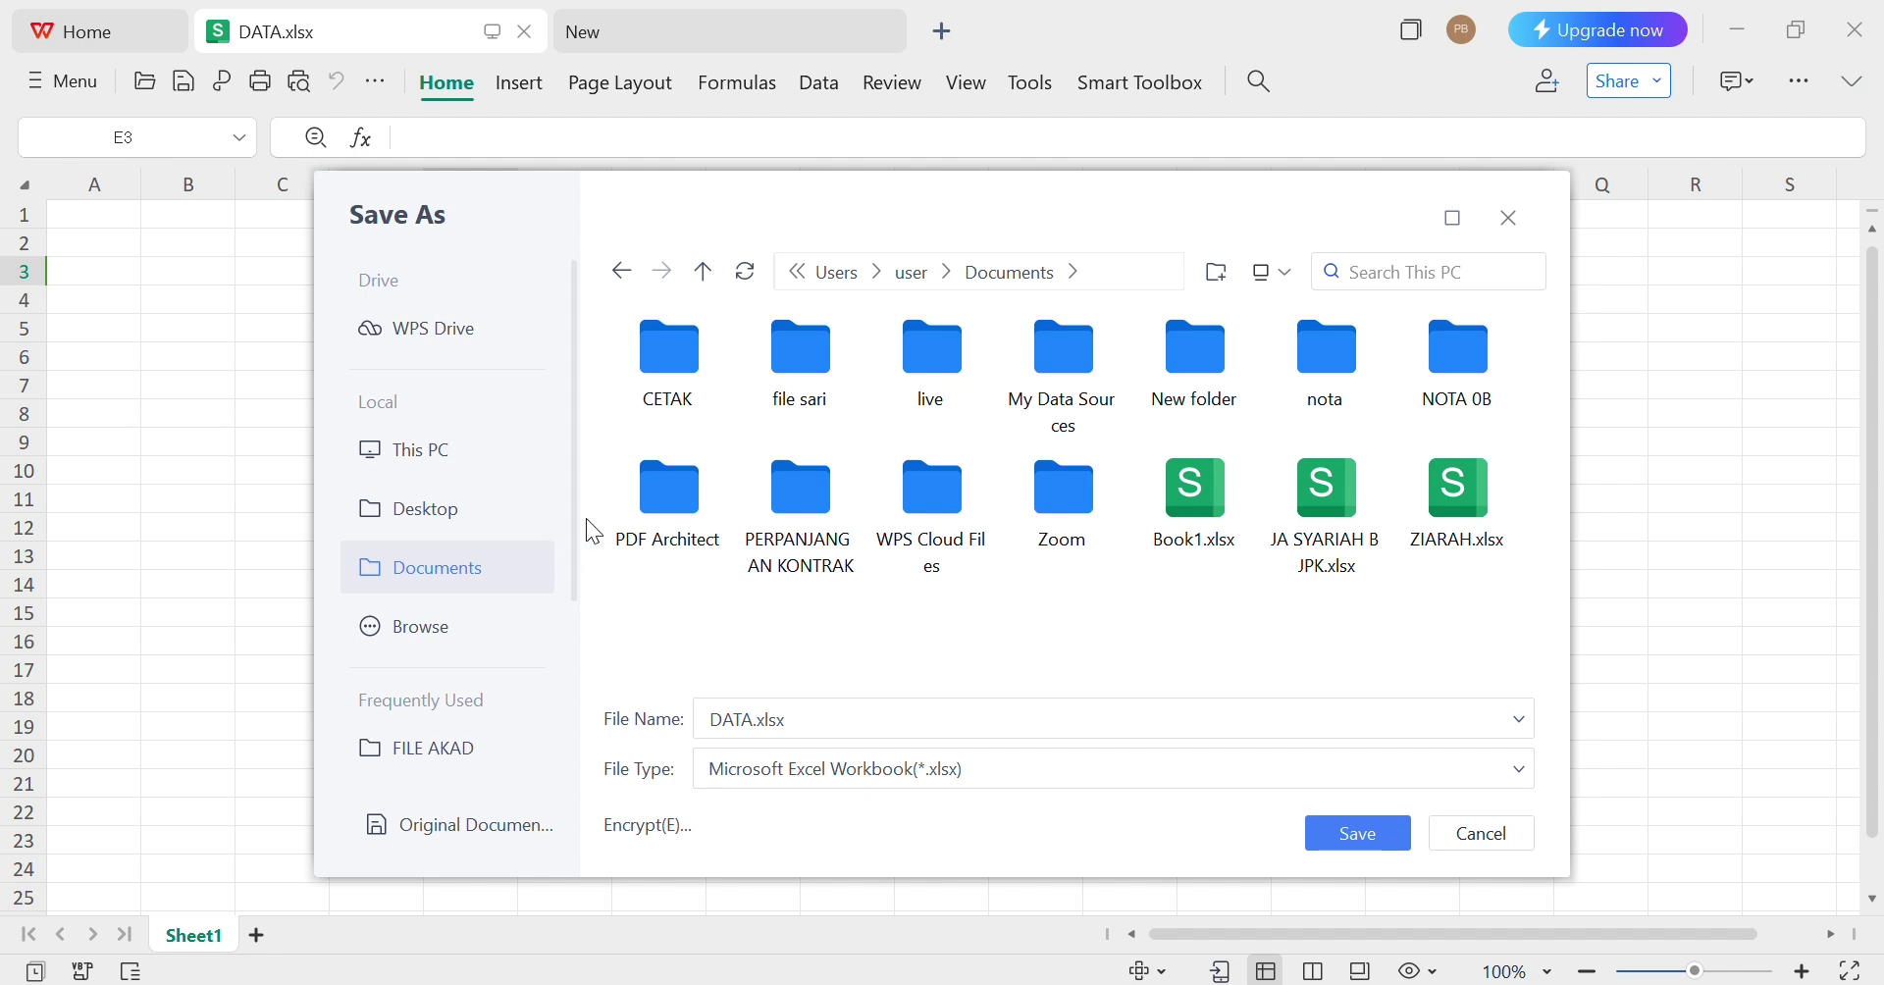
# Save the workbook as DATA OK.xlsx in the DATA folder inside Pictures
pyautogui.click(917, 271)
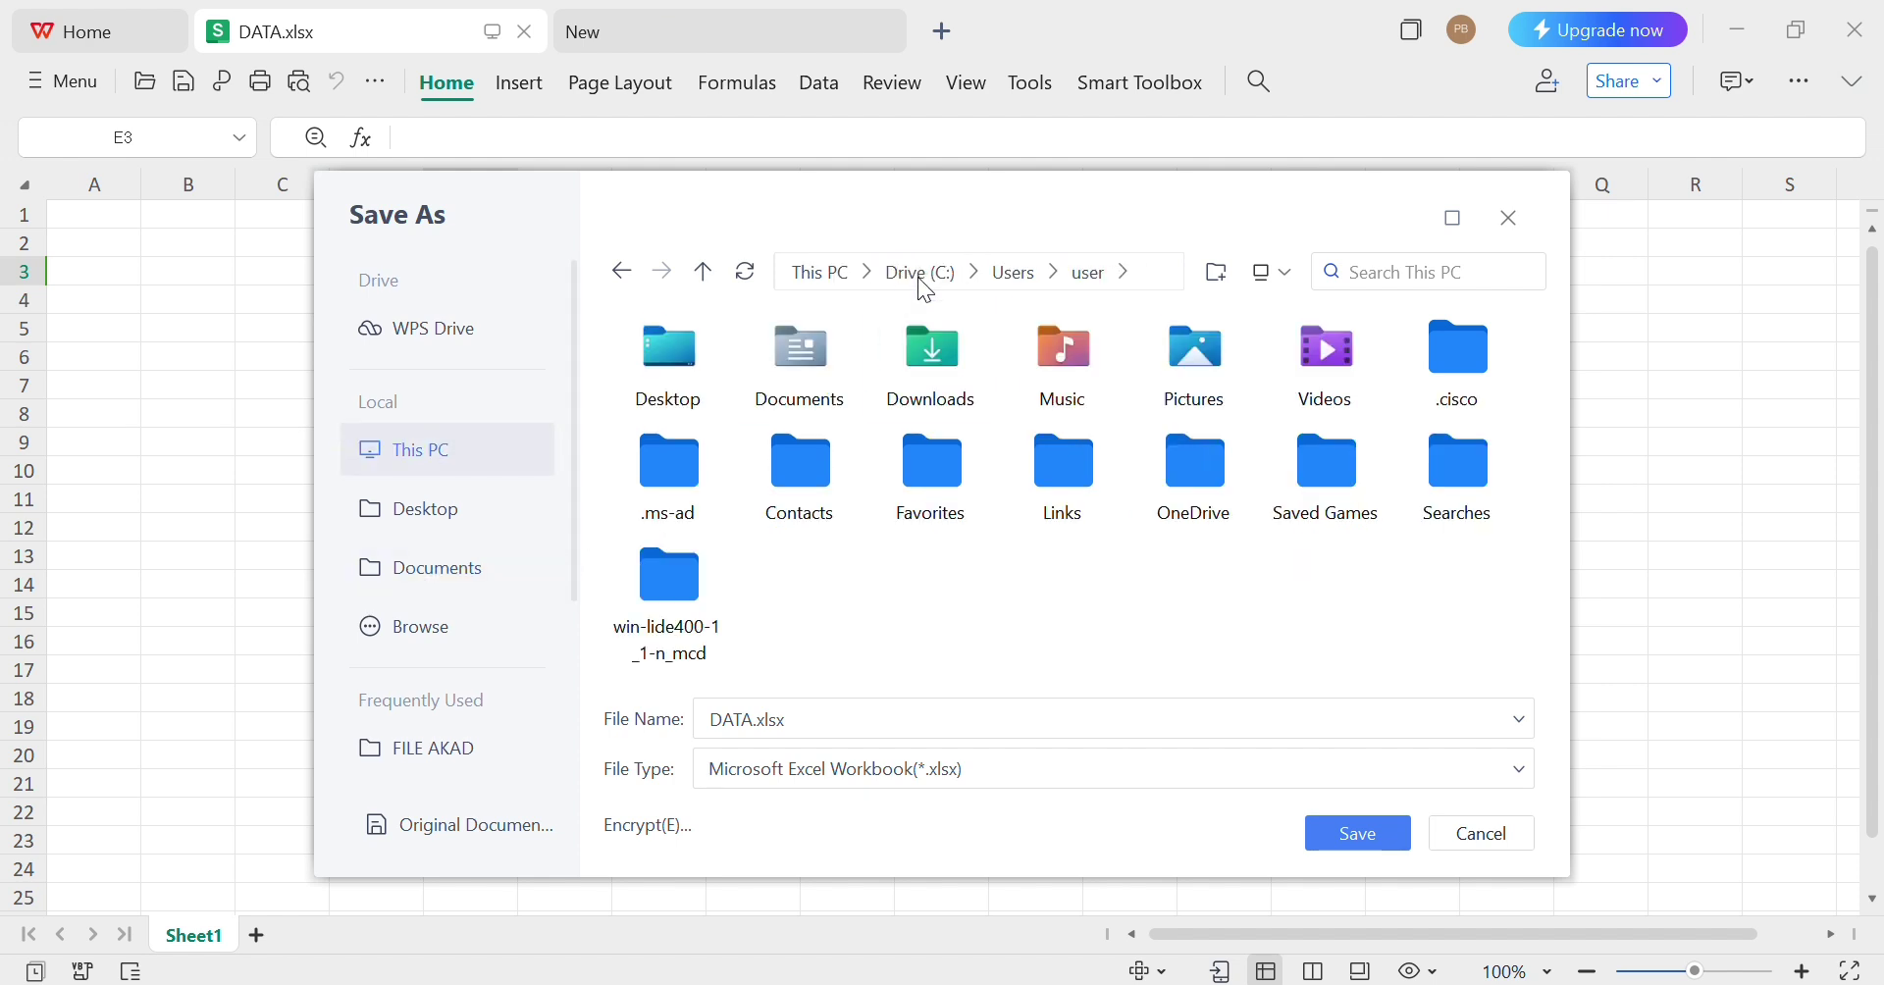
pyautogui.doubleClick(1193, 403)
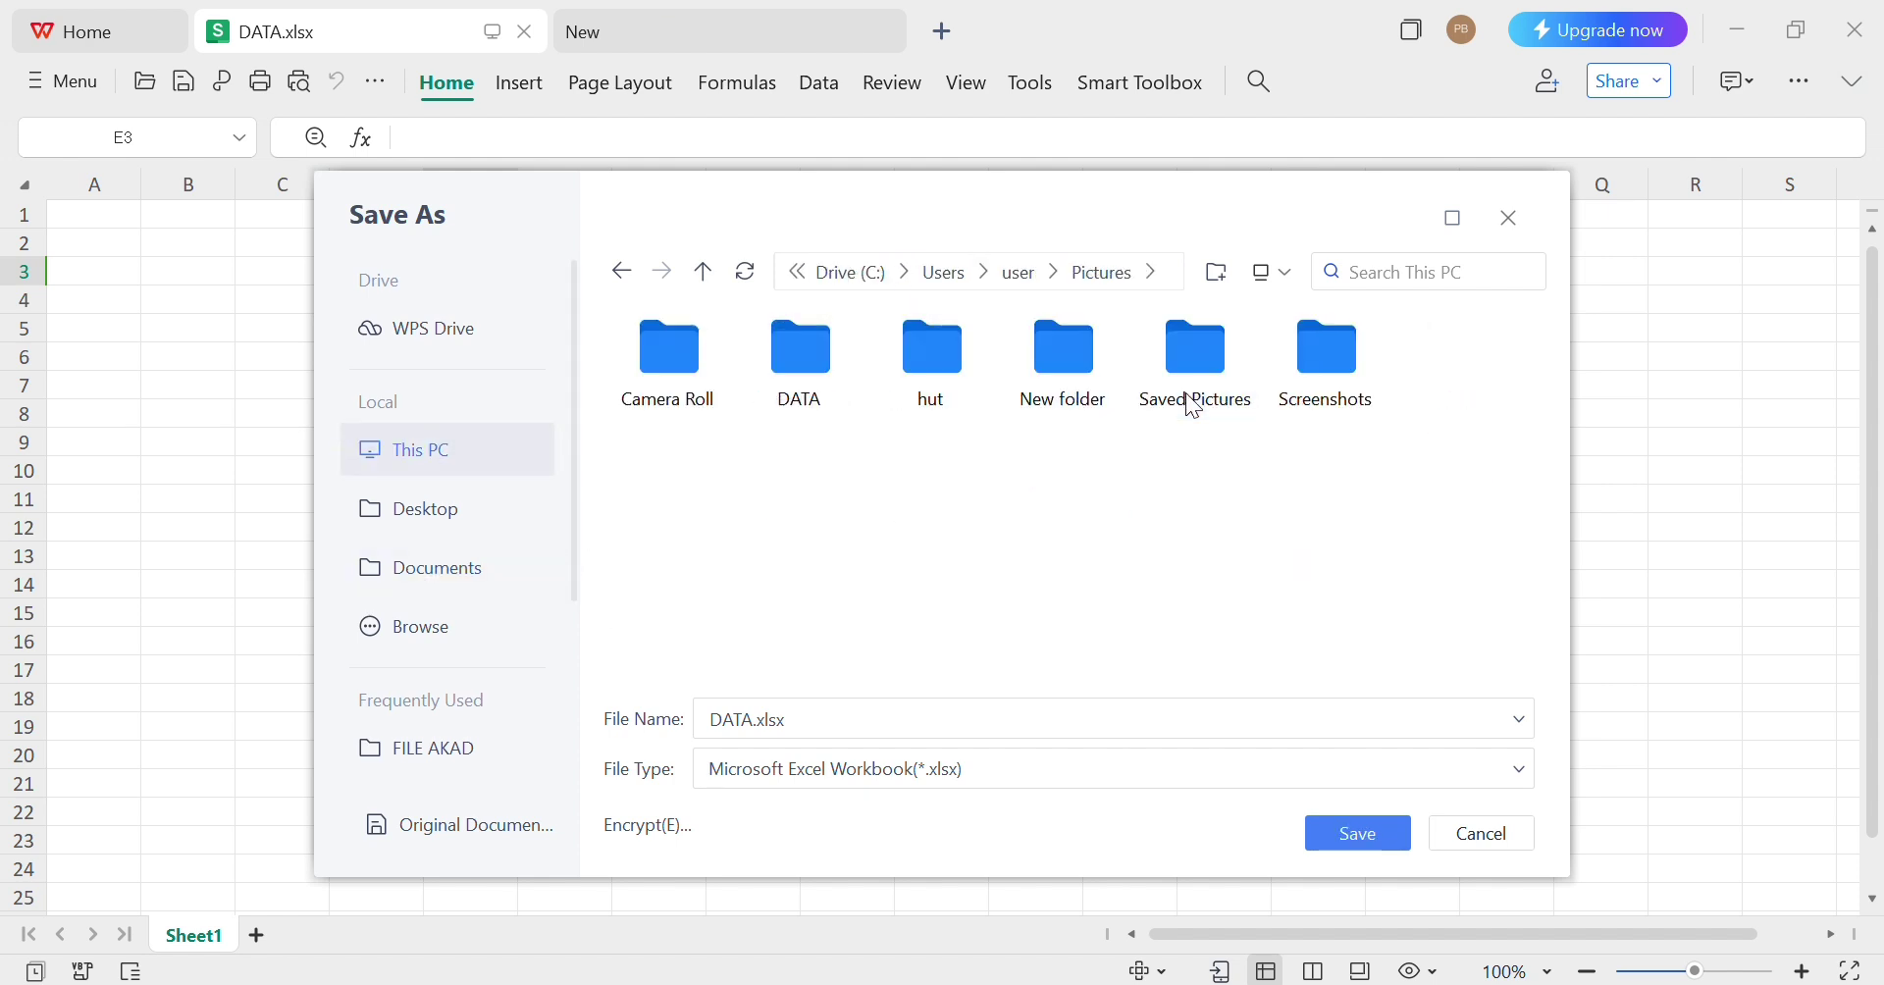
pyautogui.doubleClick(795, 380)
pyautogui.click(748, 721)
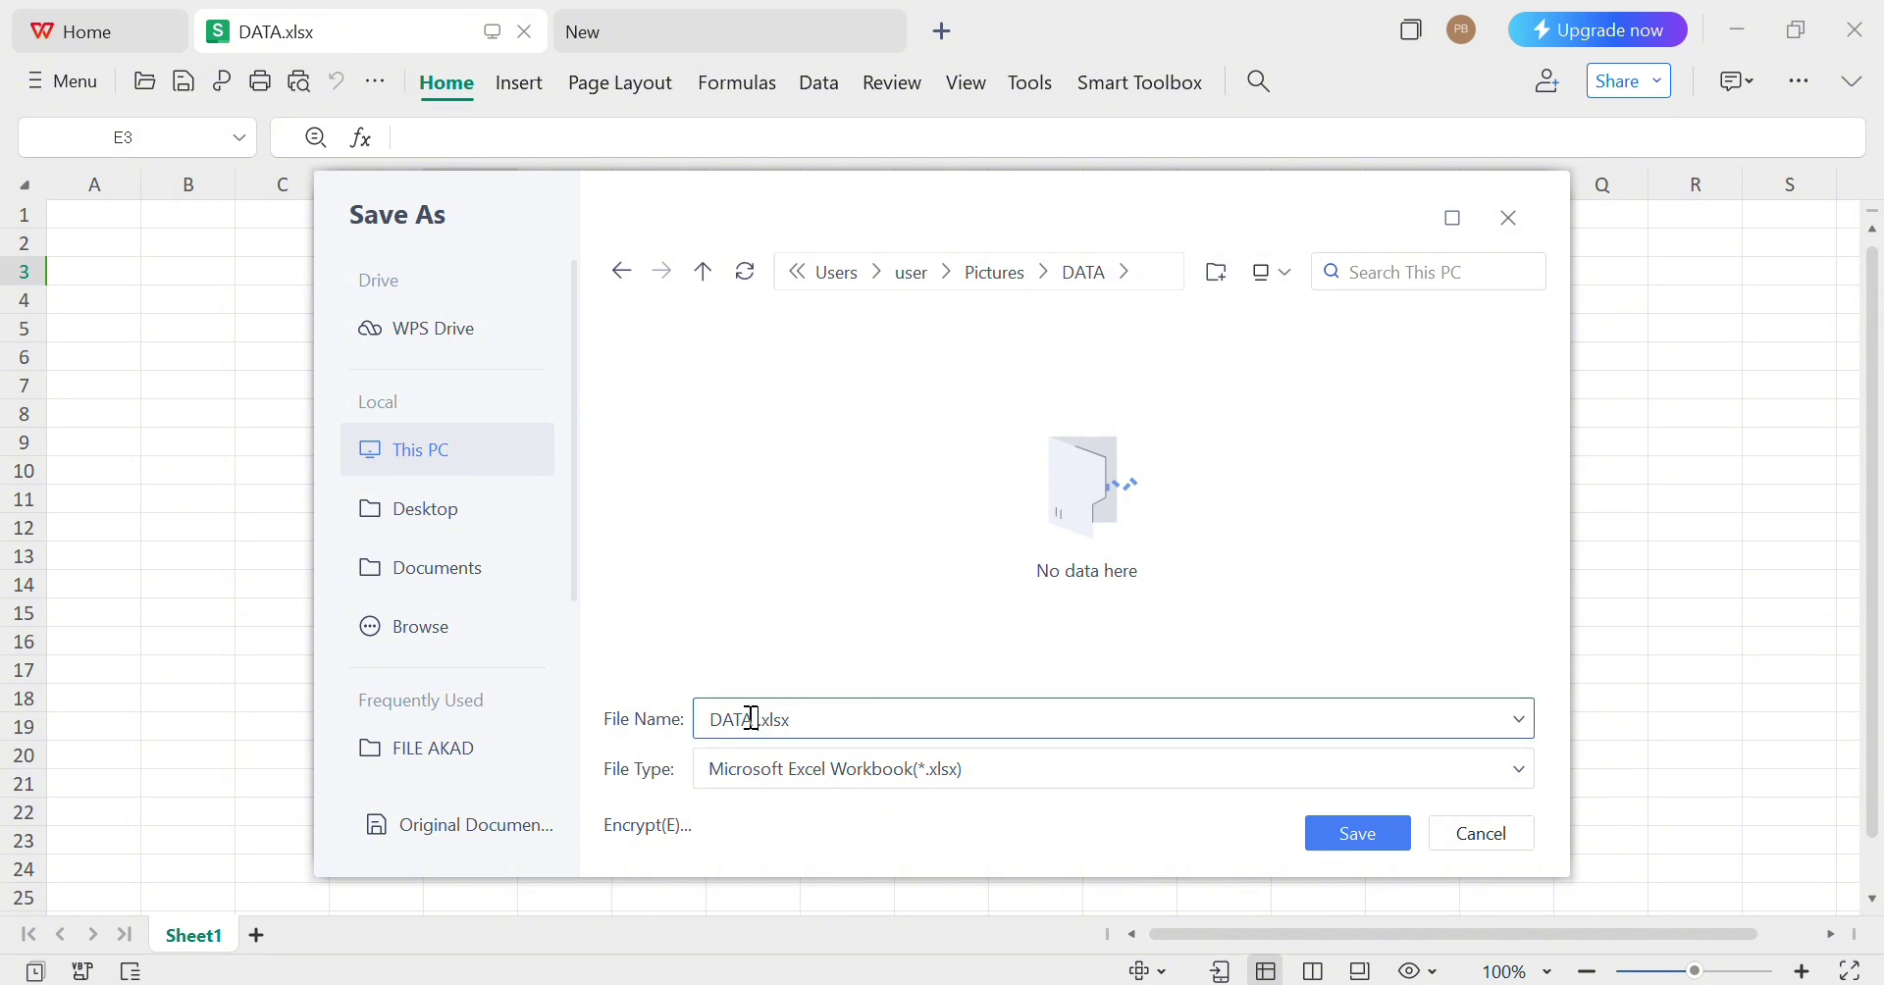
pyautogui.write('OK')
pyautogui.click(1357, 832)
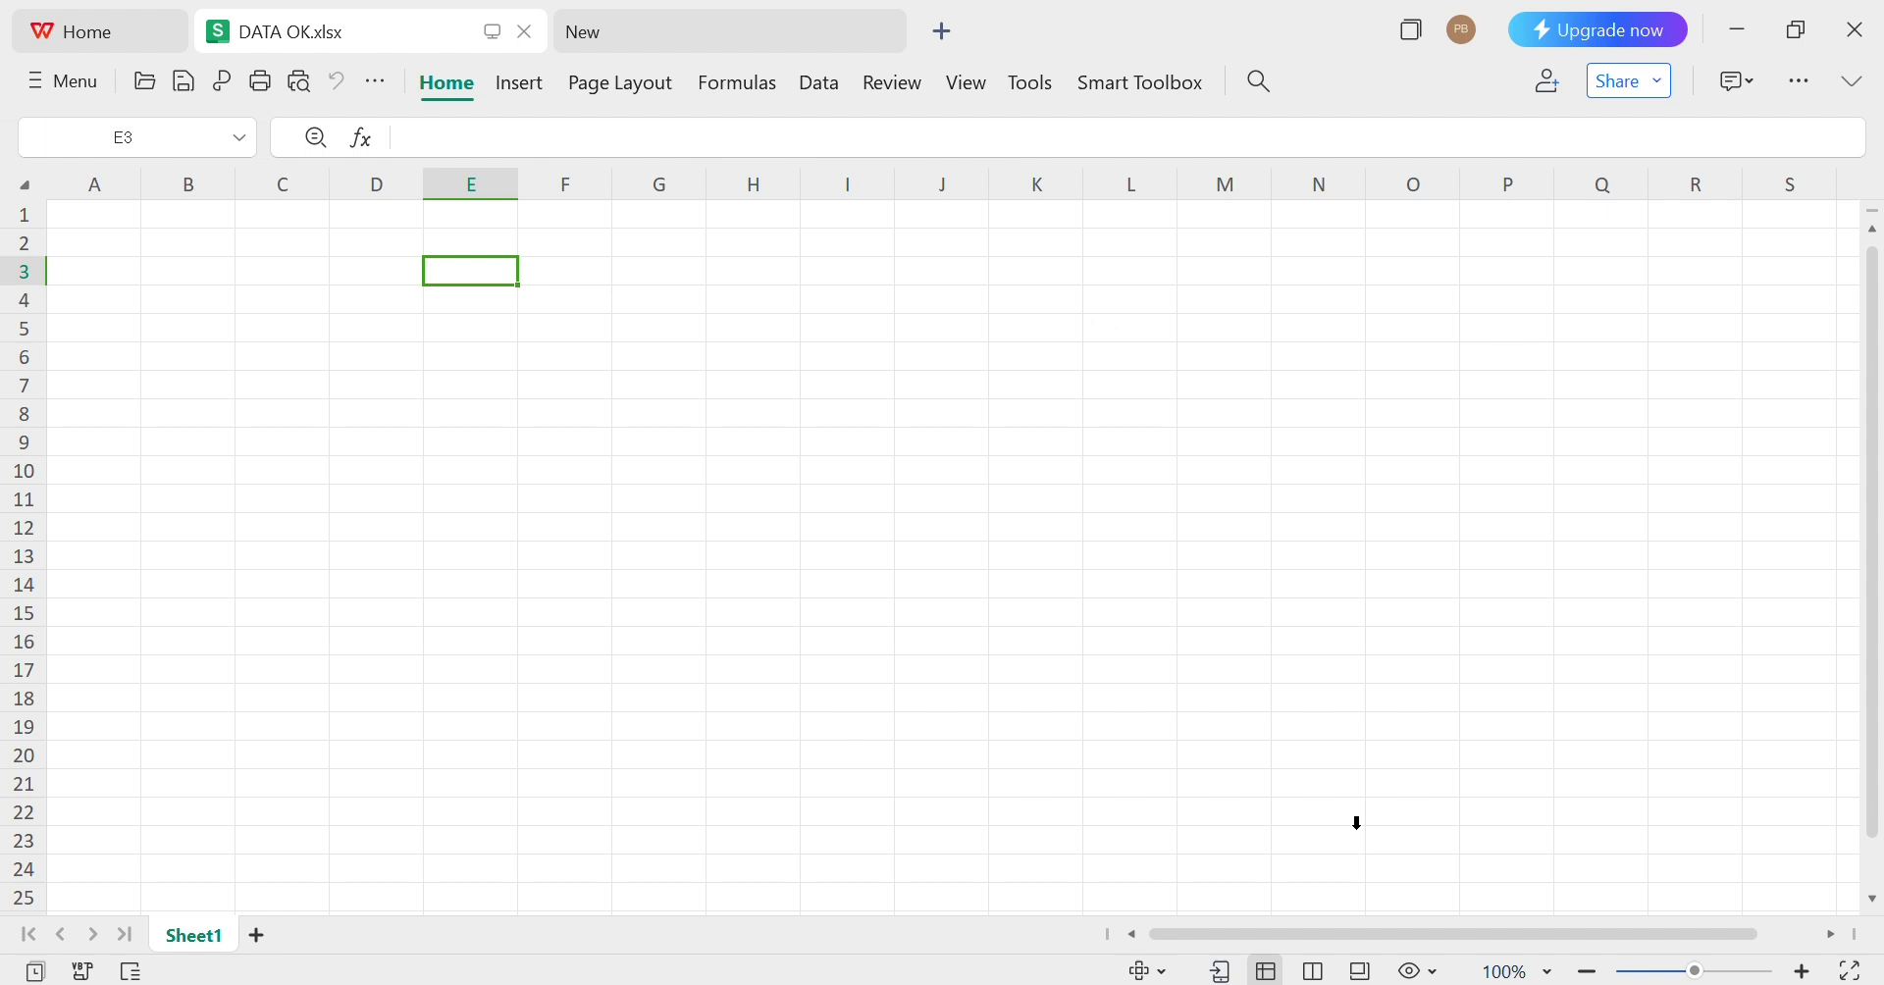
# Export only the active sheet of DATA OK.xlsx as a common PDF in the same directory and close the export dialog
pyautogui.click(59, 80)
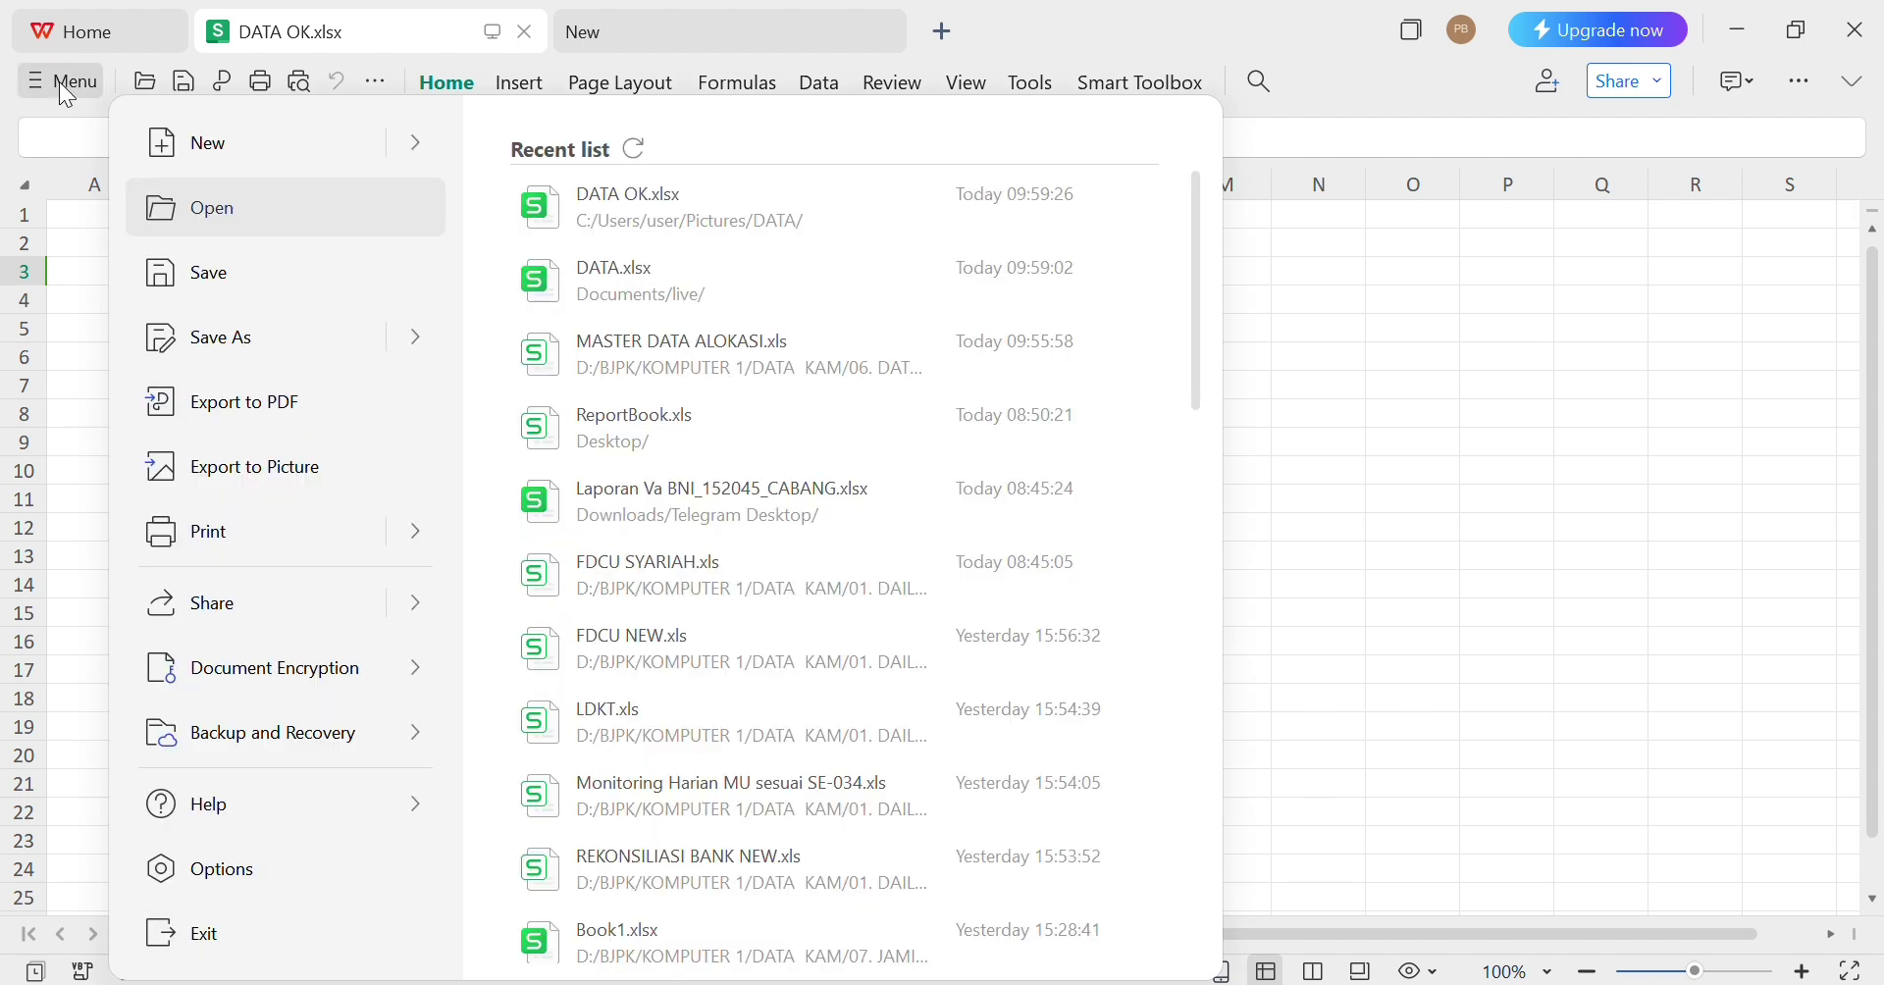
pyautogui.click(226, 406)
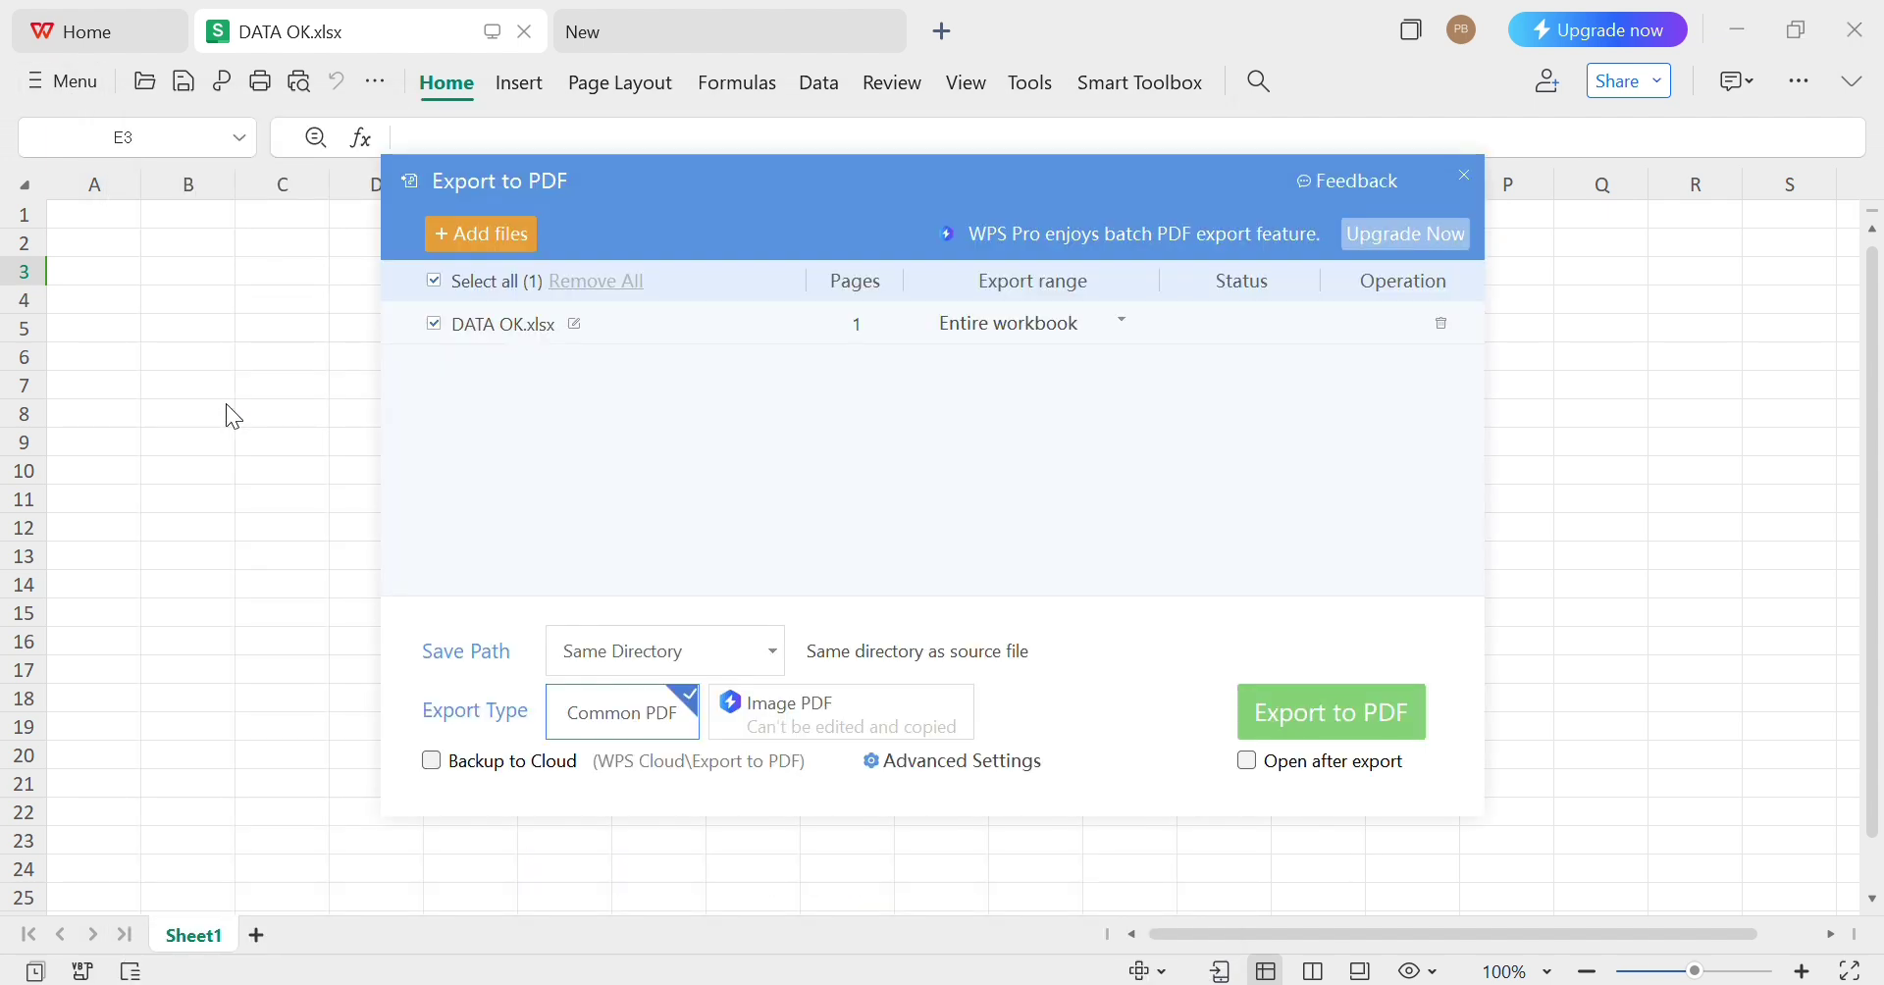
pyautogui.click(1120, 324)
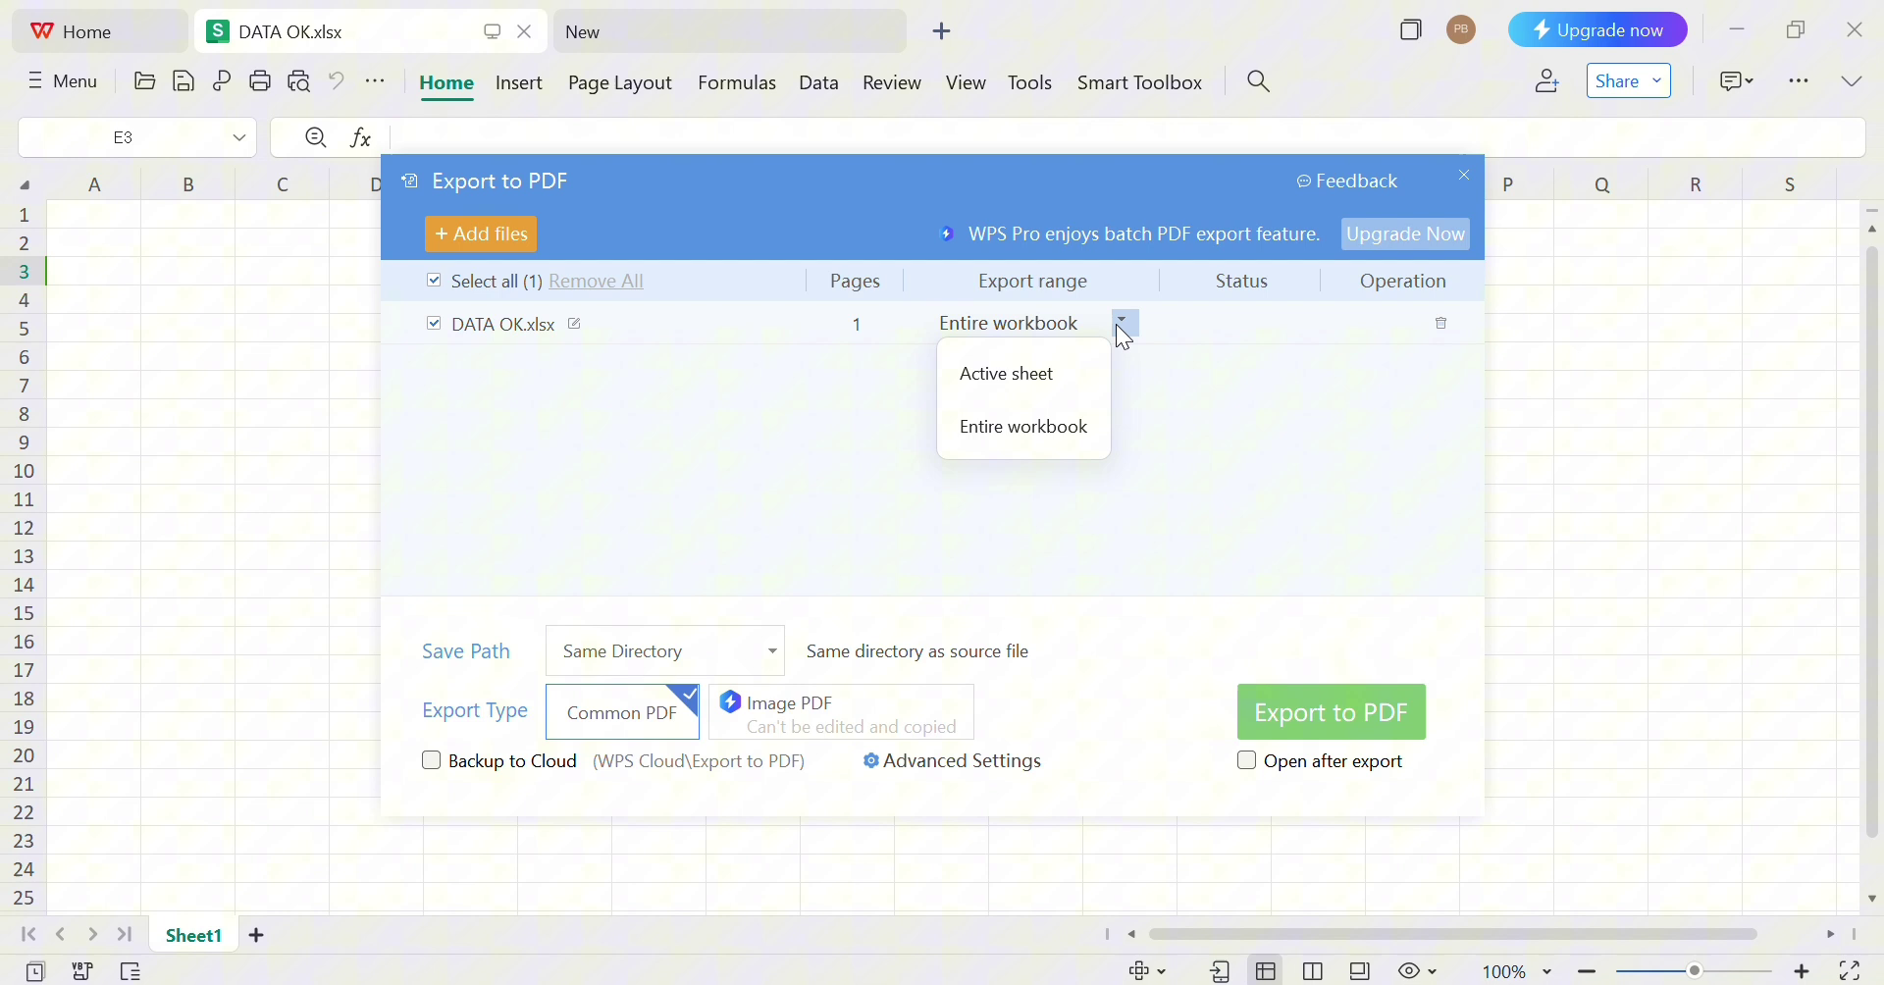
pyautogui.click(1019, 371)
pyautogui.click(1329, 717)
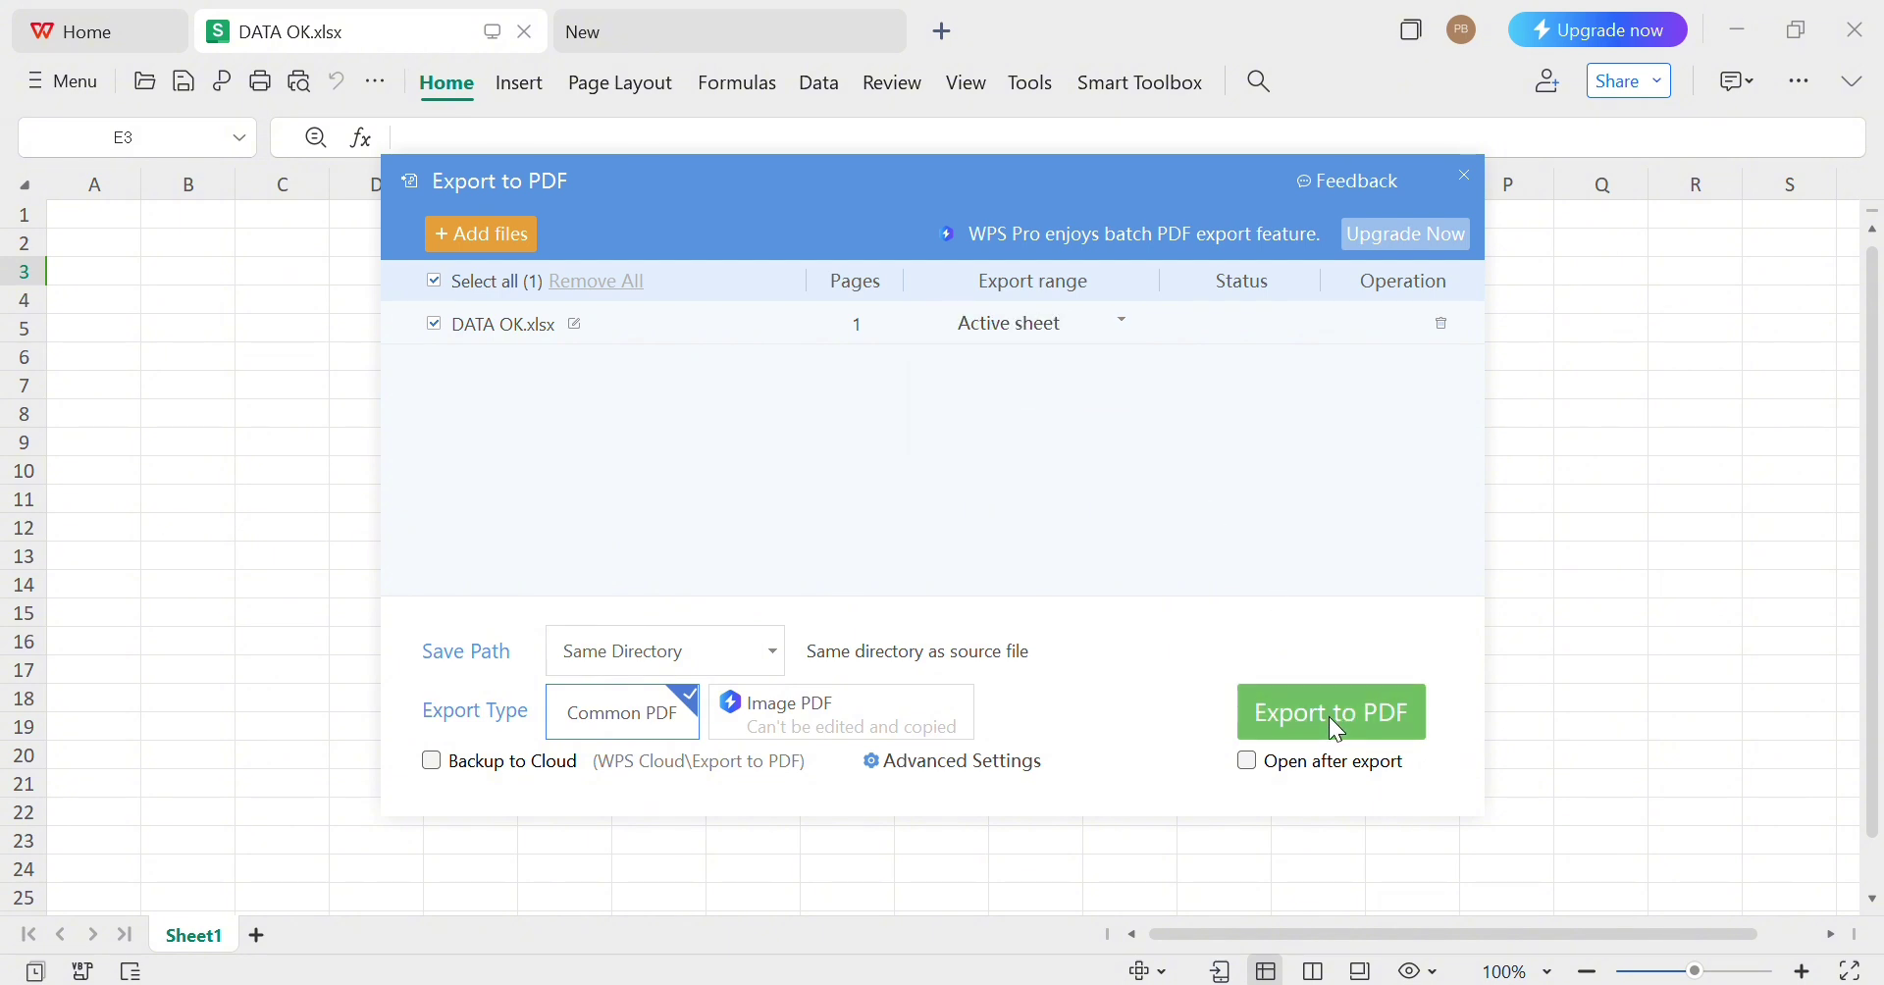
pyautogui.click(1472, 175)
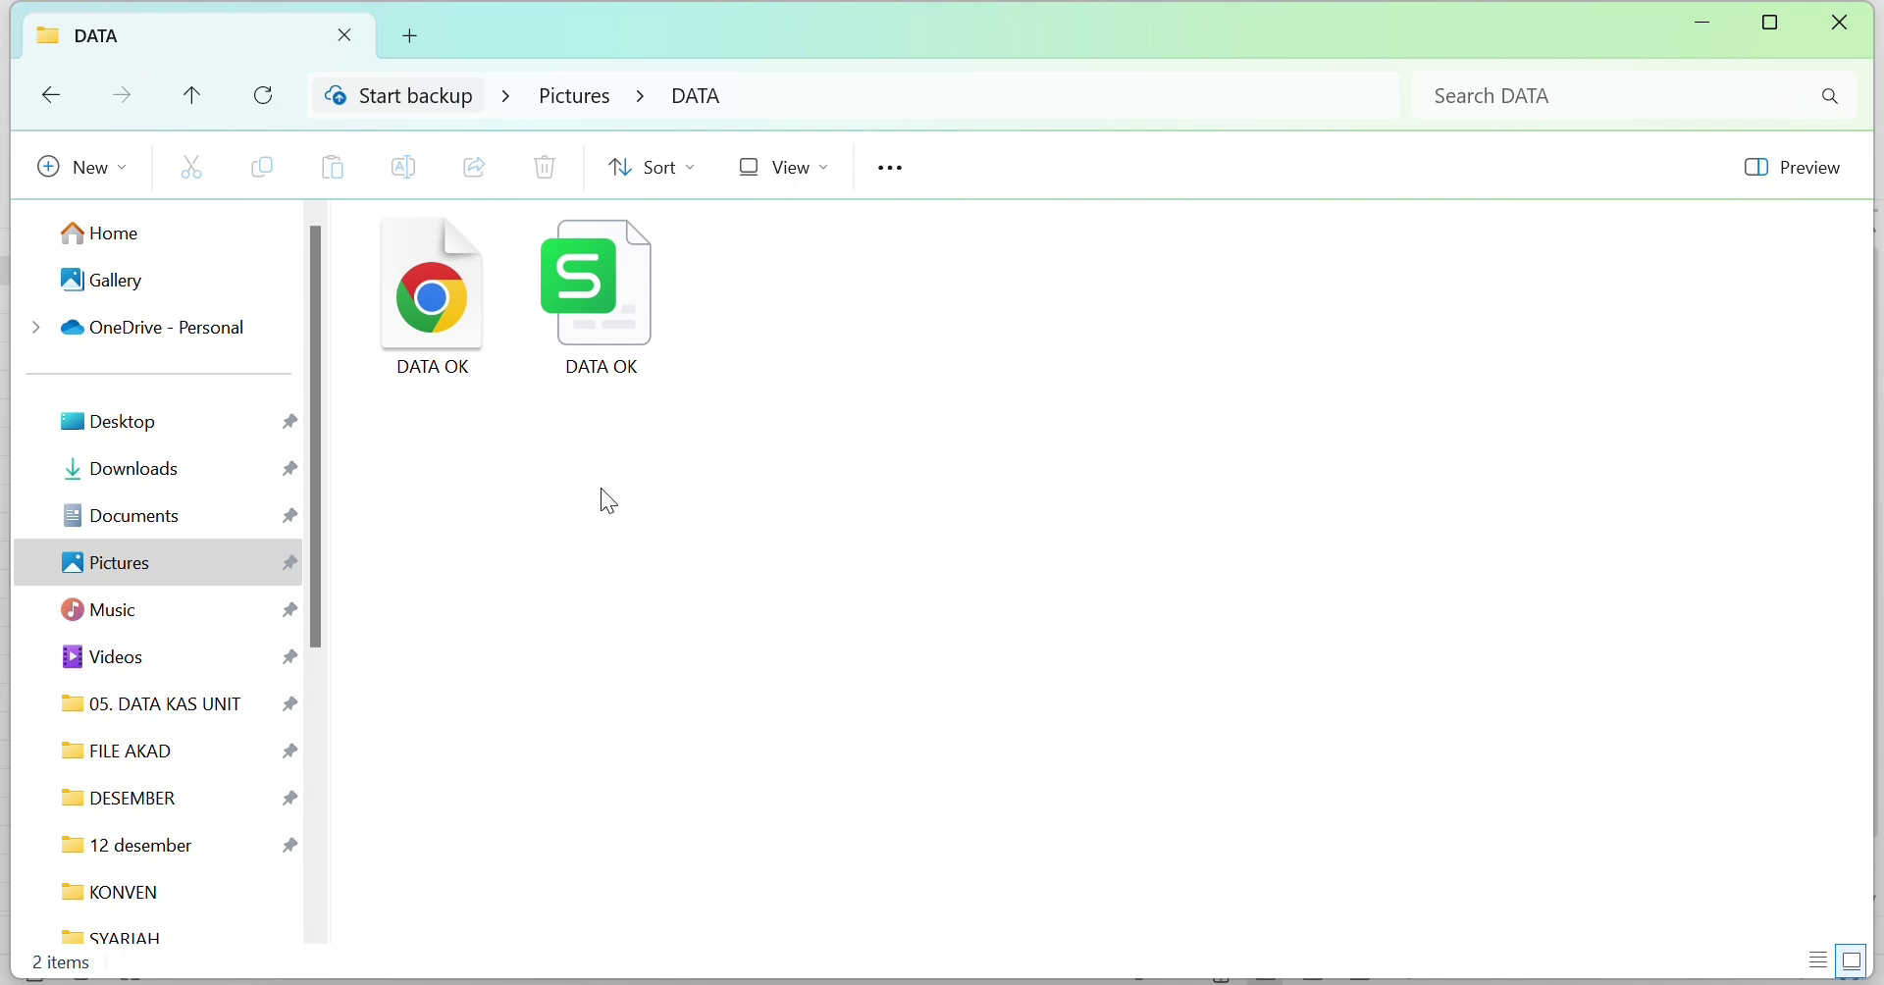
# Open the exported DATA OK PDF from the DATA folder with Adobe Acrobat, view it, close it and return to the WPS workbook
pyautogui.click(429, 319)
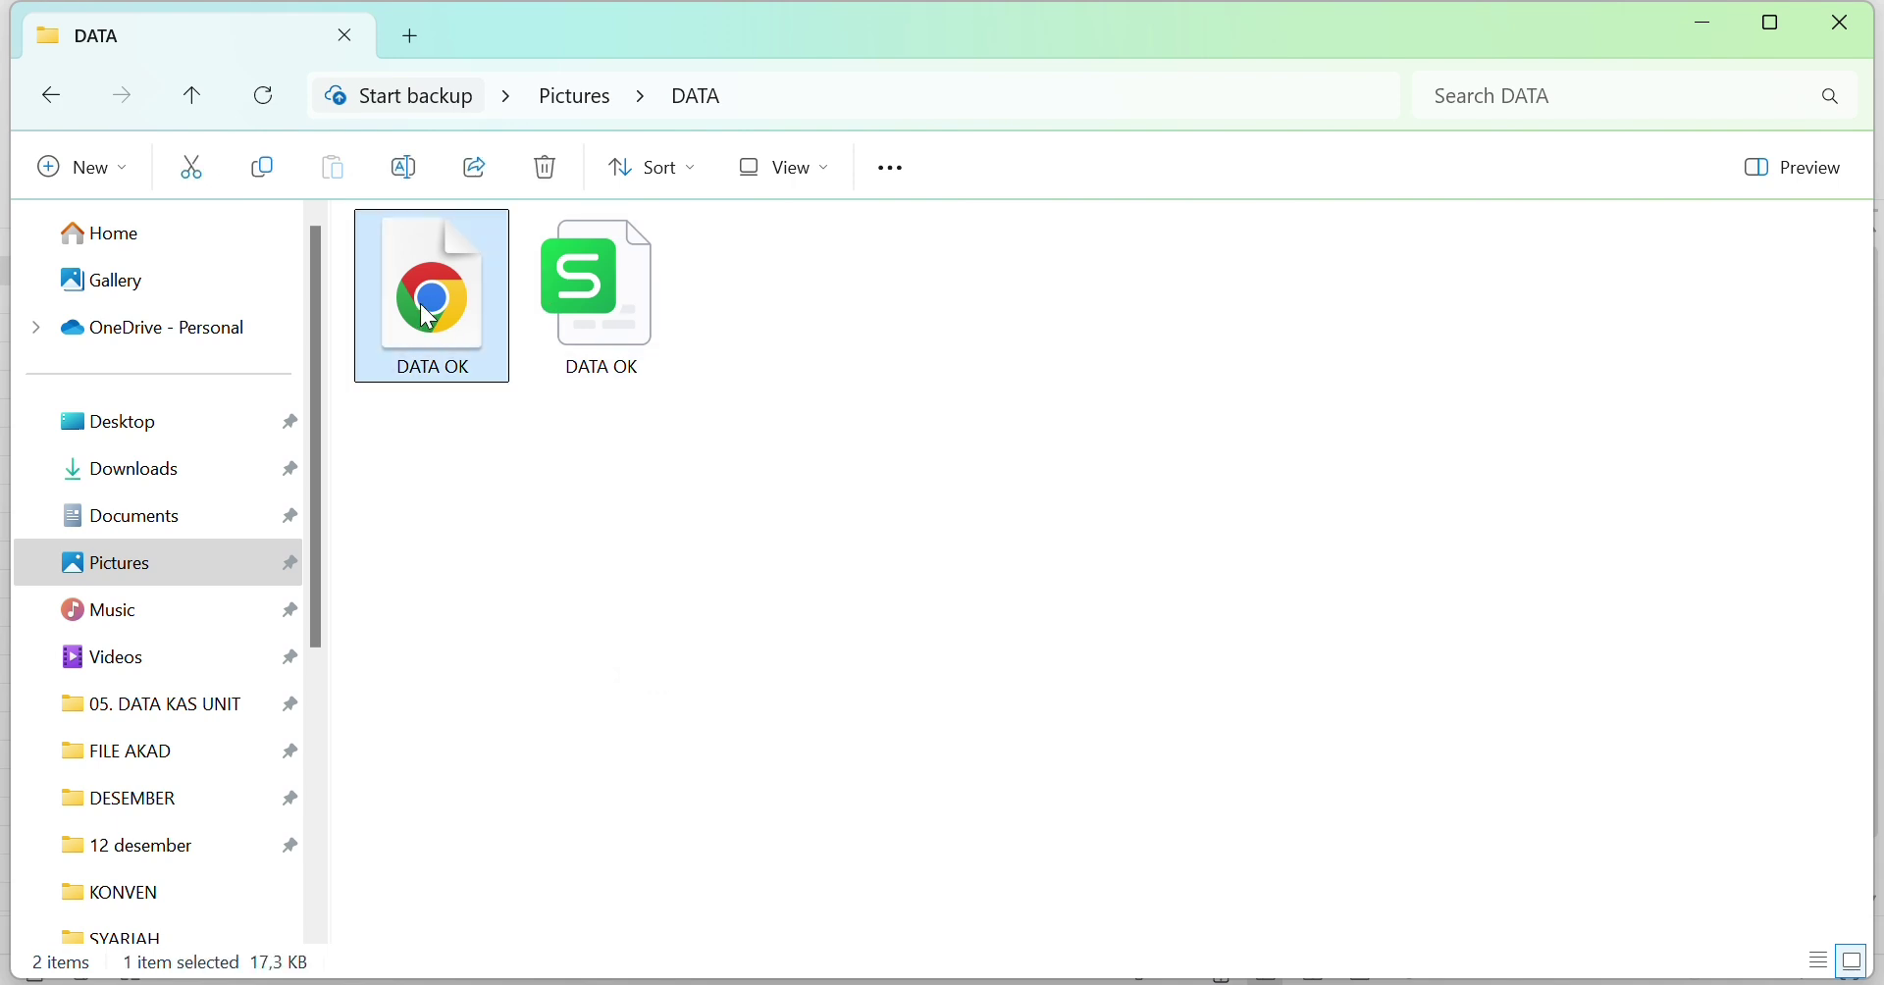
pyautogui.rightClick(429, 319)
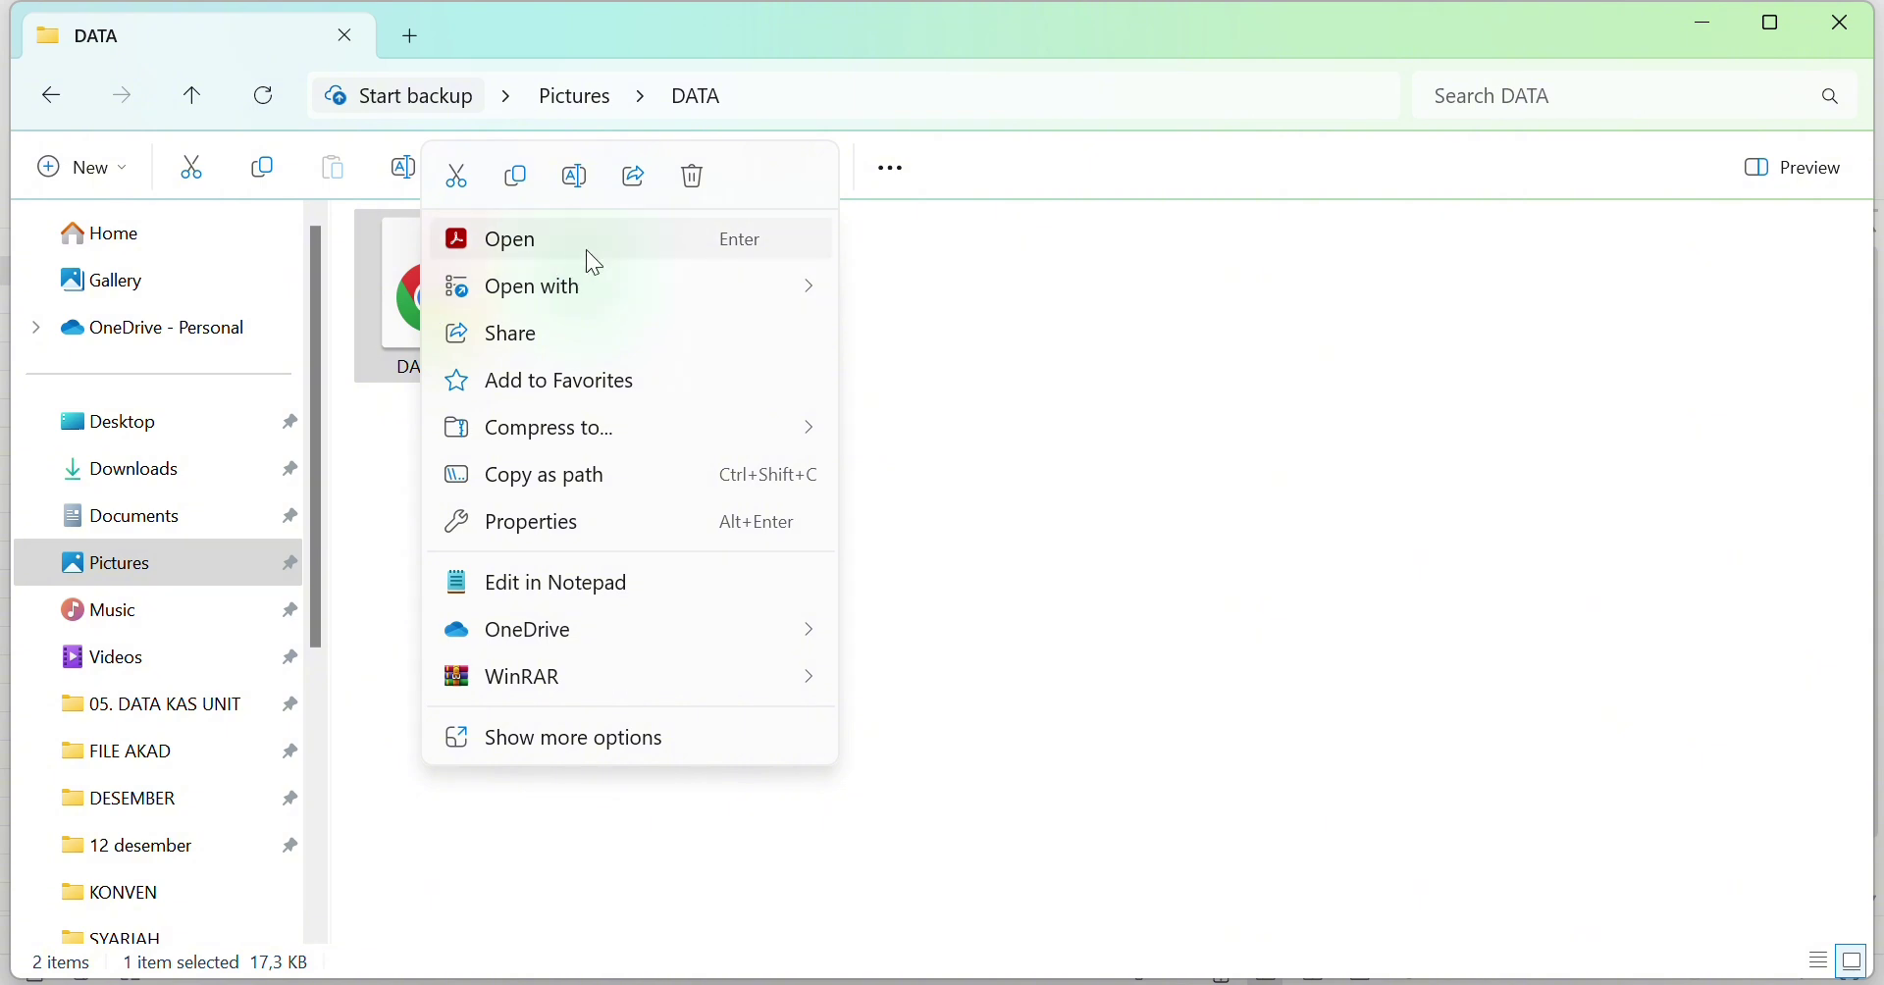
pyautogui.moveTo(804, 286)
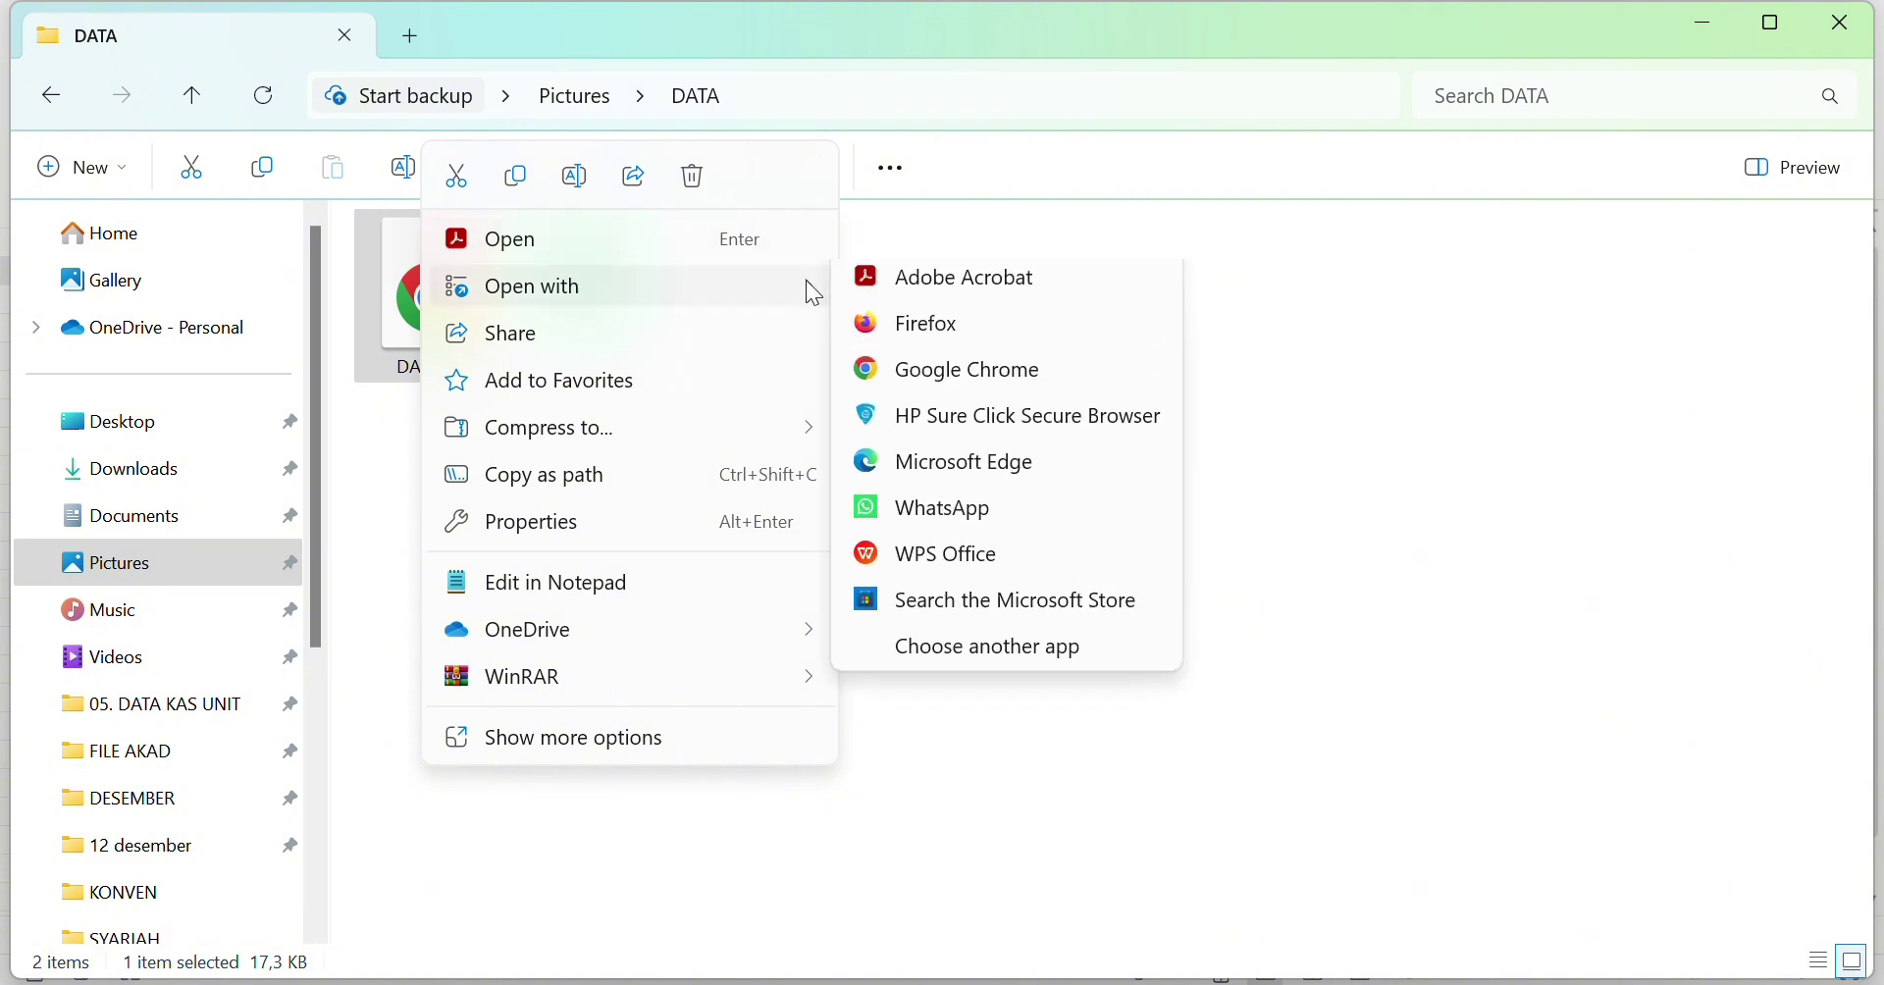
pyautogui.click(977, 294)
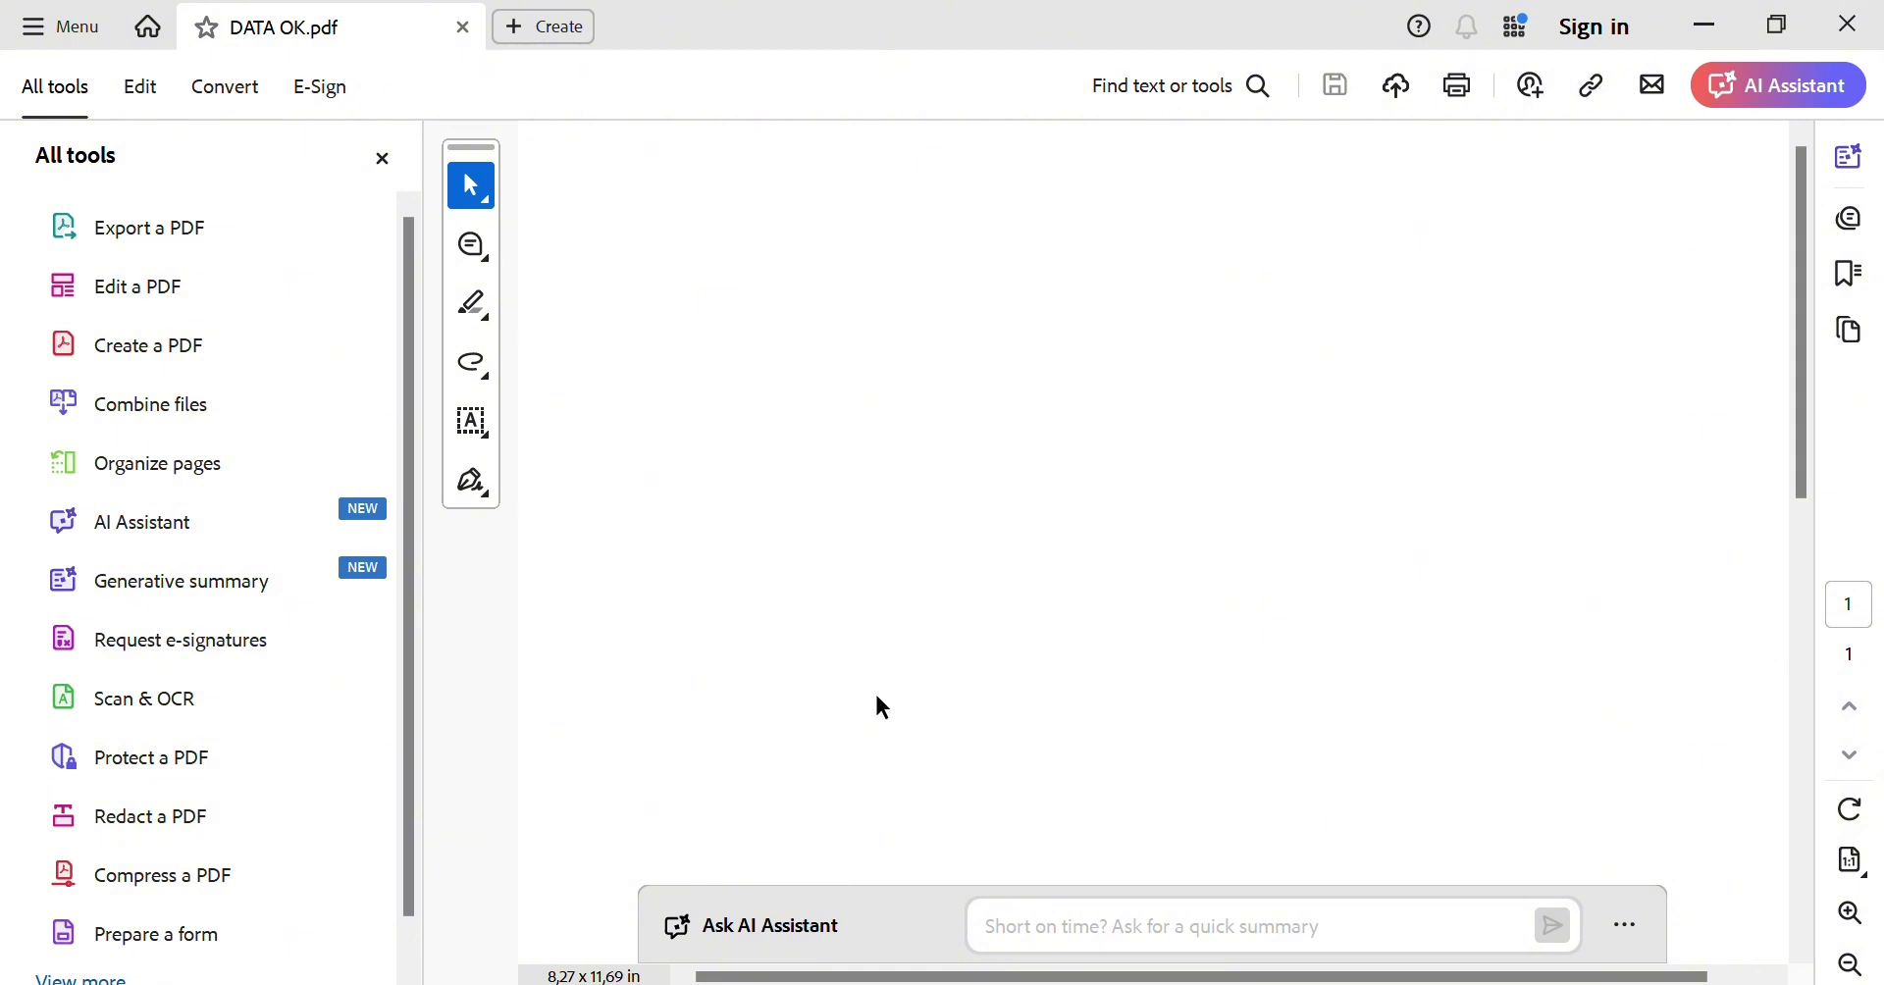
pyautogui.moveTo(1802, 374); pyautogui.dragTo(1794, 240)
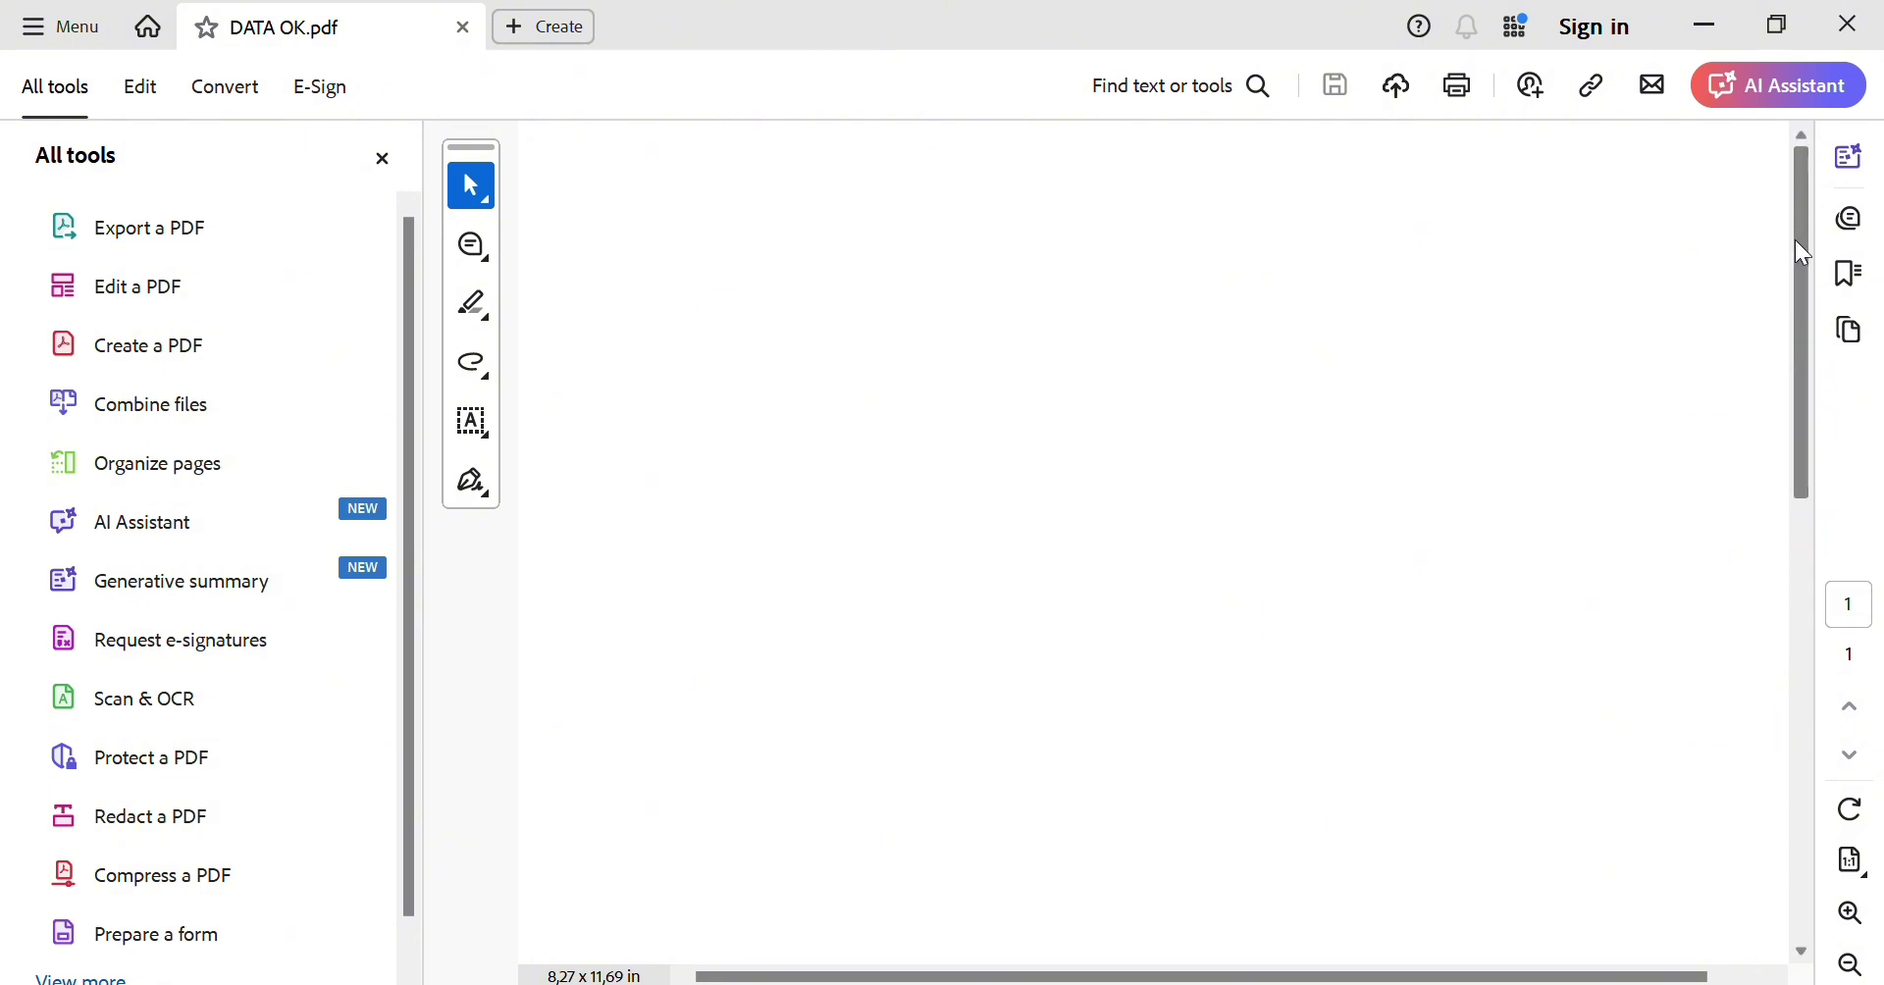
pyautogui.click(1865, 24)
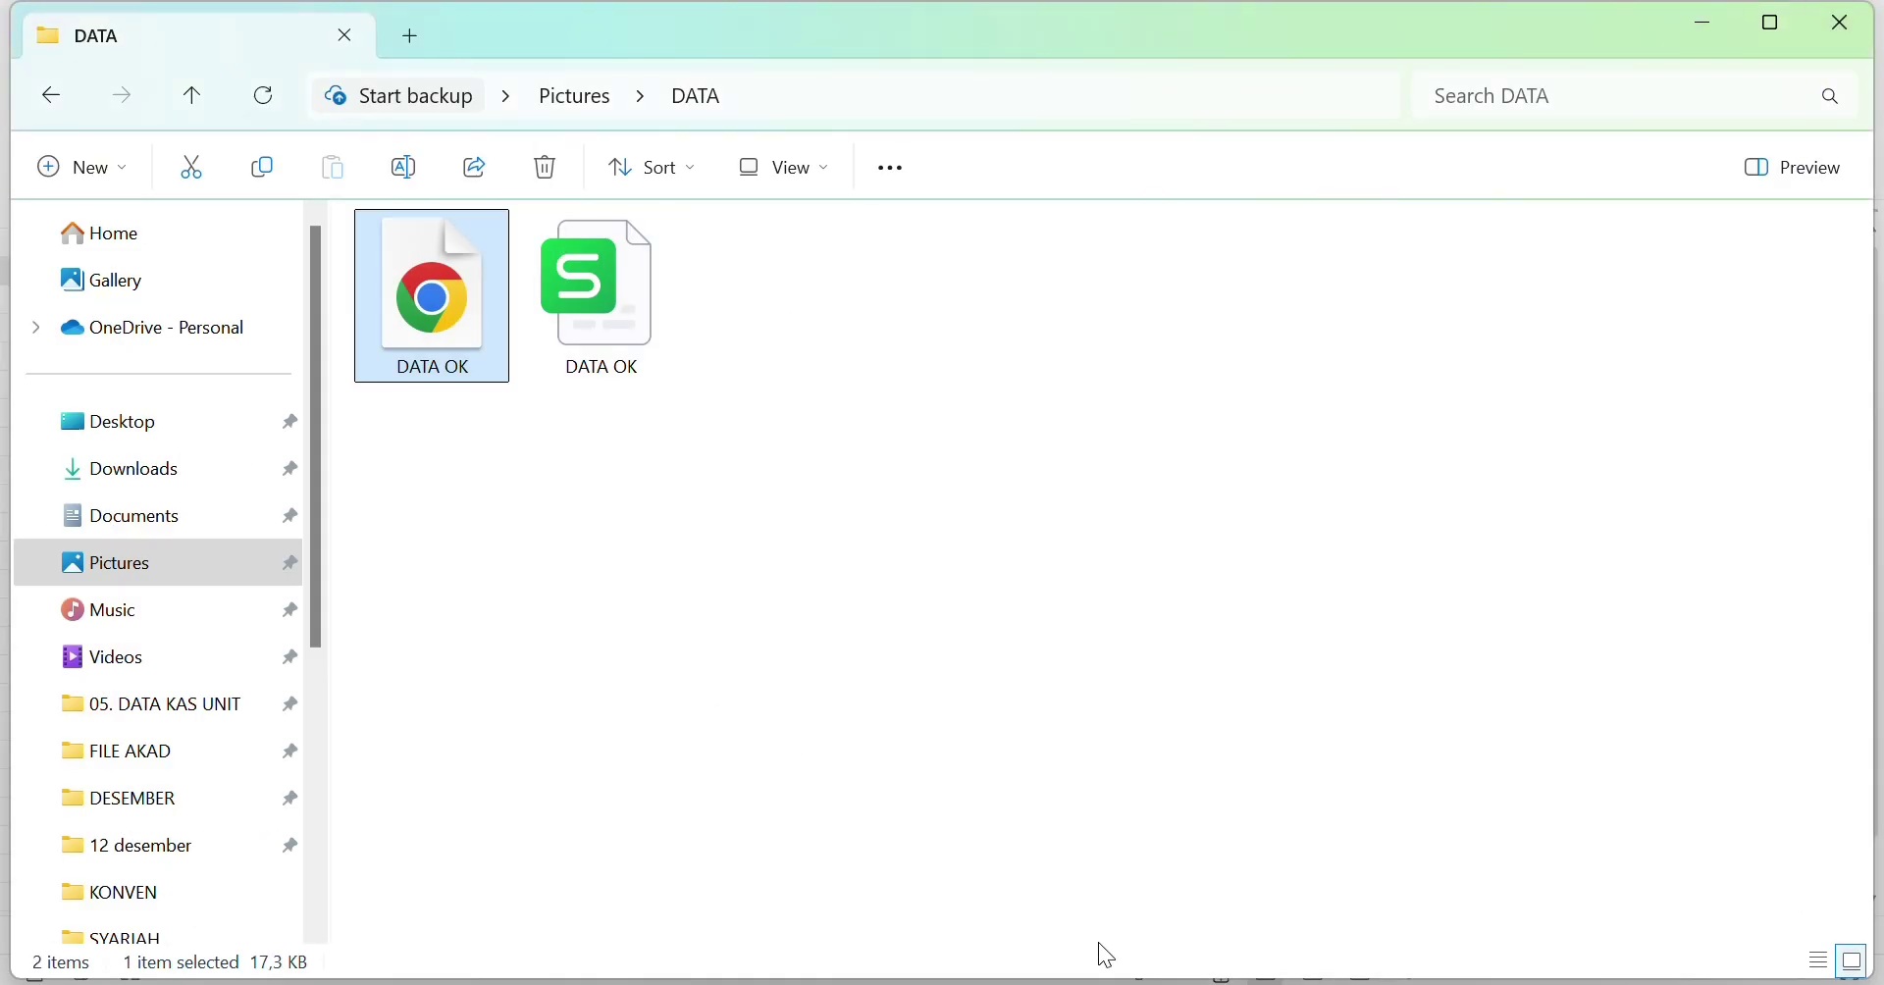
pyautogui.click(1275, 983)
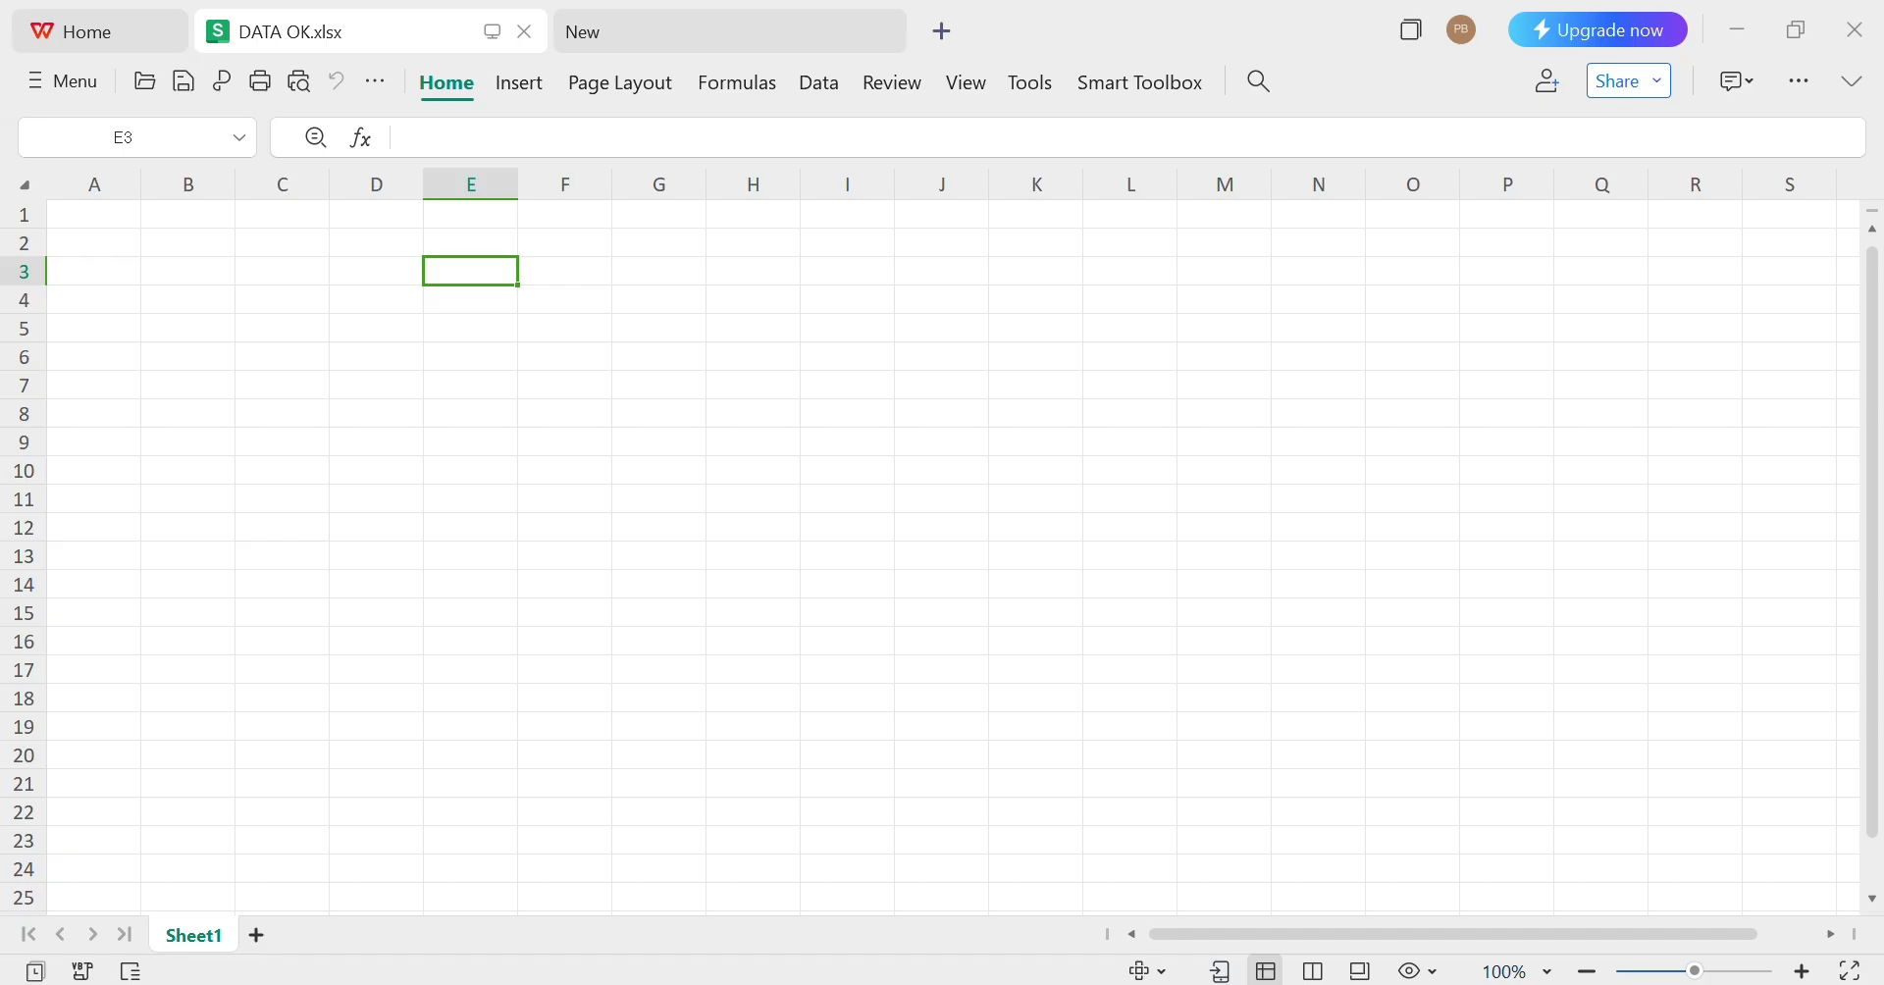
# Examine the workbook's print and document encryption options and the available fonts and font sizes
pyautogui.click(73, 85)
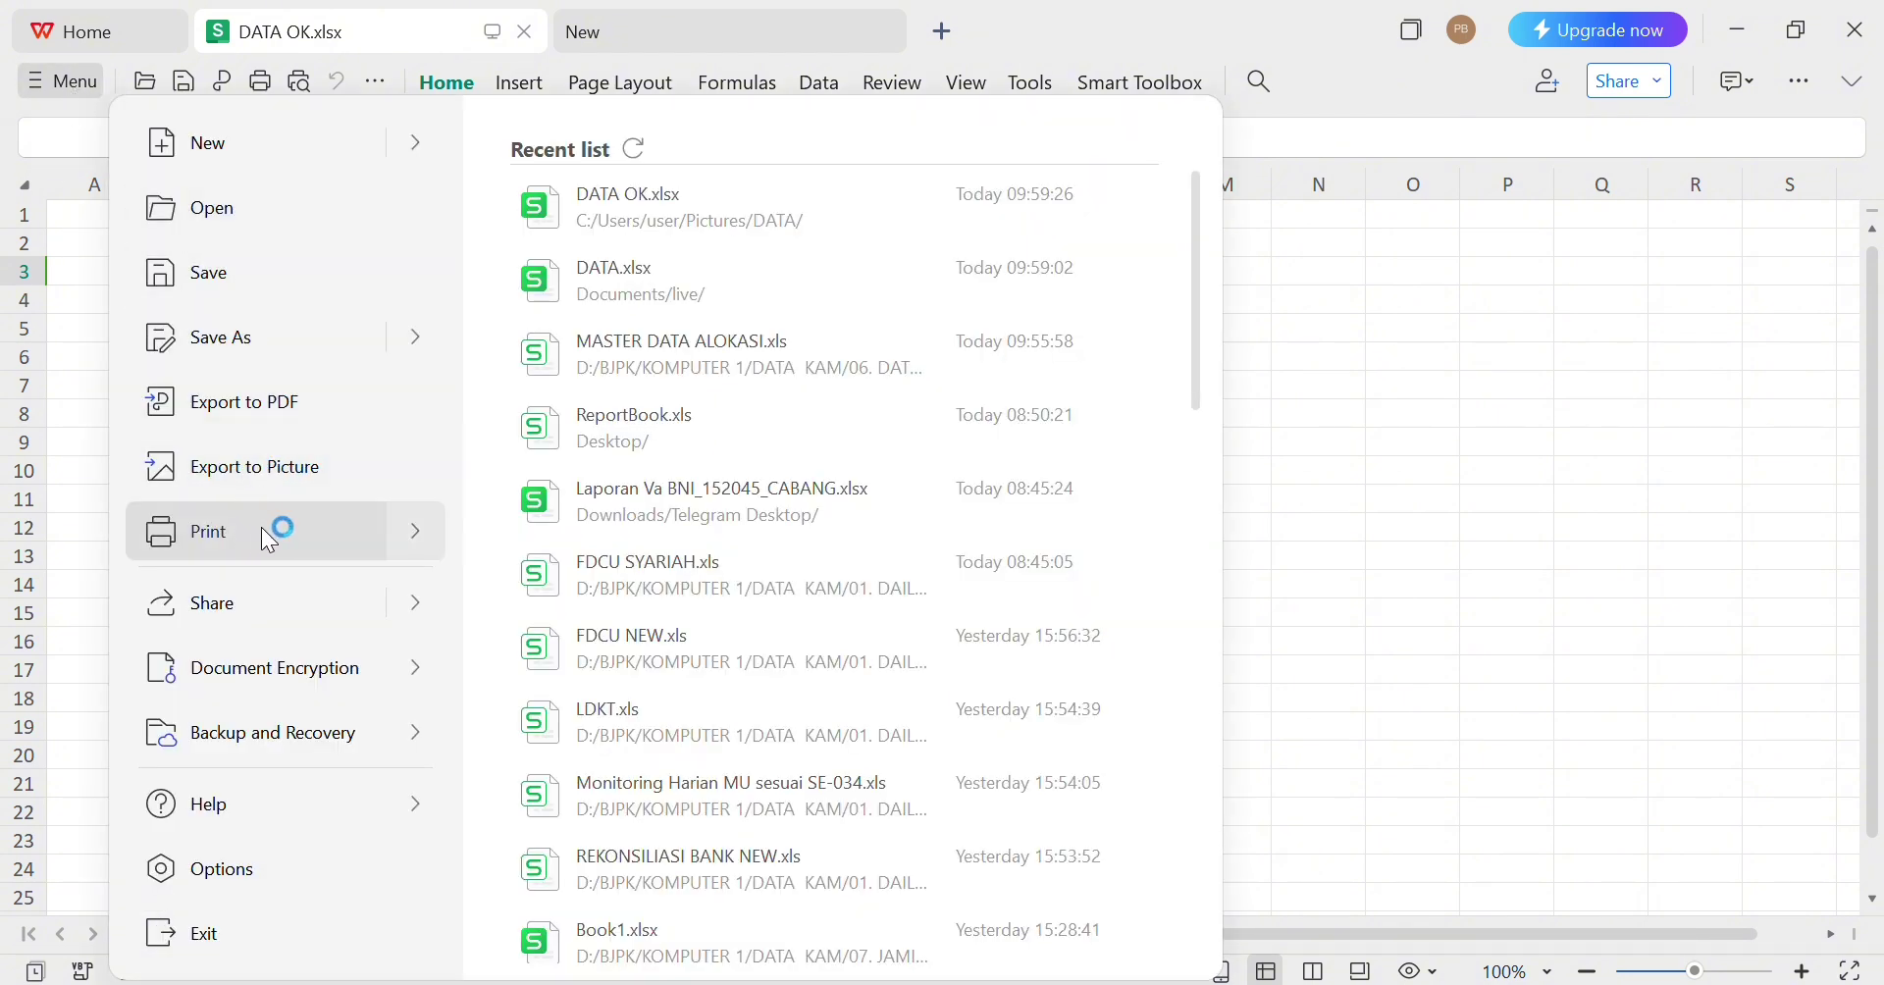
pyautogui.moveTo(309, 540)
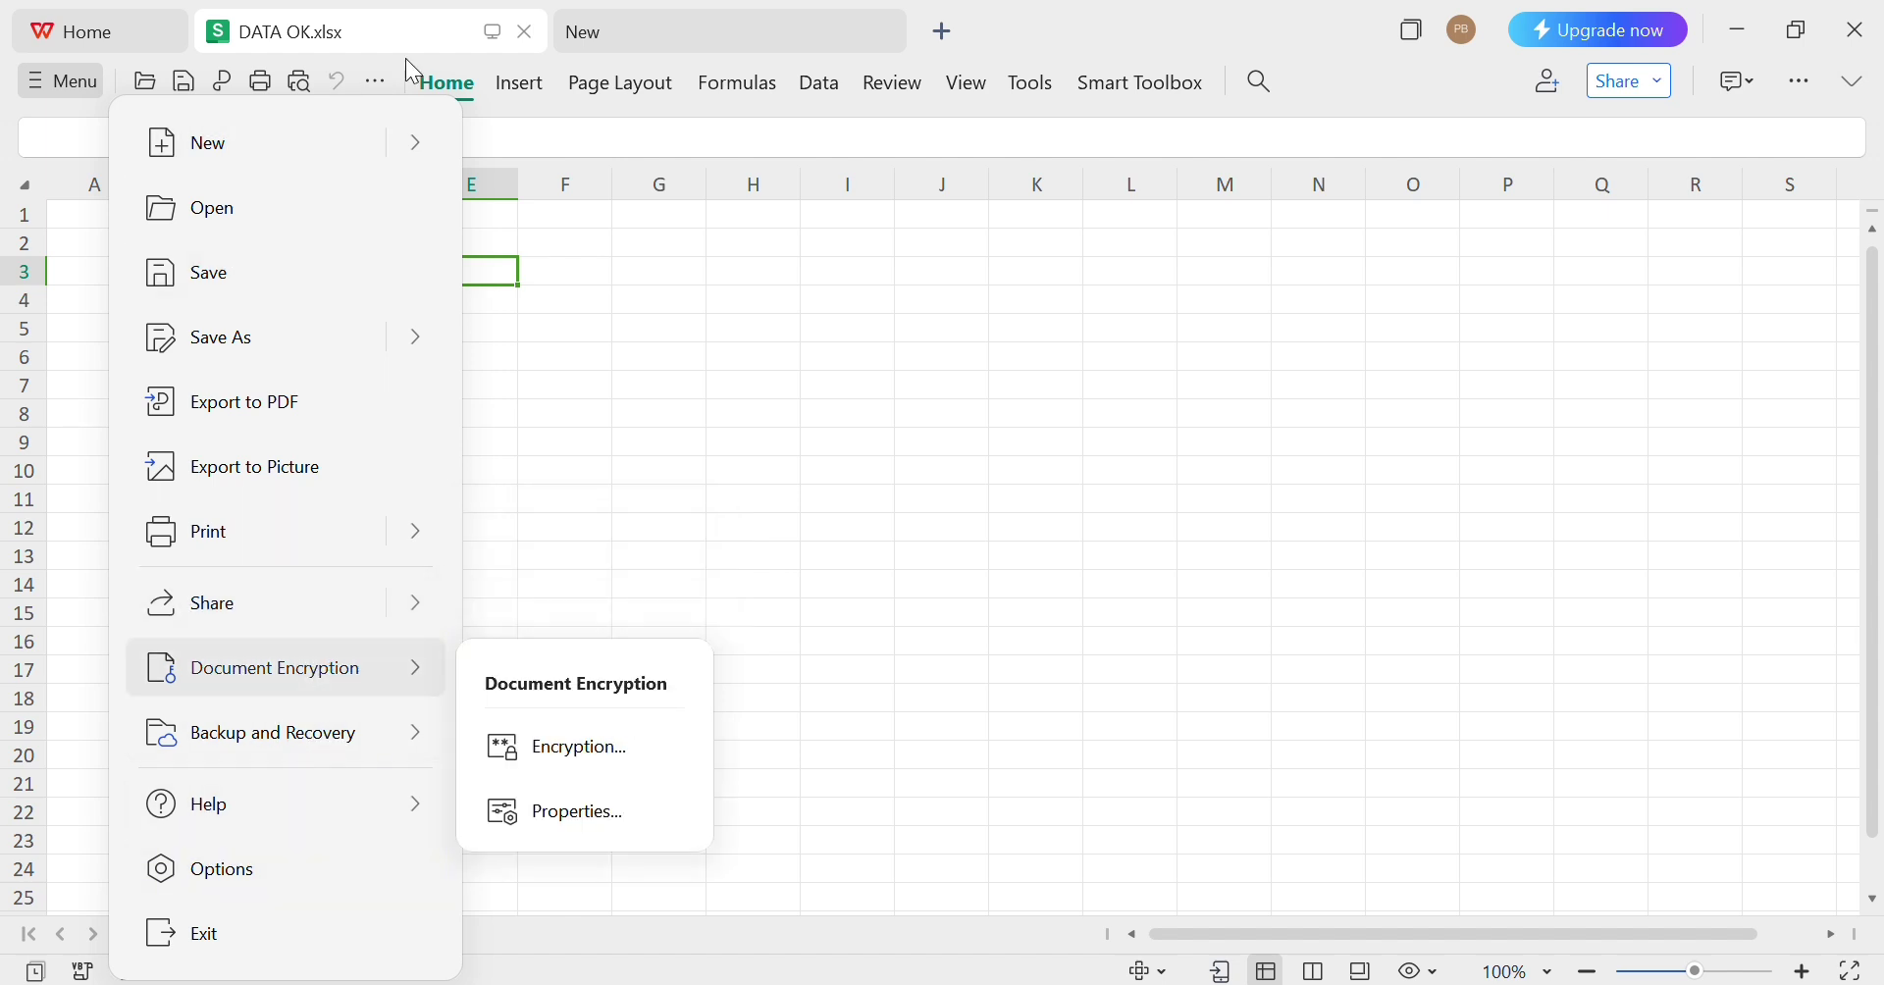
pyautogui.click(638, 270)
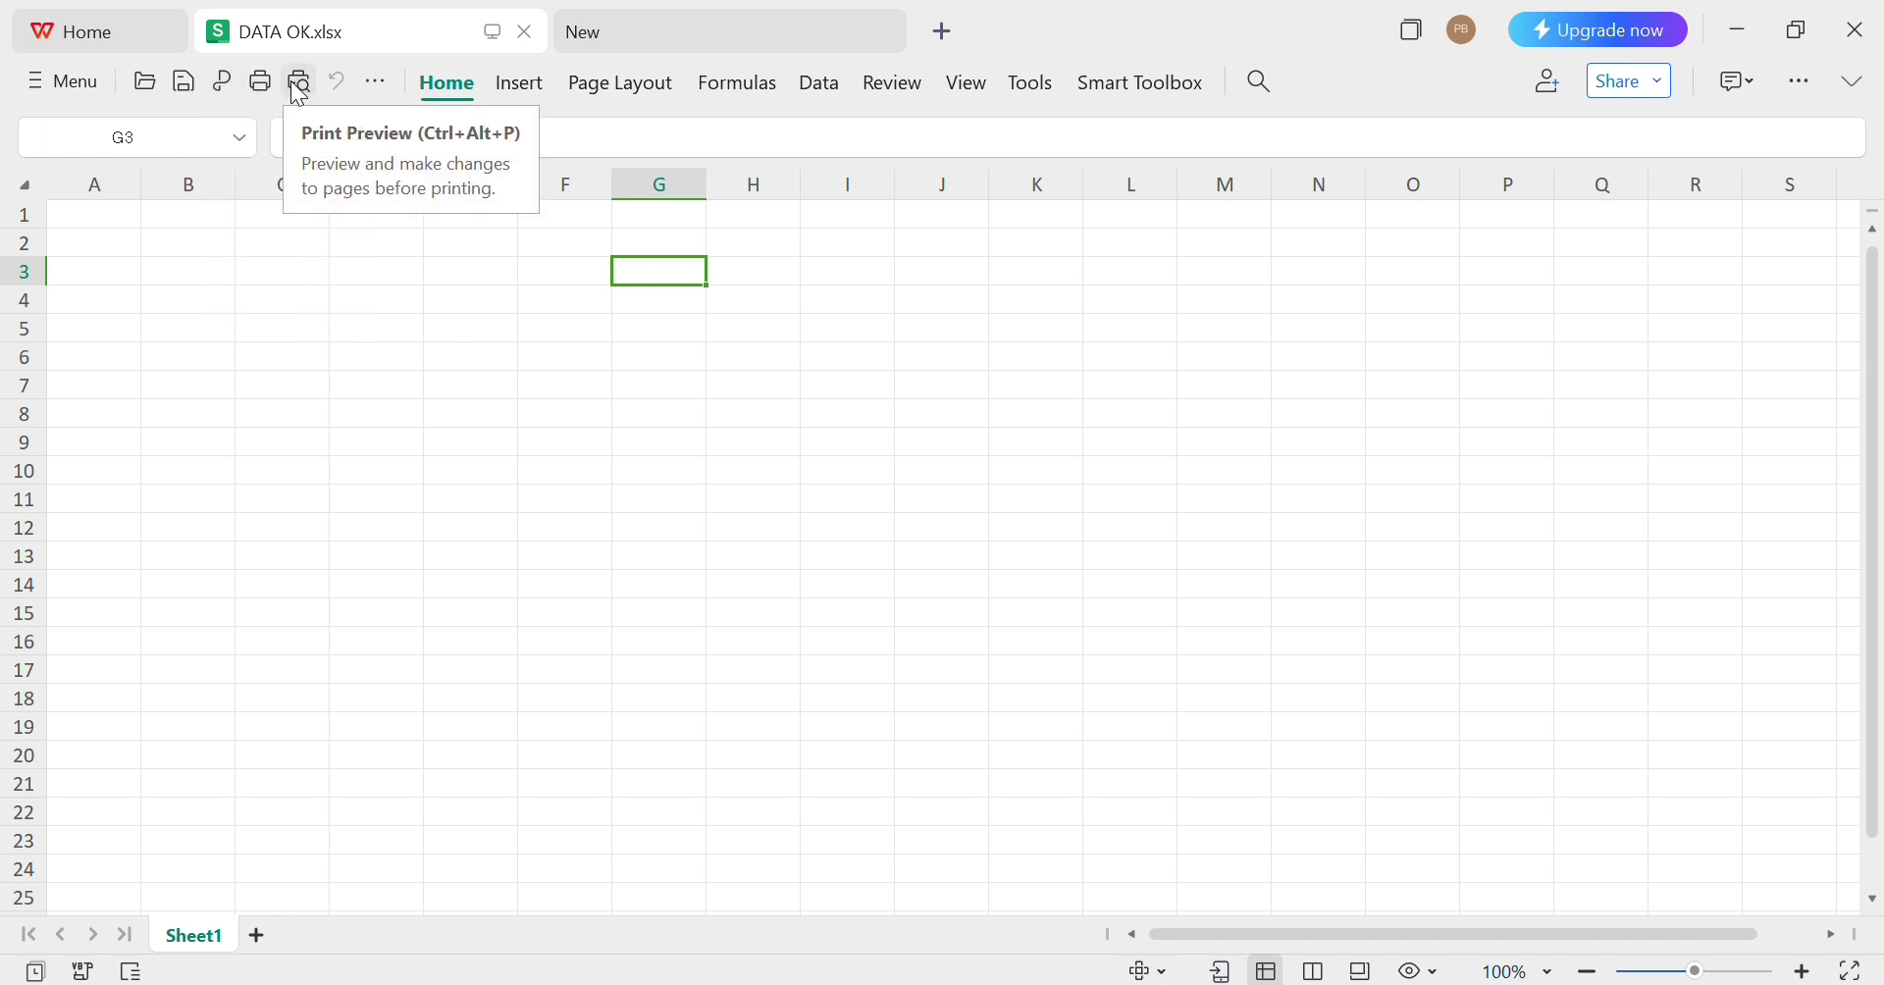
pyautogui.click(446, 88)
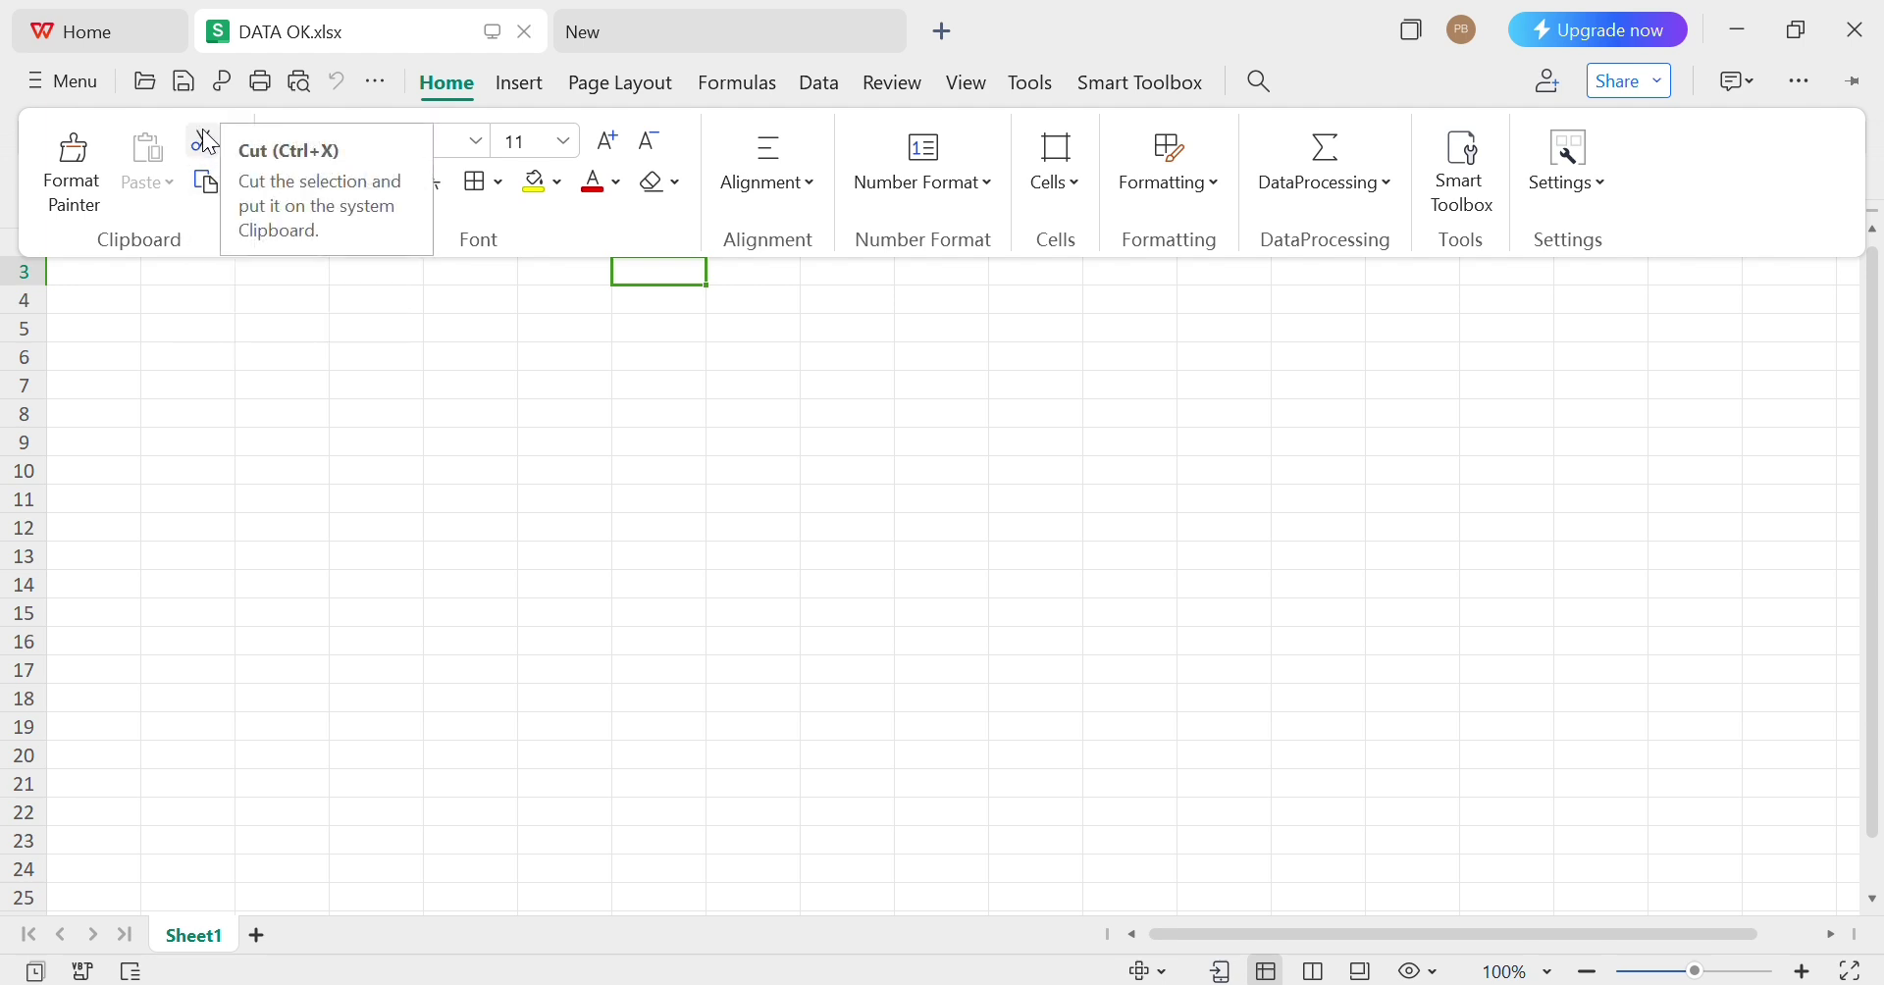
pyautogui.click(479, 143)
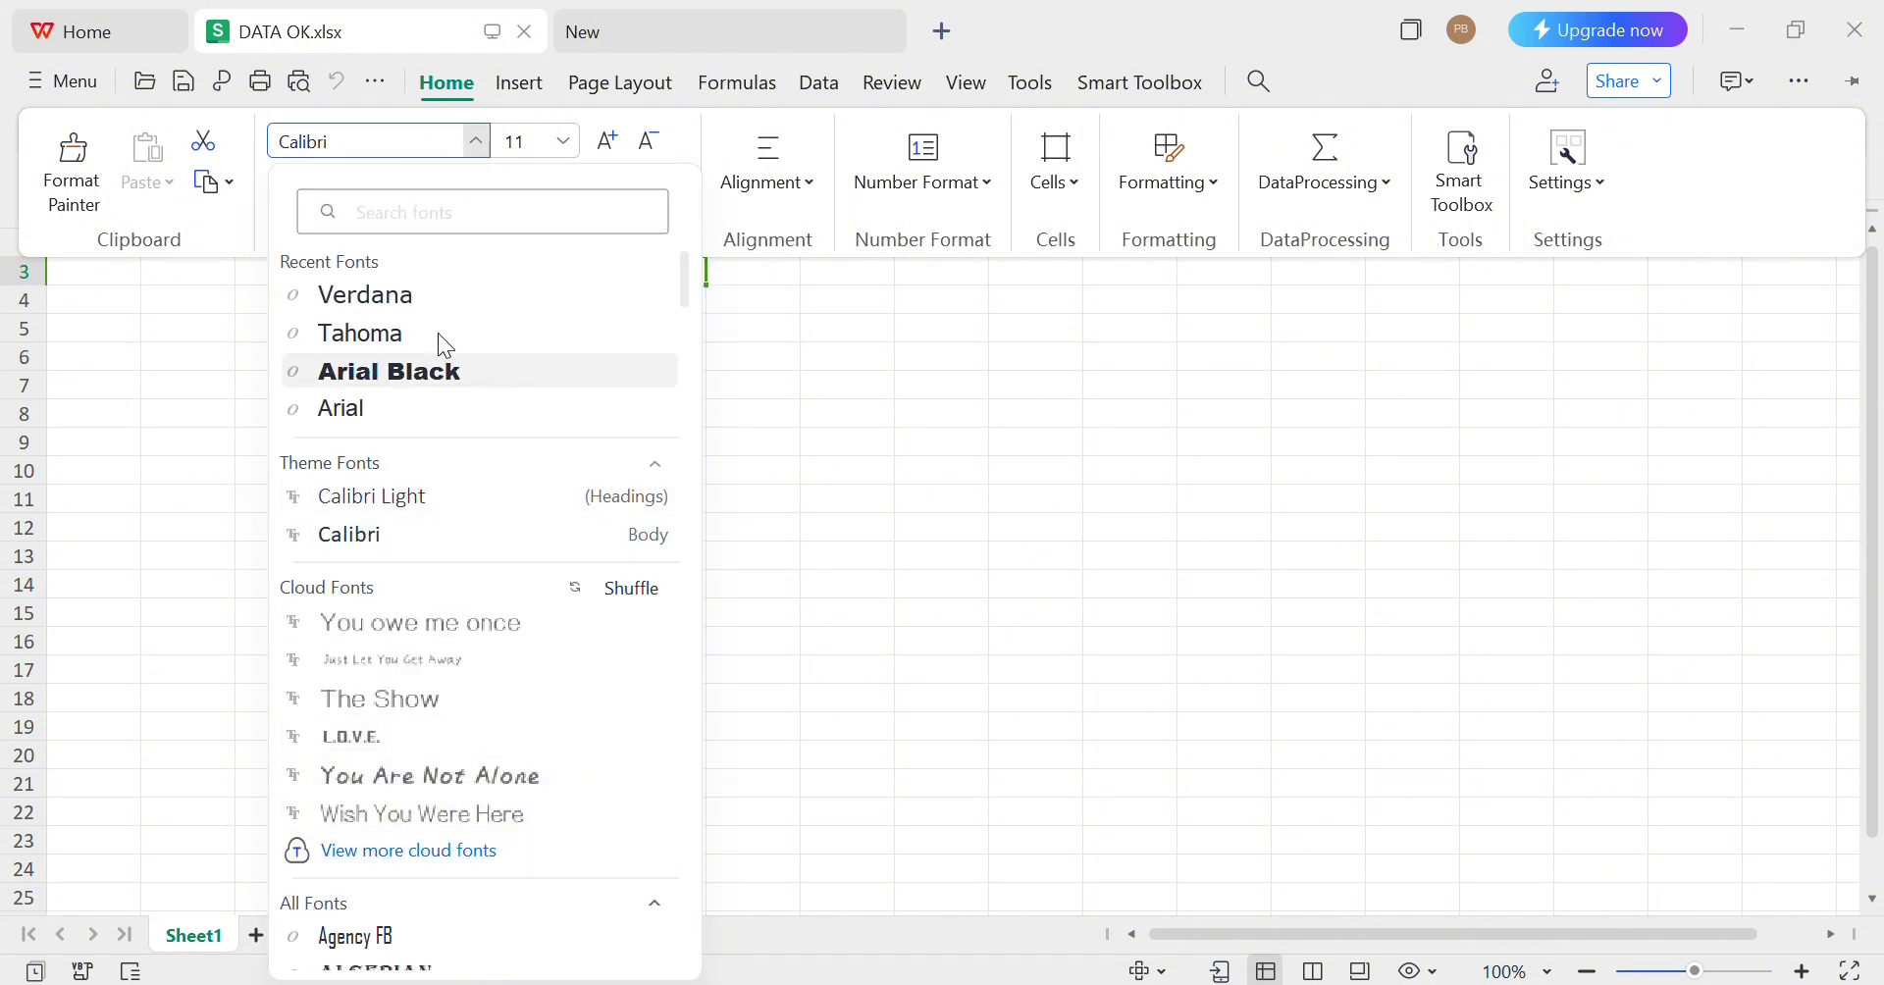
pyautogui.click(472, 143)
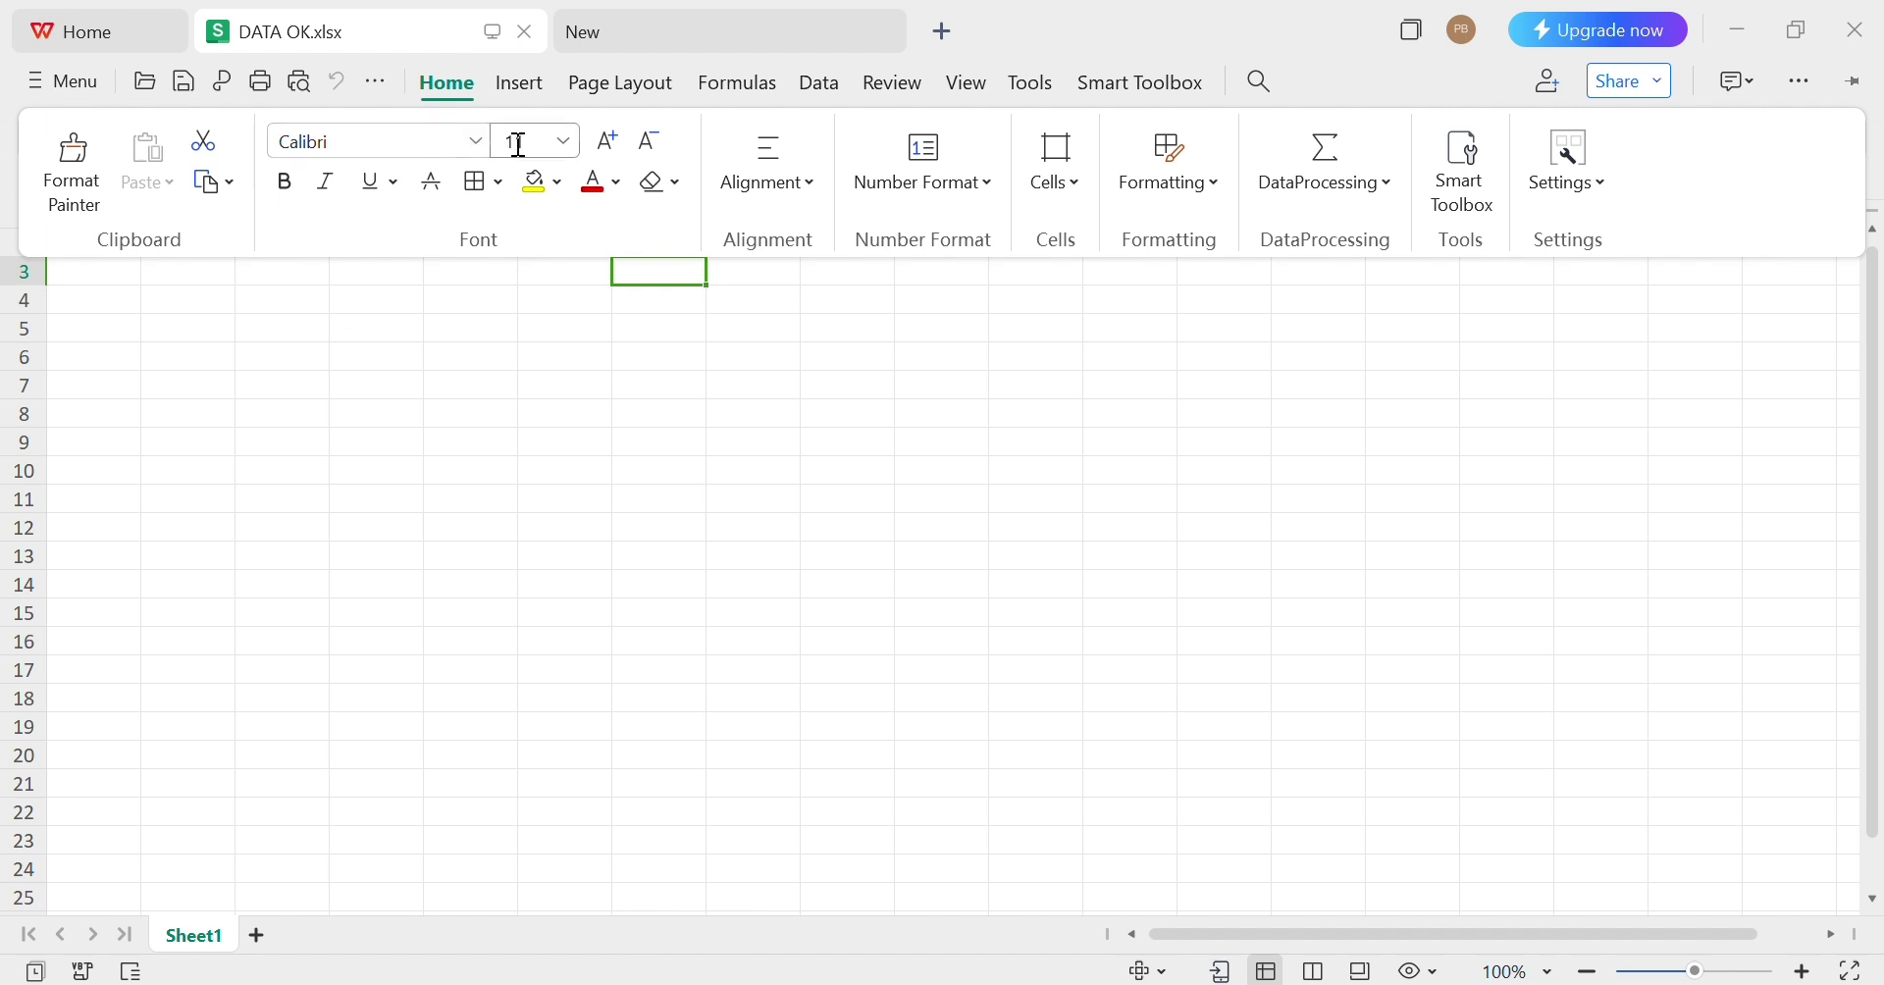
pyautogui.click(567, 150)
pyautogui.click(567, 149)
# Set the font size of cell D8 to 10 and enter BBBB in it
pyautogui.click(401, 416)
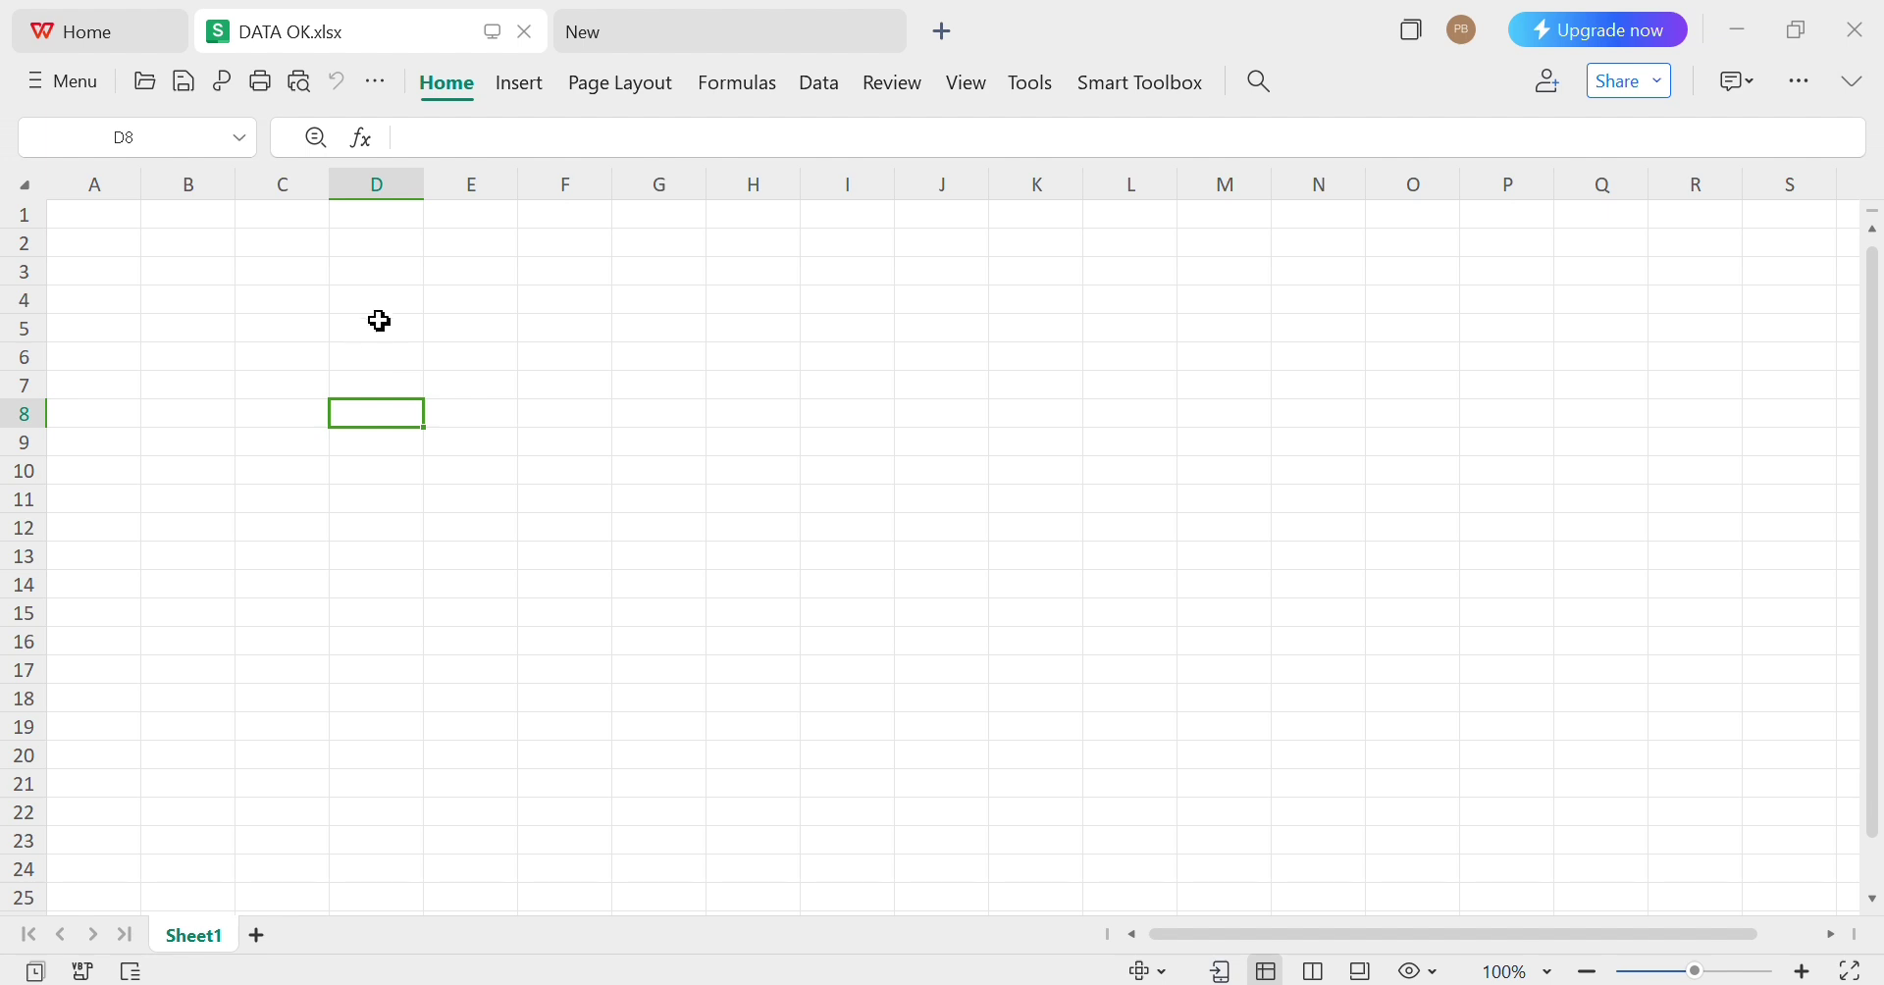
pyautogui.click(470, 88)
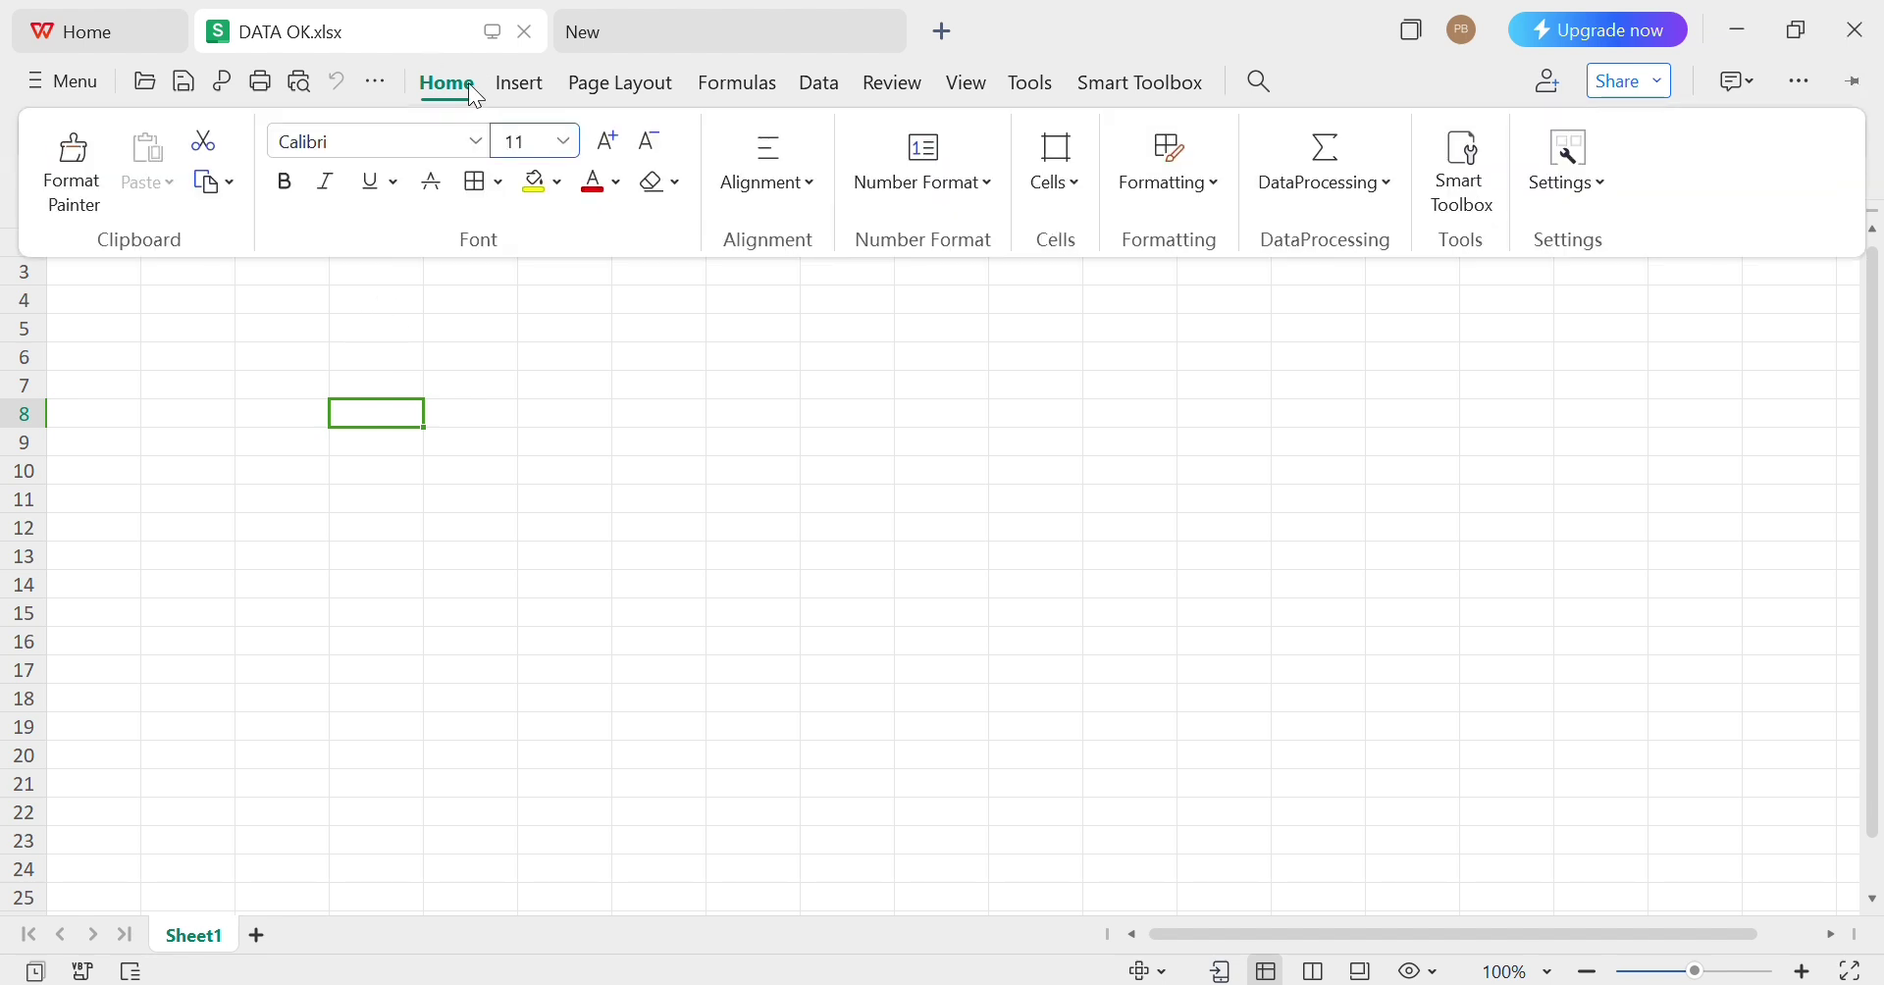
pyautogui.click(566, 141)
pyautogui.click(530, 264)
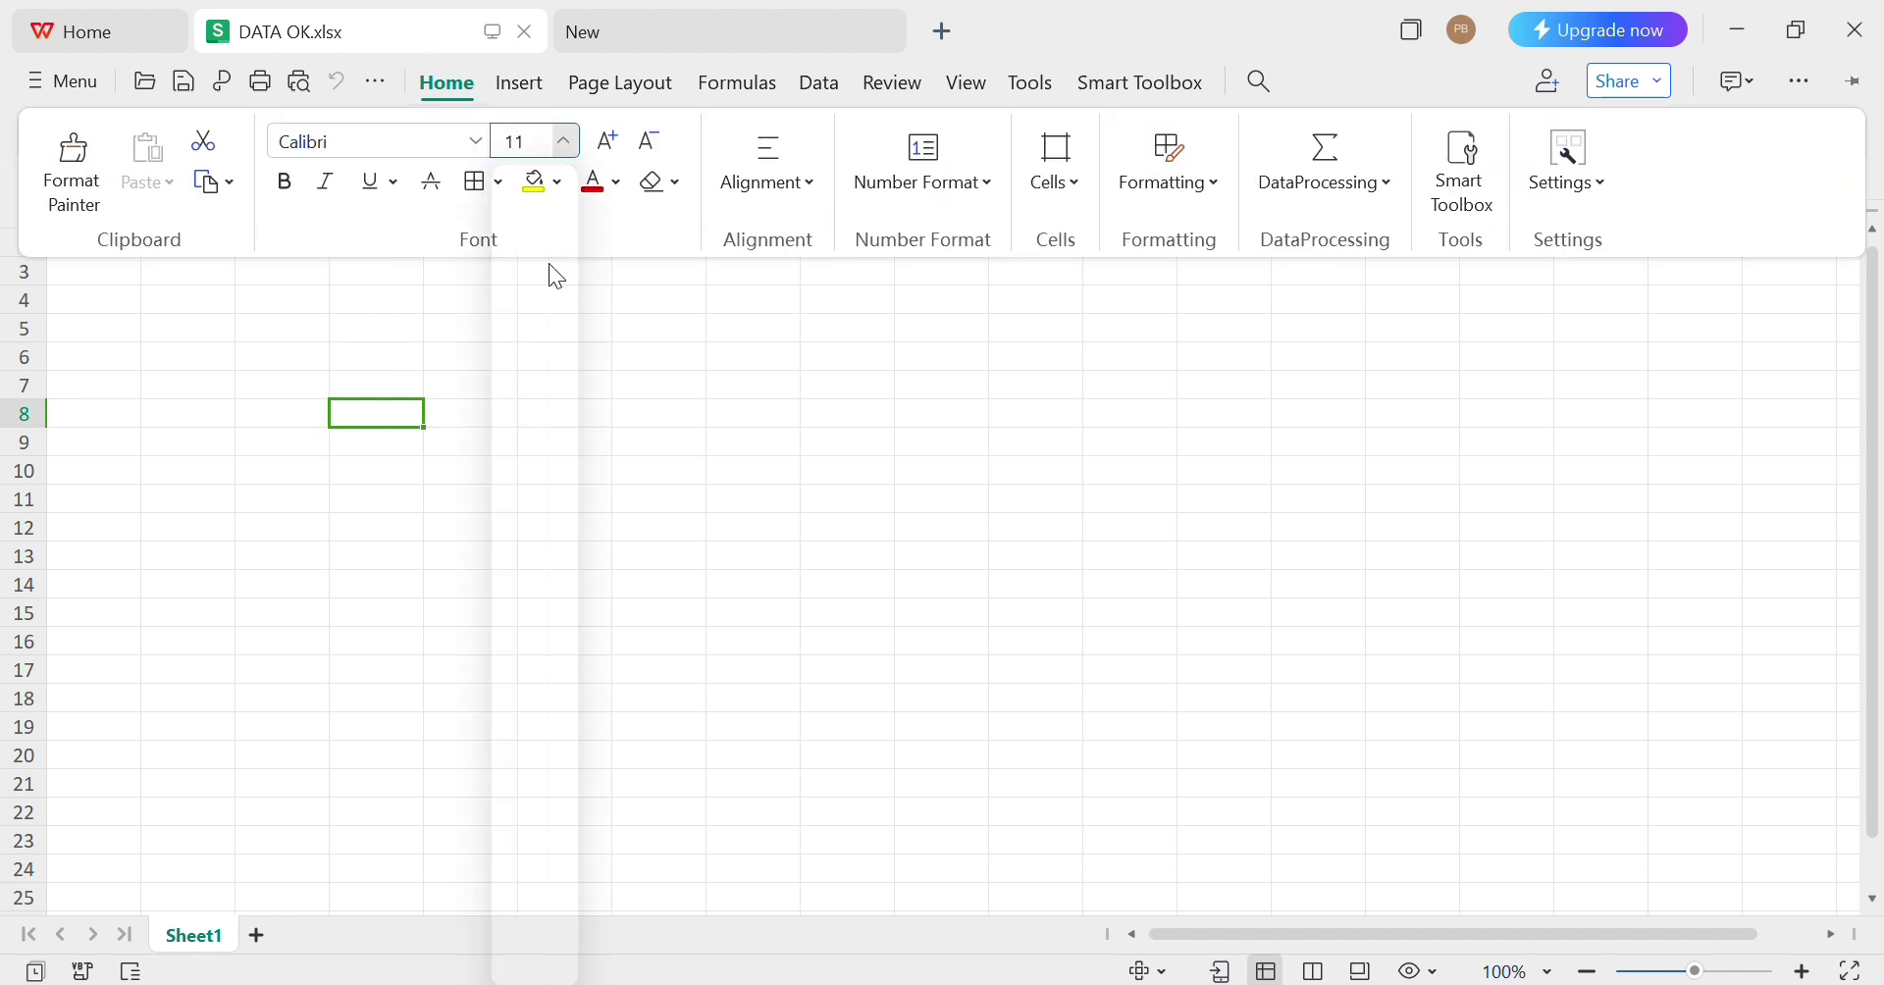
pyautogui.write('BBBB')
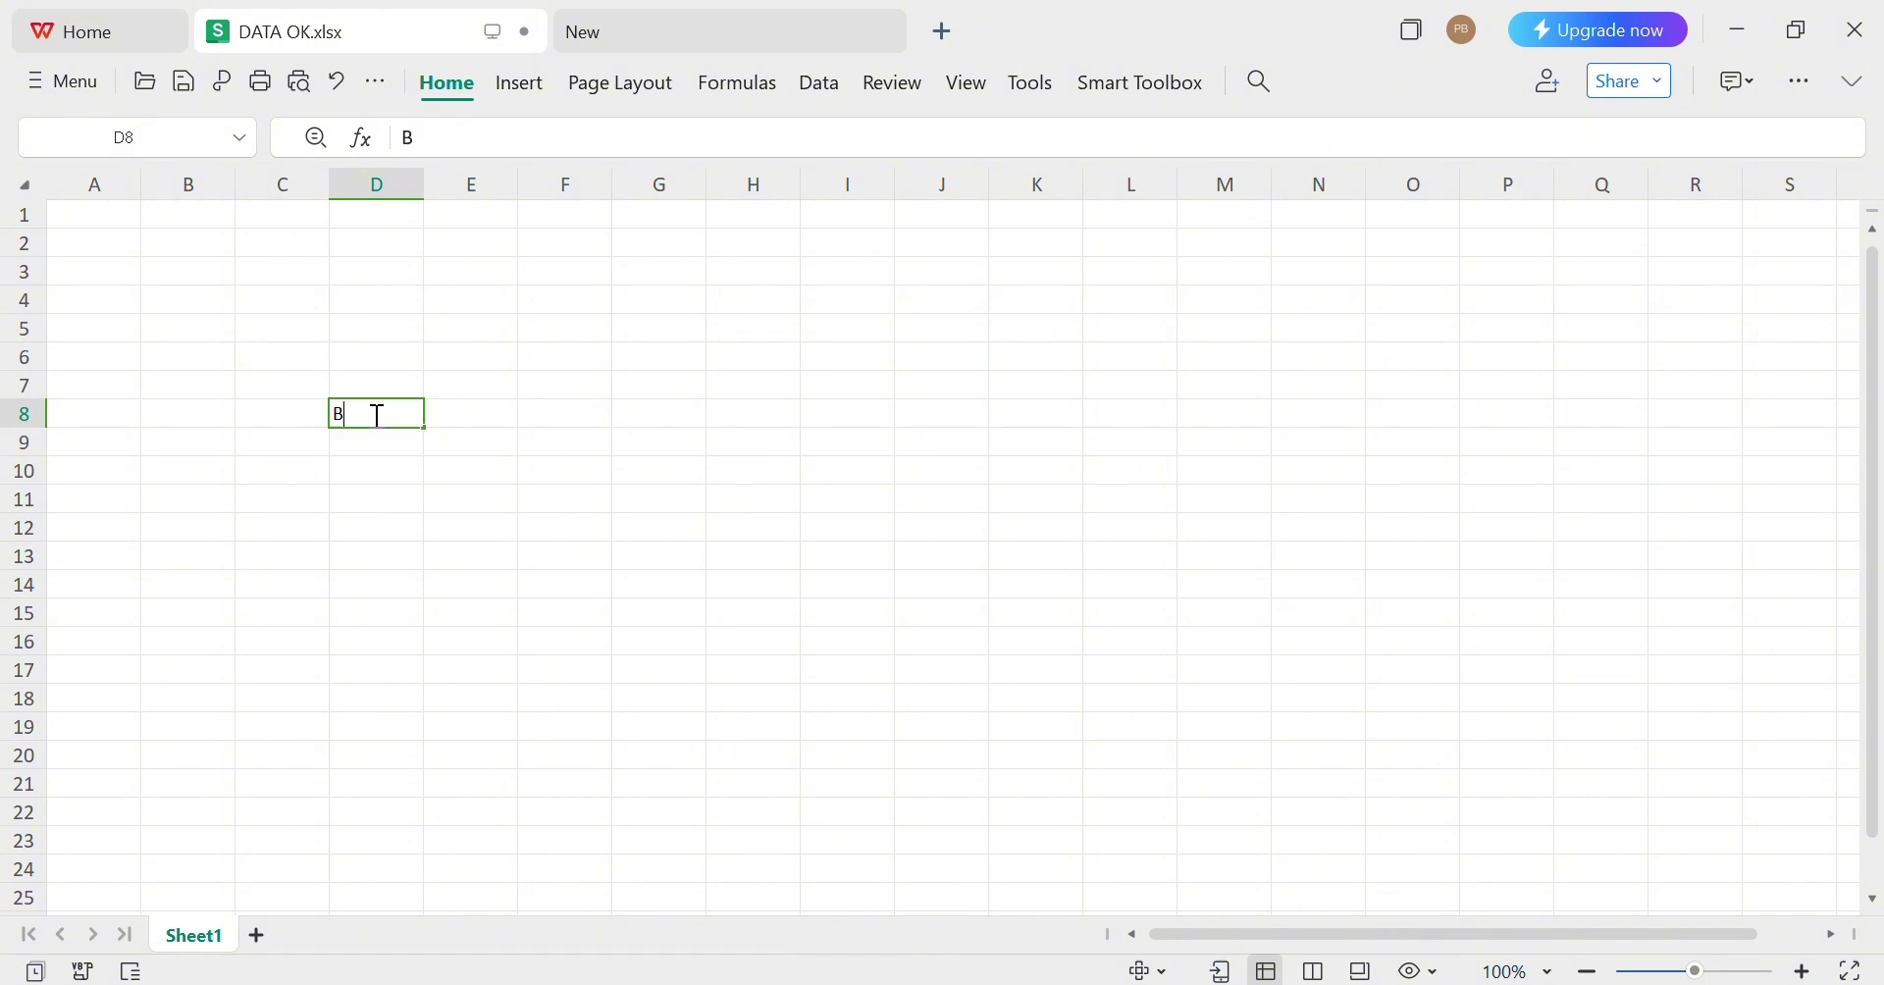
pyautogui.click(442, 387)
pyautogui.click(393, 413)
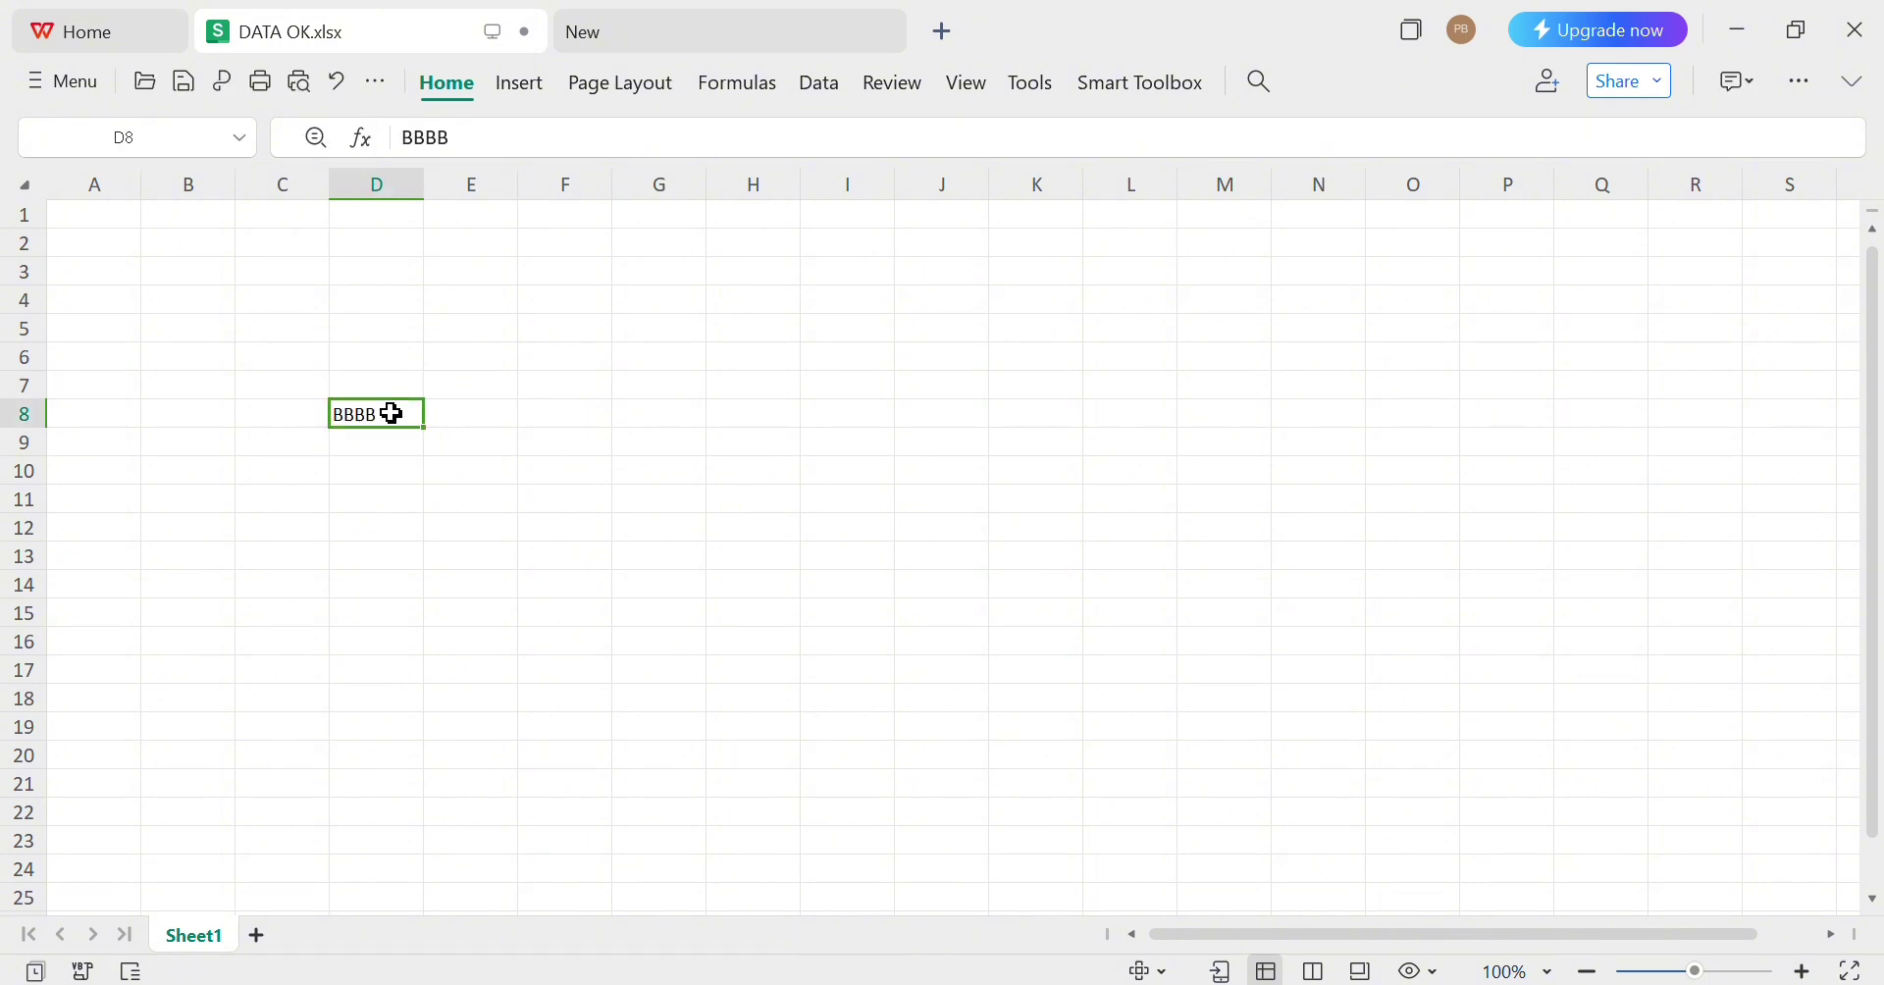
# Make the text BBBB in cell D8 bold
pyautogui.click(497, 90)
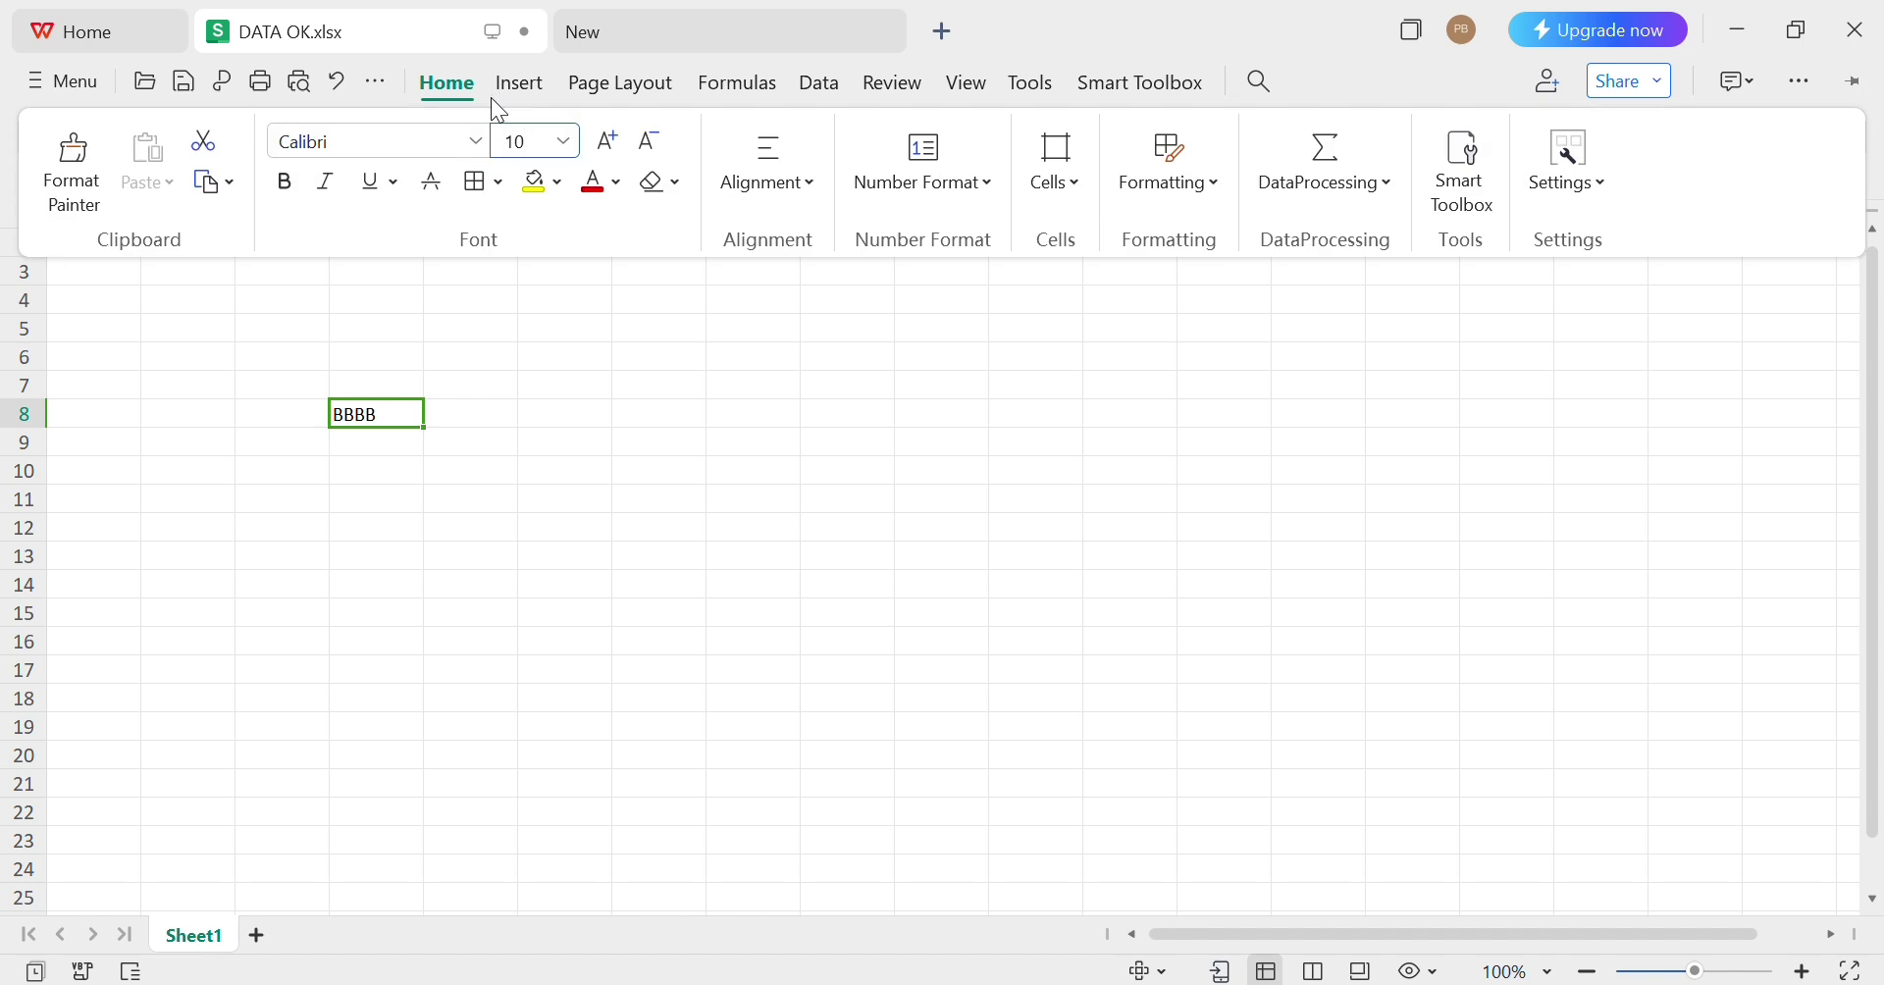
pyautogui.click(392, 416)
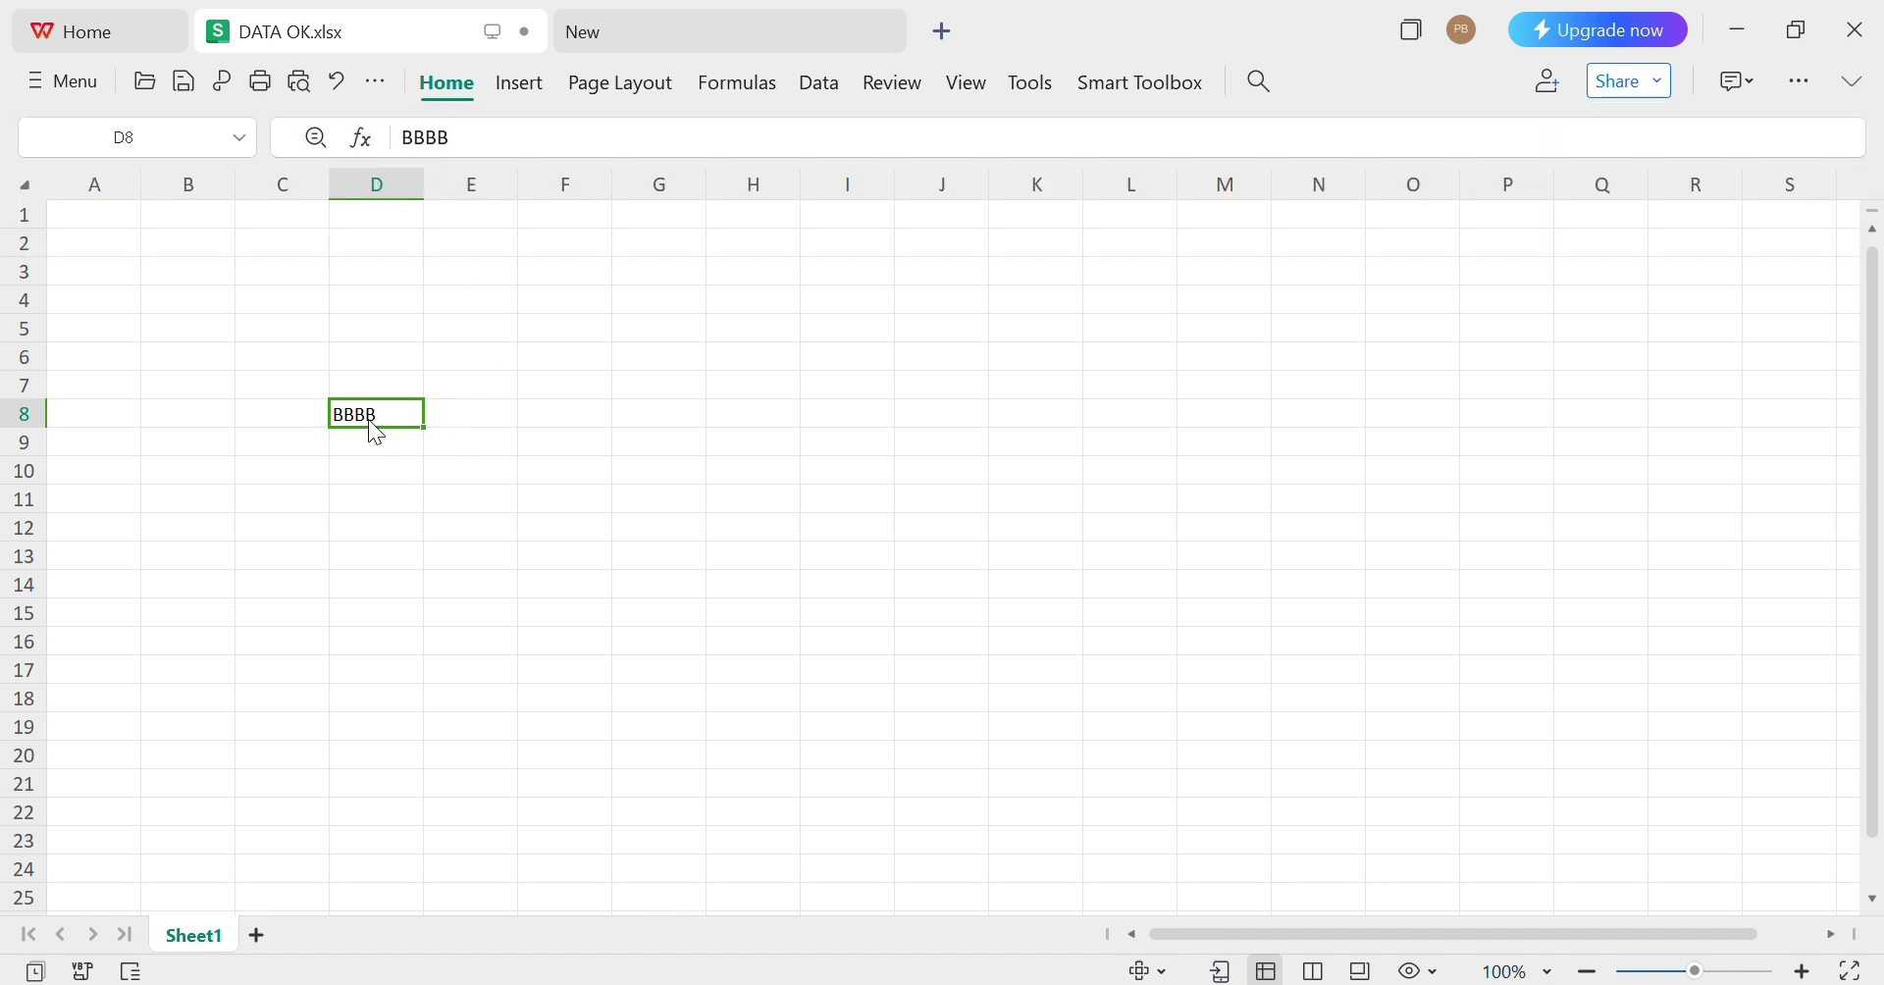
pyautogui.moveTo(464, 146); pyautogui.dragTo(390, 125)
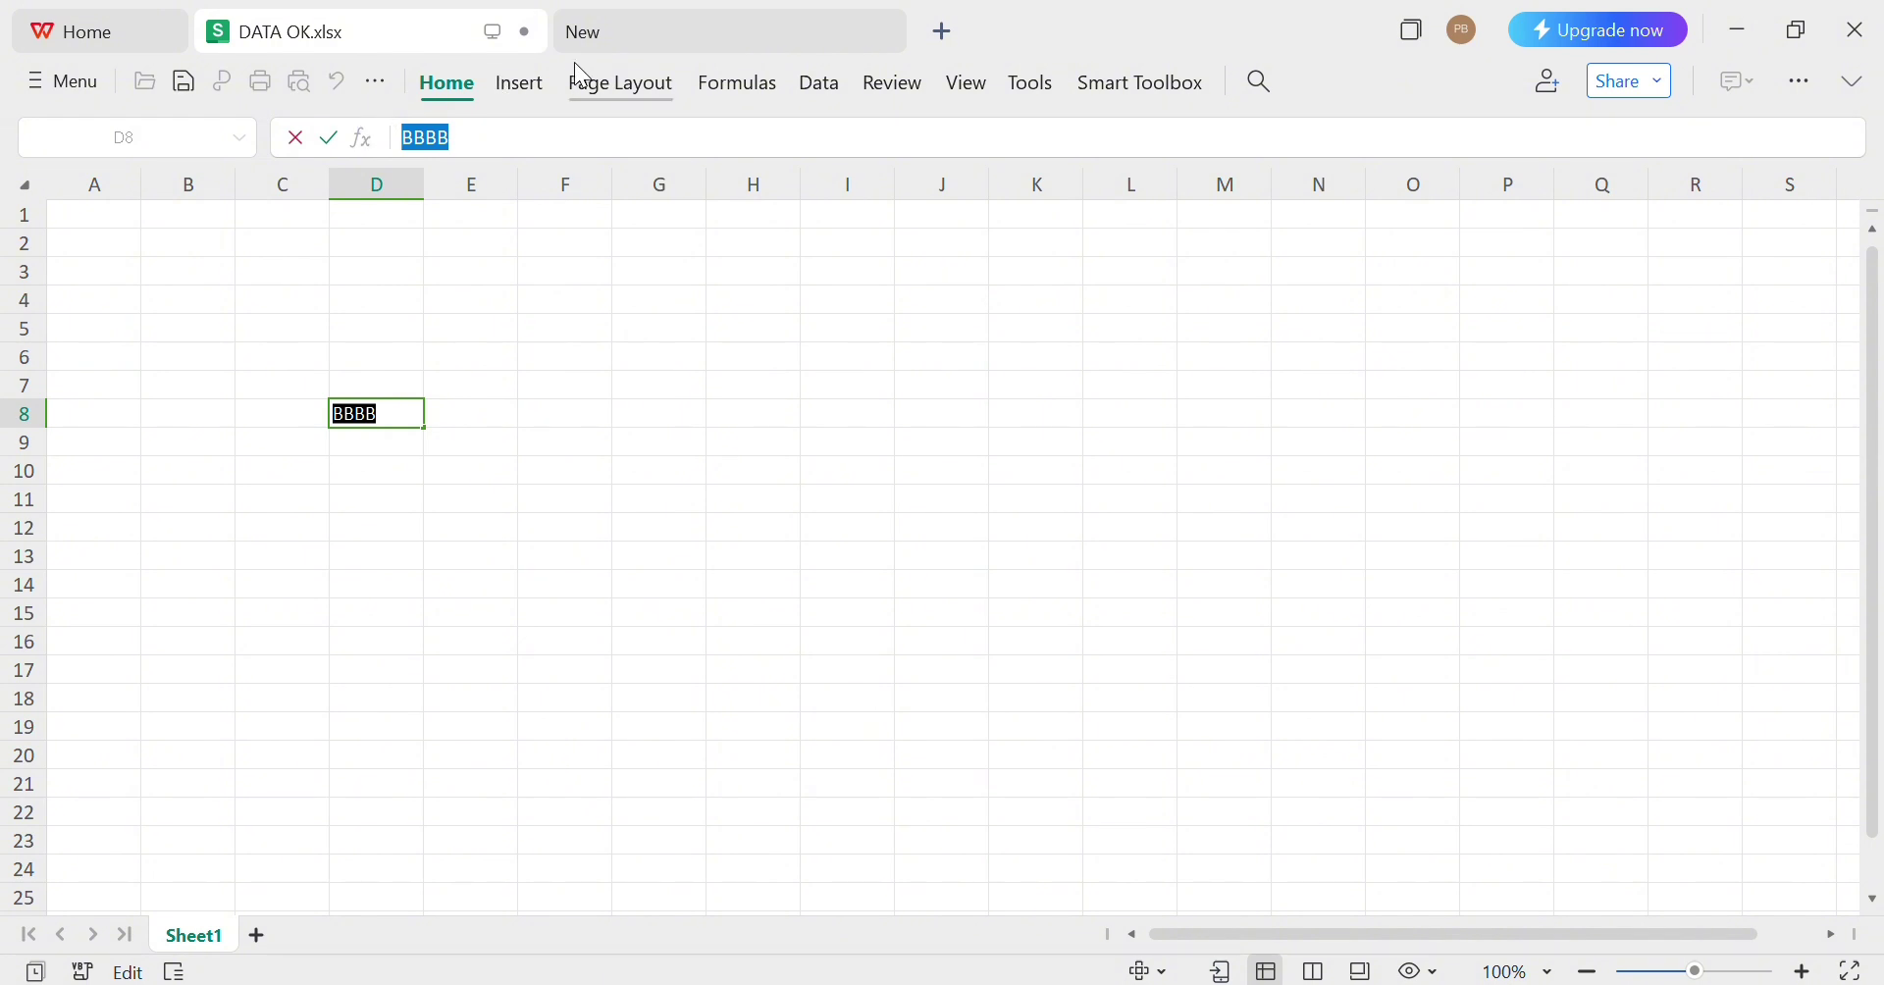
pyautogui.click(456, 83)
pyautogui.click(447, 83)
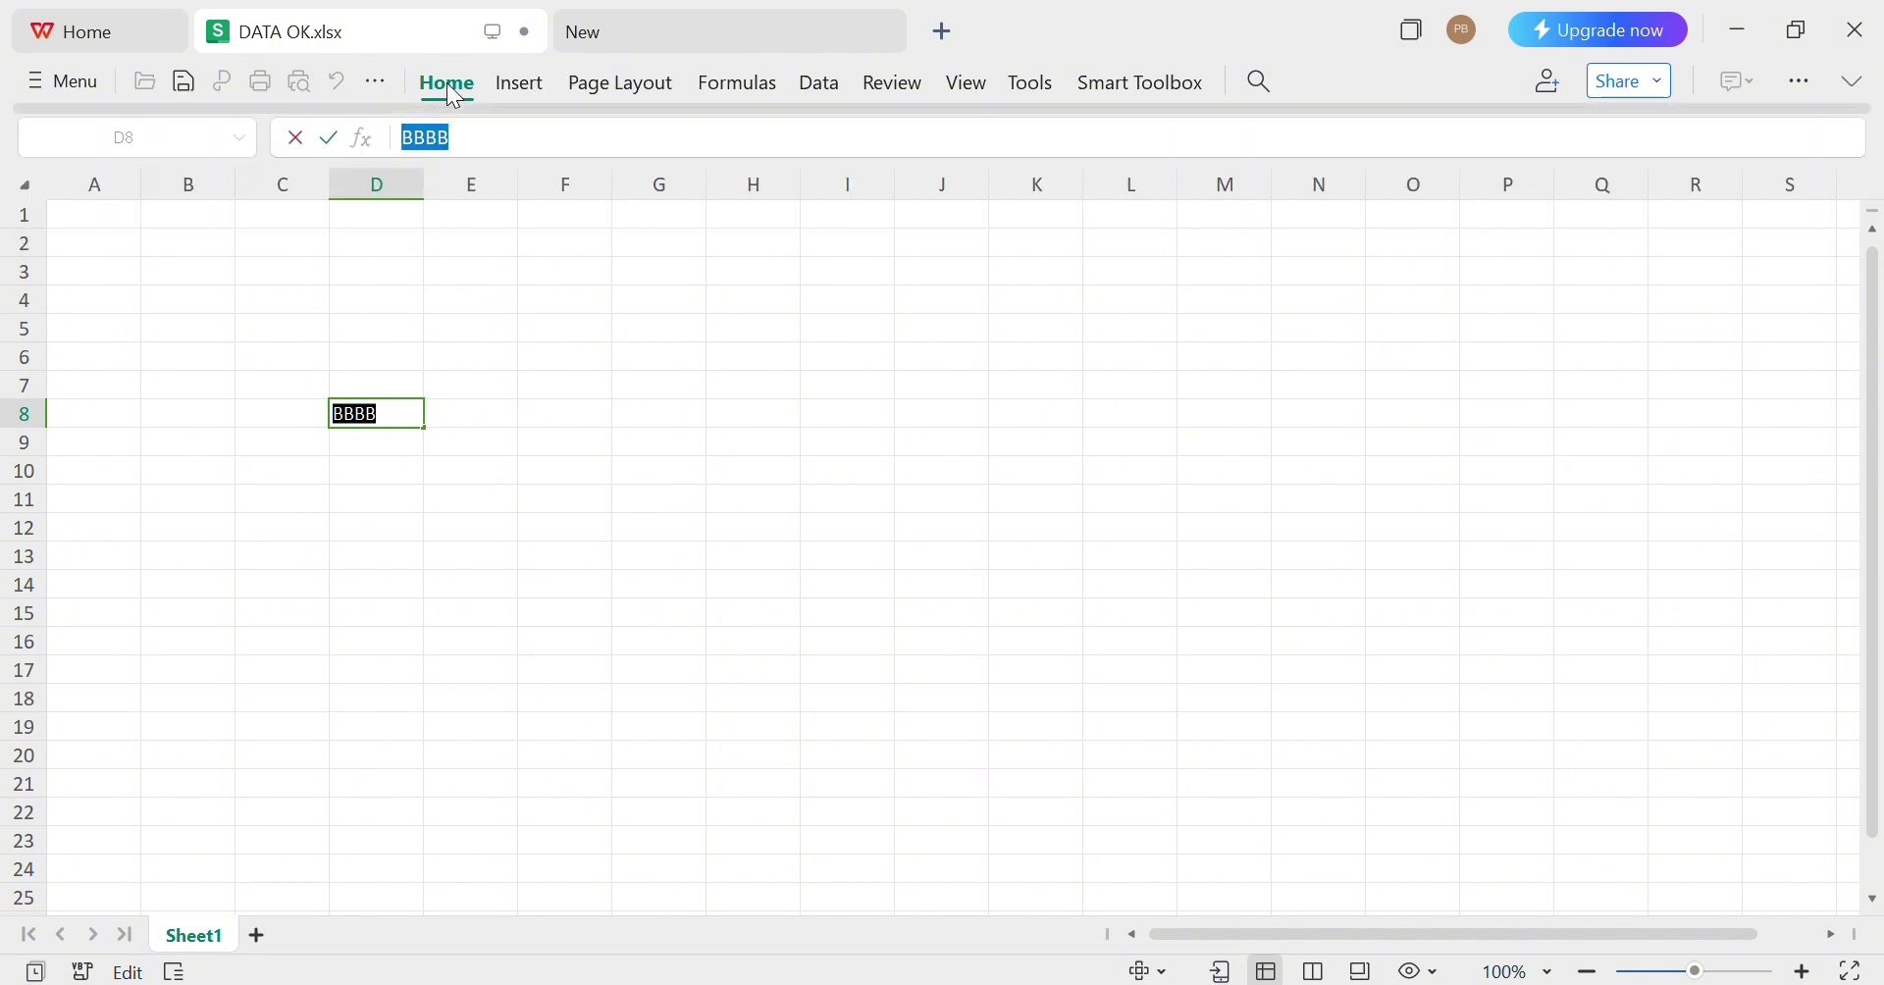
pyautogui.click(446, 83)
pyautogui.click(296, 183)
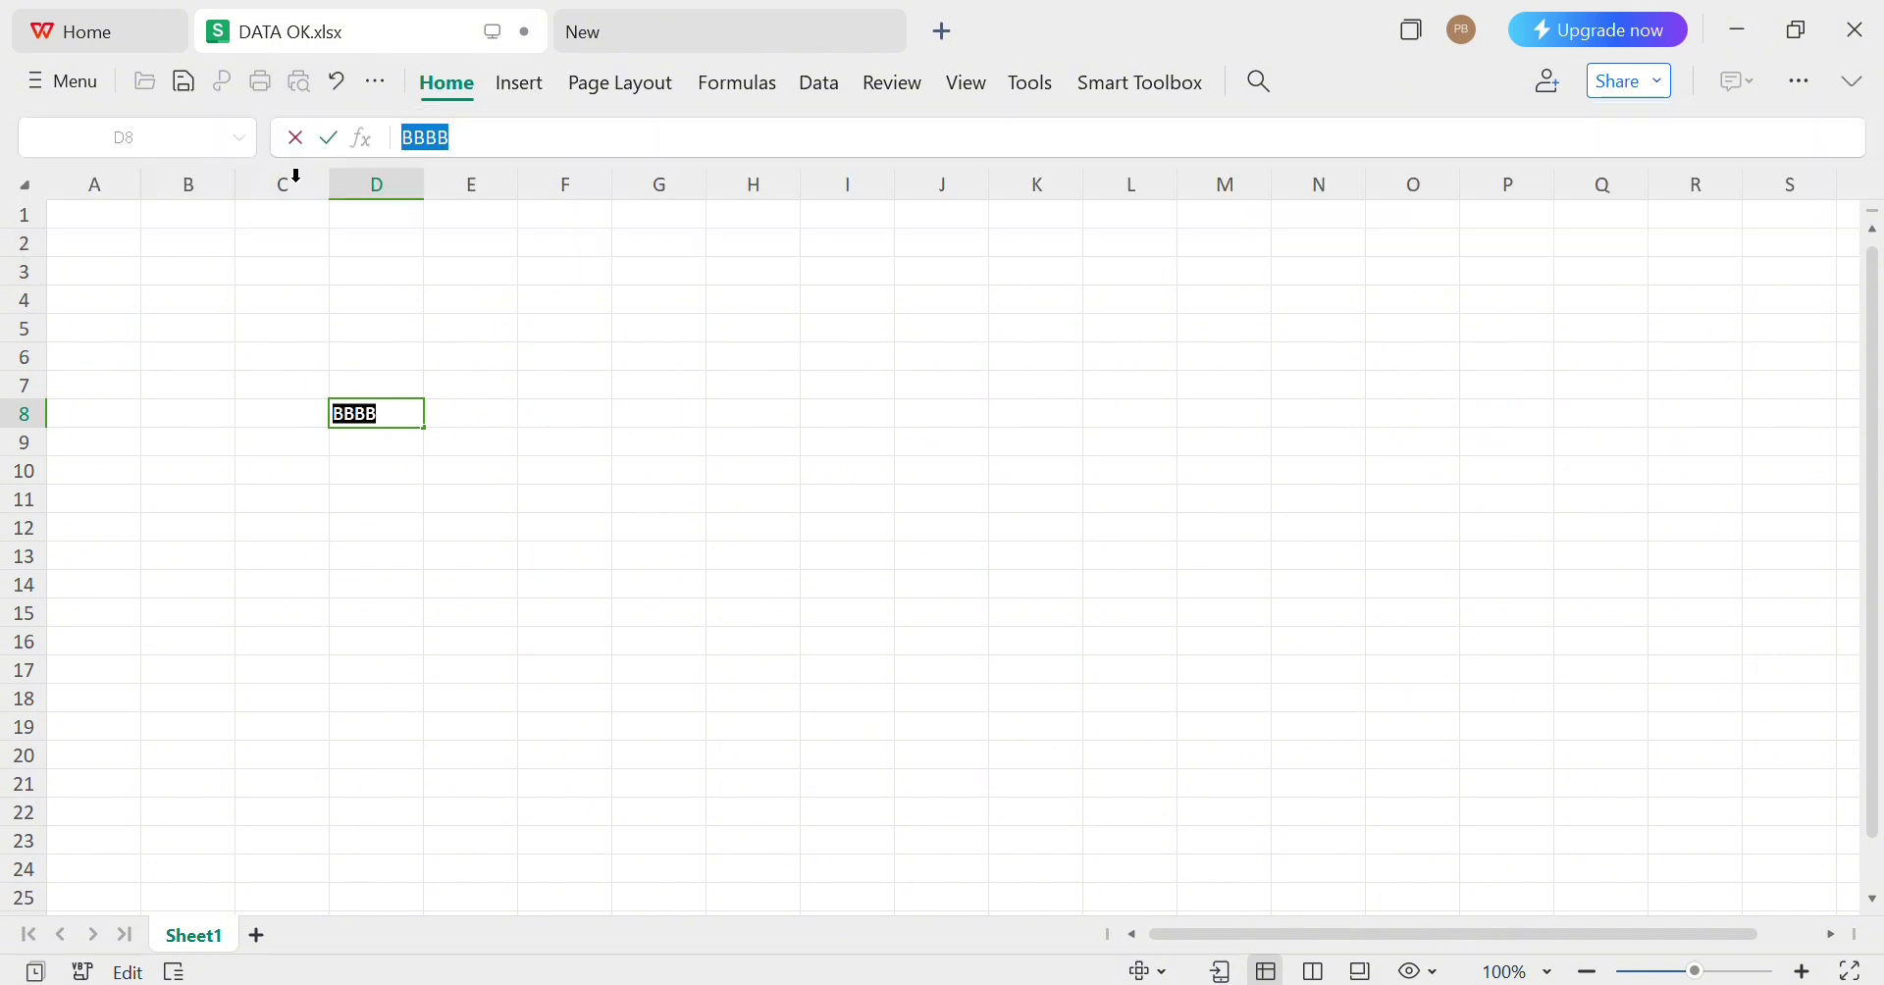
pyautogui.click(416, 284)
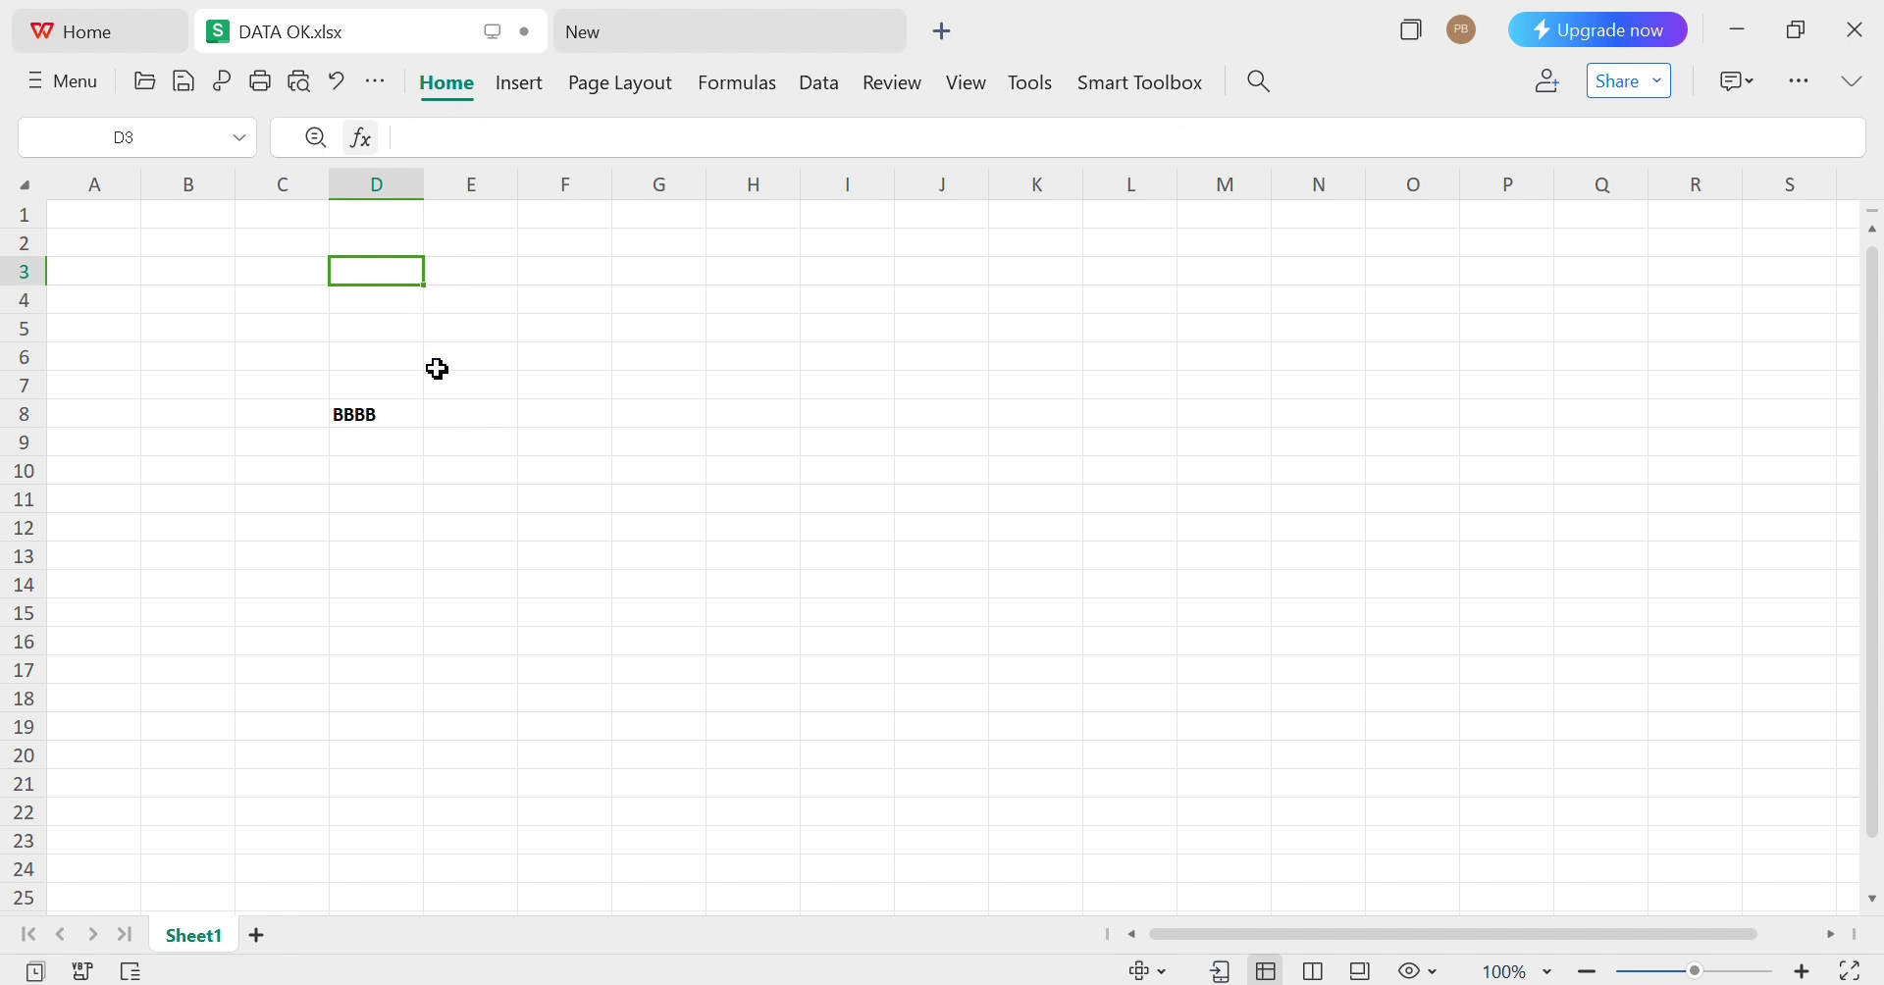
# Remove the bold formatting from BBBB in cell D8 and keep the formatting ribbon permanently expanded
pyautogui.click(447, 94)
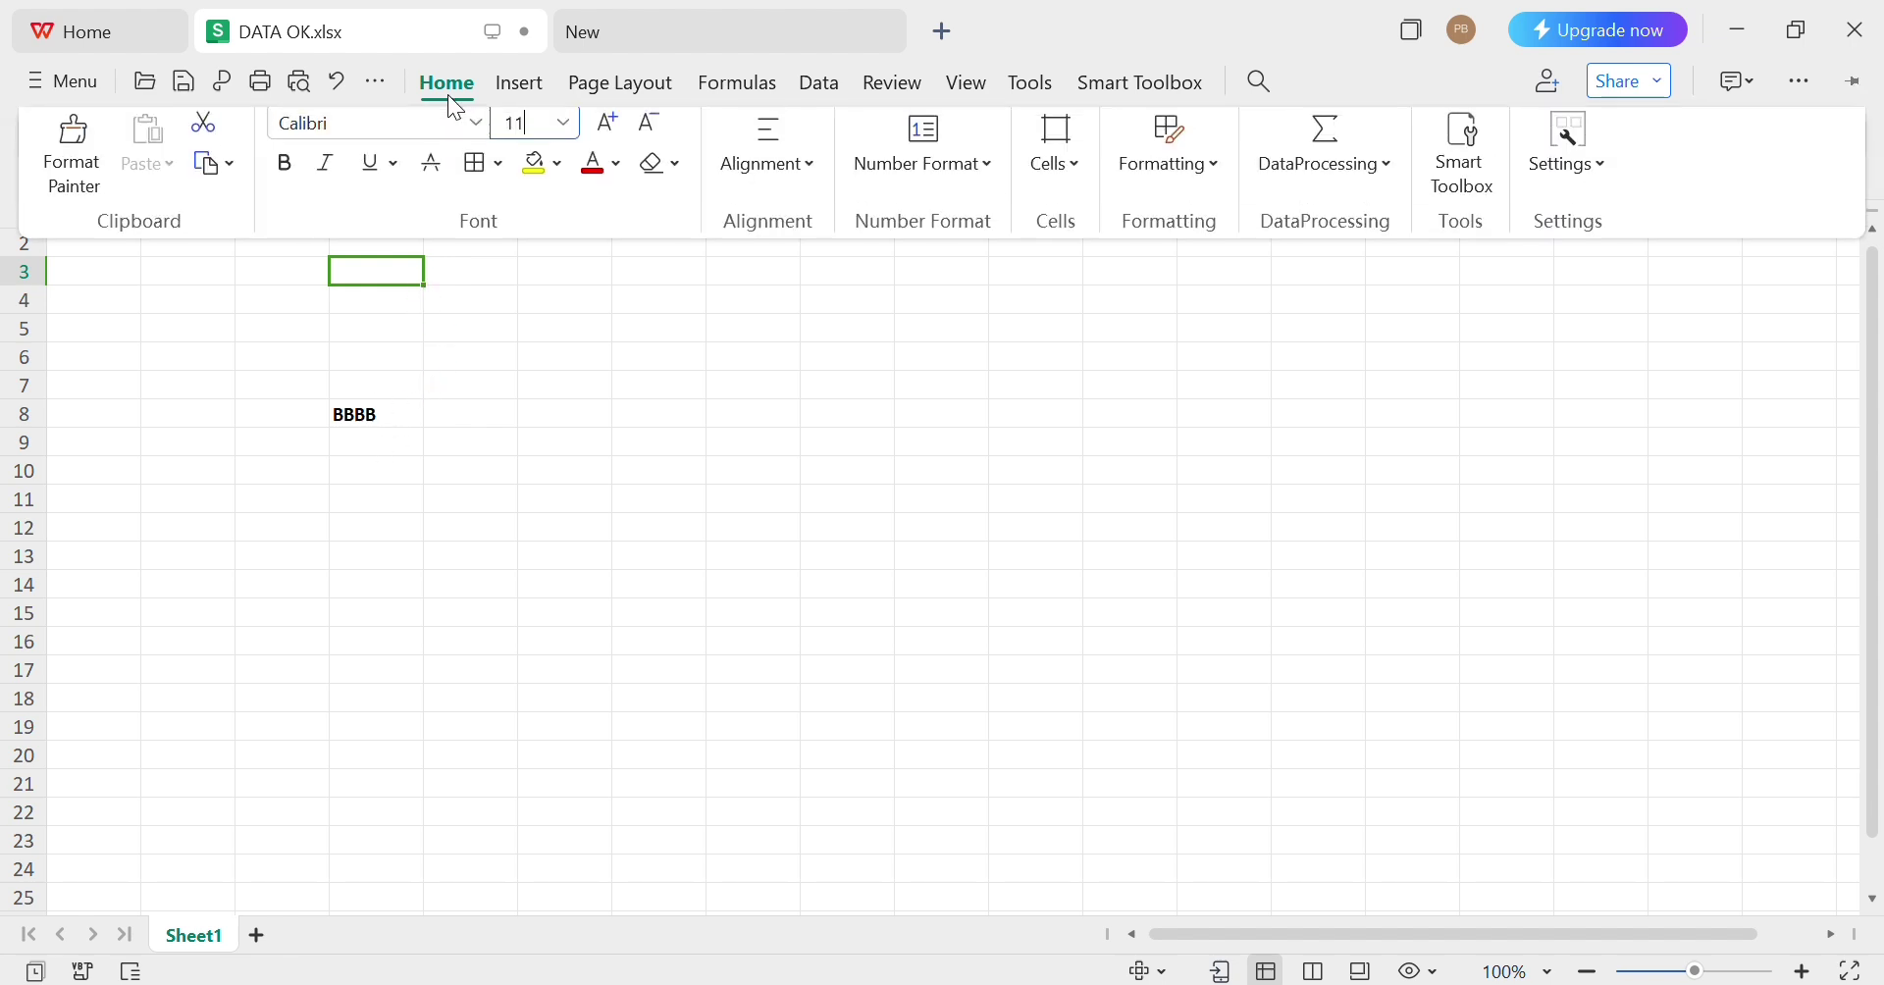
pyautogui.click(351, 412)
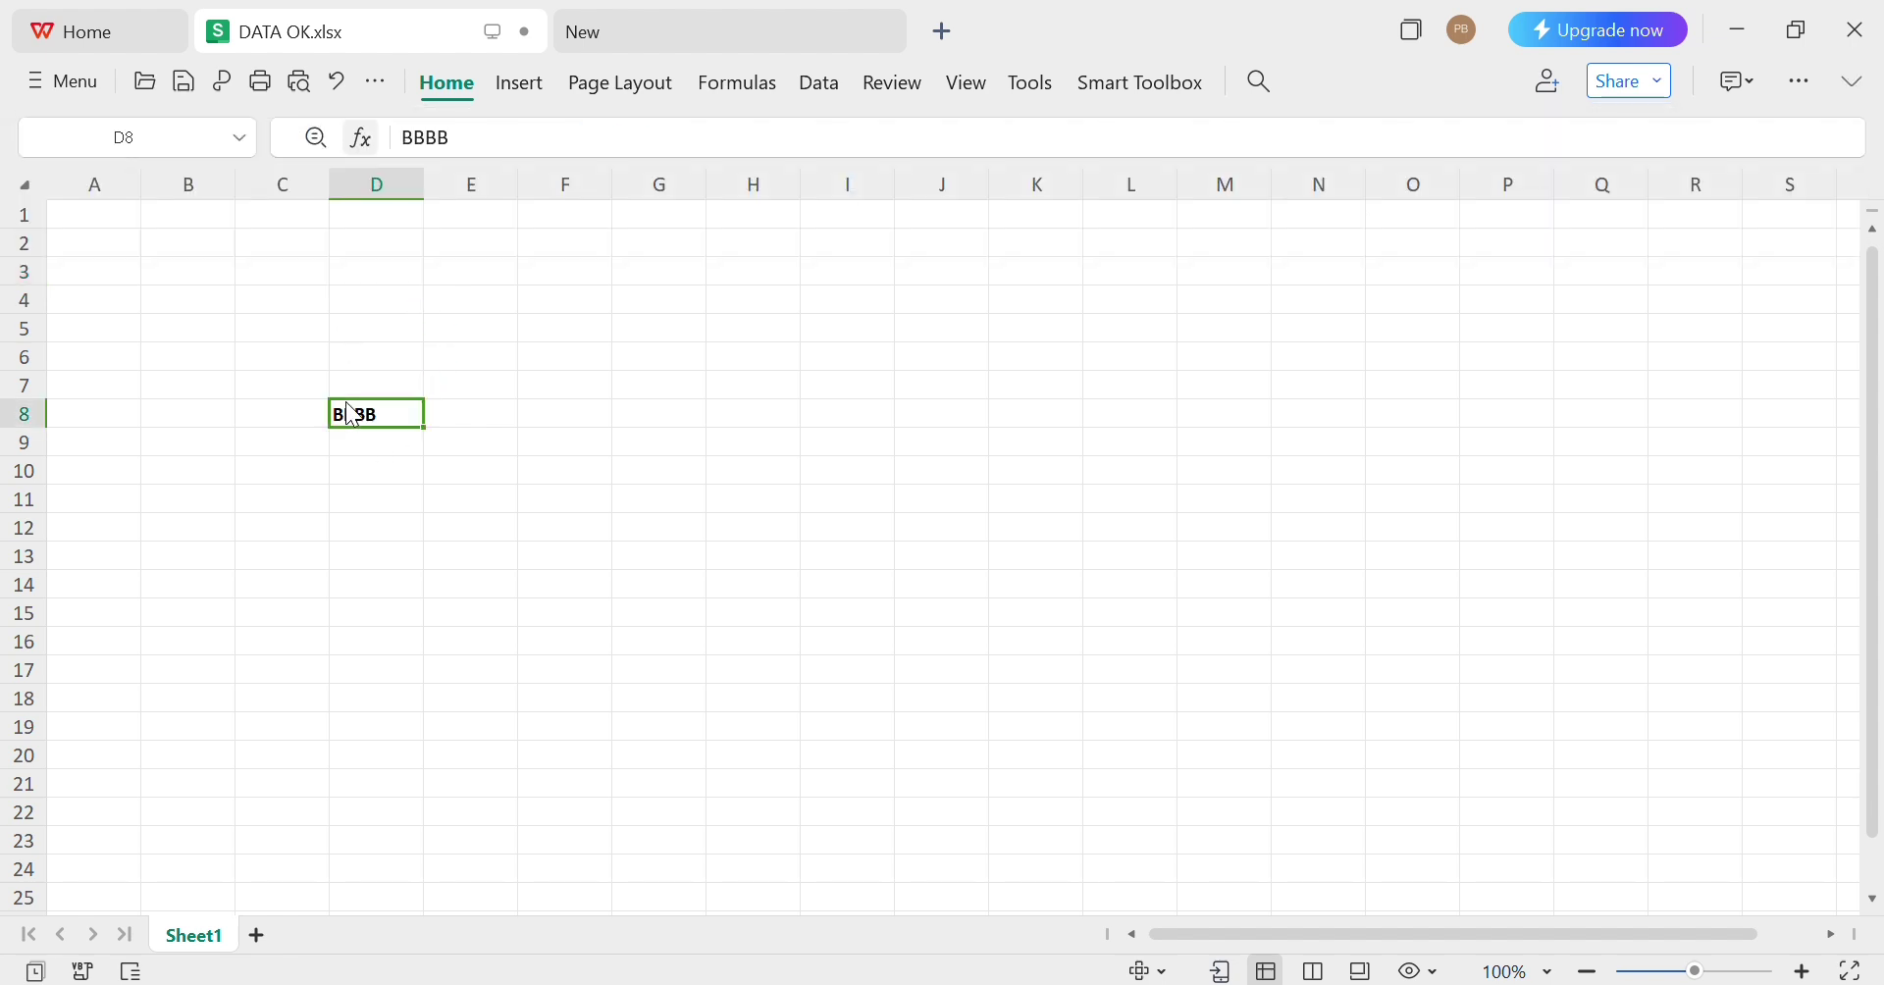
pyautogui.click(452, 84)
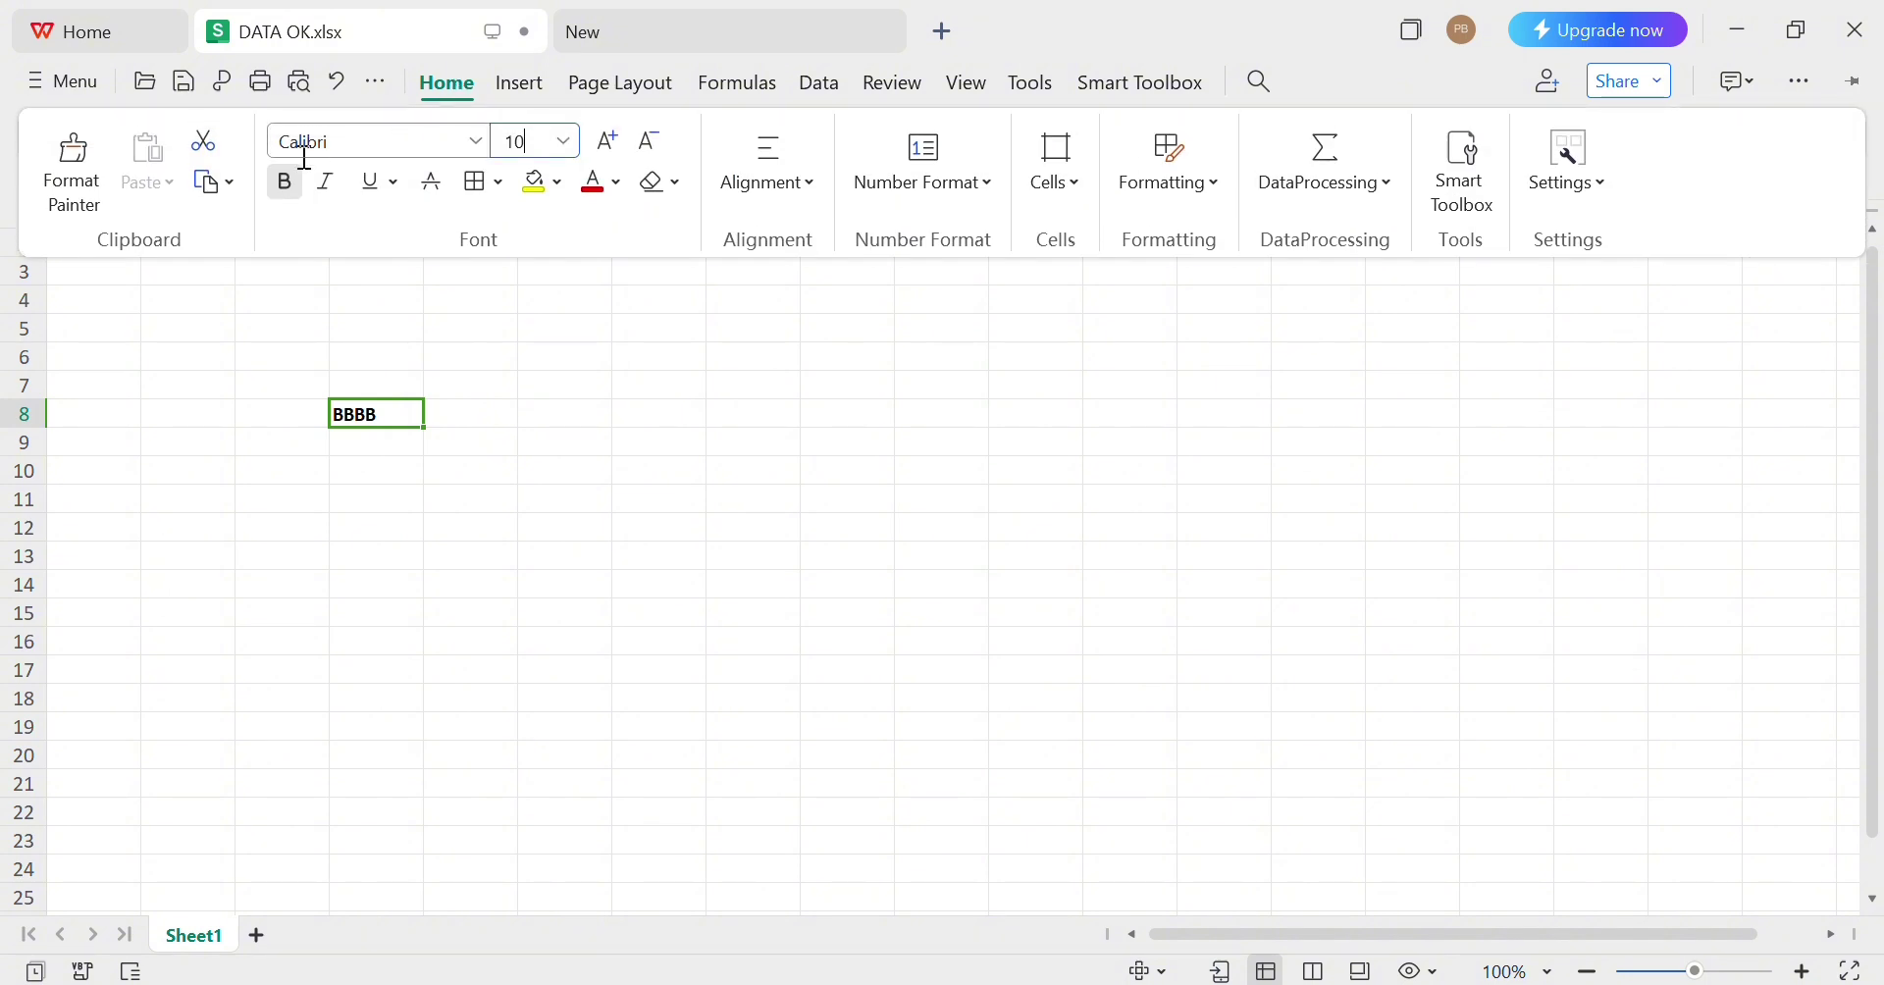
pyautogui.click(284, 184)
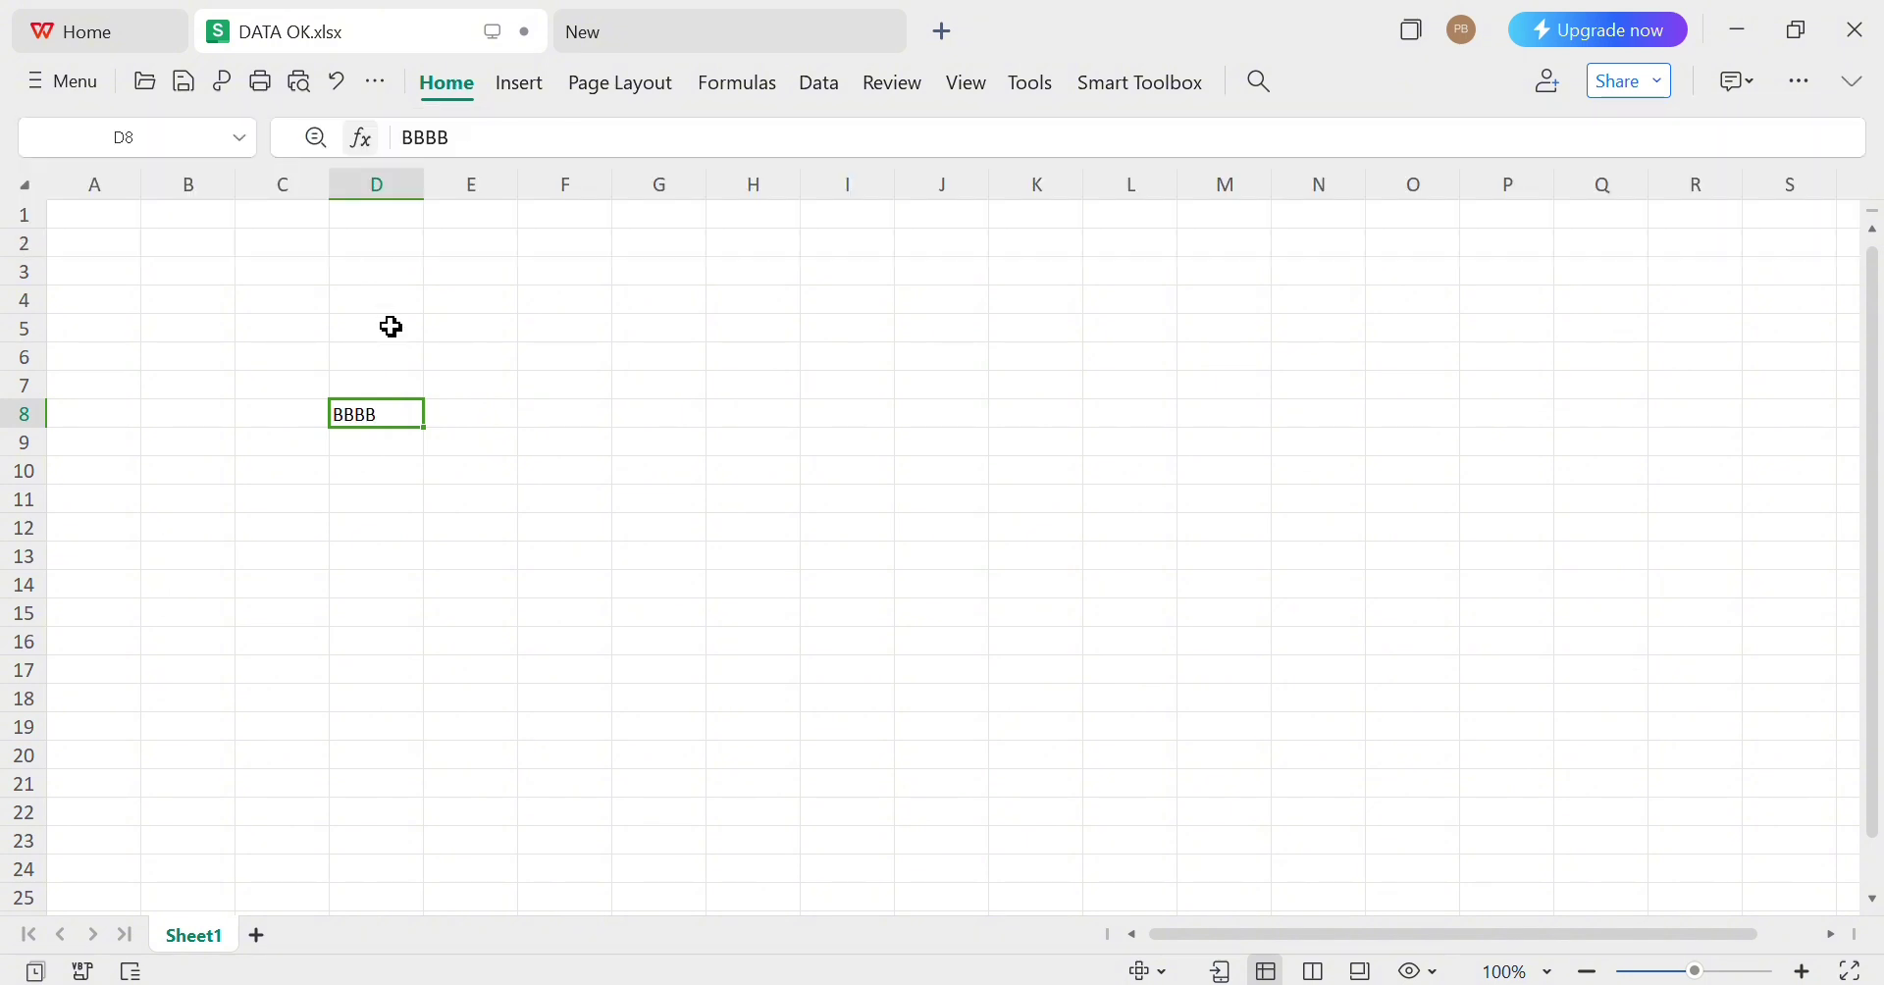
pyautogui.click(457, 78)
pyautogui.click(1855, 83)
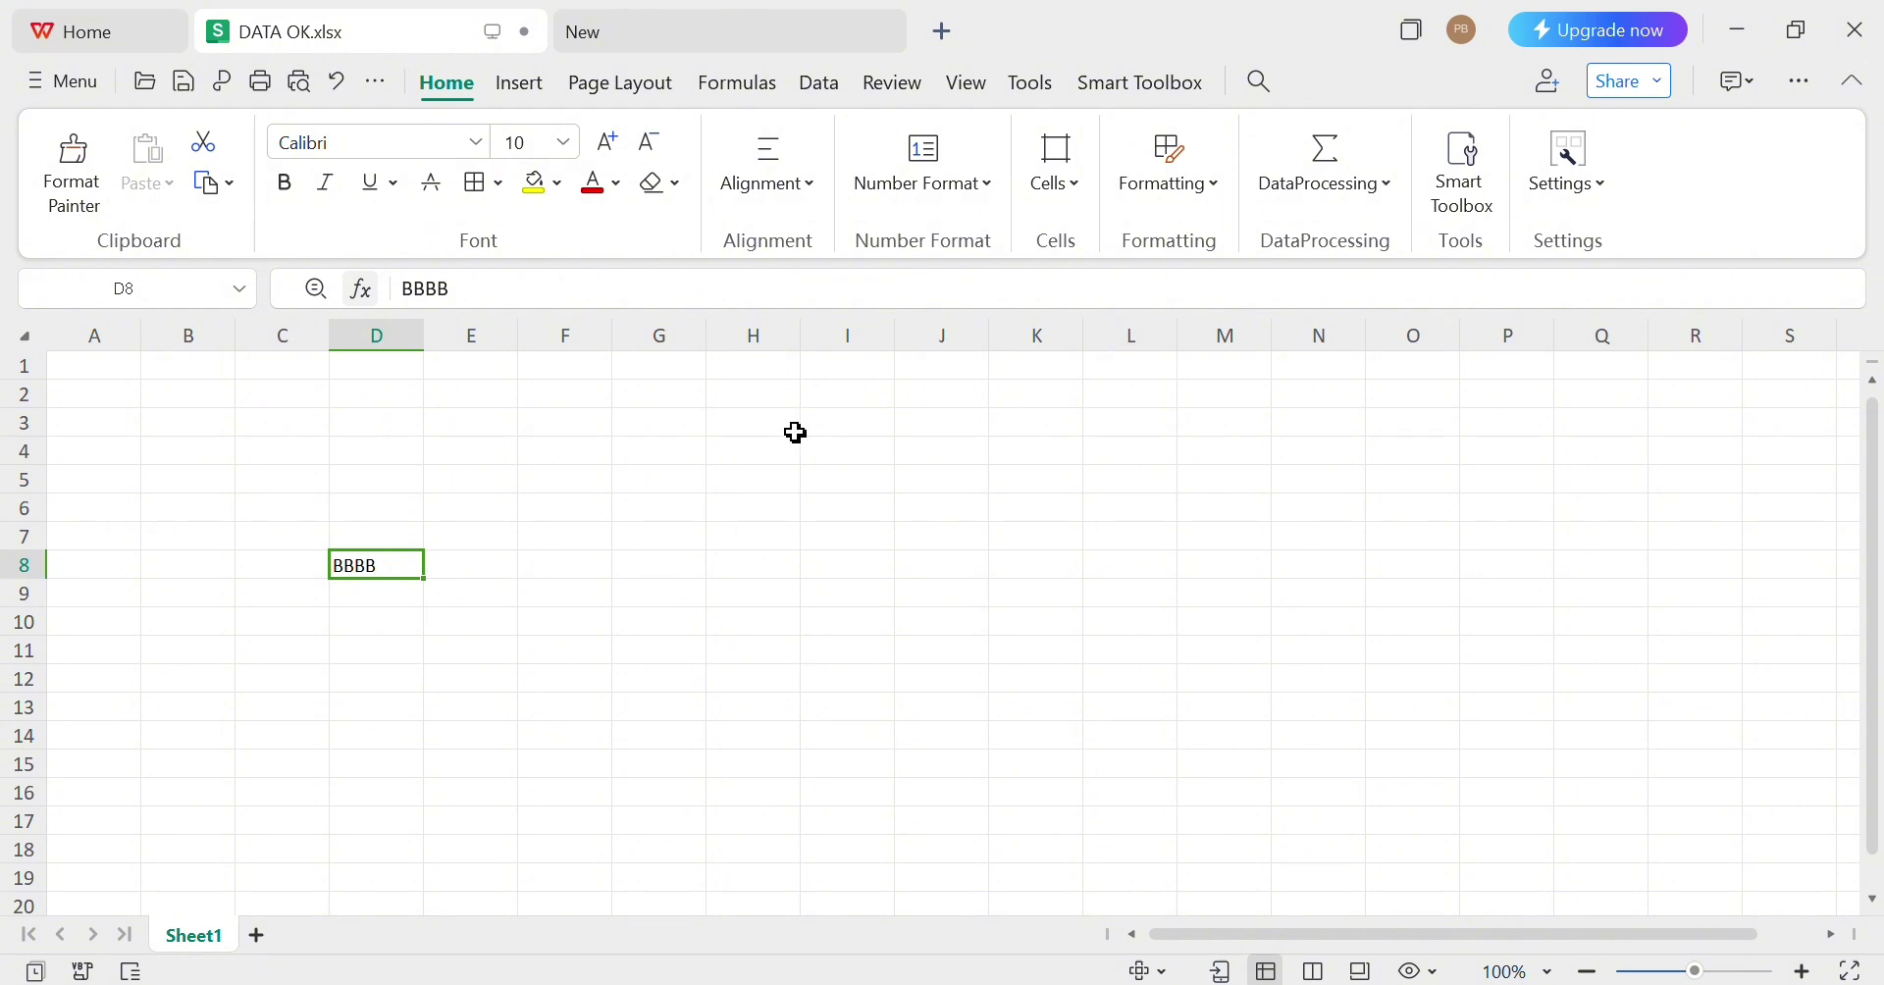
# Try italic formatting on BBBB in cell D8 and switch it off again
pyautogui.click(334, 185)
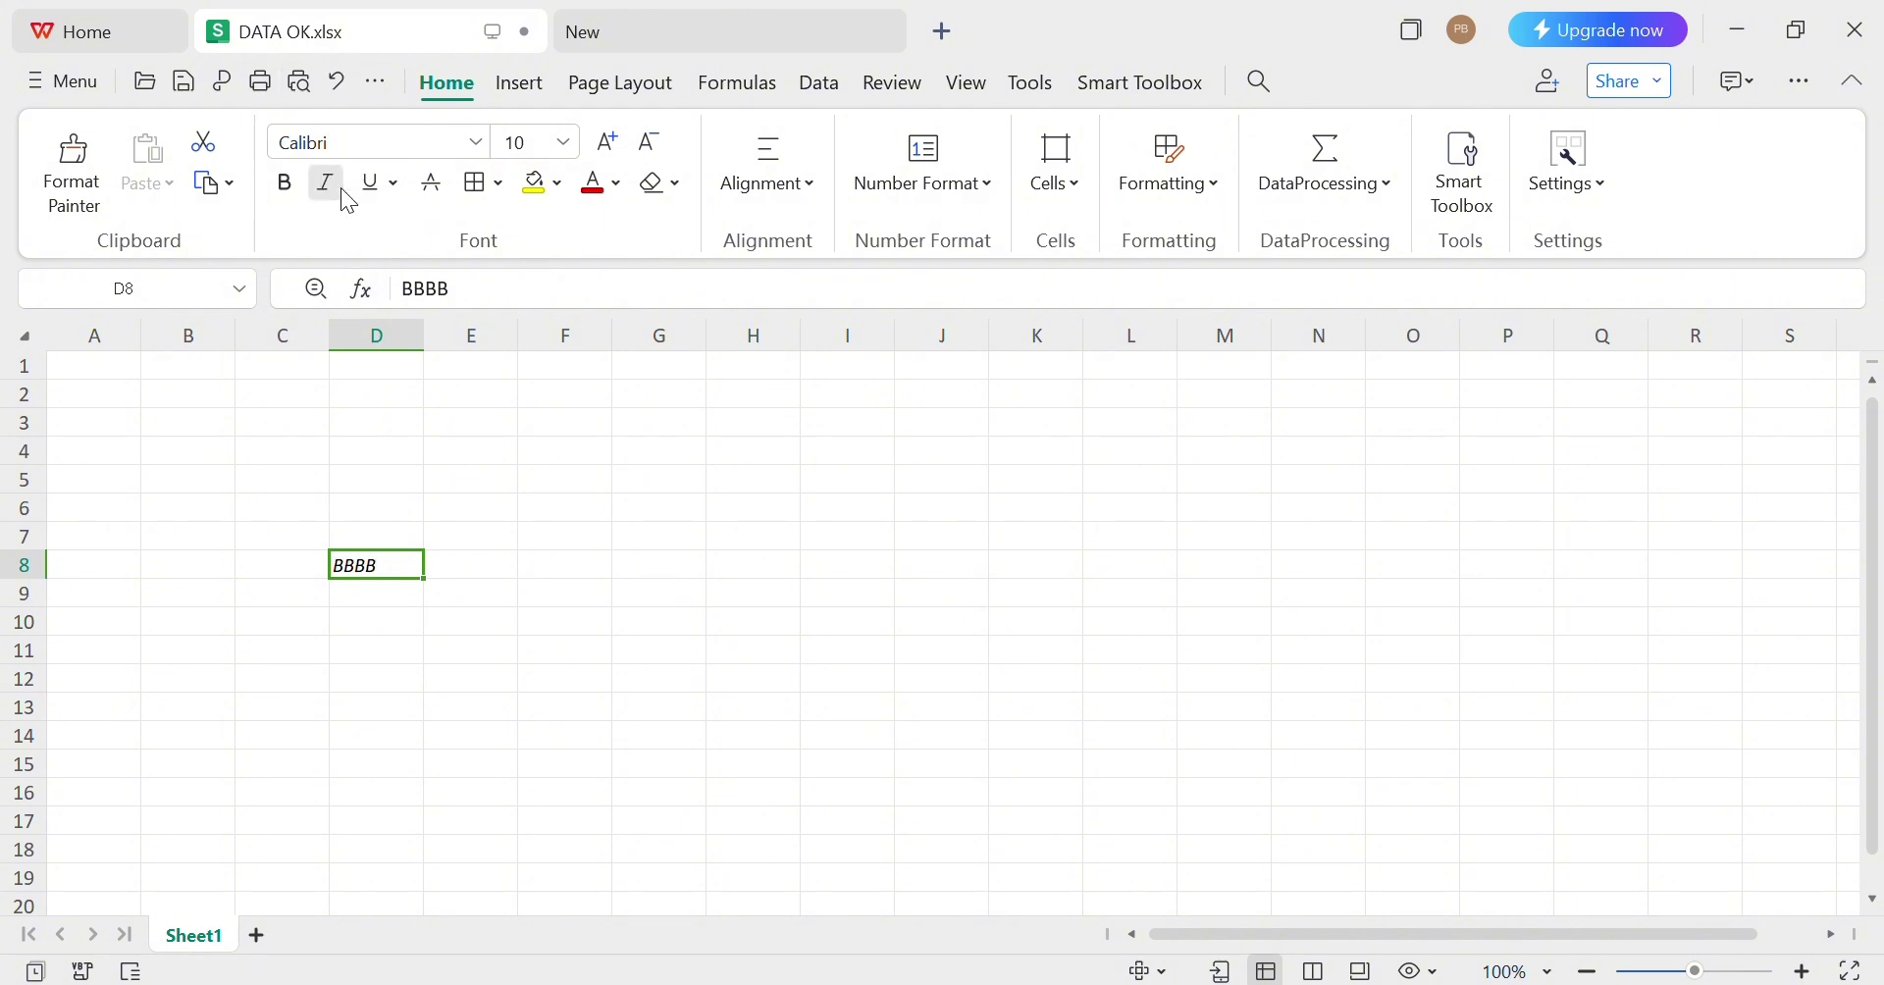
pyautogui.click(327, 188)
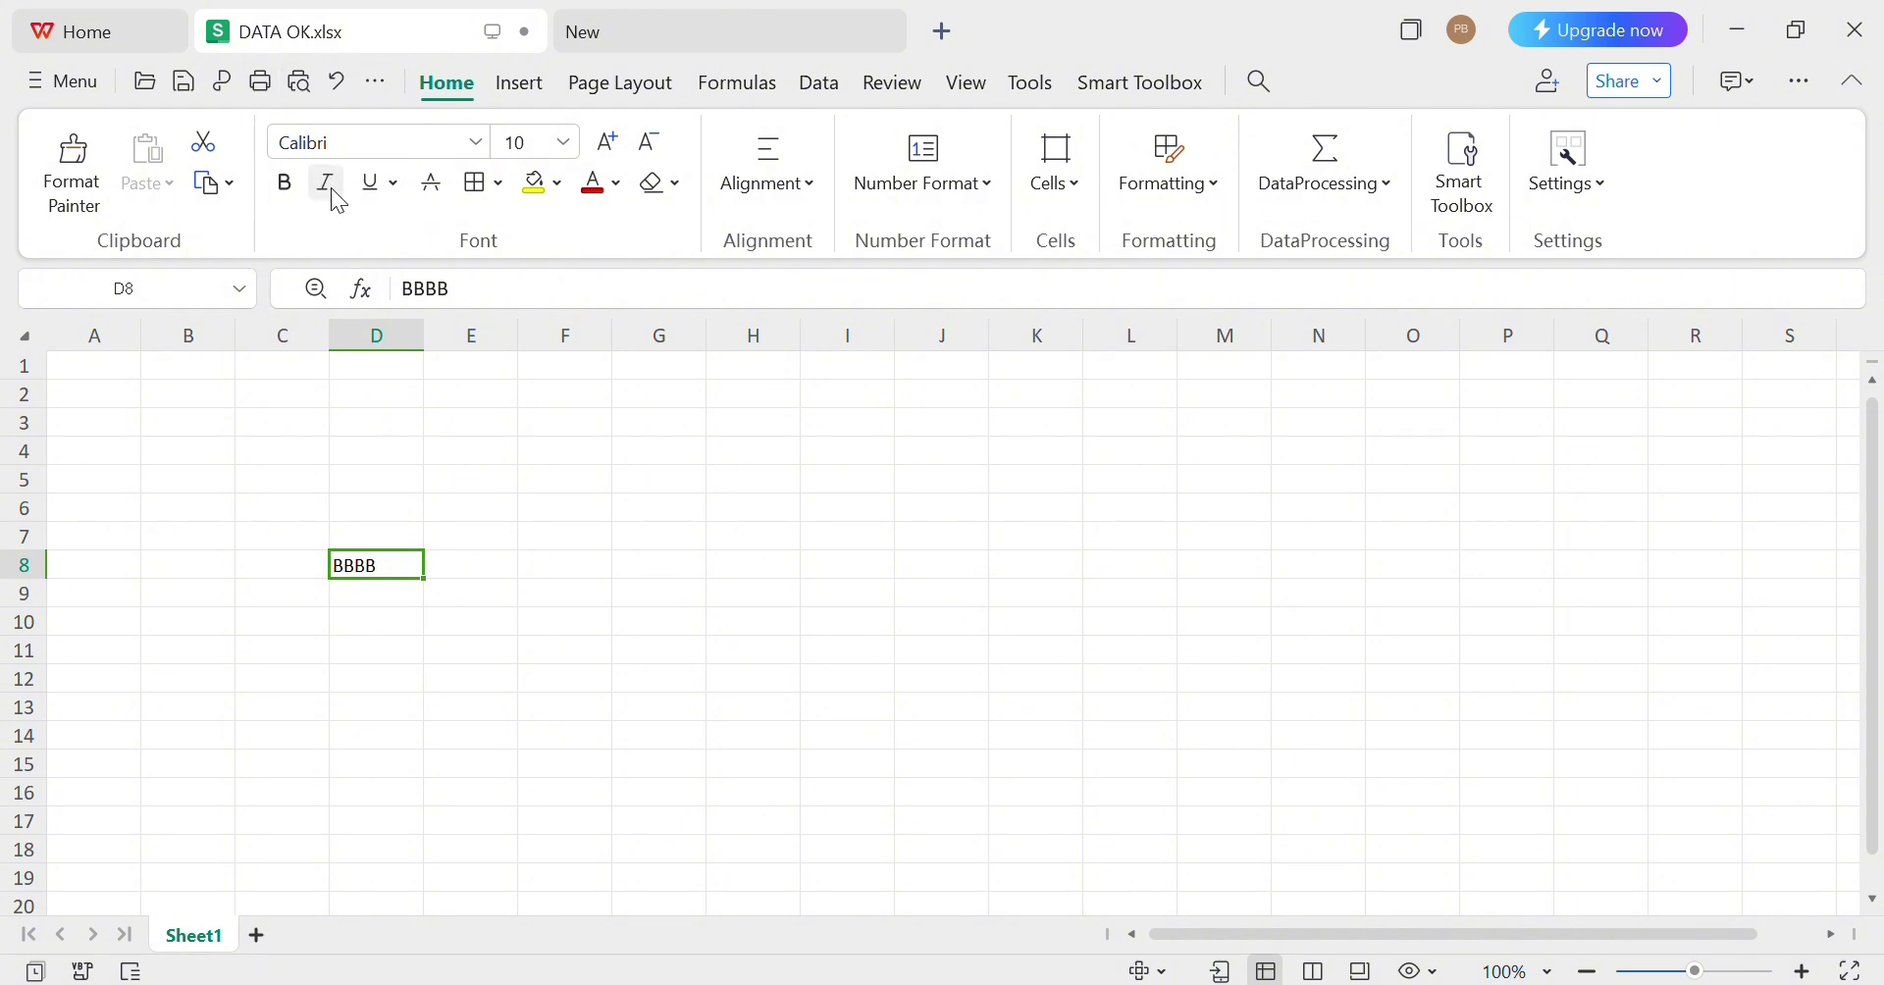
pyautogui.click(381, 184)
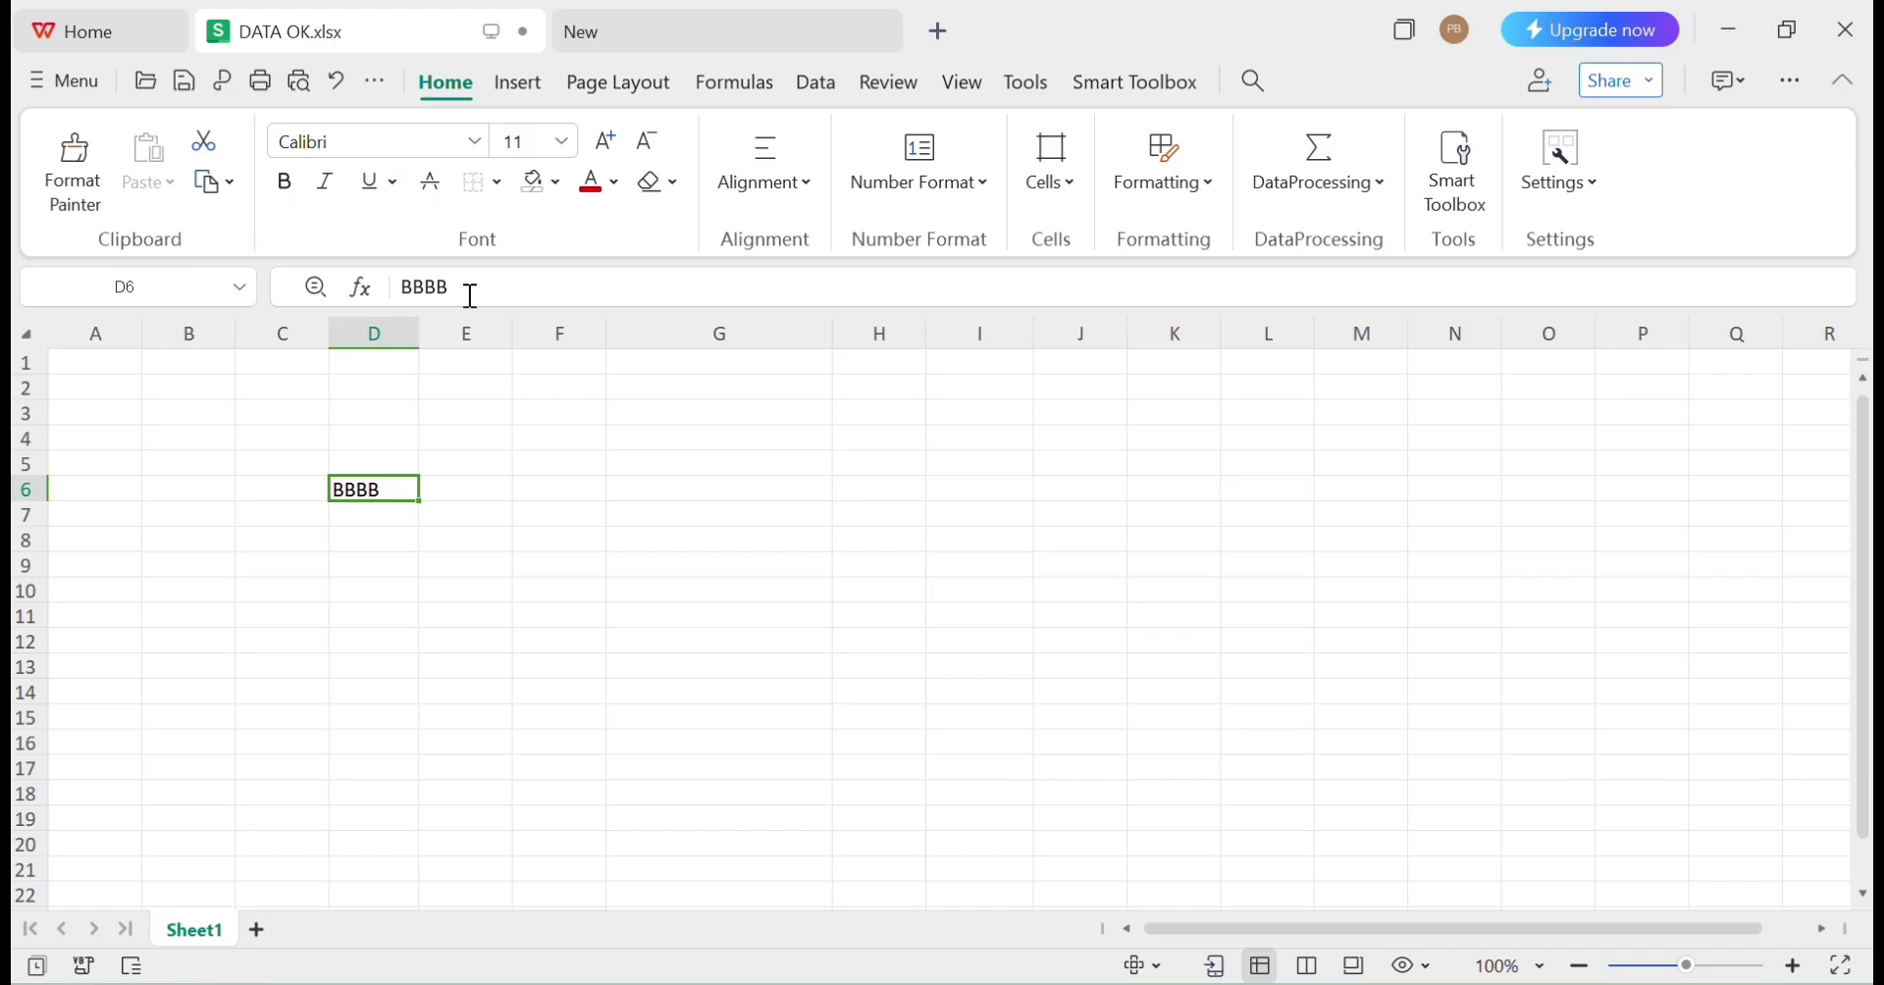
# Format the text BBBB in cell D6 as bold and italic
pyautogui.moveTo(467, 290); pyautogui.dragTo(374, 290)
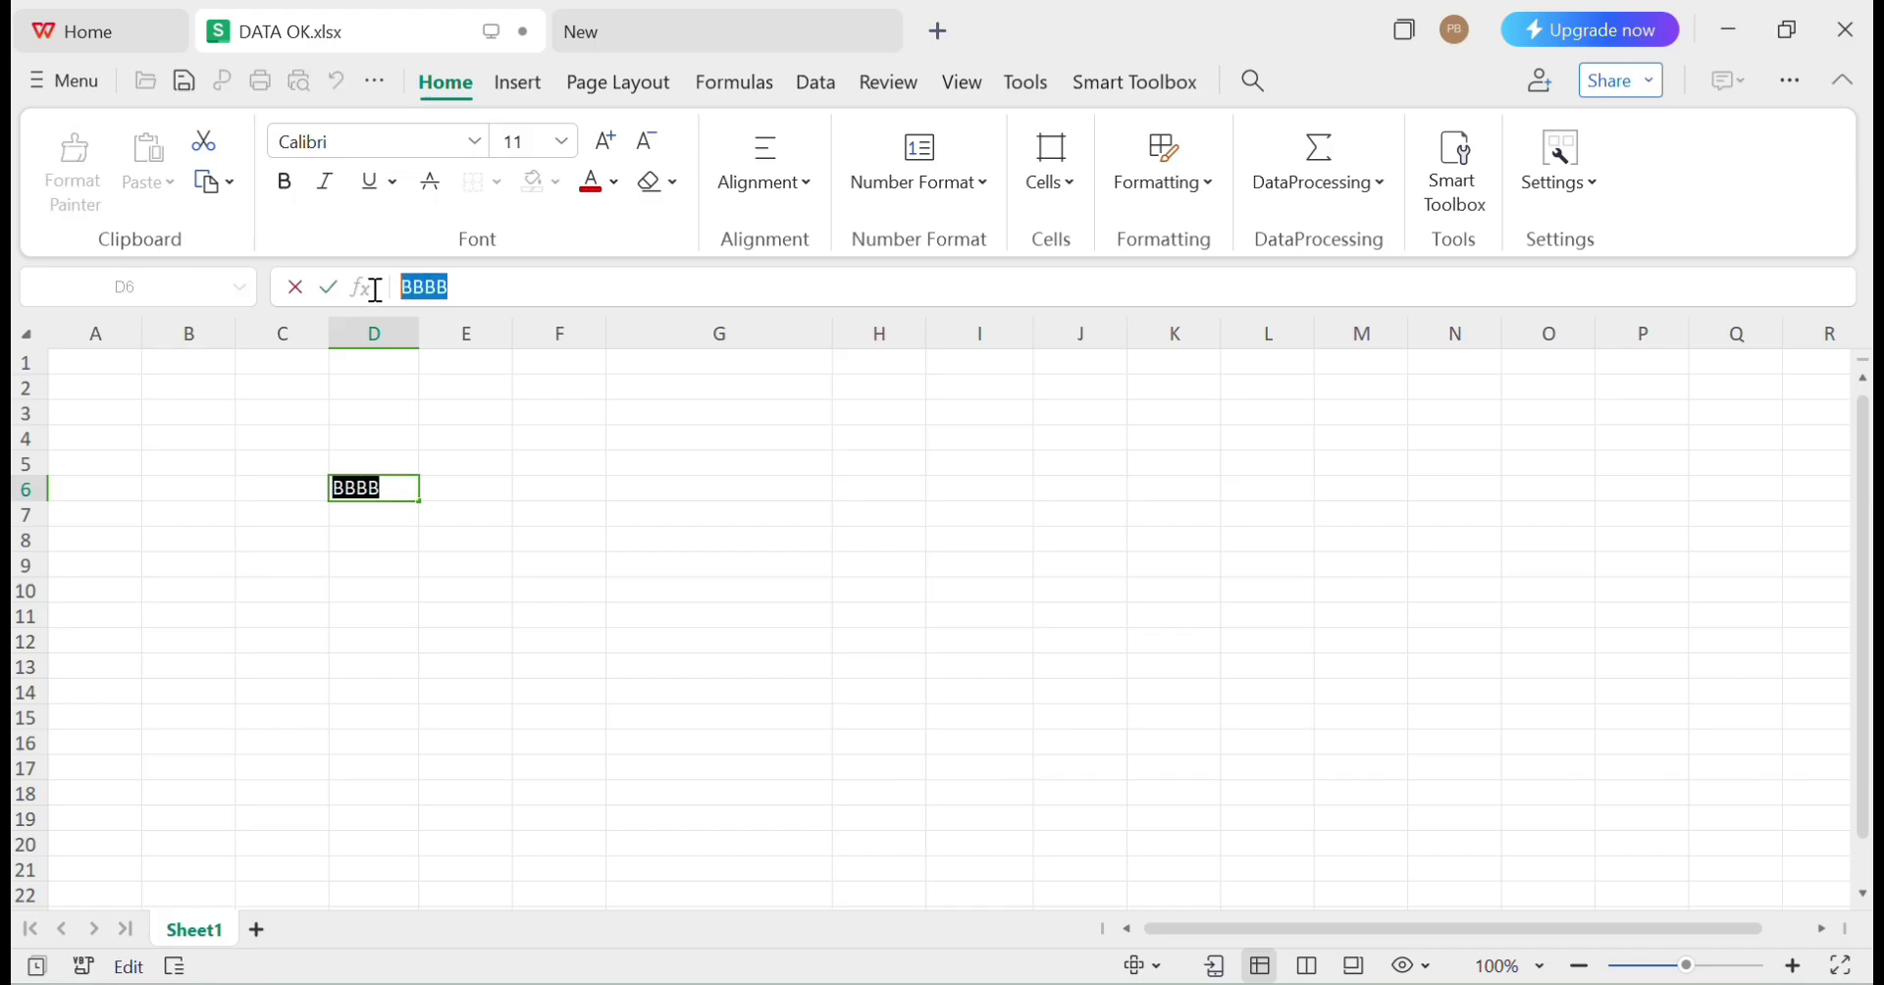
pyautogui.click(286, 185)
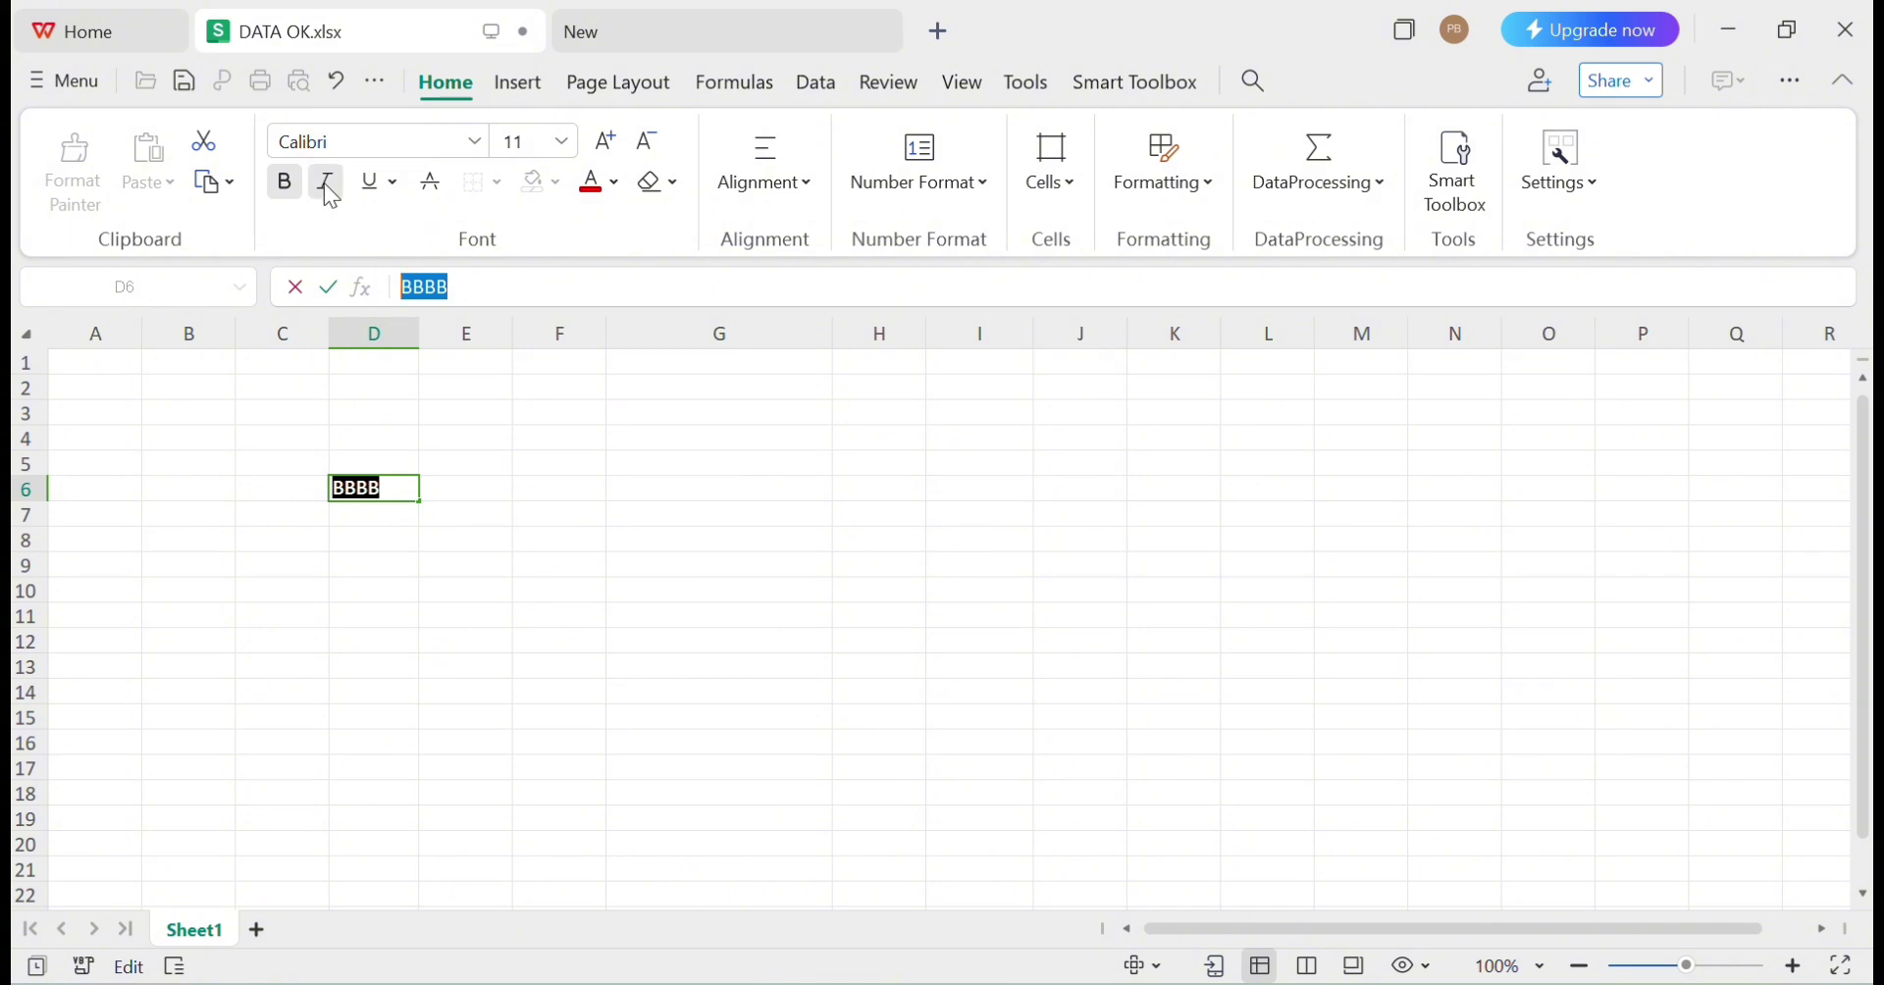
pyautogui.click(328, 188)
pyautogui.click(408, 411)
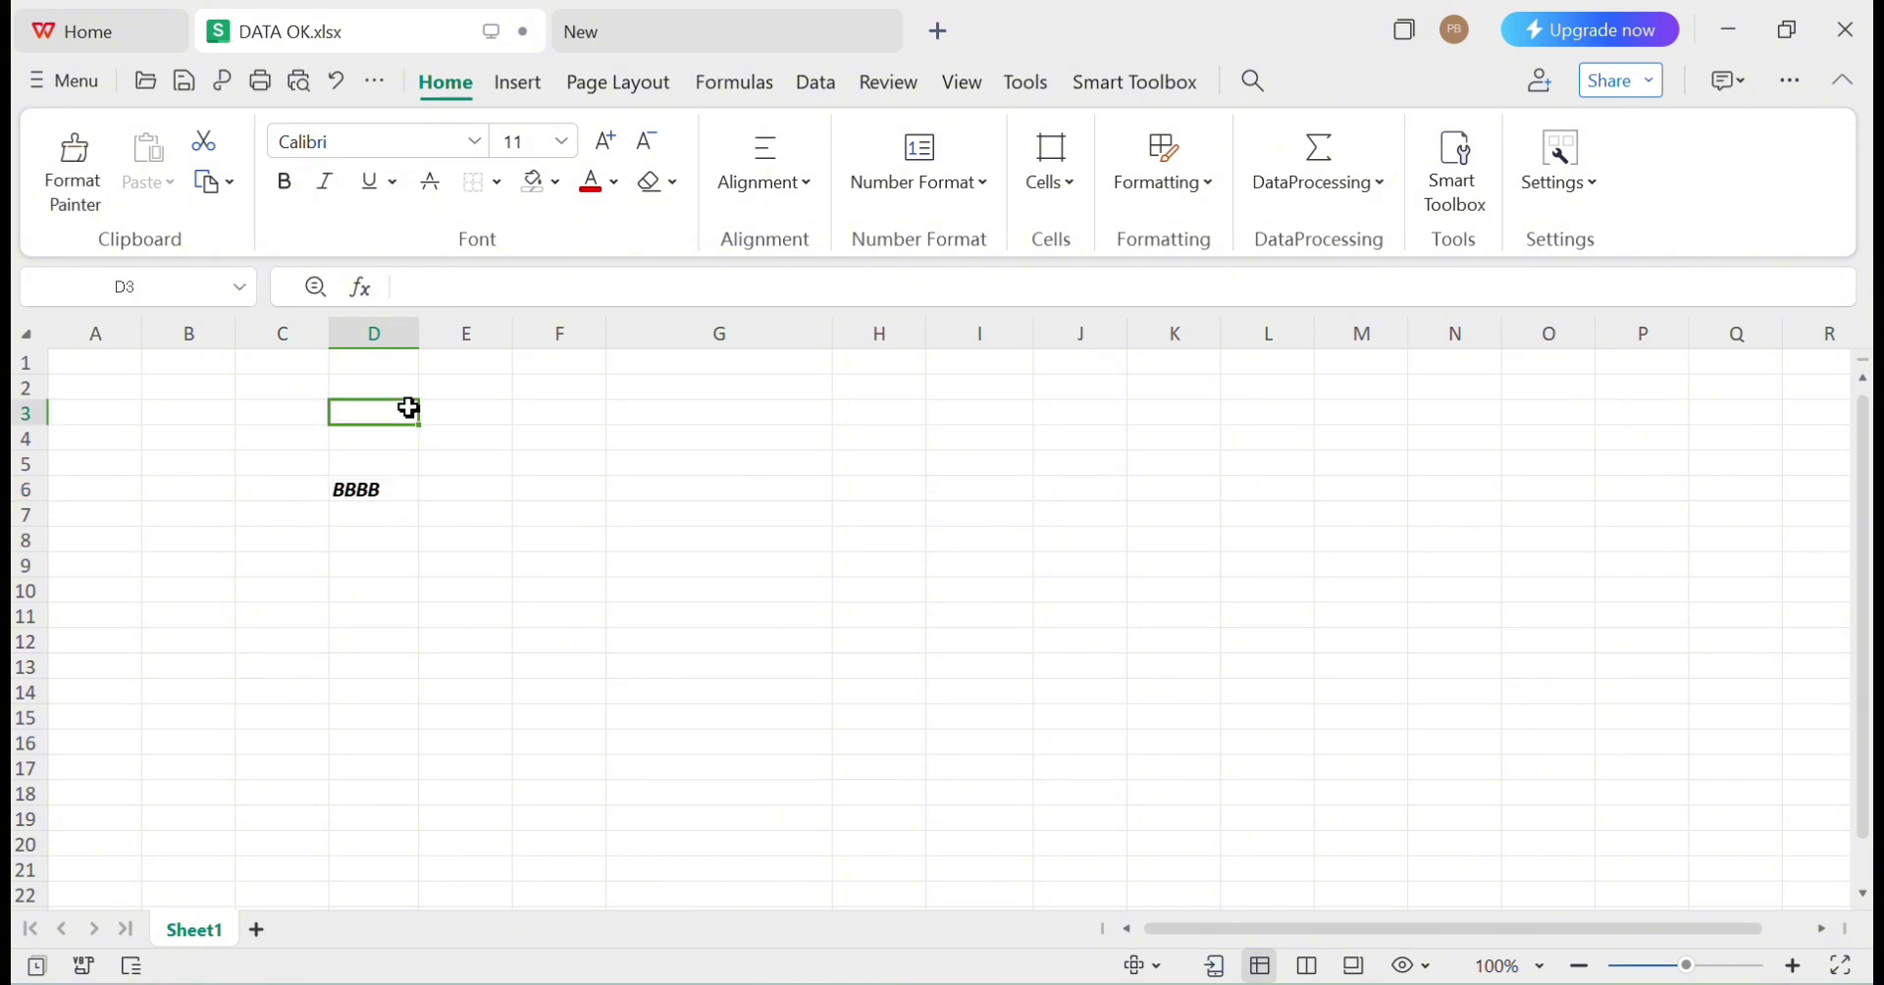
# Remove the italic and bold formatting from BBBB in cell D6
pyautogui.click(369, 490)
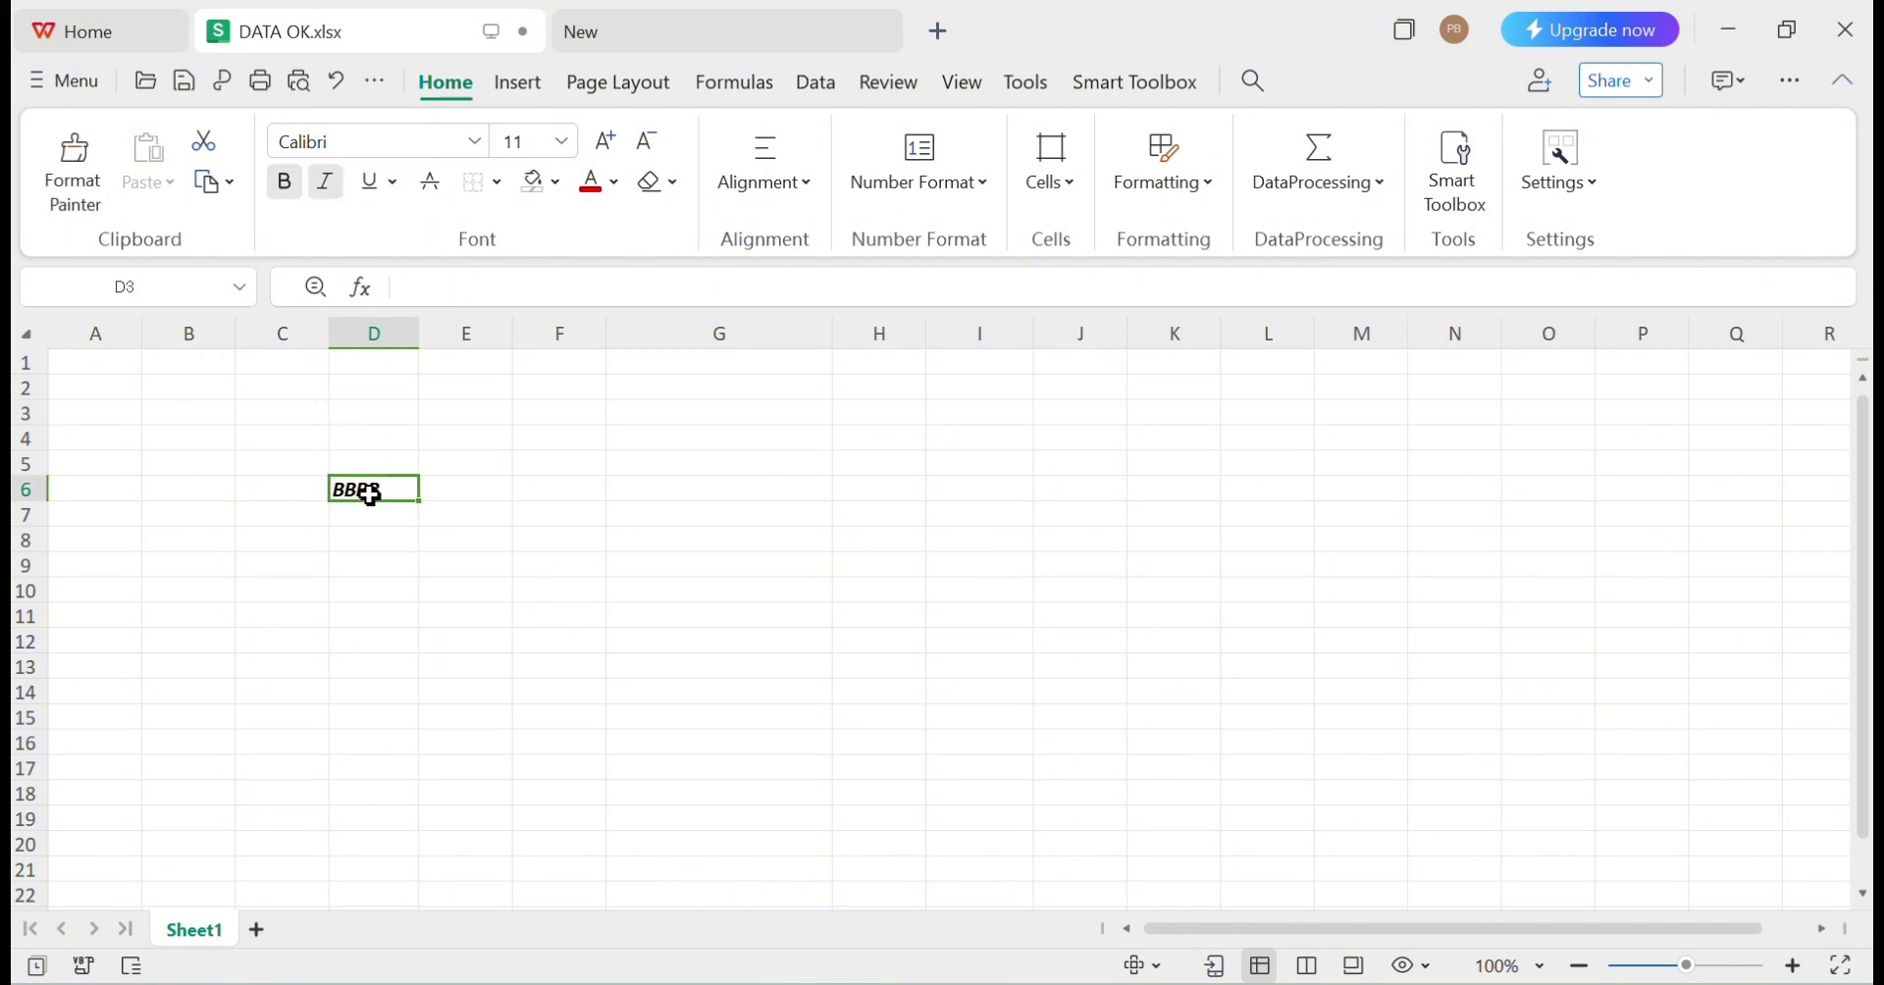
pyautogui.click(326, 183)
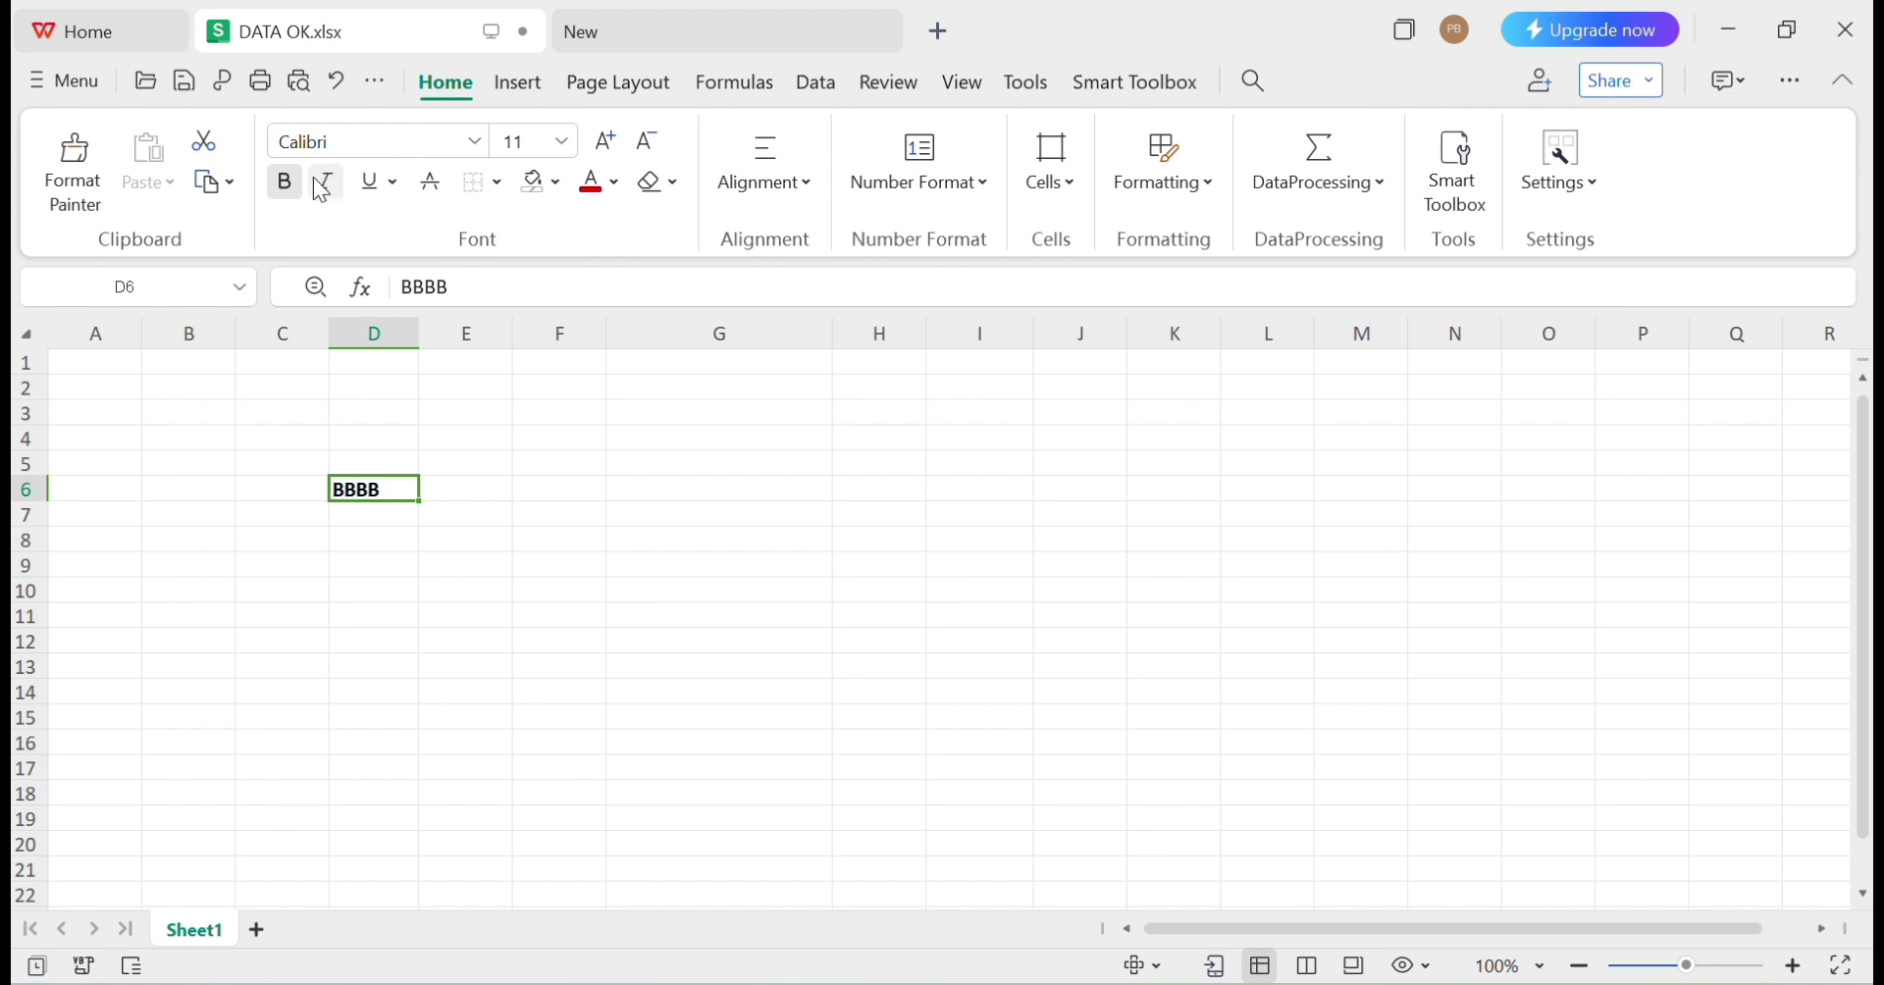
pyautogui.click(286, 186)
pyautogui.click(351, 413)
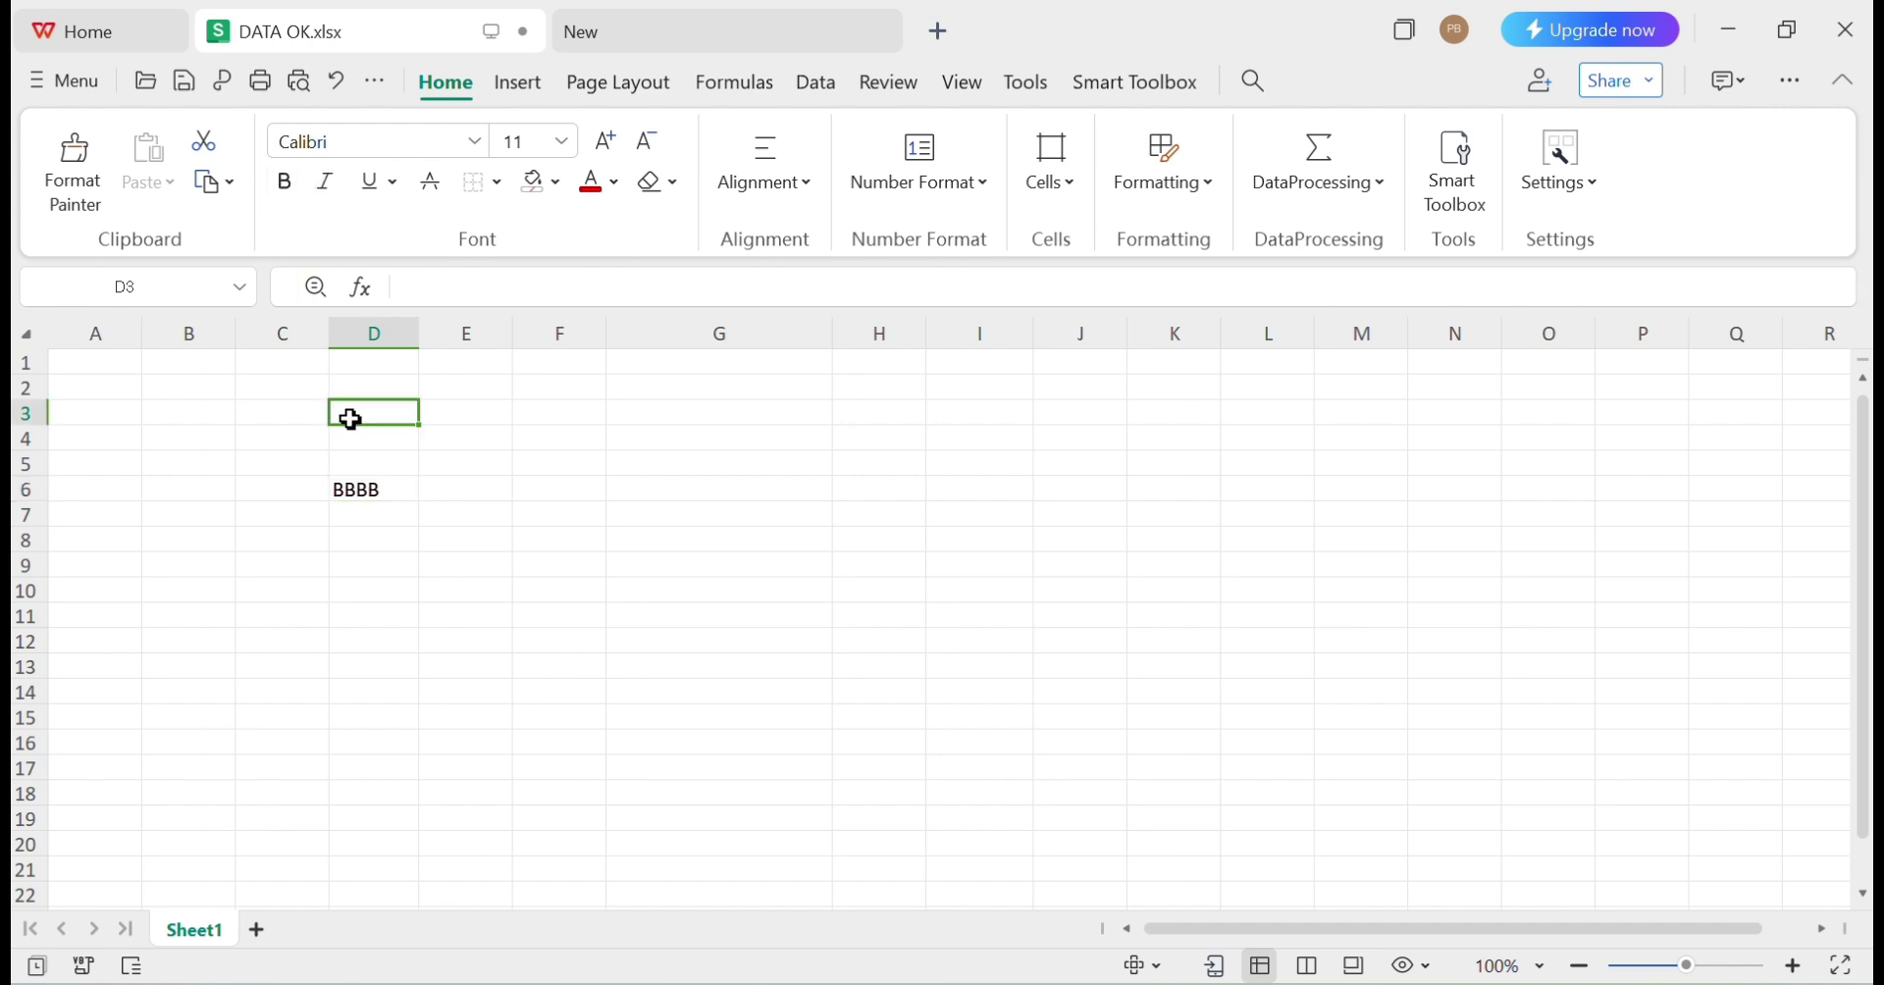
# Try out underline and strikethrough on the text BBBB in cell D6
pyautogui.click(381, 496)
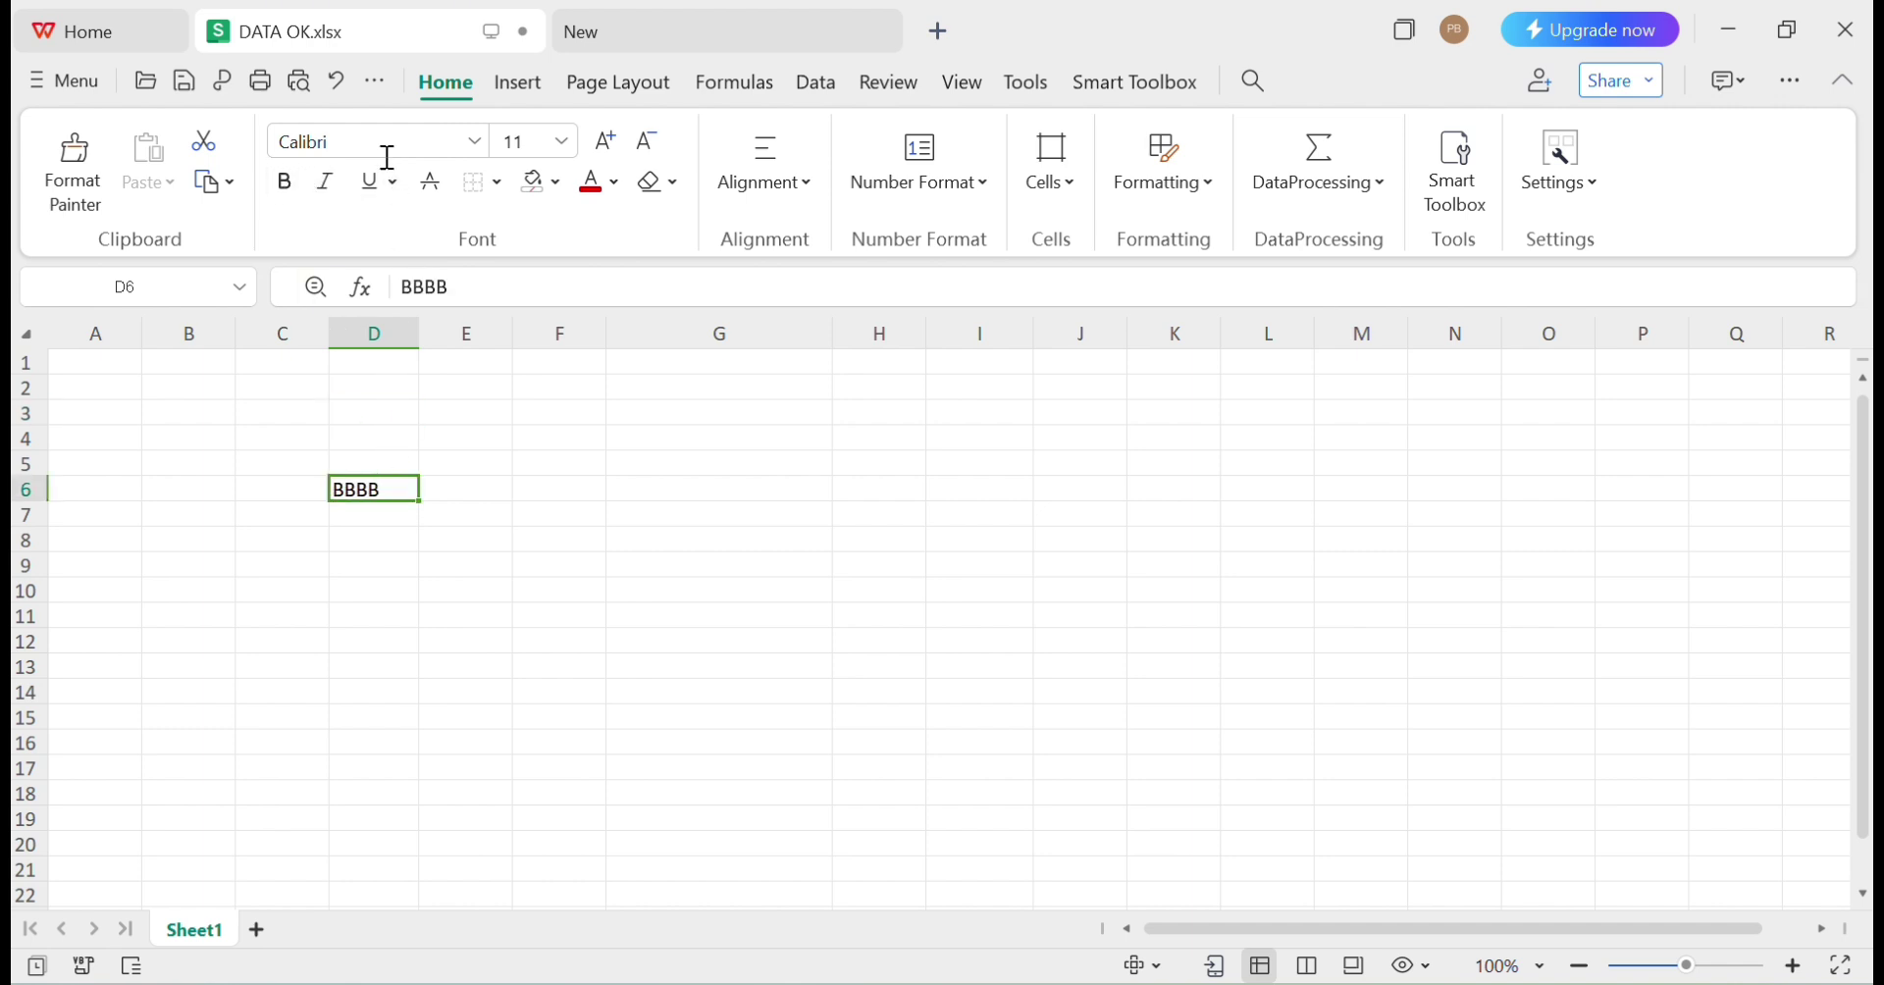
pyautogui.click(372, 186)
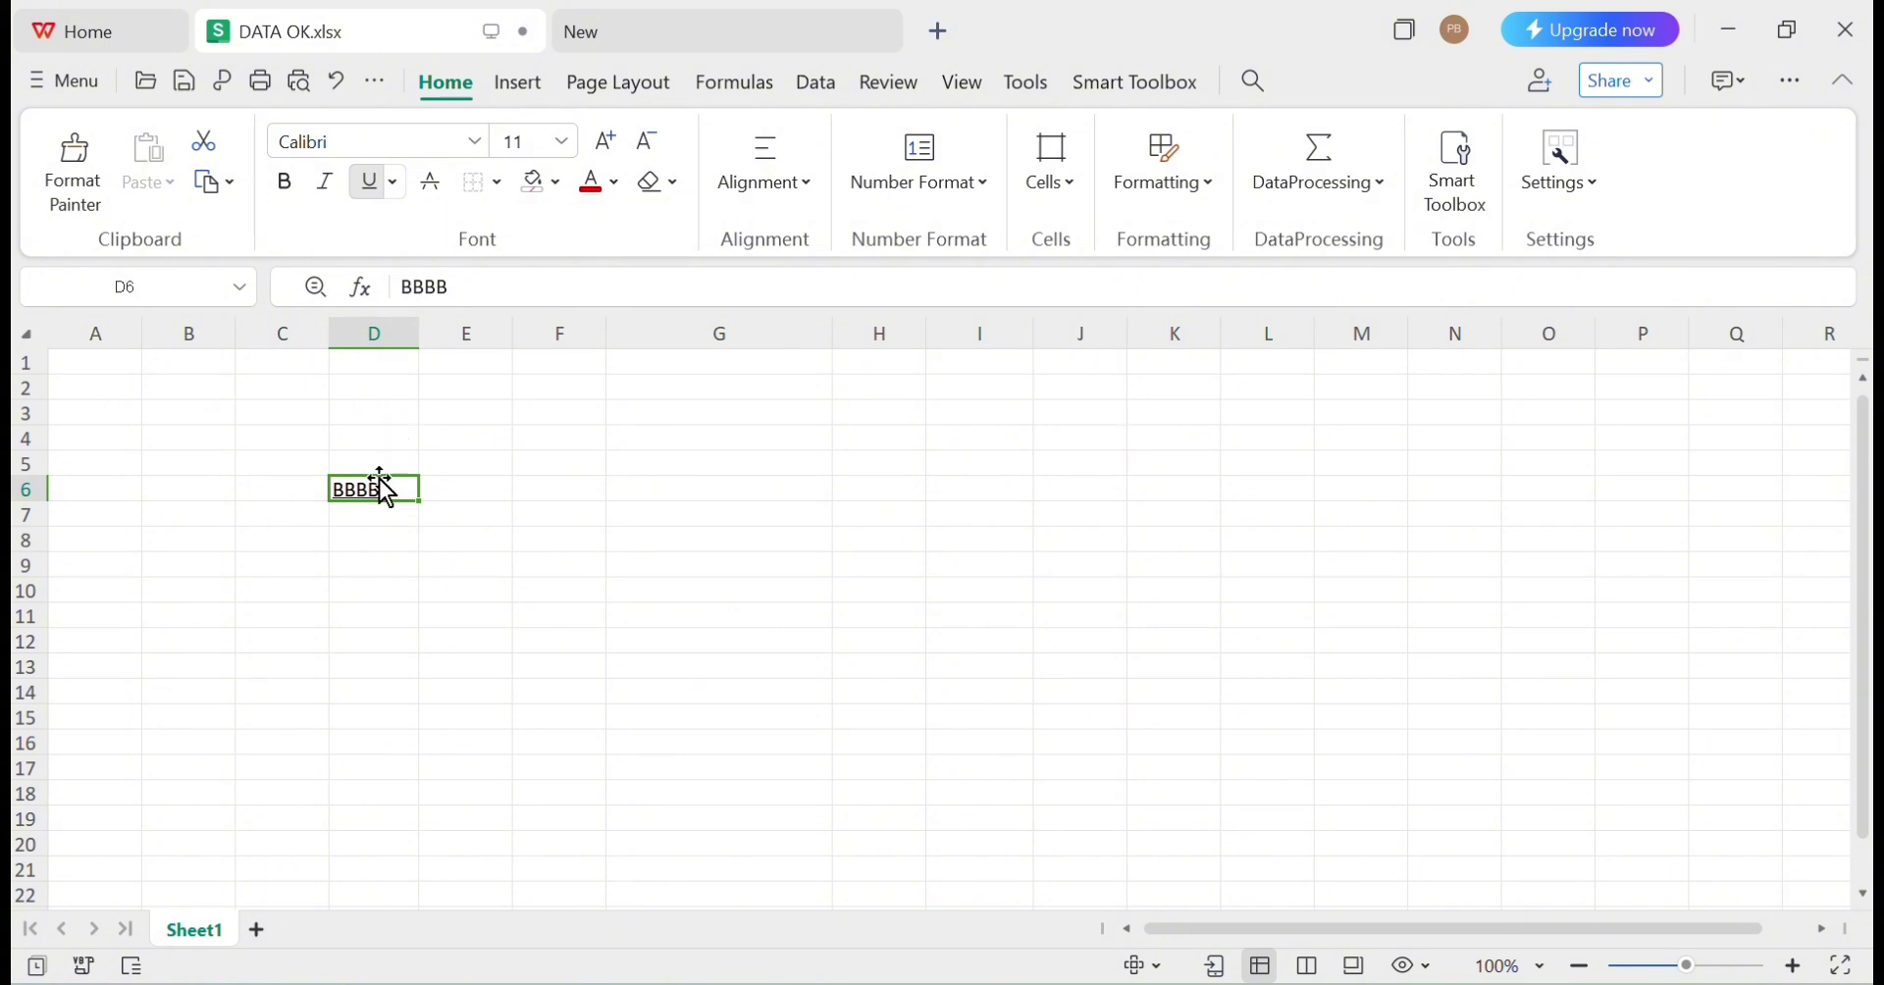
pyautogui.click(380, 204)
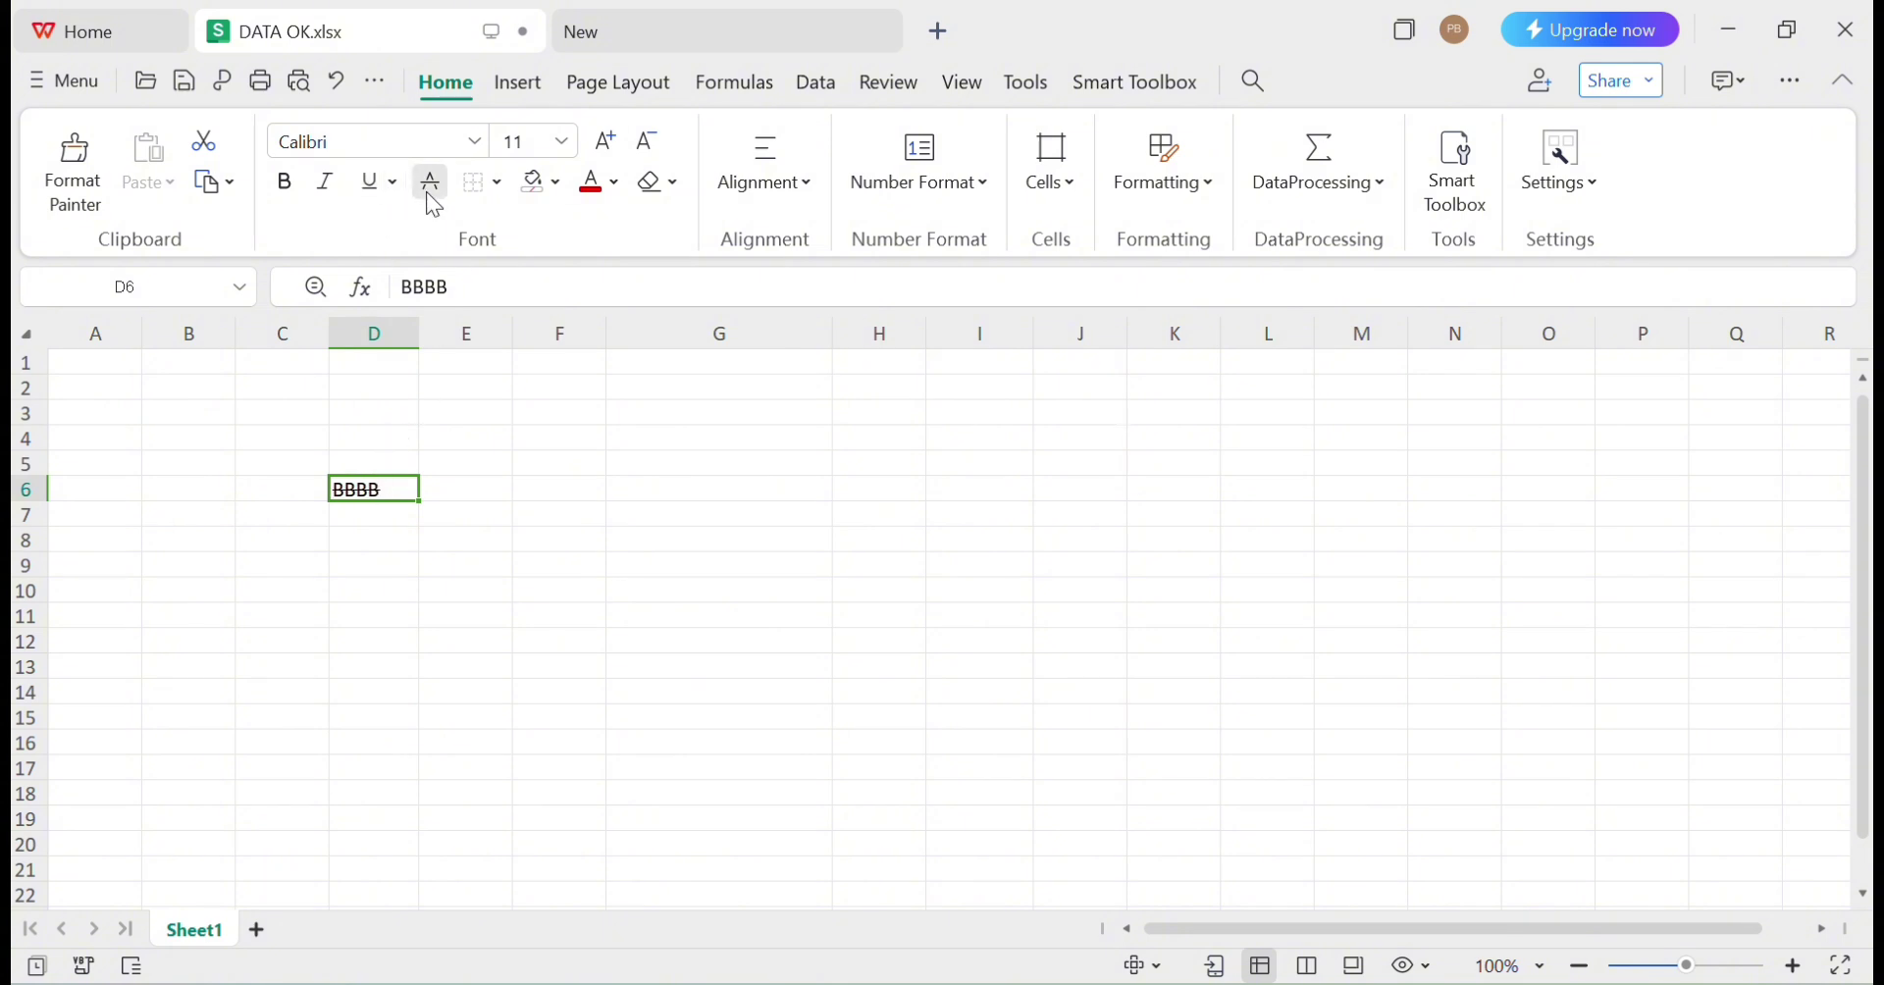
# Apply All Borders to the cell range C4:E9 around BBBB
pyautogui.click(402, 438)
pyautogui.moveTo(261, 438); pyautogui.dragTo(463, 560)
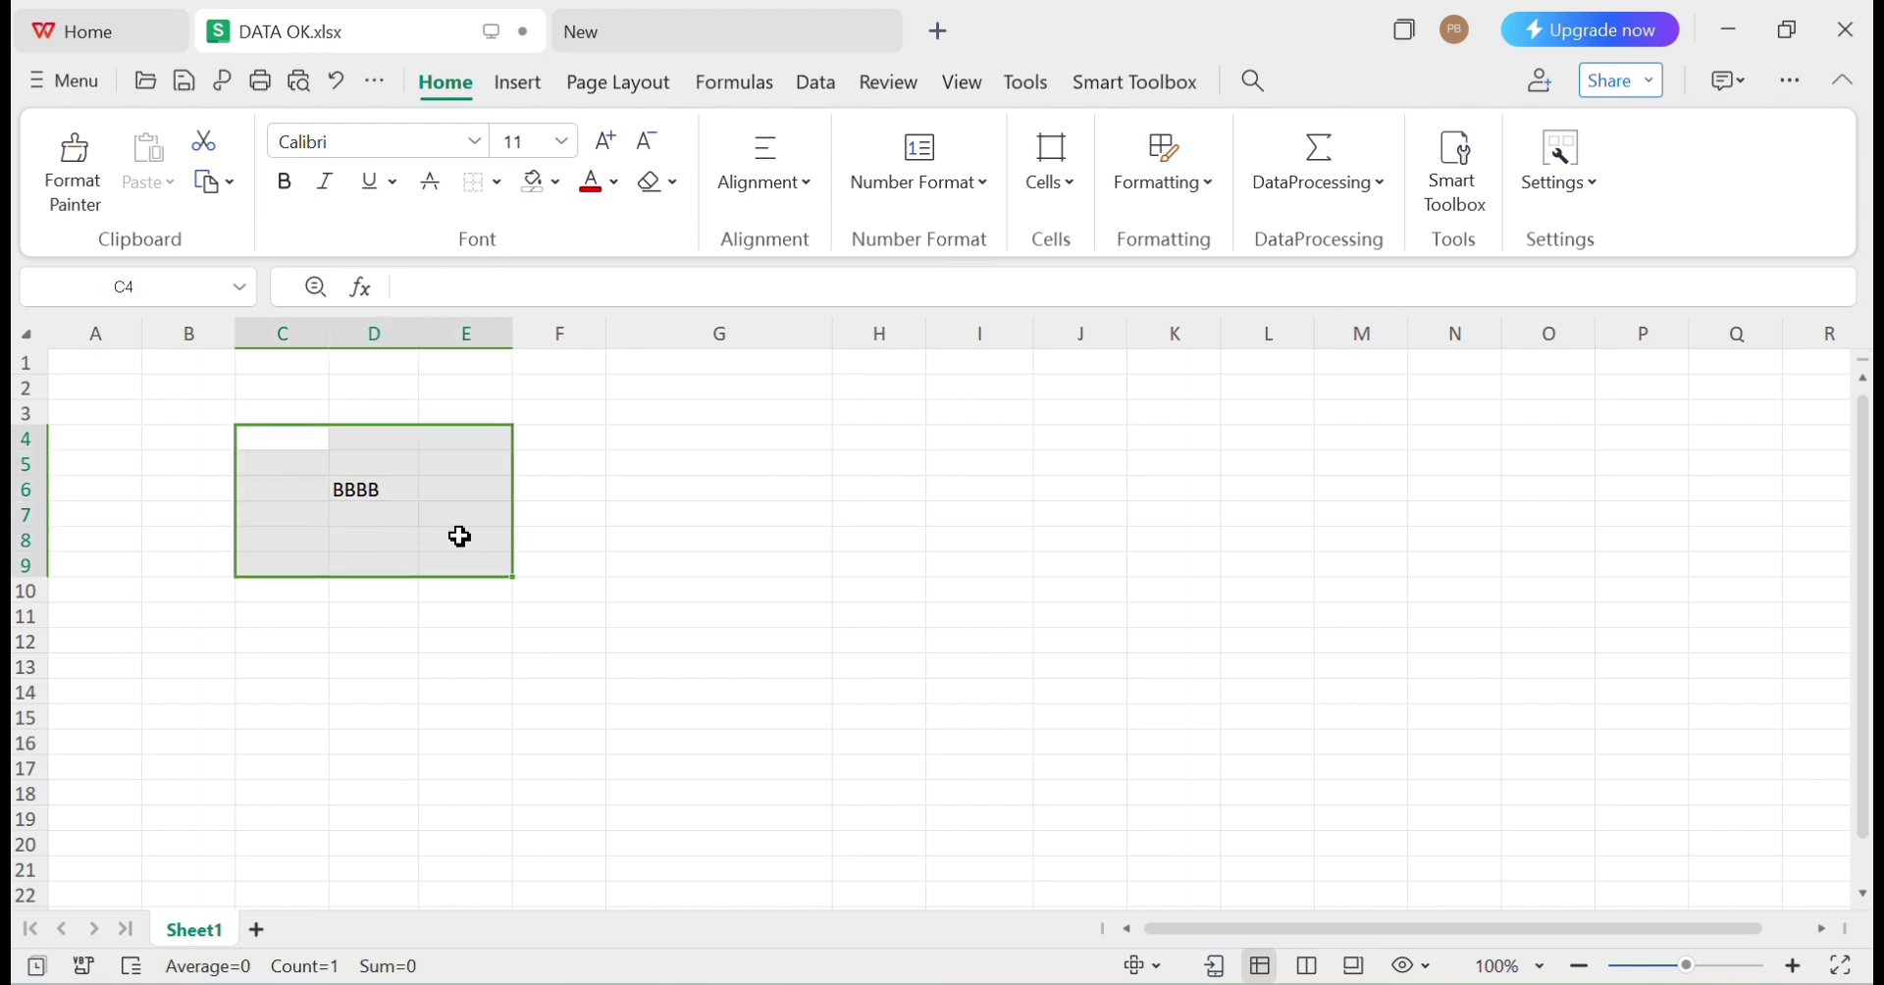
pyautogui.click(500, 182)
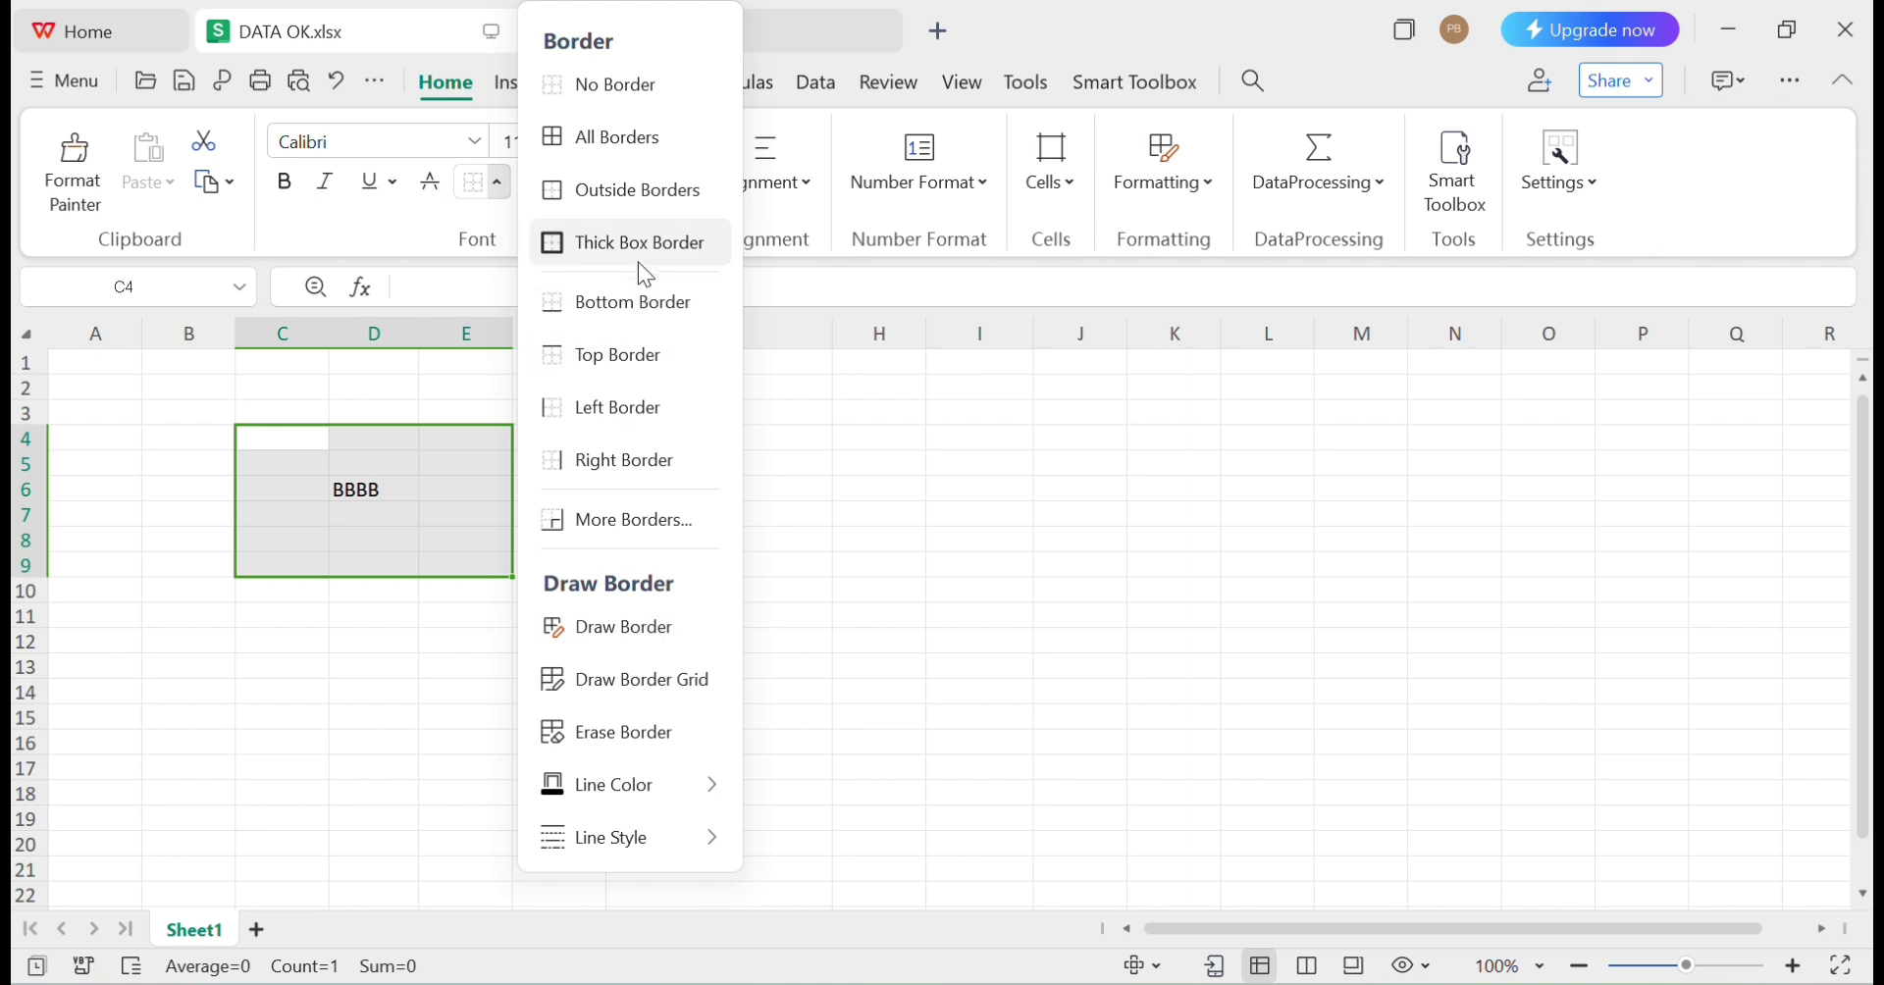
pyautogui.click(614, 138)
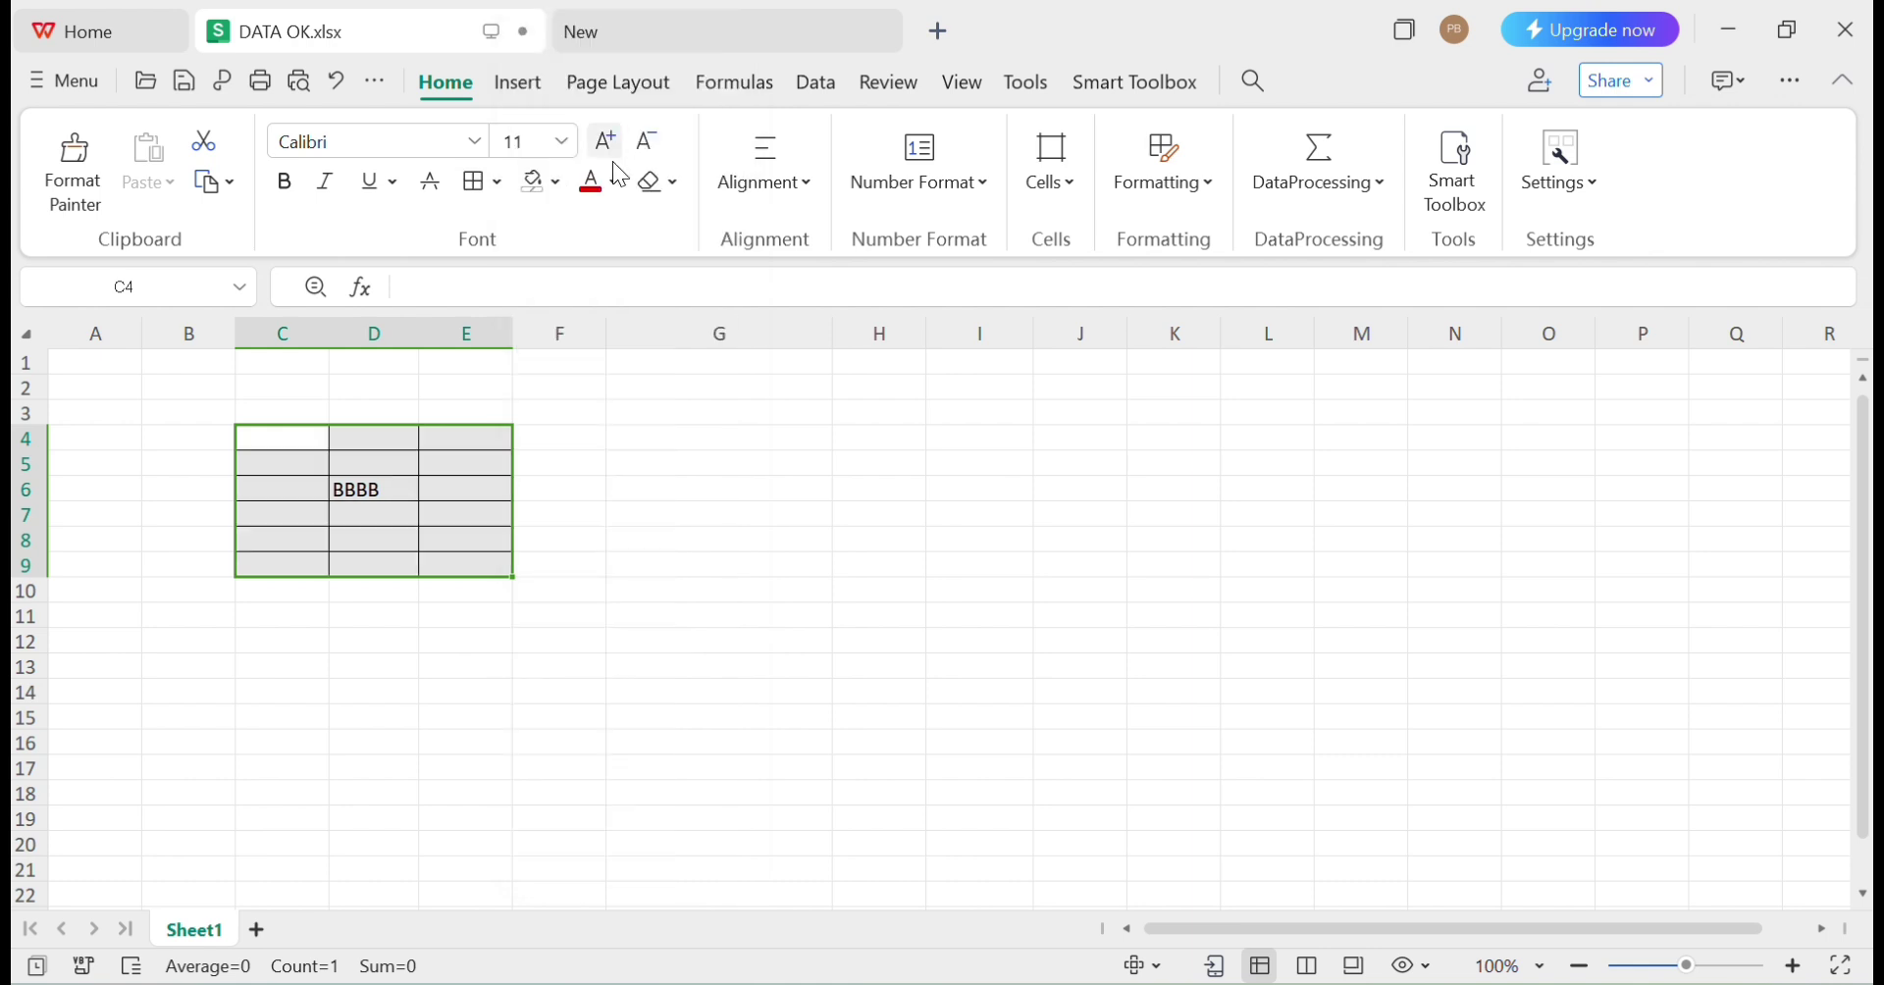
pyautogui.click(566, 590)
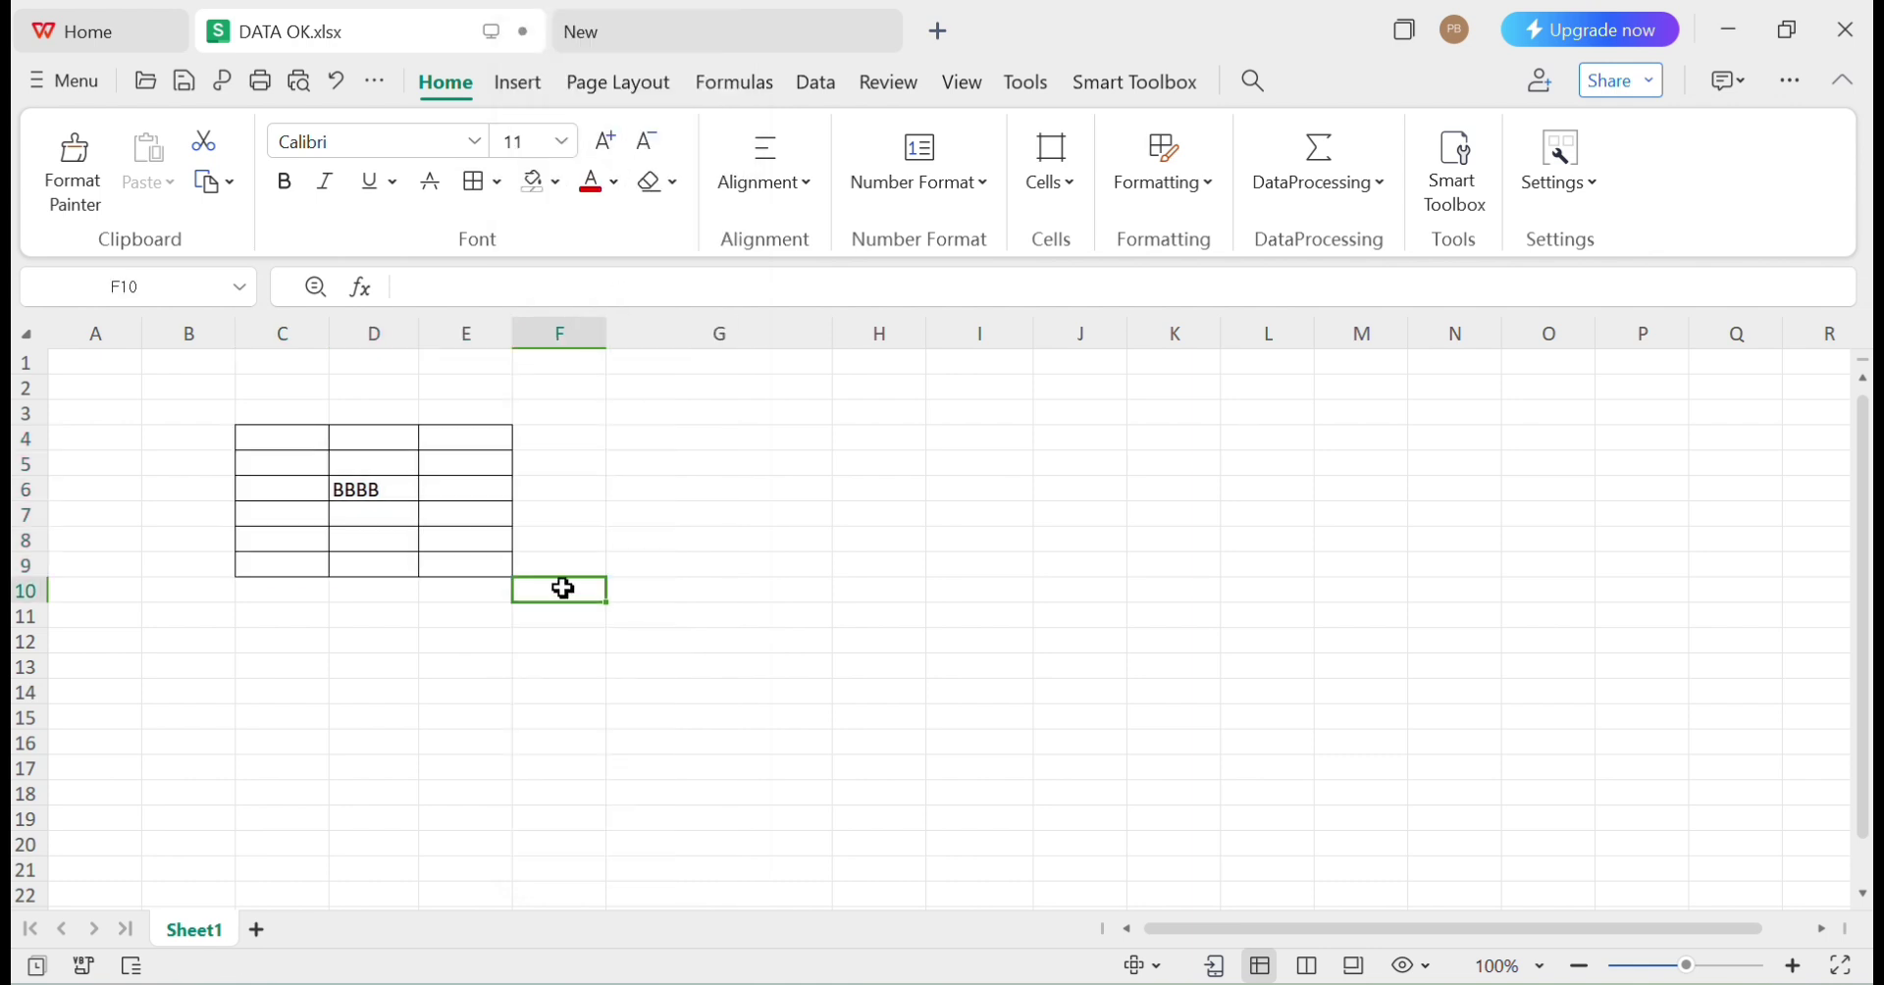
# Fill cell D5, directly above BBBB, with the dark blue-gray theme color
pyautogui.click(553, 183)
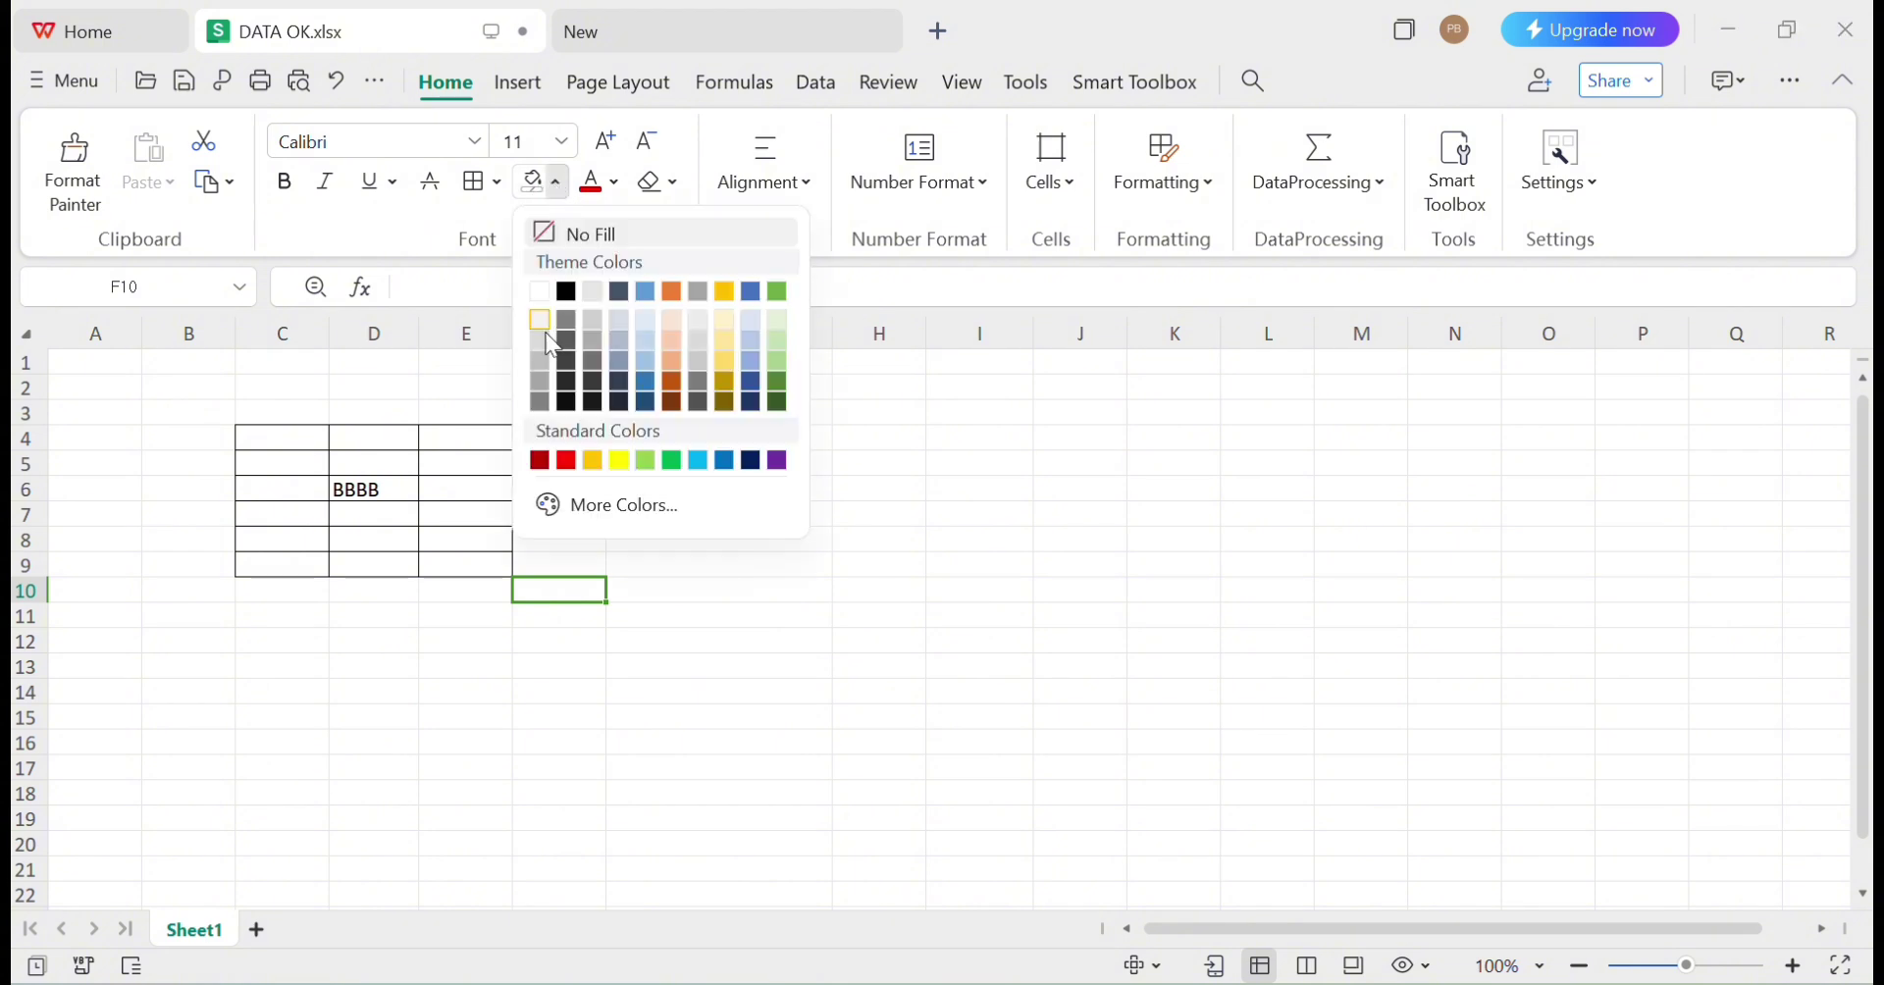
pyautogui.click(384, 486)
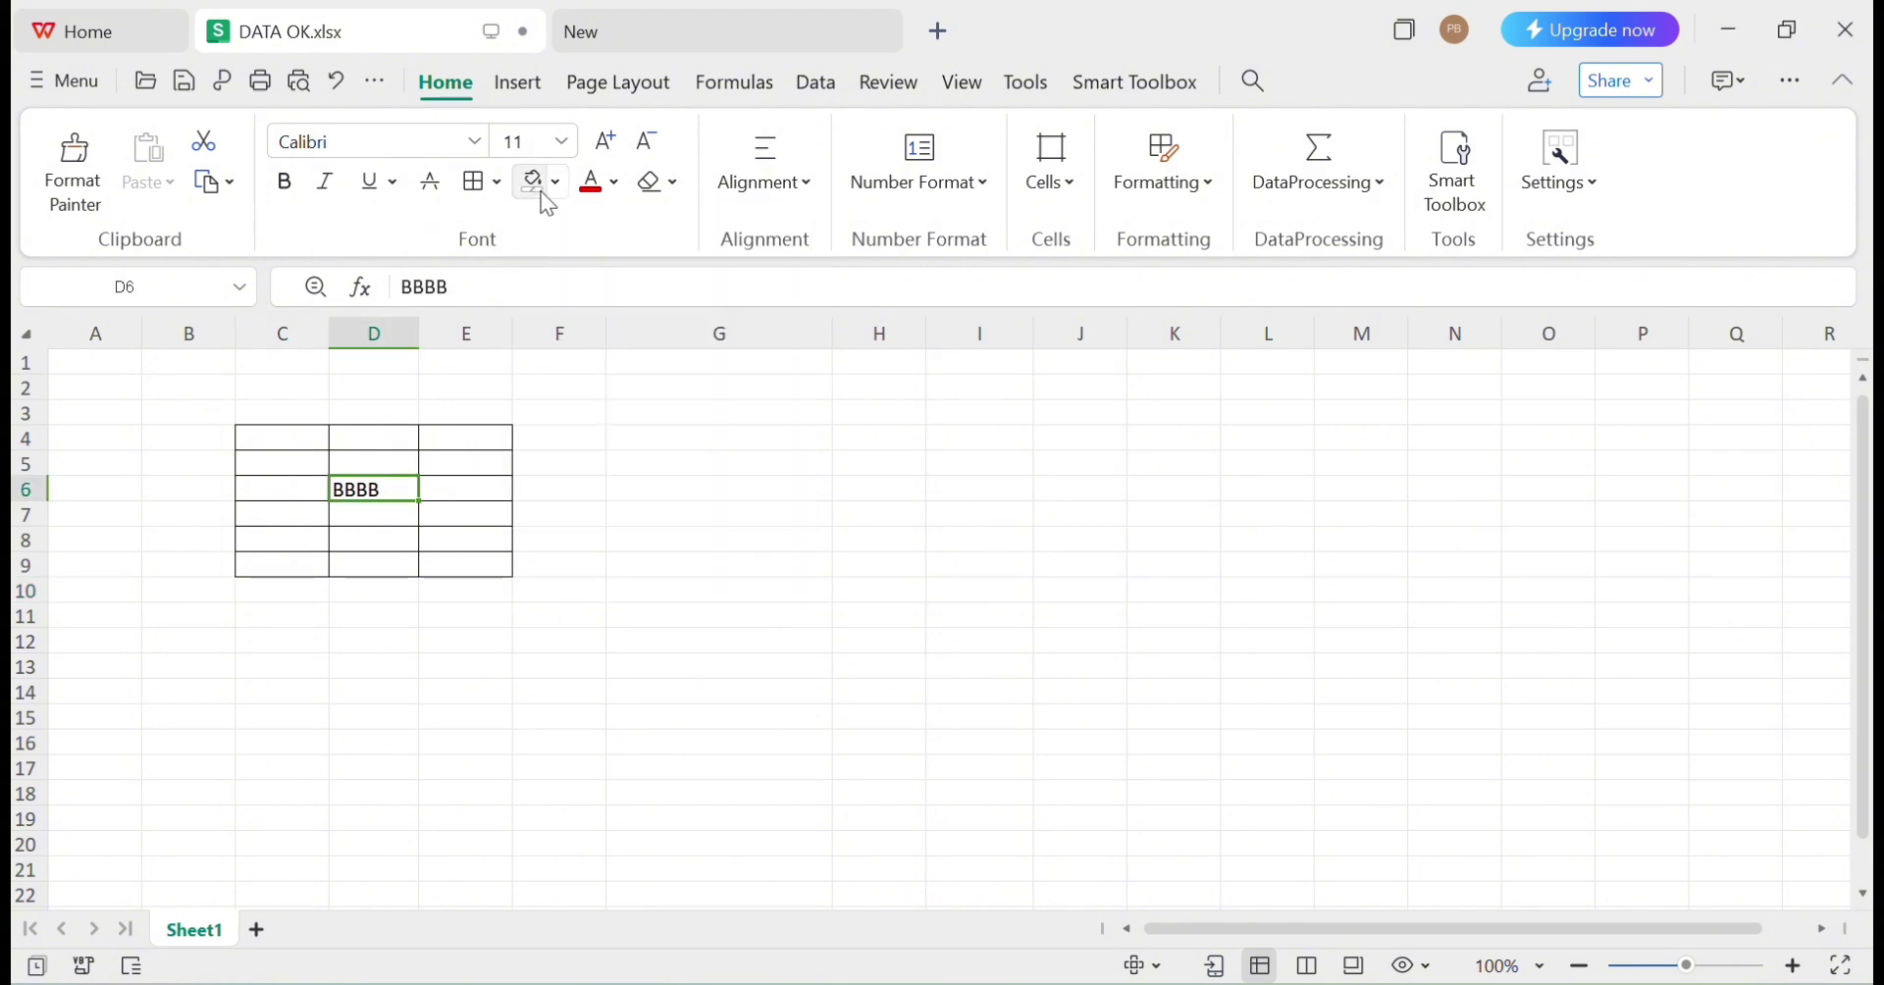
pyautogui.click(385, 471)
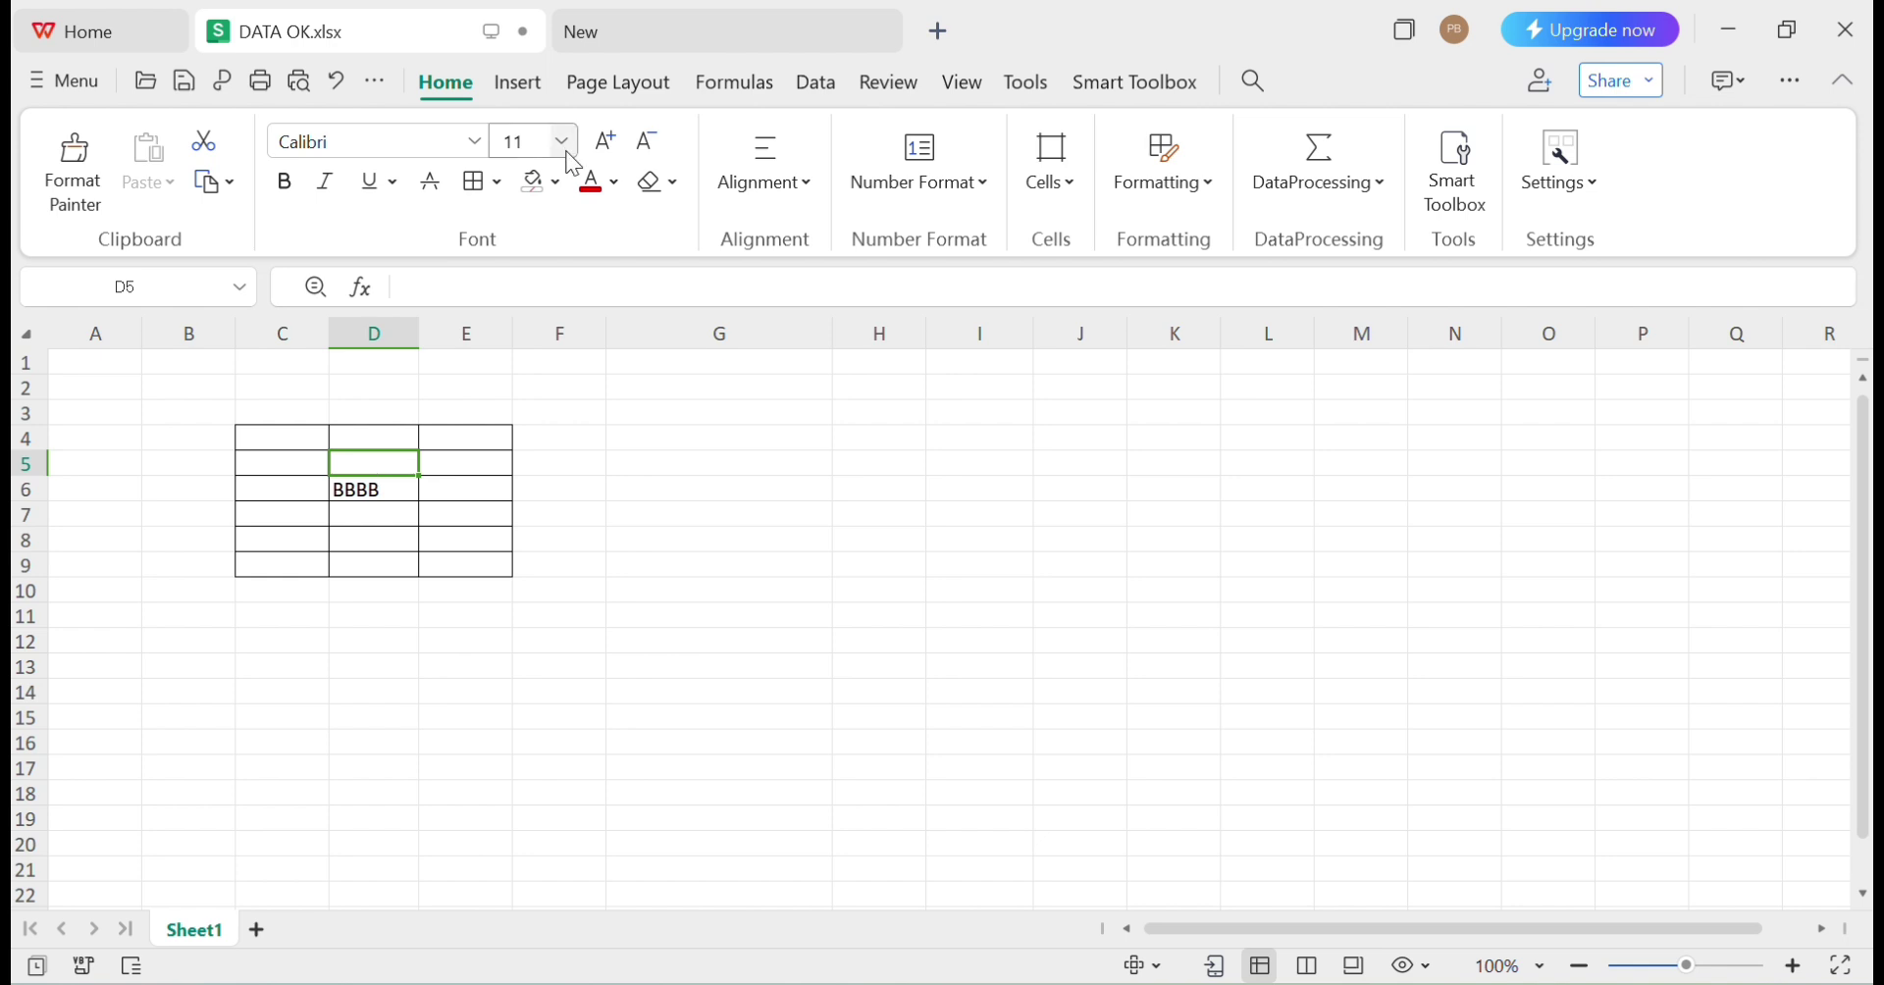
pyautogui.click(561, 182)
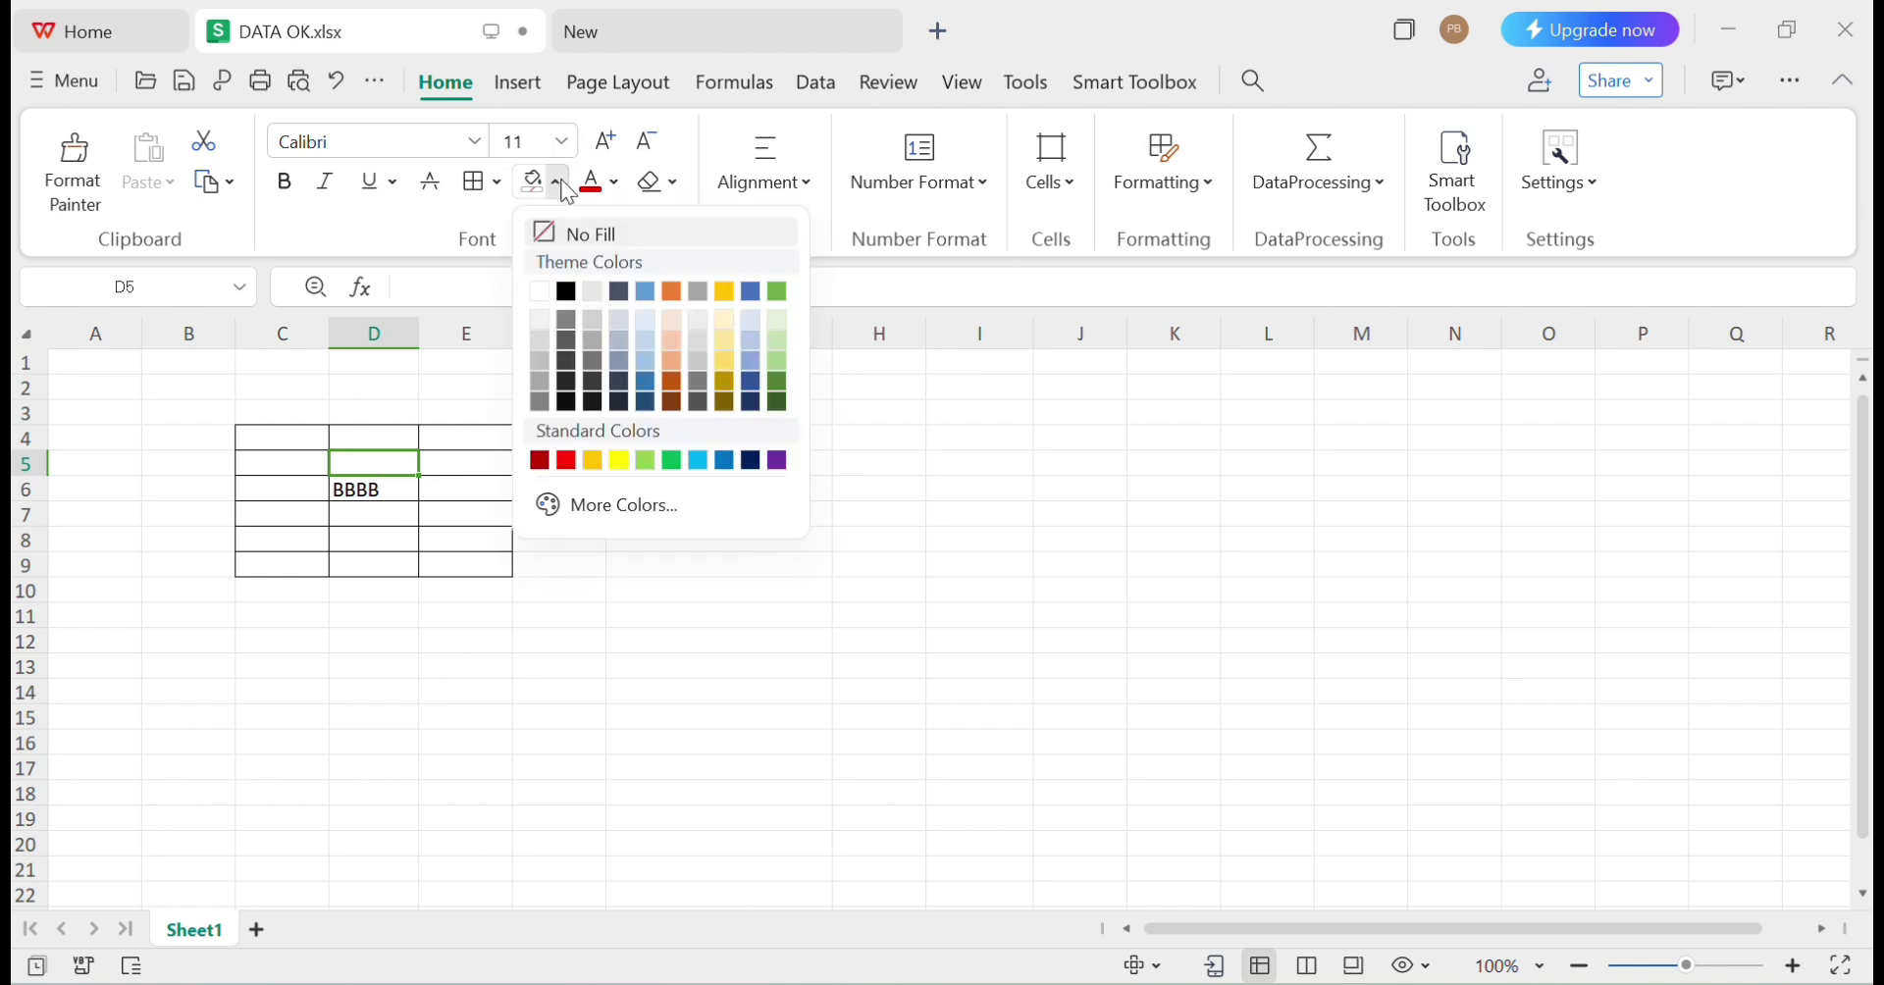
pyautogui.click(617, 291)
# Fill cell E6 with a dark orange theme color and cell D7 with a medium gray one
pyautogui.click(455, 493)
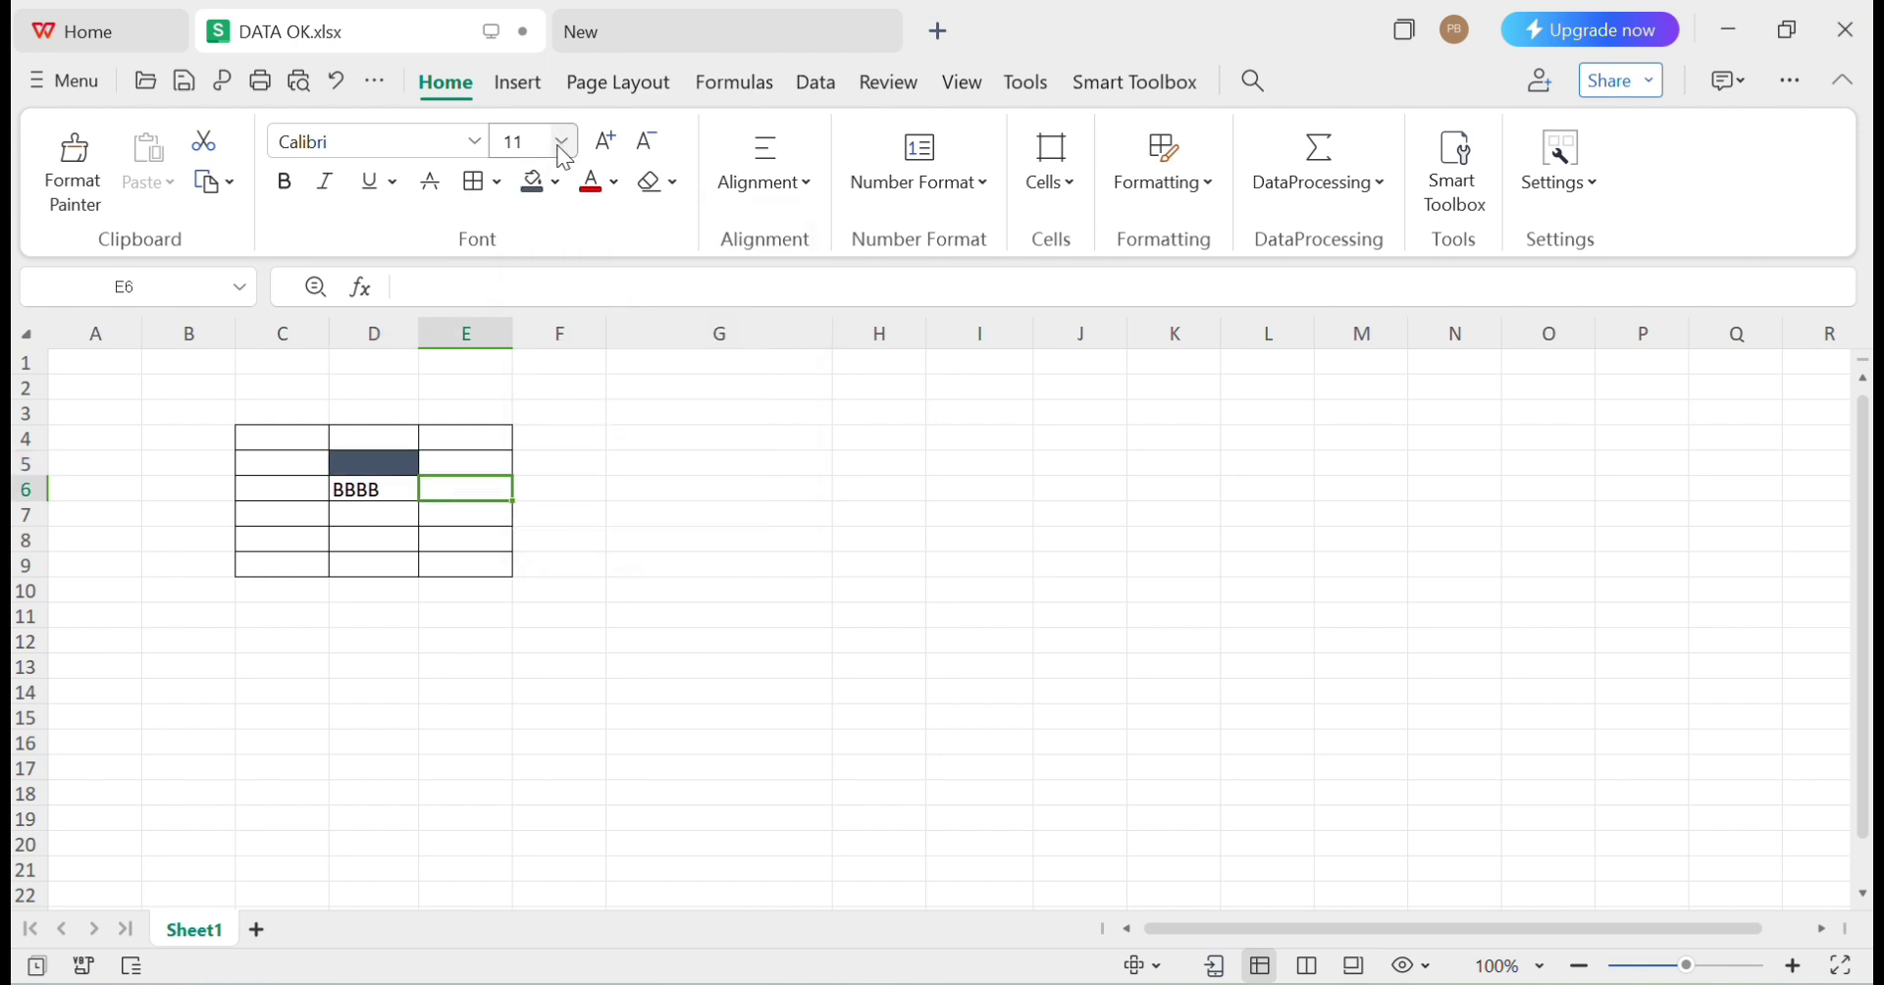
pyautogui.click(557, 183)
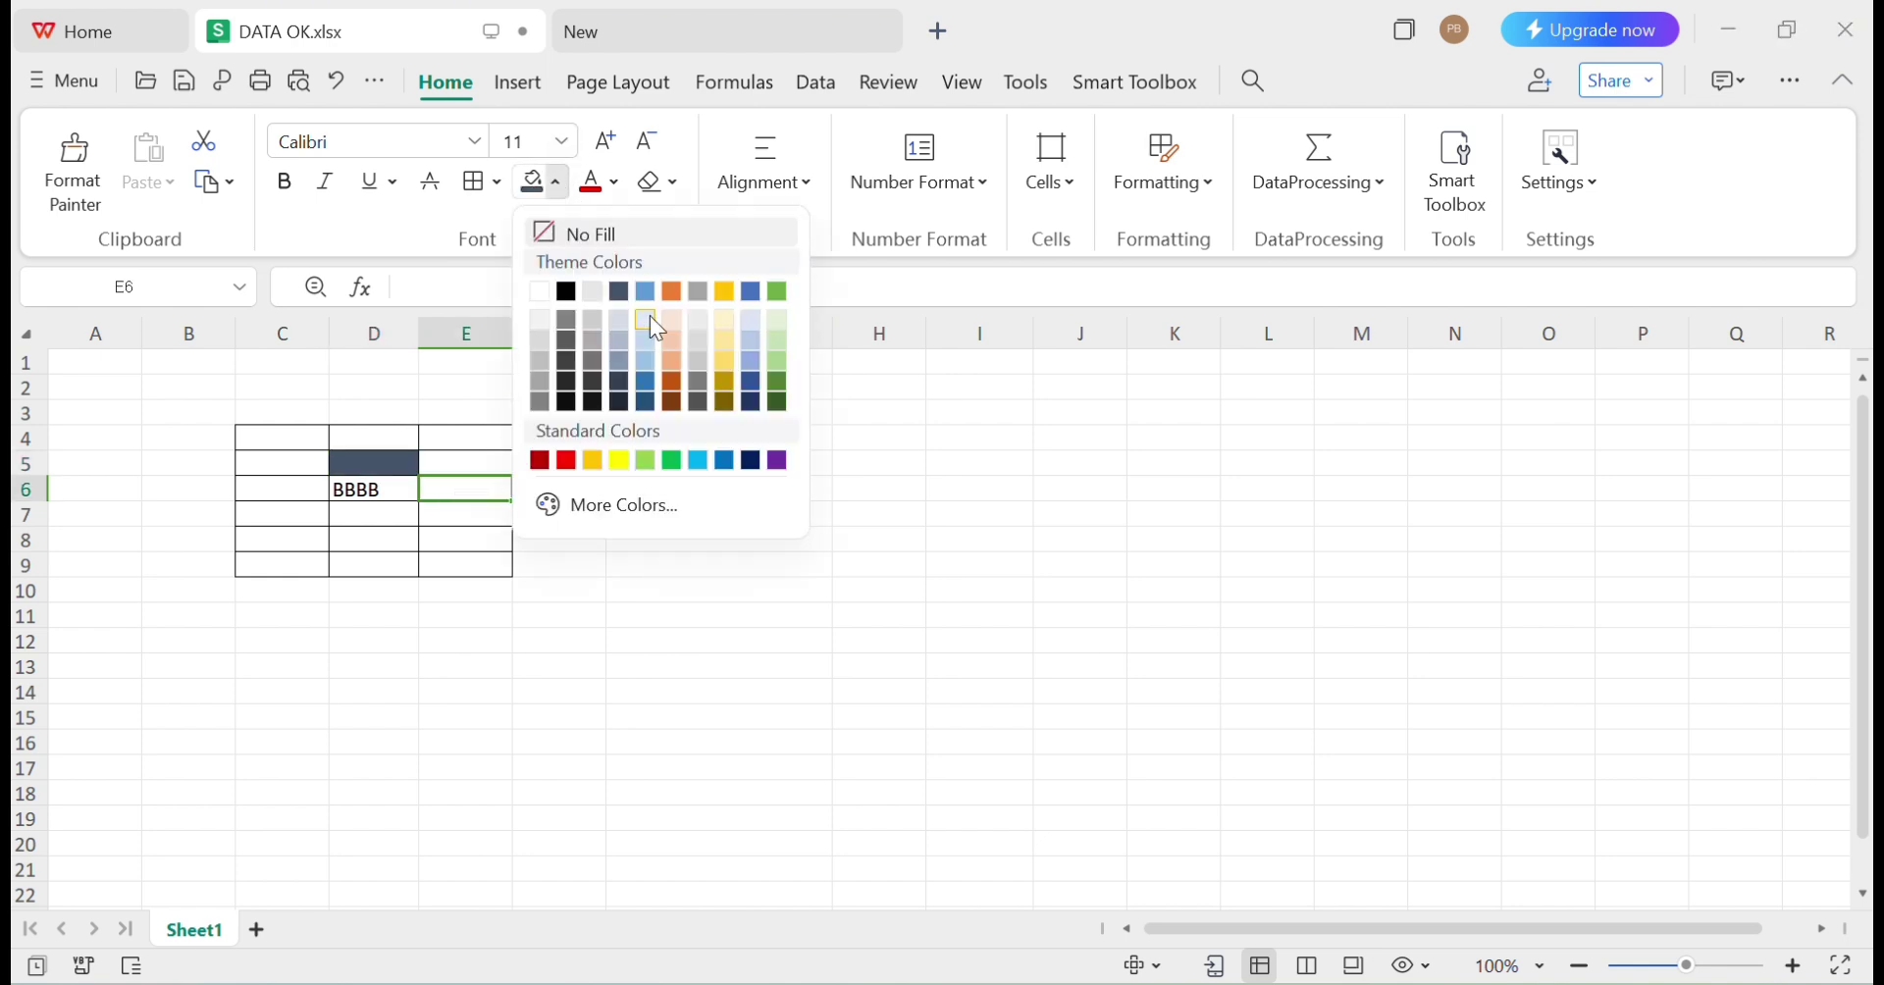
pyautogui.click(674, 381)
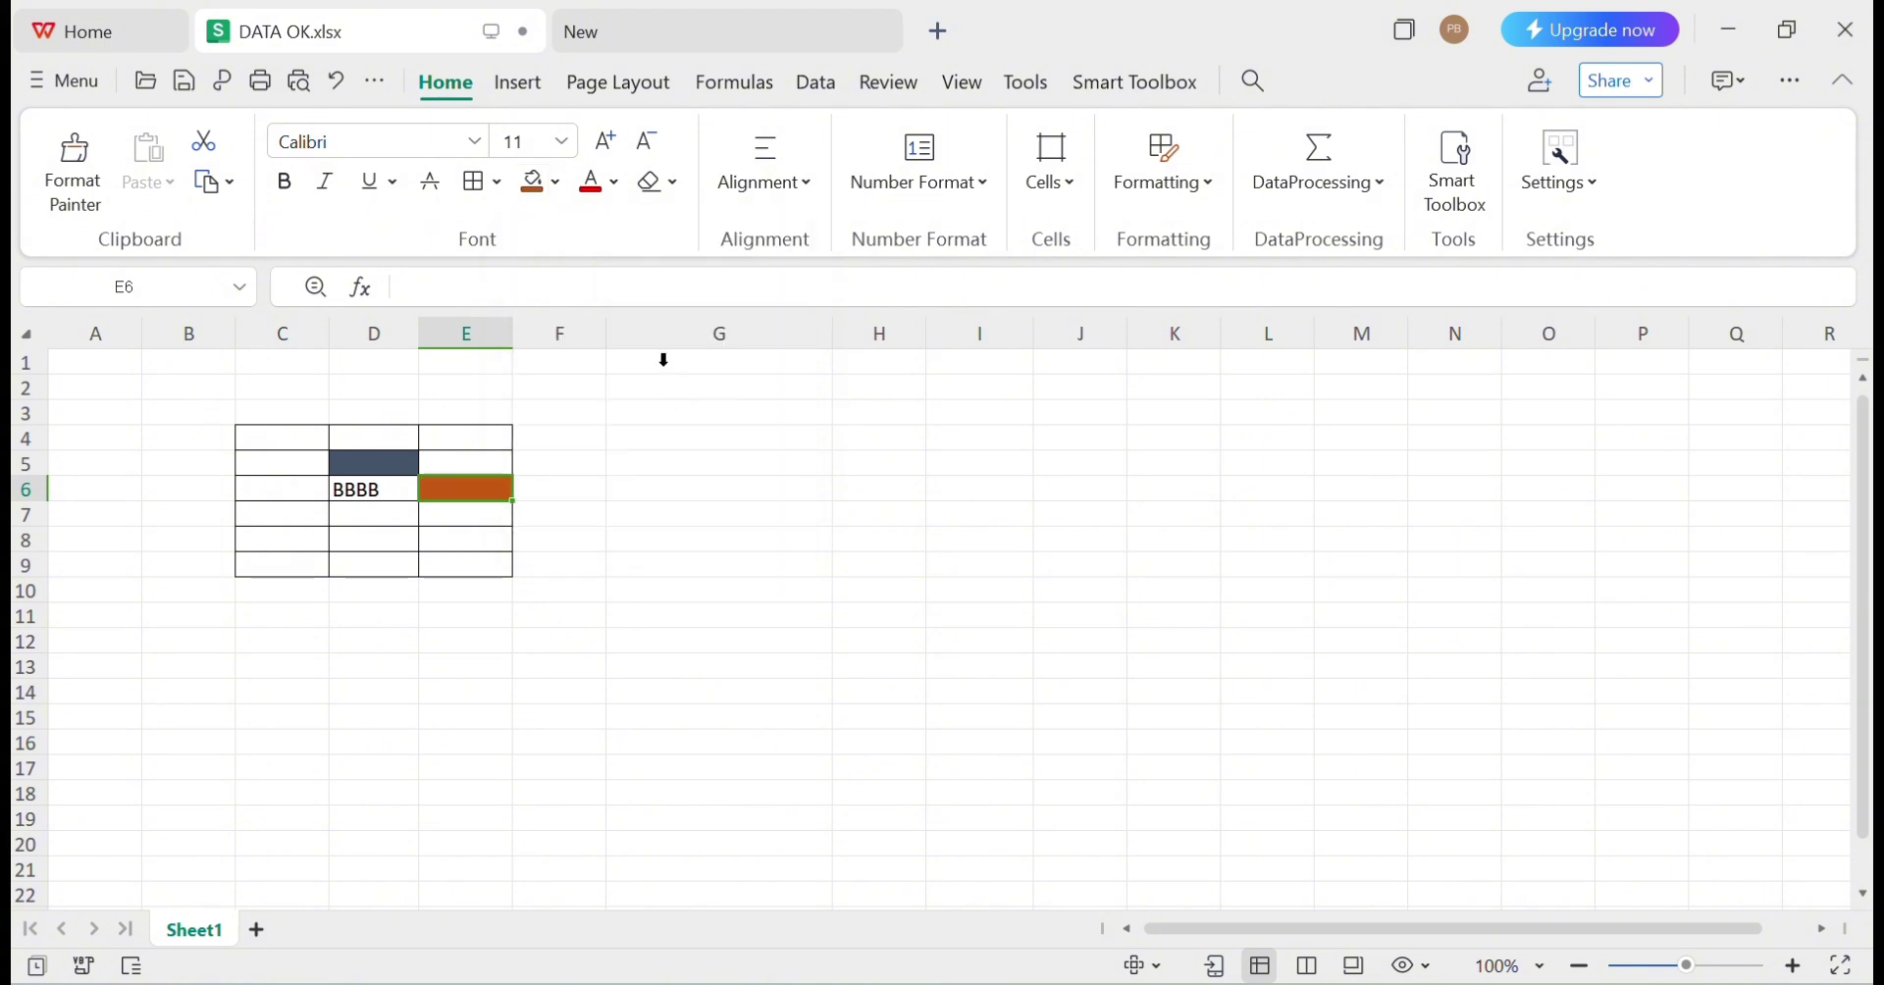
pyautogui.click(560, 188)
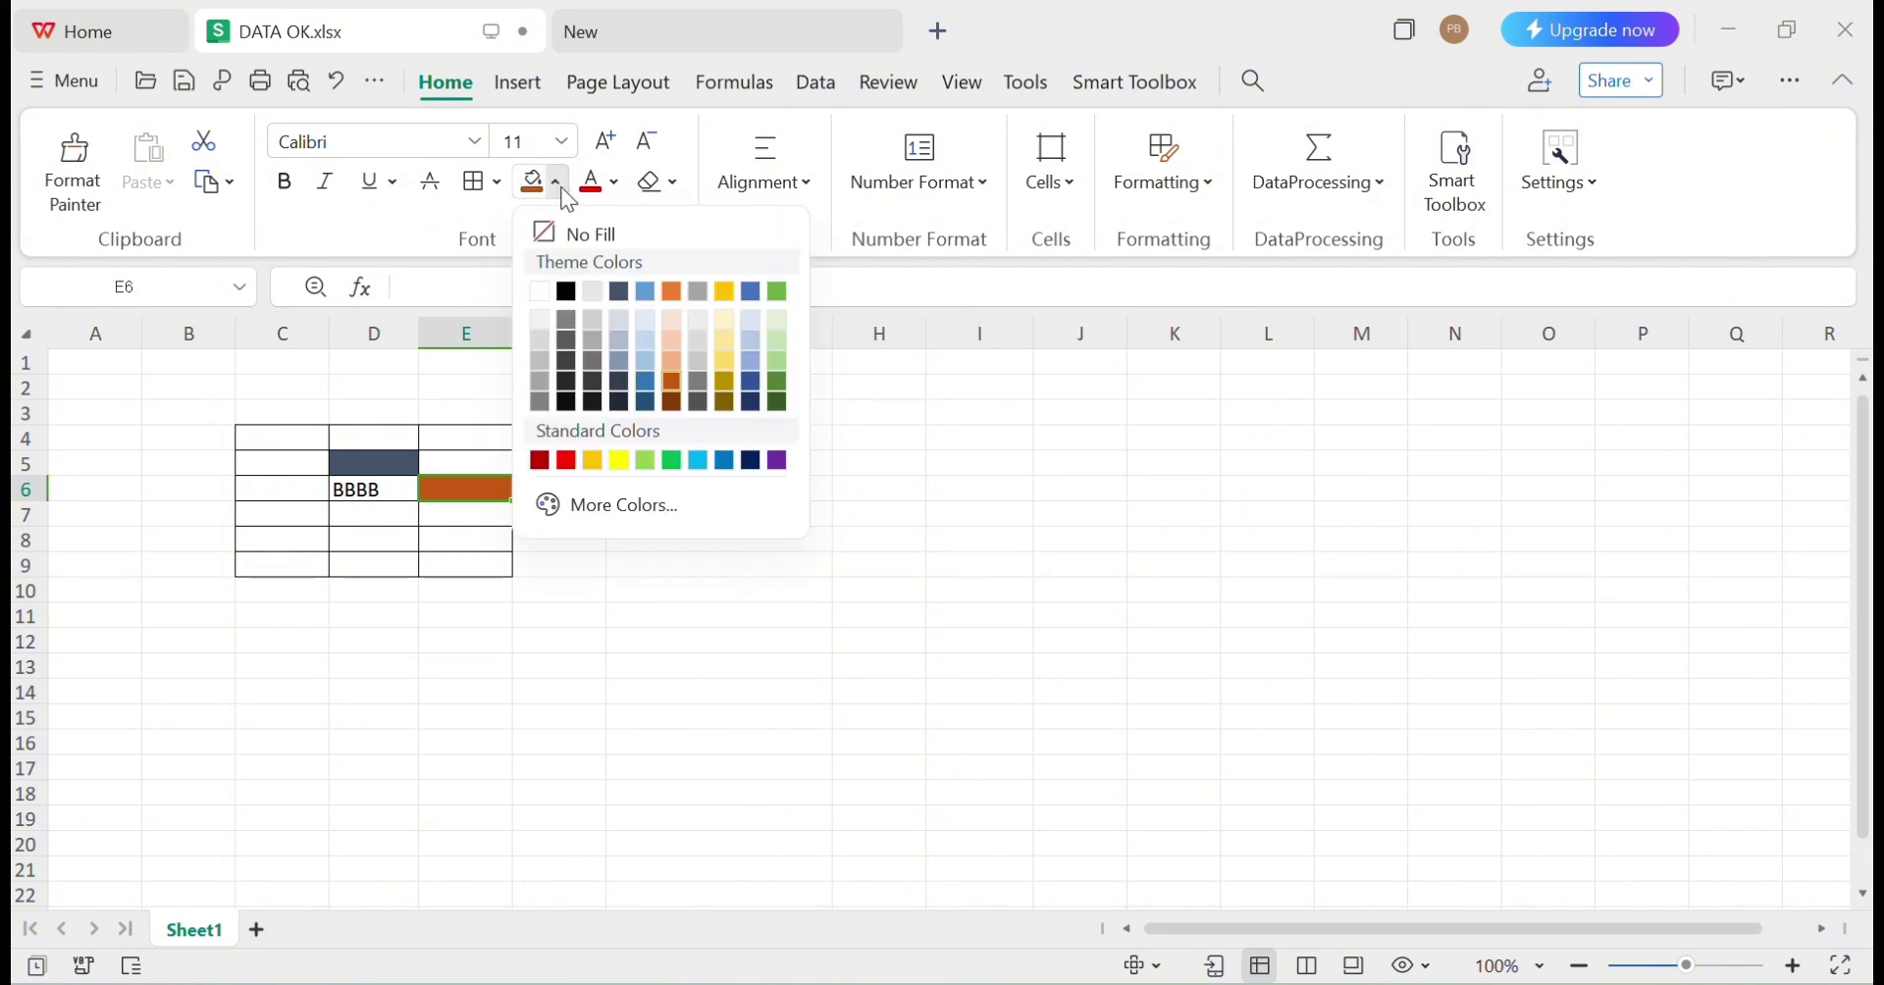
pyautogui.click(365, 512)
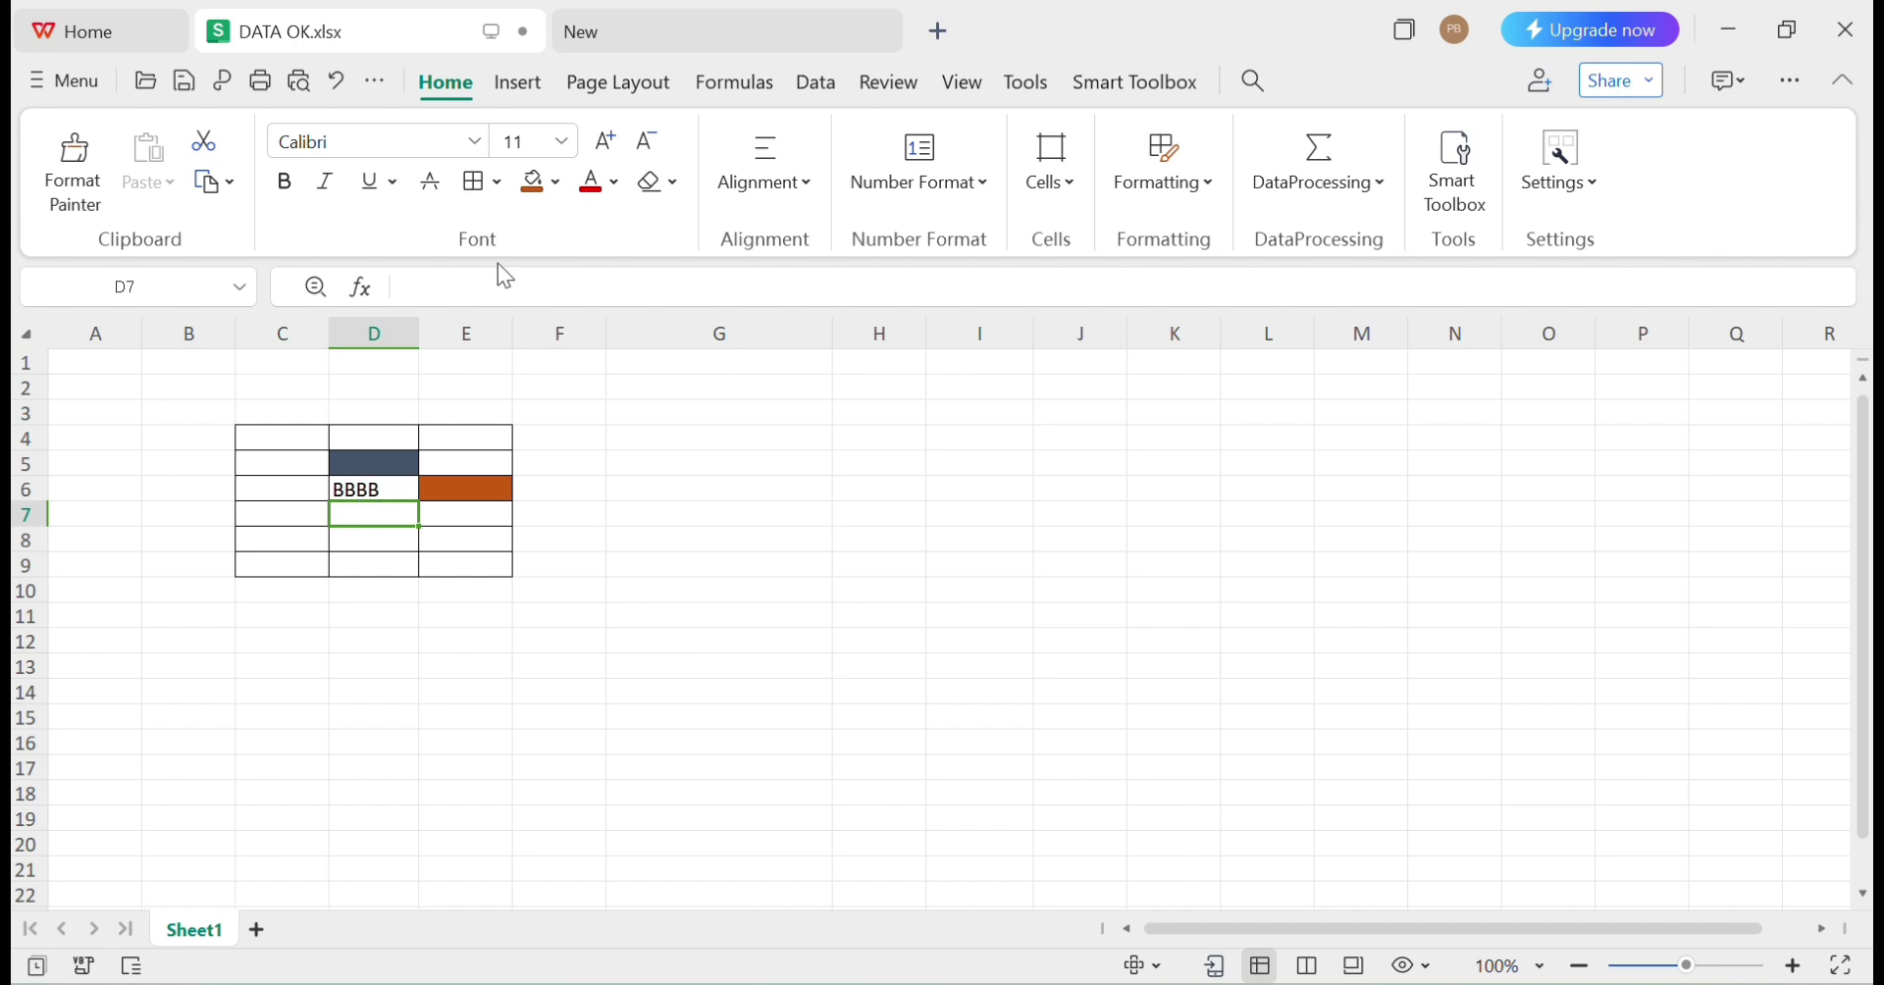
pyautogui.click(557, 185)
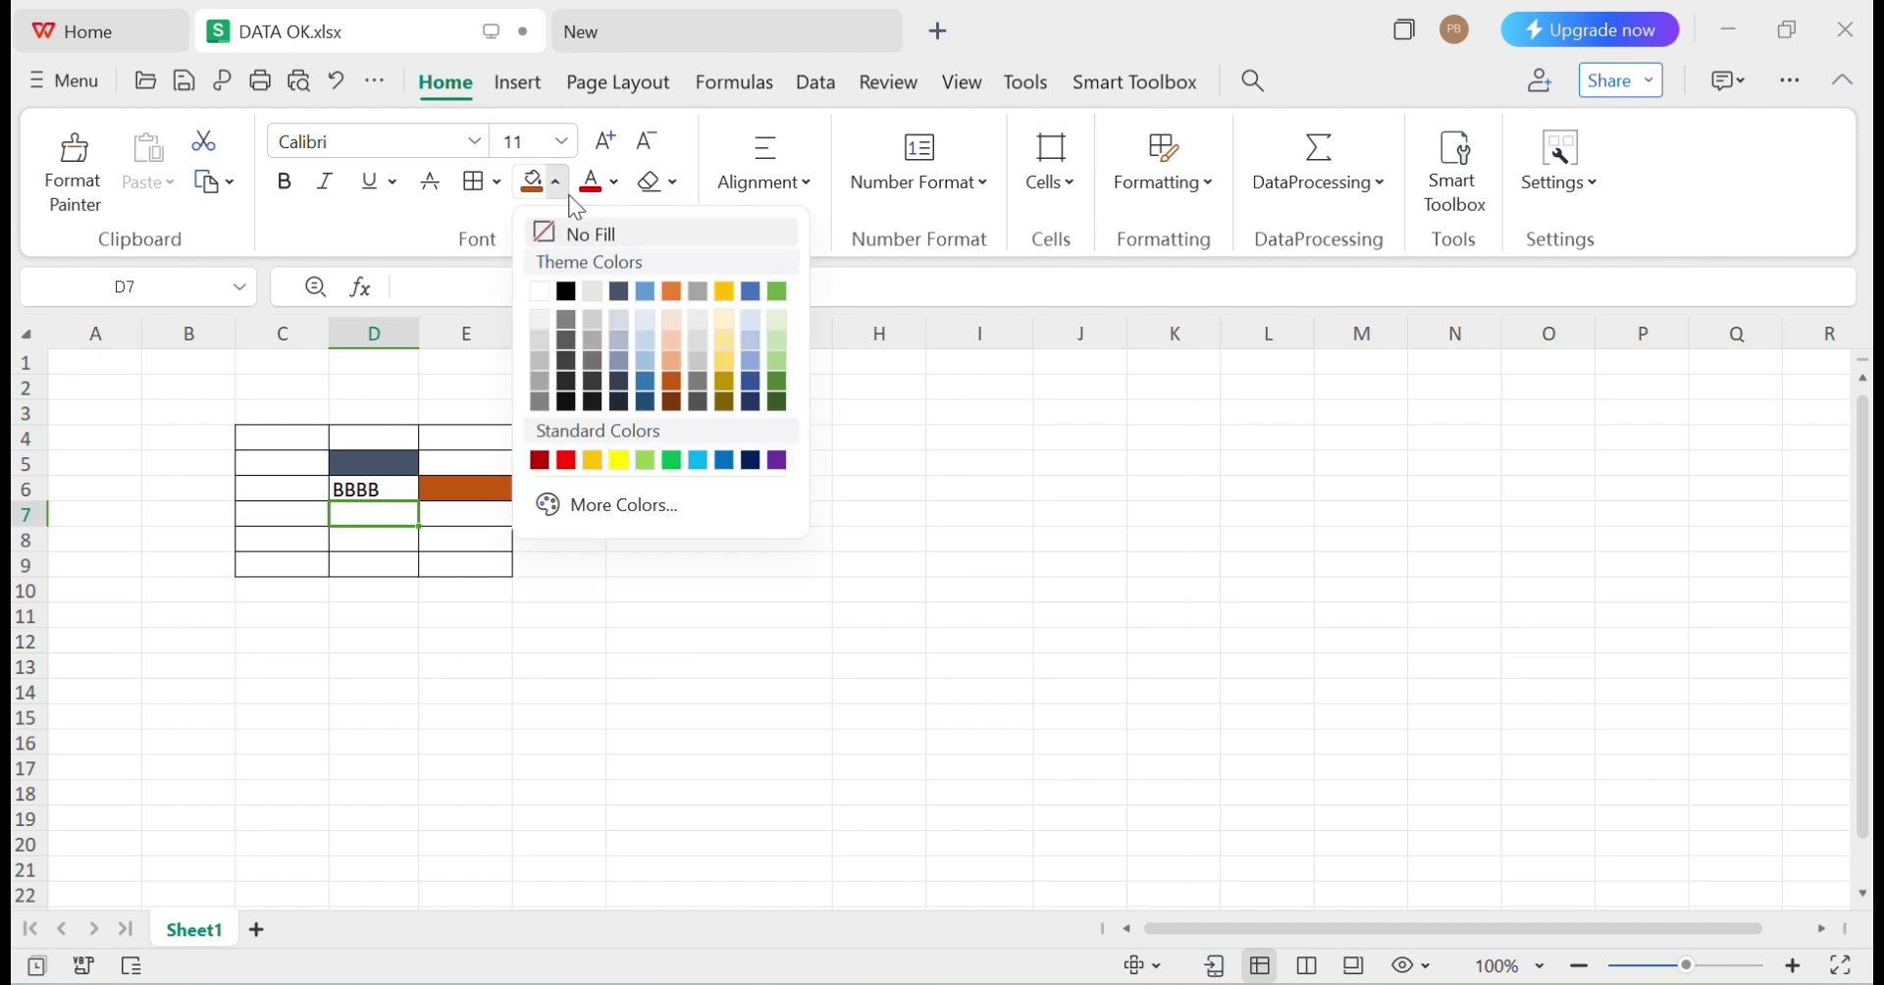
pyautogui.click(592, 346)
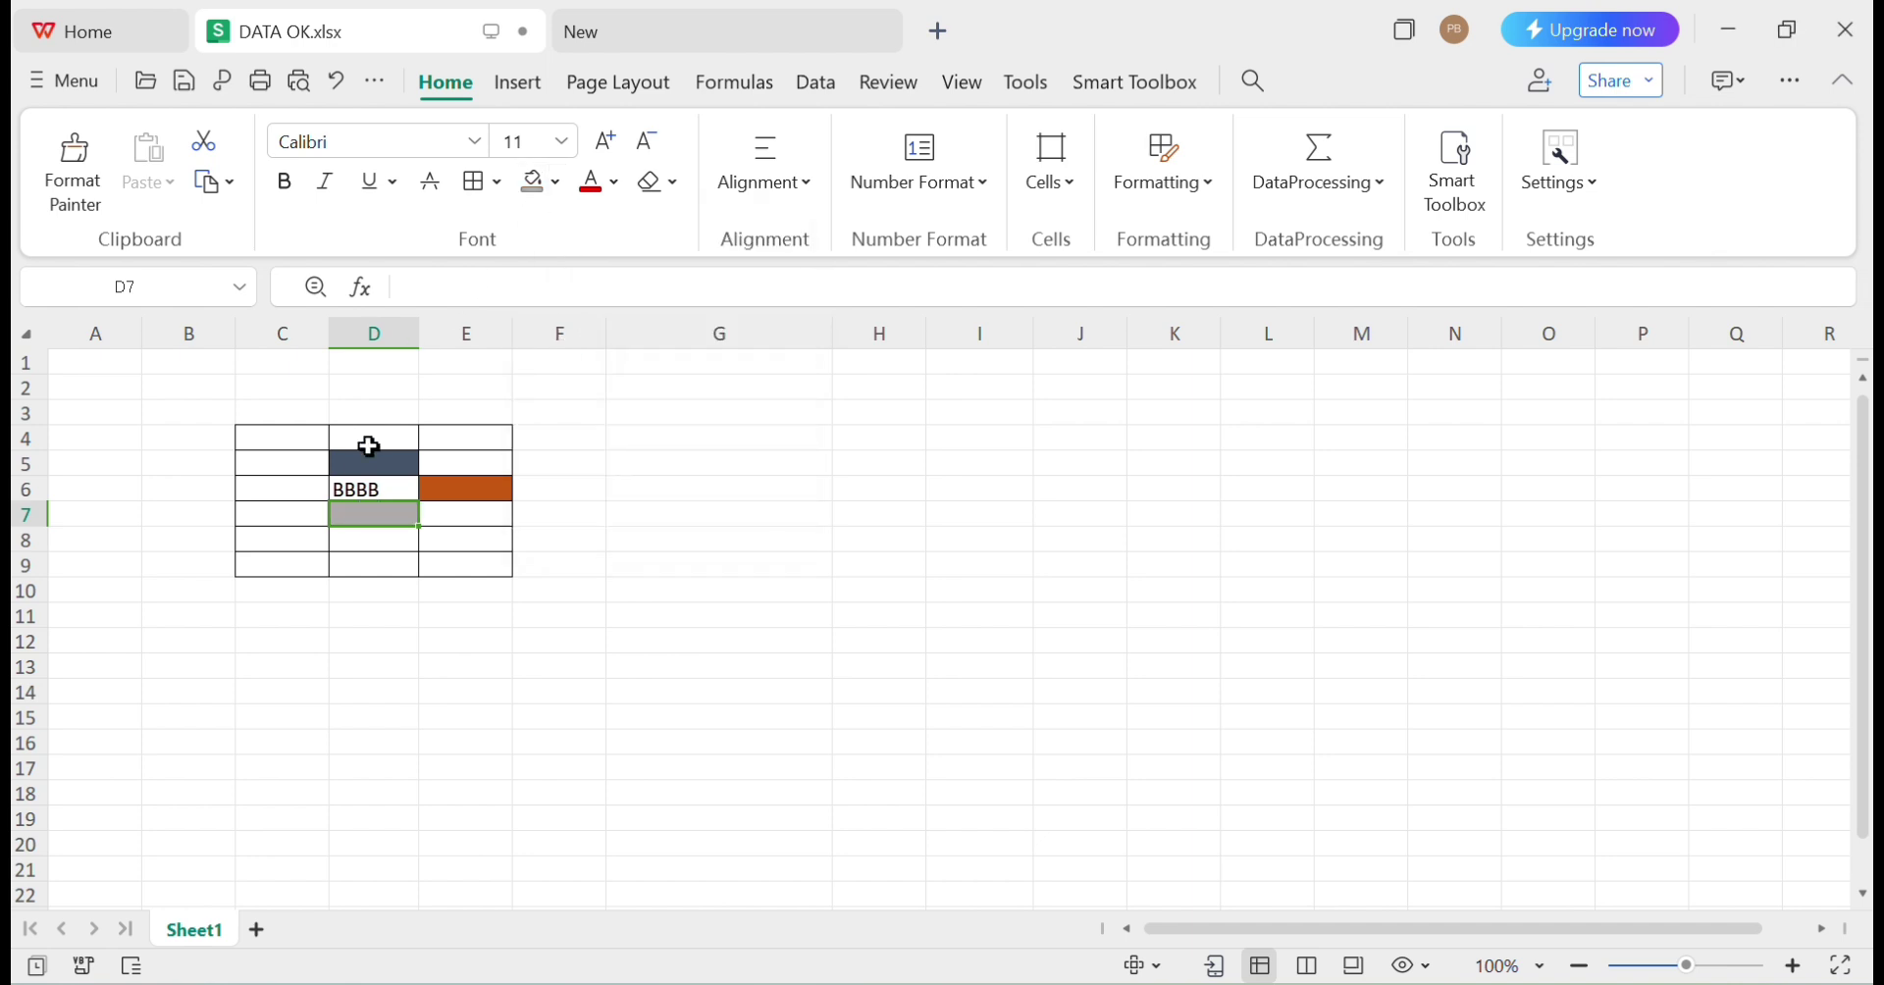
# Fill cell C6, beside BBBB, with a light gray theme color
pyautogui.click(294, 484)
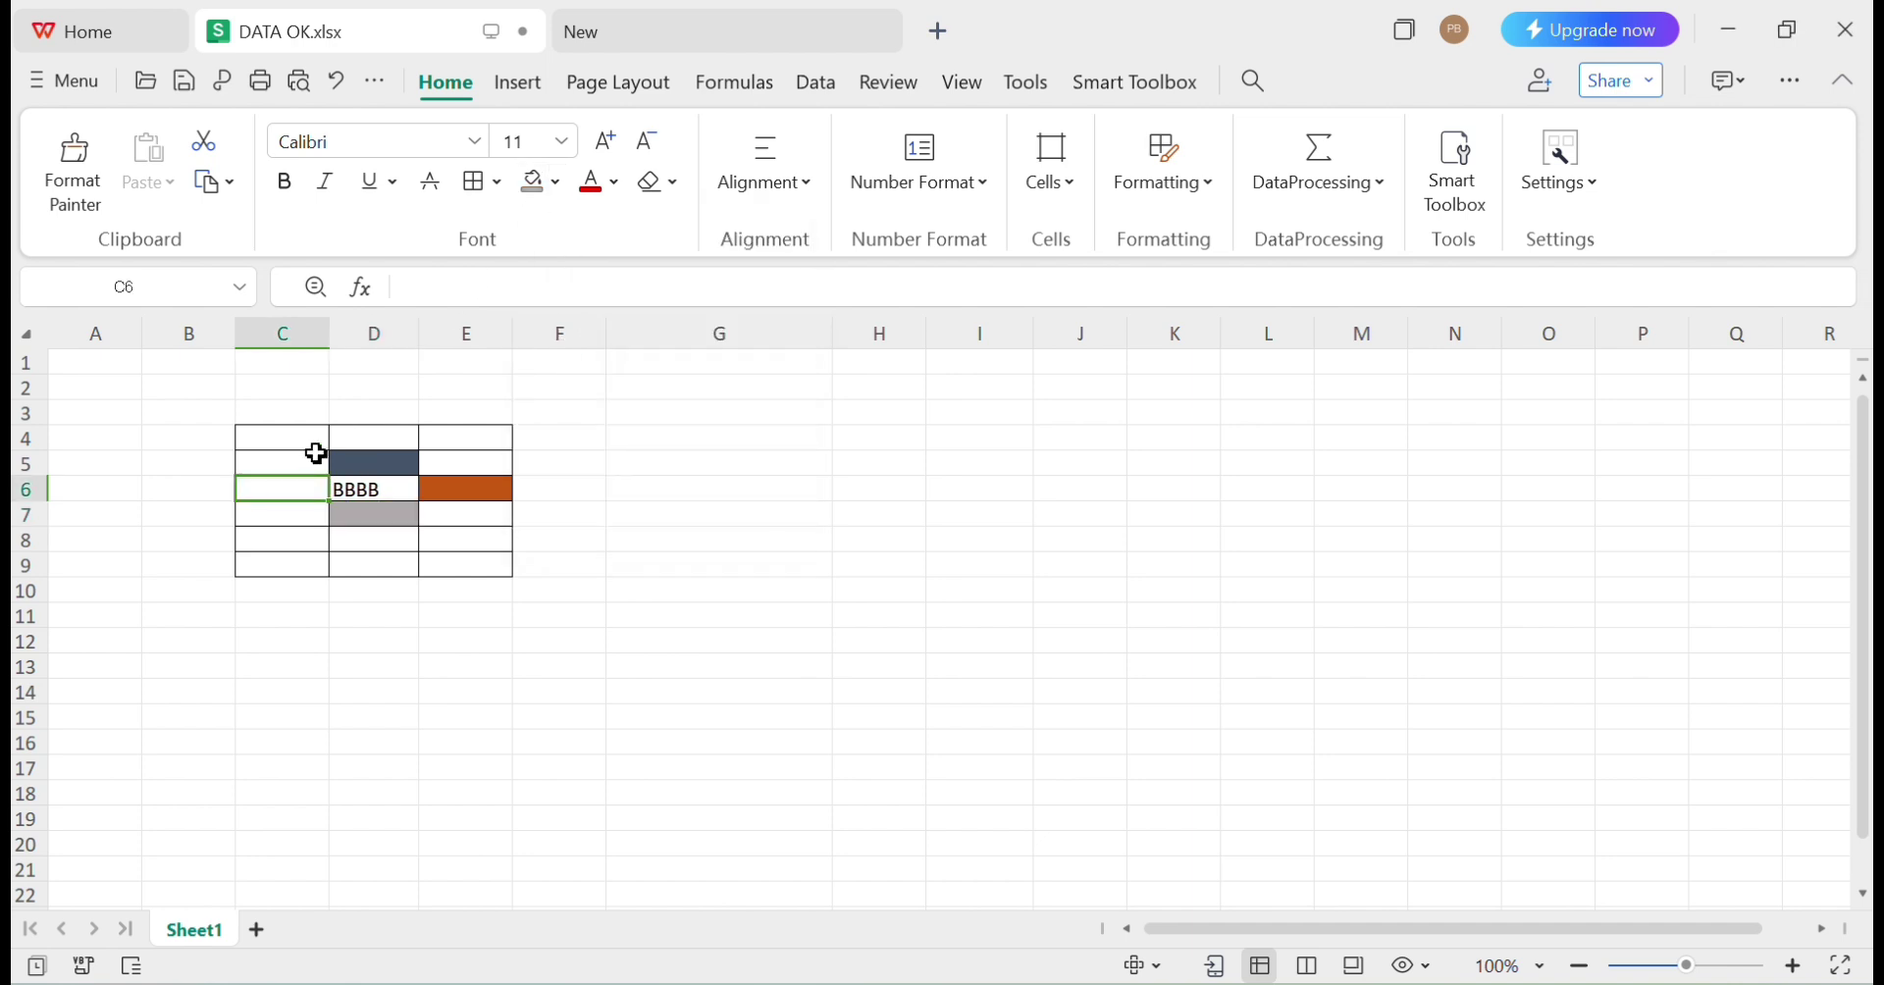
pyautogui.click(557, 185)
pyautogui.click(545, 343)
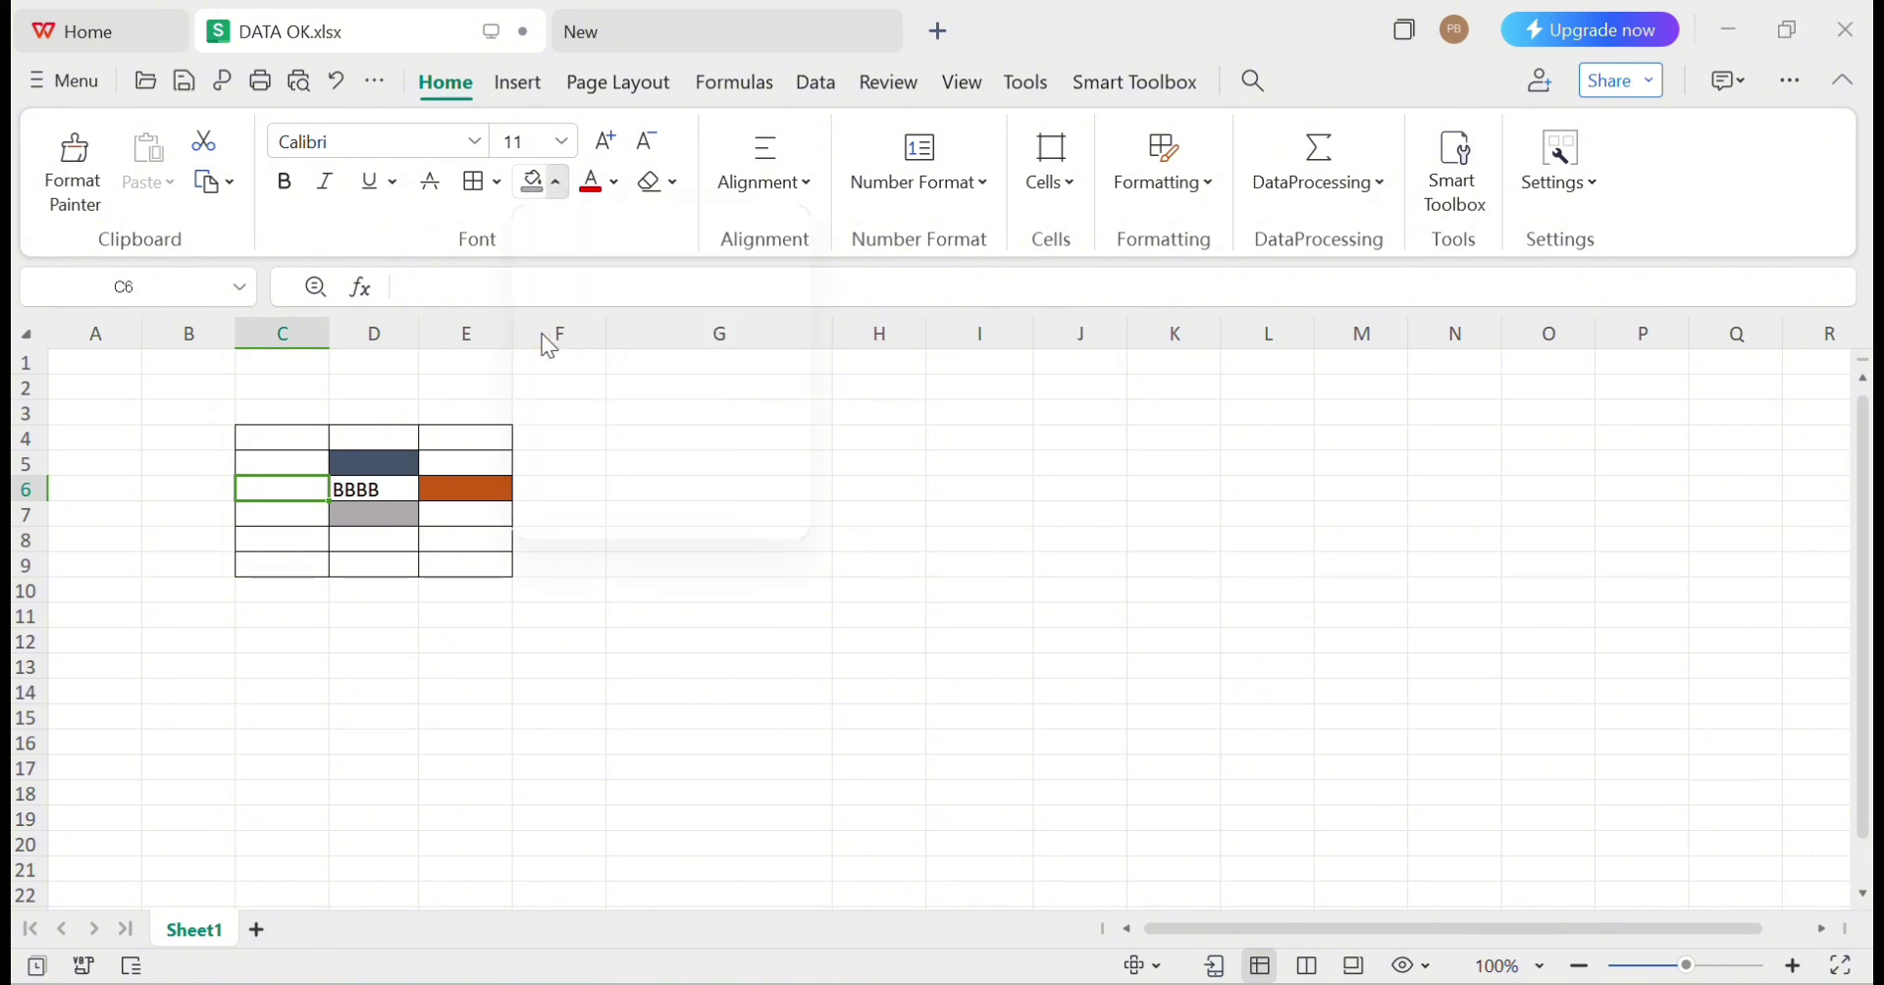
pyautogui.click(593, 466)
pyautogui.click(348, 465)
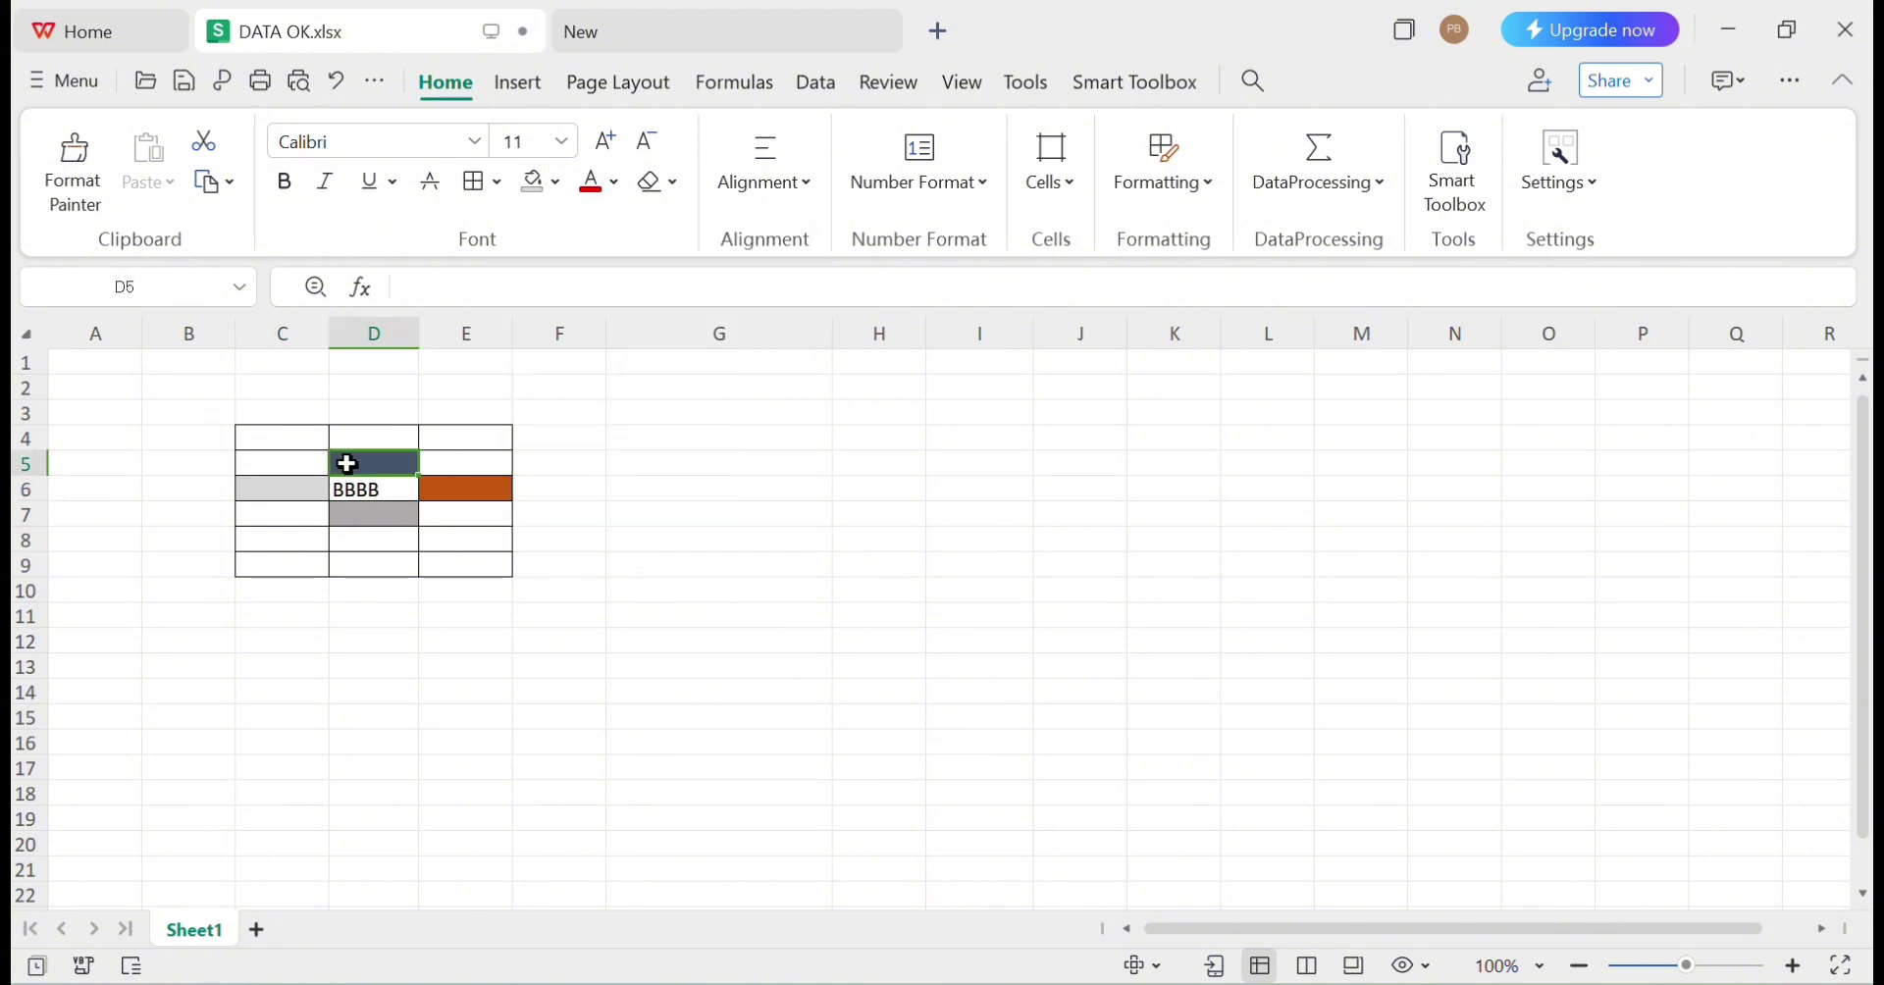
# Color only the last two letters of BBBB in cell D6 standard red
pyautogui.click(383, 488)
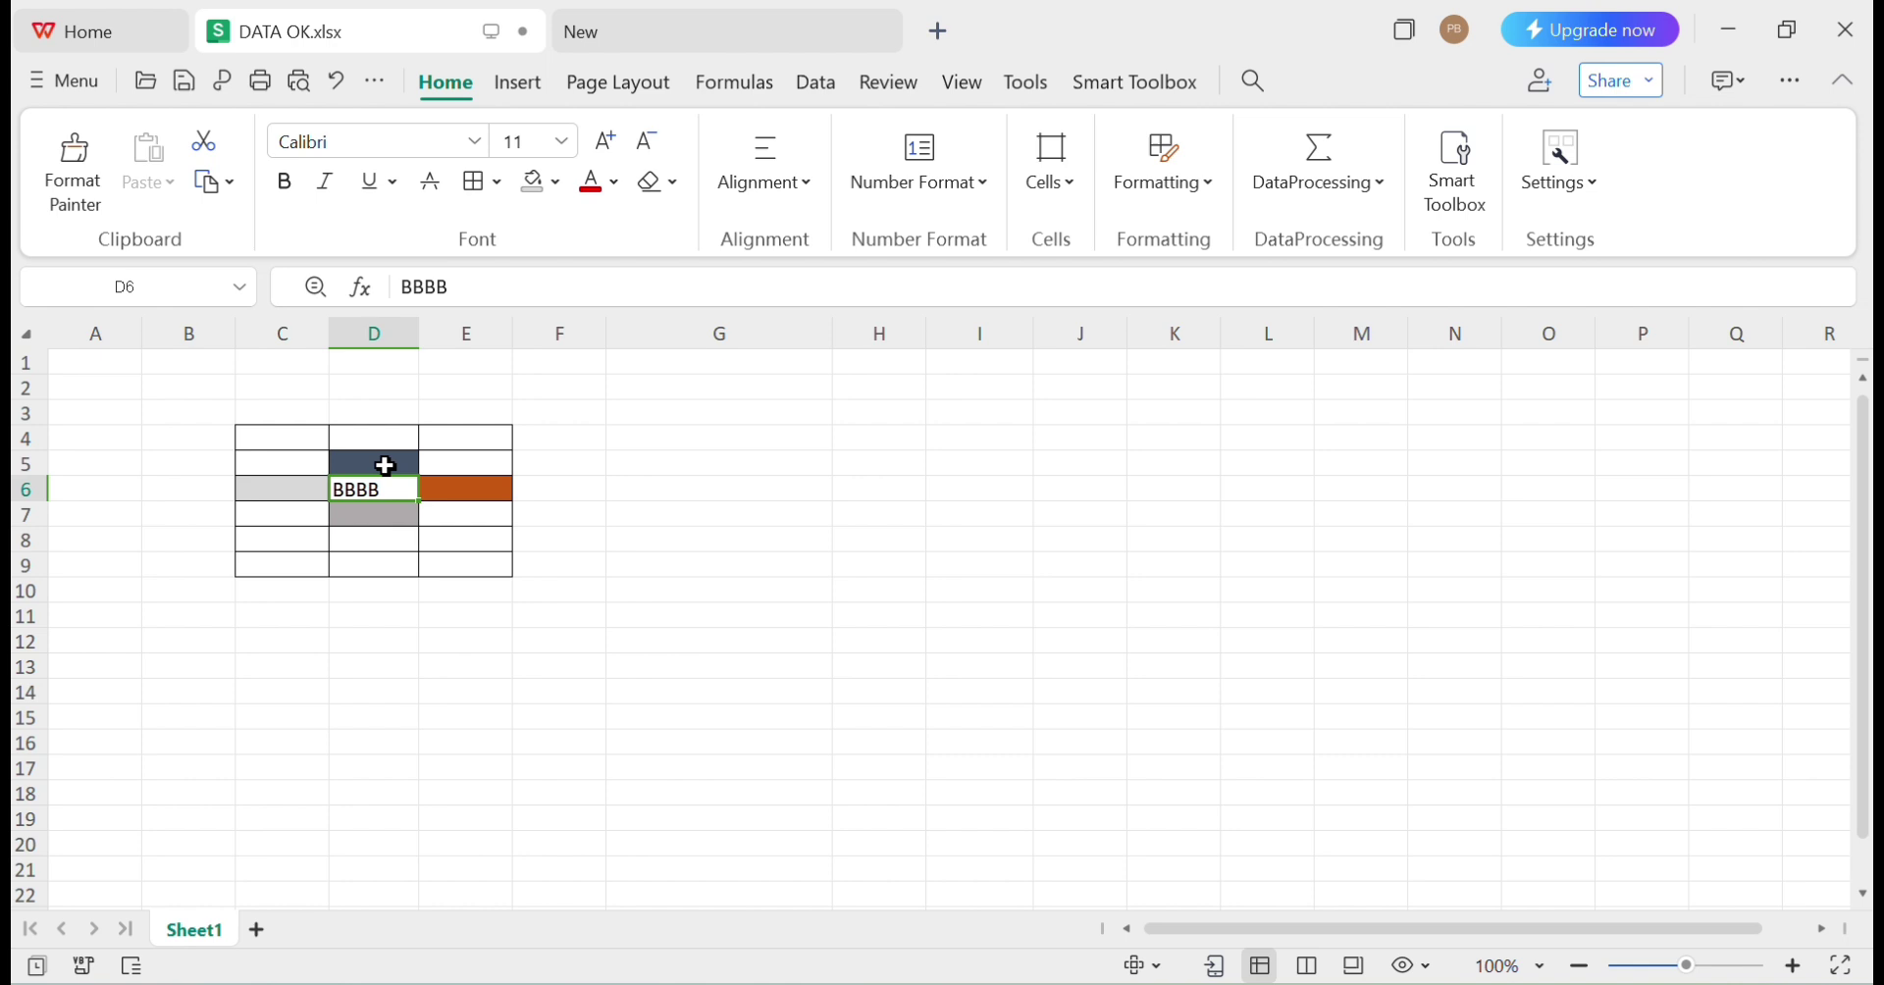
pyautogui.click(463, 286)
pyautogui.moveTo(462, 286); pyautogui.dragTo(424, 286)
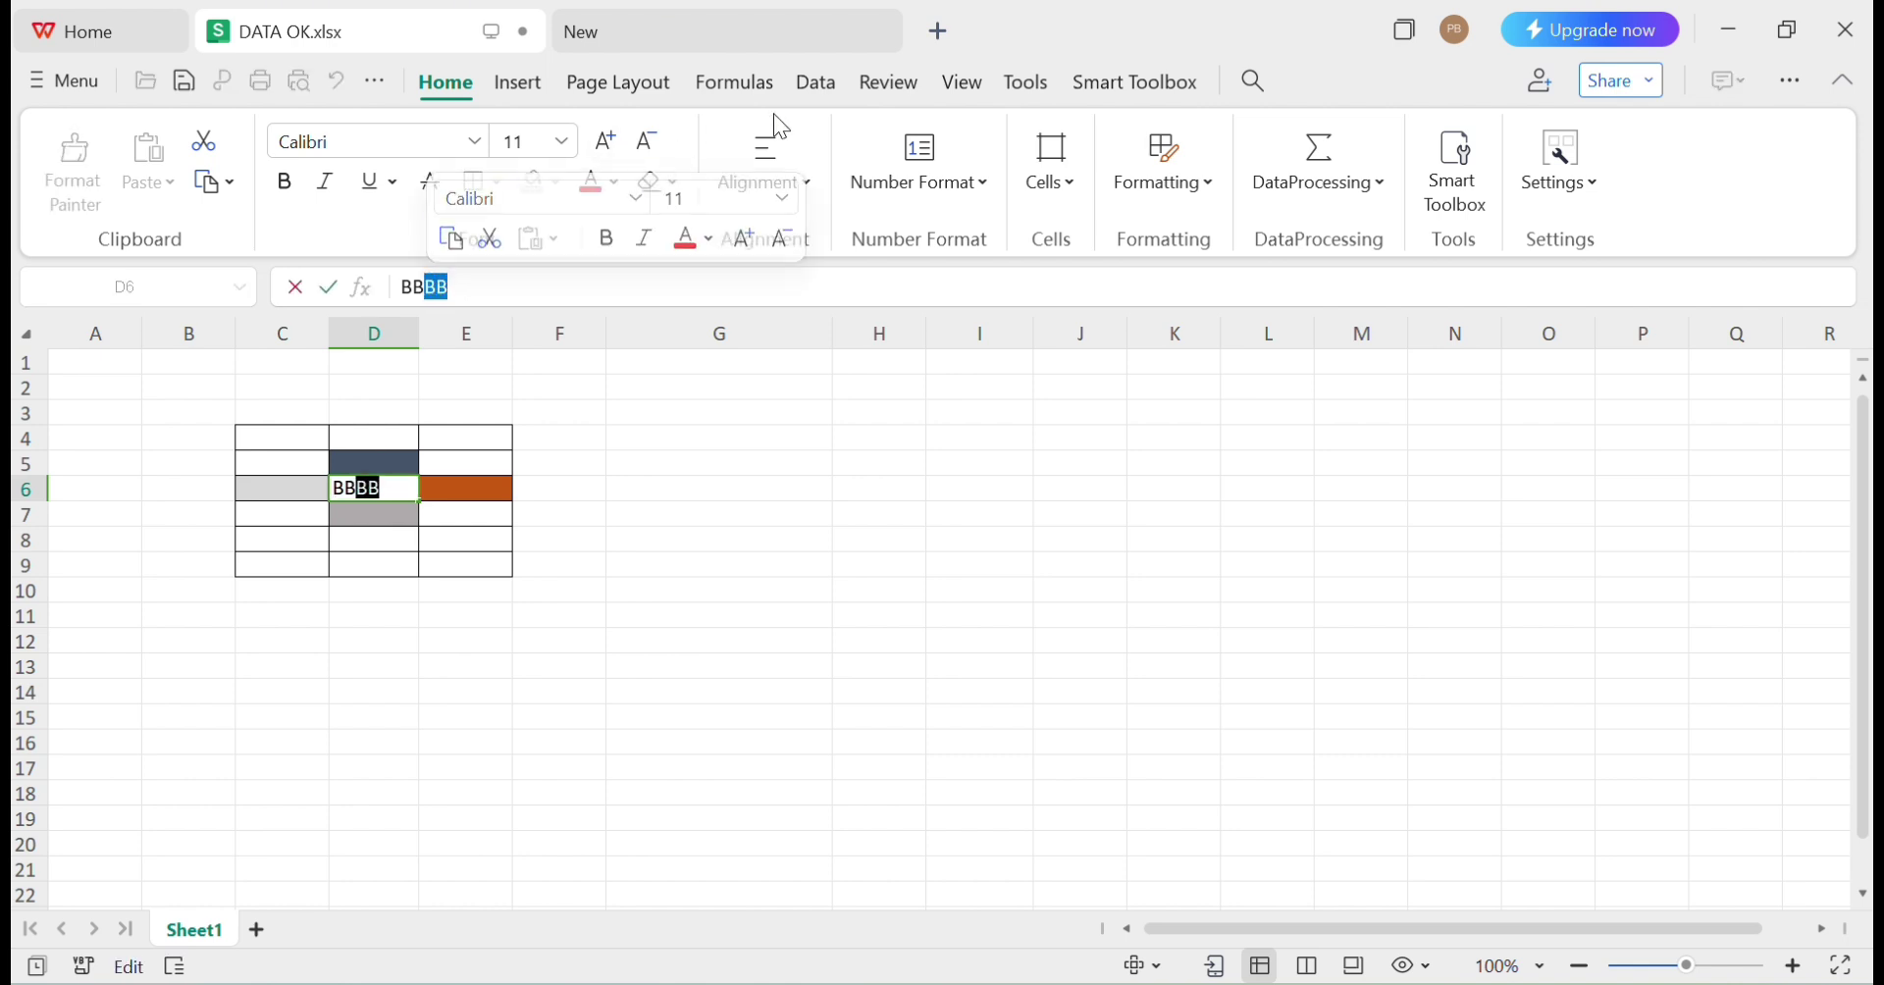
pyautogui.click(617, 182)
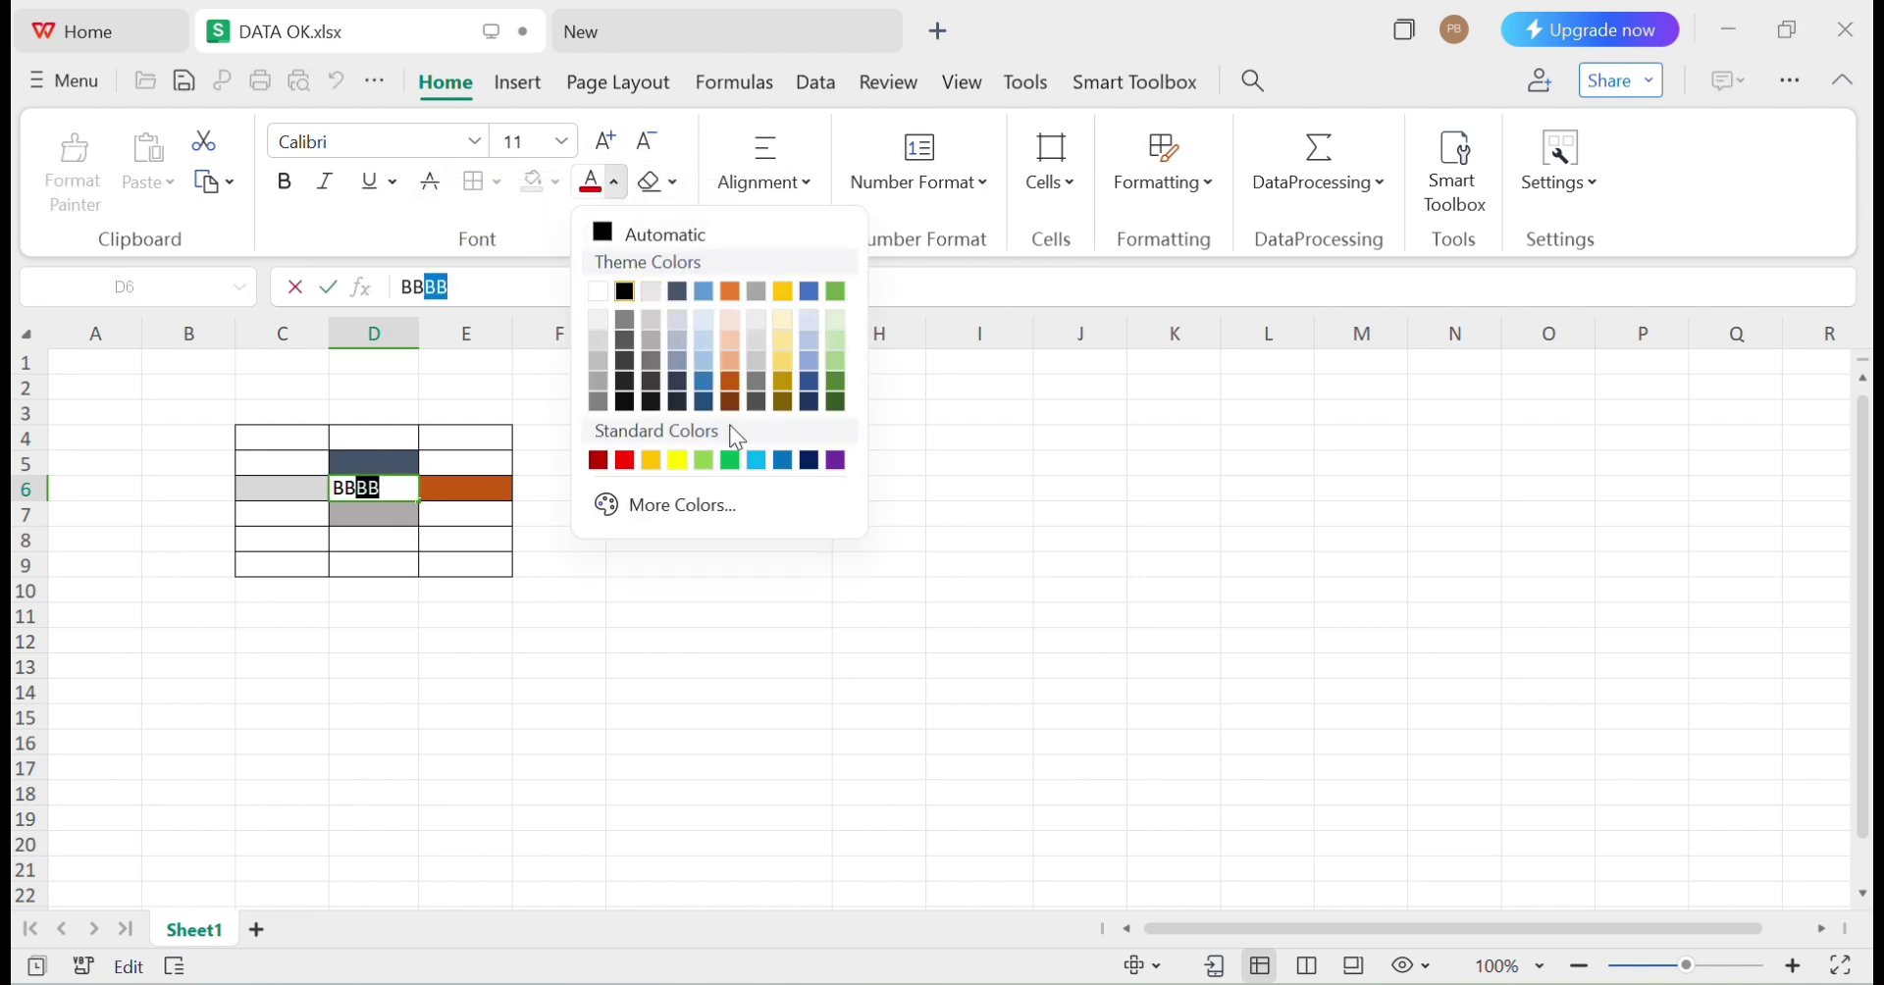
pyautogui.click(625, 461)
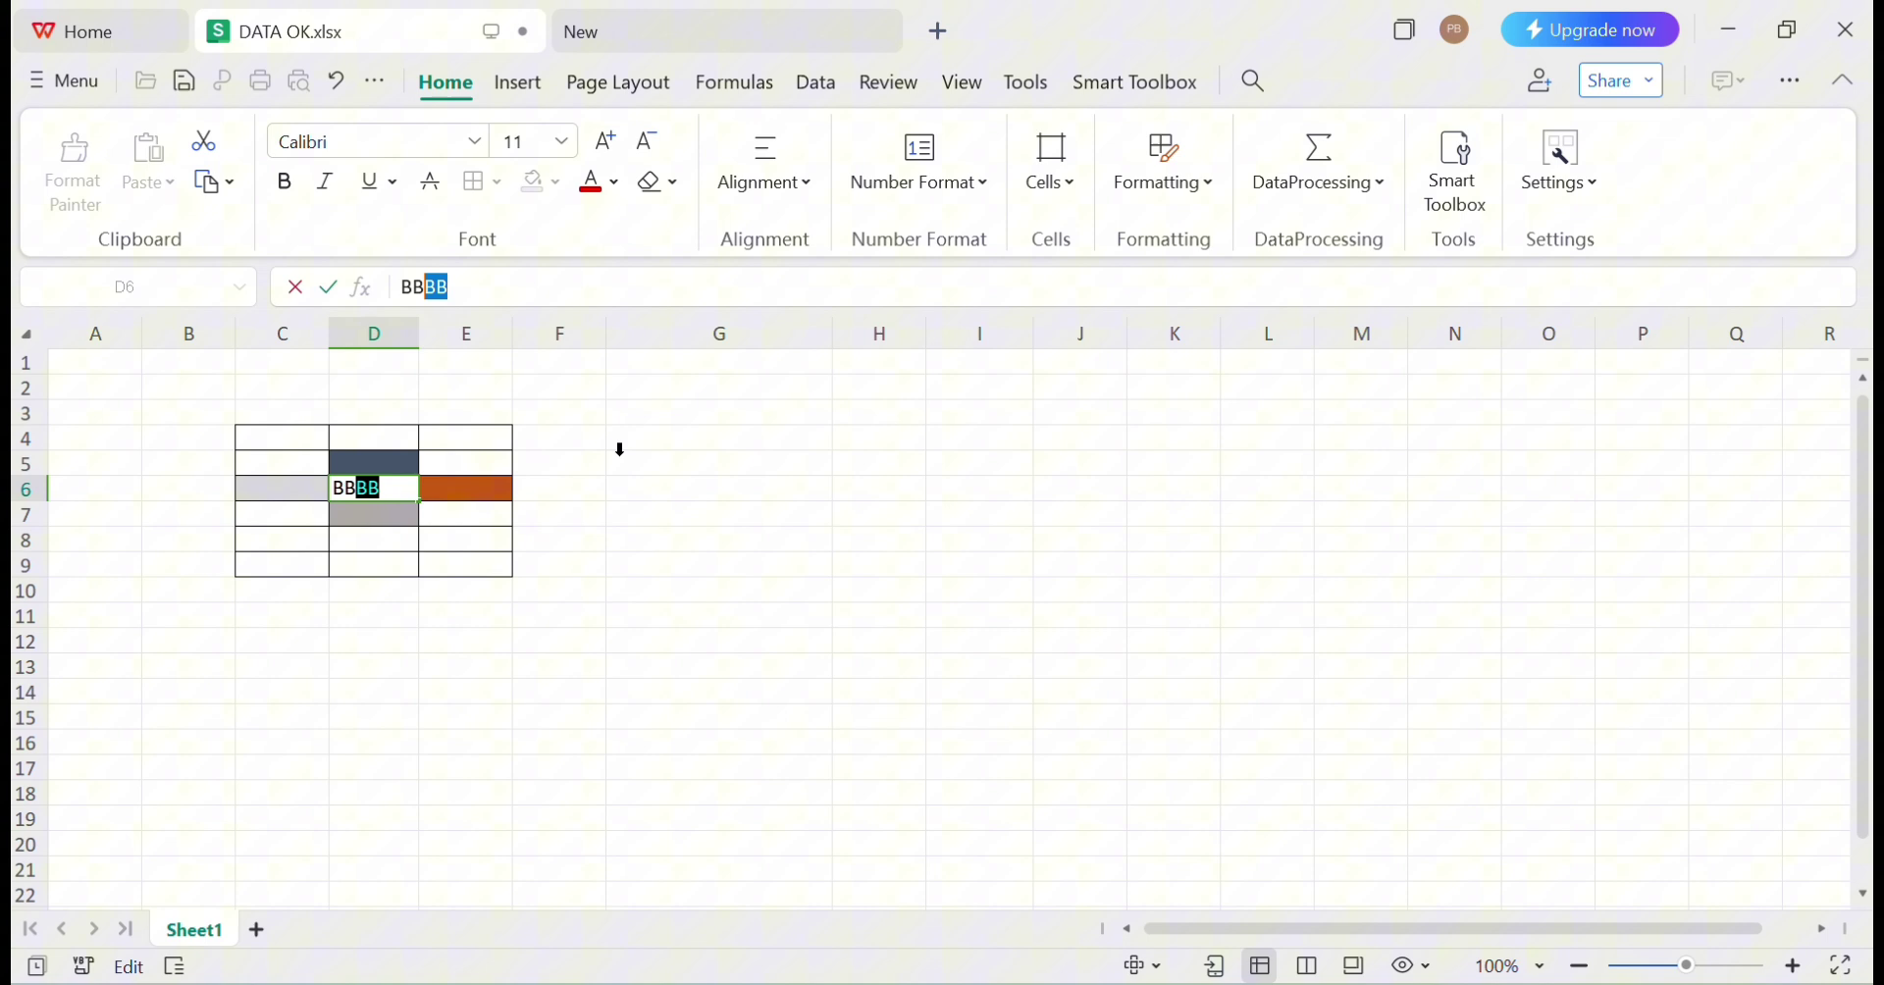
pyautogui.click(663, 530)
pyautogui.click(392, 487)
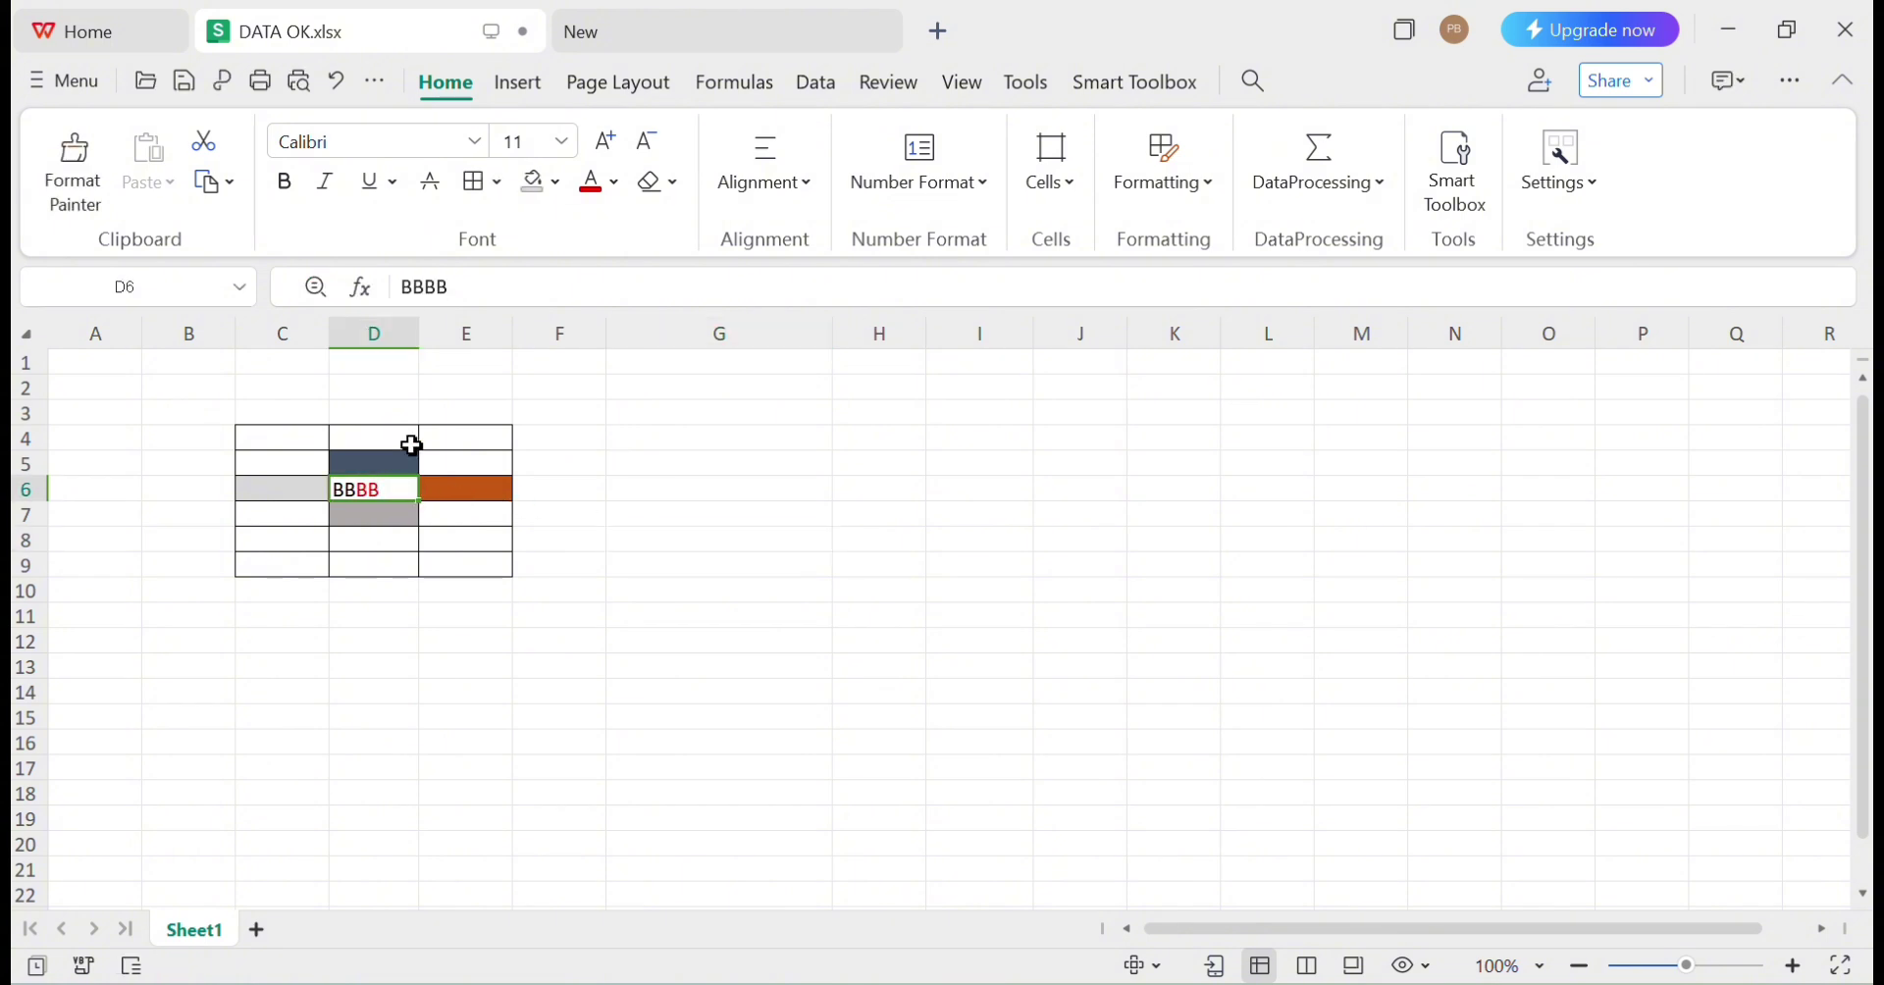
# Set the font size of the whole BBBB text in cell D6 to 24
pyautogui.click(671, 182)
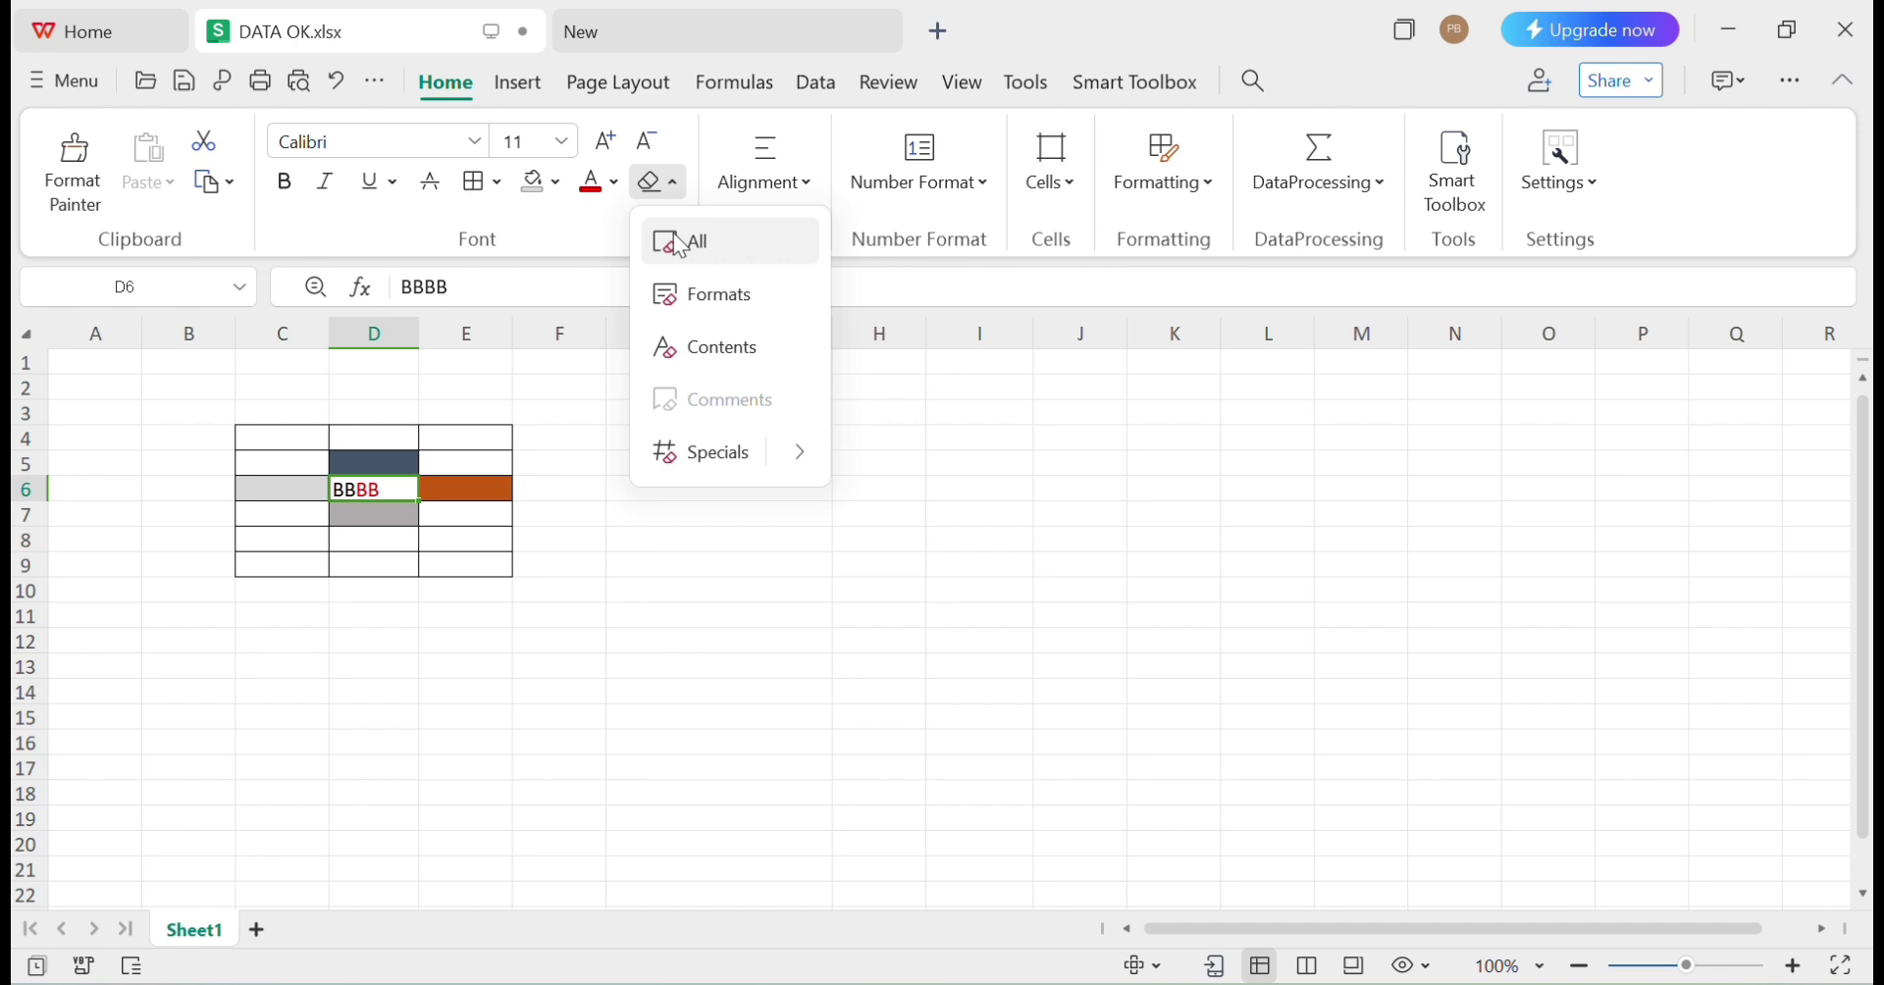
pyautogui.click(486, 293)
pyautogui.moveTo(483, 286); pyautogui.dragTo(364, 286)
pyautogui.click(612, 145)
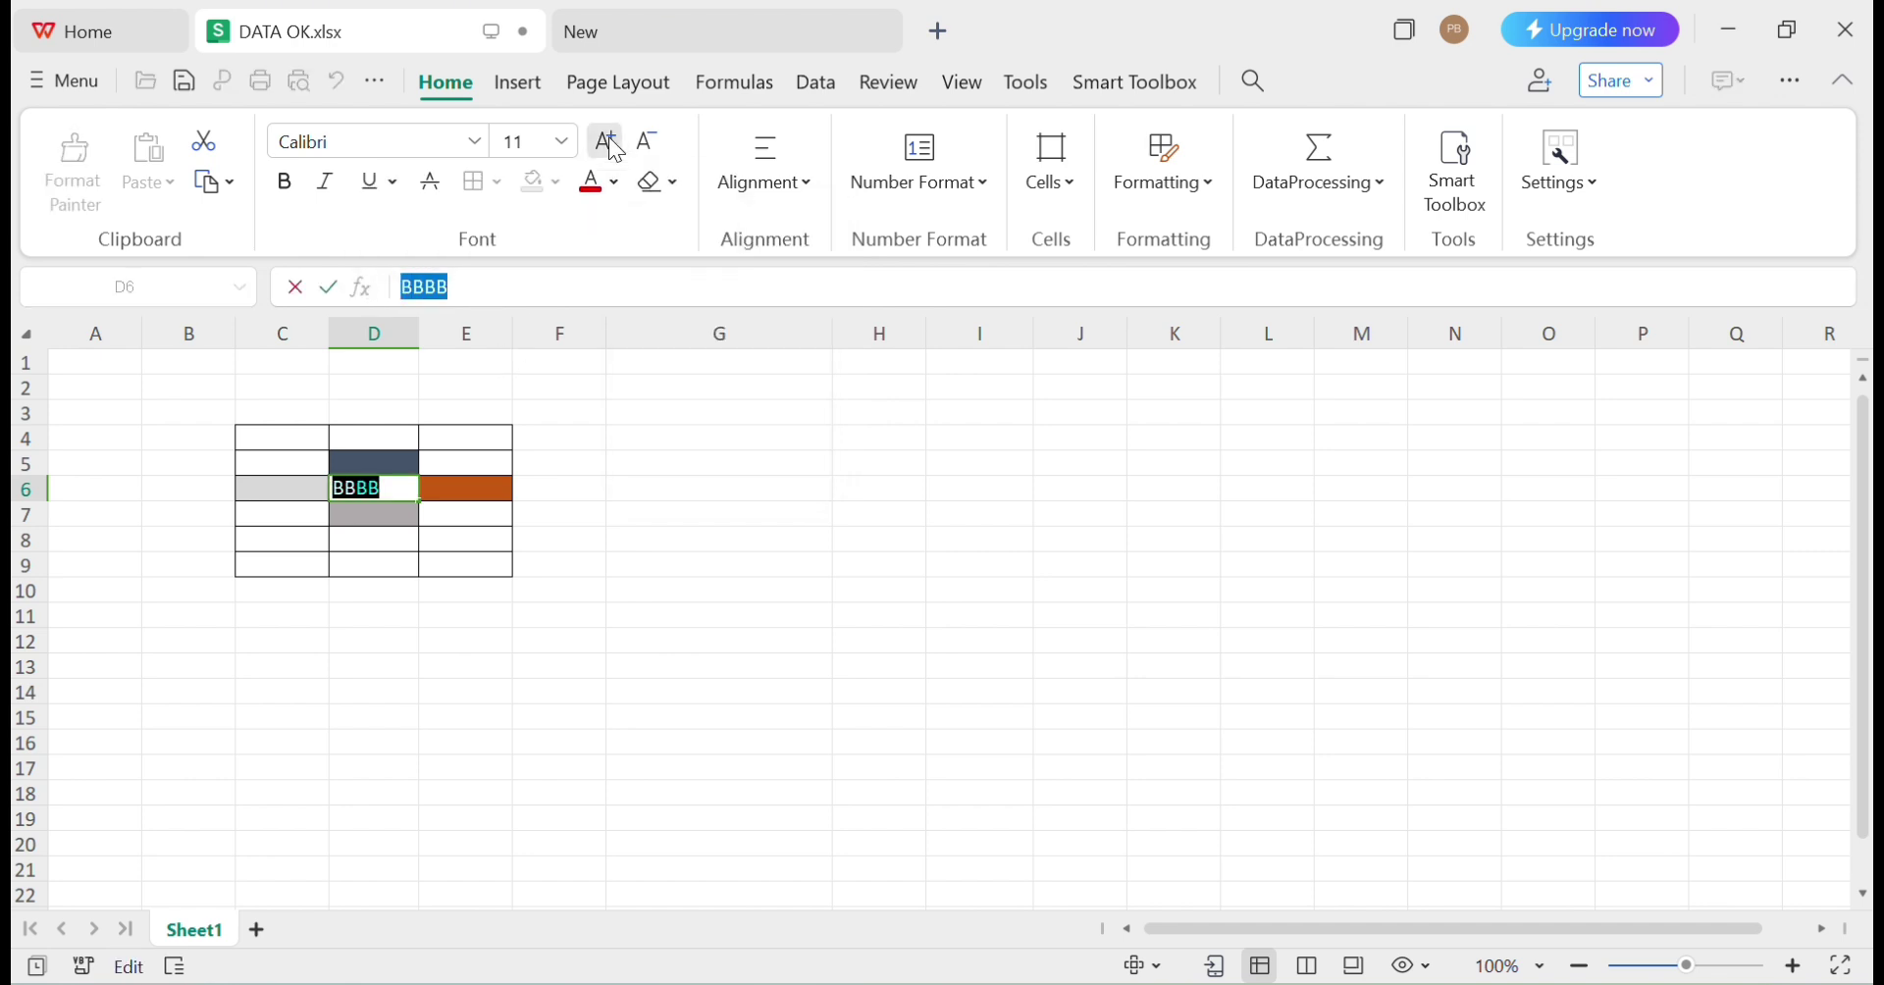
pyautogui.click(563, 142)
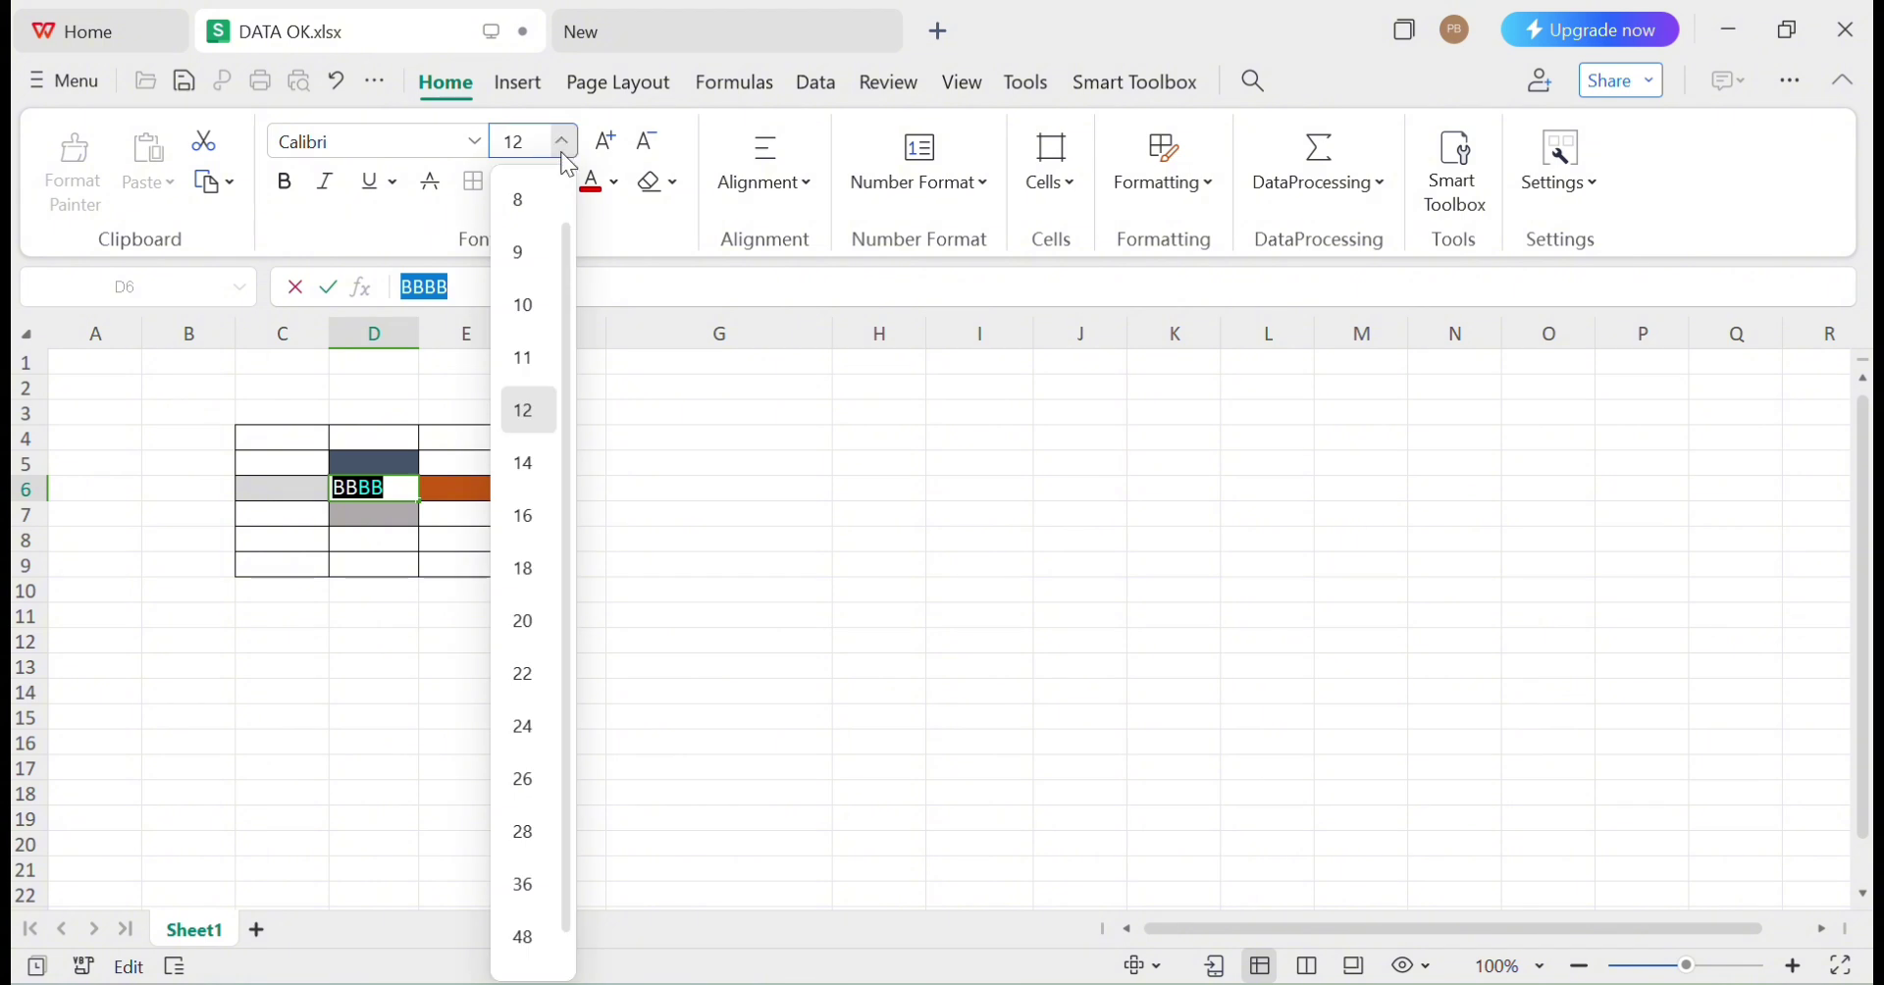
pyautogui.click(529, 726)
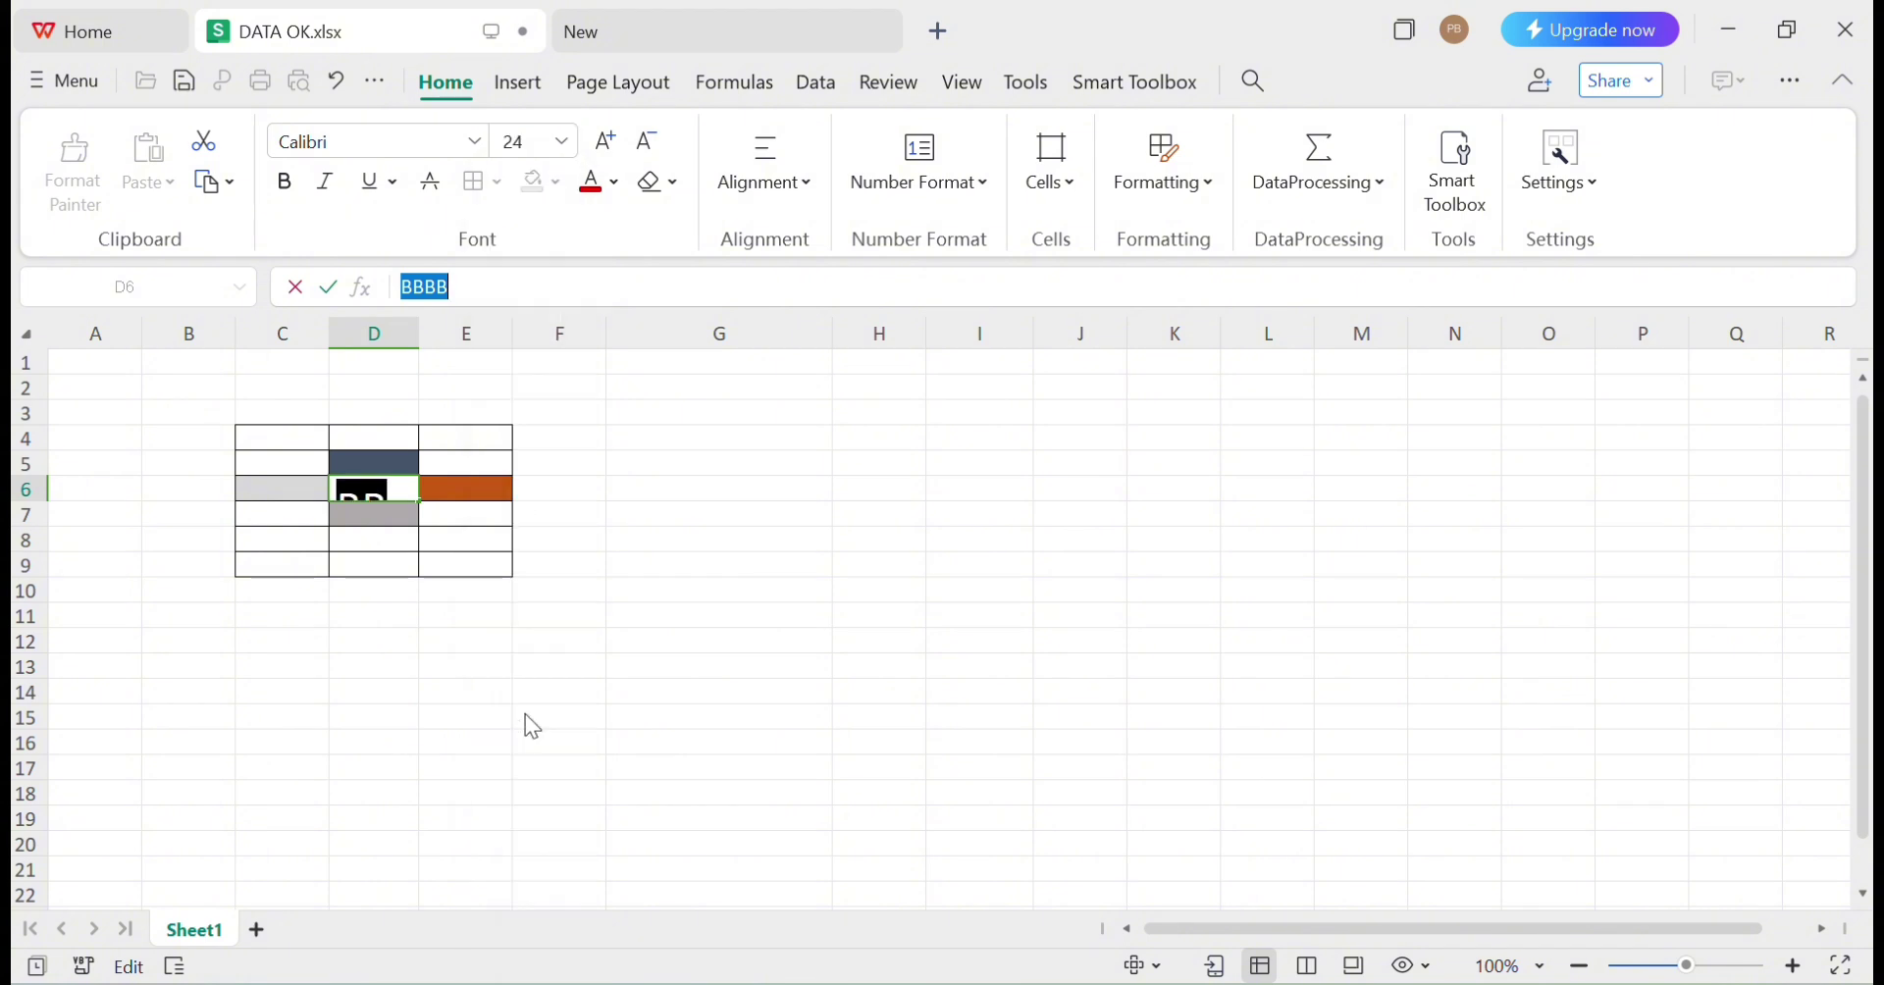
pyautogui.click(580, 521)
# Widen column D and increase the height of row 6 so the enlarged BBBB text fits
pyautogui.moveTo(421, 336); pyautogui.dragTo(543, 343)
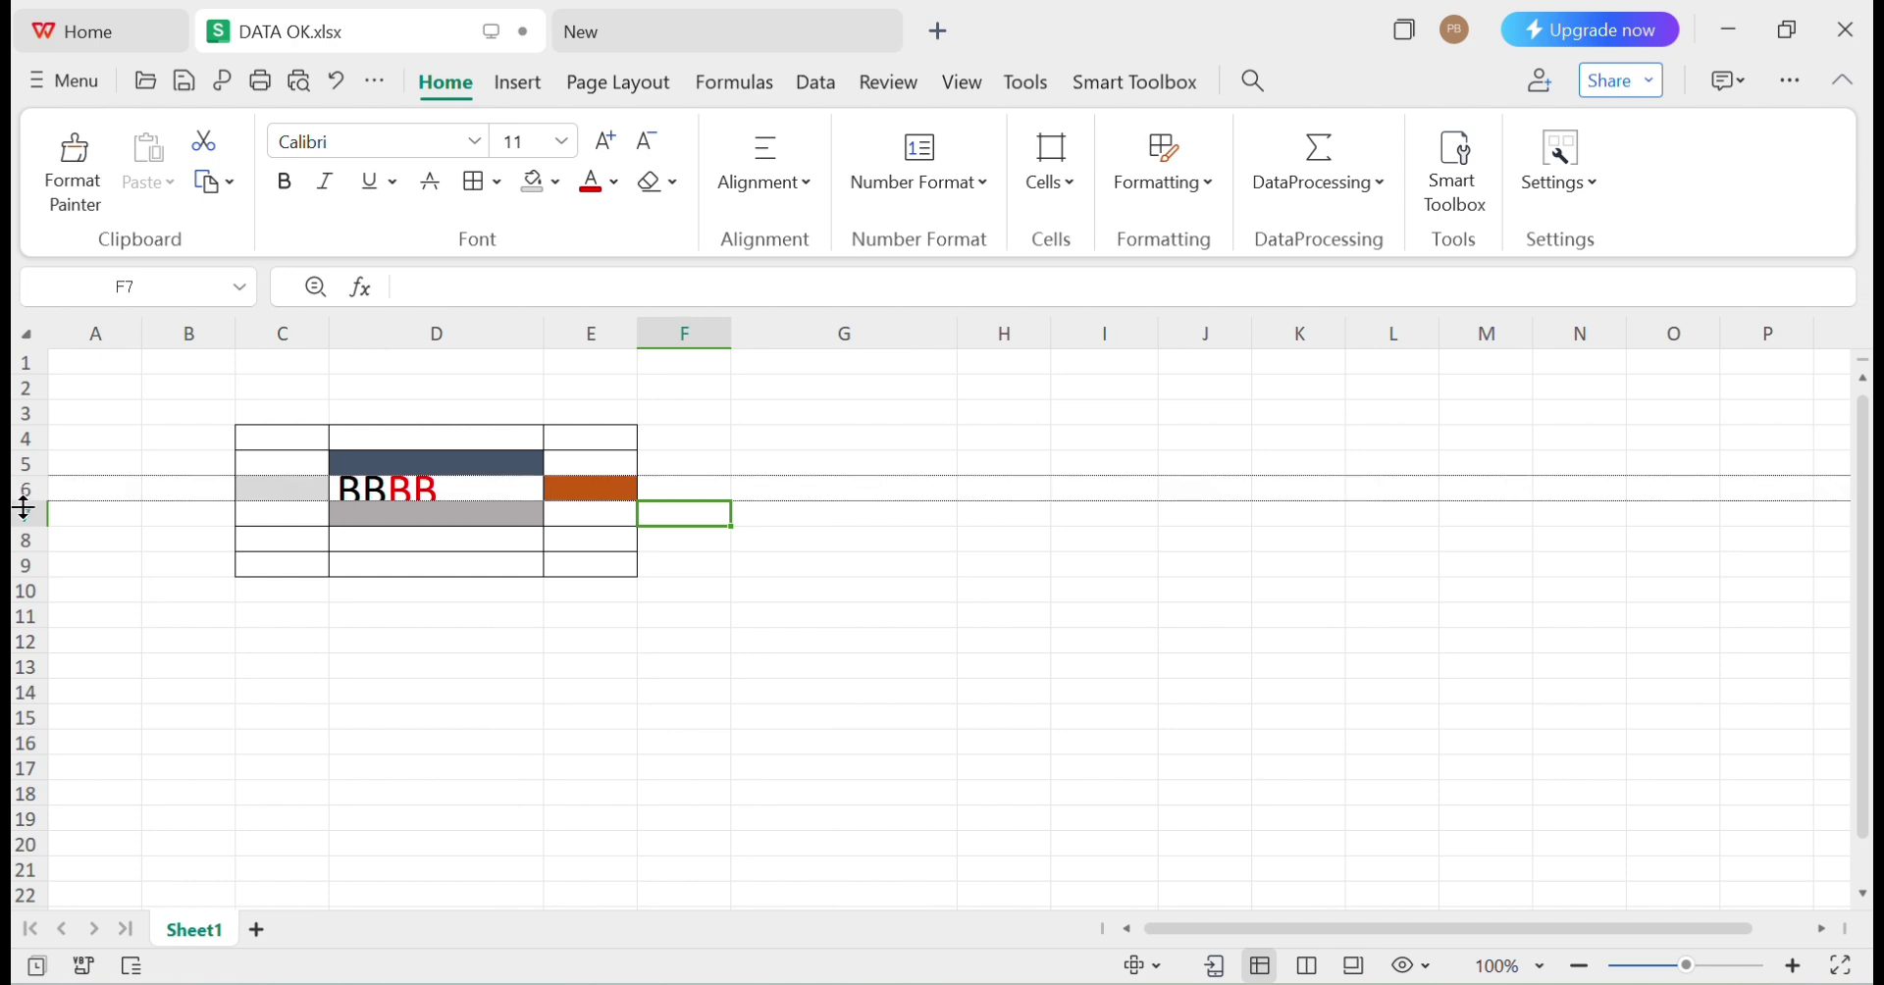
pyautogui.moveTo(25, 500); pyautogui.dragTo(21, 572)
pyautogui.click(488, 572)
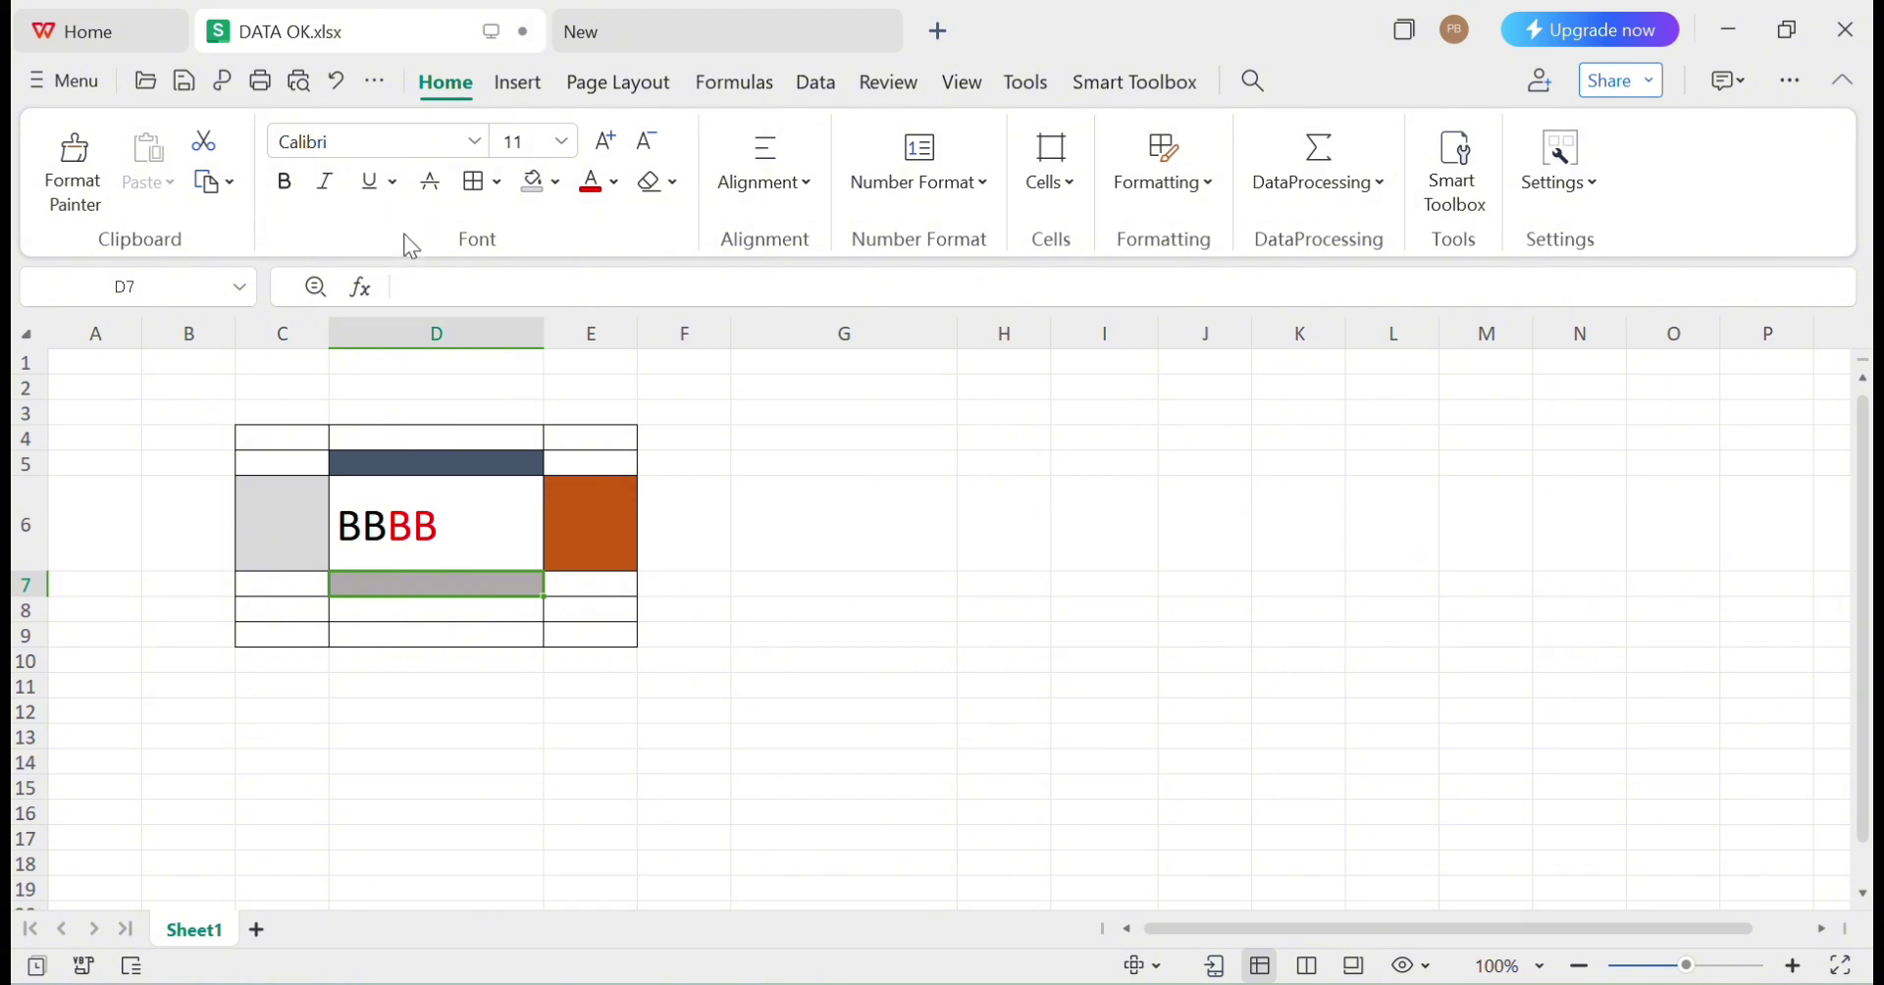
# Apply the Arial Black font to BBBB in cell D6, followed by Verdana
pyautogui.click(398, 483)
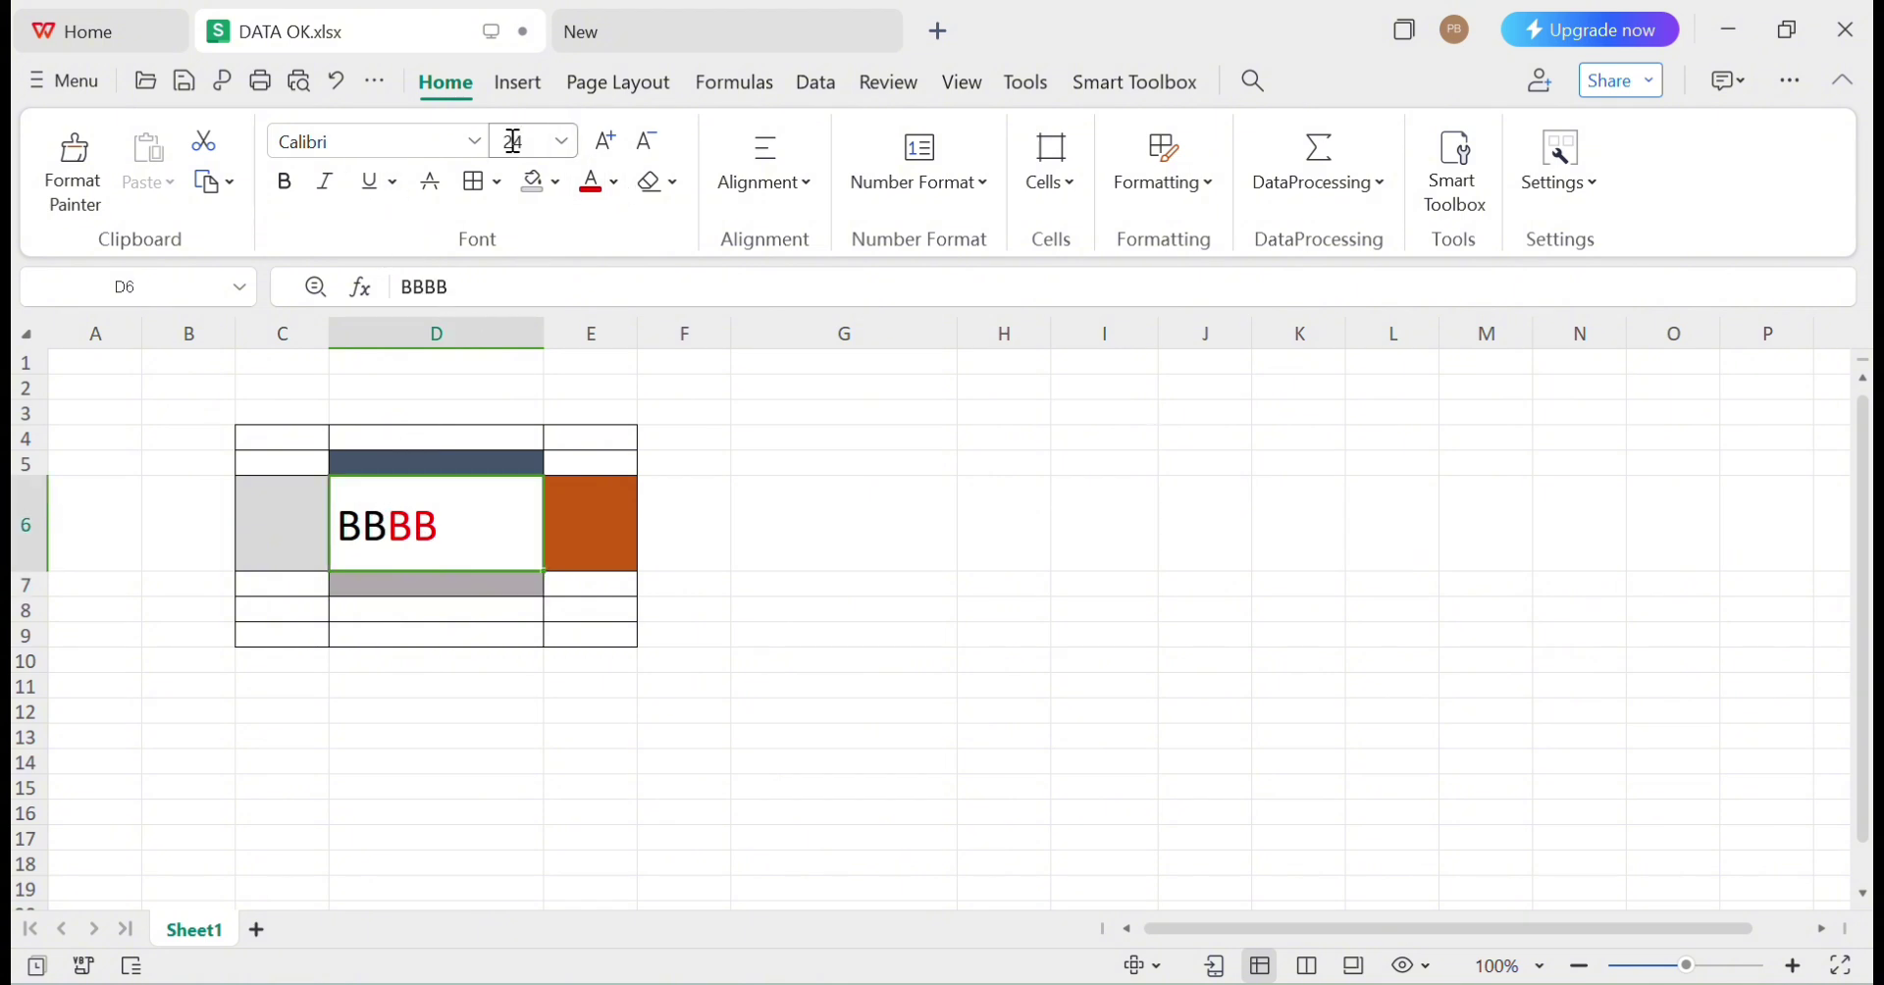
pyautogui.click(477, 146)
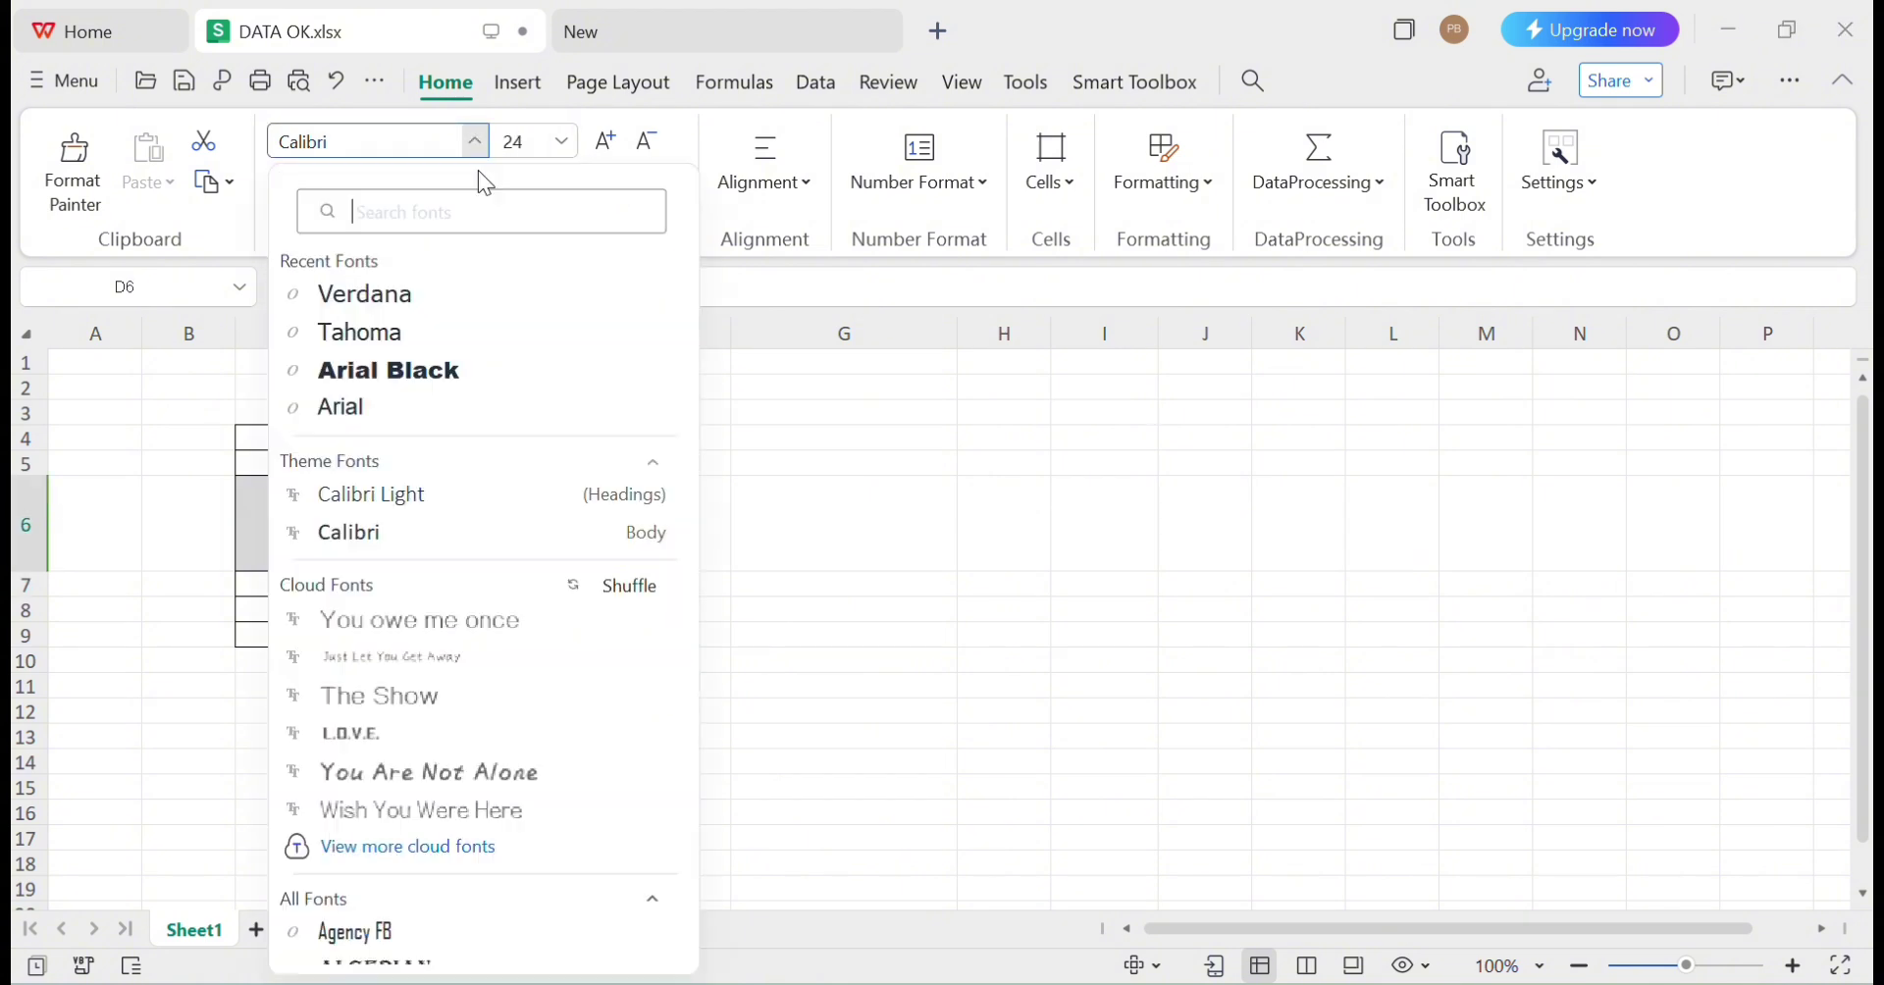
pyautogui.click(443, 372)
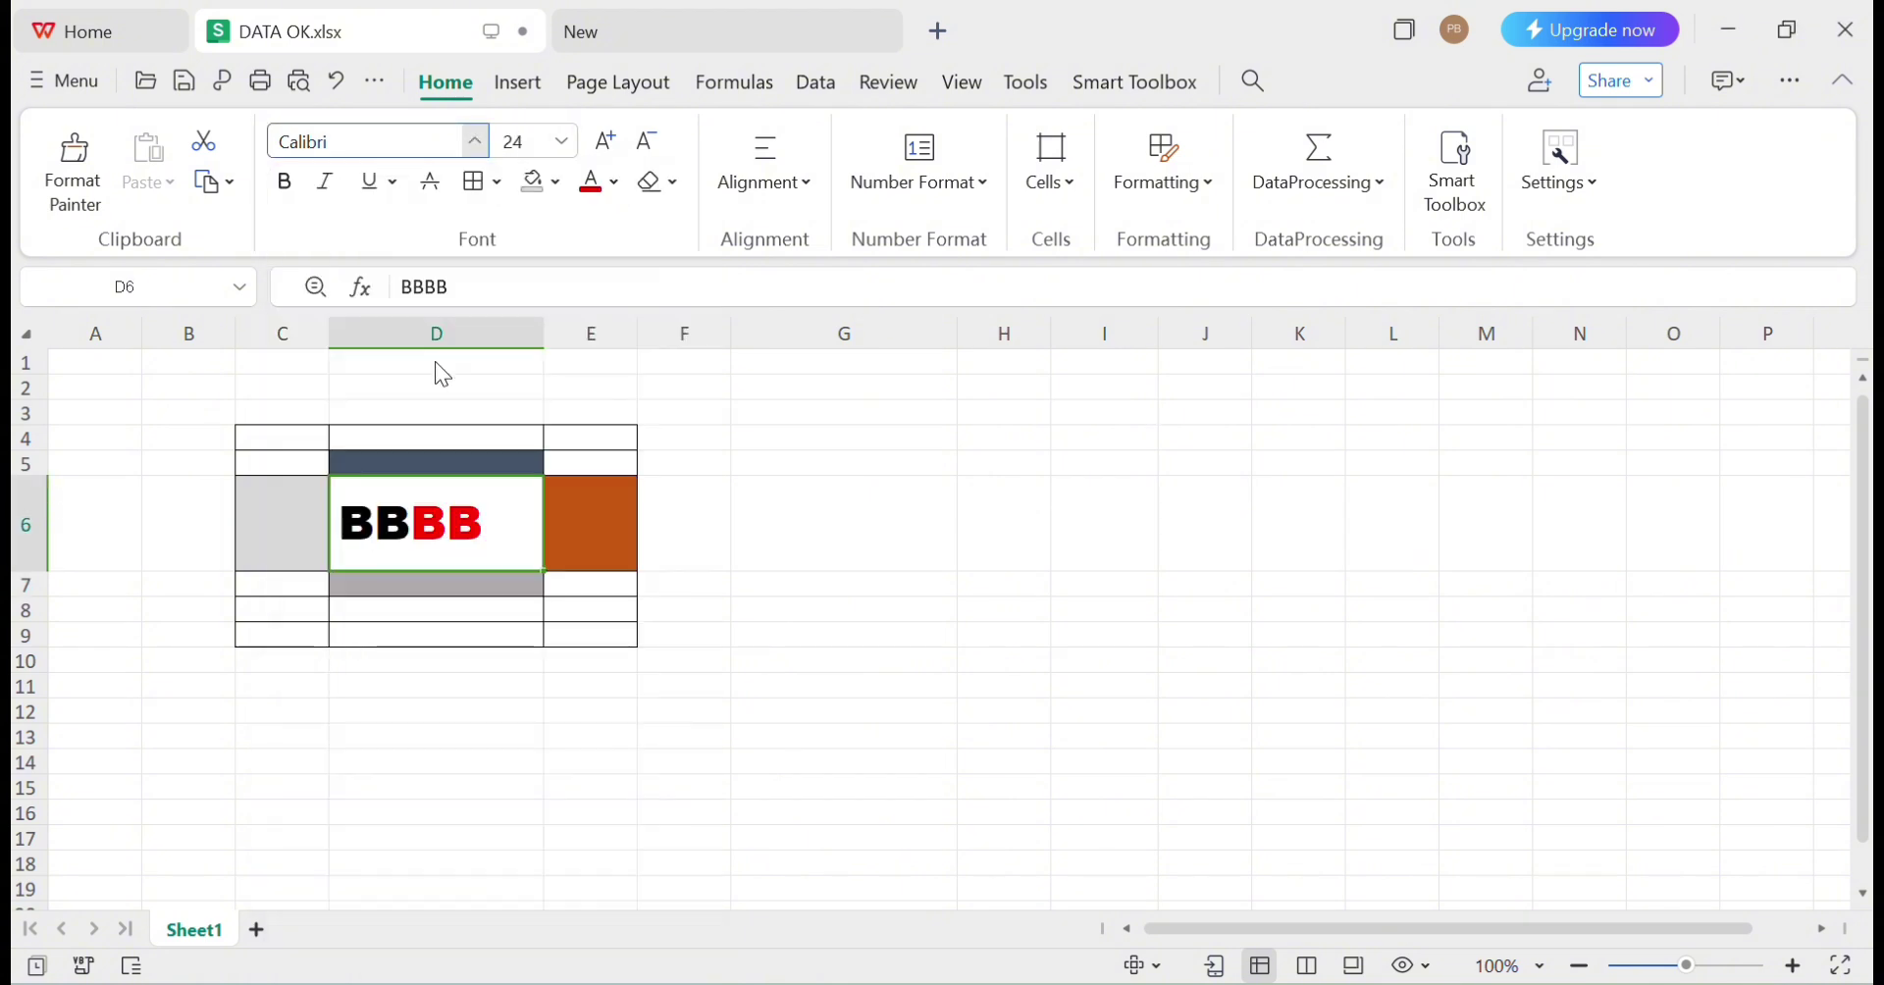
pyautogui.click(475, 143)
pyautogui.click(404, 296)
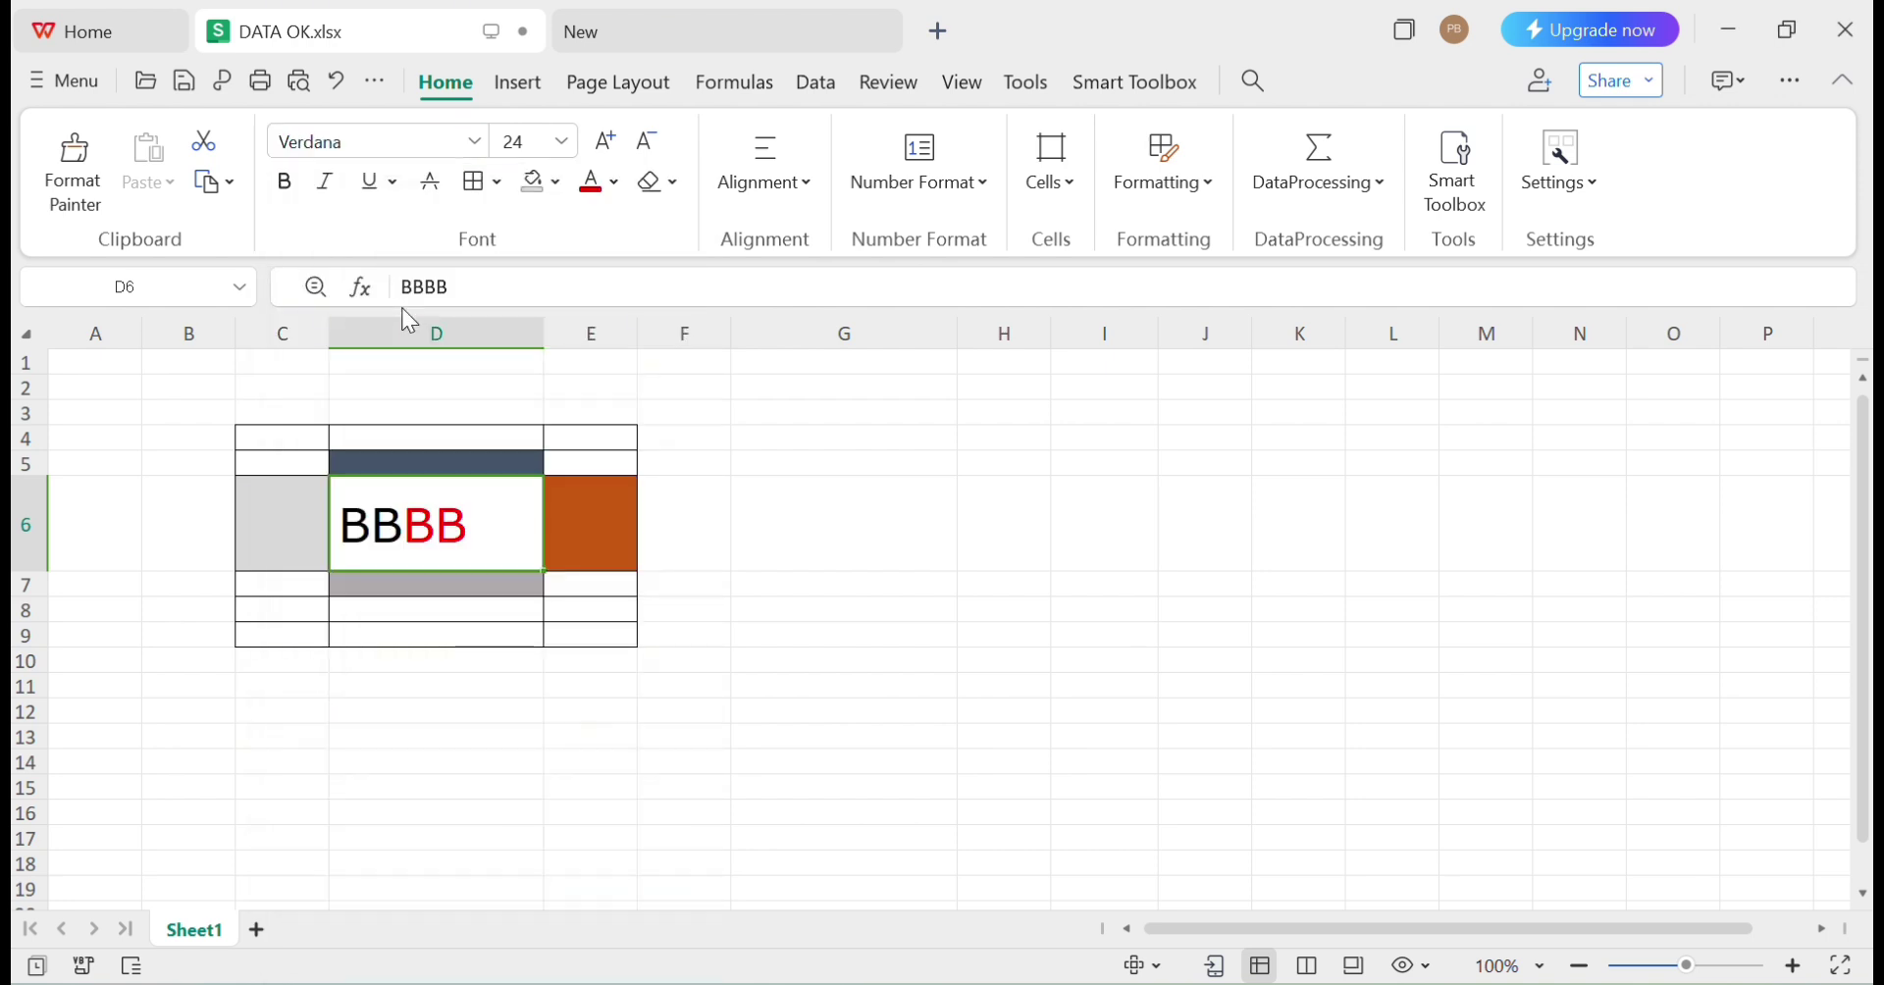
# Try to apply the cloud font You Are Not Alone to cell D6 and dismiss the WPS Pro offers
pyautogui.click(481, 147)
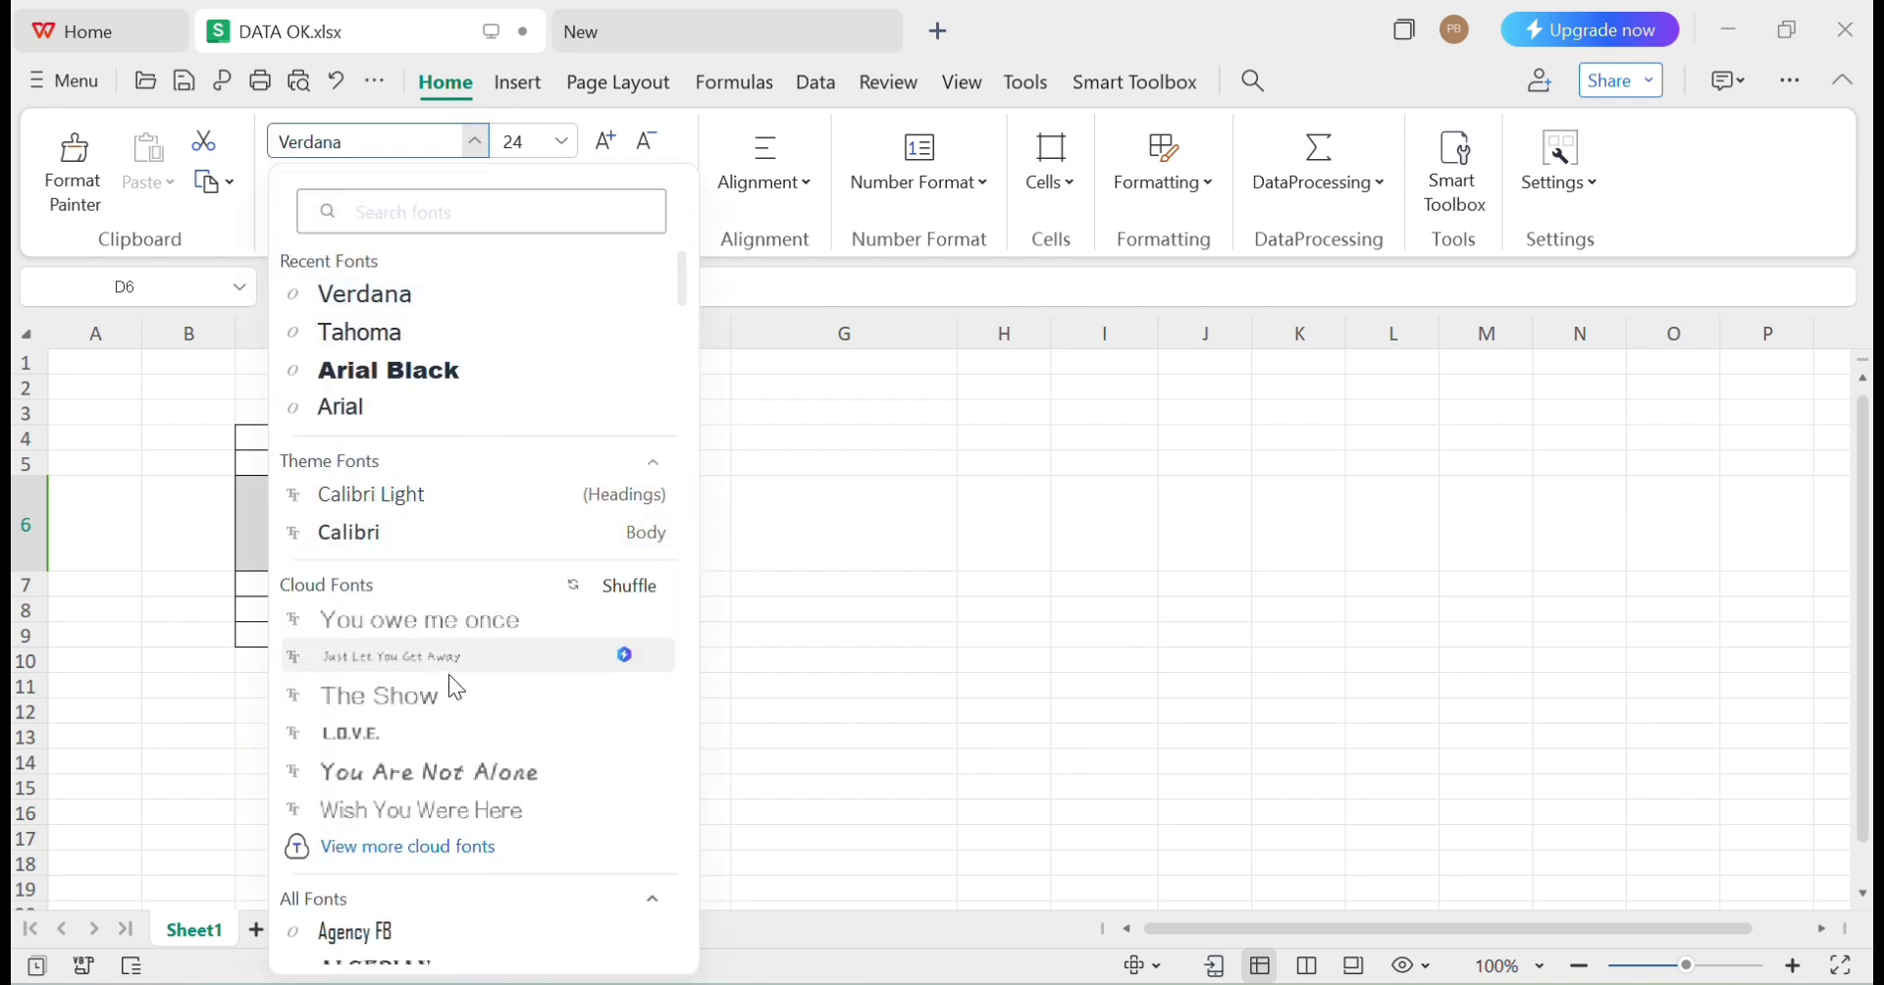
pyautogui.click(428, 780)
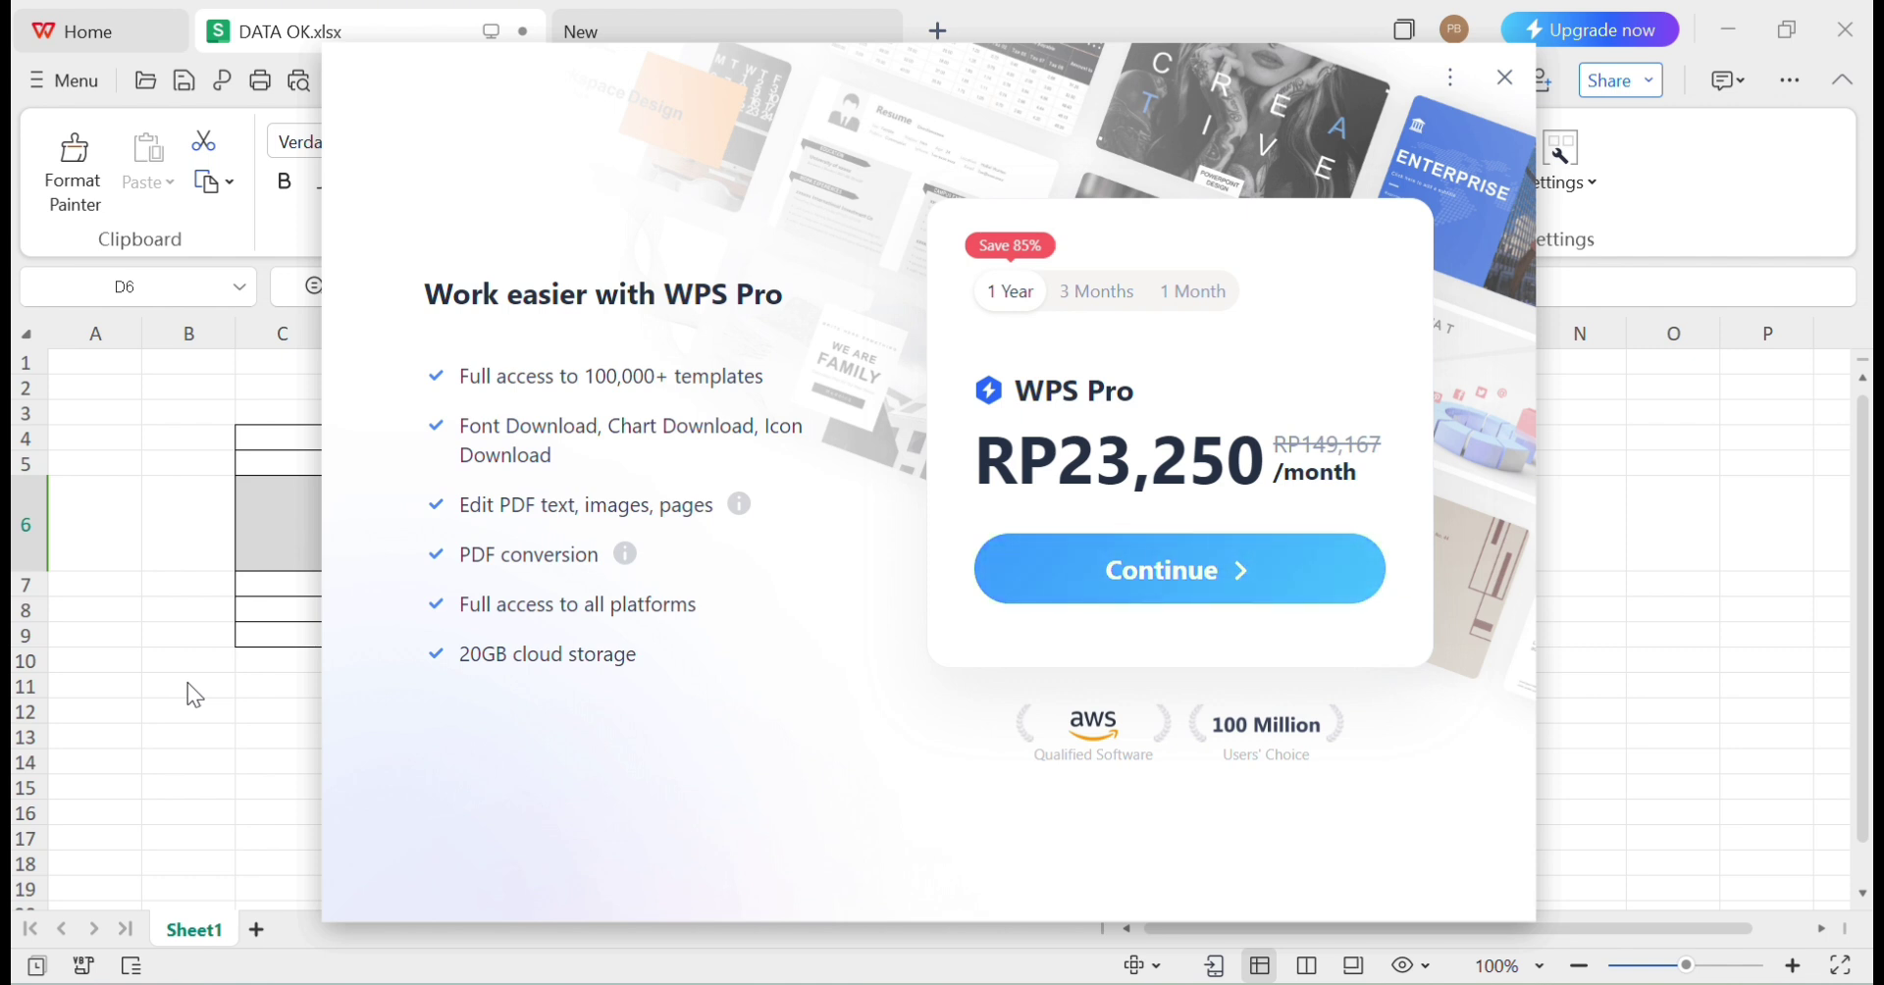
pyautogui.click(1503, 86)
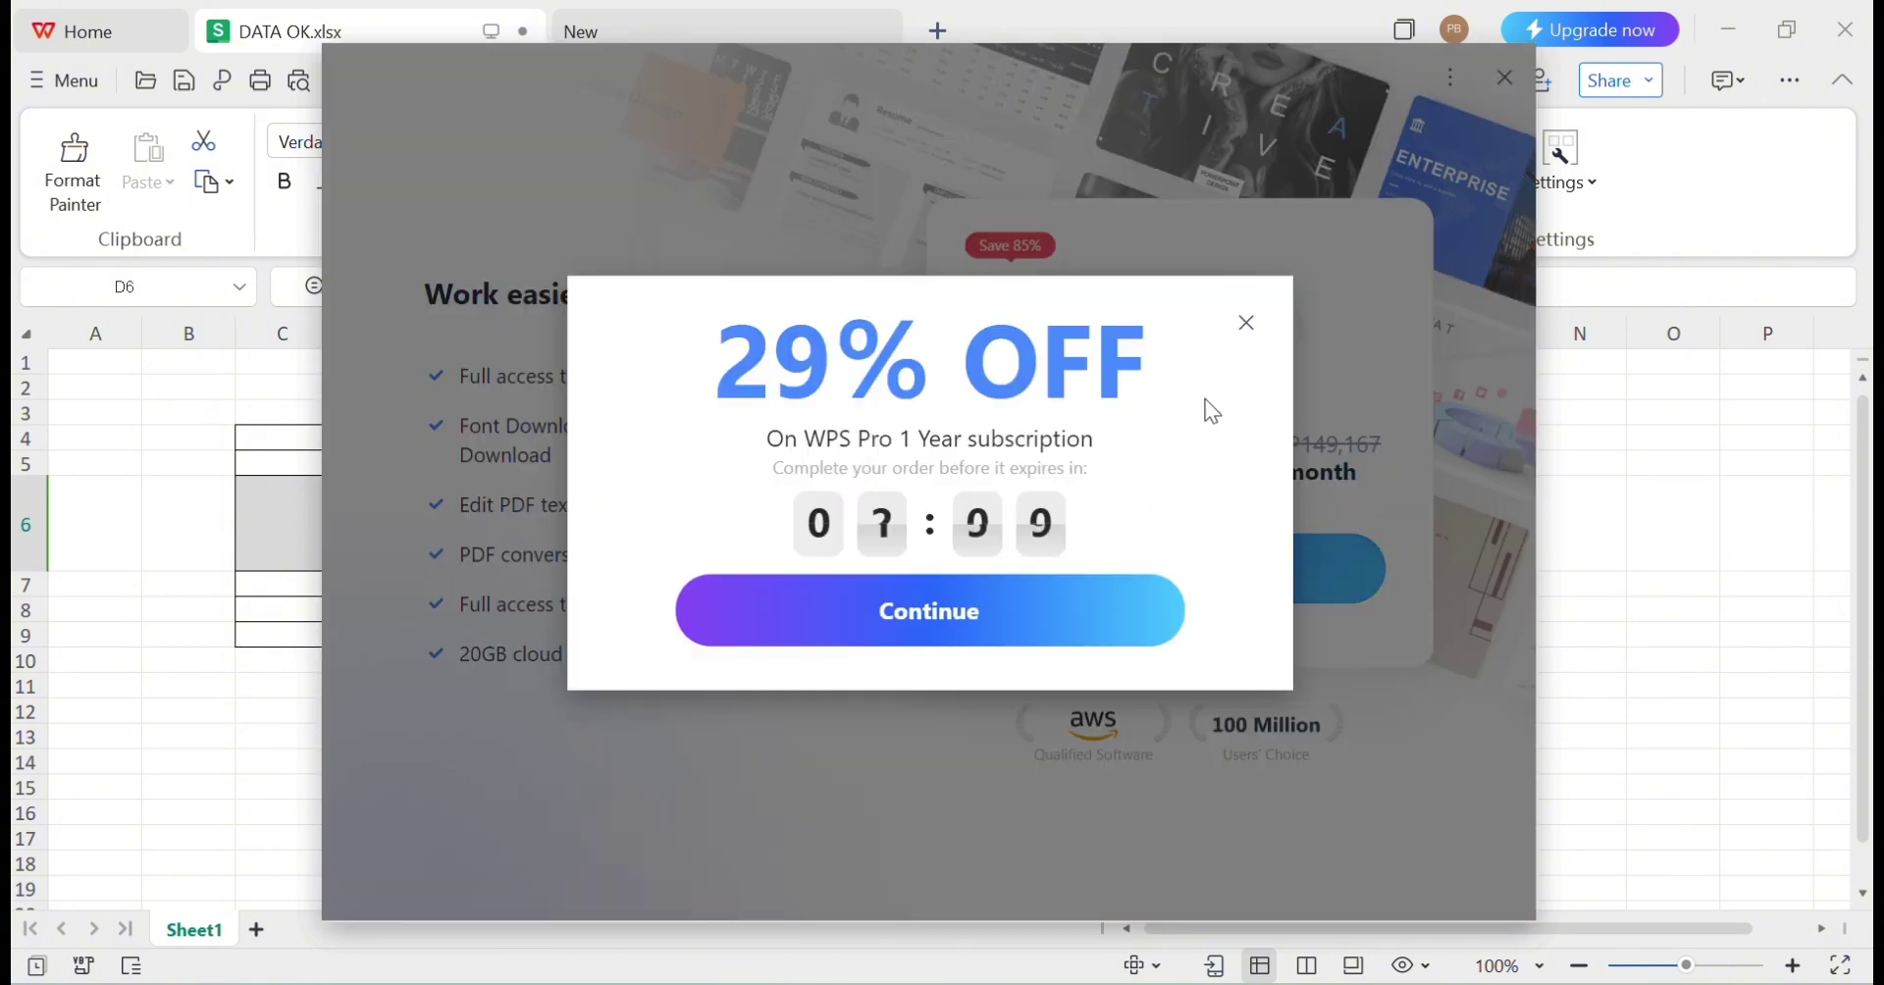
pyautogui.click(1245, 331)
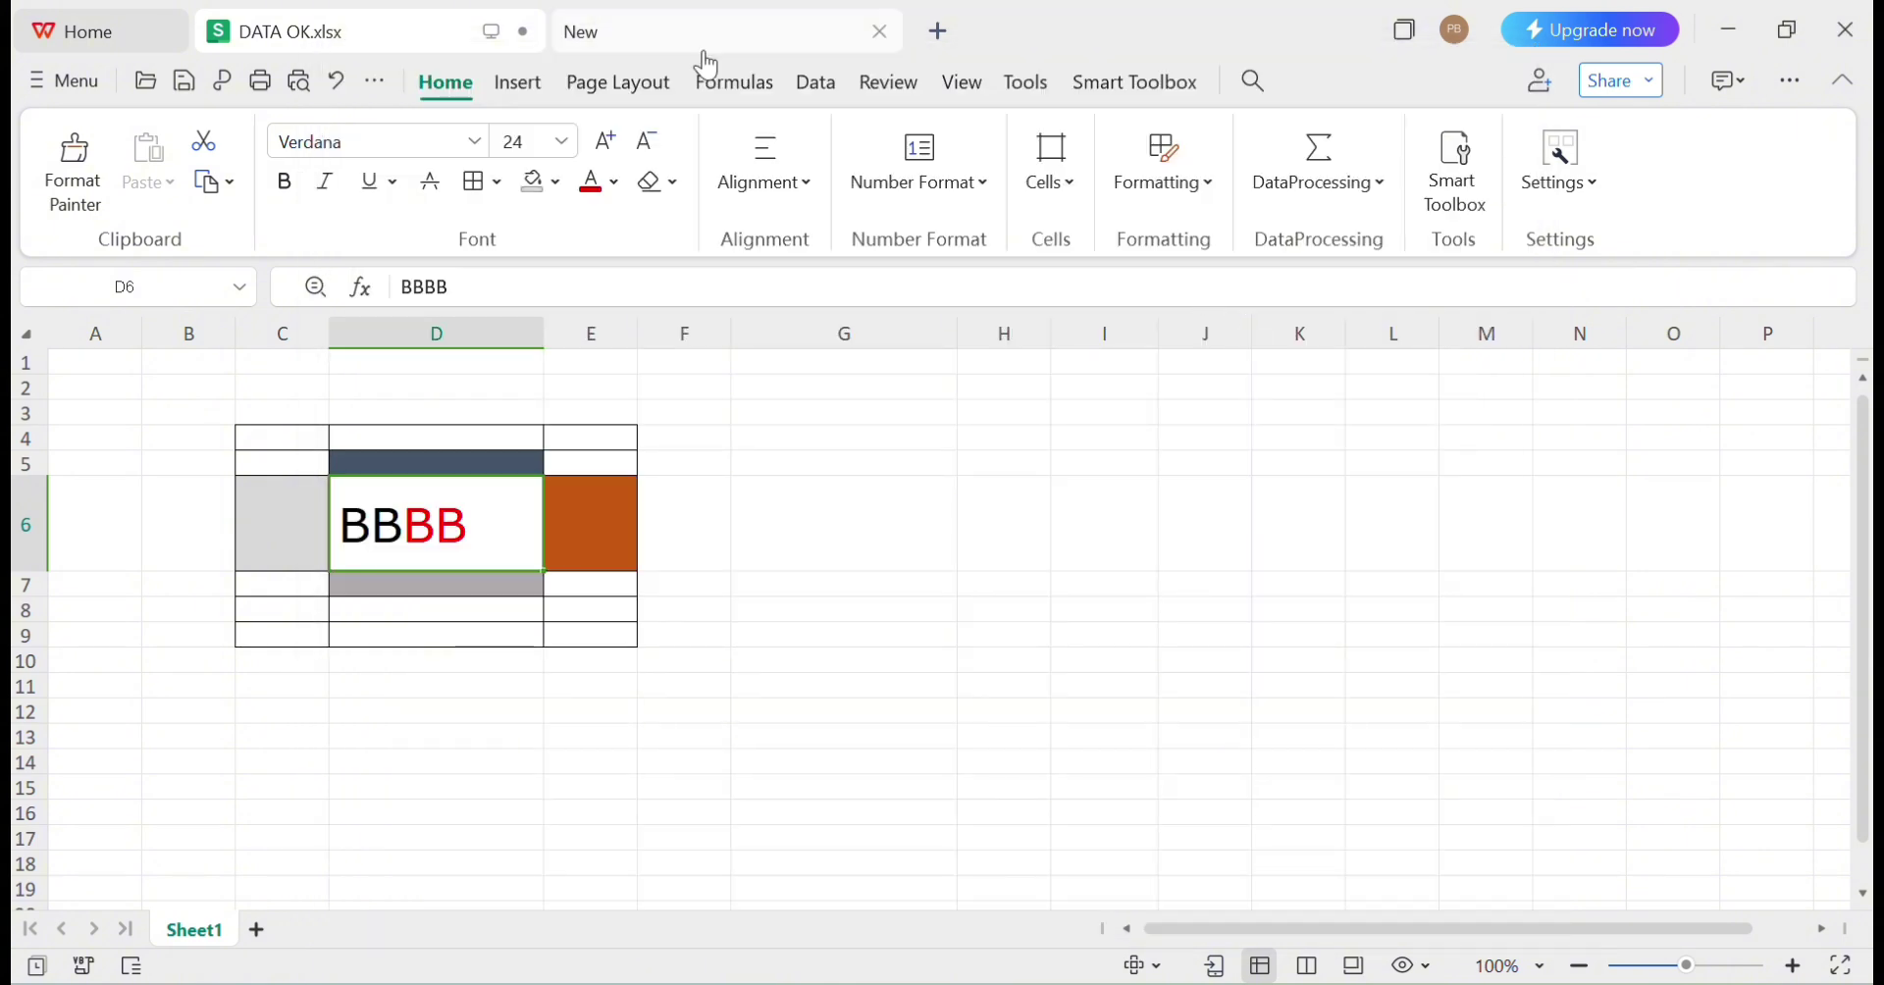
# Search the fonts for TIME and apply Times New Roman to BBBB in cell D6
pyautogui.click(476, 143)
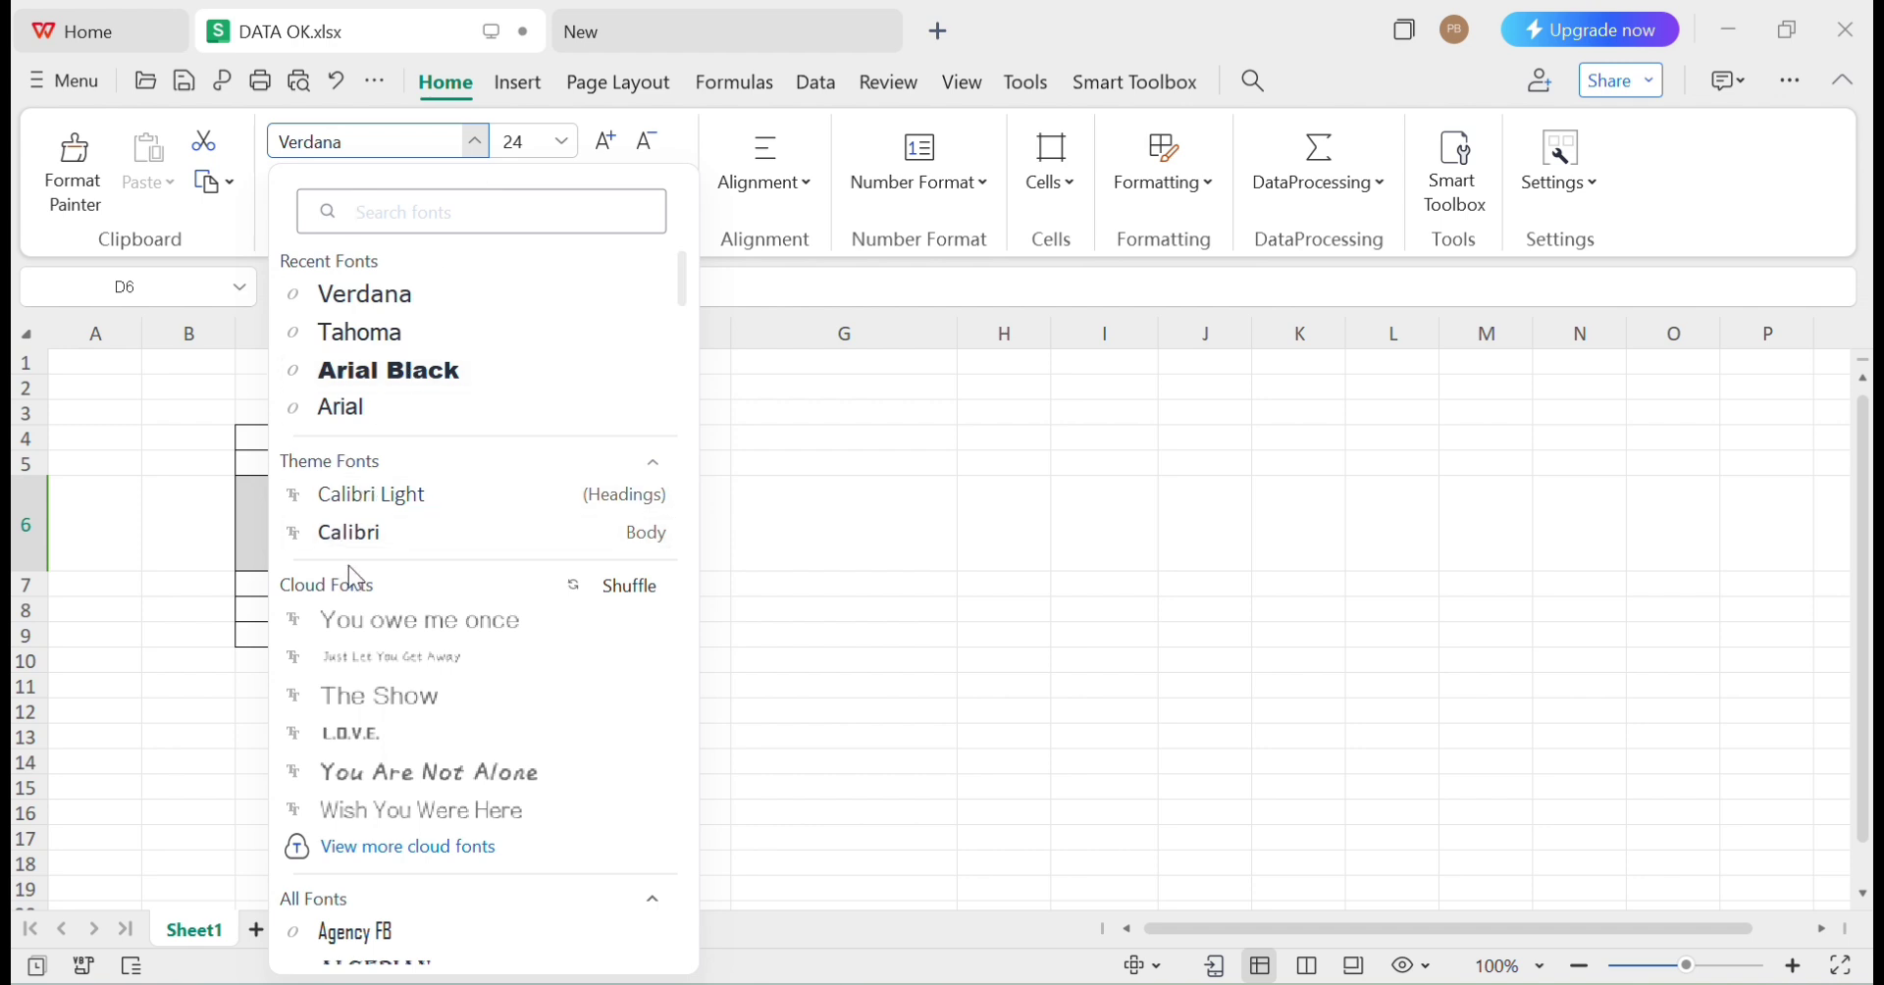
pyautogui.click(479, 215)
pyautogui.write('T')
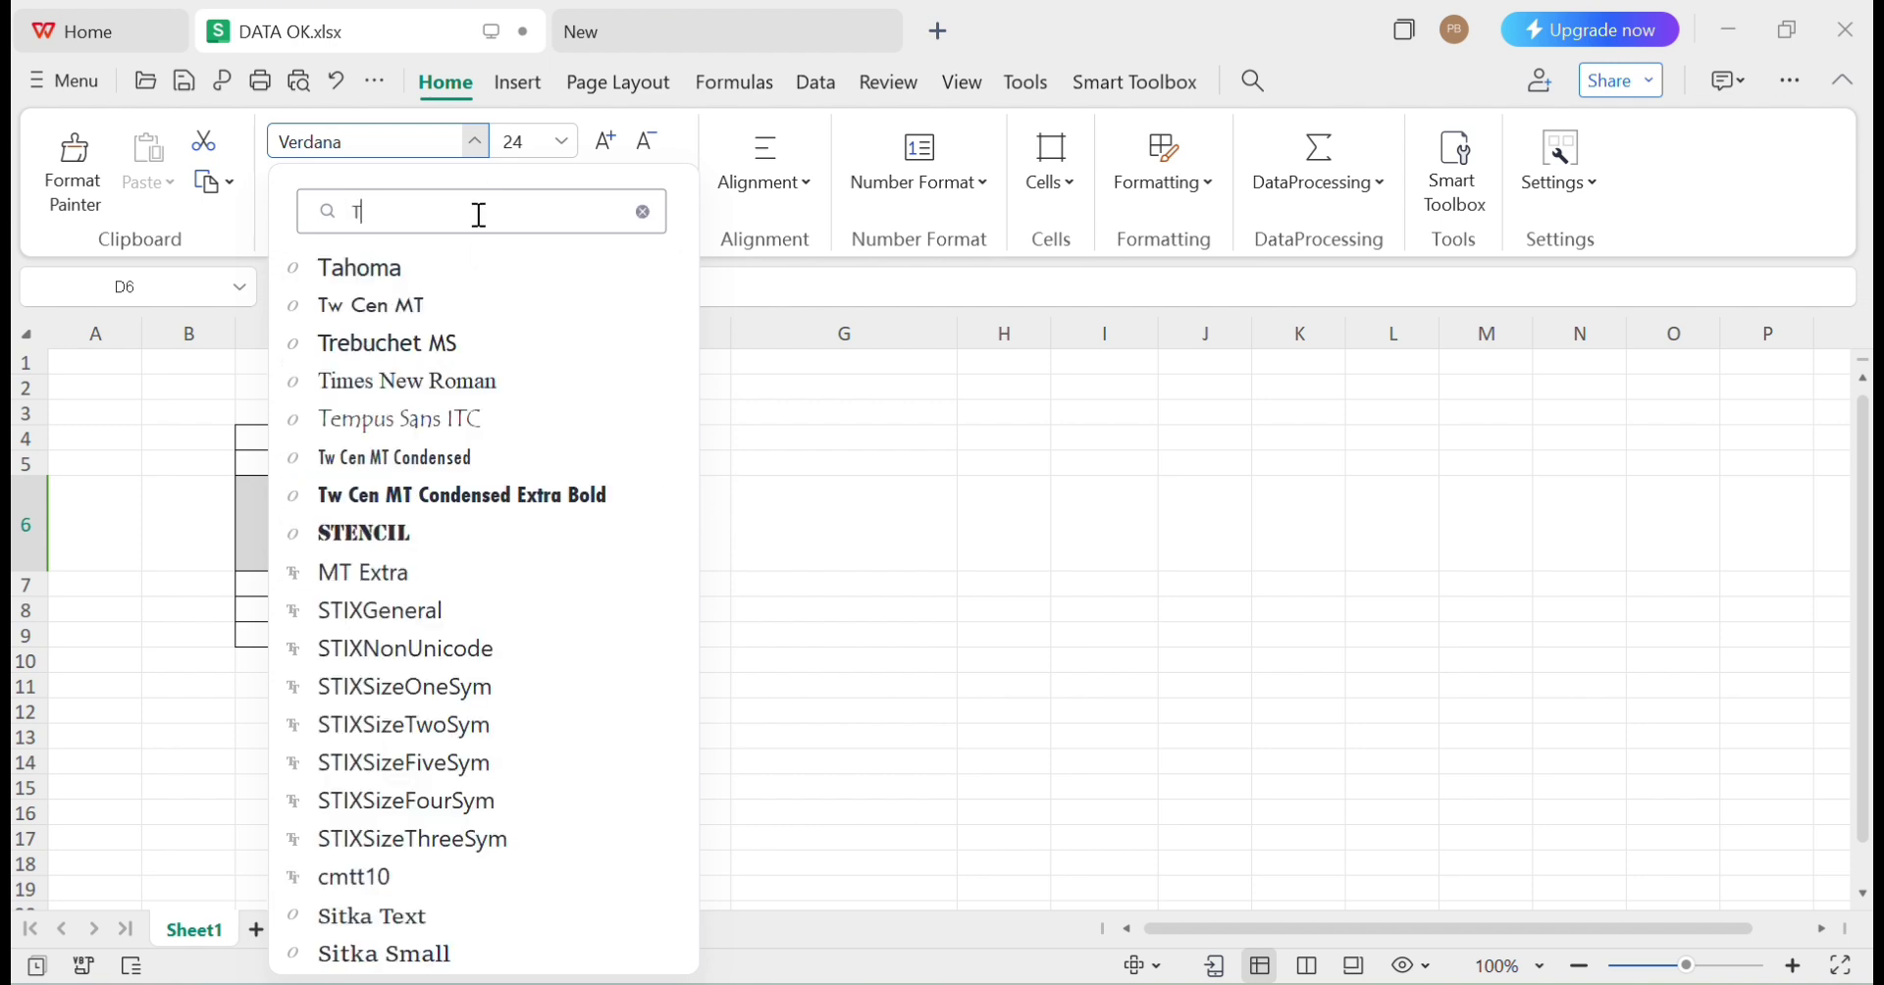
pyautogui.write('ime')
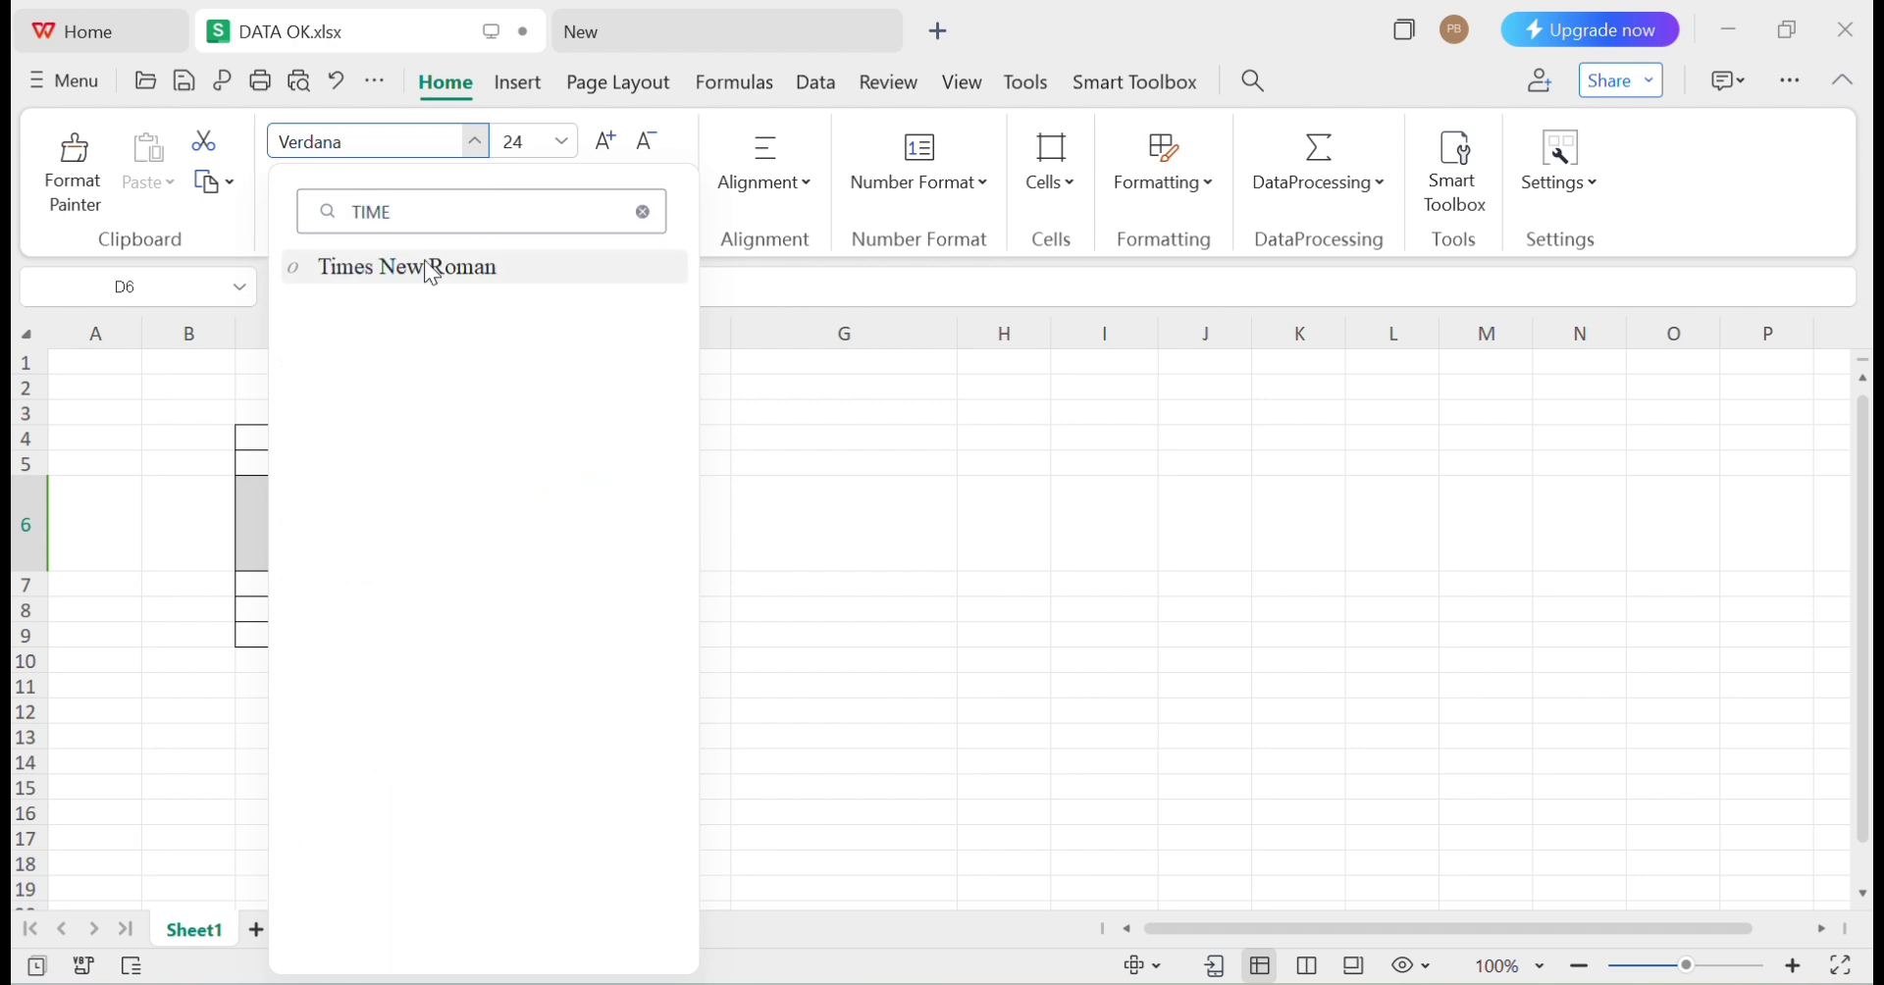
pyautogui.click(433, 267)
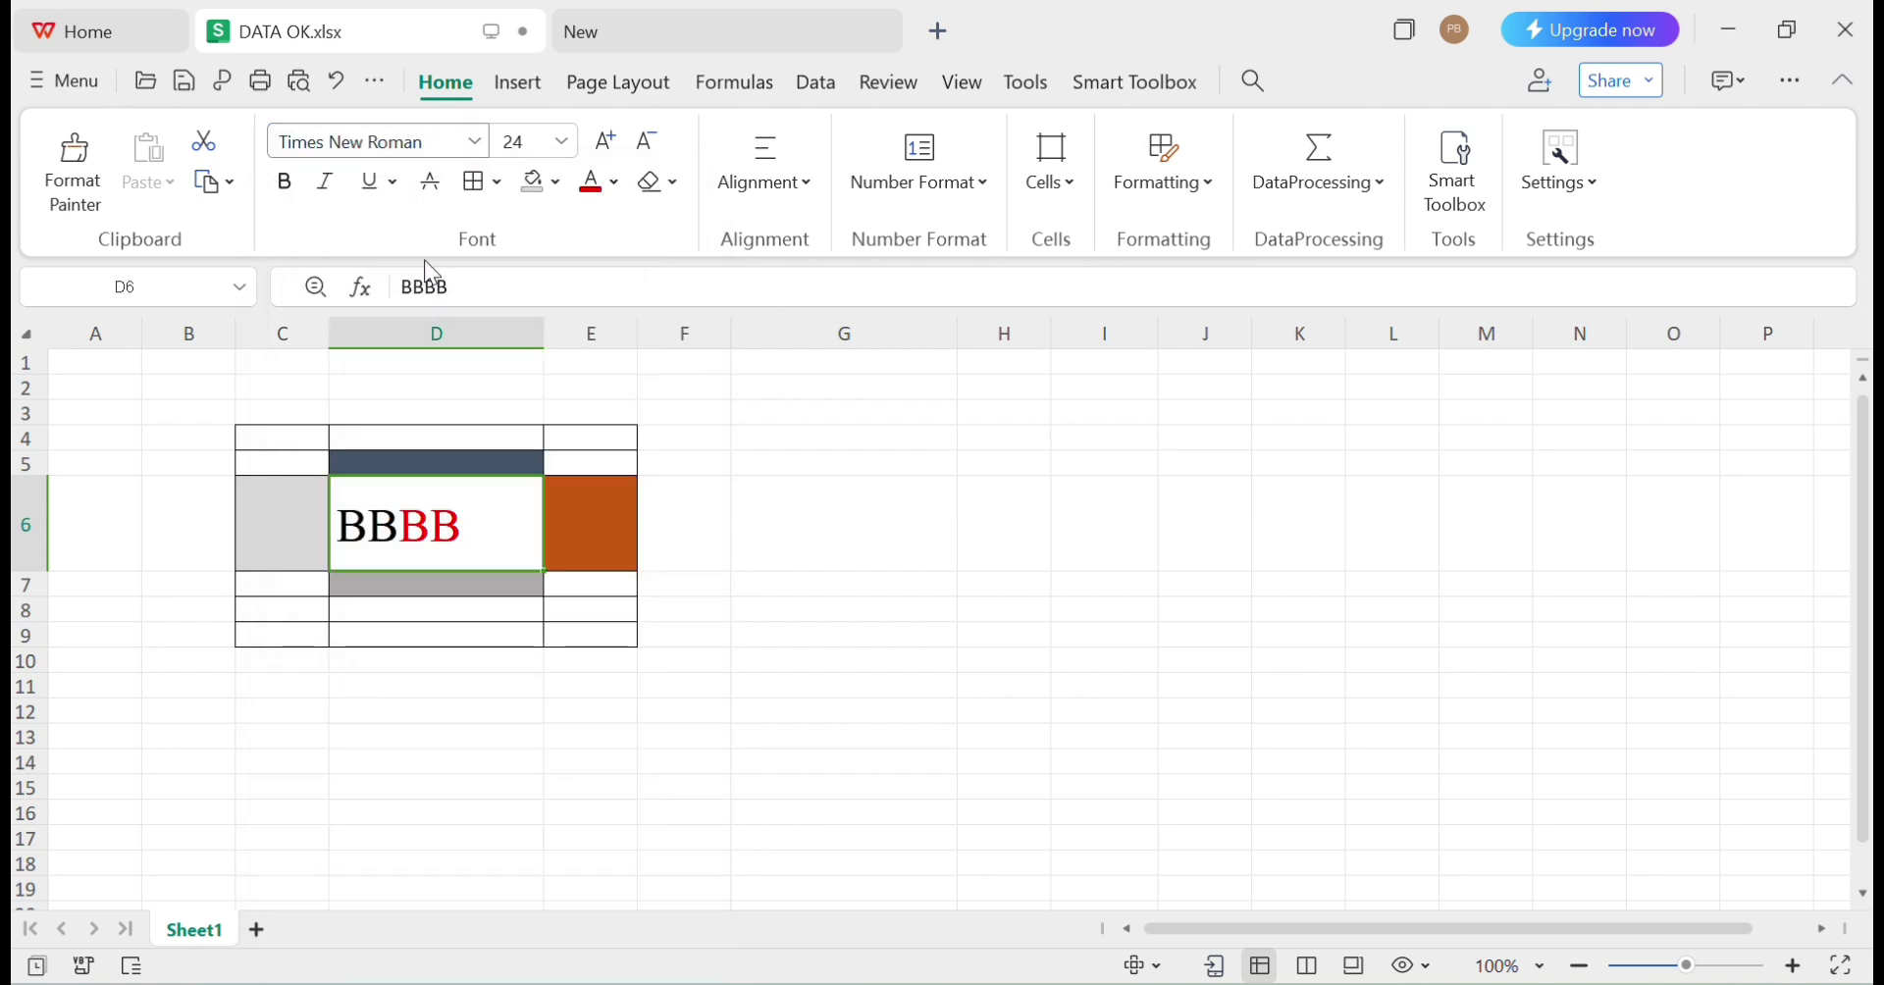
# Decrease the font size of BBBB in cell D6 stepwise to 18
pyautogui.click(652, 152)
pyautogui.click(652, 152)
pyautogui.click(652, 152)
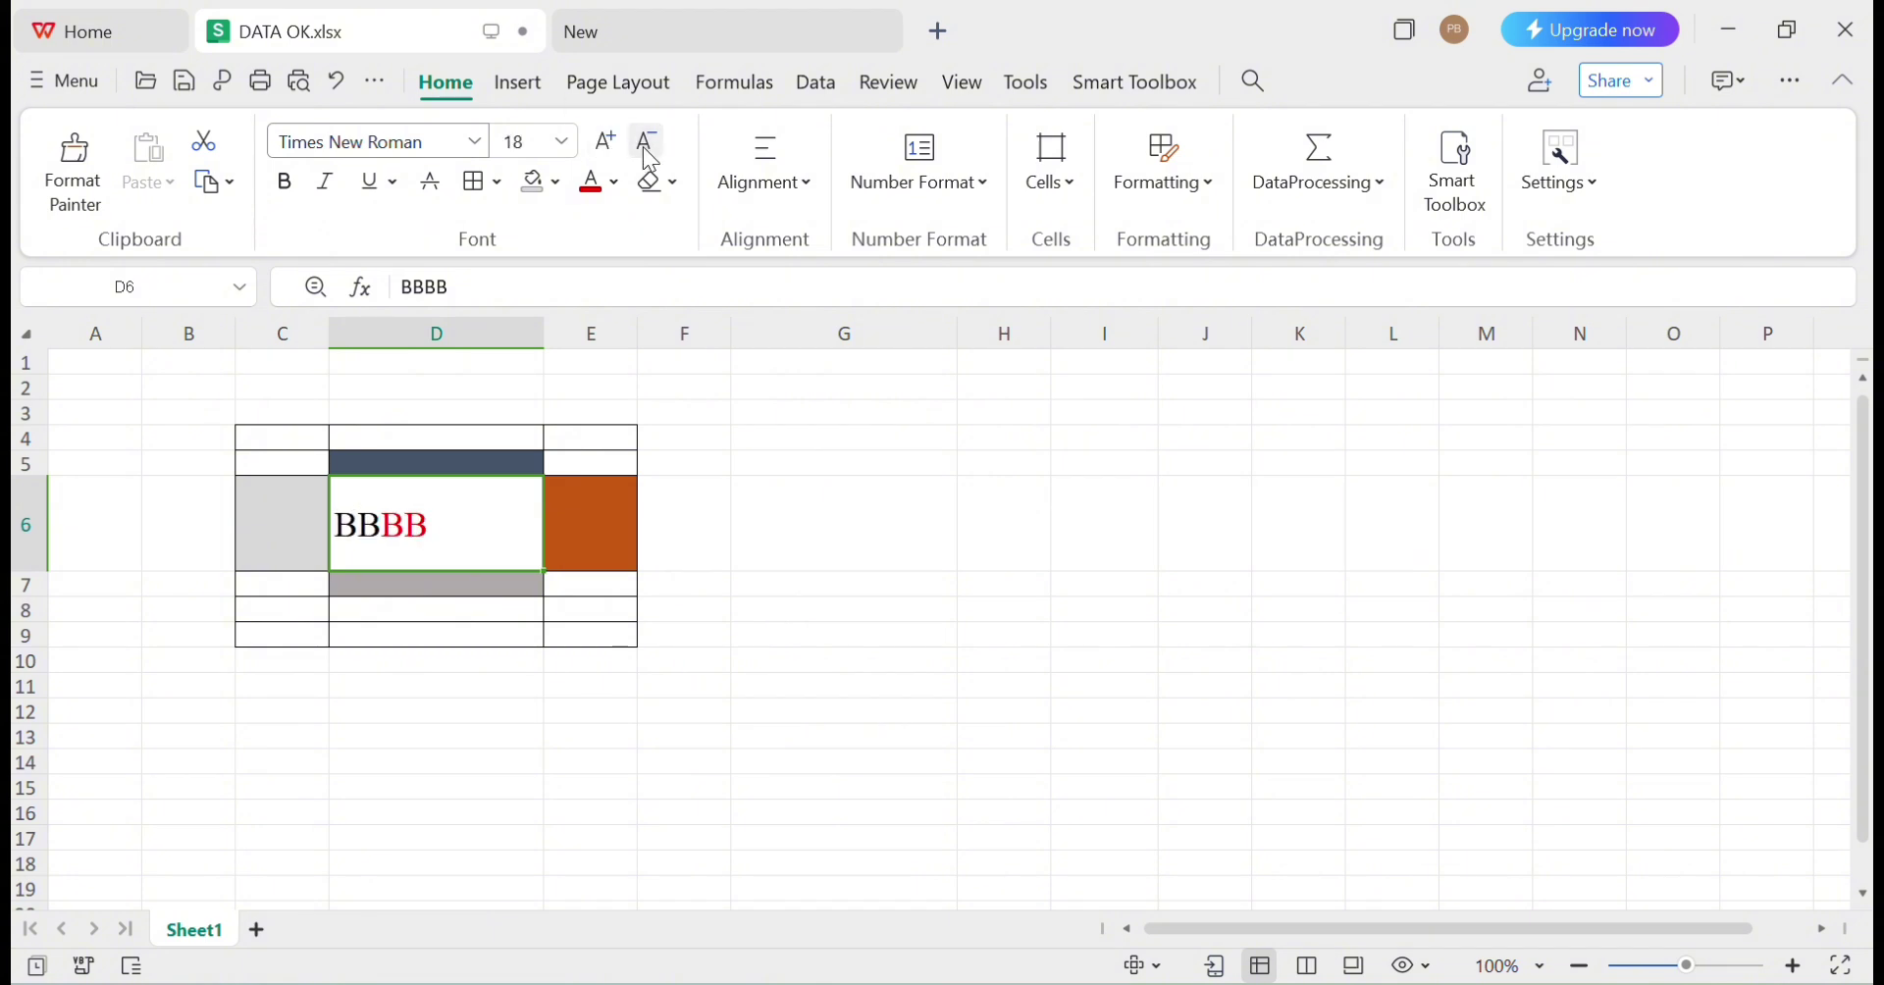
# Increase the font size of BBBB in cell D6 stepwise to 36
pyautogui.click(619, 157)
pyautogui.click(619, 157)
pyautogui.click(618, 157)
pyautogui.click(618, 157)
pyautogui.click(618, 157)
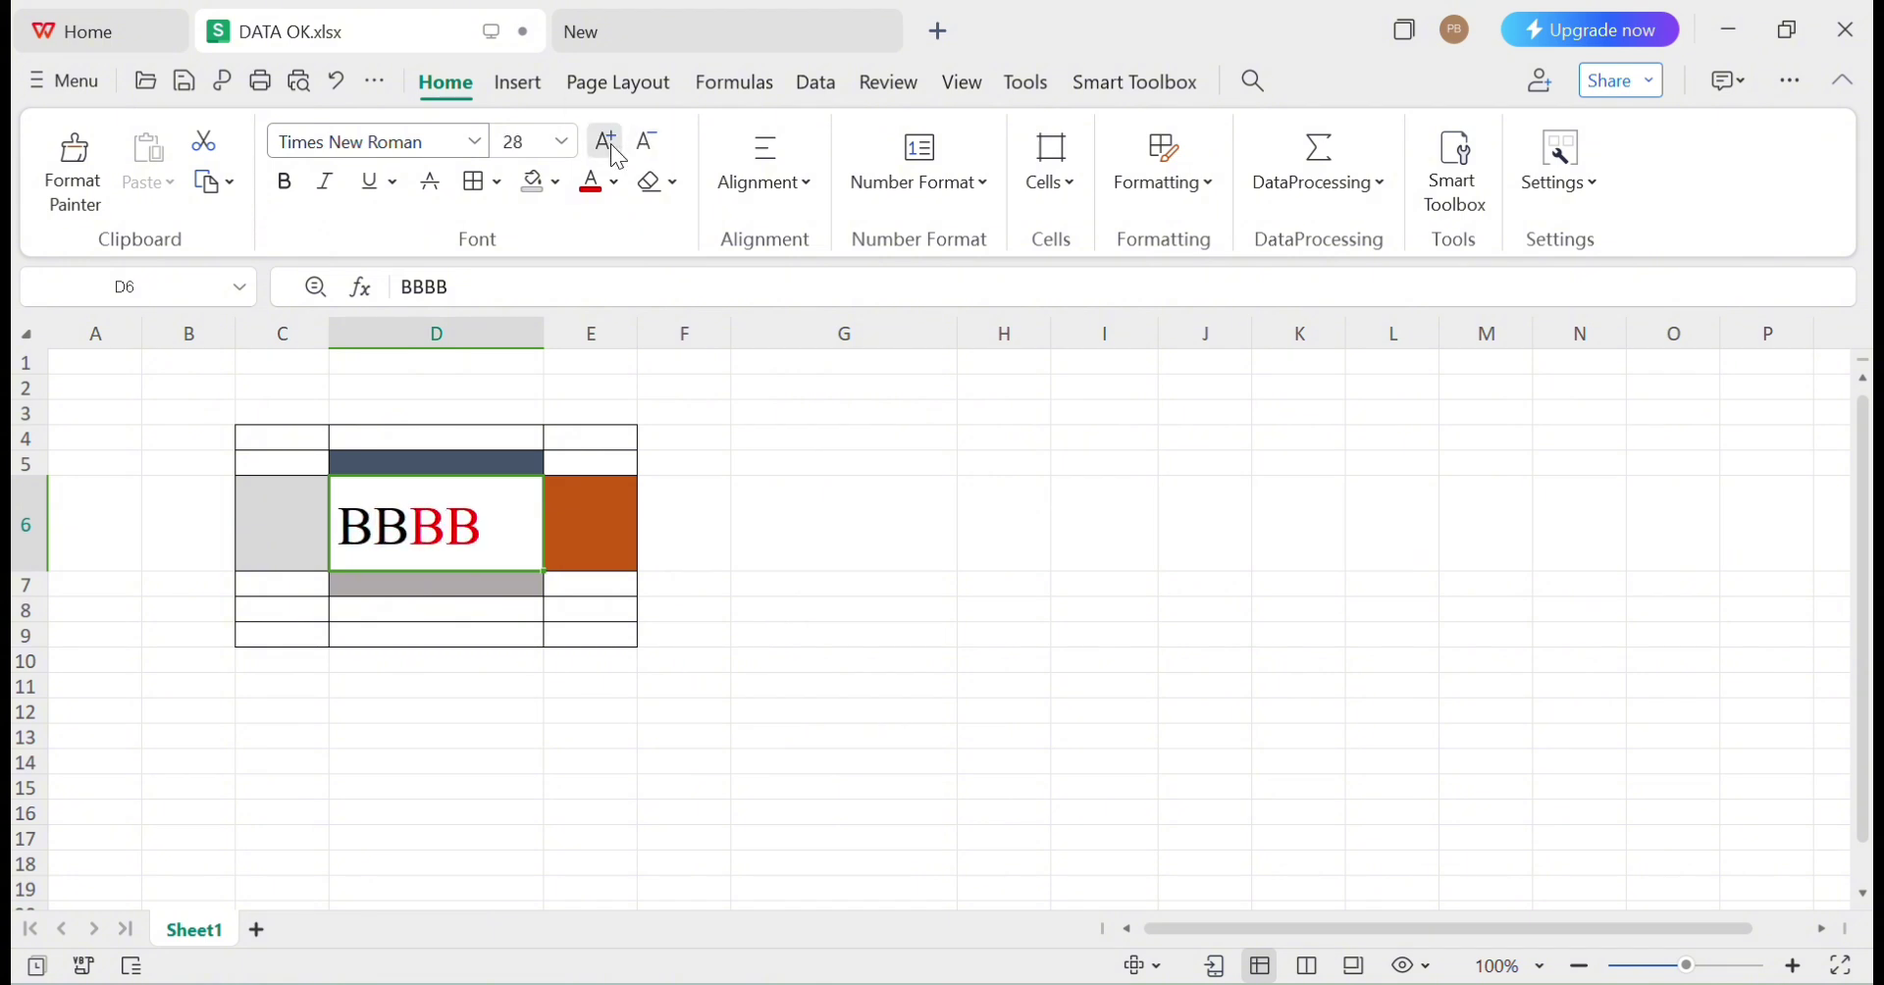
pyautogui.click(618, 157)
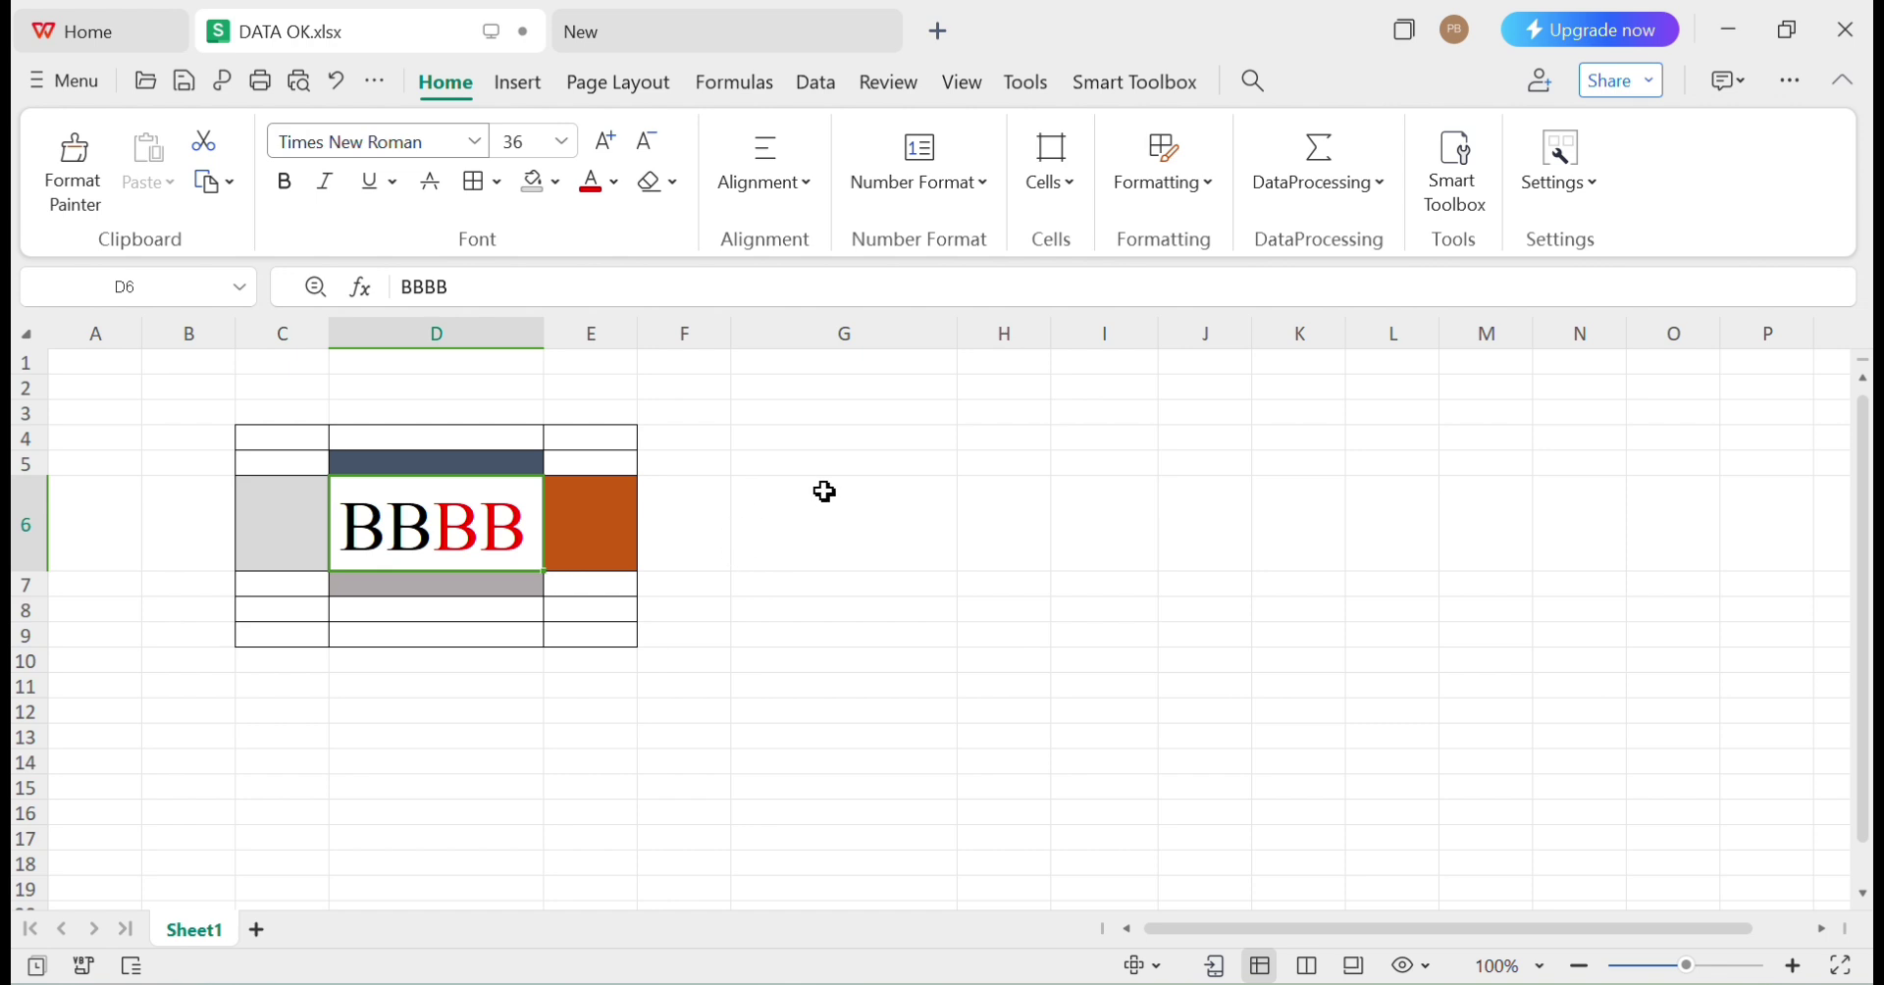
# Center BBBB horizontally in cell D6 and align it to the top of the cell
pyautogui.click(812, 185)
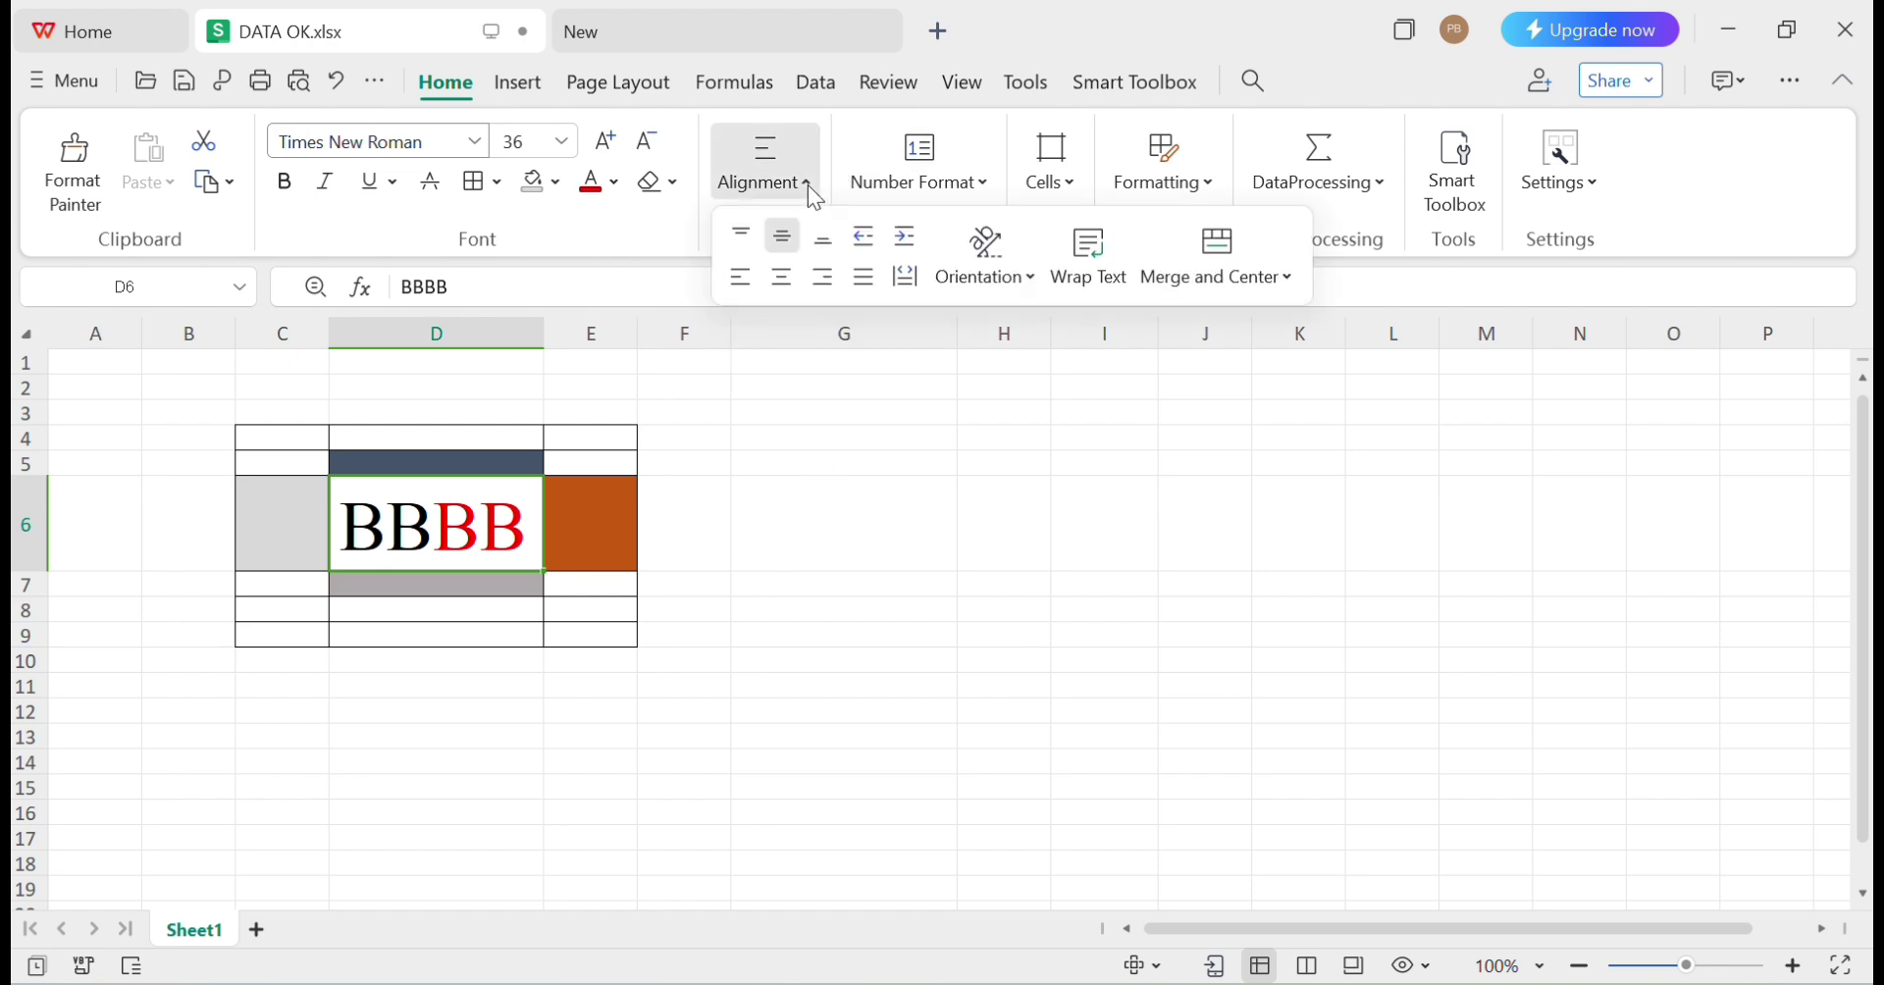
pyautogui.click(785, 282)
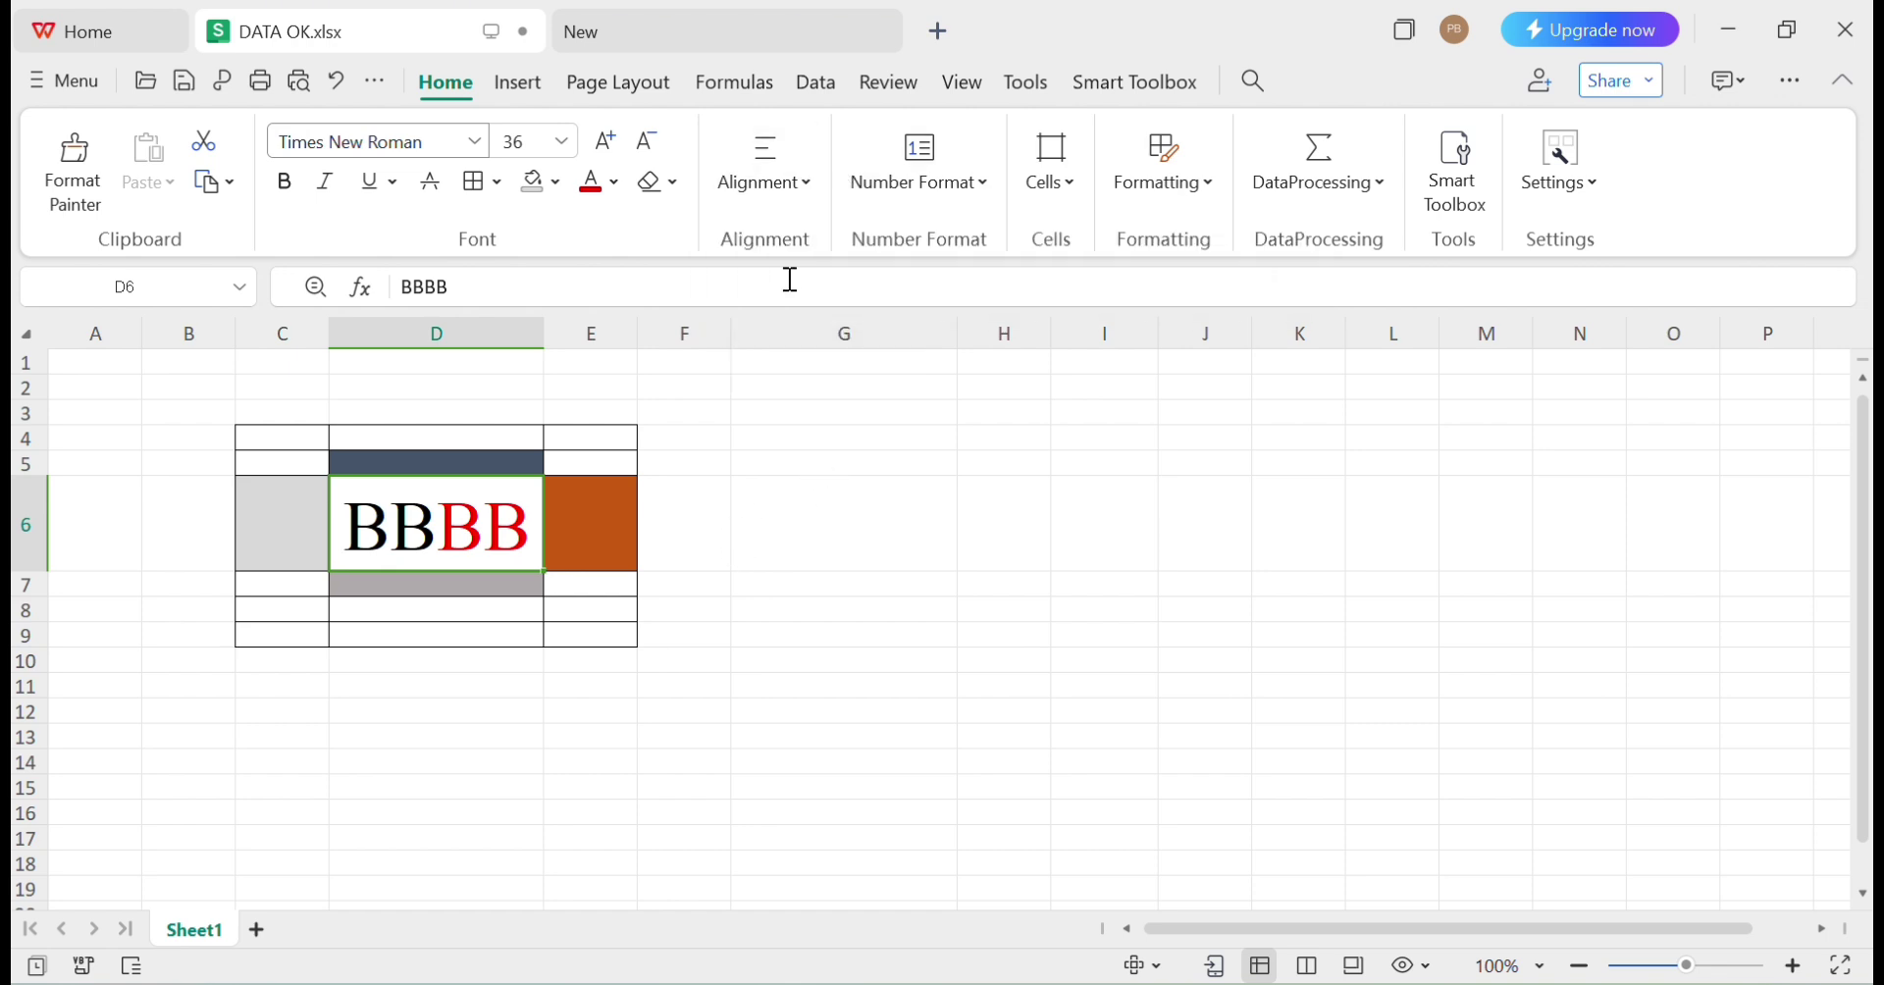
pyautogui.click(809, 194)
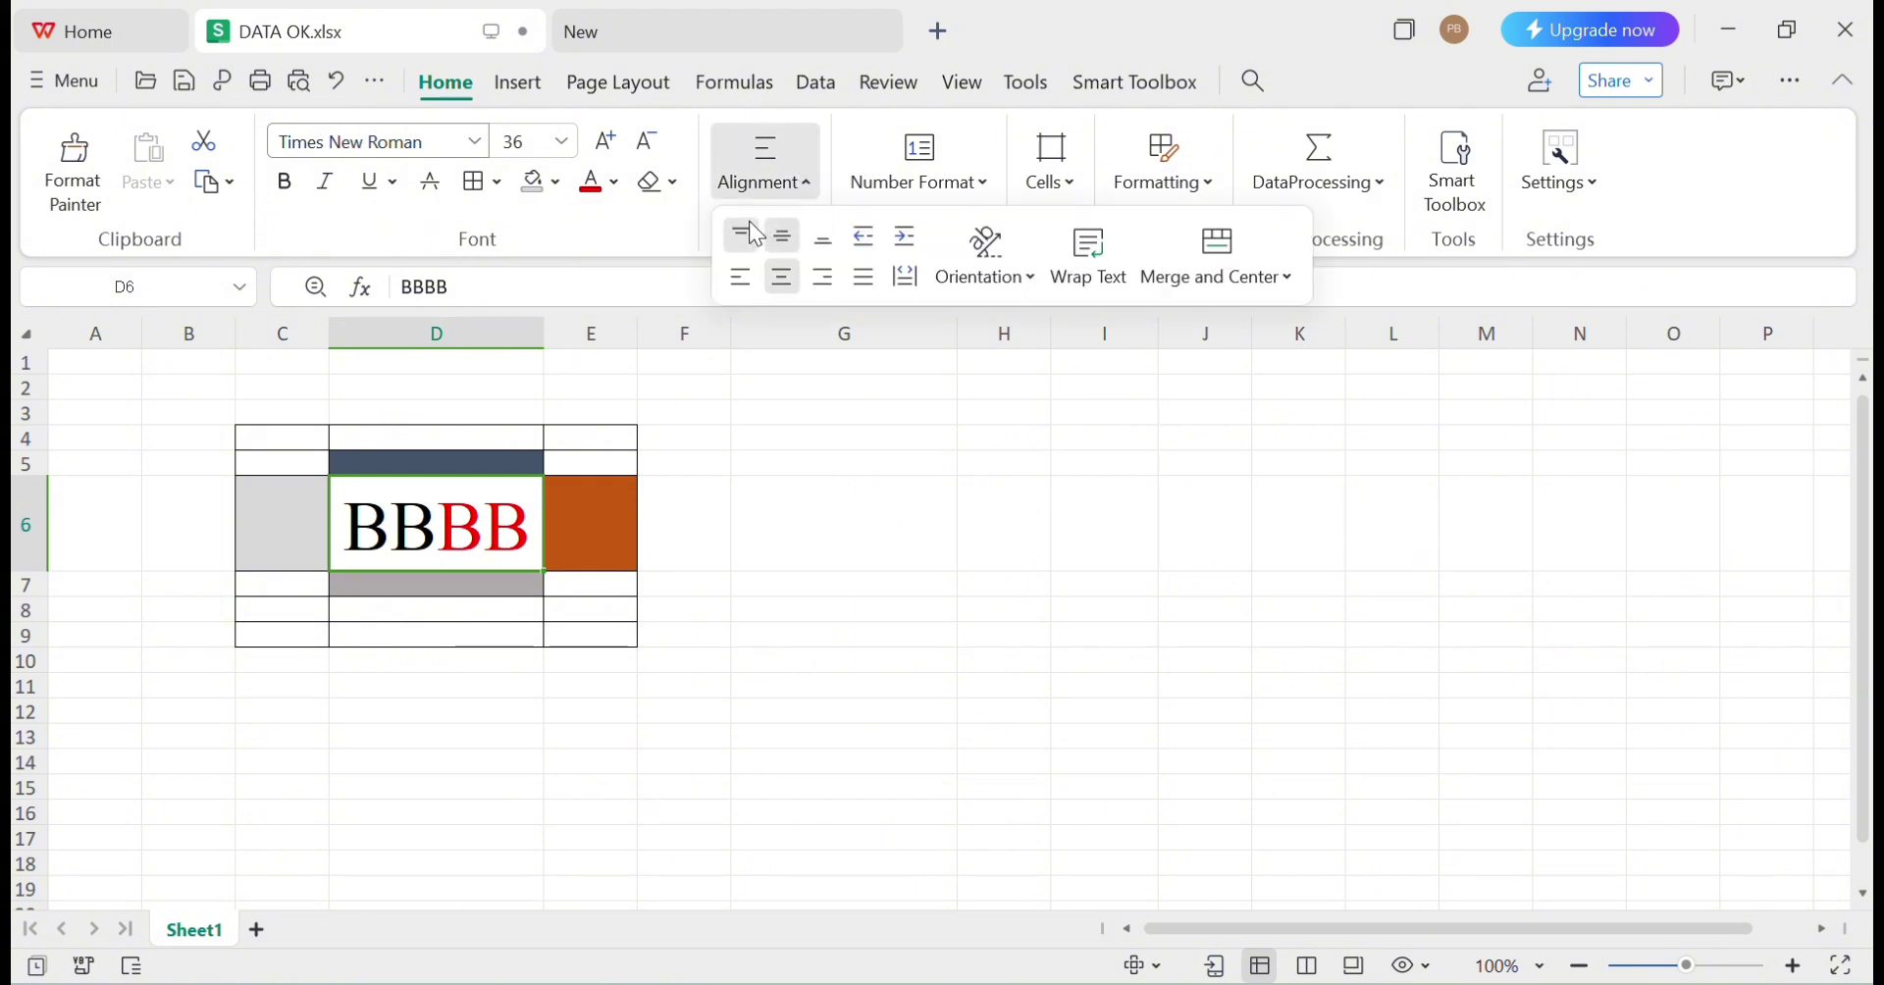
pyautogui.click(746, 234)
# Align BBBB to the left of cell D6 and to the bottom of the cell
pyautogui.click(809, 179)
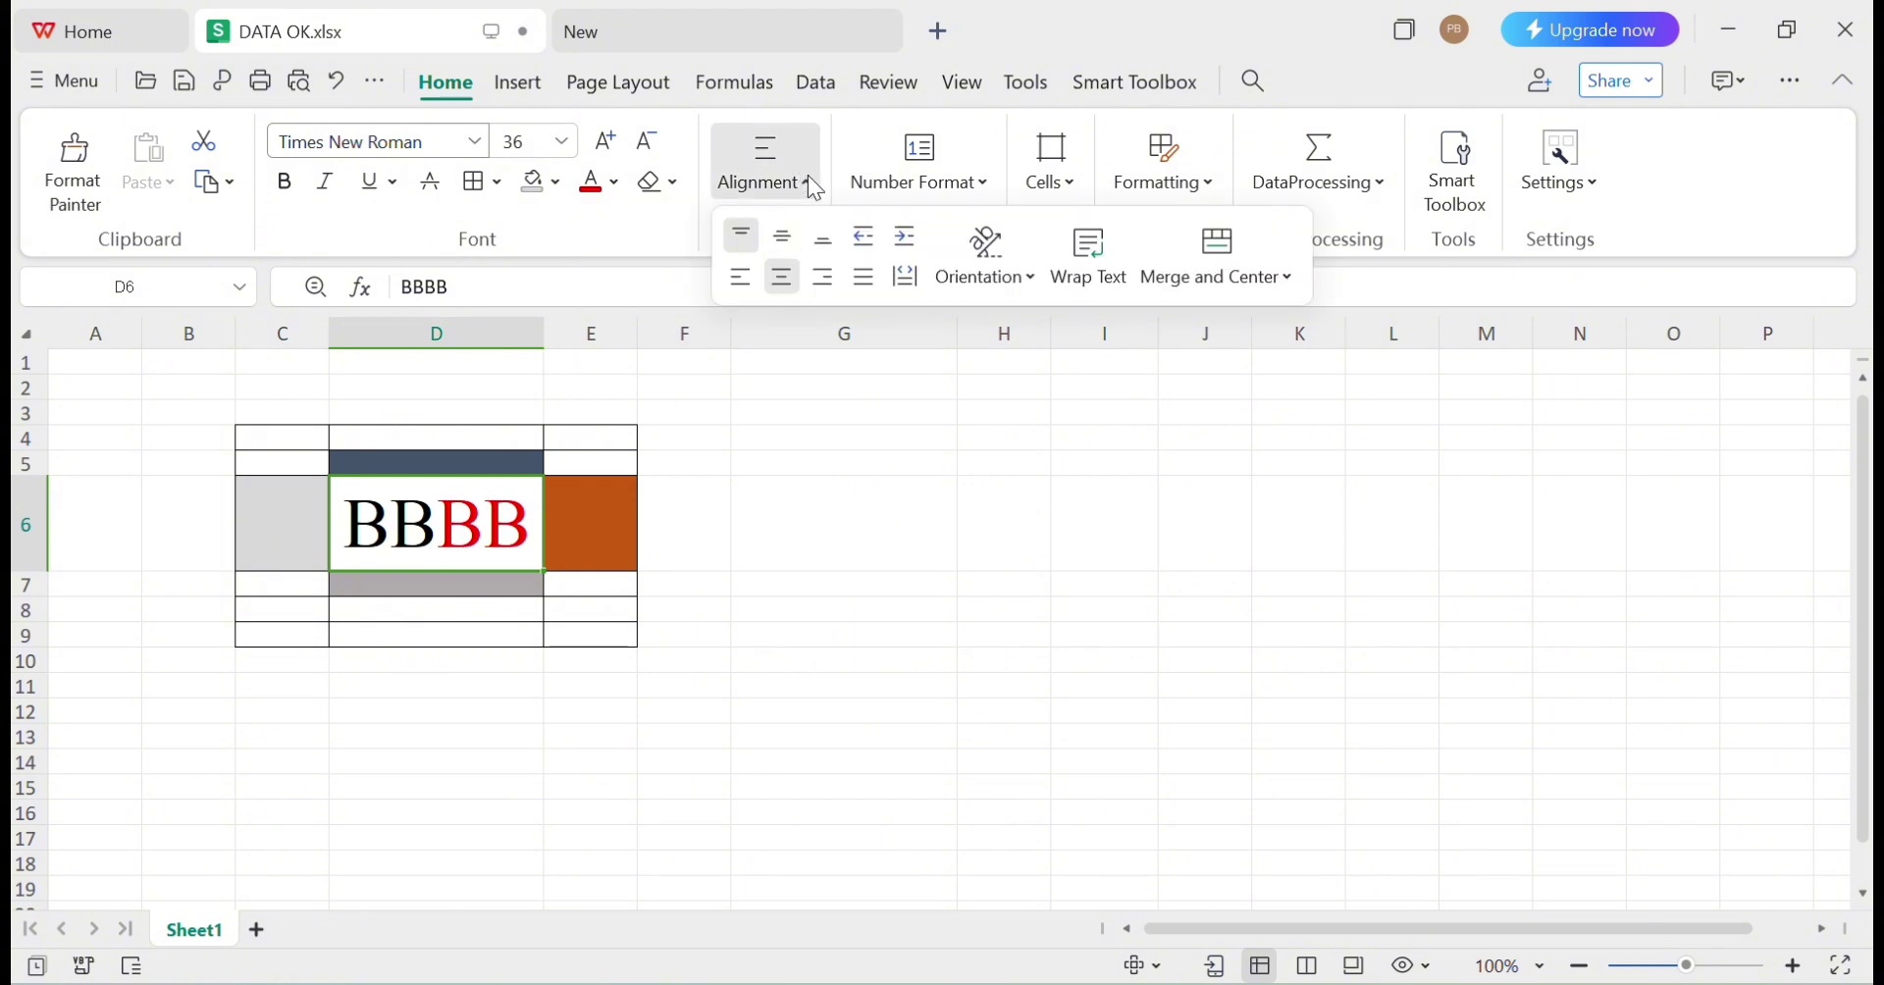
pyautogui.click(728, 284)
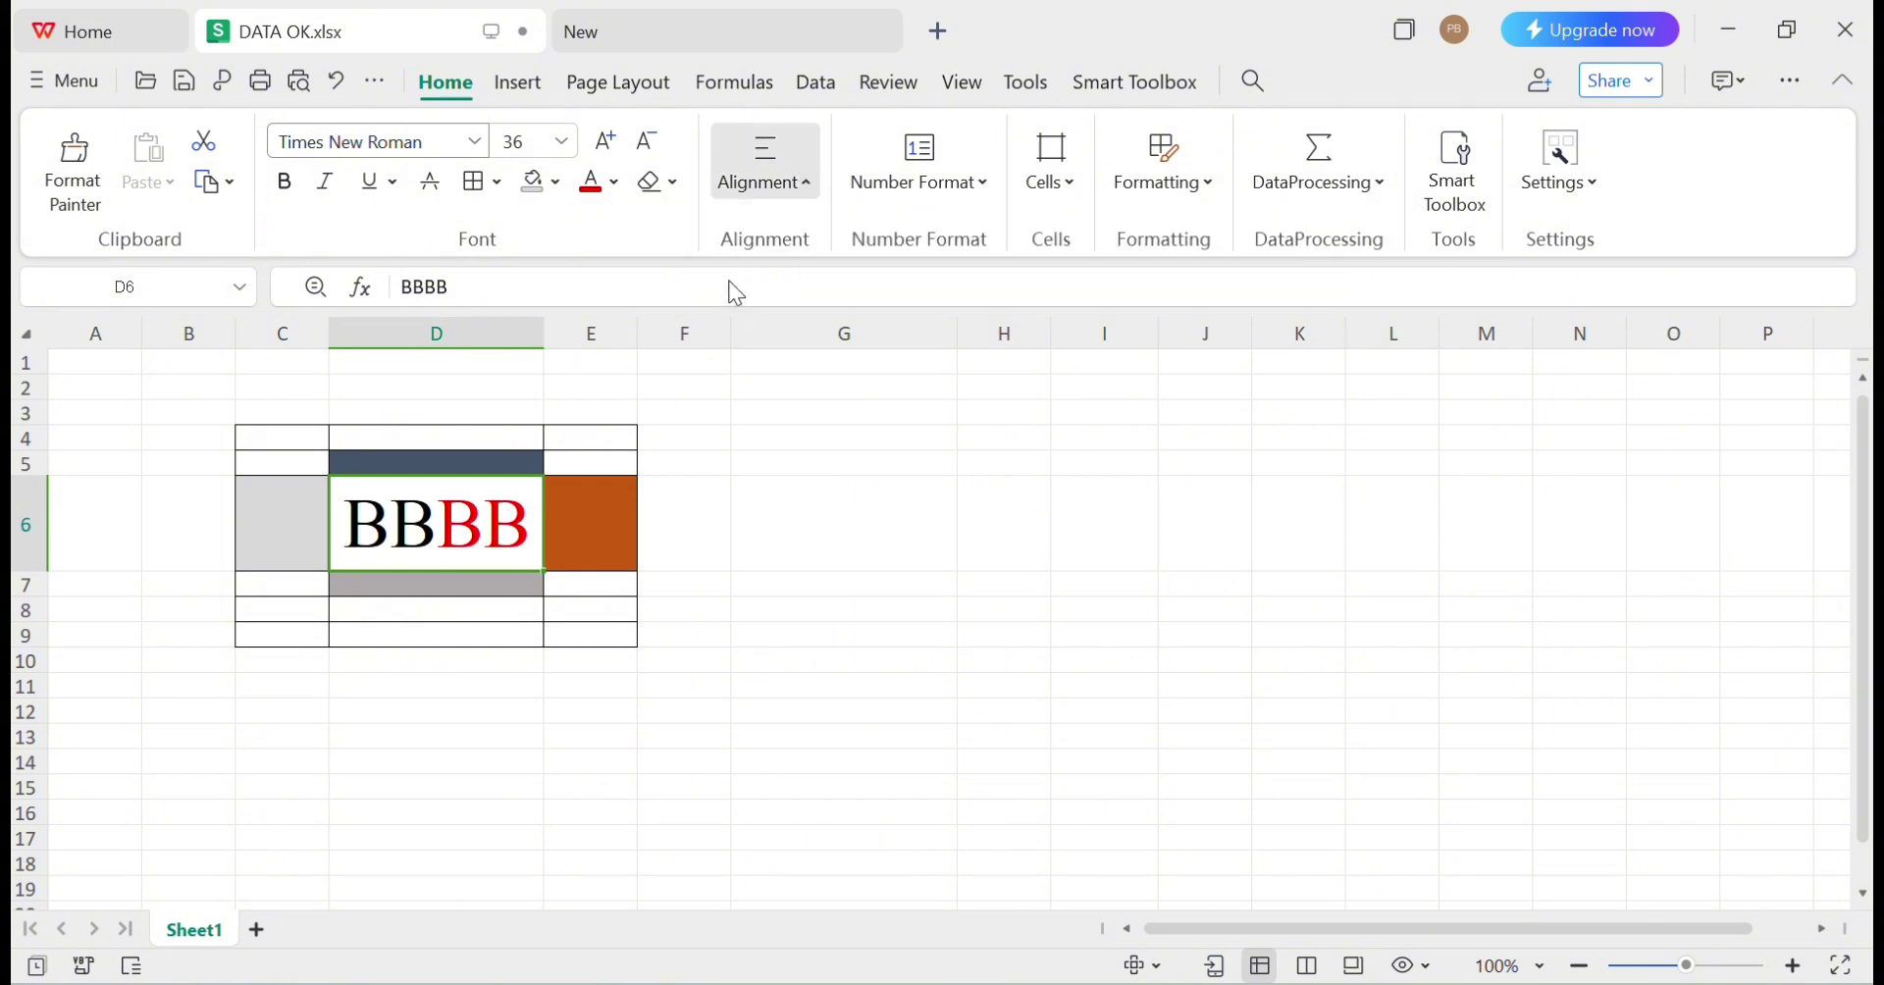
pyautogui.click(810, 192)
pyautogui.click(826, 247)
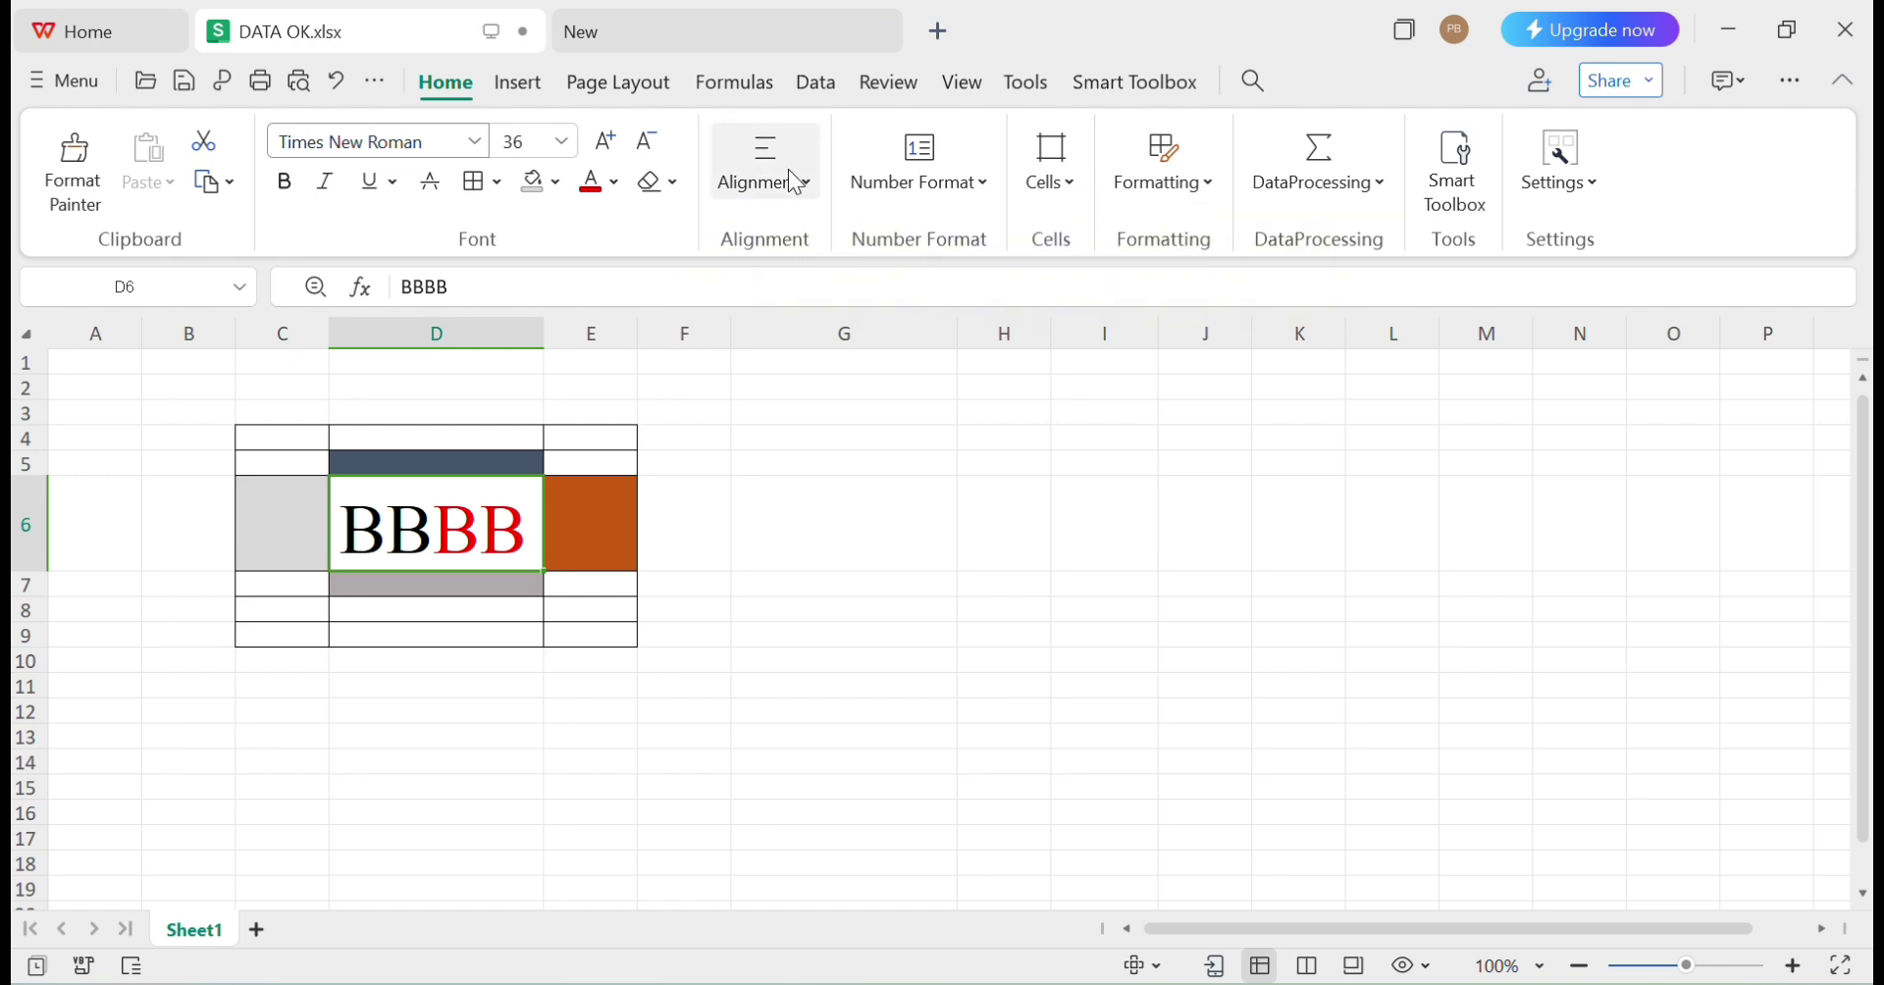
# Align BBBB to the right of cell D6, then switch its horizontal alignment to Justify
pyautogui.click(796, 179)
pyautogui.click(825, 278)
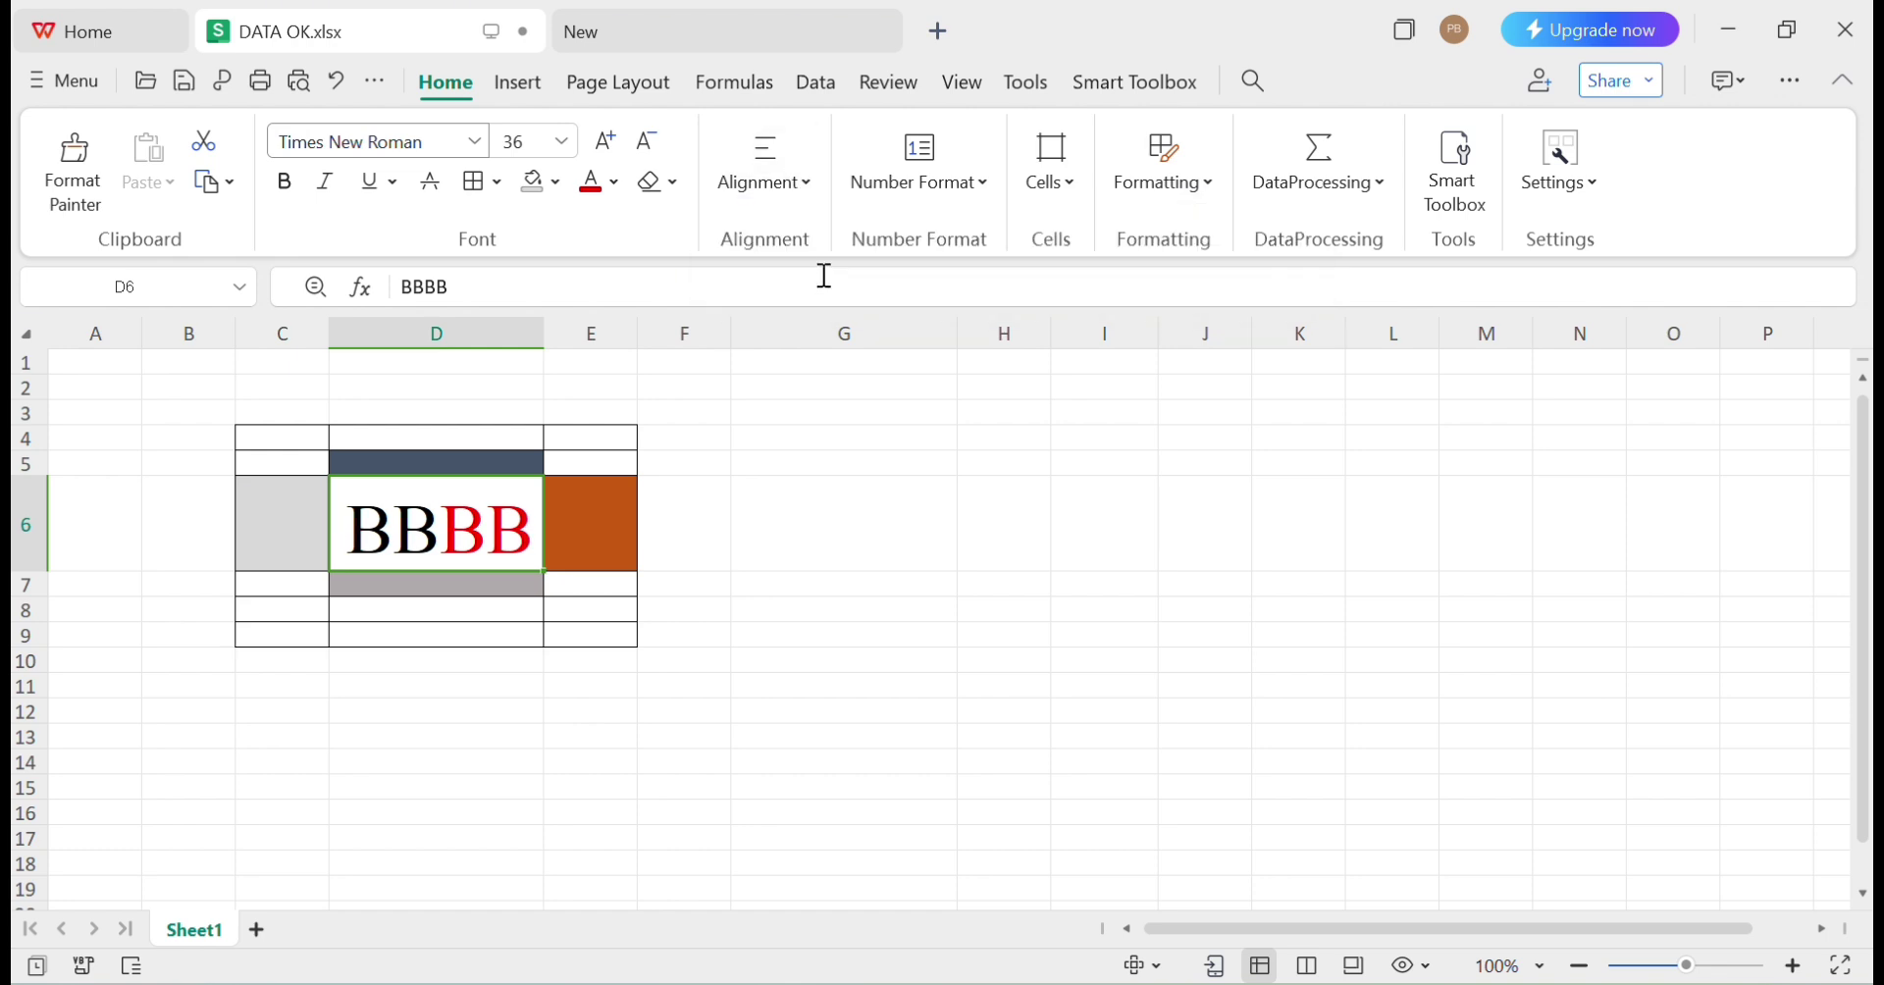
pyautogui.click(793, 182)
pyautogui.click(864, 278)
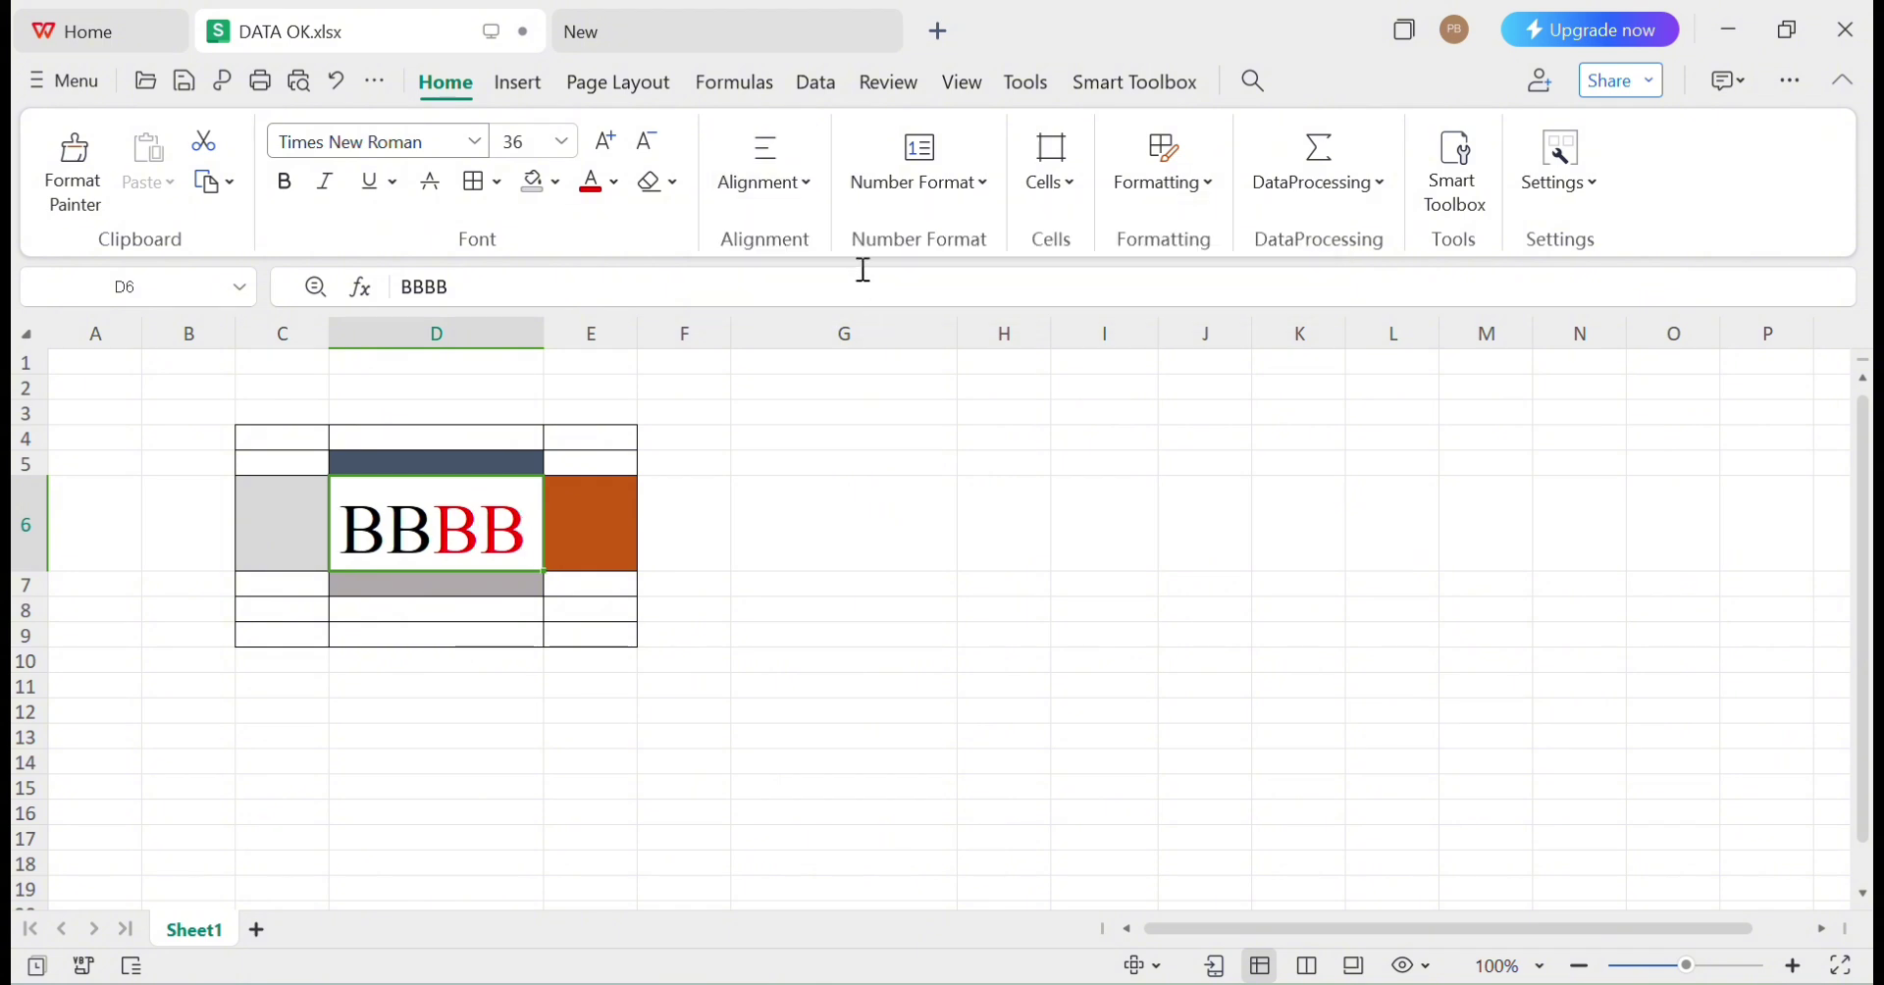
# Set the orientation of BBBB in cell D6 to Angle Counterclockwise
pyautogui.click(812, 183)
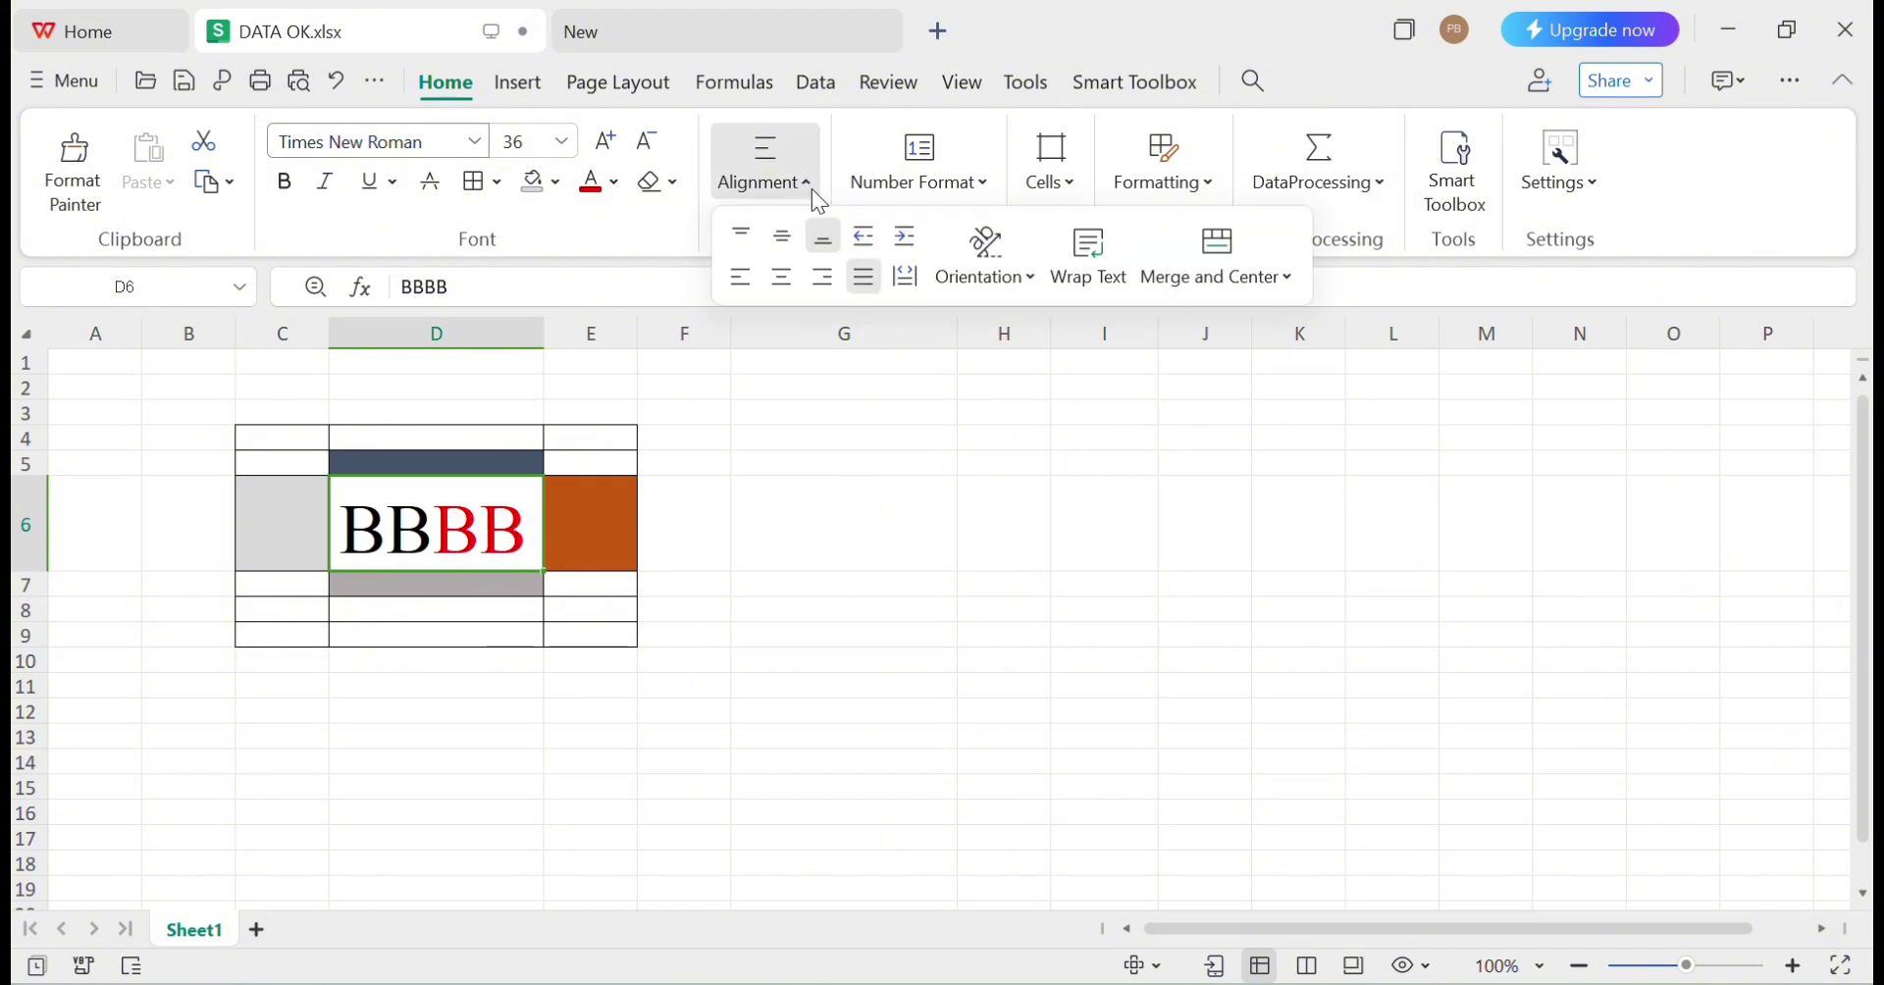
pyautogui.click(1032, 276)
pyautogui.click(1053, 391)
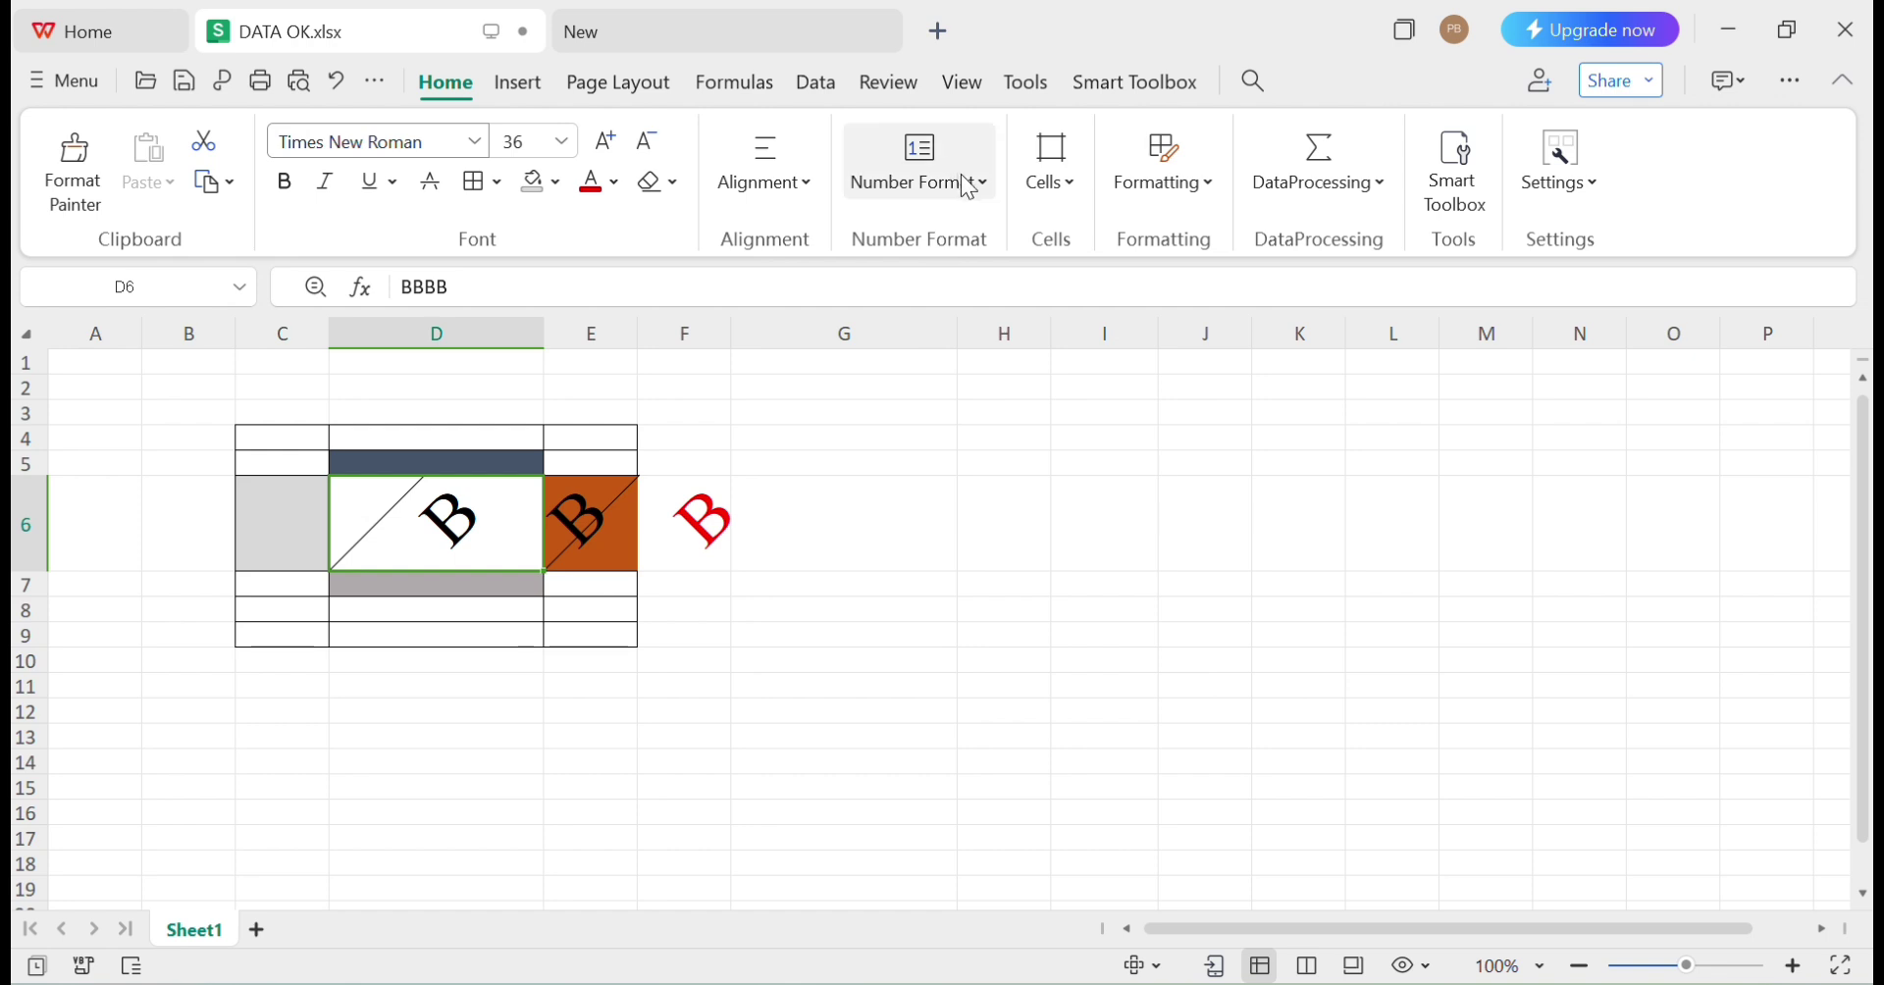
# Set the orientation of BBBB in cell D6 to Vertical Text and make row 6 about three times as tall
pyautogui.click(806, 192)
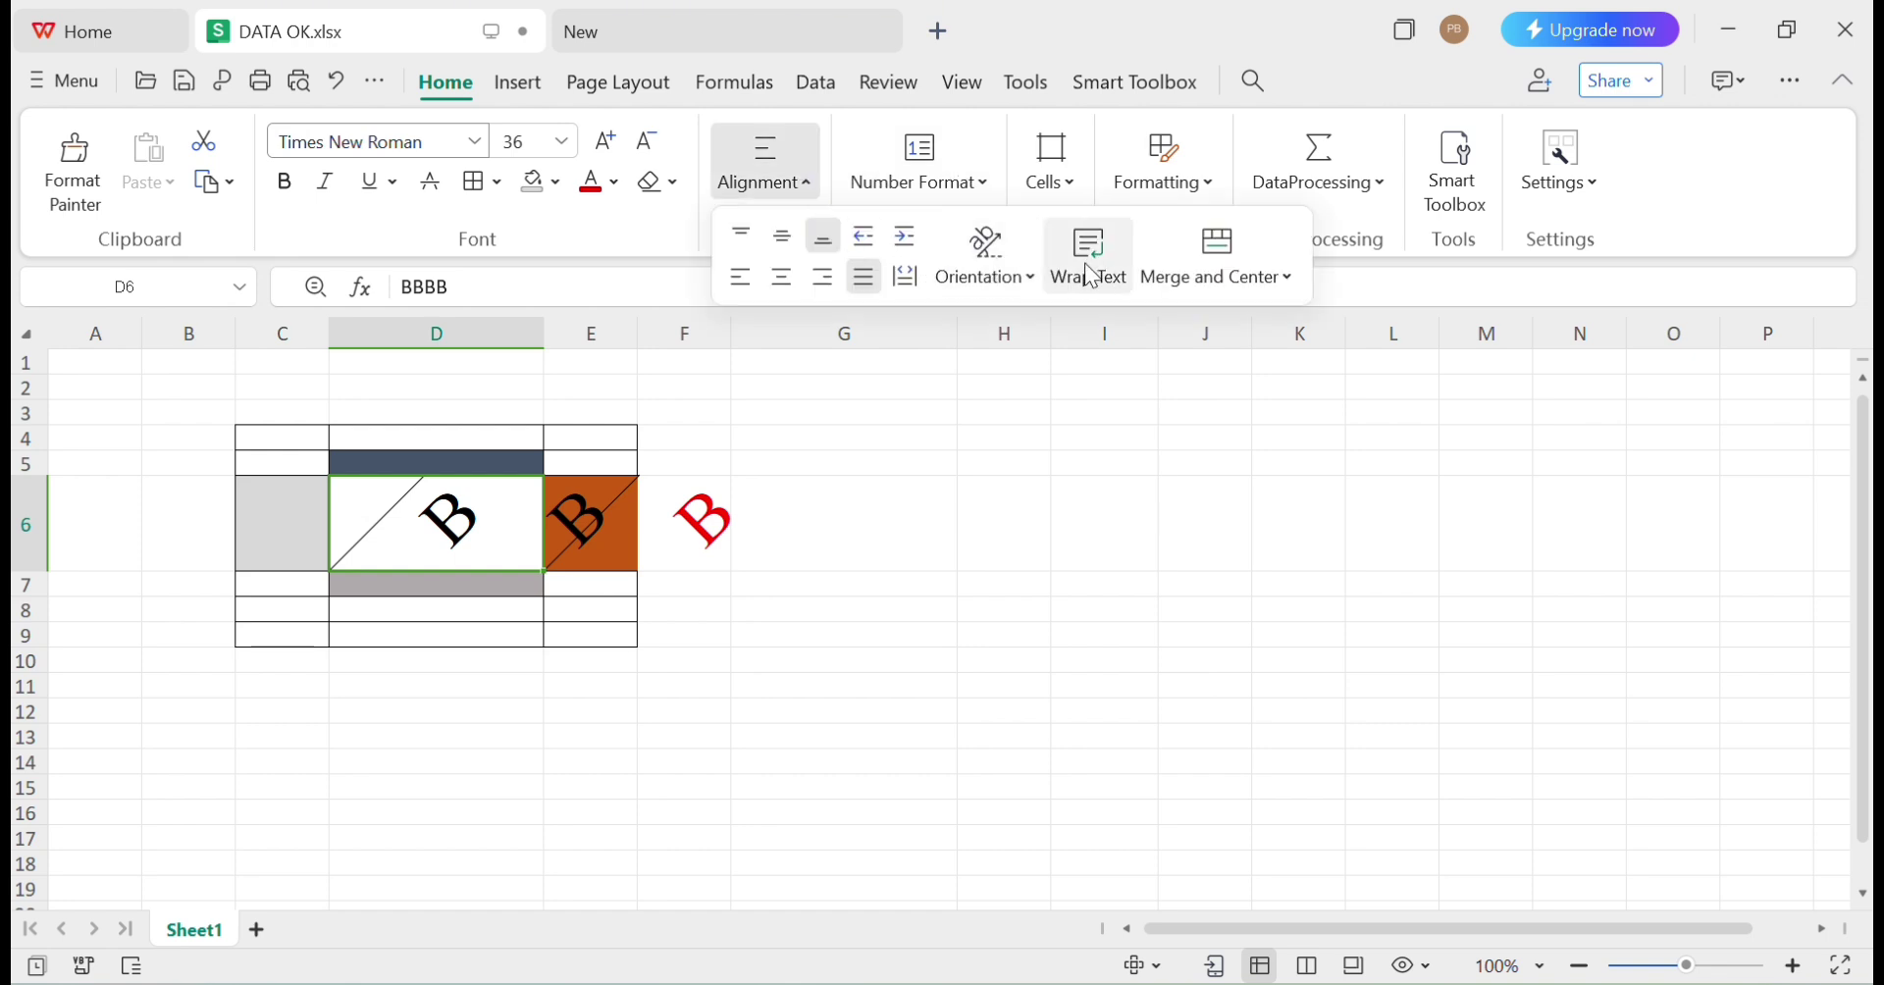
pyautogui.click(1024, 280)
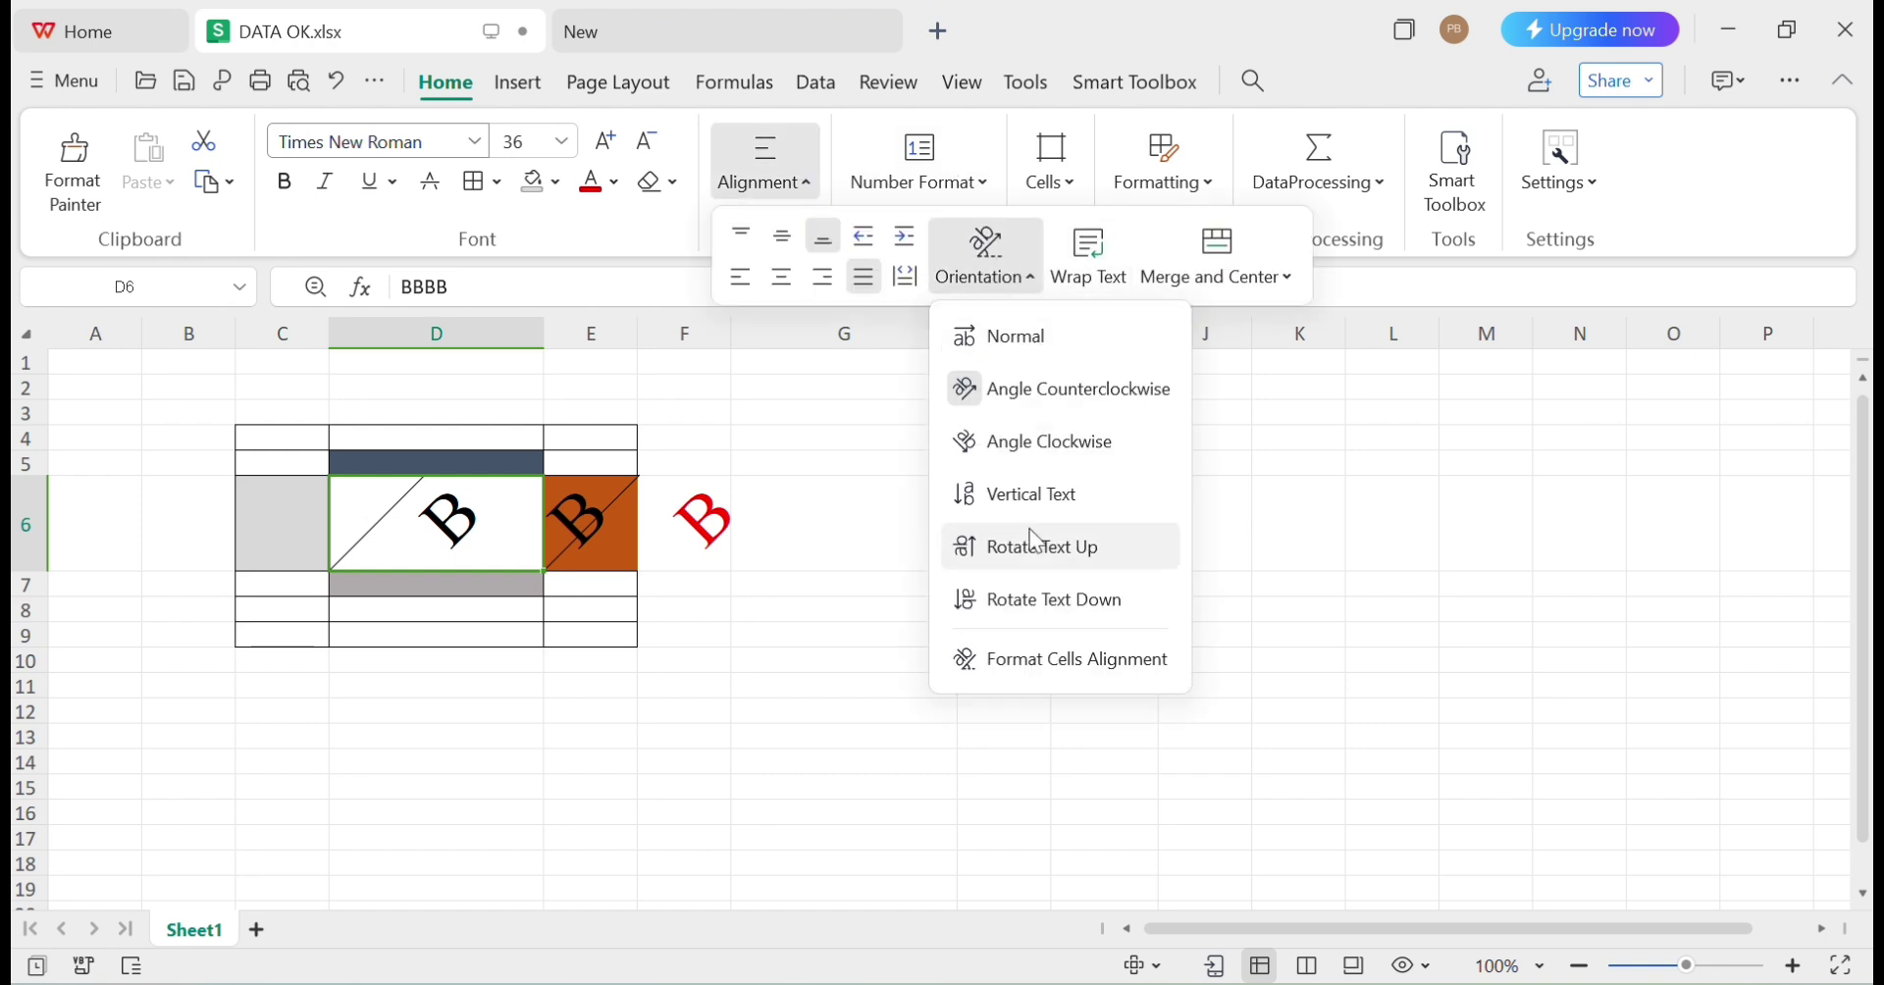
pyautogui.click(1046, 493)
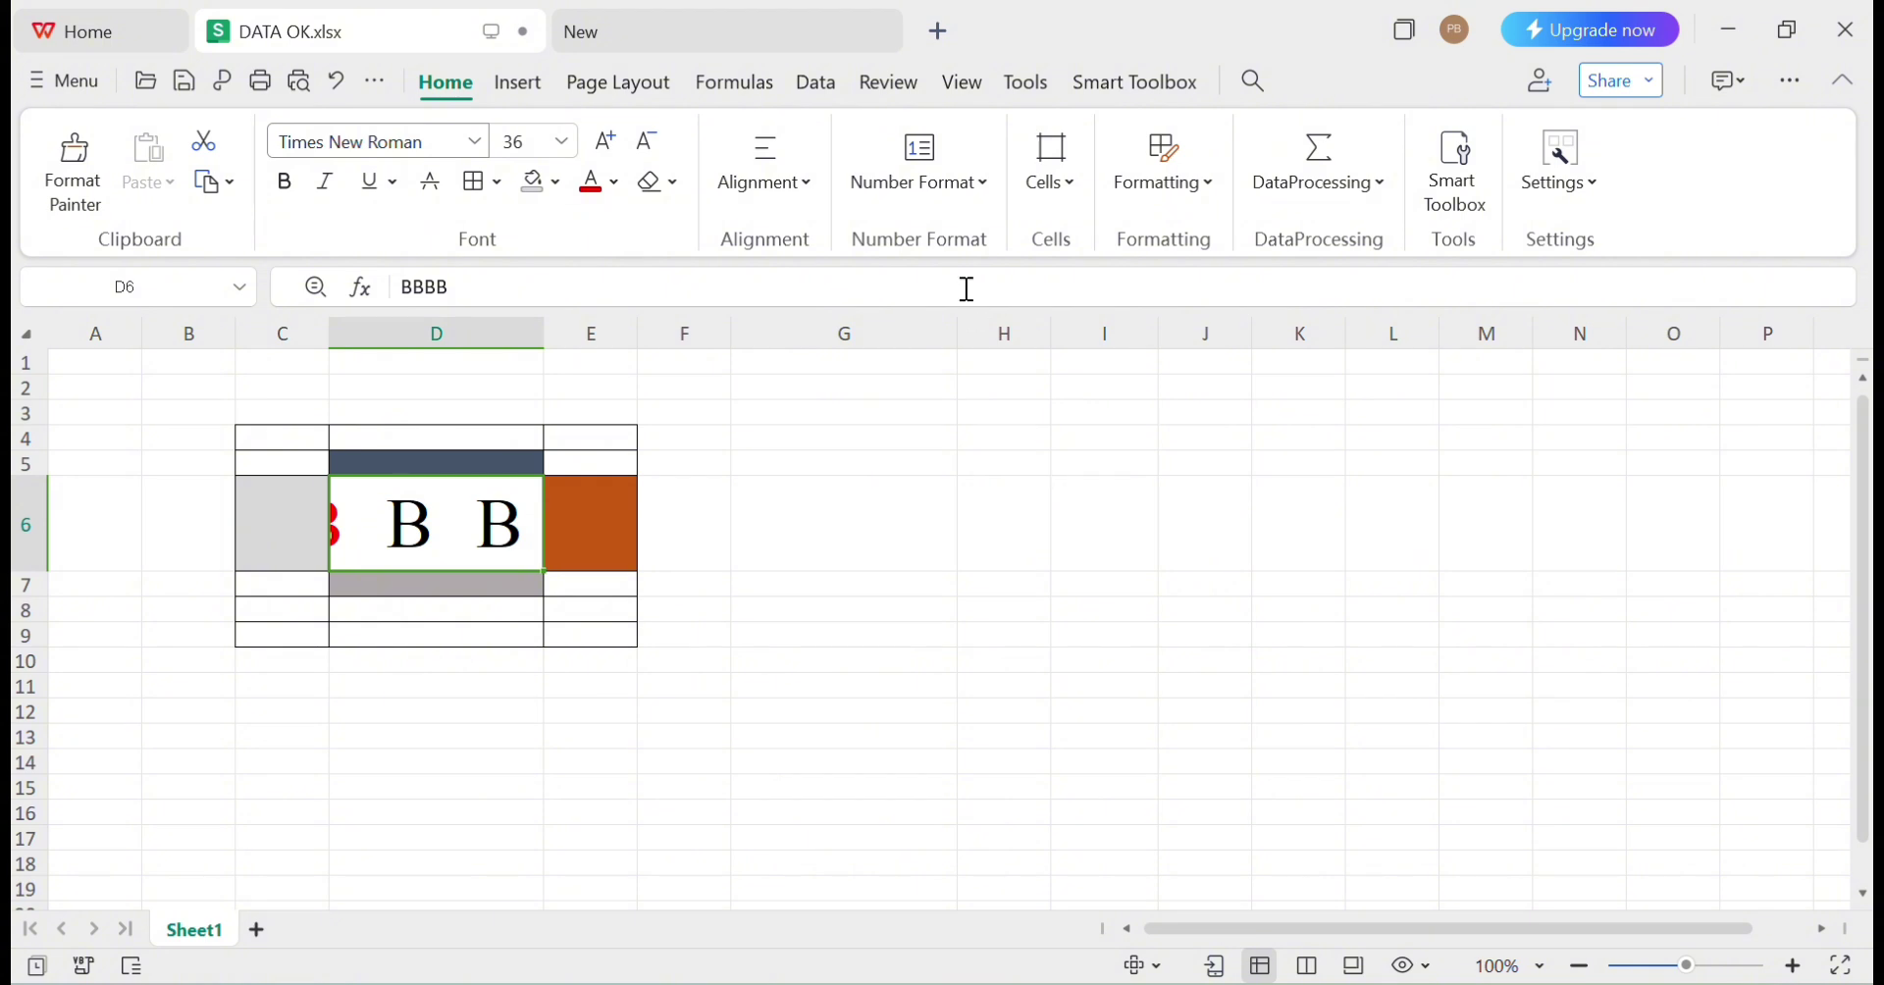
pyautogui.moveTo(32, 575); pyautogui.dragTo(47, 769)
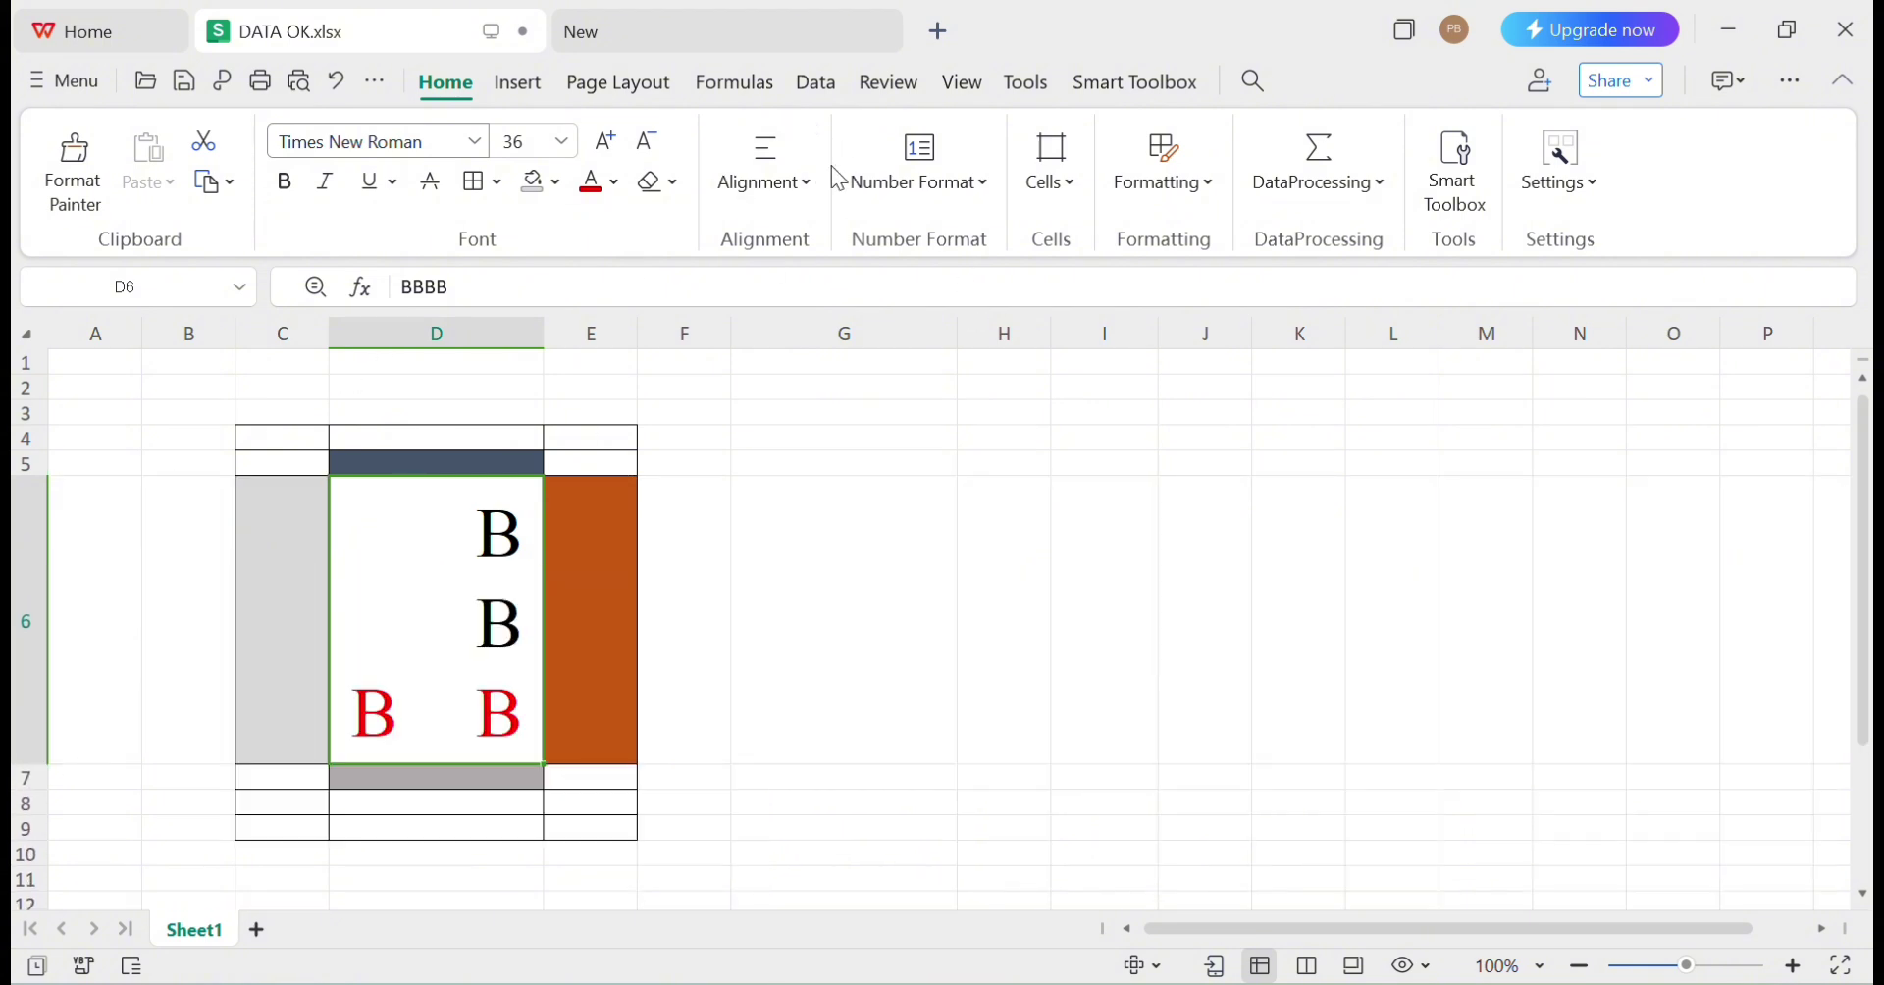
# Change the orientation of BBBB in cell D6 to Angle Clockwise, then switch it to Rotate Text Down
pyautogui.click(815, 187)
pyautogui.click(989, 247)
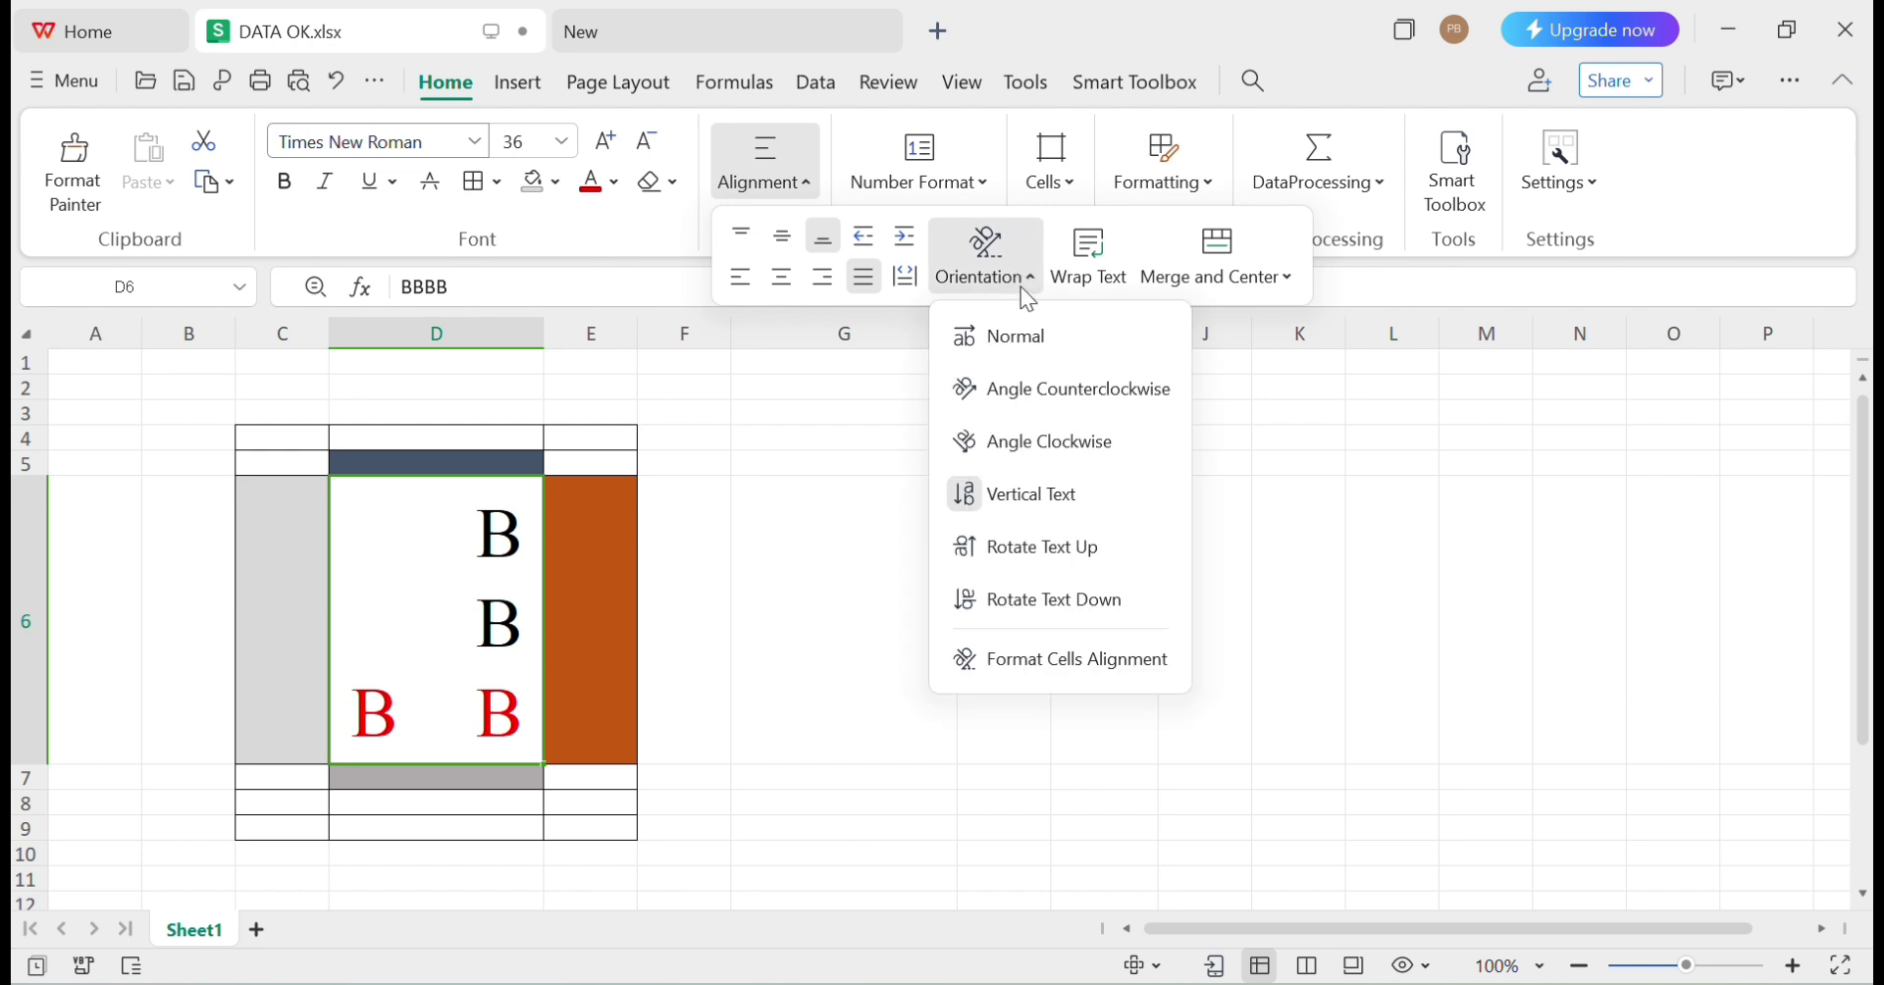
pyautogui.click(1078, 457)
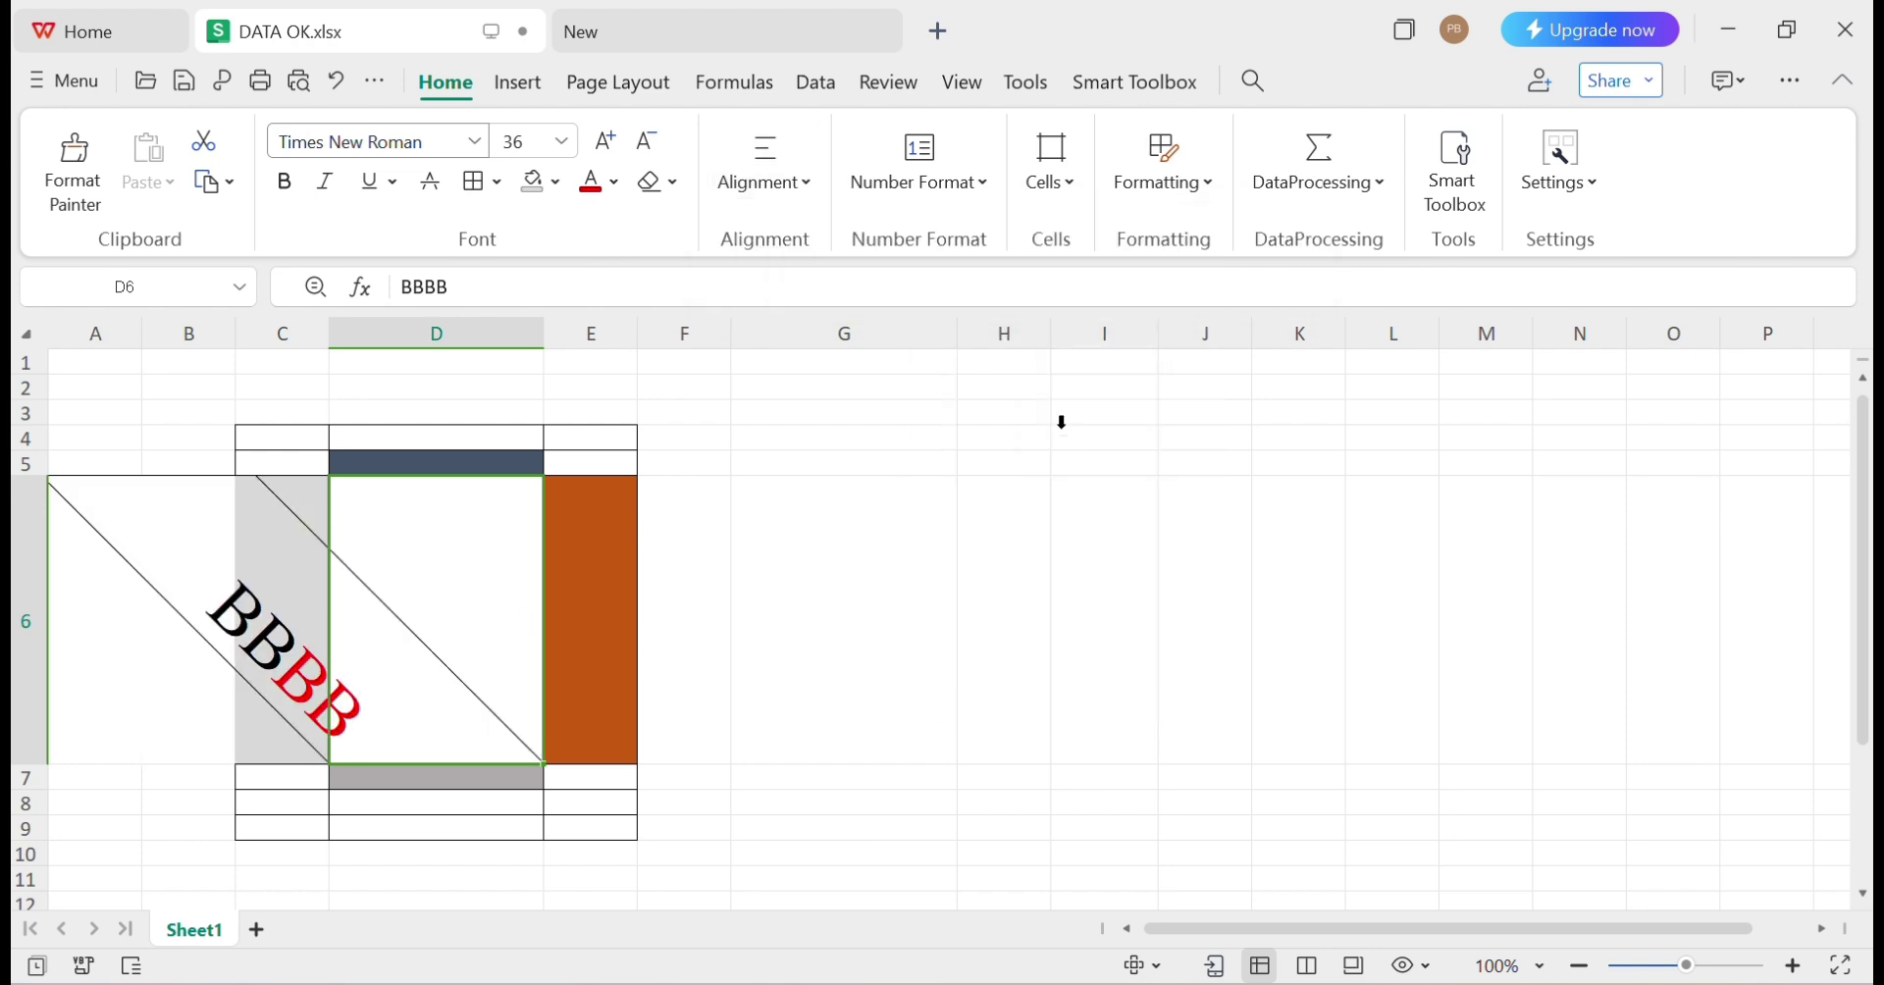
pyautogui.click(807, 189)
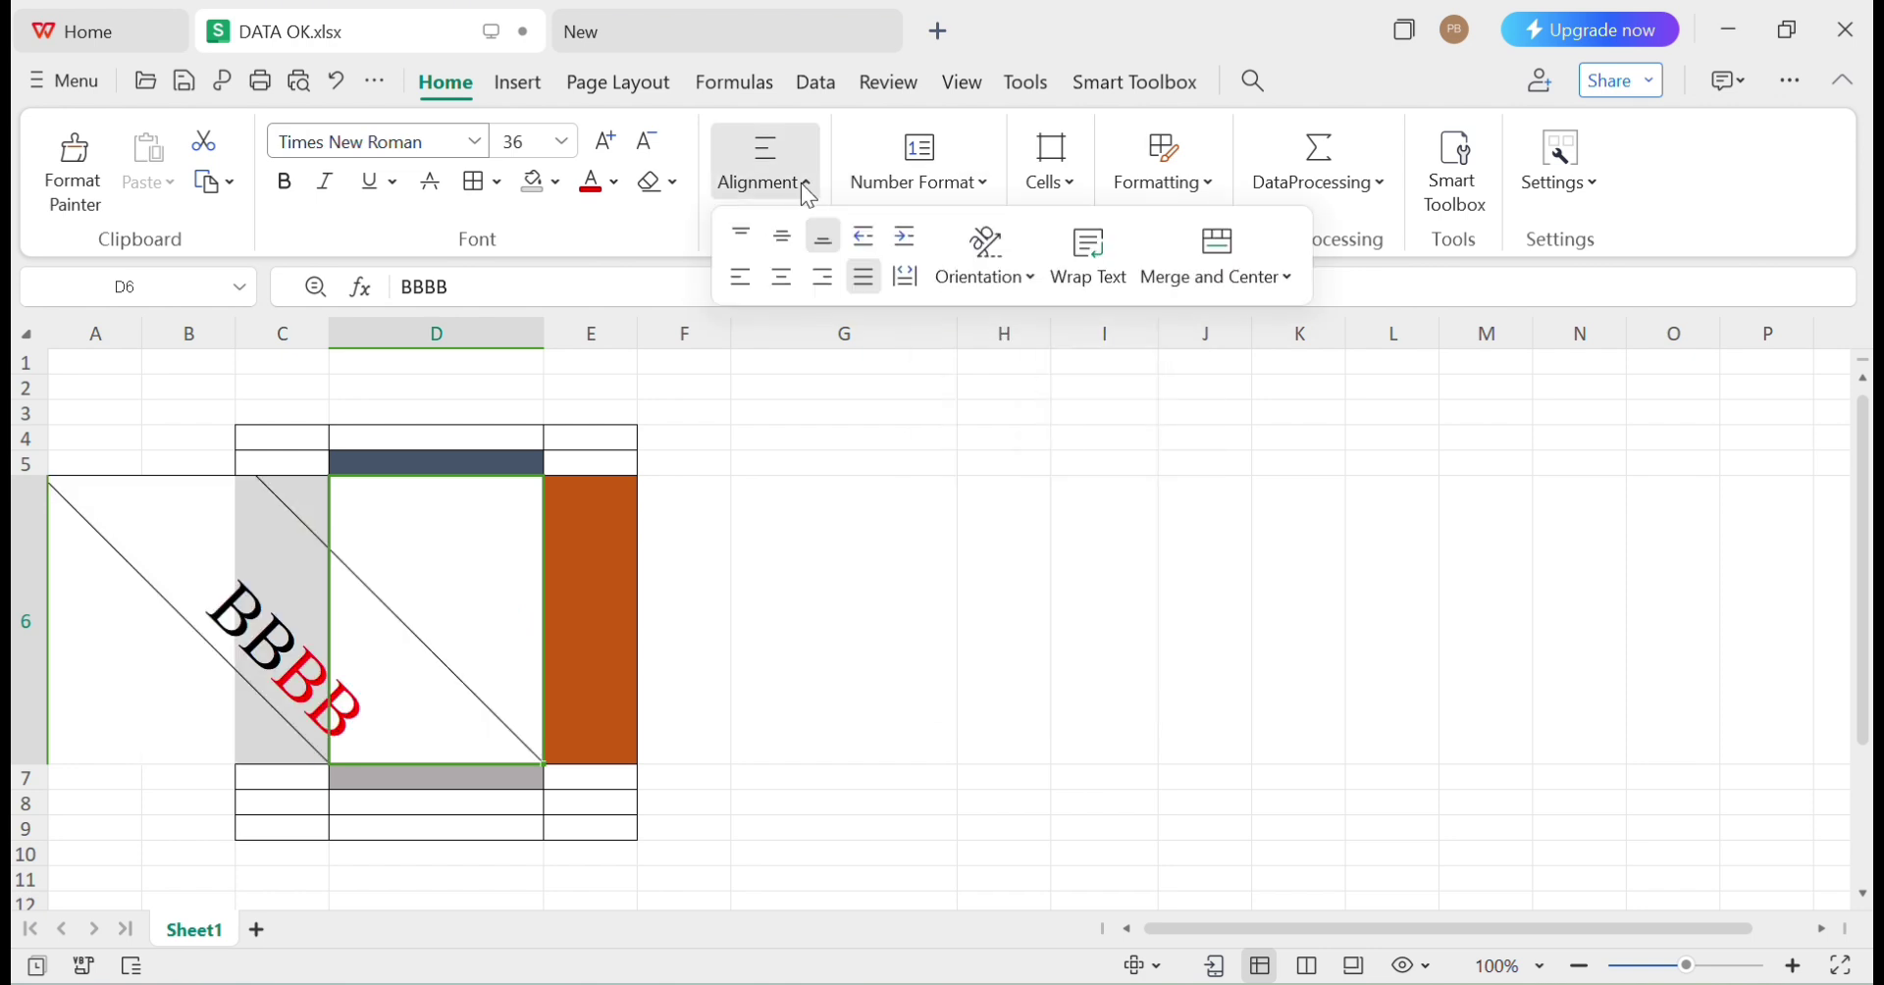
pyautogui.click(1025, 275)
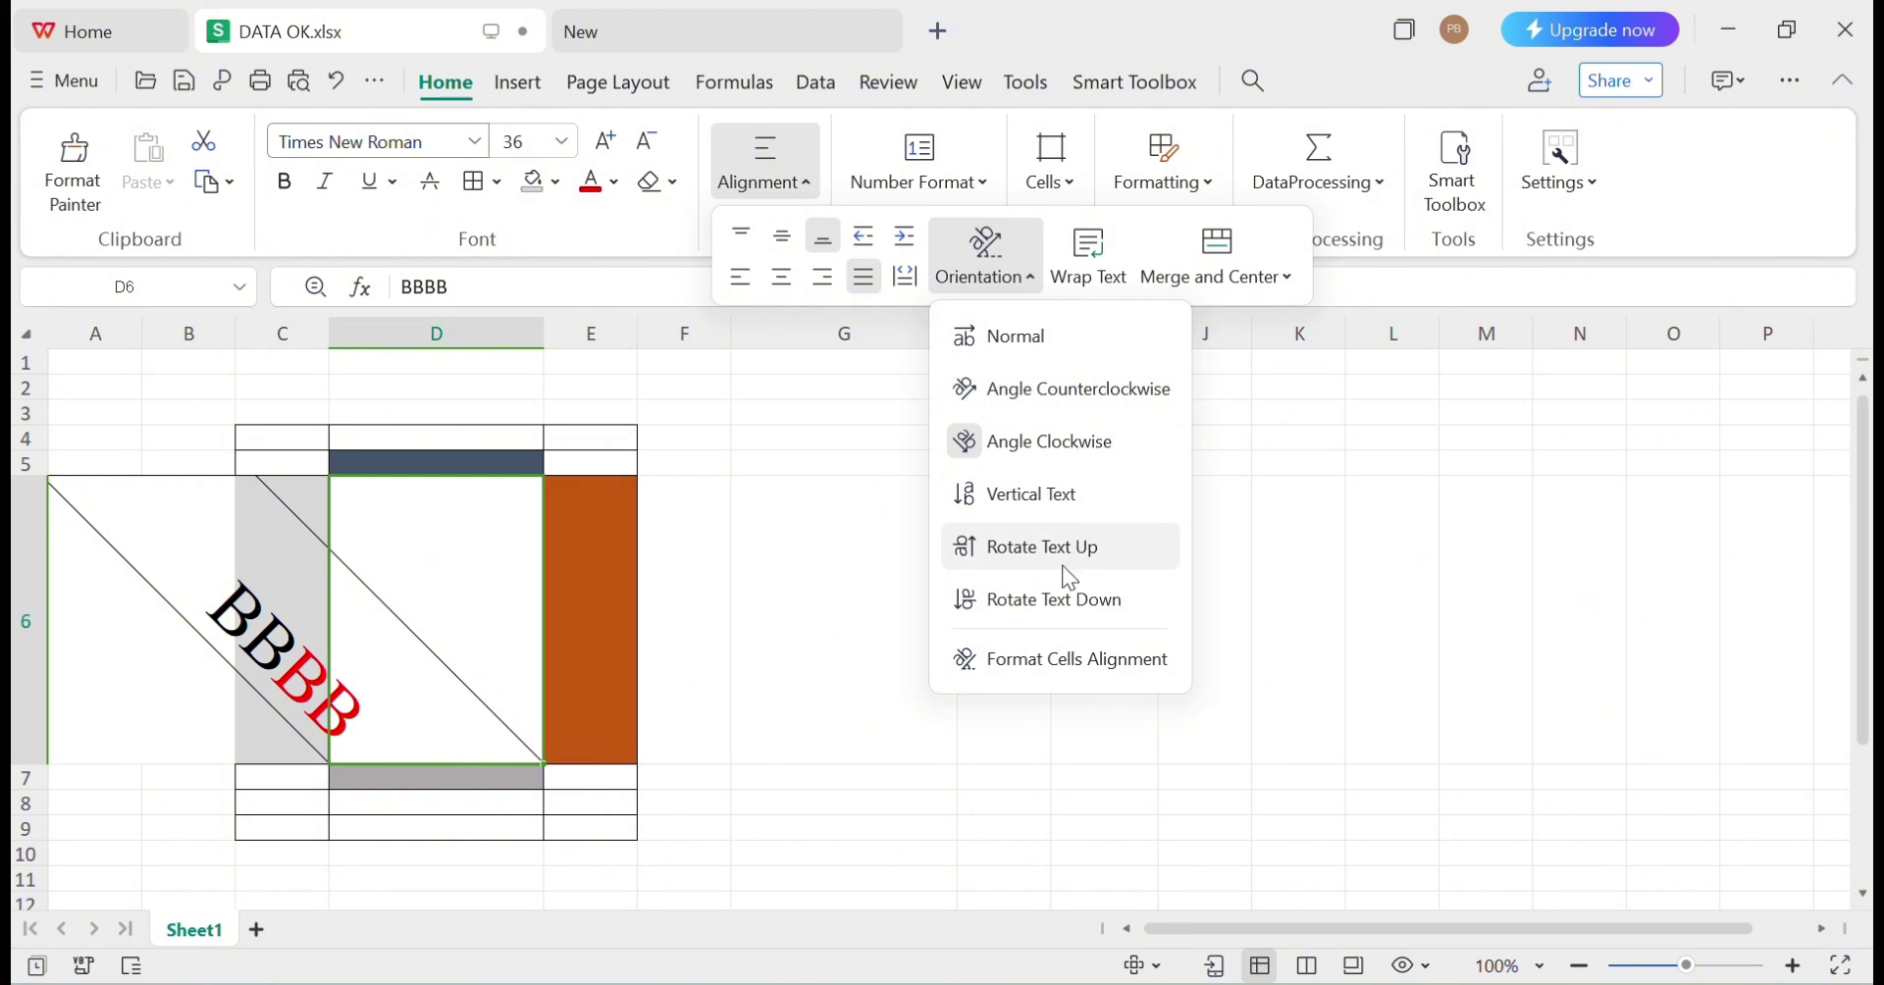
pyautogui.click(1050, 601)
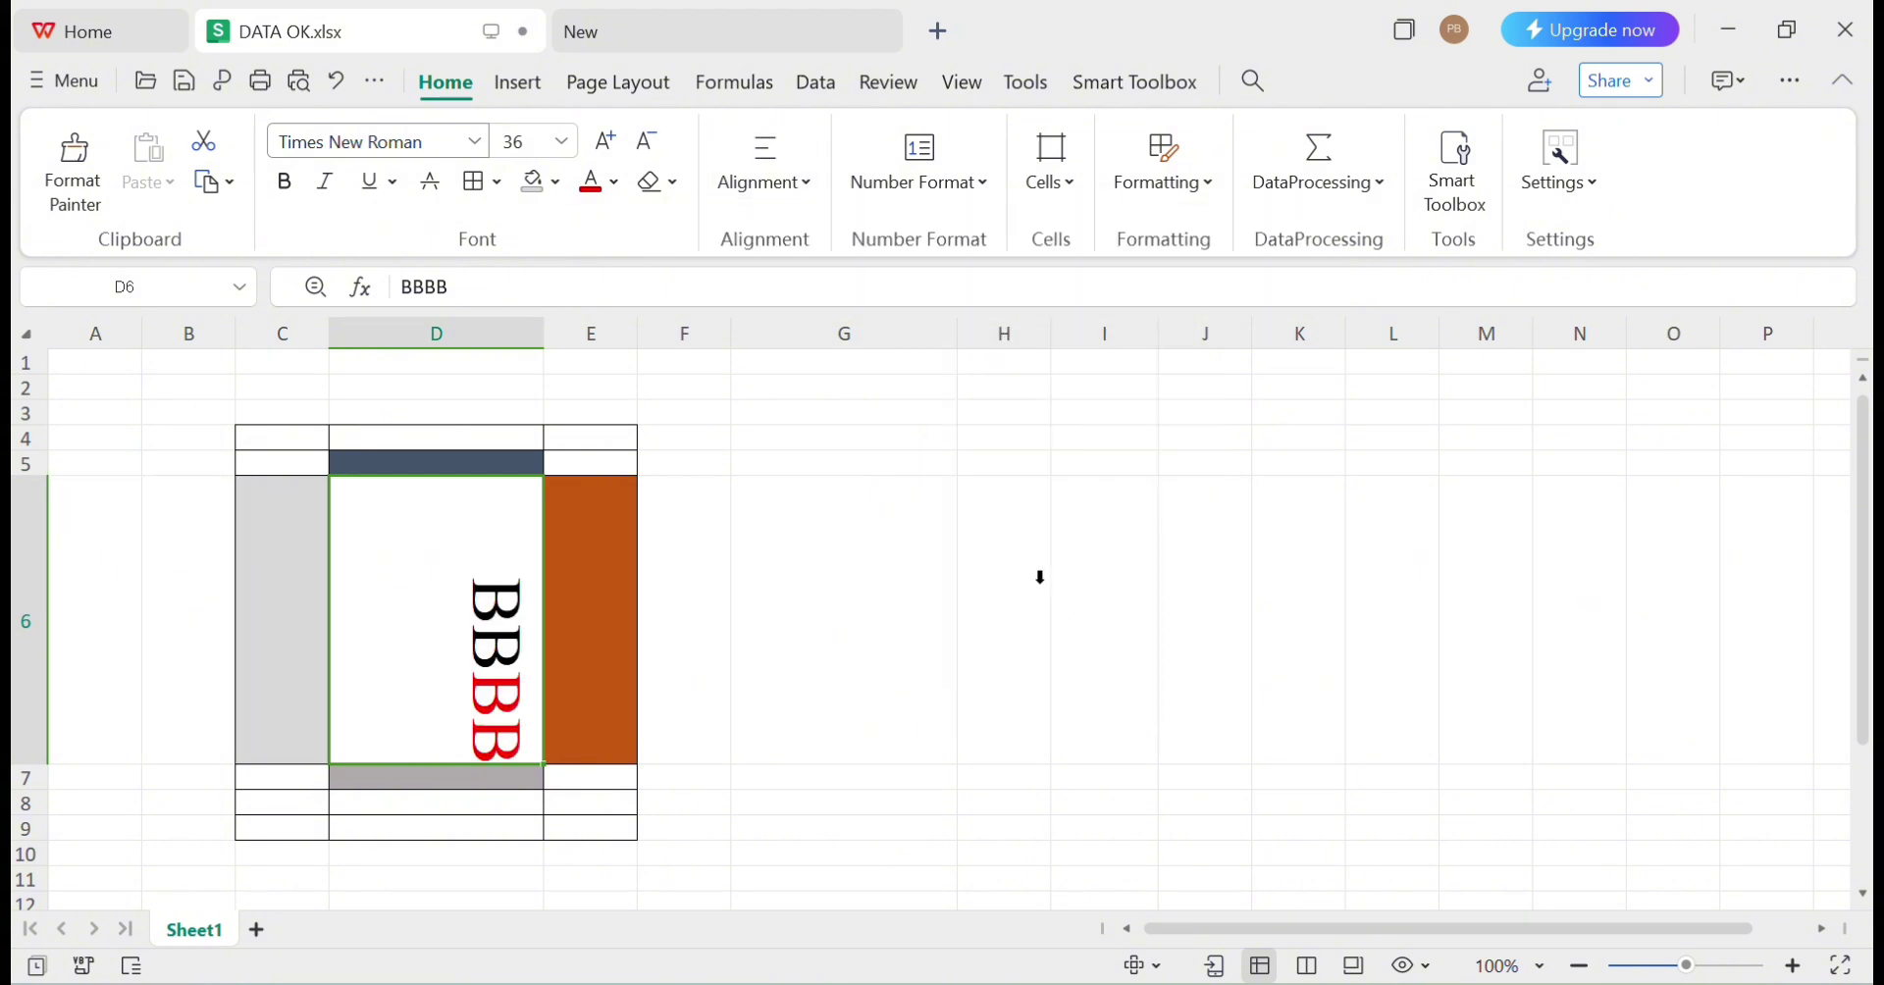
# Return the text orientation of cell D6 to Normal
pyautogui.click(780, 184)
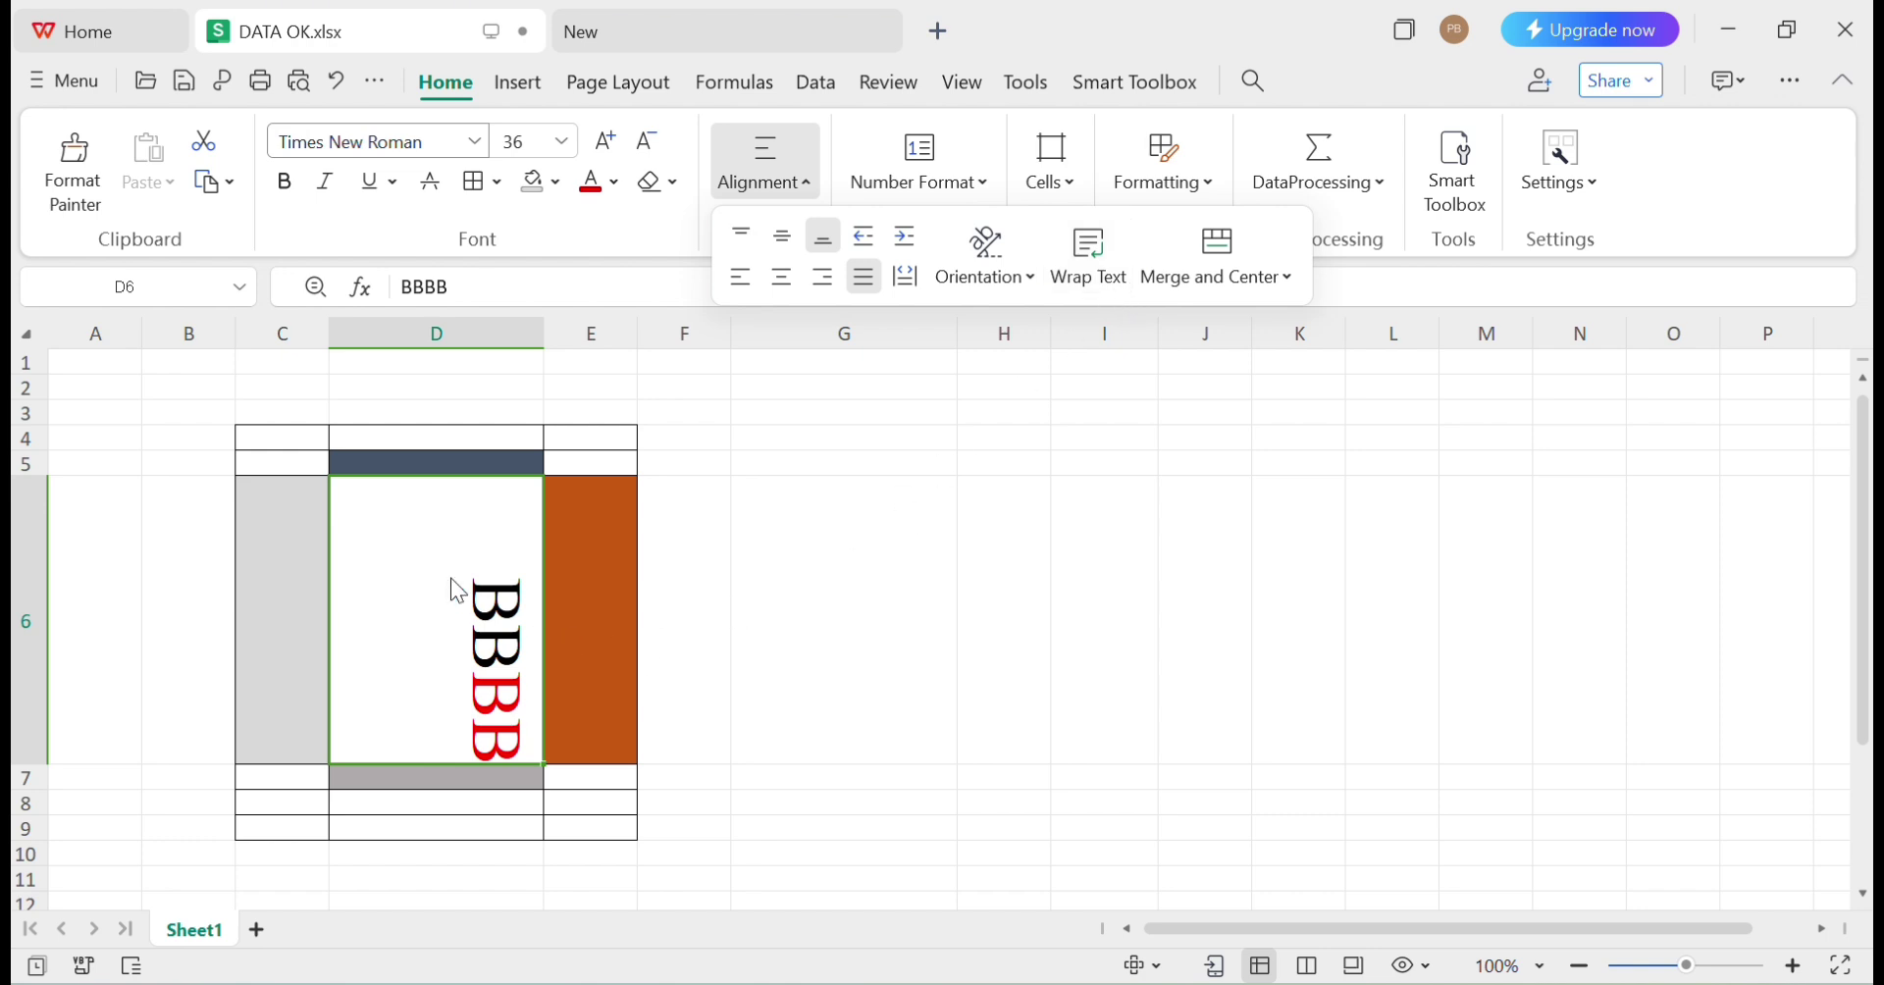
pyautogui.click(1034, 280)
pyautogui.click(1050, 332)
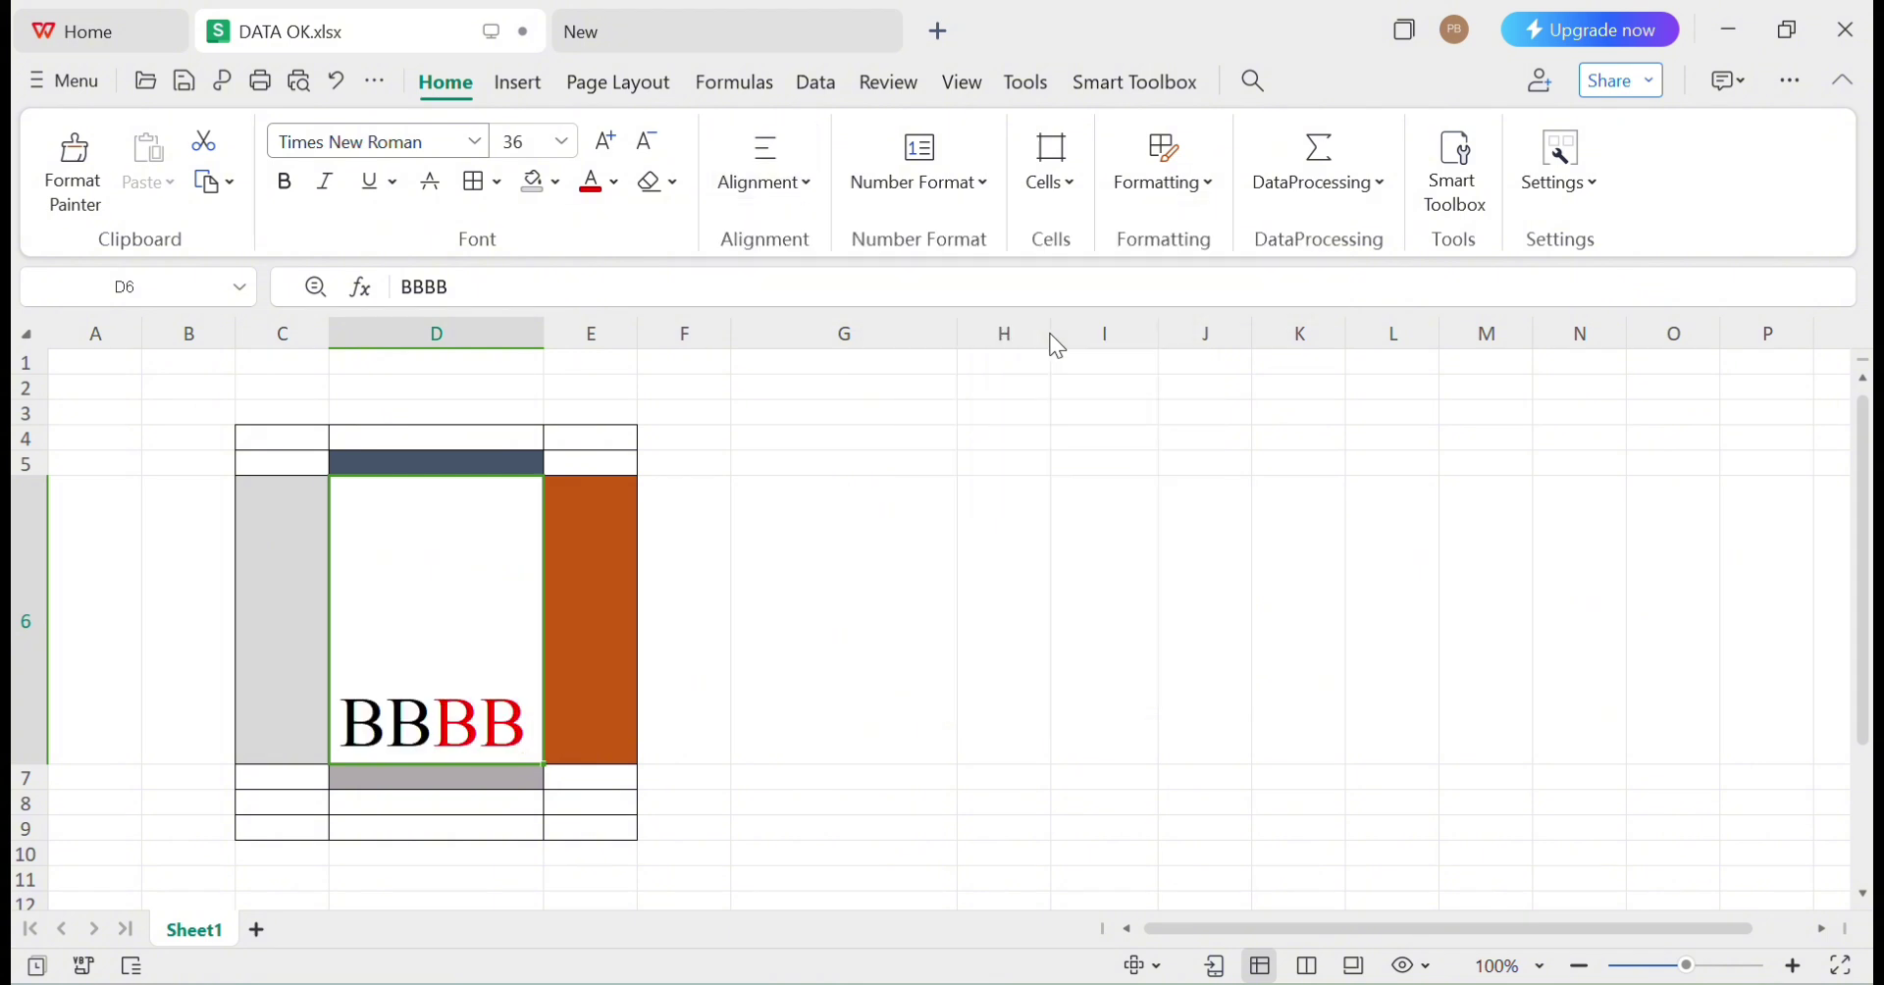
# Extend the text in cell D6 to read BBBB HHKKKKKKKK
pyautogui.click(888, 547)
pyautogui.click(422, 656)
pyautogui.click(480, 284)
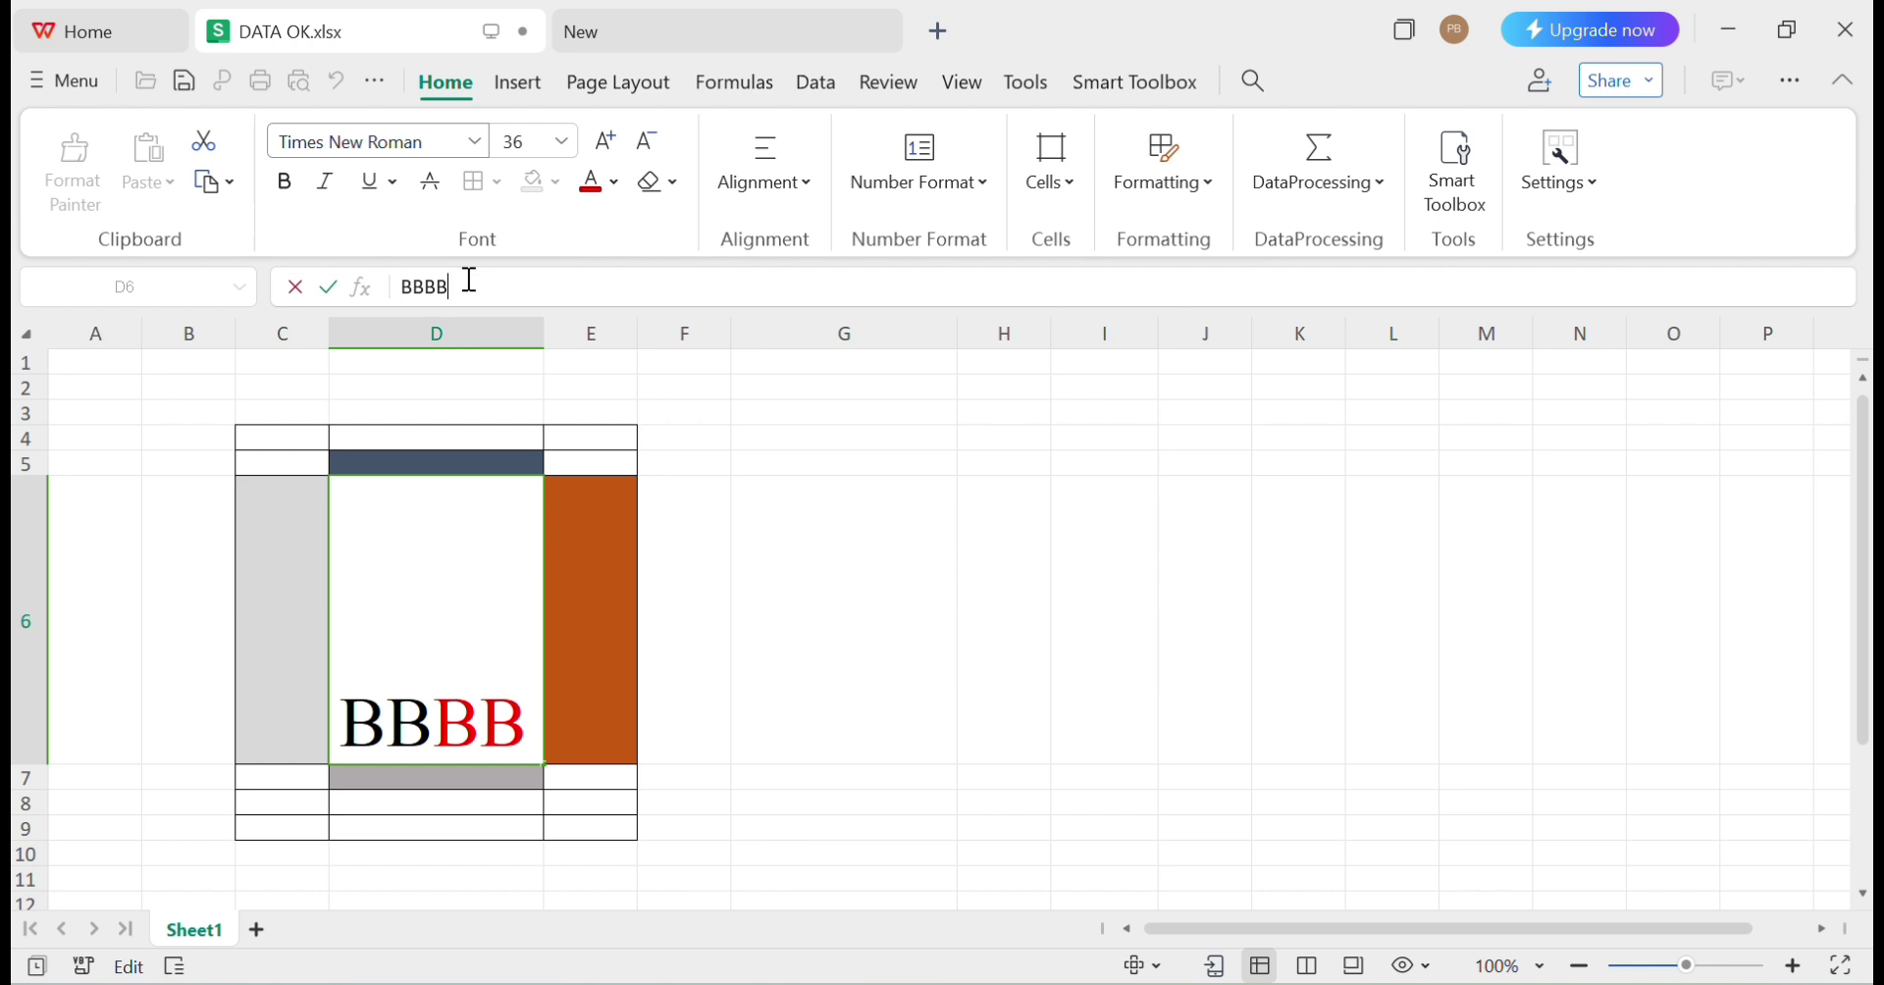
pyautogui.write('HHKKKKKKKK')
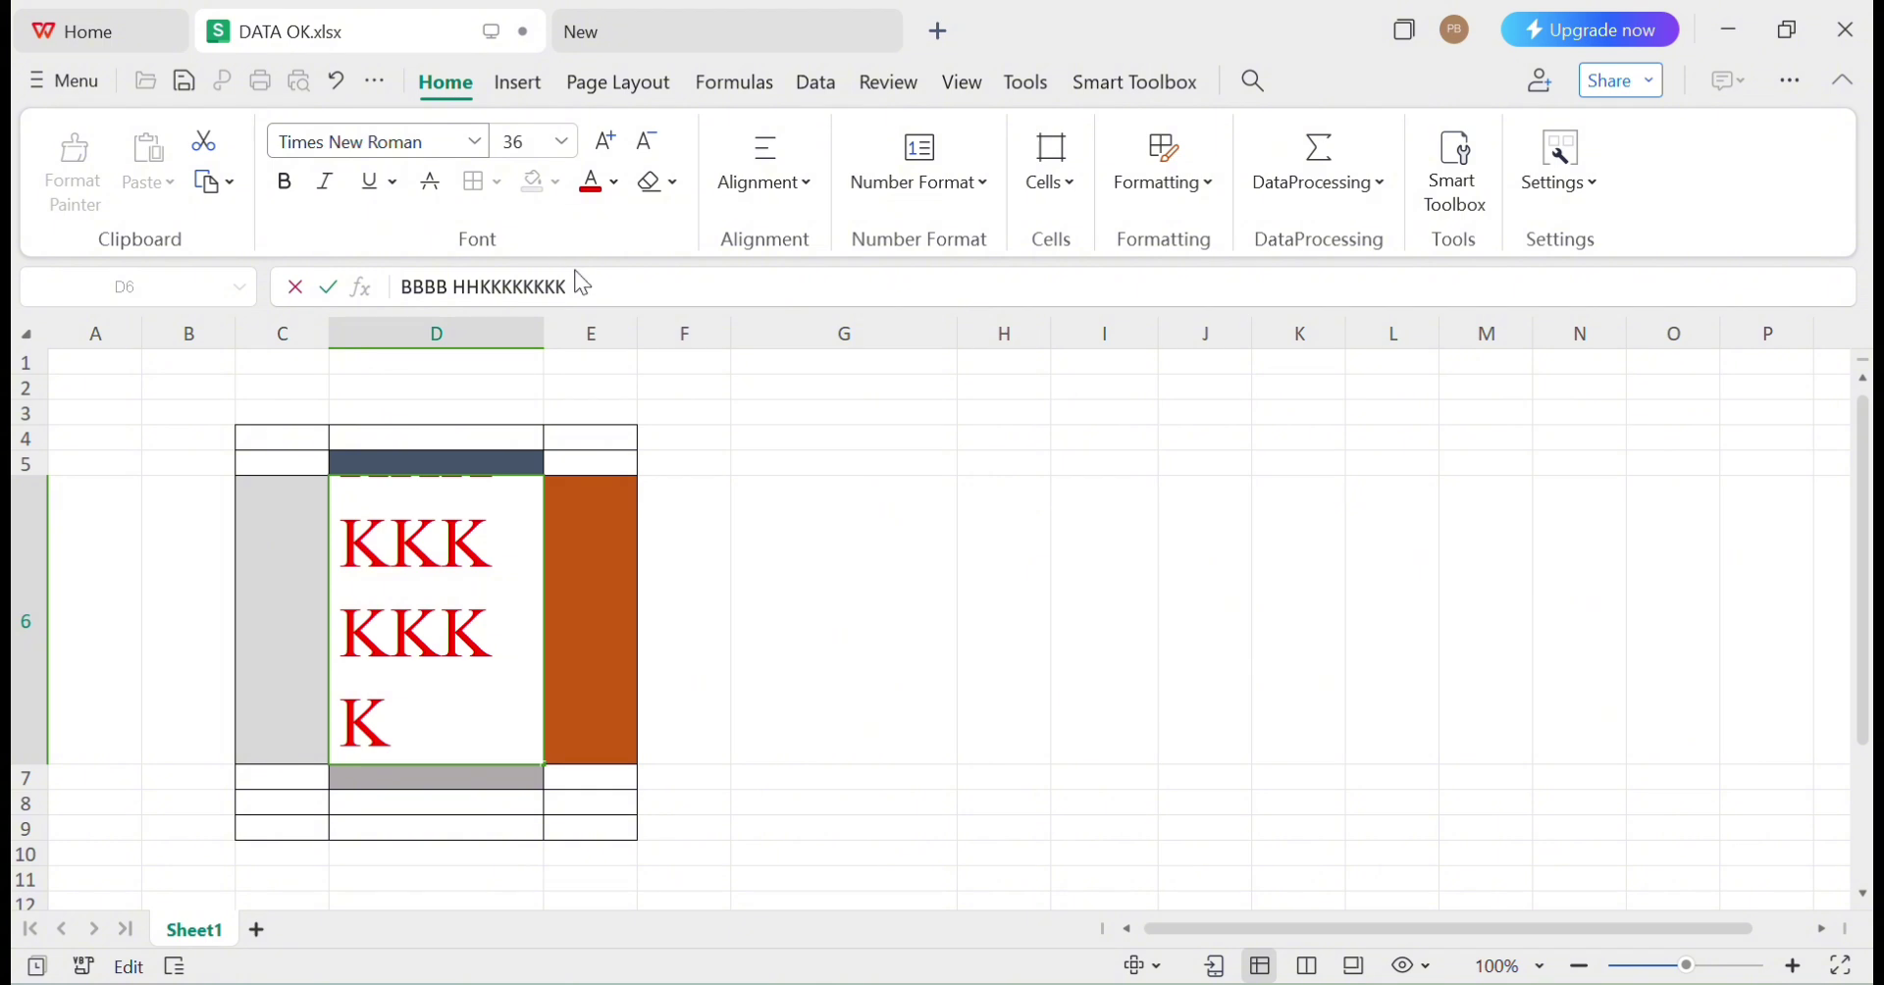
# Select the whole text inside cell D6 while editing and apply Wrap Text to it
pyautogui.moveTo(574, 284); pyautogui.dragTo(357, 263)
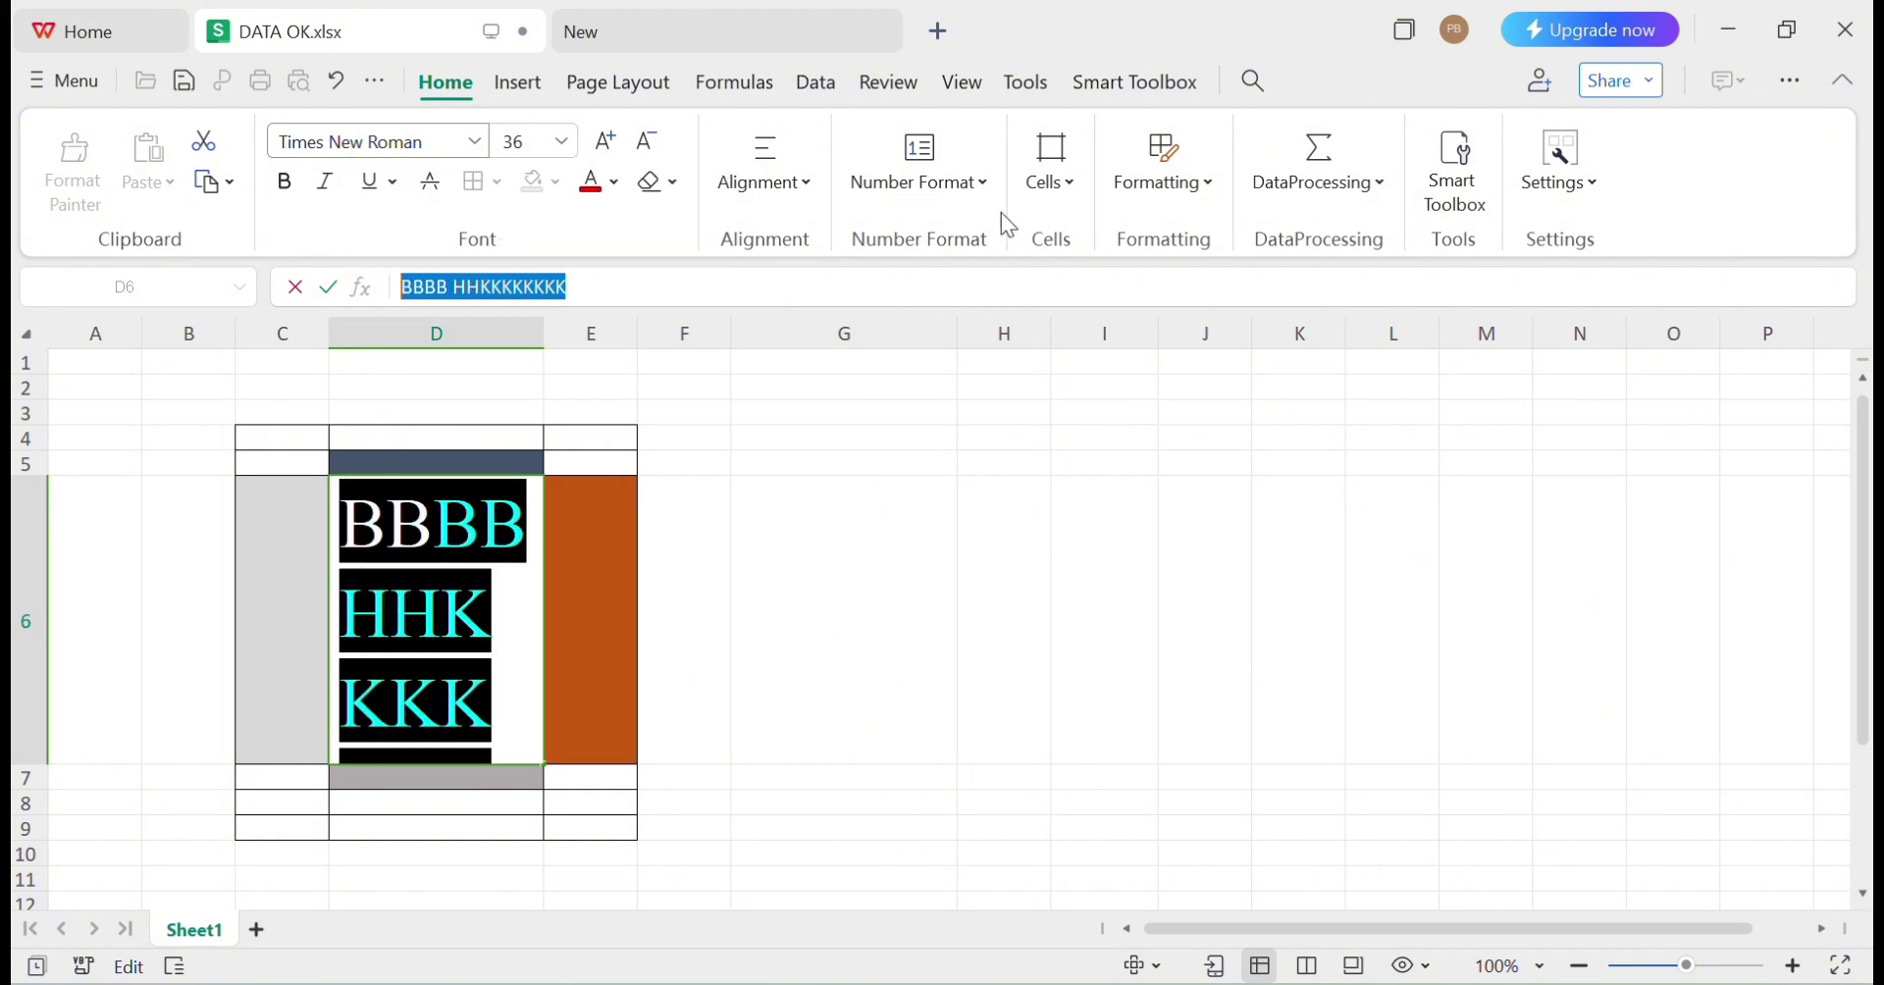
pyautogui.click(972, 188)
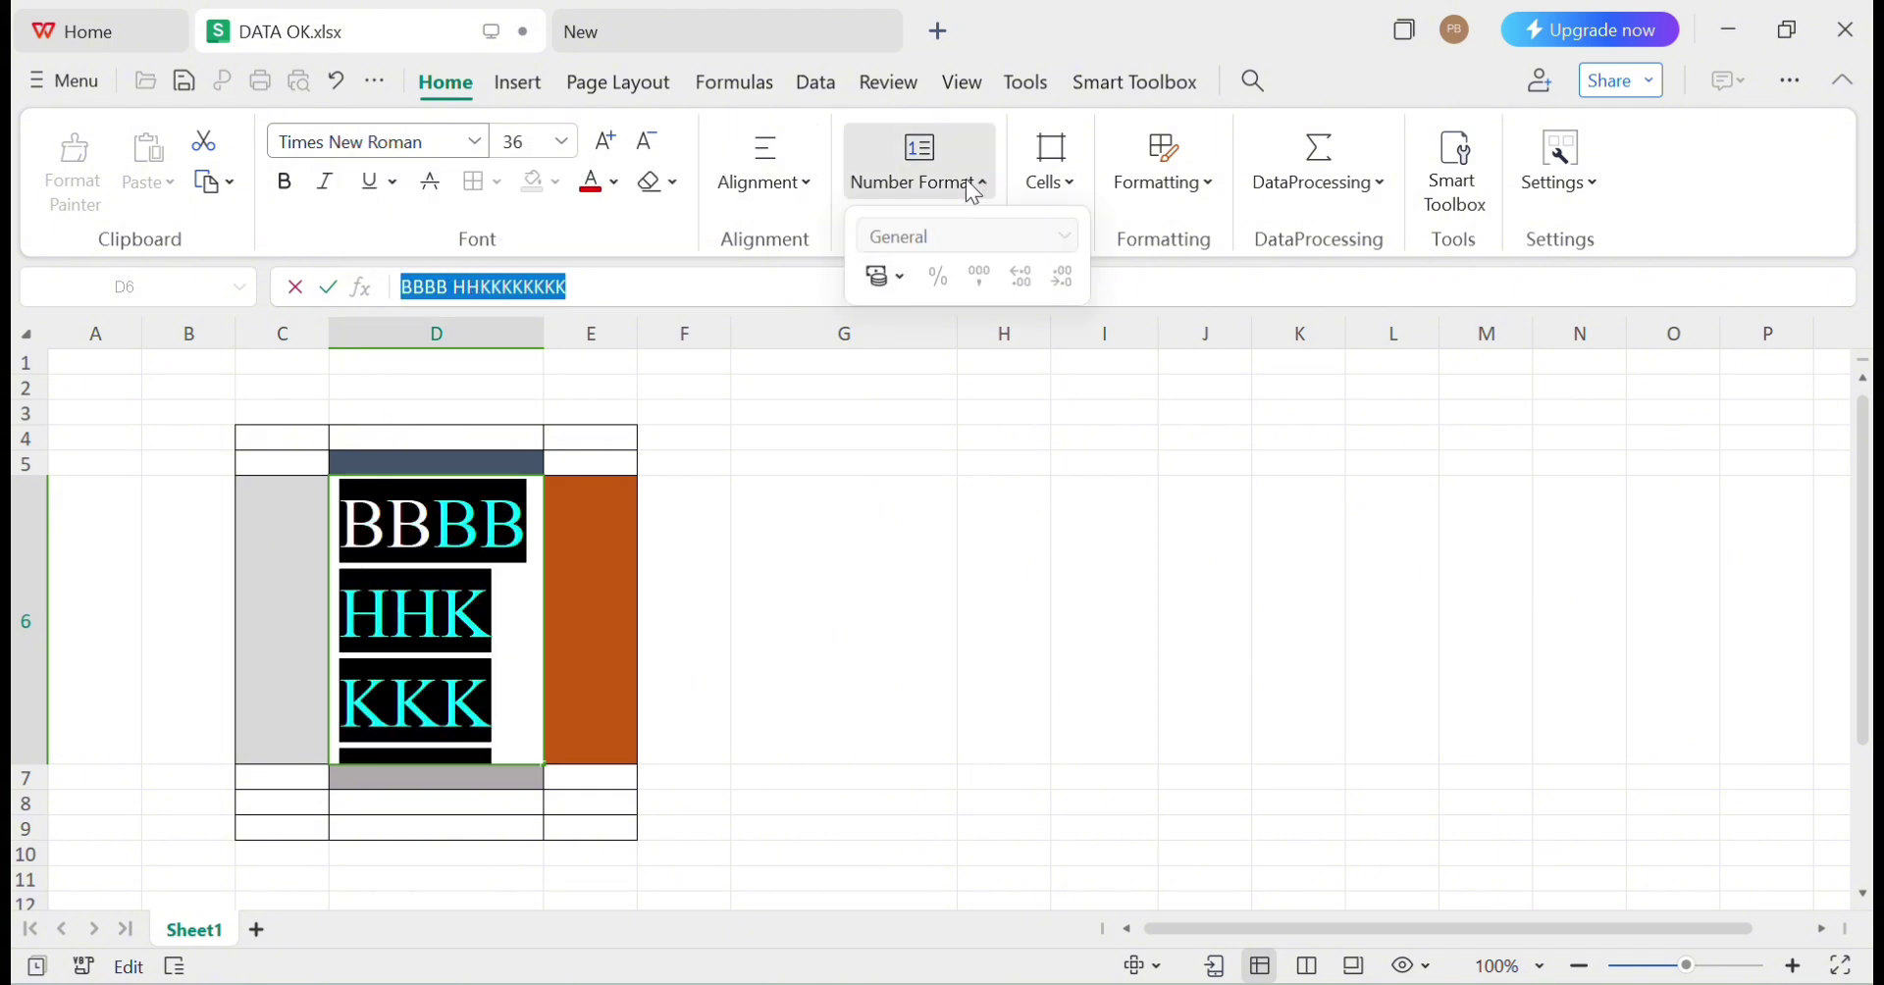
pyautogui.click(806, 183)
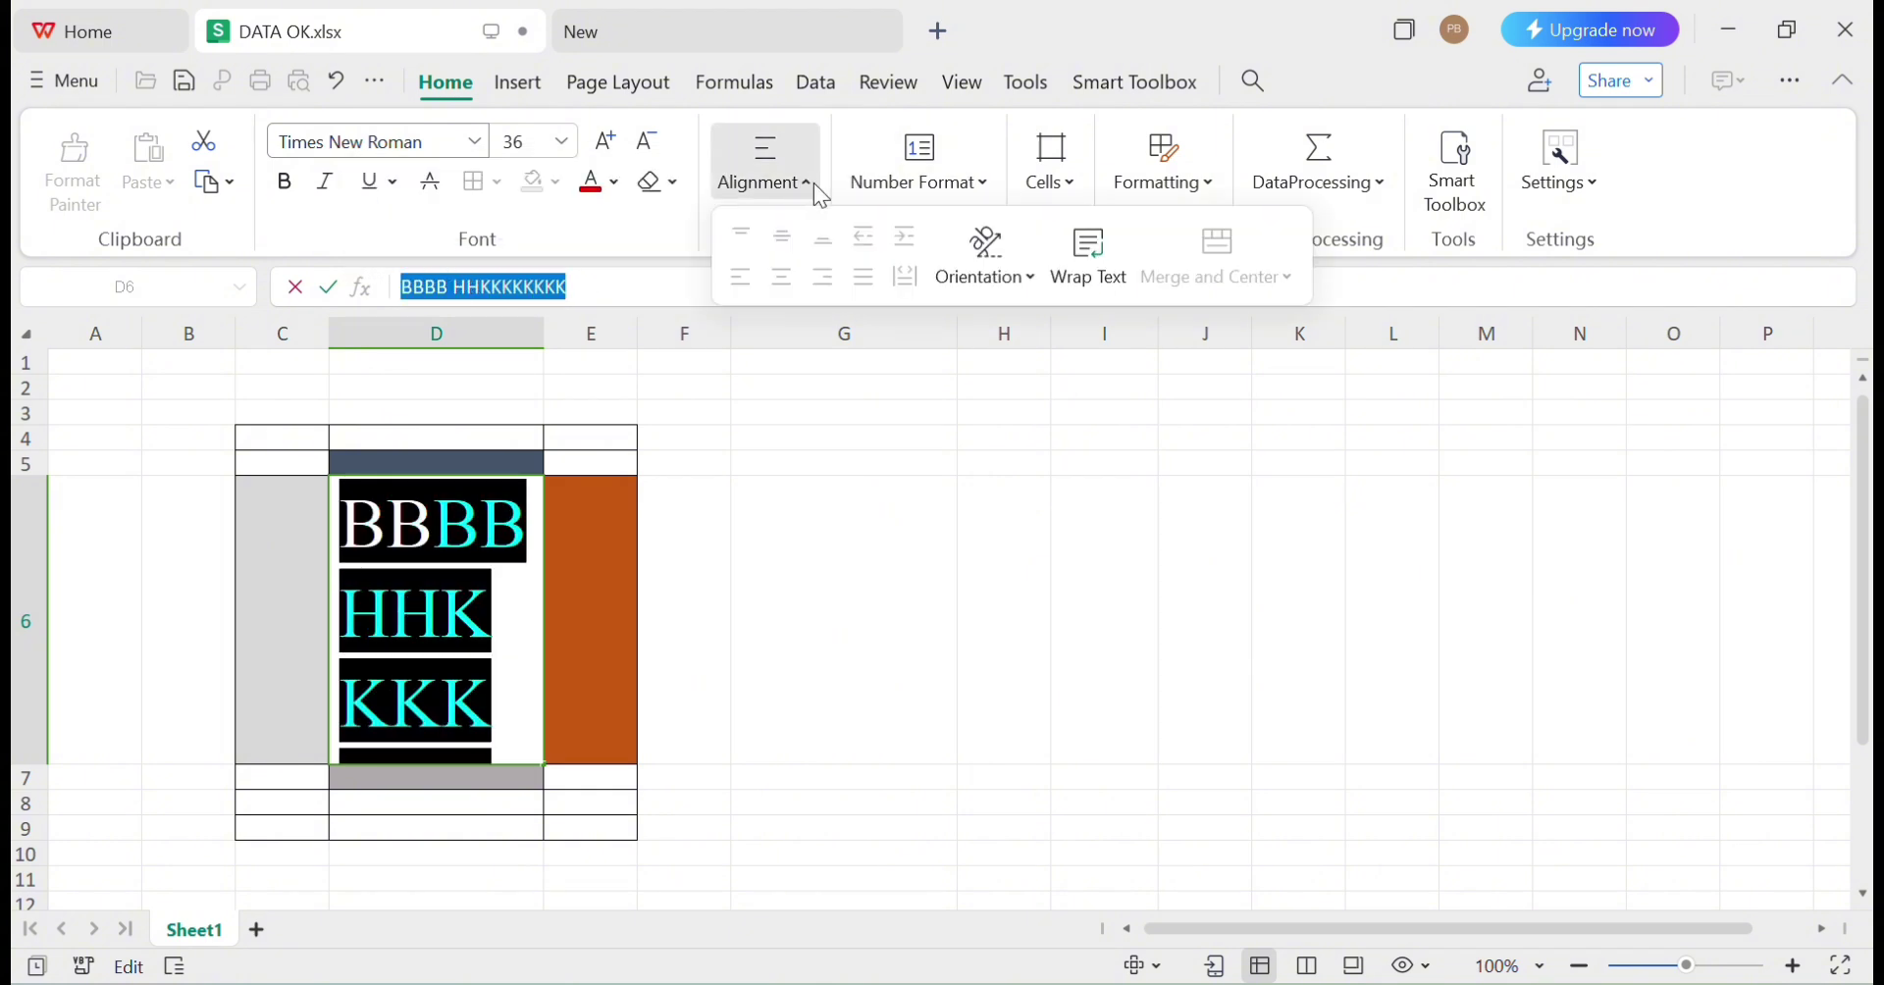
pyautogui.click(1084, 253)
pyautogui.doubleClick(431, 651)
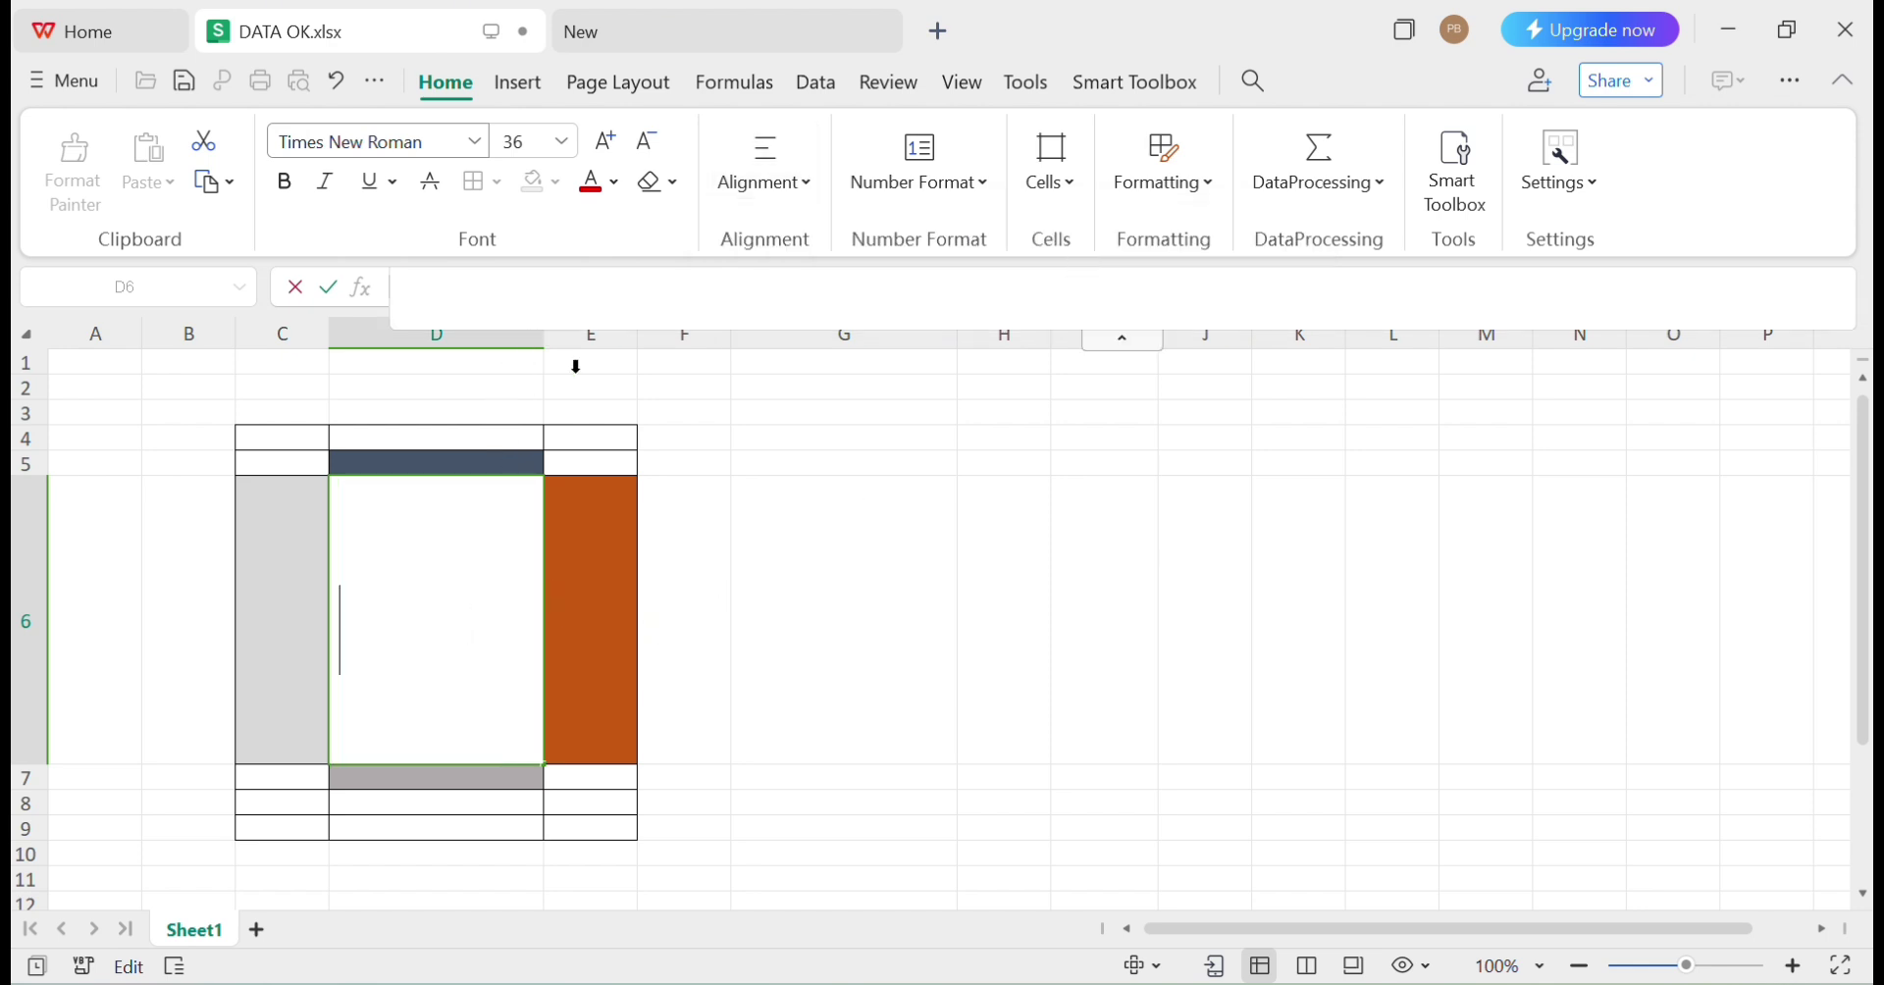
pyautogui.click(791, 609)
# Merge and center cells H2:I2 containing the first name in the list
pyautogui.moveTo(553, 343); pyautogui.dragTo(738, 349)
pyautogui.moveTo(1007, 489); pyautogui.dragTo(1044, 483)
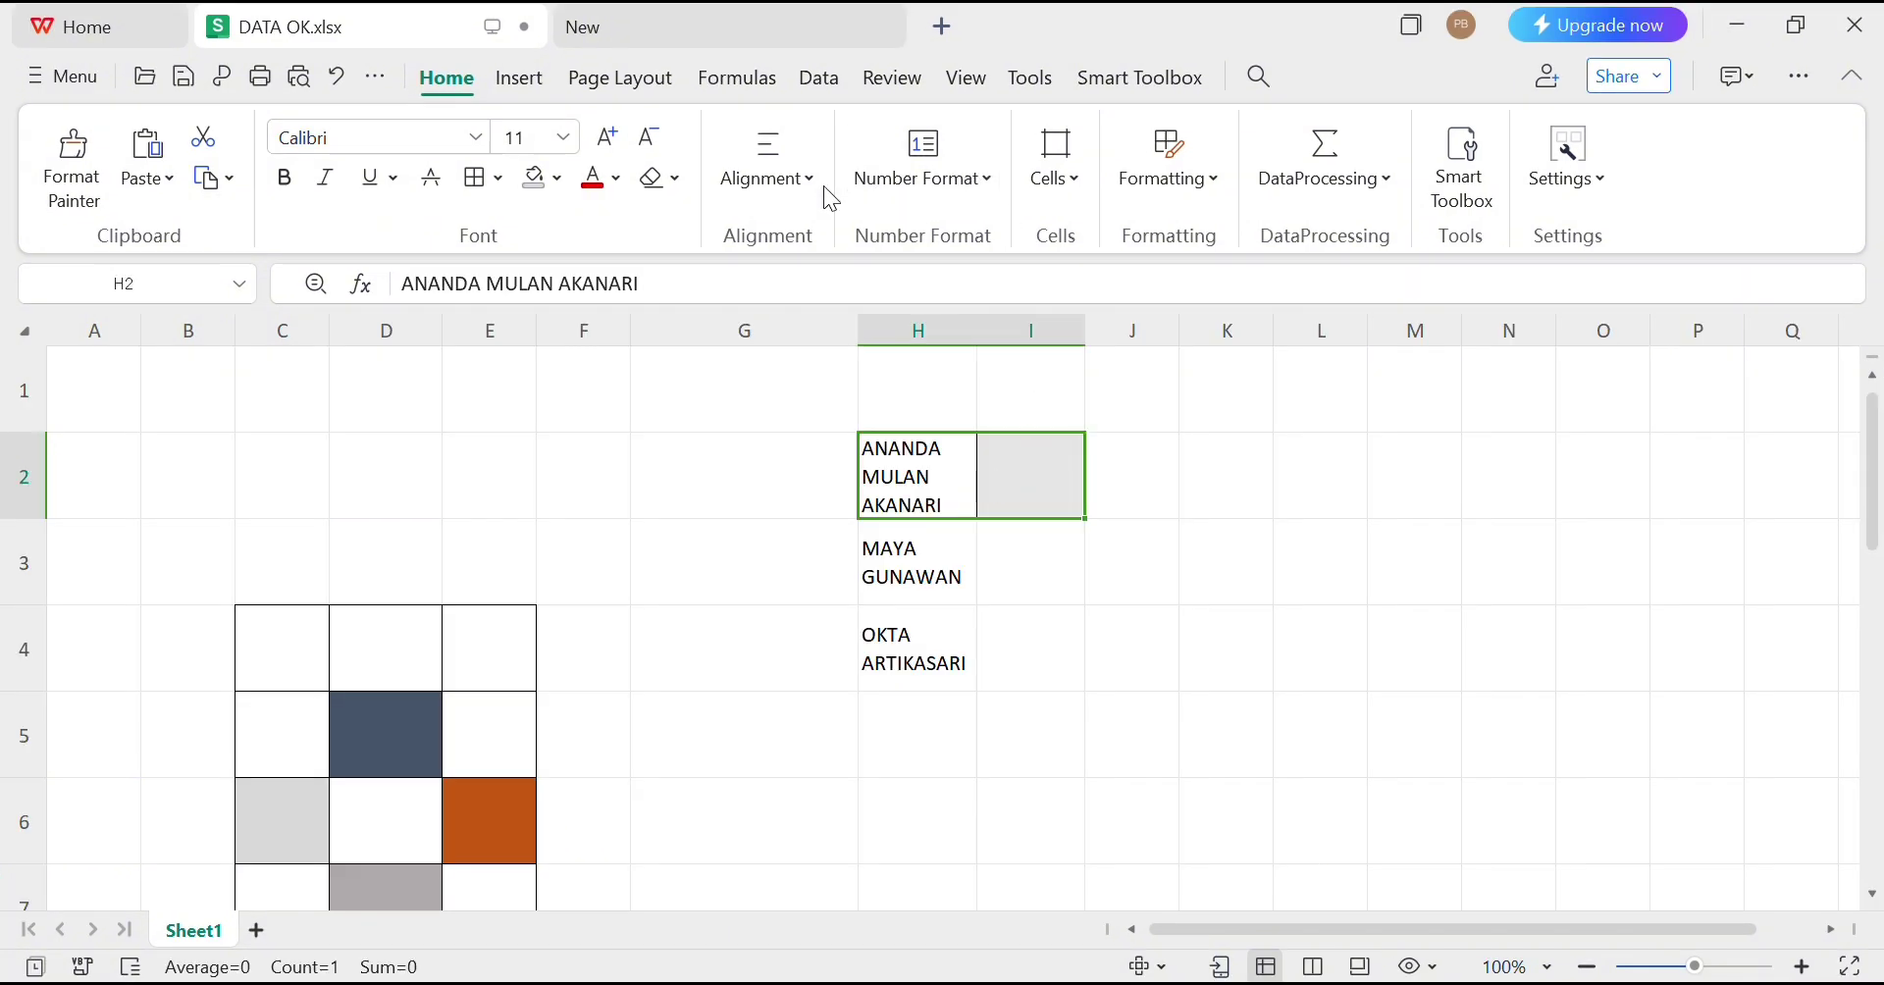
pyautogui.click(791, 186)
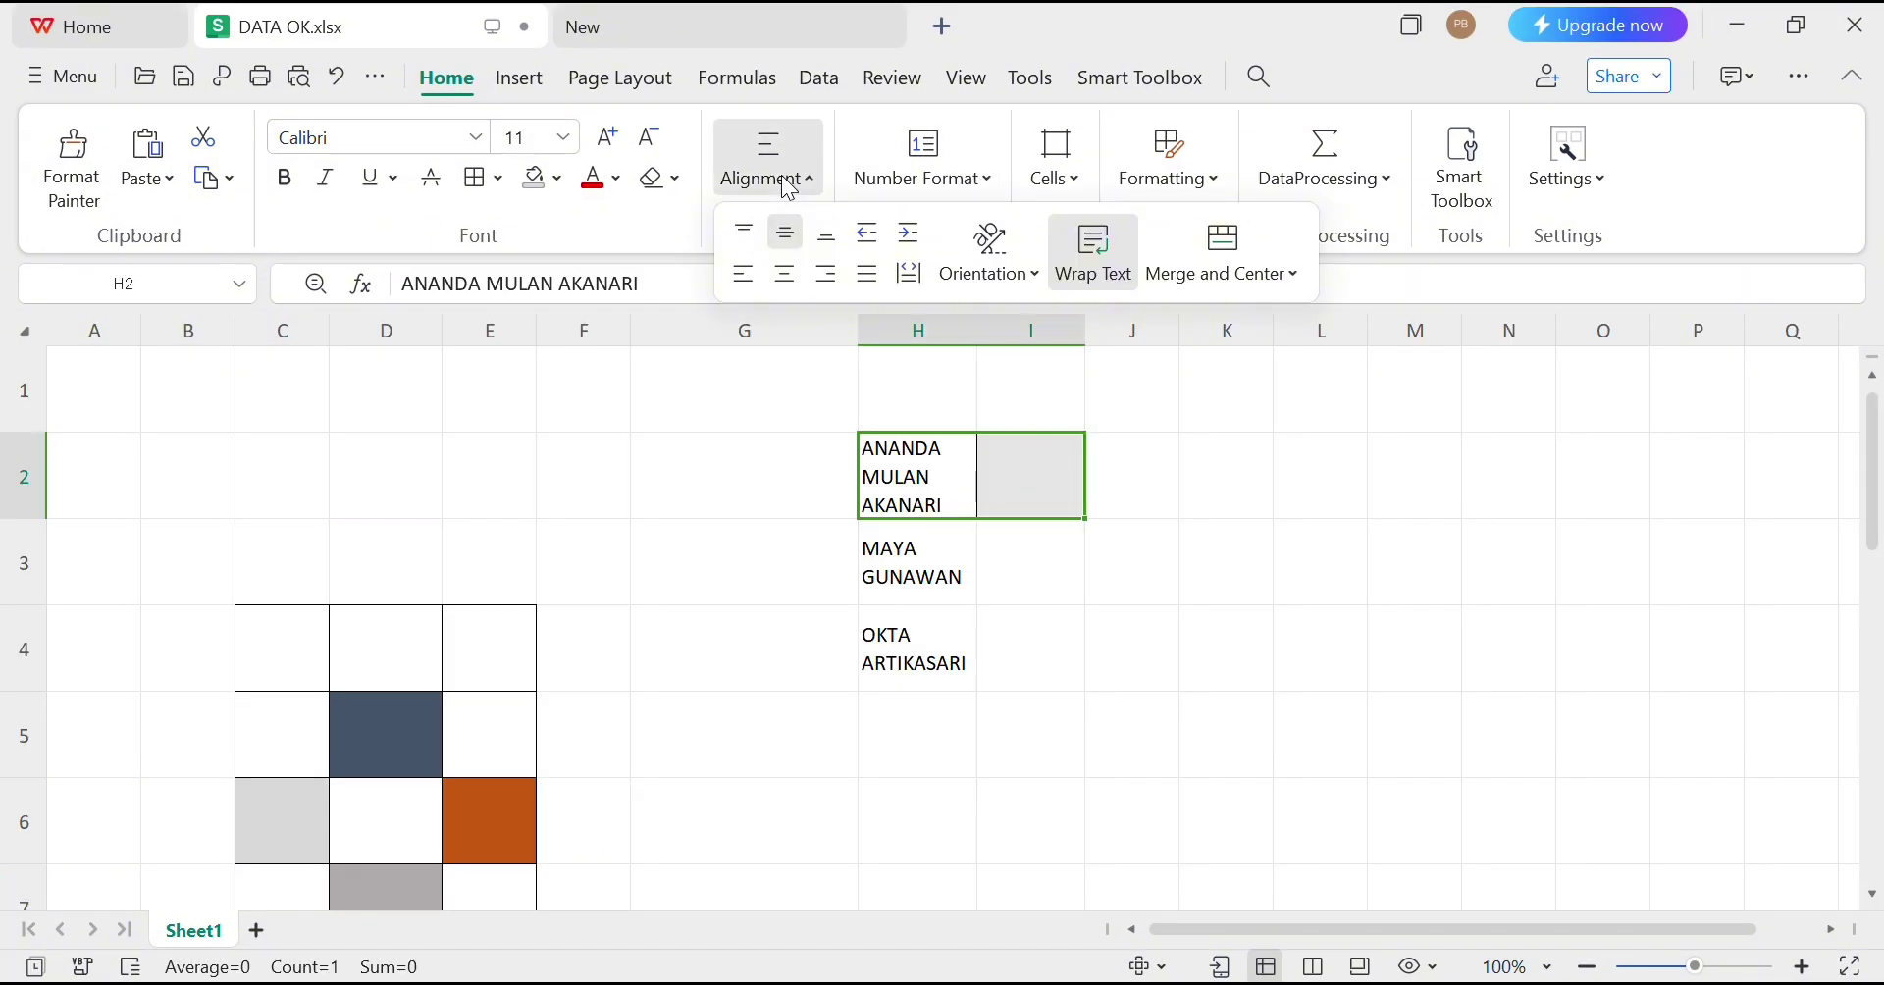
pyautogui.click(1227, 257)
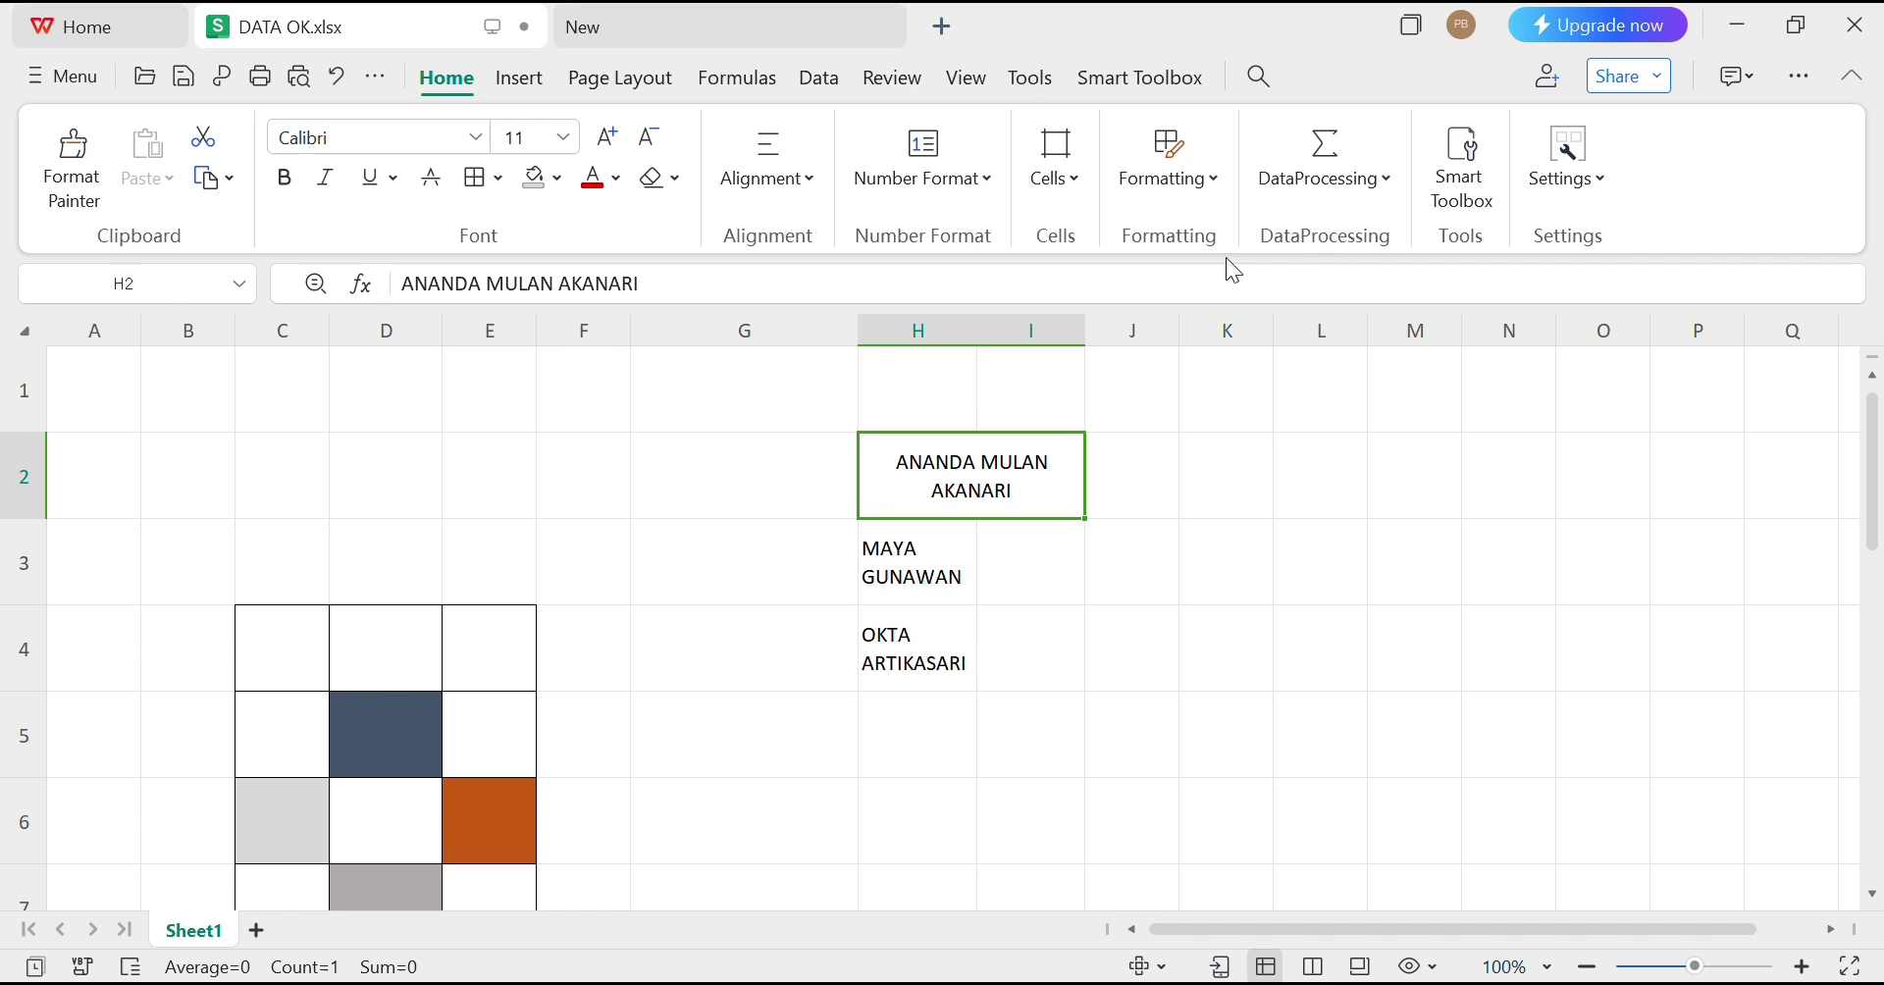
pyautogui.click(1266, 574)
# Merge and center cells H3:I3 containing the second name in the list
pyautogui.moveTo(912, 574); pyautogui.dragTo(1024, 574)
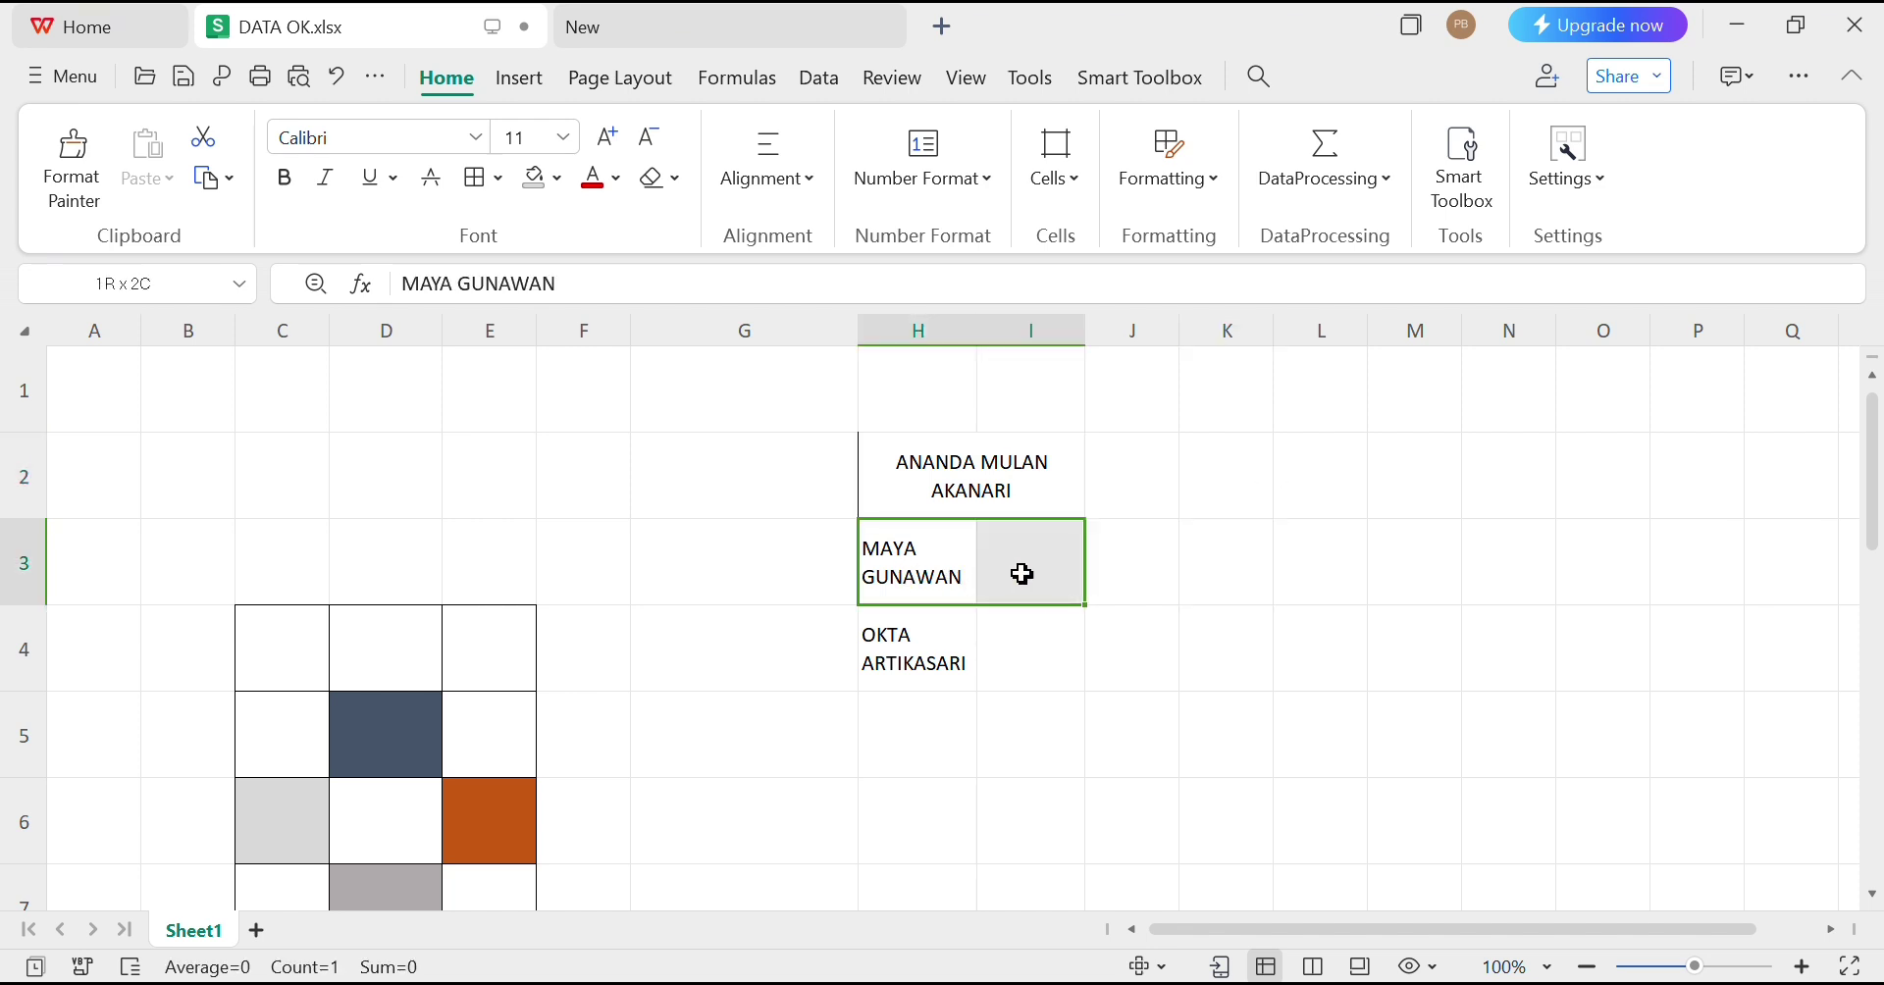
pyautogui.click(800, 185)
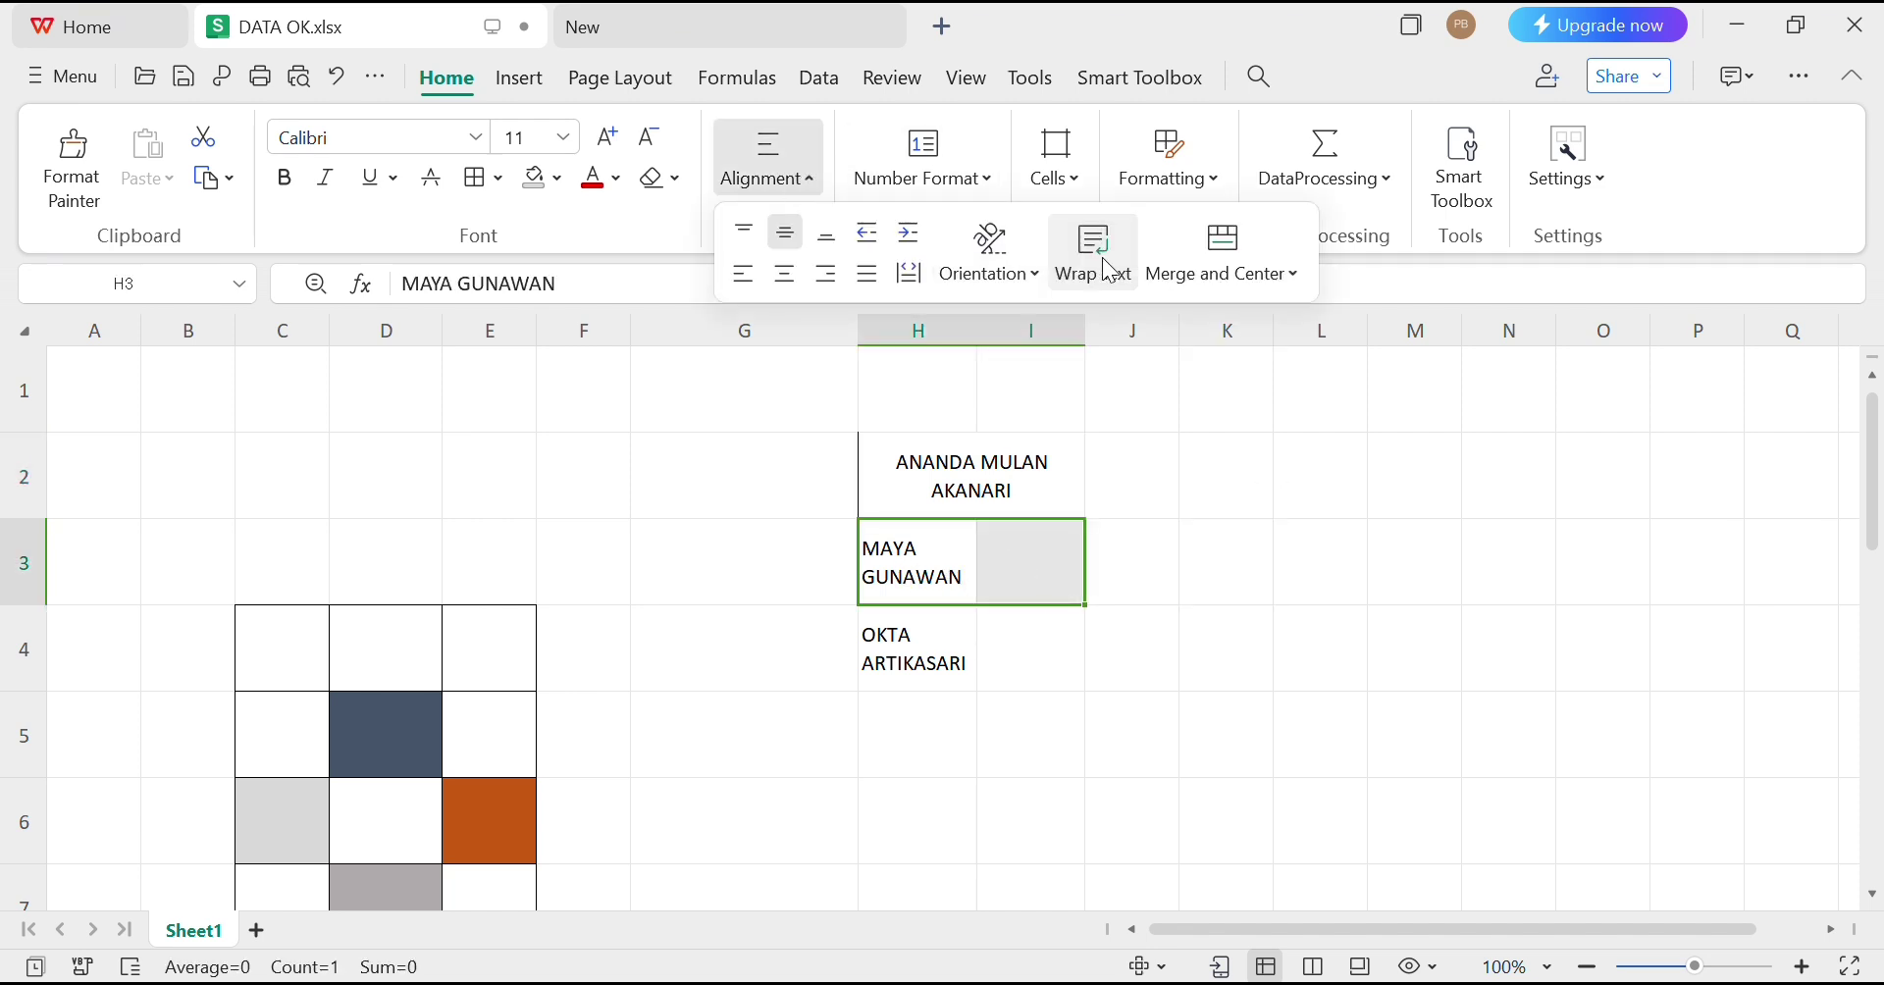
pyautogui.click(1238, 239)
pyautogui.click(1244, 598)
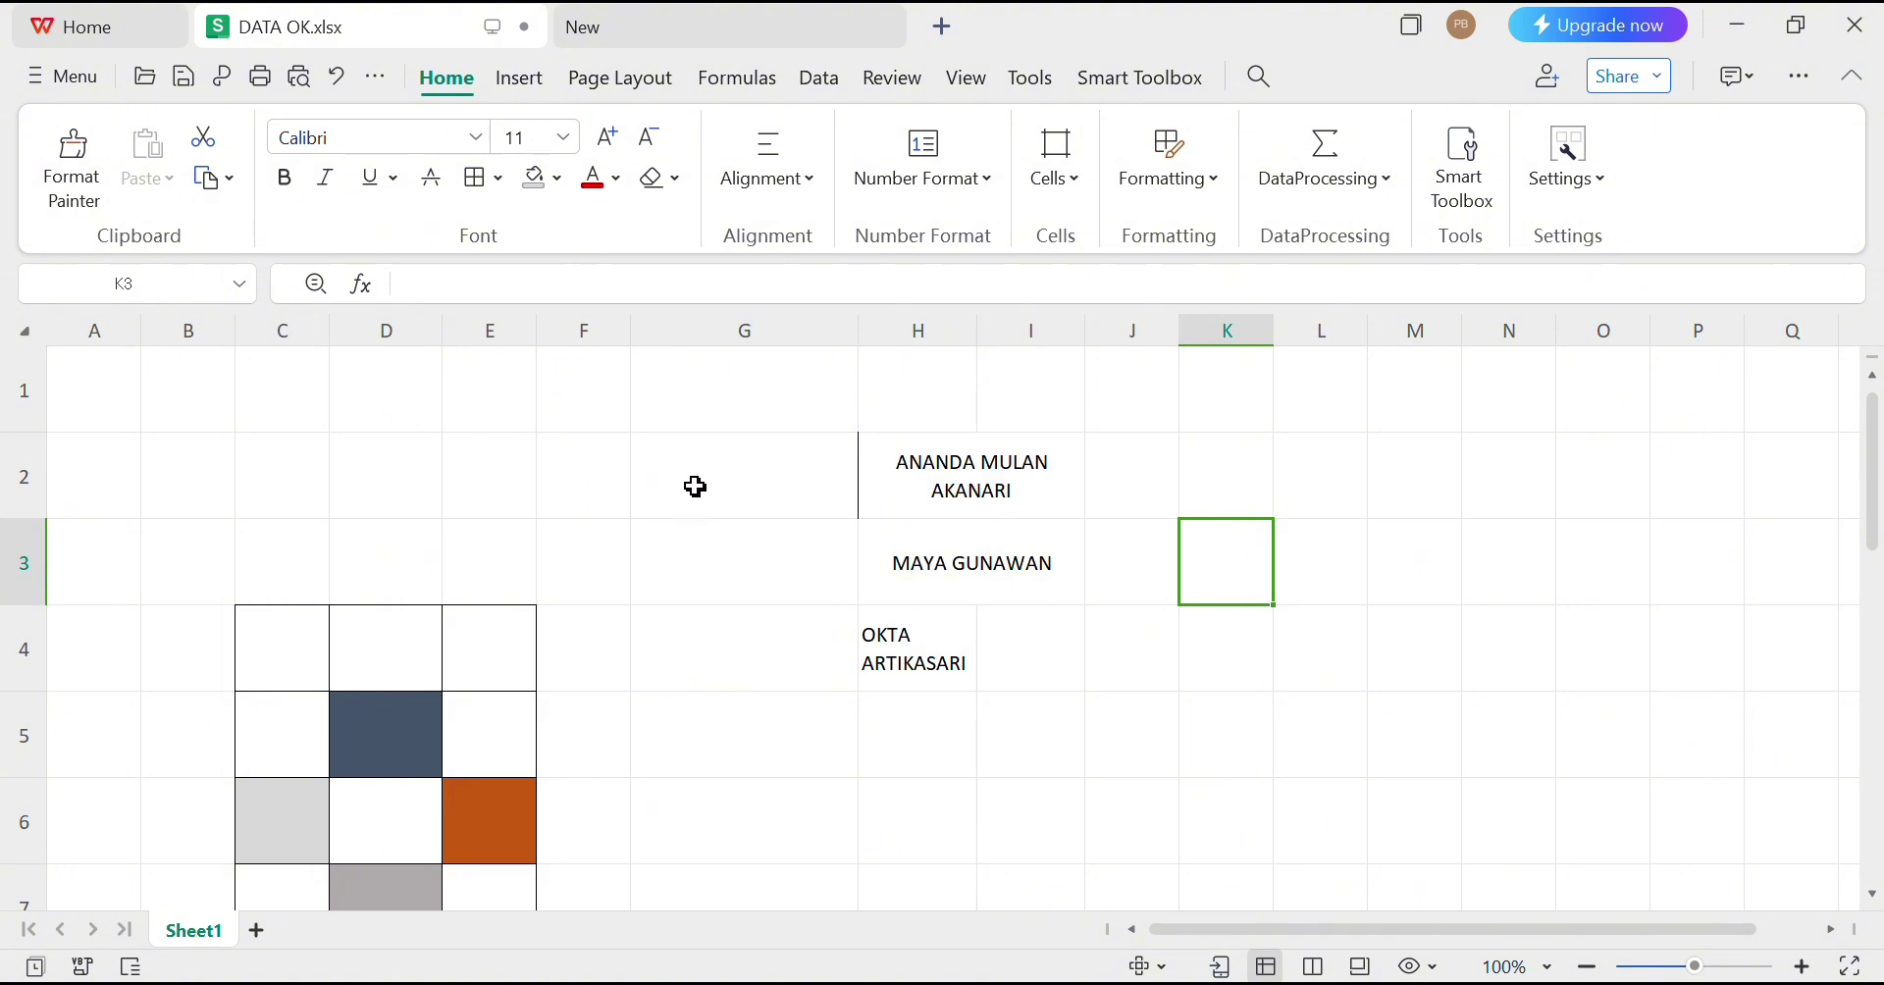
# Apply all borders to the empty cells G2:G4 beside the list of names
pyautogui.moveTo(694, 484); pyautogui.dragTo(709, 645)
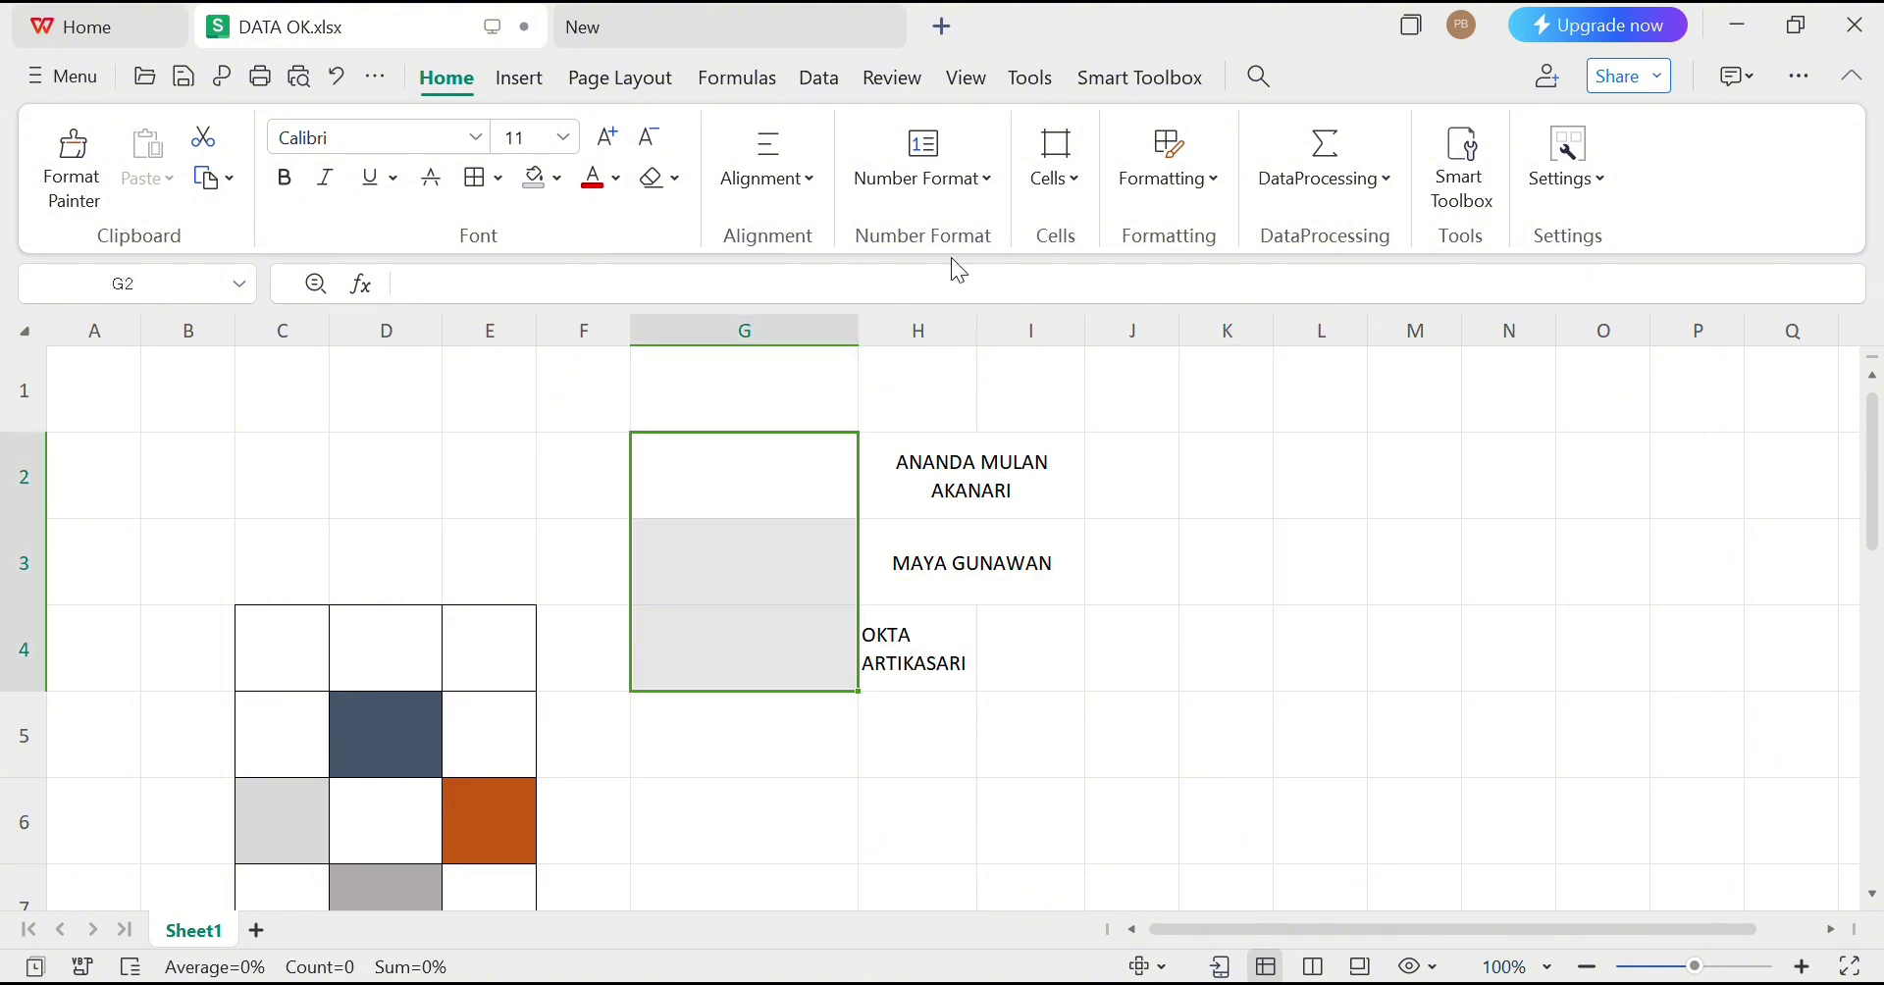
pyautogui.click(480, 186)
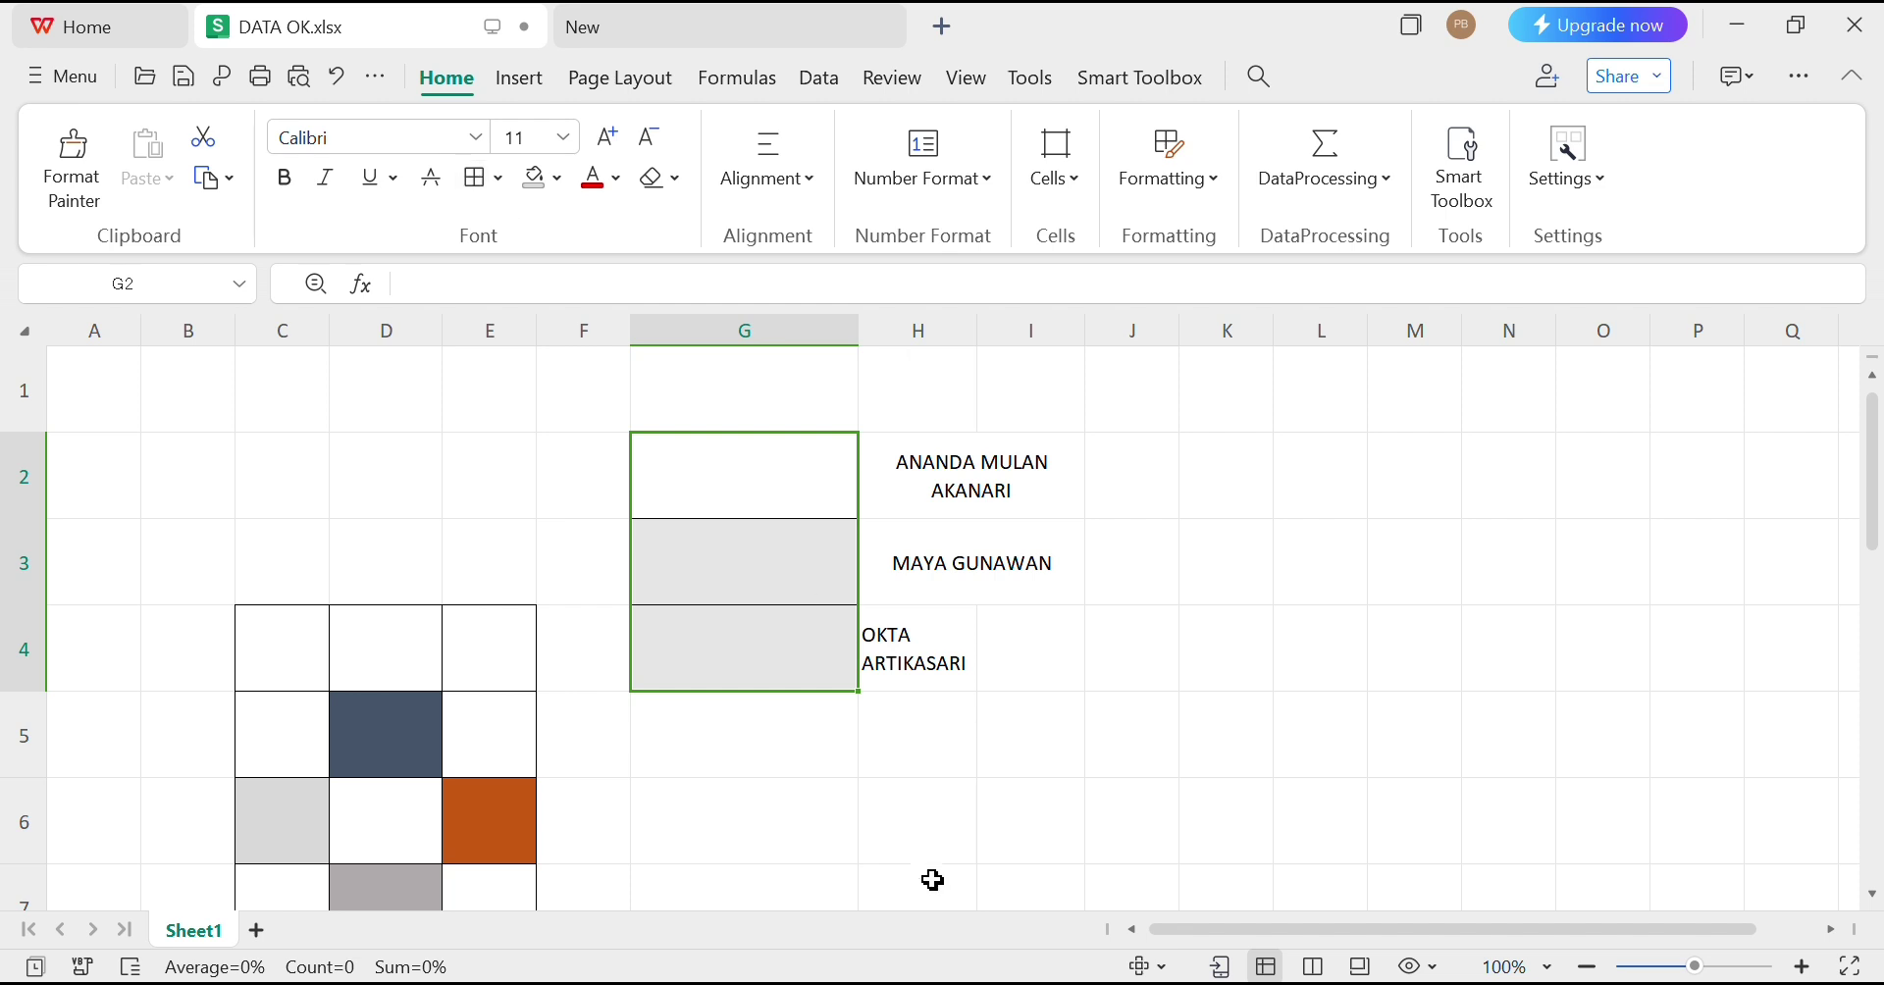
pyautogui.click(904, 865)
# Merge and center cells G2:G4 and enter HHHHH in the merged cell
pyautogui.click(789, 483)
pyautogui.moveTo(788, 482); pyautogui.dragTo(791, 620)
pyautogui.click(823, 179)
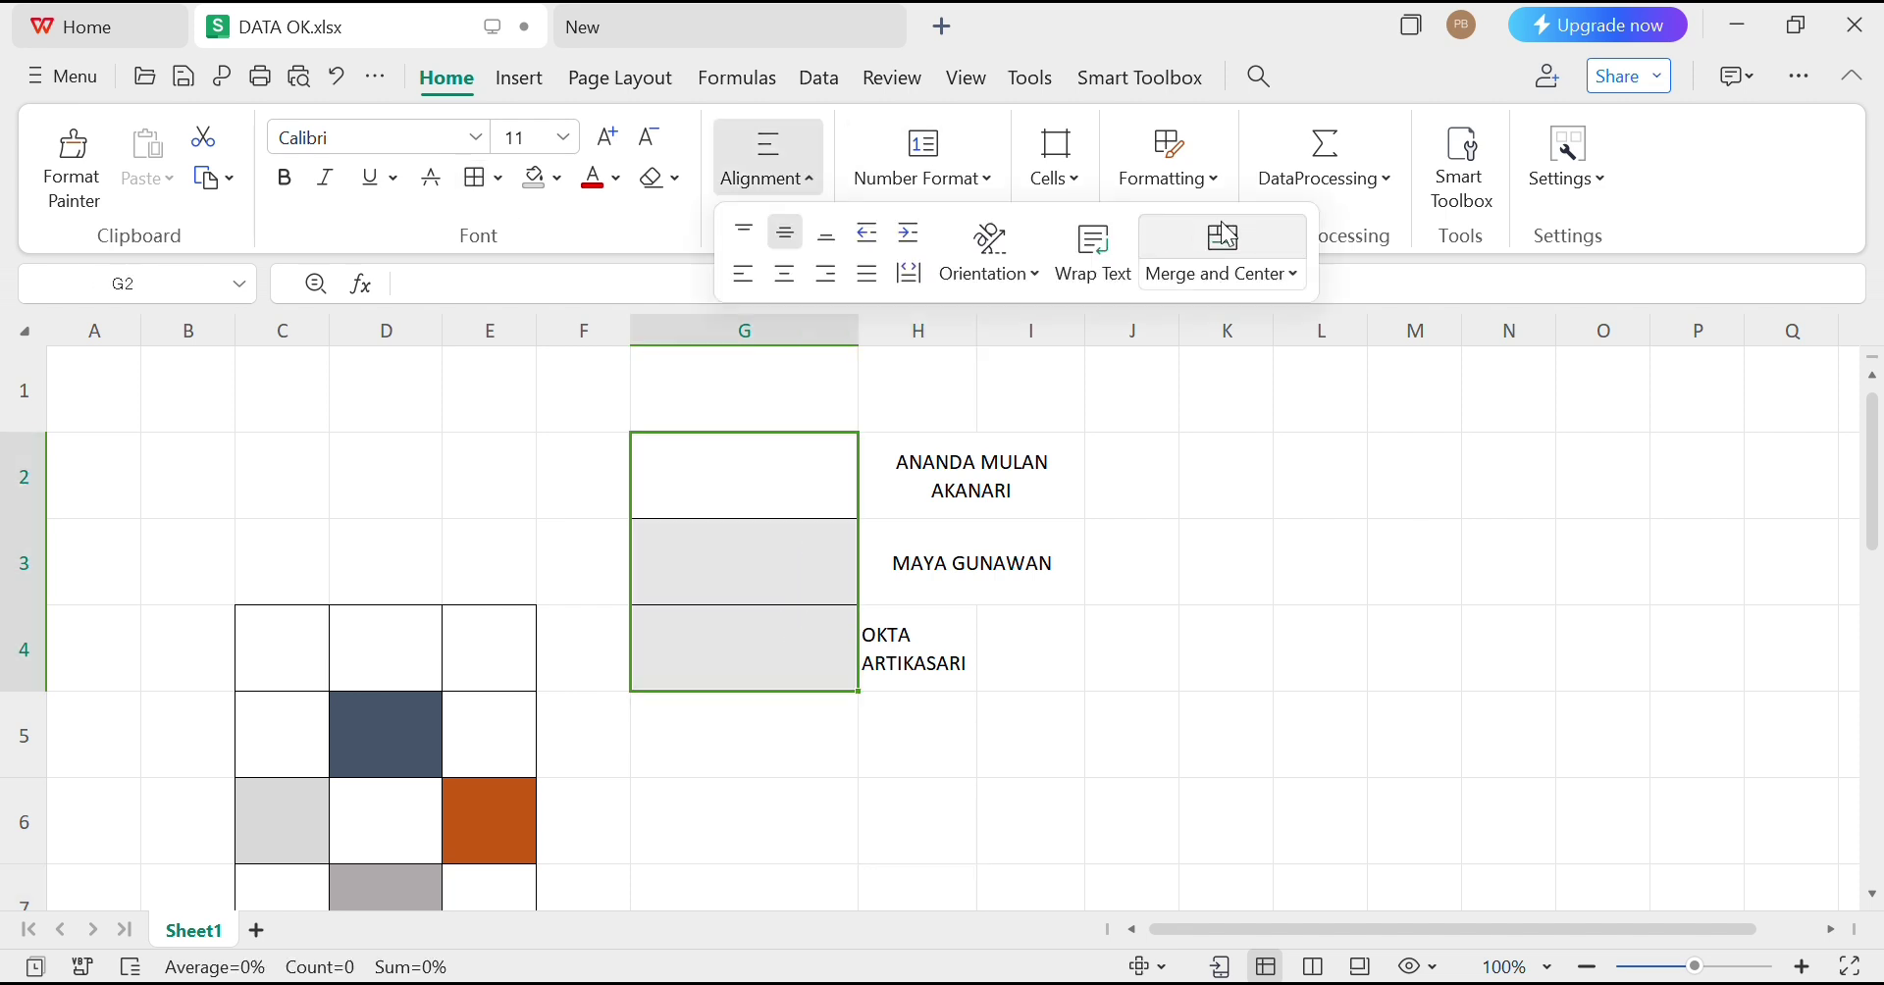
pyautogui.click(1233, 263)
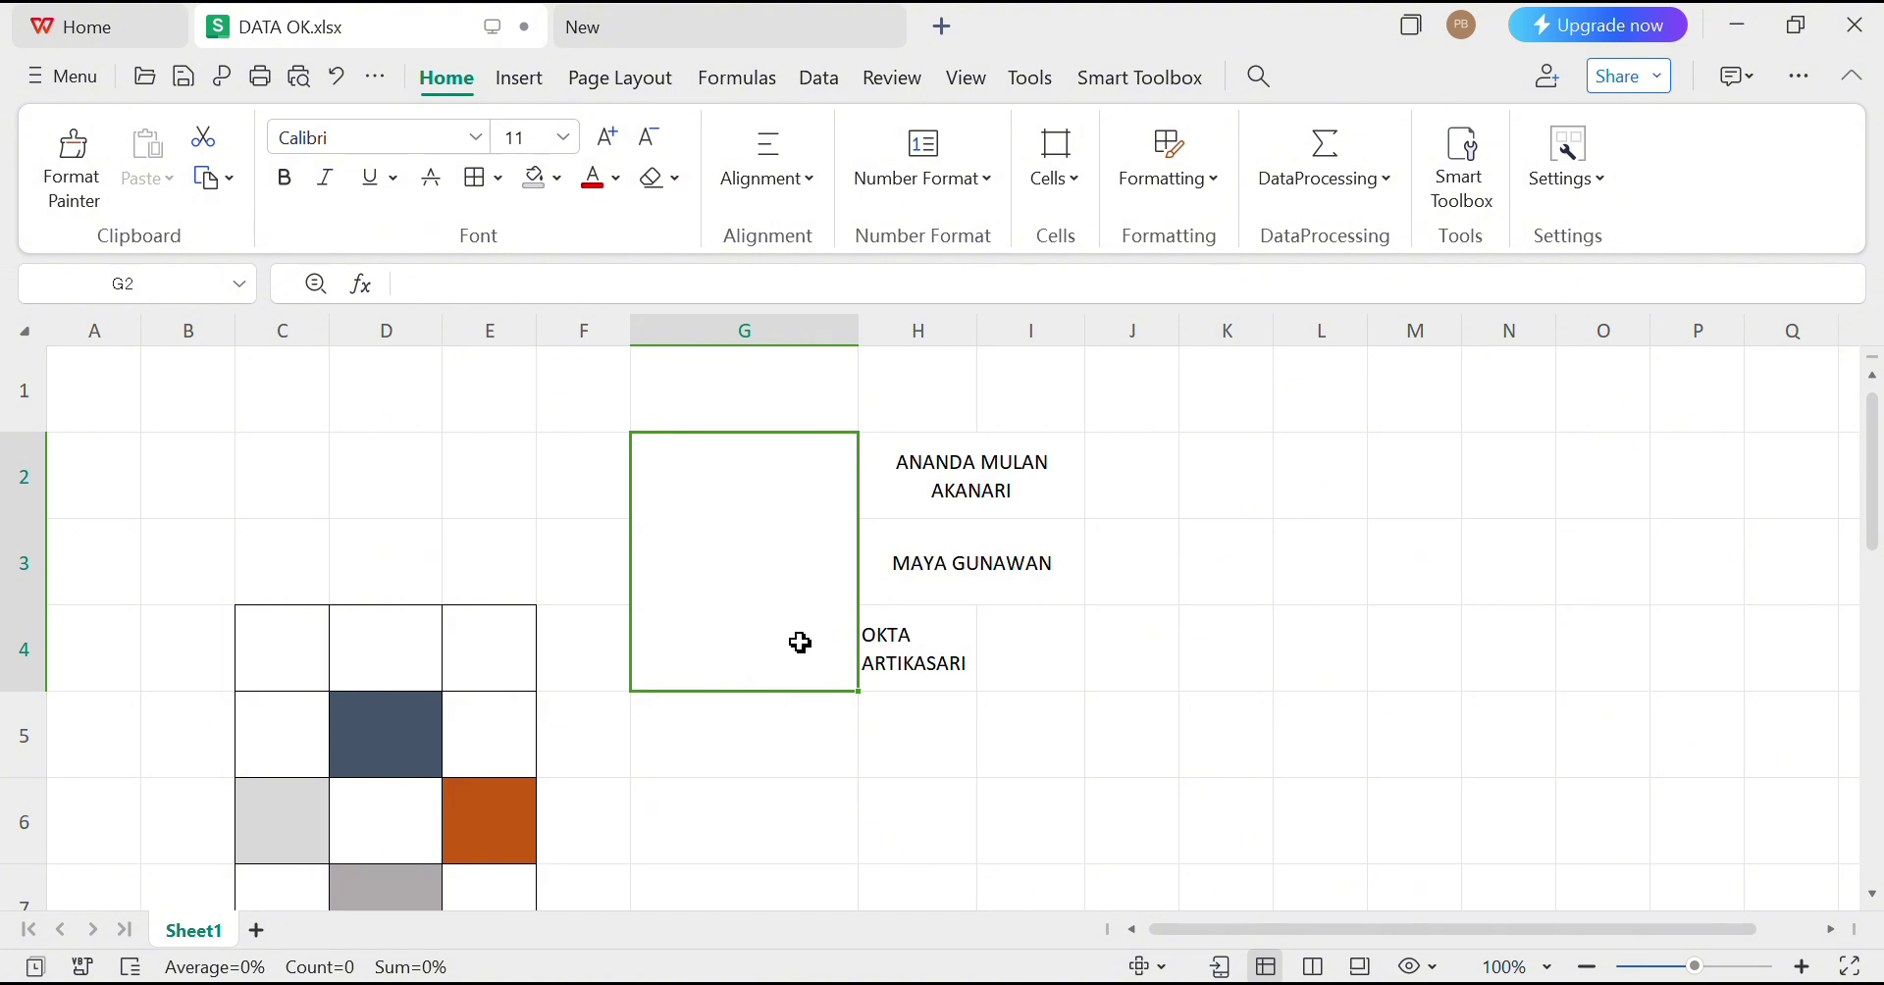
pyautogui.write('HHHHH')
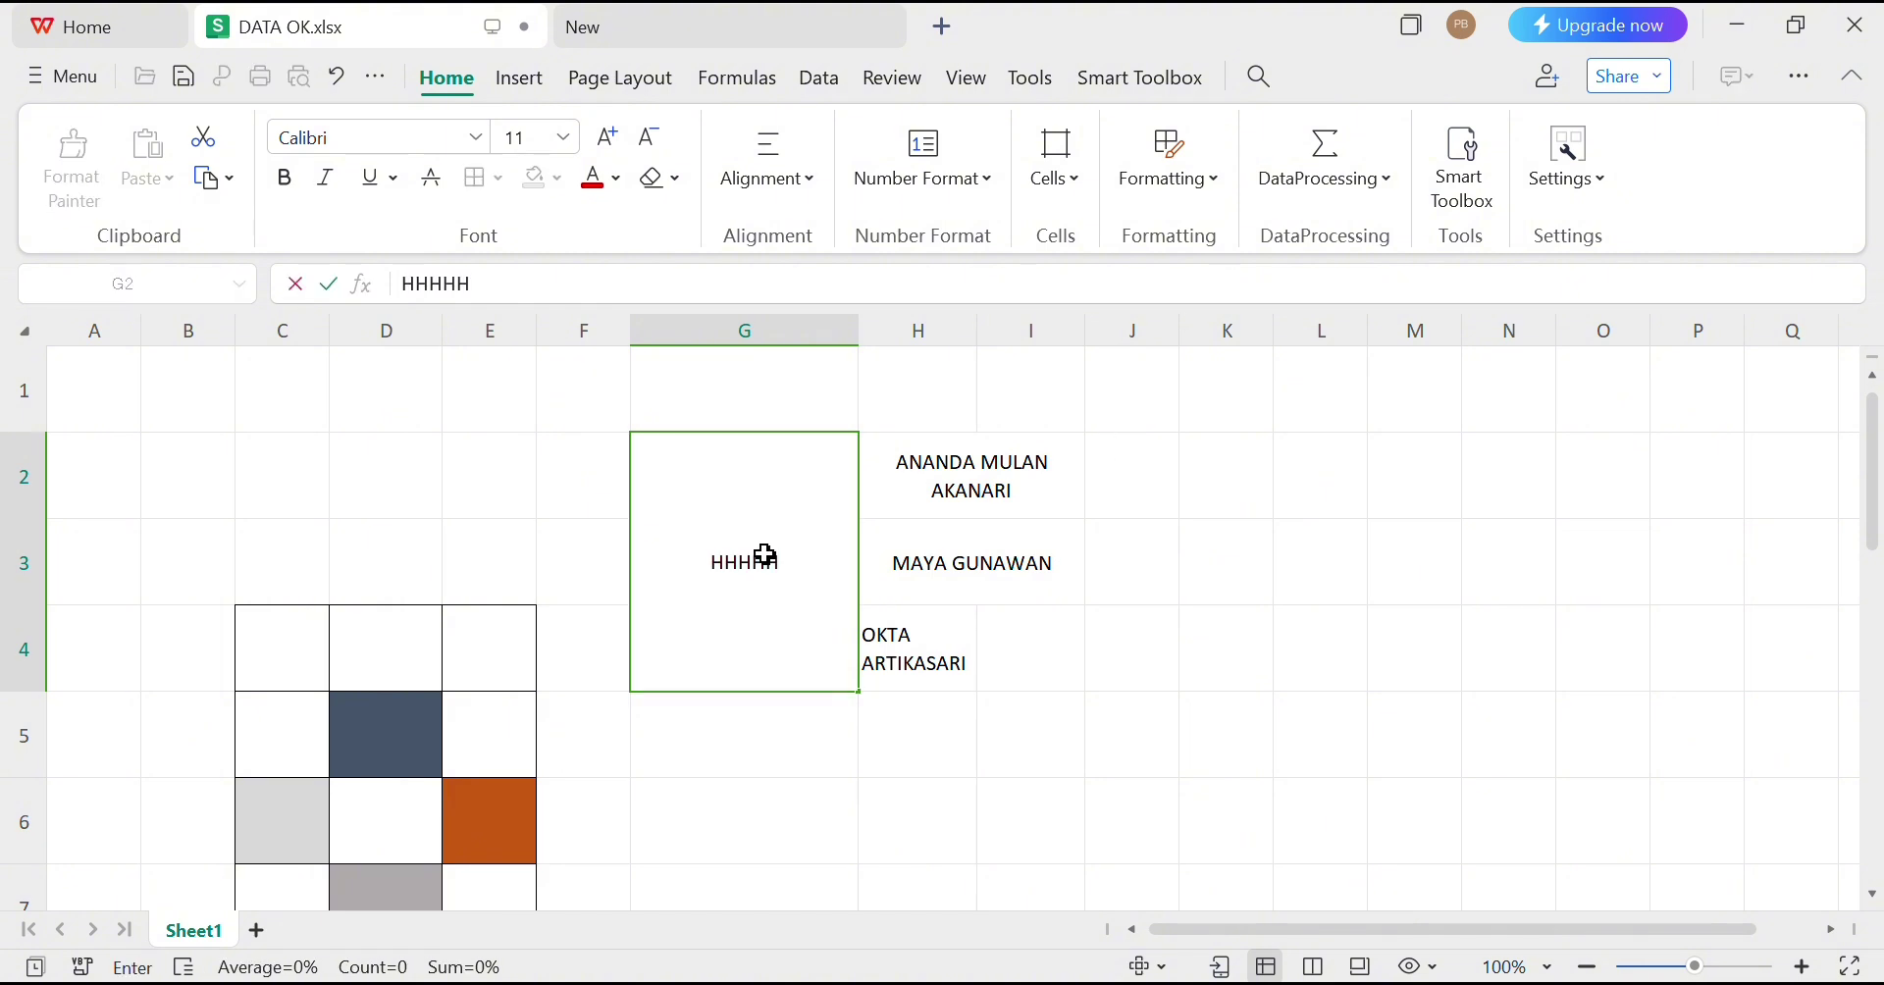
pyautogui.press('Return')
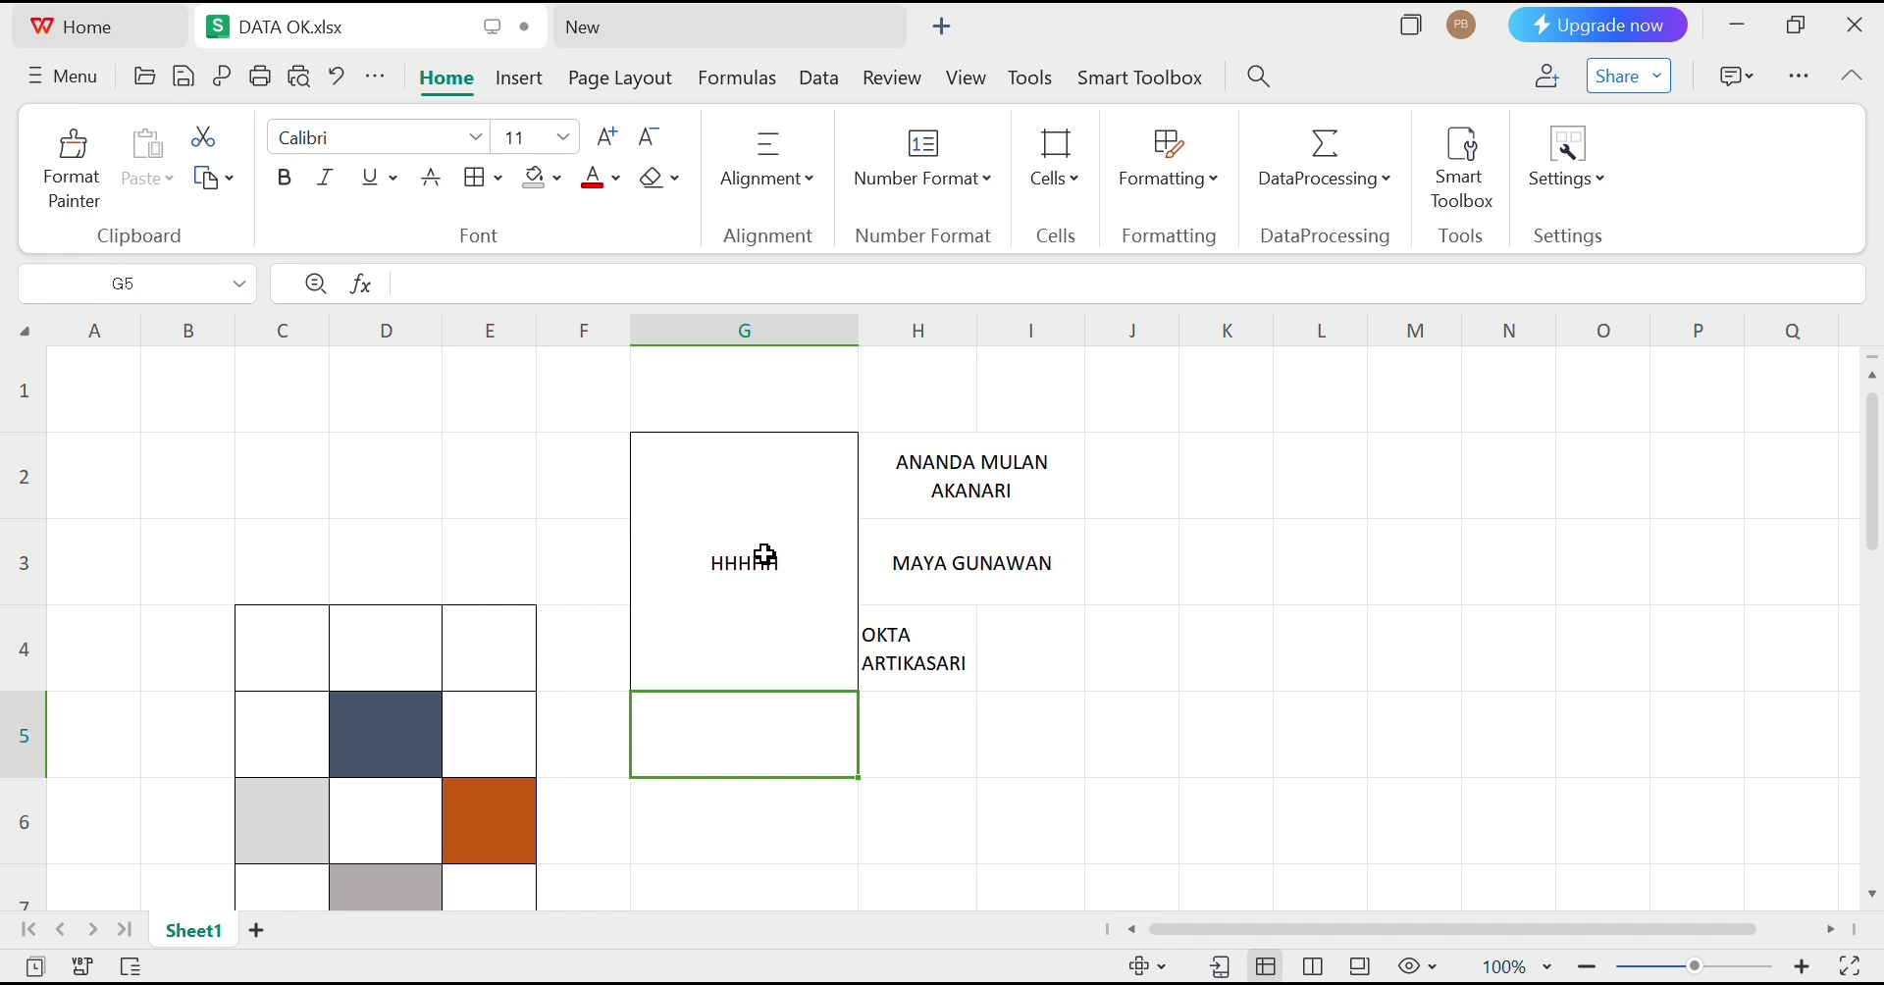
pyautogui.click(1294, 591)
# View the number format options for the merged cell H3:I3 without changing them
pyautogui.click(1032, 551)
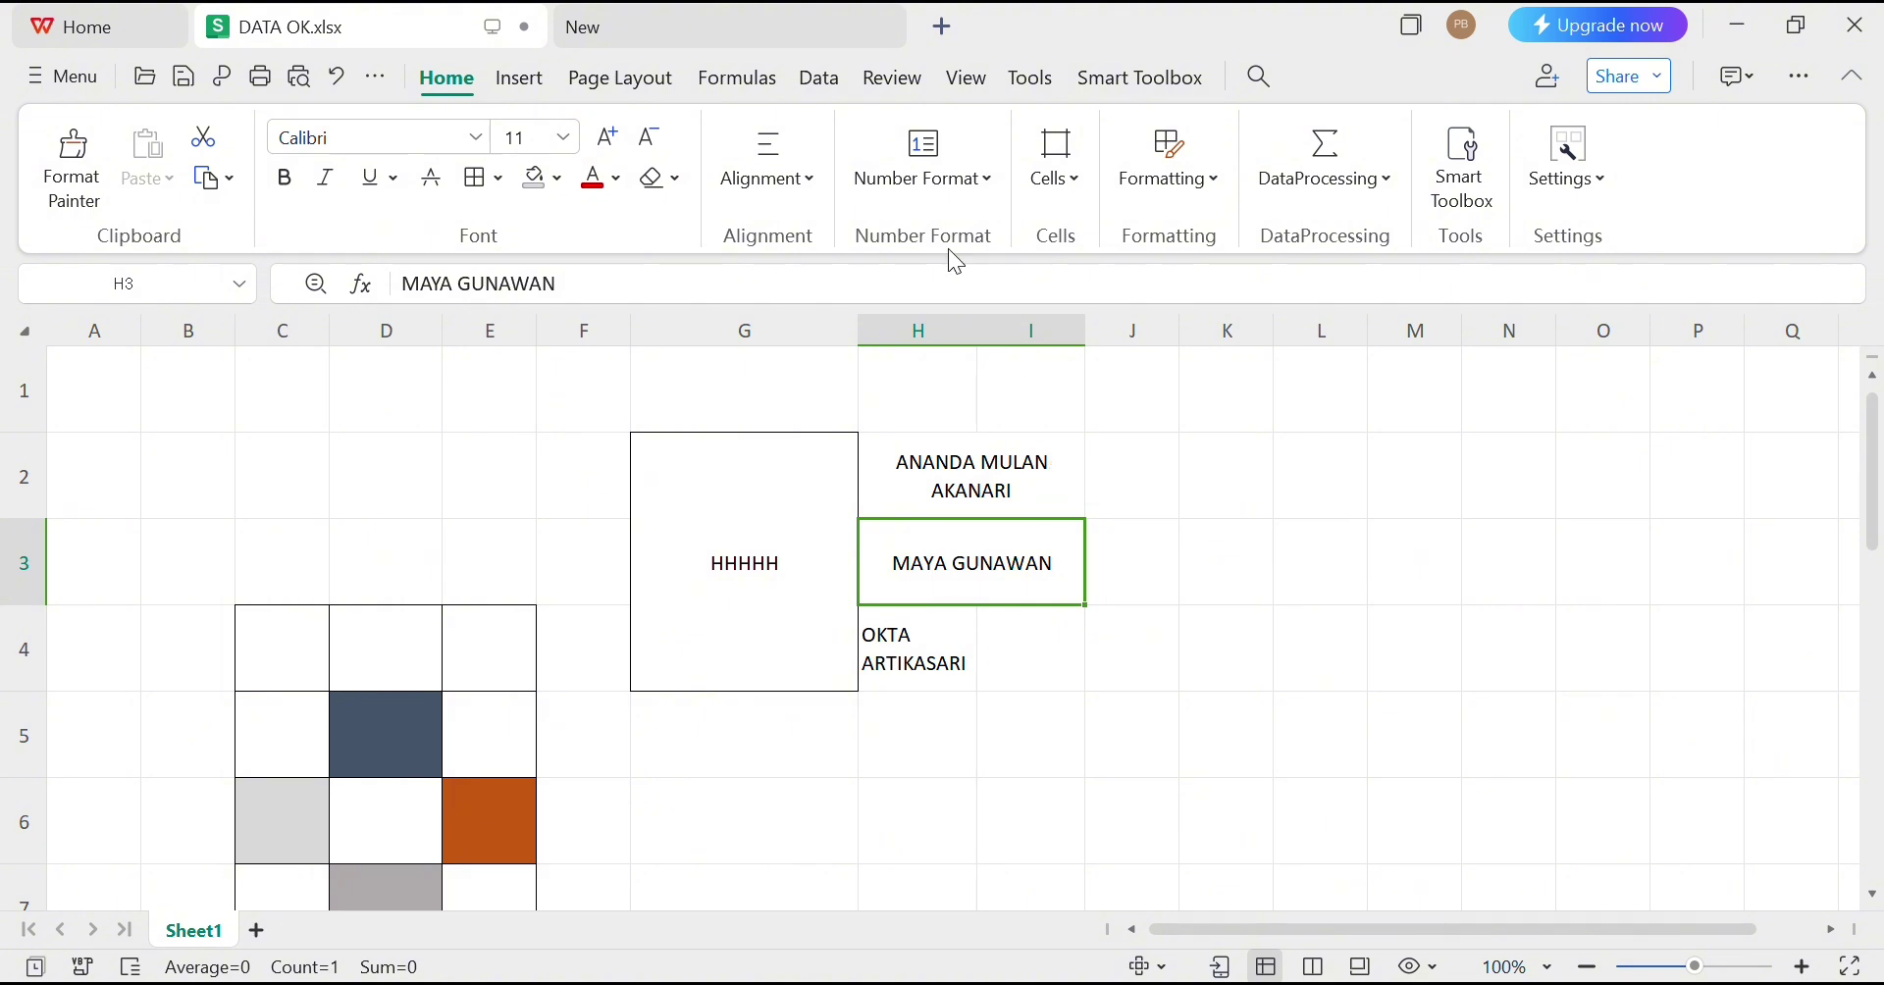
pyautogui.click(946, 162)
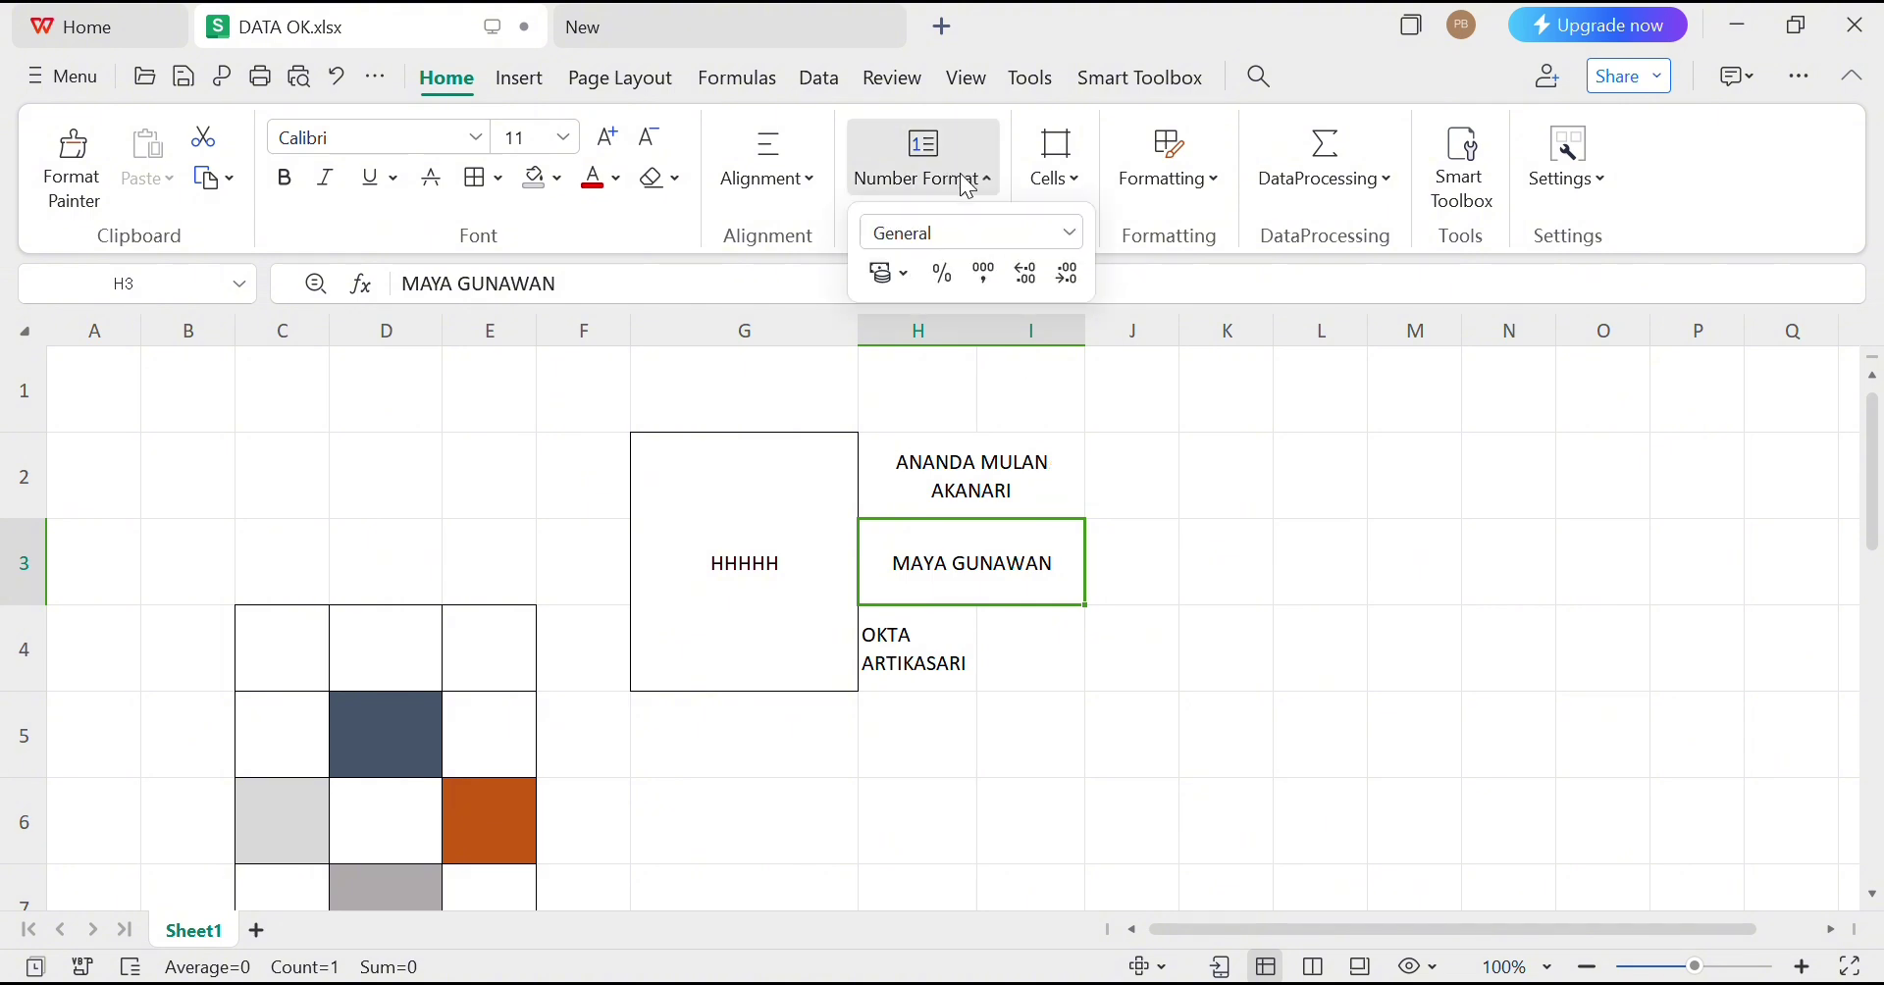
pyautogui.click(1268, 634)
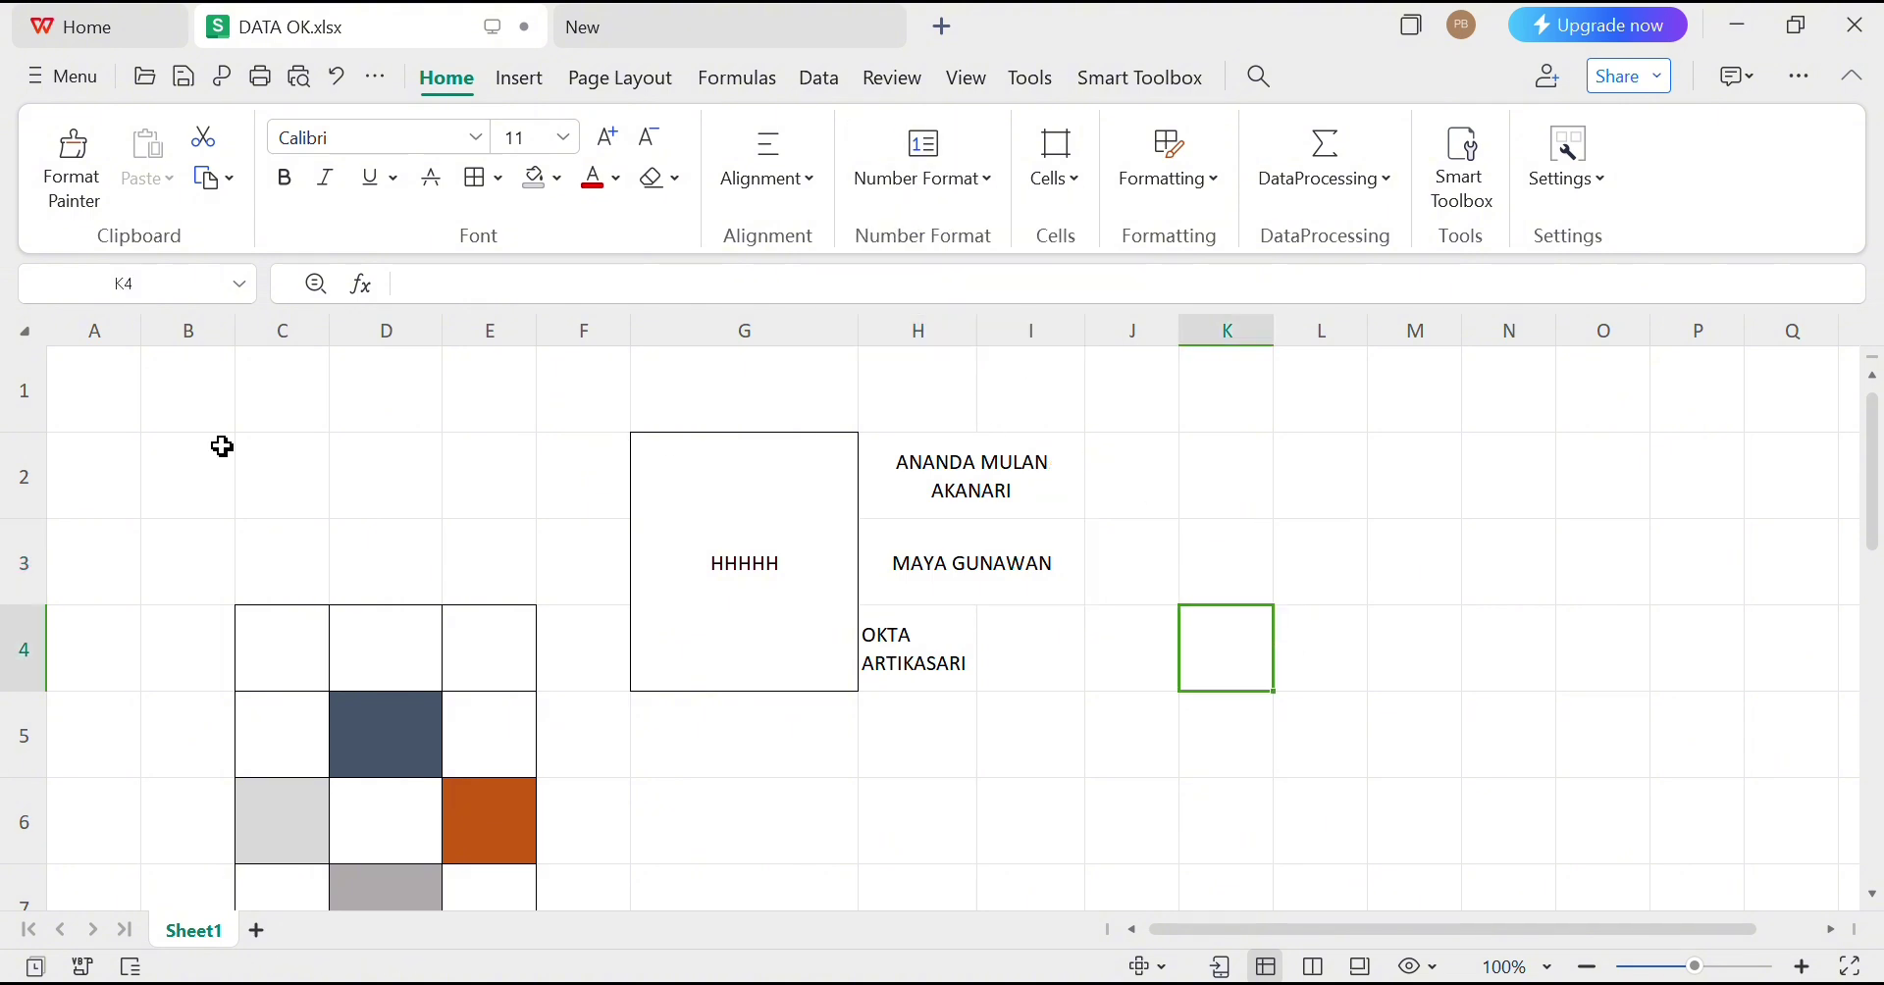
# Delete columns A through I together with all their contents
pyautogui.moveTo(103, 329)
pyautogui.mouseDown()
pyautogui.moveTo(763, 403)
pyautogui.moveTo(930, 346)
pyautogui.moveTo(997, 357)
pyautogui.moveTo(1031, 335)
pyautogui.mouseUp()
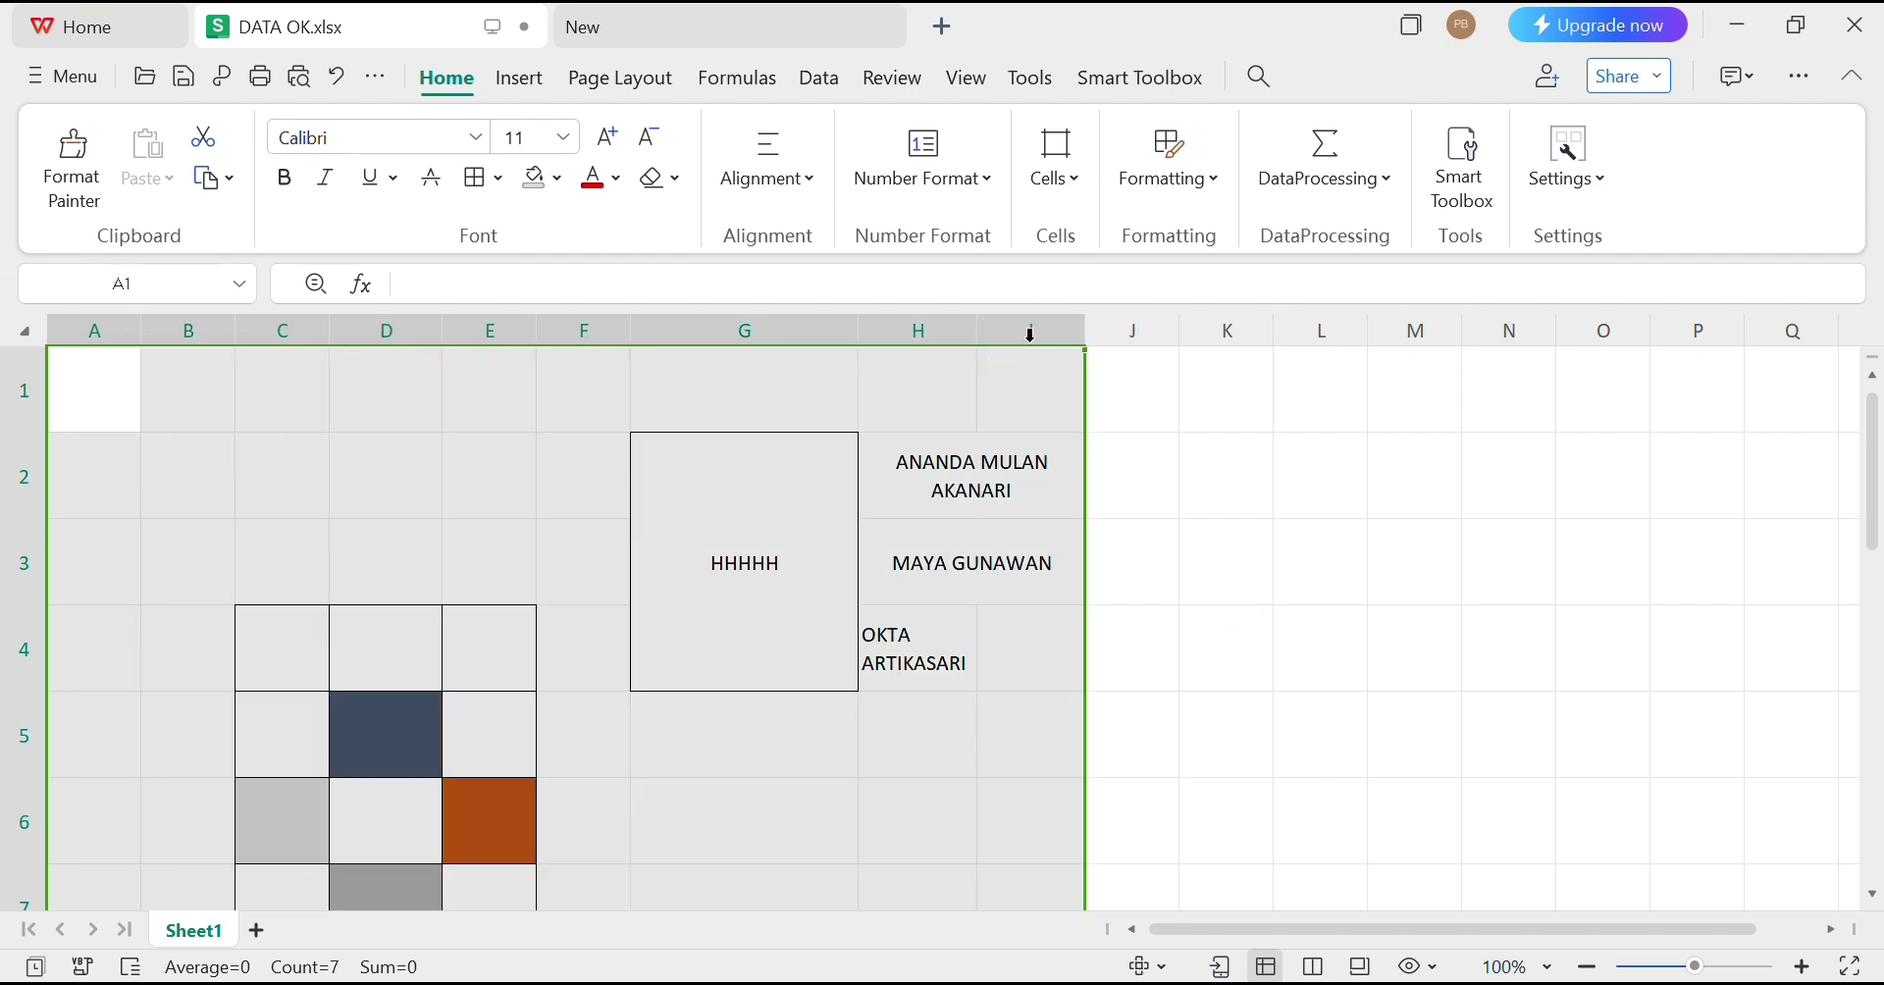
pyautogui.rightClick(1031, 335)
pyautogui.click(1127, 449)
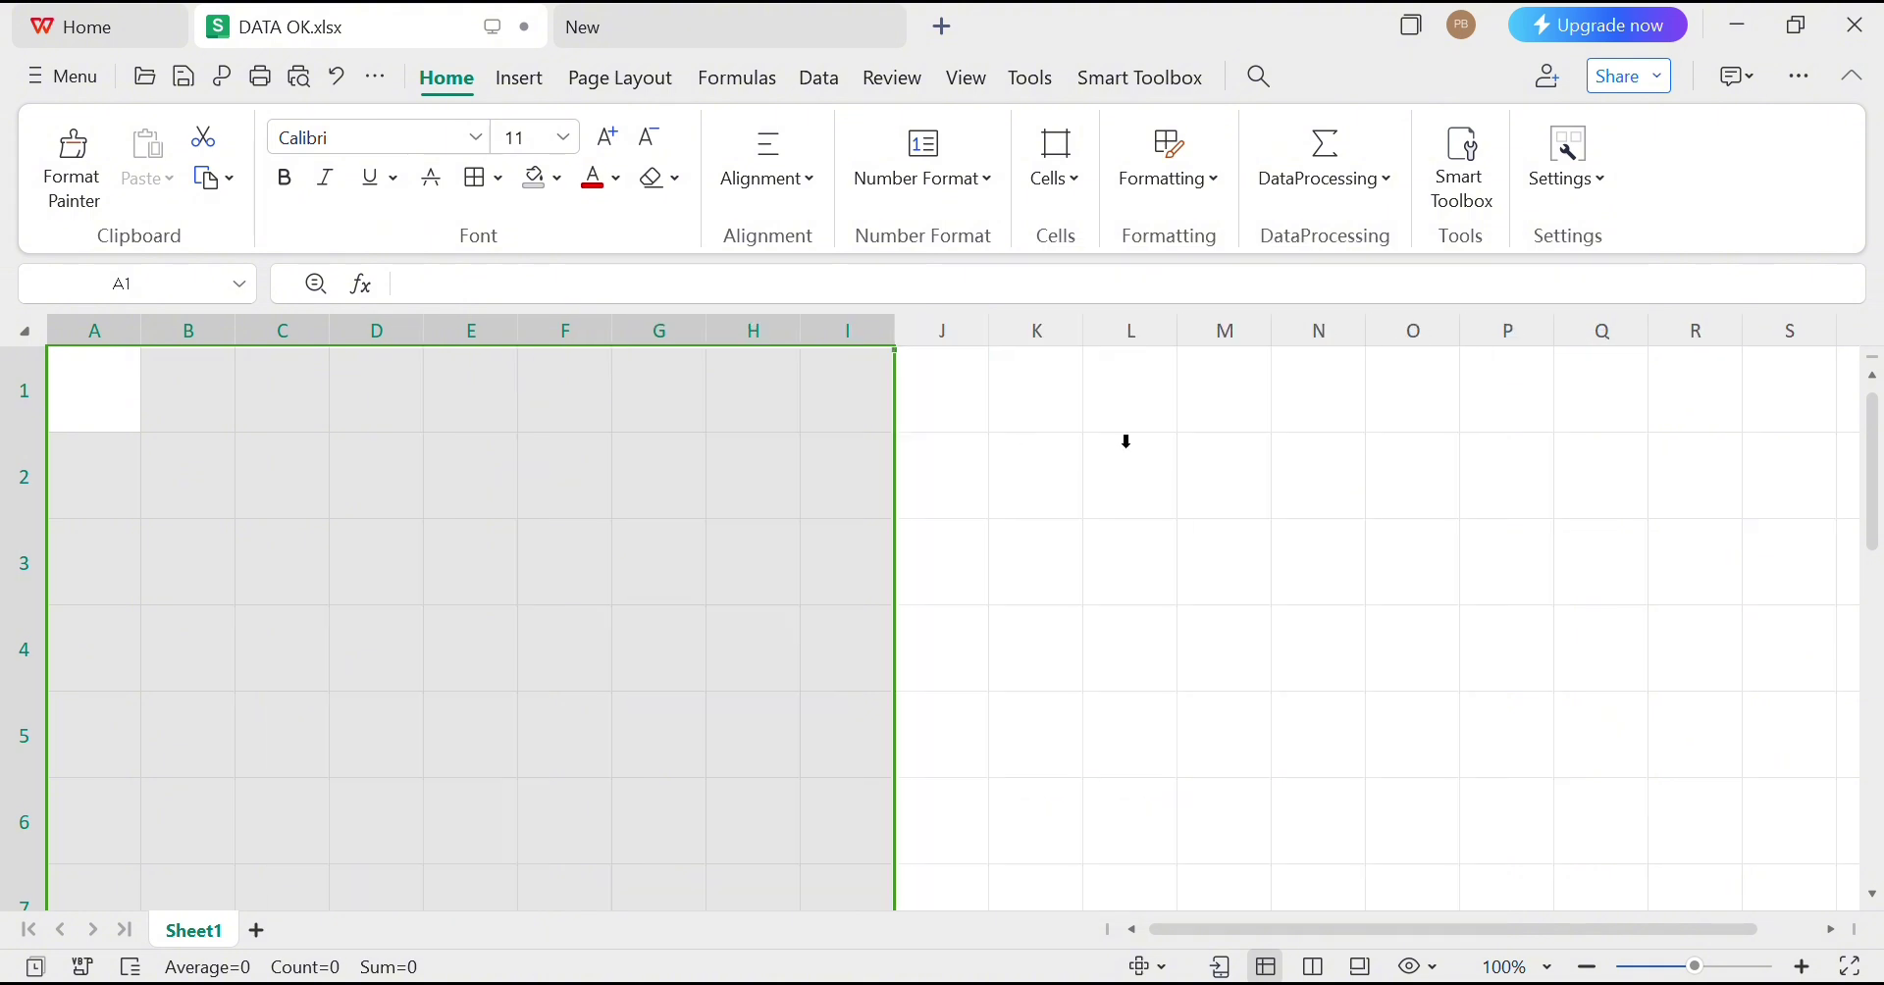
pyautogui.click(679, 510)
pyautogui.click(219, 420)
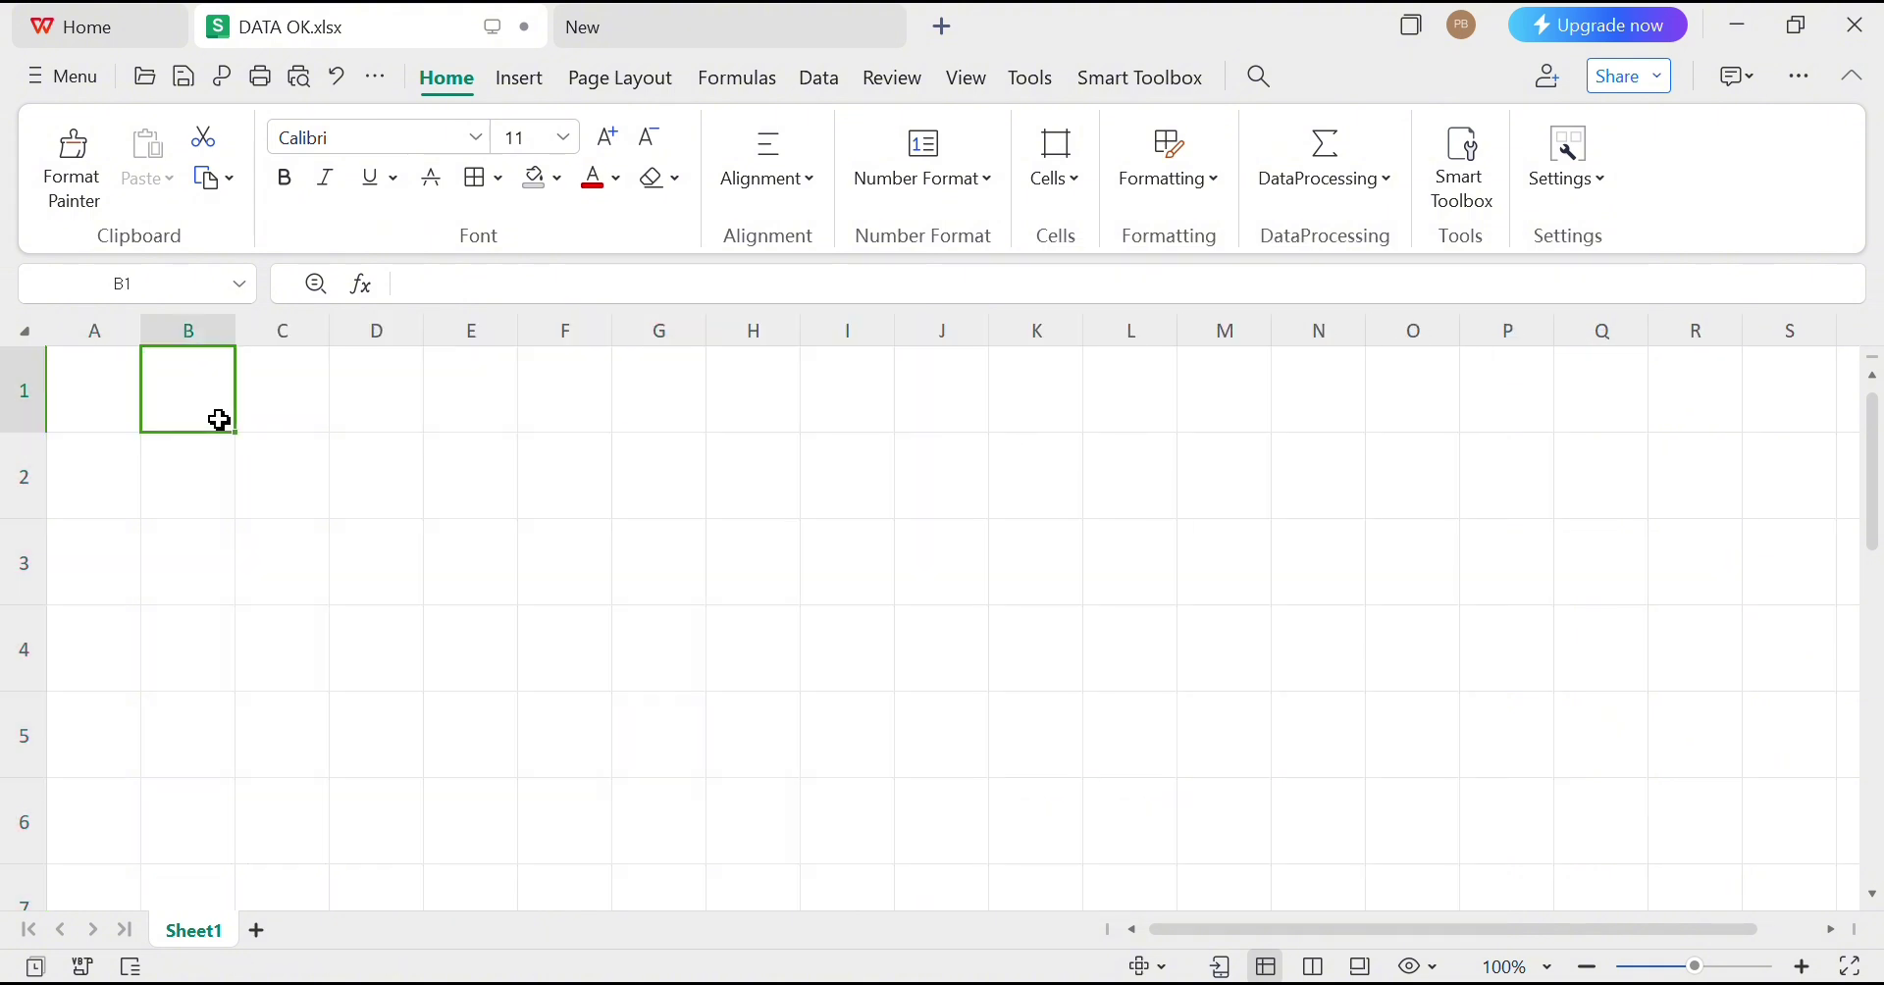
# View the available number formats for empty cell C2
pyautogui.click(271, 475)
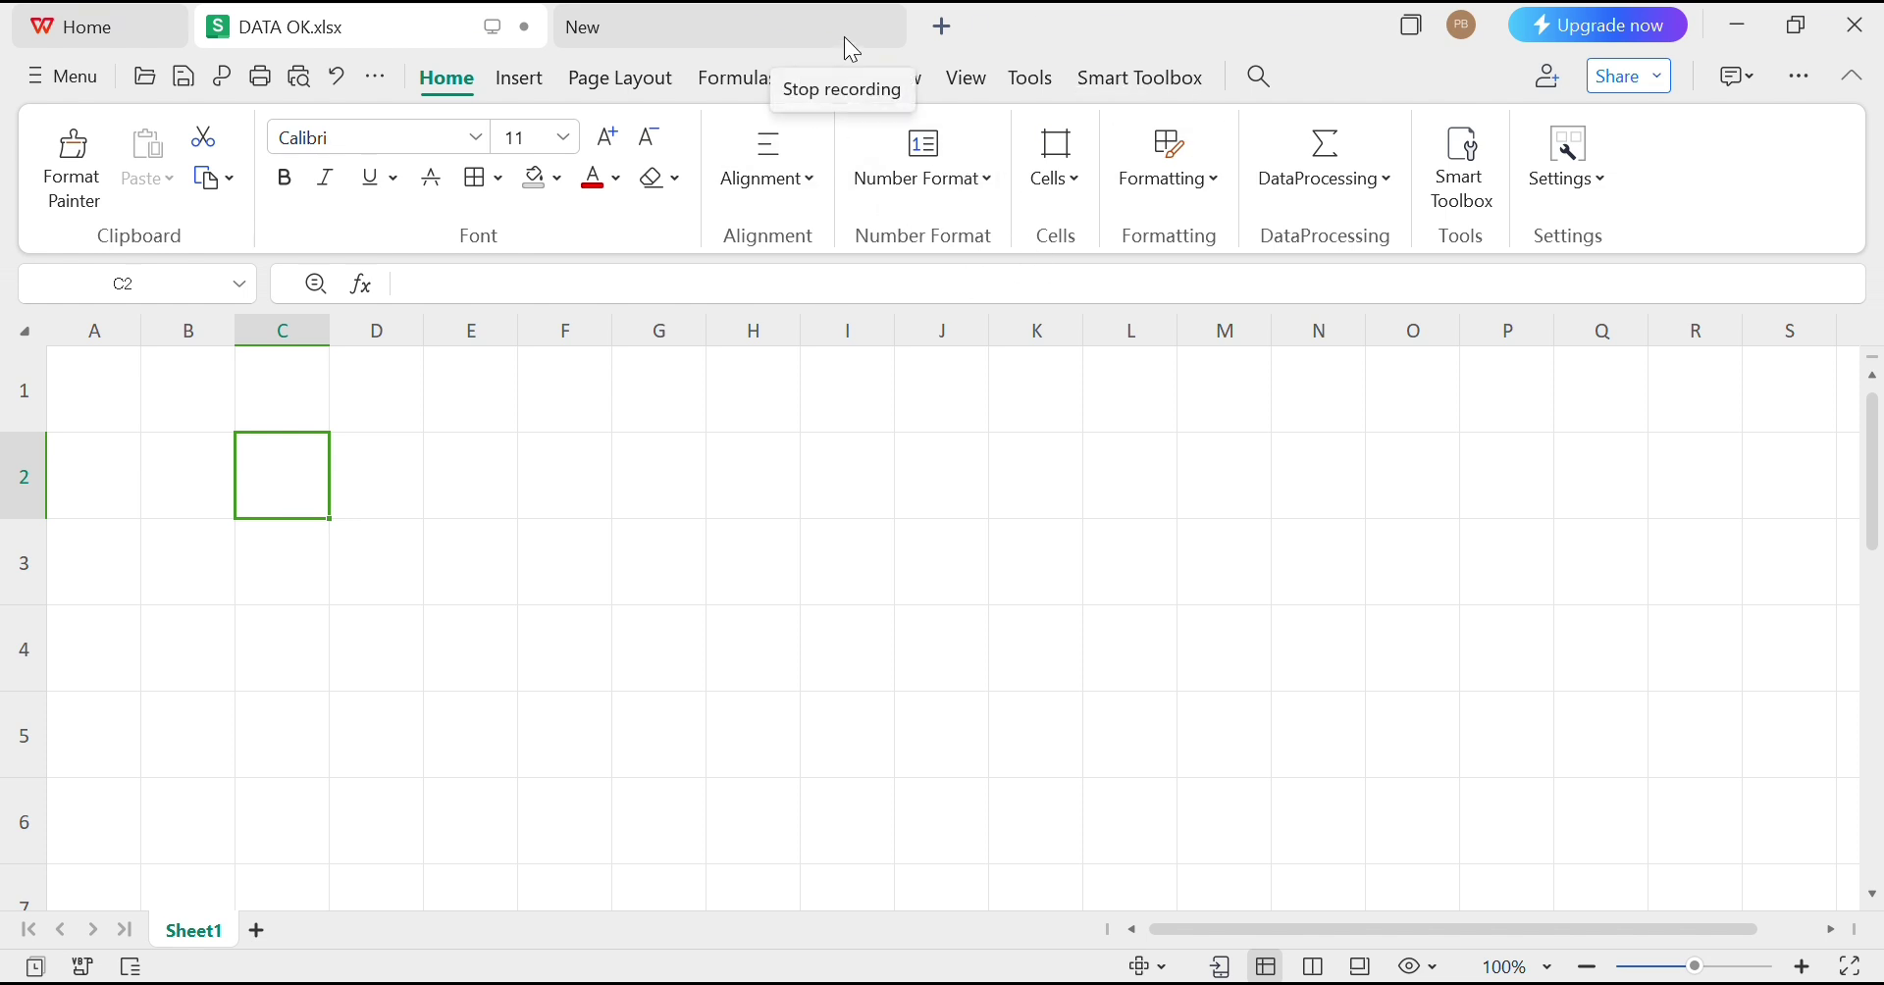
pyautogui.click(923, 167)
pyautogui.click(1074, 241)
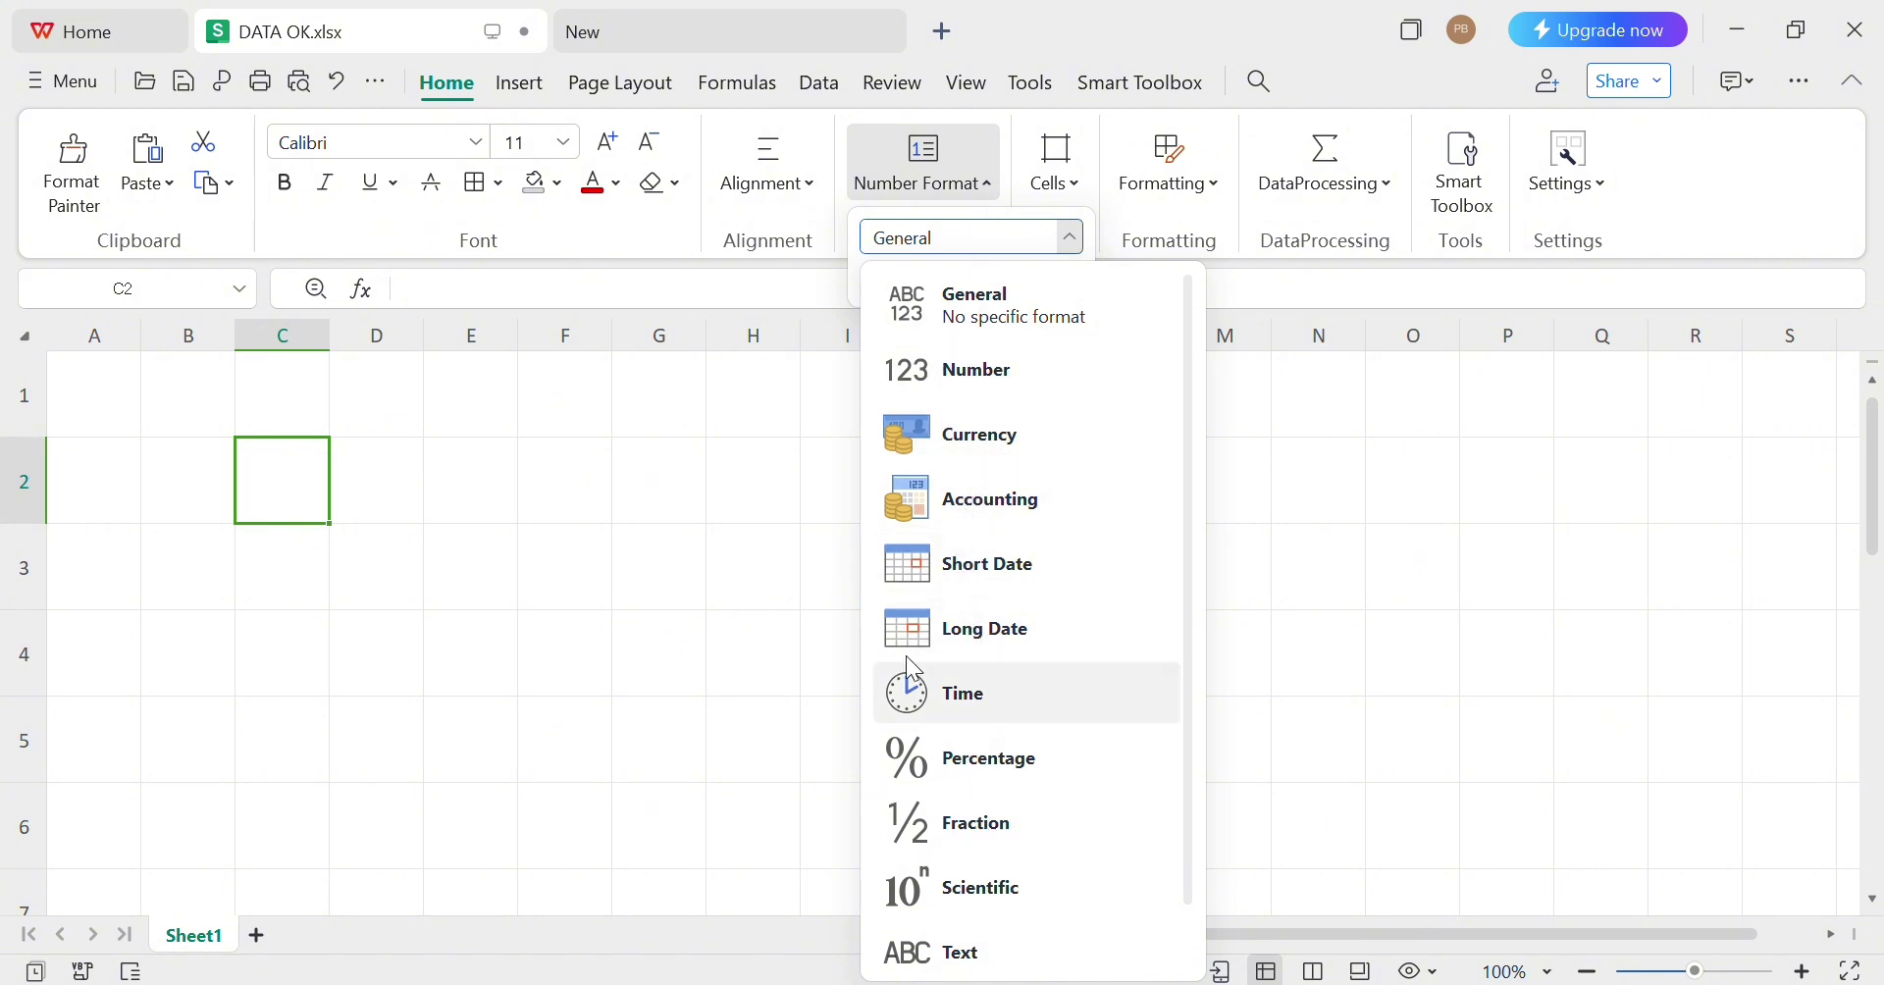
pyautogui.click(895, 306)
pyautogui.click(727, 435)
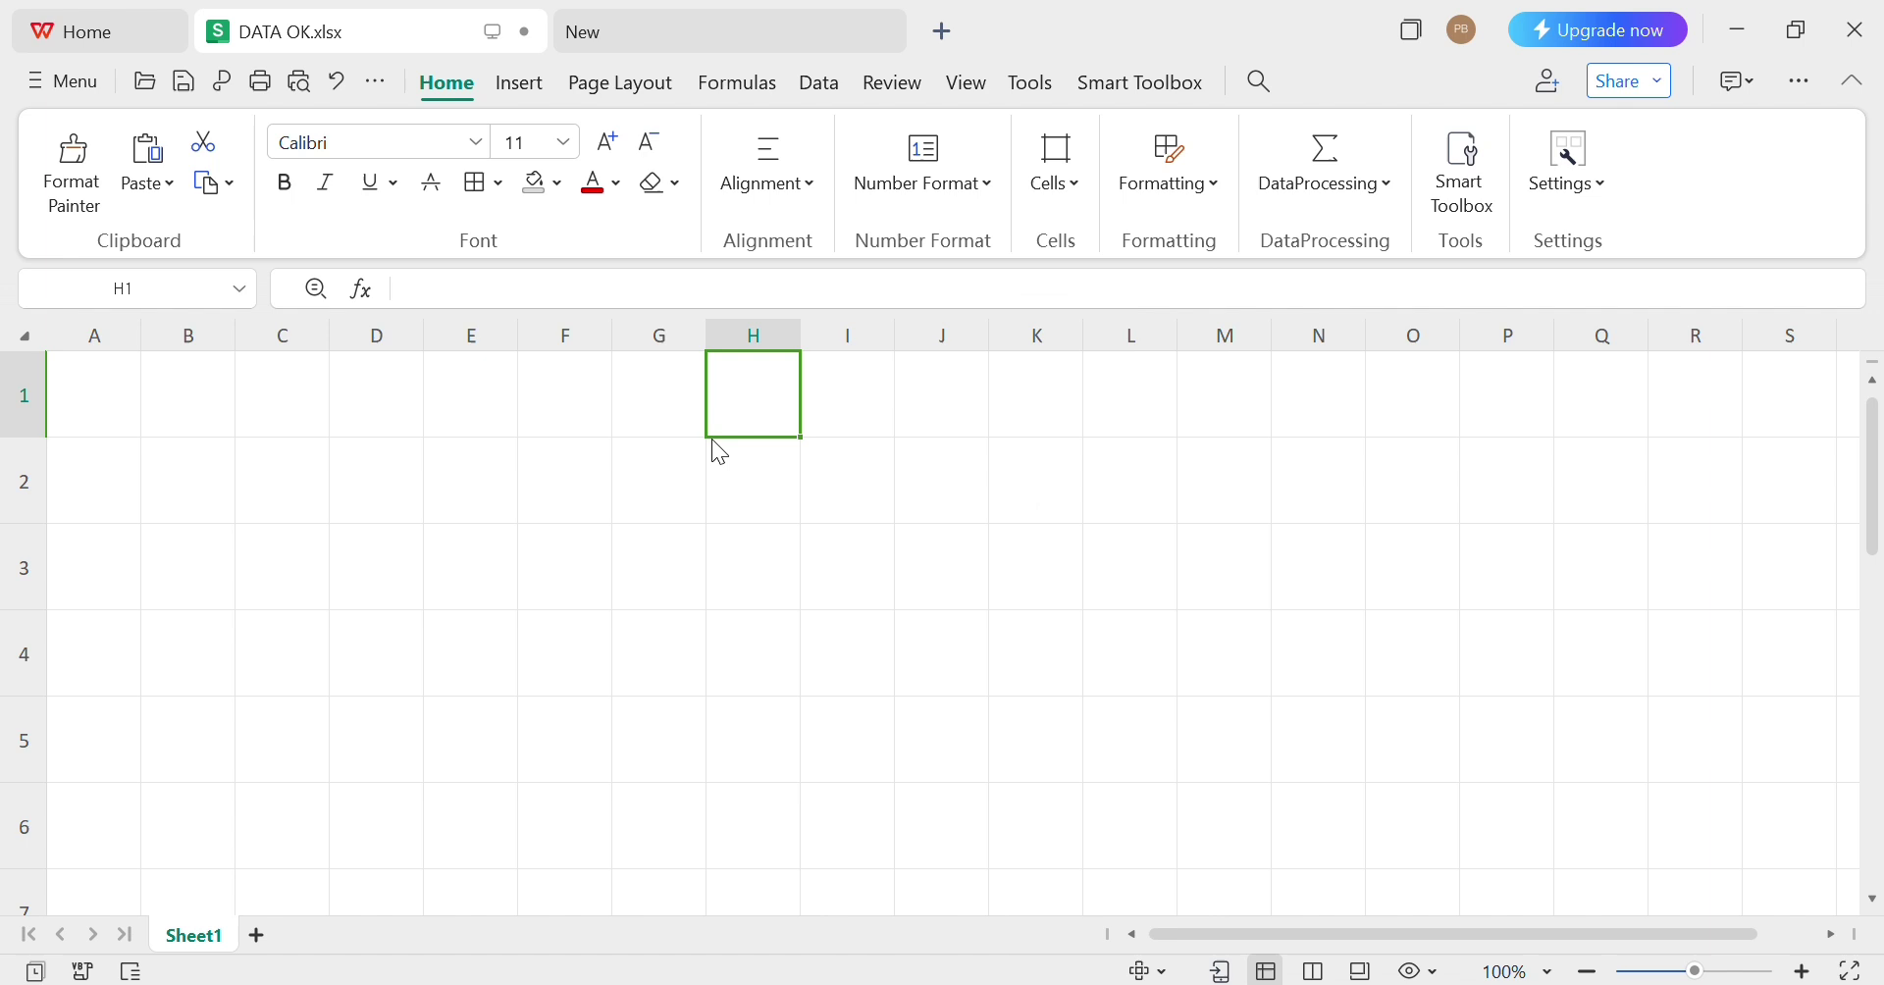
# Enter the heading N0. in A1 and fill the numbers 1 to 9 down A2:A10
pyautogui.click(88, 393)
pyautogui.write('NO')
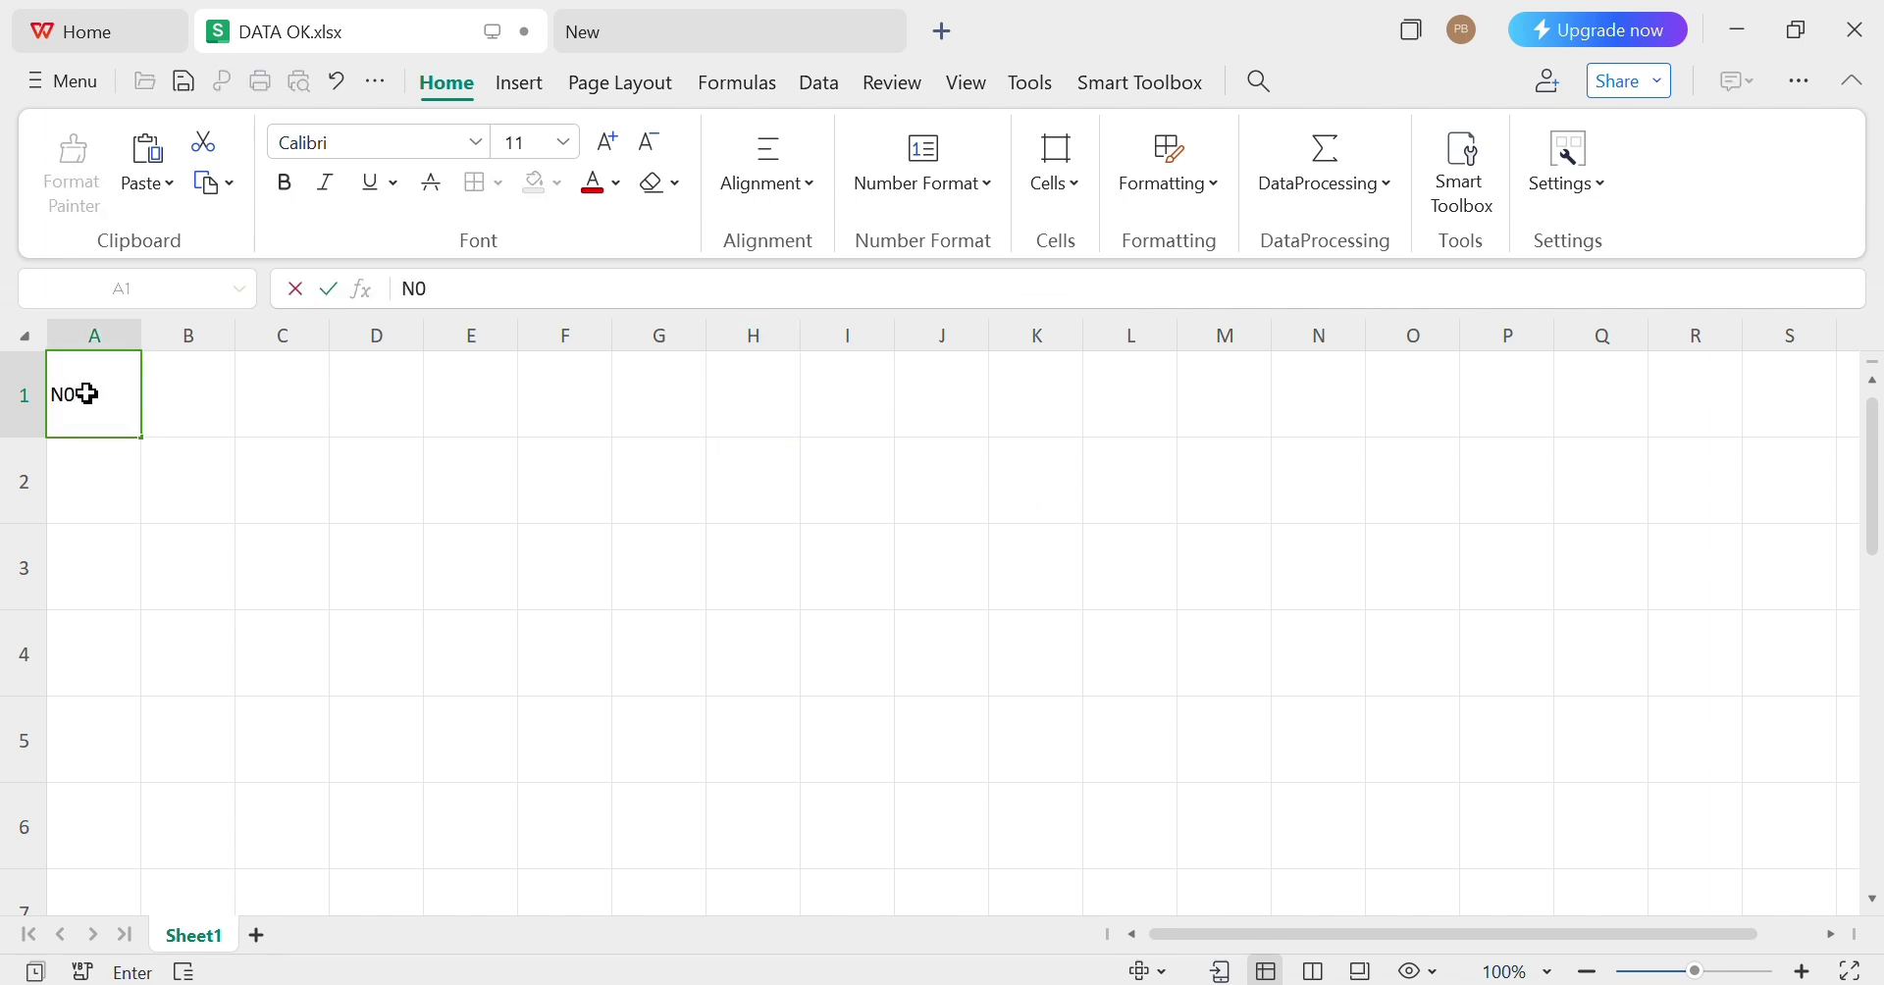
pyautogui.write('0.')
pyautogui.press('Return')
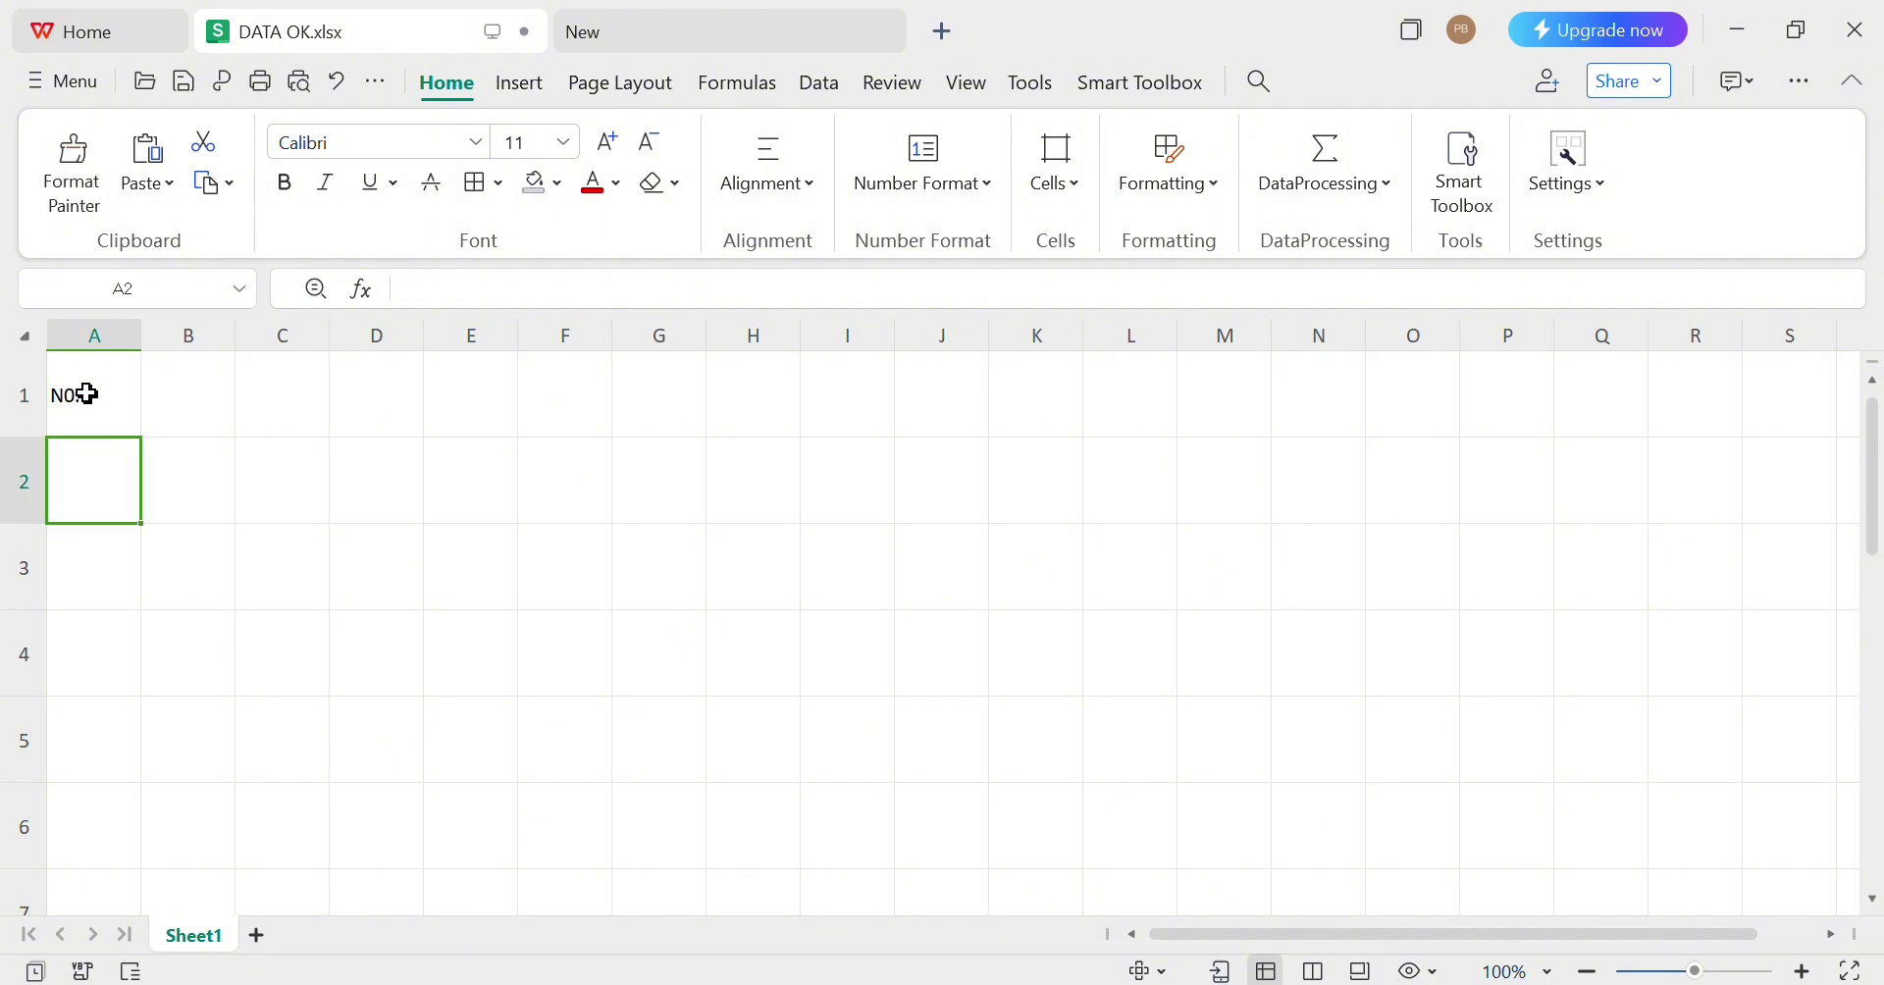
pyautogui.write('1')
pyautogui.press('Return')
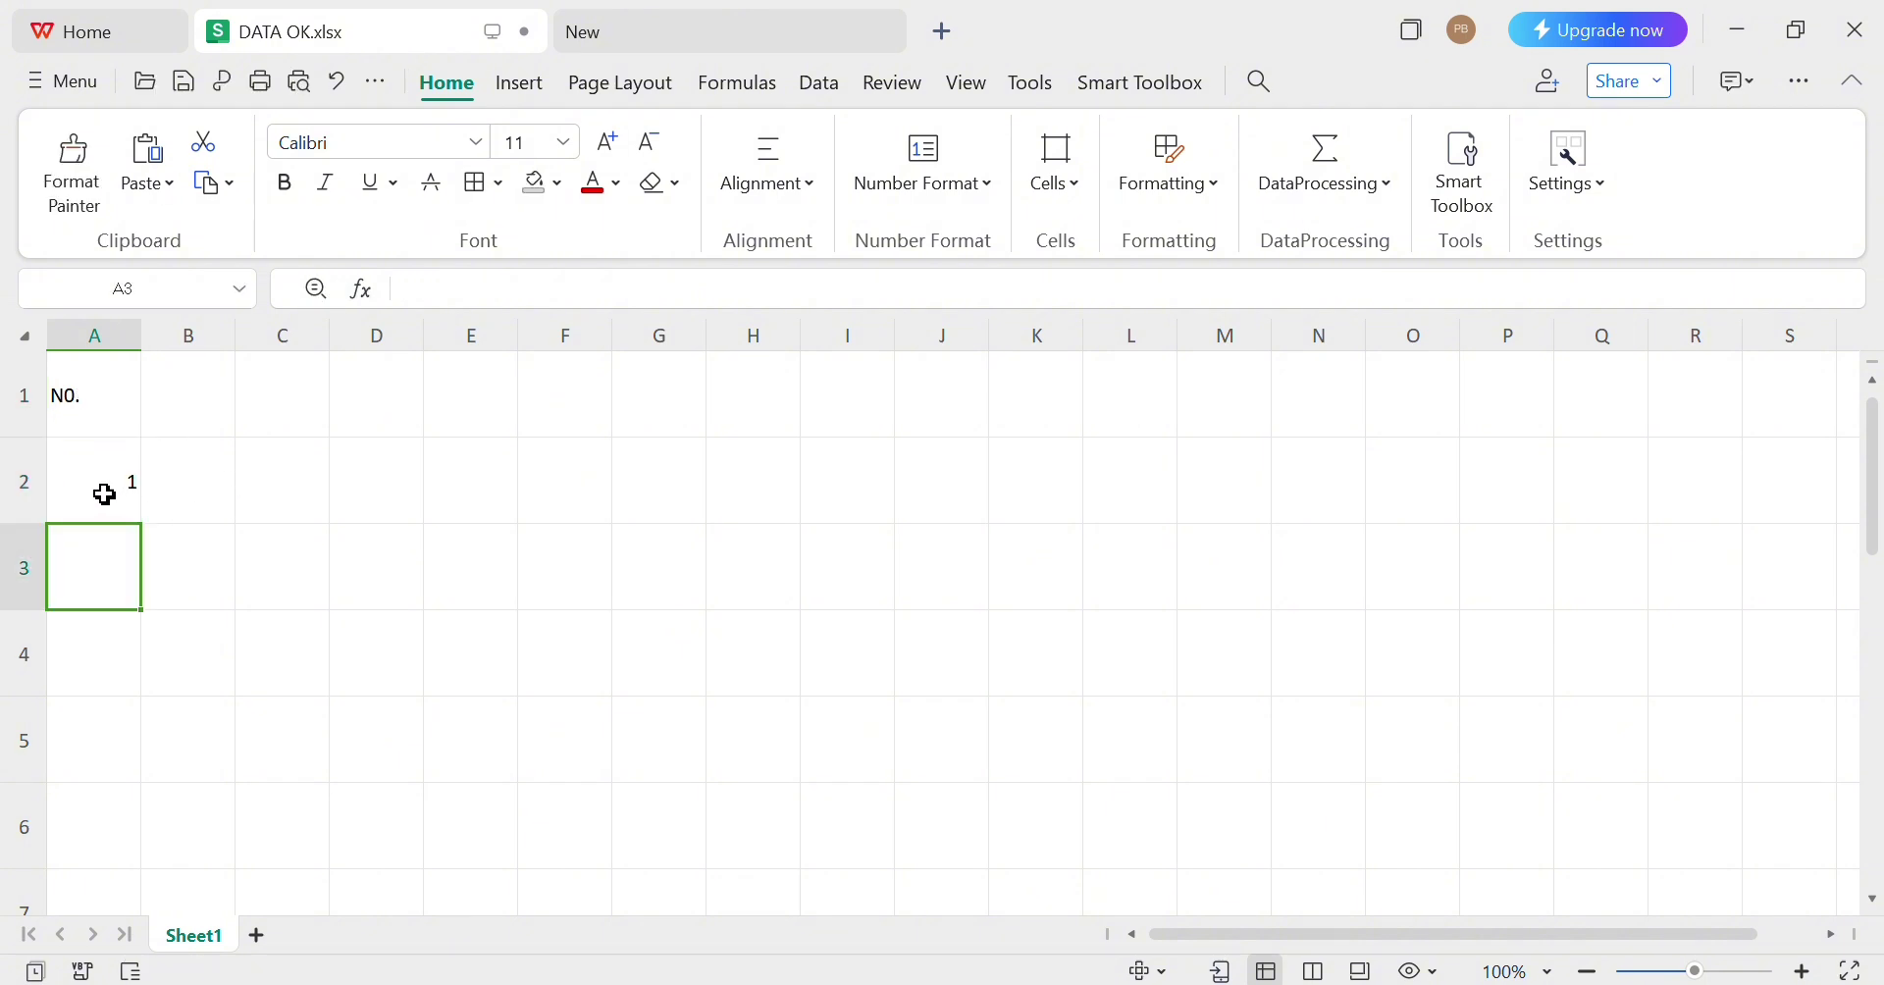
pyautogui.click(103, 494)
pyautogui.moveTo(150, 525); pyautogui.dragTo(143, 913)
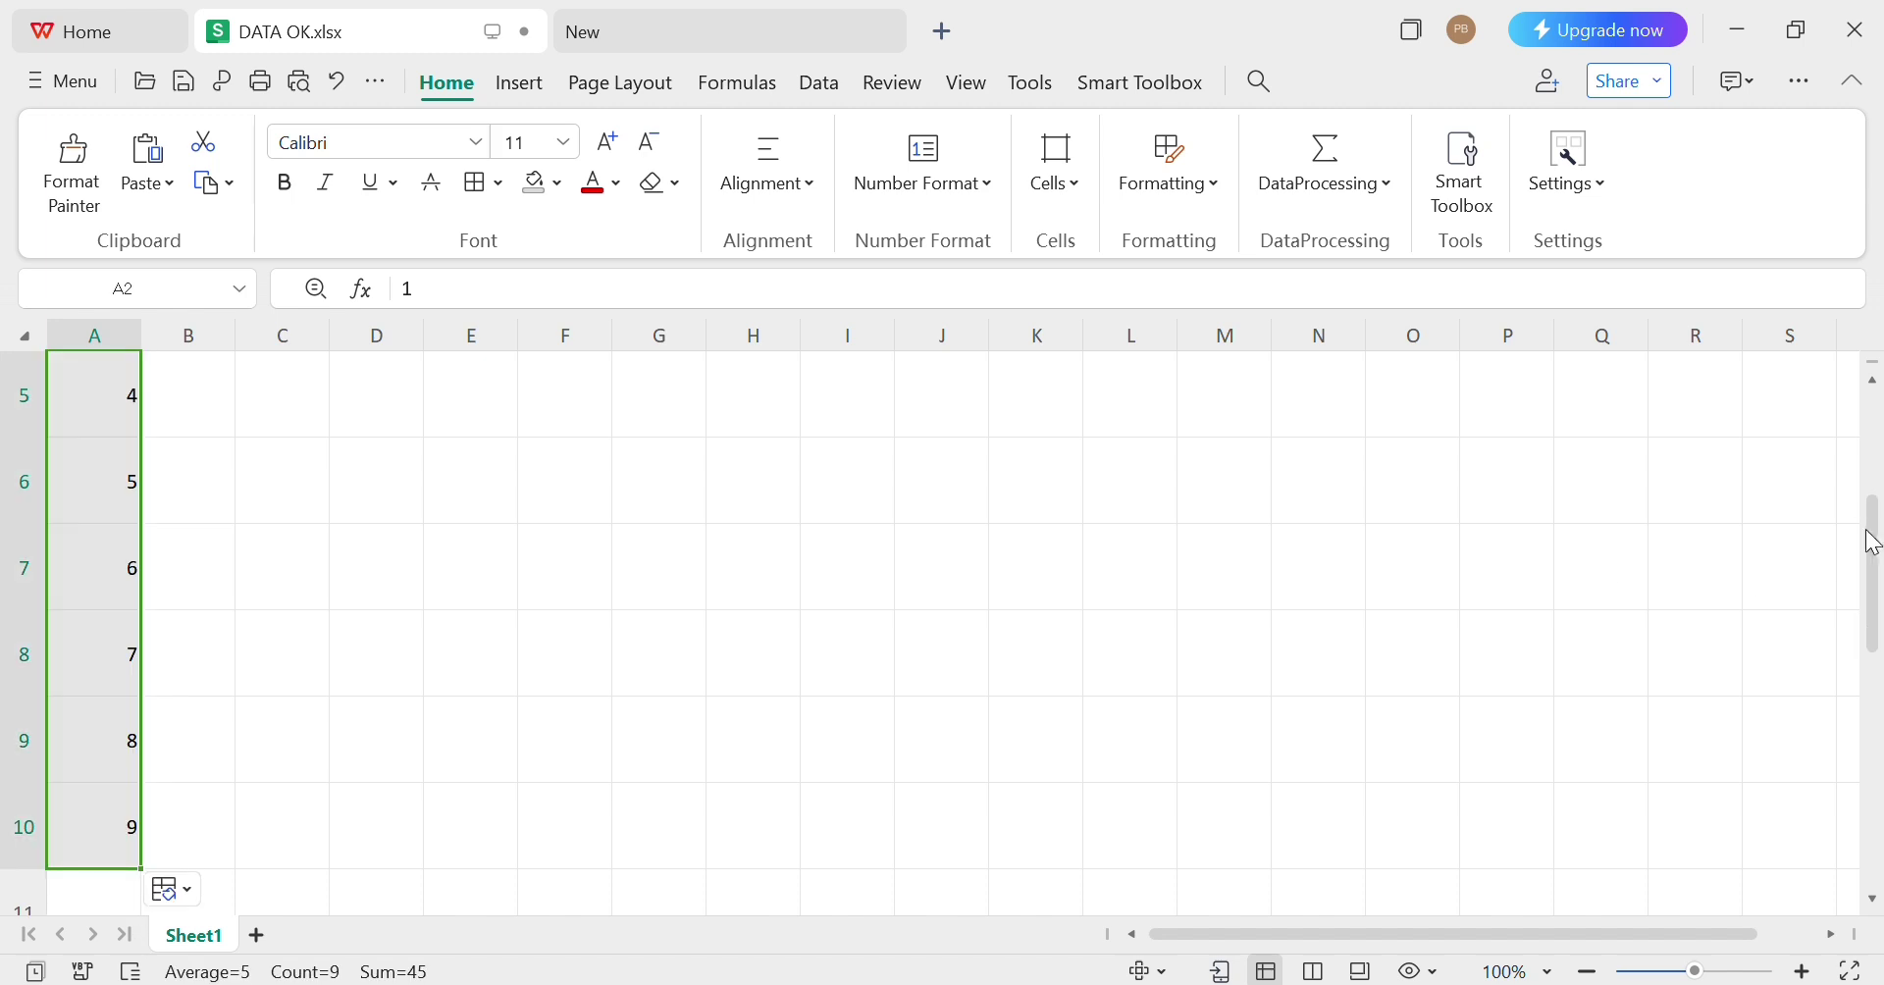
# Enter the headings NAMA in B1 and PEMBAYARAN in C1
pyautogui.scroll(2, 1871, 534)
pyautogui.click(182, 396)
pyautogui.write('NAMA')
pyautogui.click(317, 396)
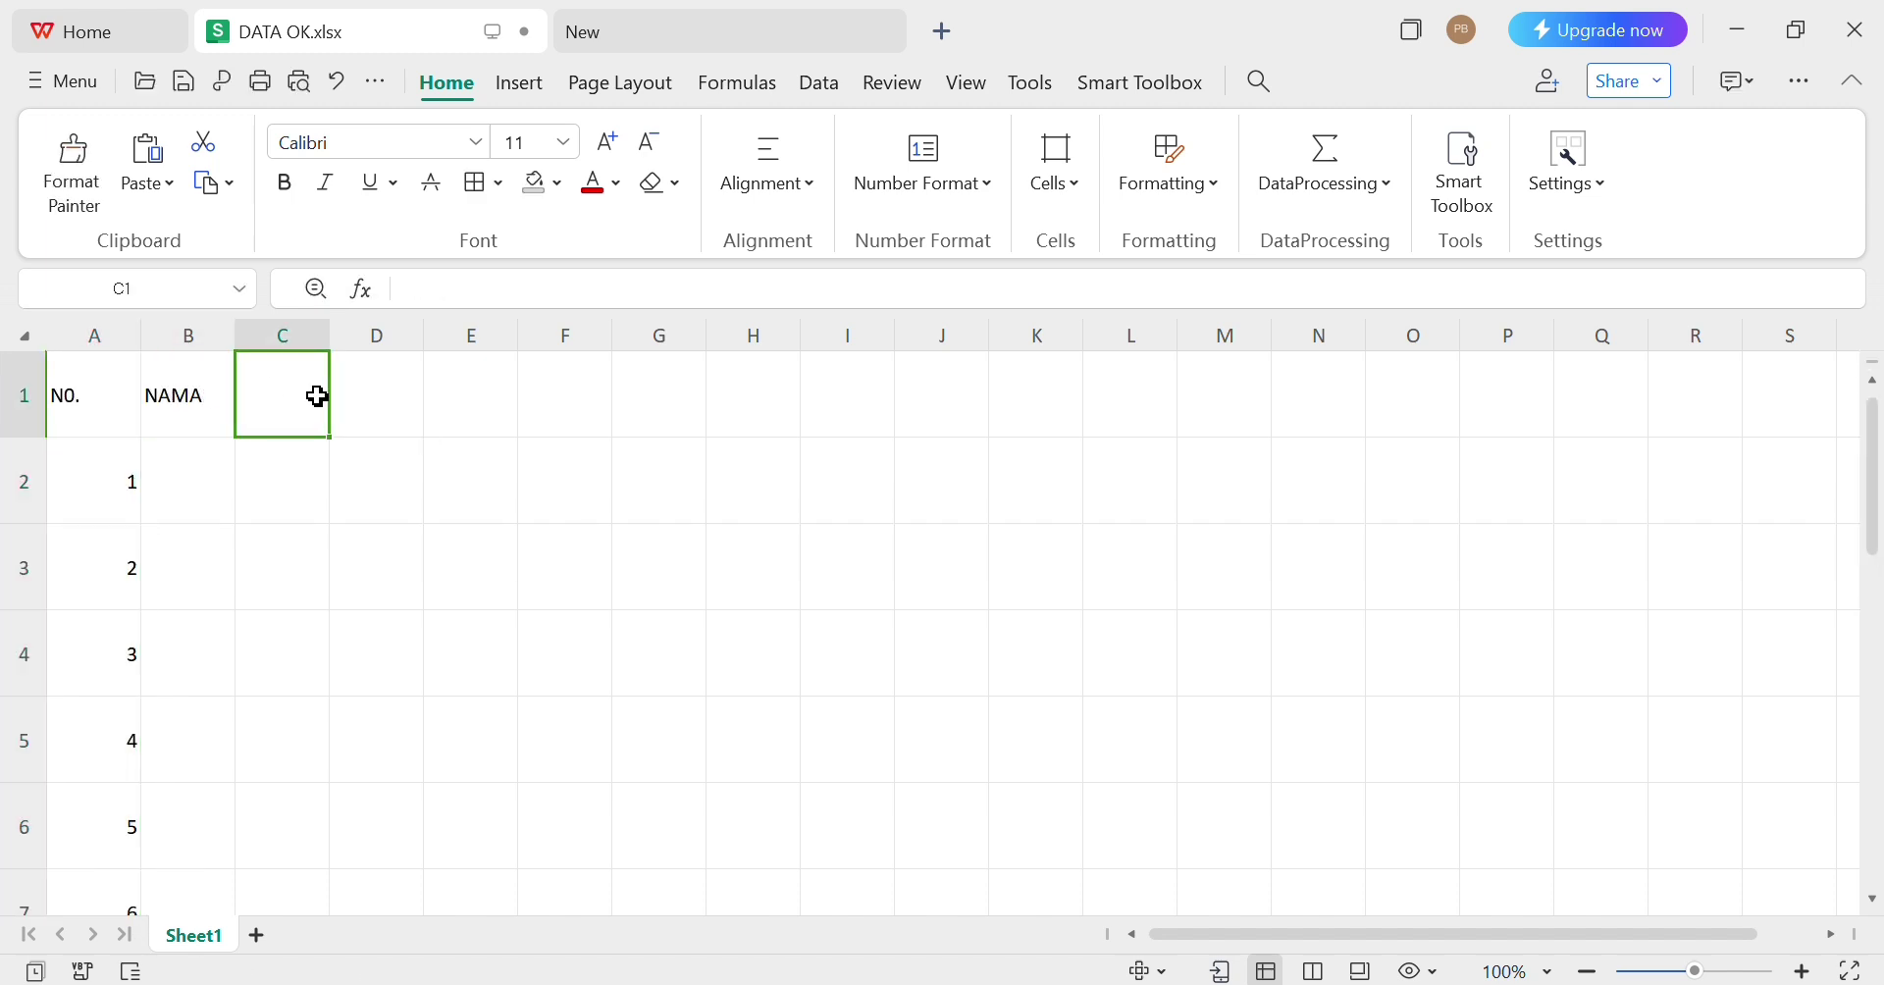
pyautogui.write('PEMBAYARAN')
pyautogui.press('Return')
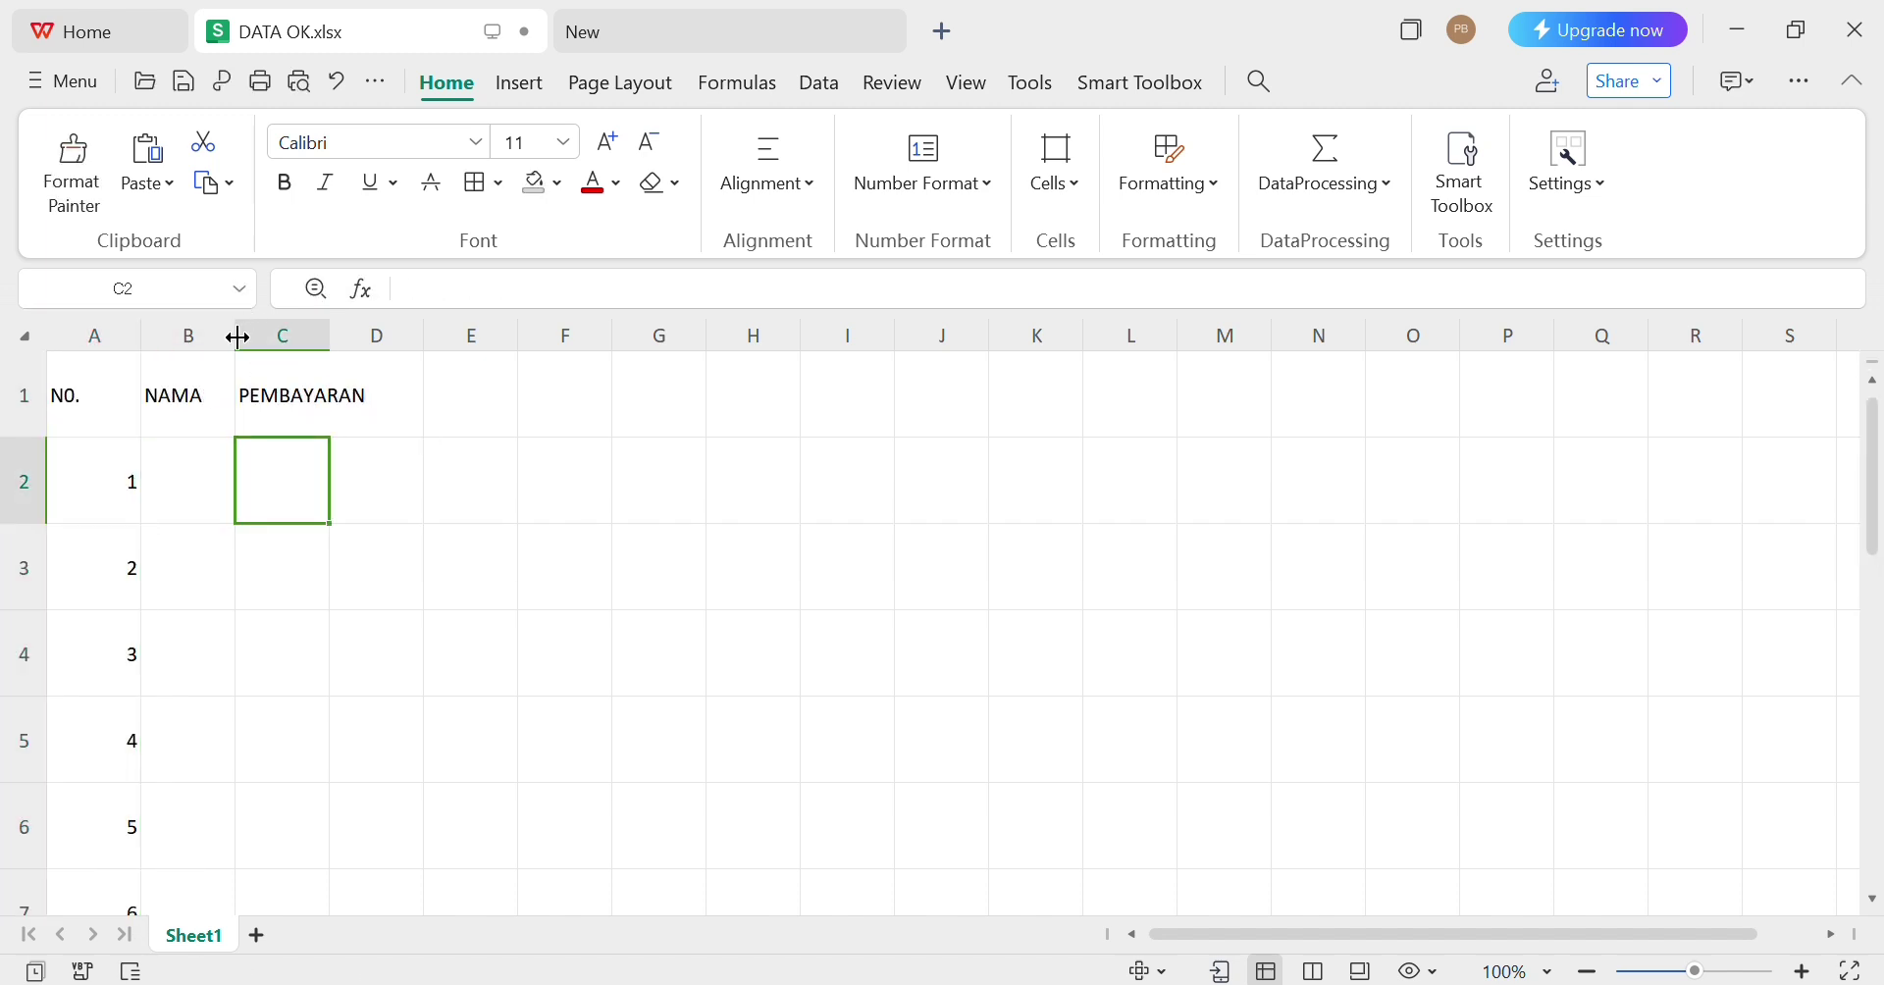
# Widen column B to about twice its width and enter five people's first names in B2:B6
pyautogui.moveTo(235, 335); pyautogui.dragTo(334, 335)
pyautogui.click(198, 444)
pyautogui.write('MAYA')
pyautogui.press('Return')
pyautogui.write('OKTA')
pyautogui.press('Return')
pyautogui.write('MALIK')
pyautogui.press('Return')
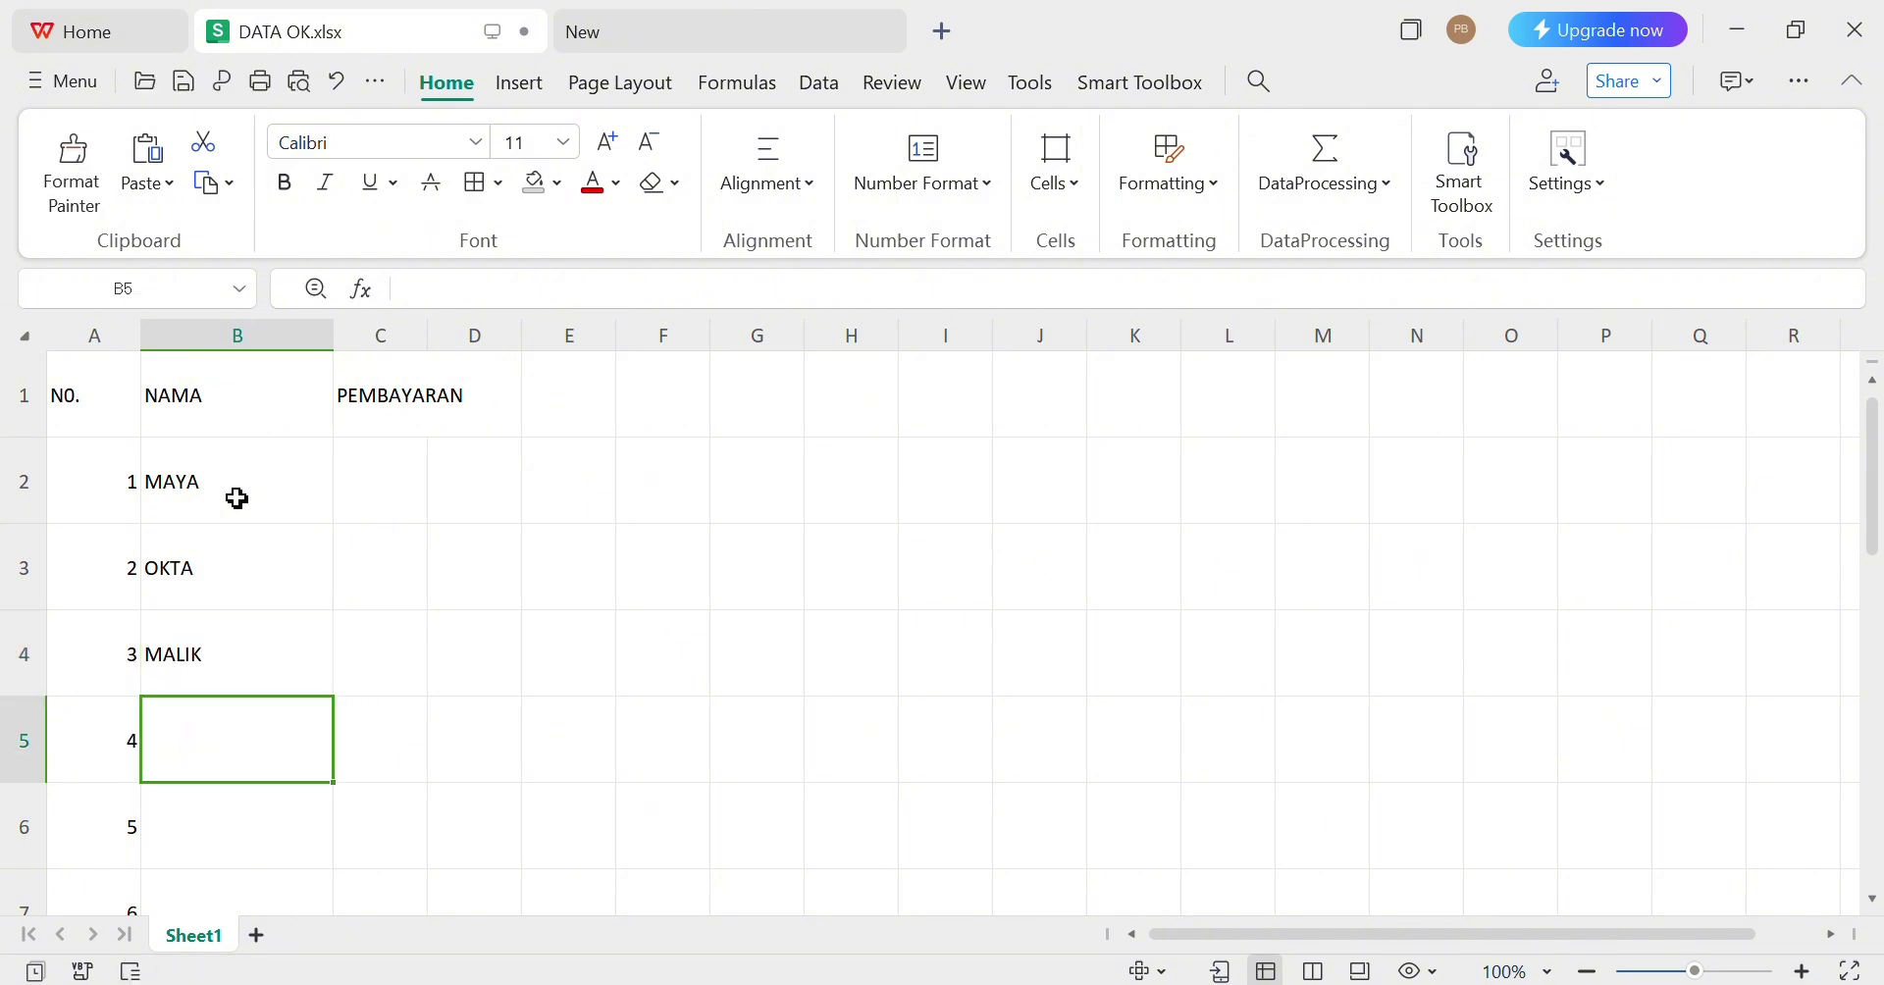
pyautogui.write('ASA')
pyautogui.press('Return')
pyautogui.write('MUNA')
# Widen column C to fit its heading and enter 100000, 234000, 234000, 2341500 and 2999300 in C2:C6
pyautogui.click(387, 488)
pyautogui.click(407, 393)
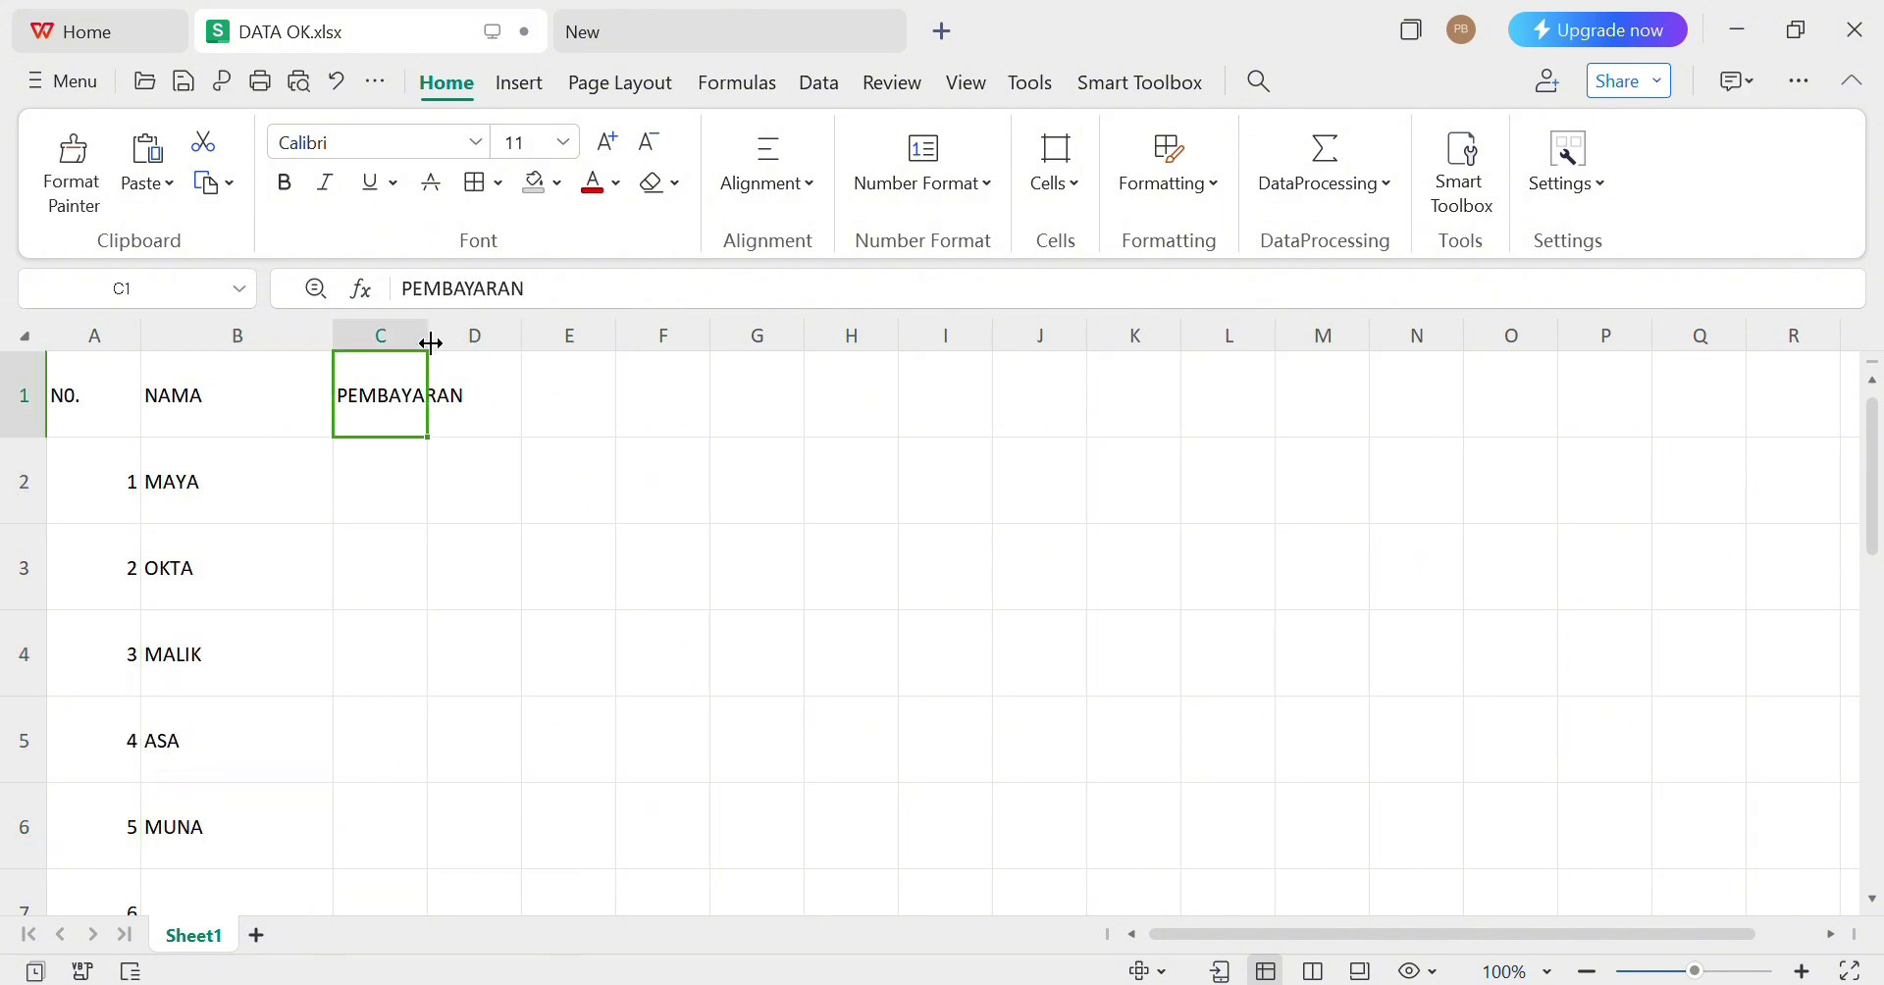
pyautogui.moveTo(427, 336); pyautogui.dragTo(478, 336)
pyautogui.click(430, 481)
pyautogui.write('100000')
pyautogui.press('Return')
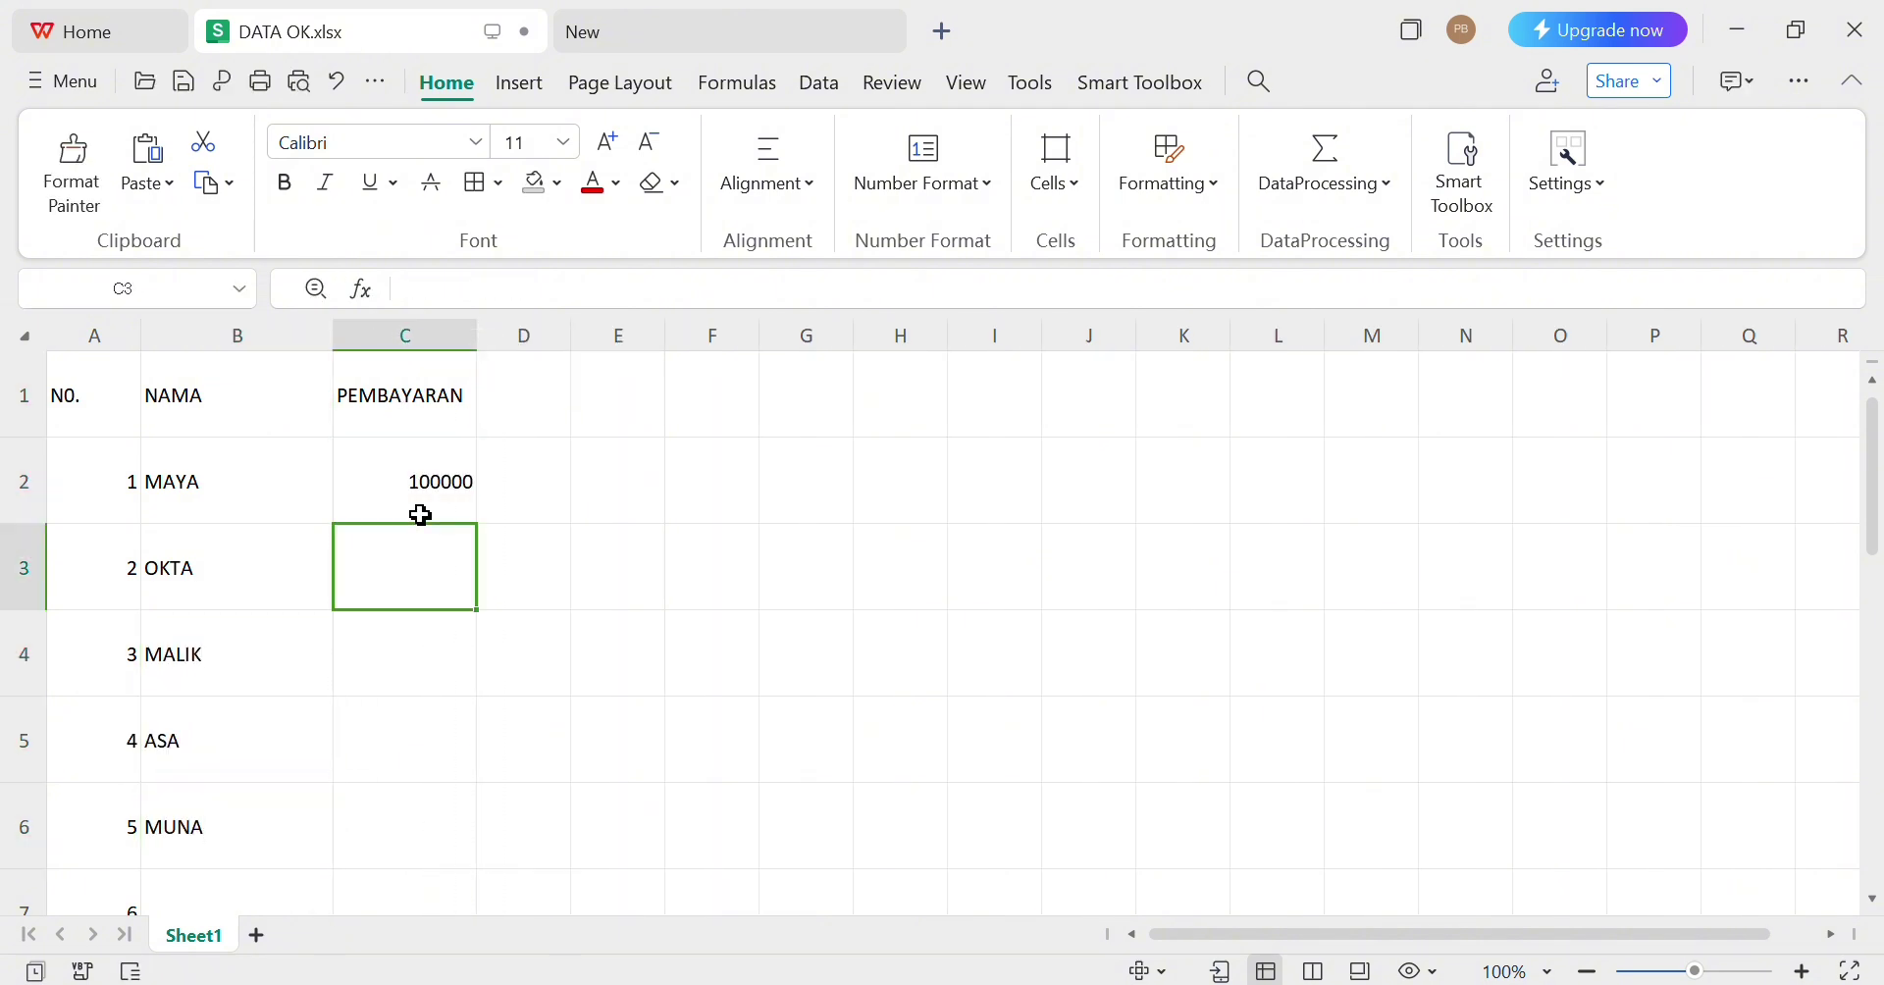
pyautogui.write('234000')
pyautogui.press('Return')
pyautogui.write('234000')
pyautogui.press('Return')
pyautogui.write('2341500')
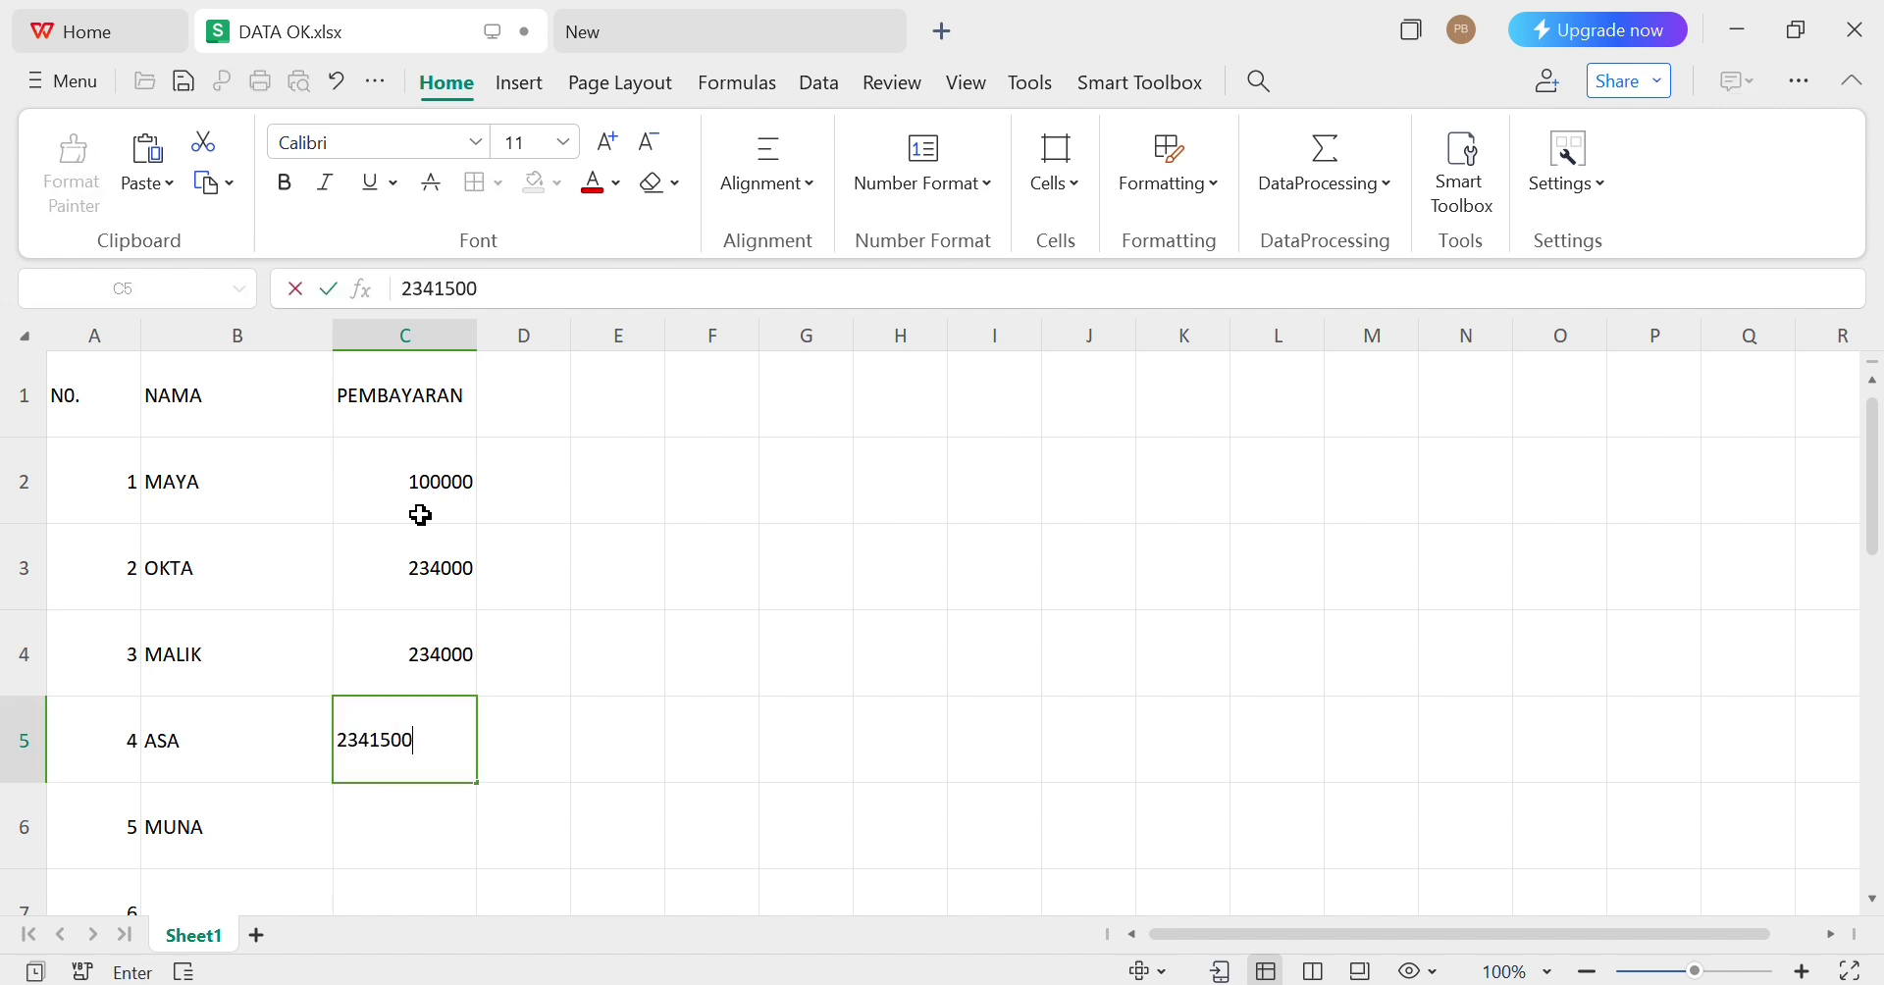
pyautogui.press('Return')
pyautogui.write('2999300')
pyautogui.press('Return')
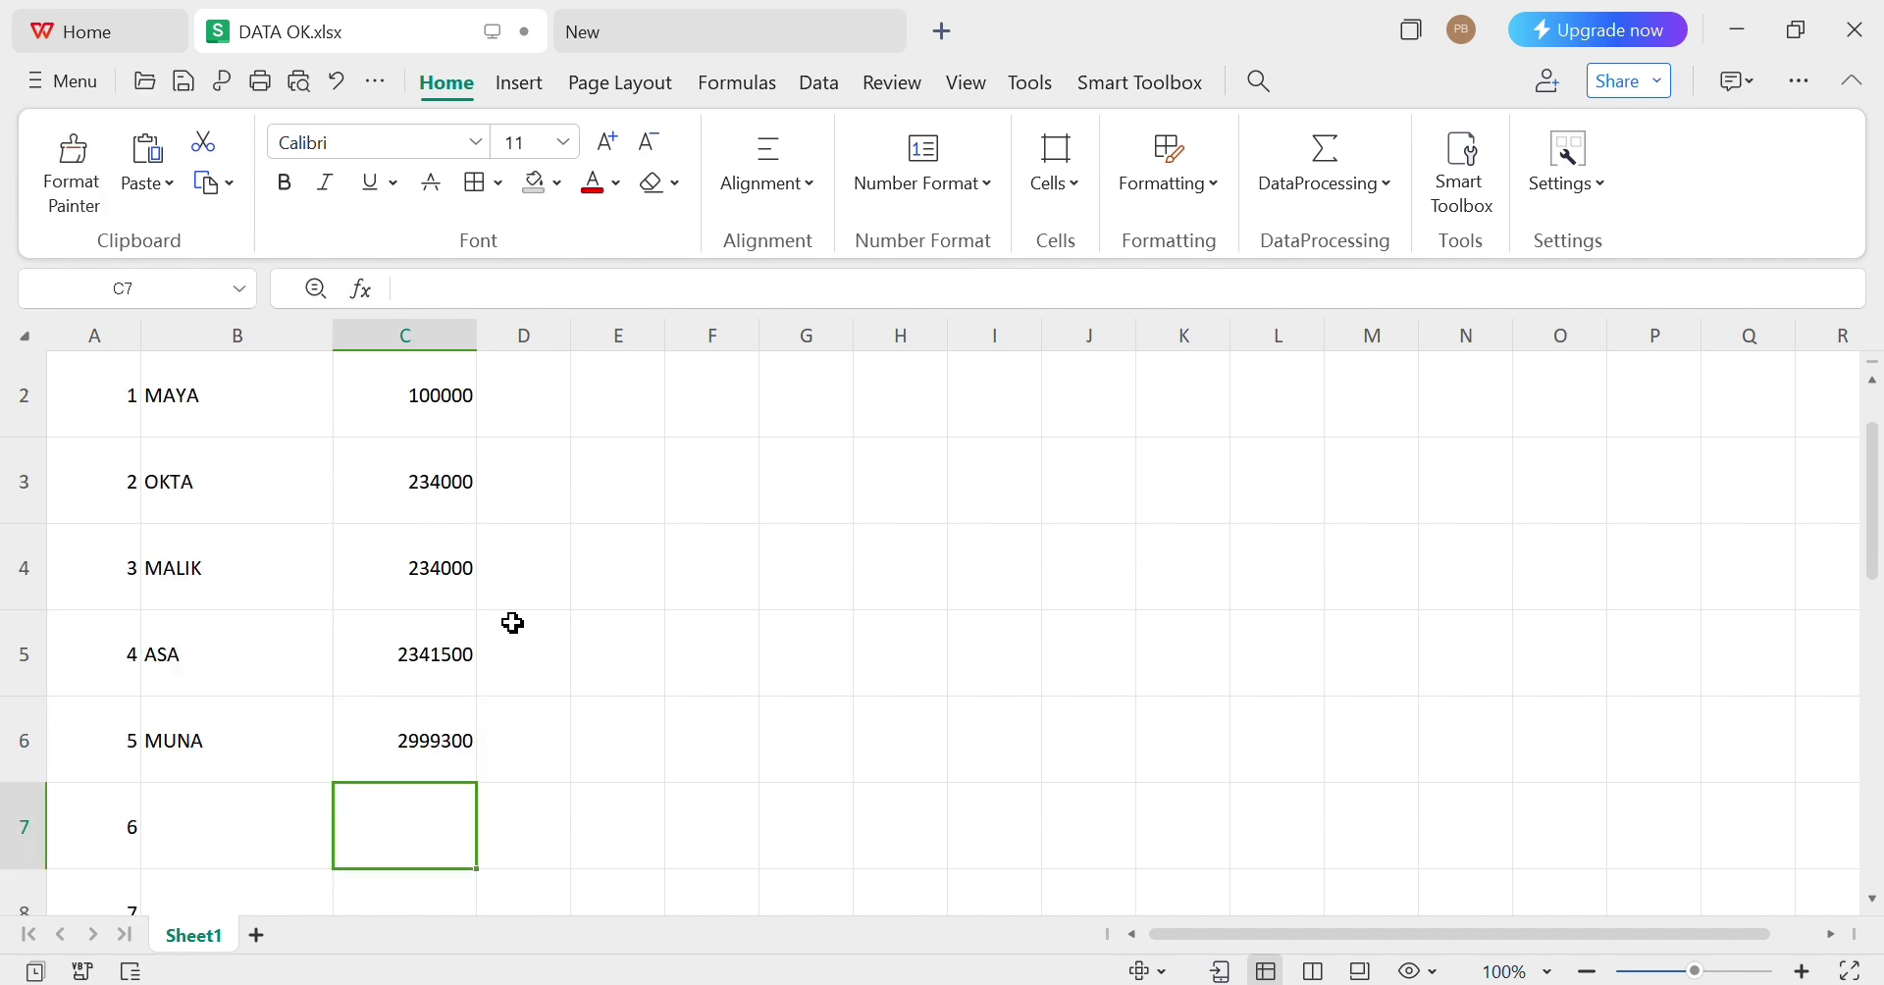
# Reduce the height of all rows in the sheet to about half
pyautogui.click(618, 567)
pyautogui.click(22, 338)
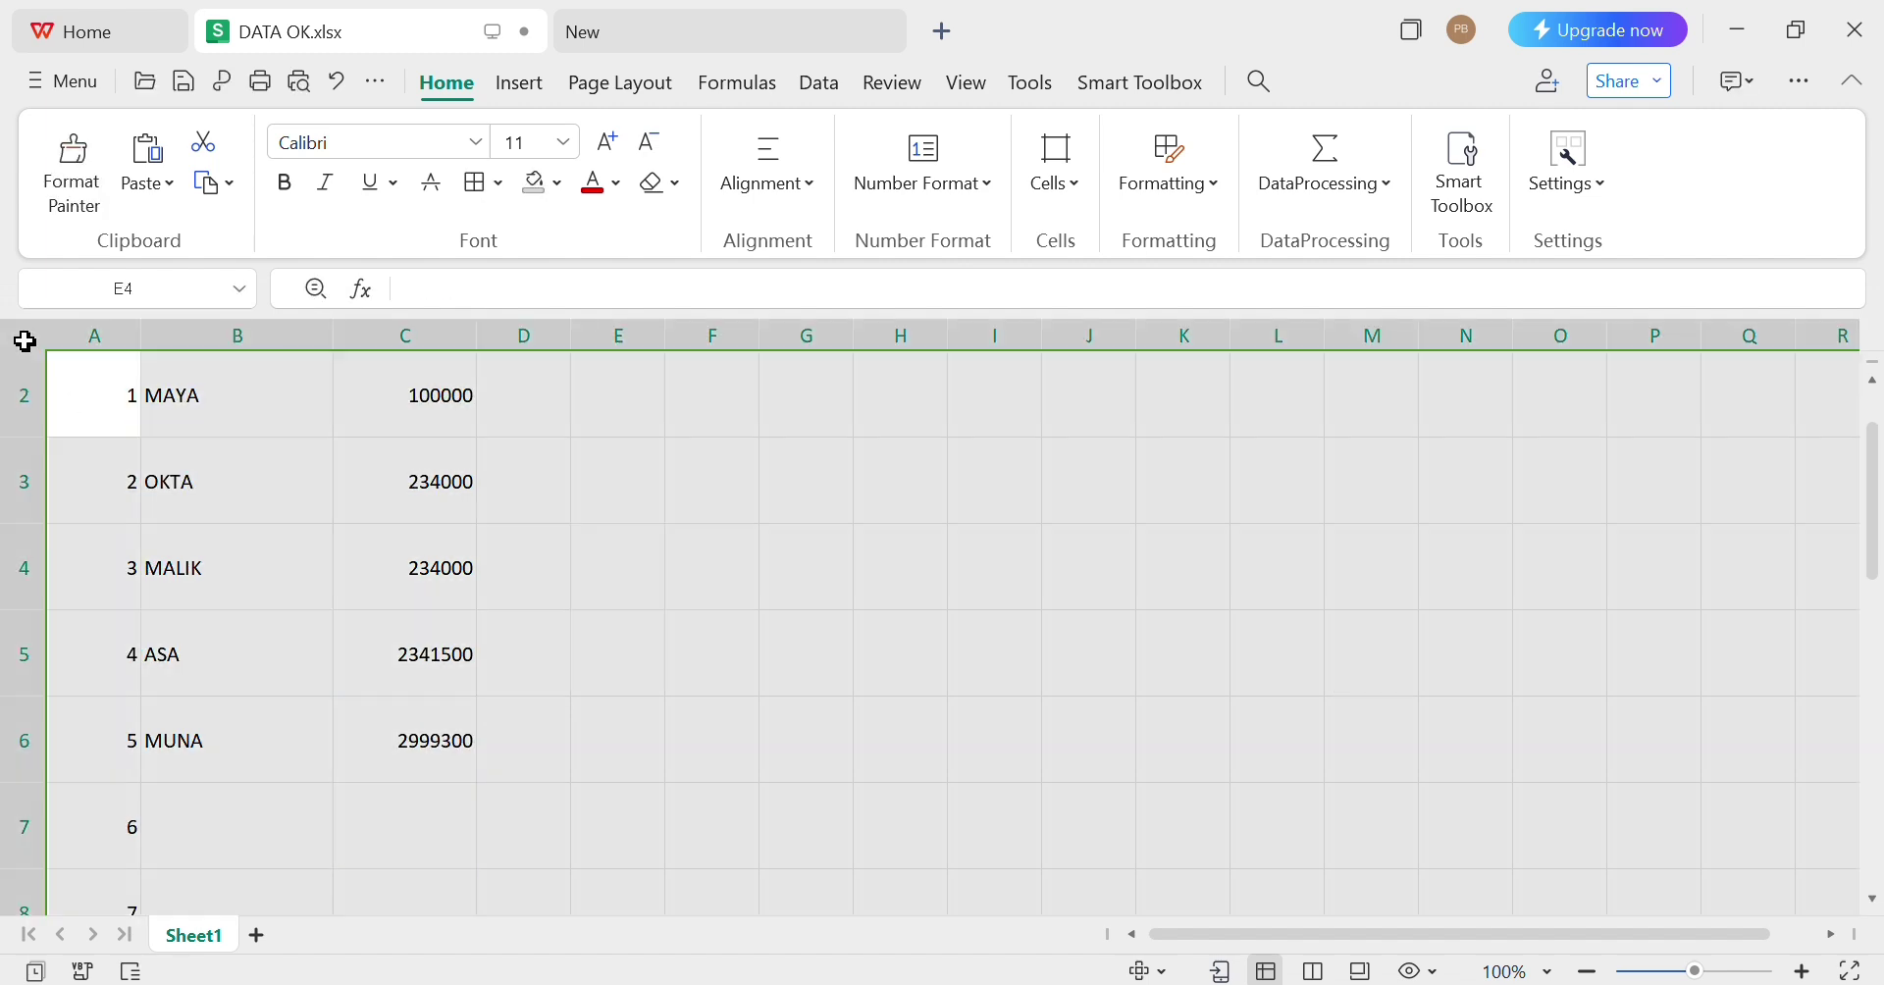
pyautogui.moveTo(34, 527); pyautogui.dragTo(33, 483)
pyautogui.click(696, 641)
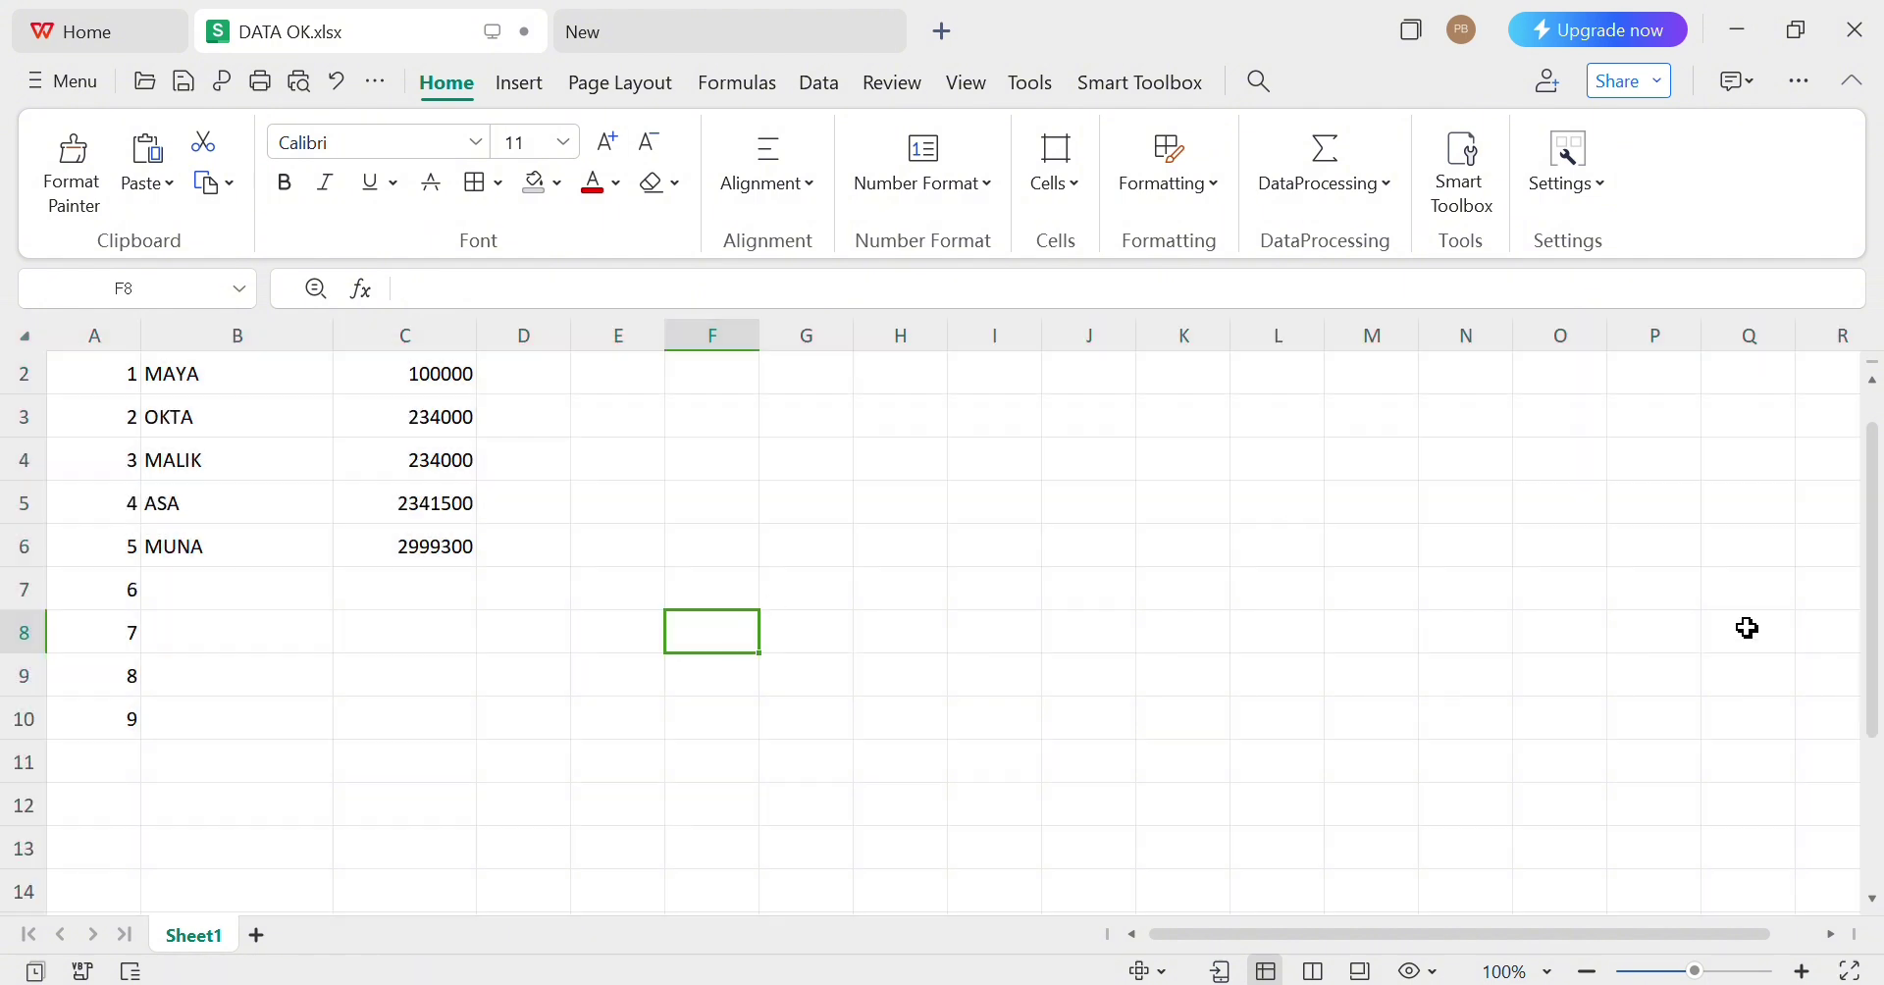
pyautogui.moveTo(1872, 605); pyautogui.dragTo(1867, 455)
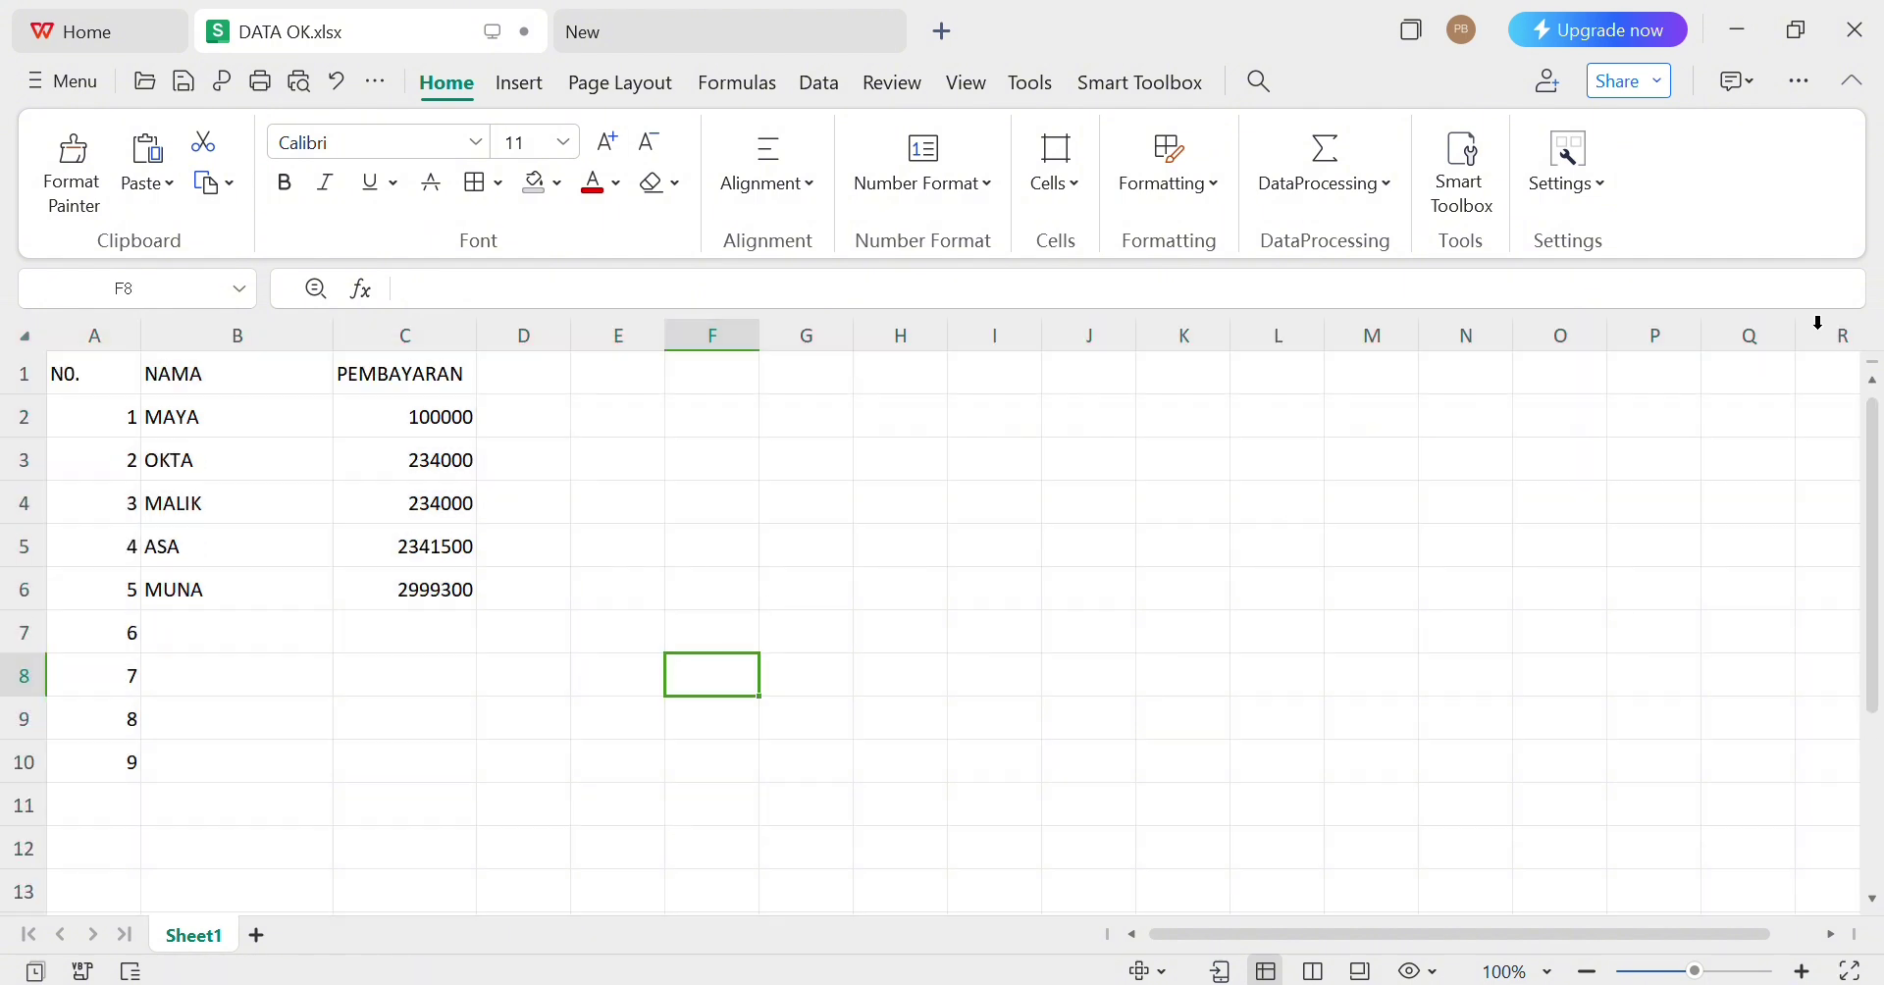
# Apply all borders to the payment table in A1:C10
pyautogui.click(888, 489)
pyautogui.click(96, 372)
pyautogui.moveTo(96, 373); pyautogui.dragTo(425, 760)
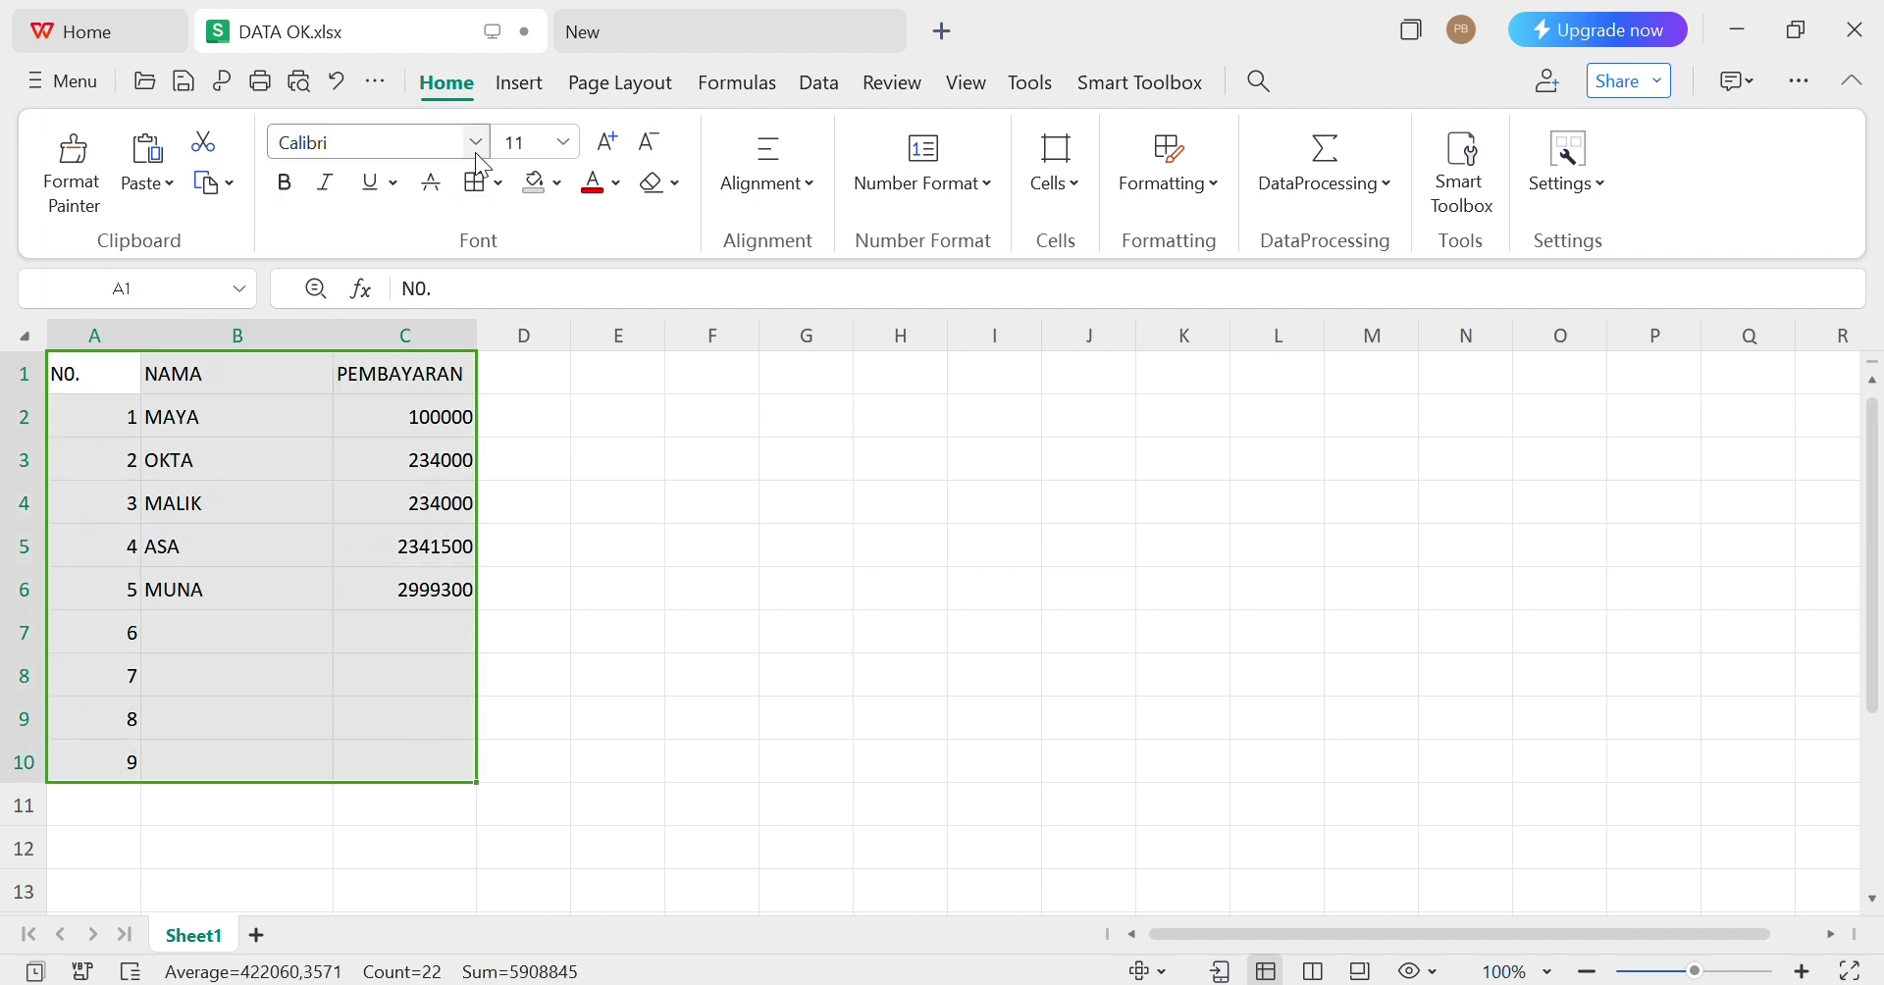
pyautogui.click(473, 184)
pyautogui.click(675, 585)
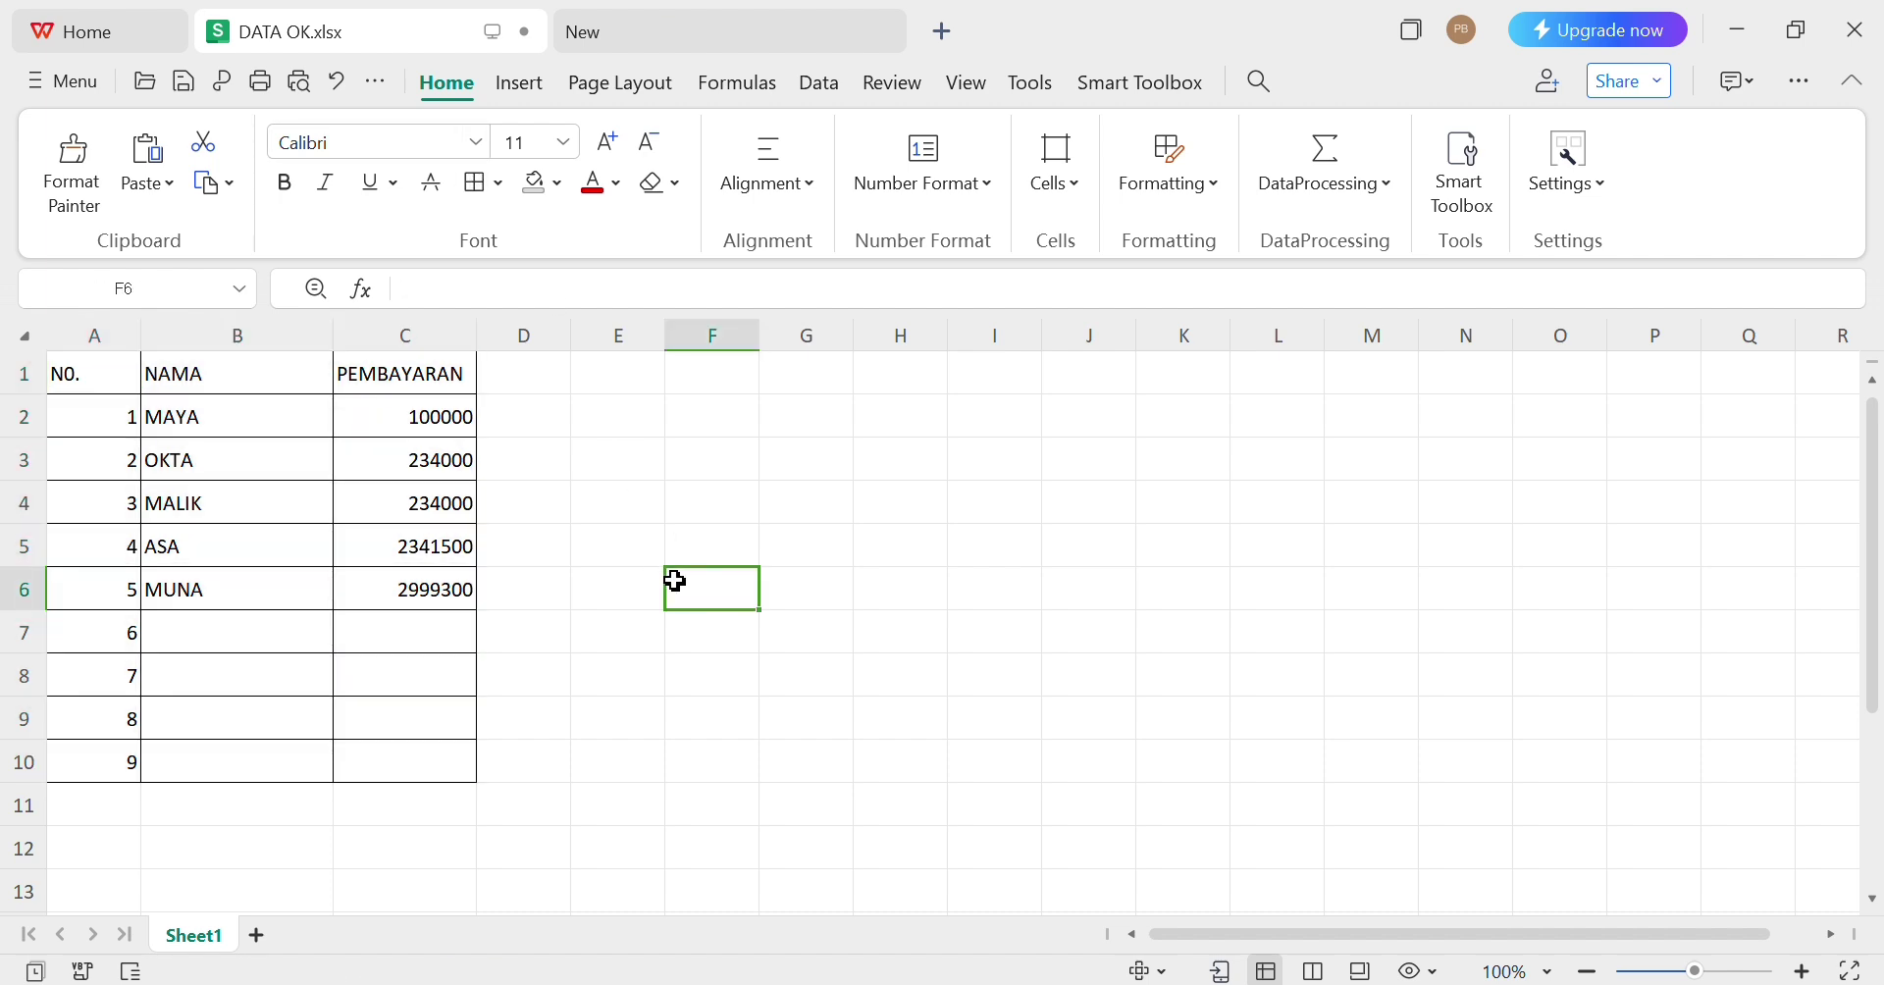
# Apply the Number format to the payment amounts in C2:C6
pyautogui.click(412, 418)
pyautogui.moveTo(413, 418); pyautogui.dragTo(412, 591)
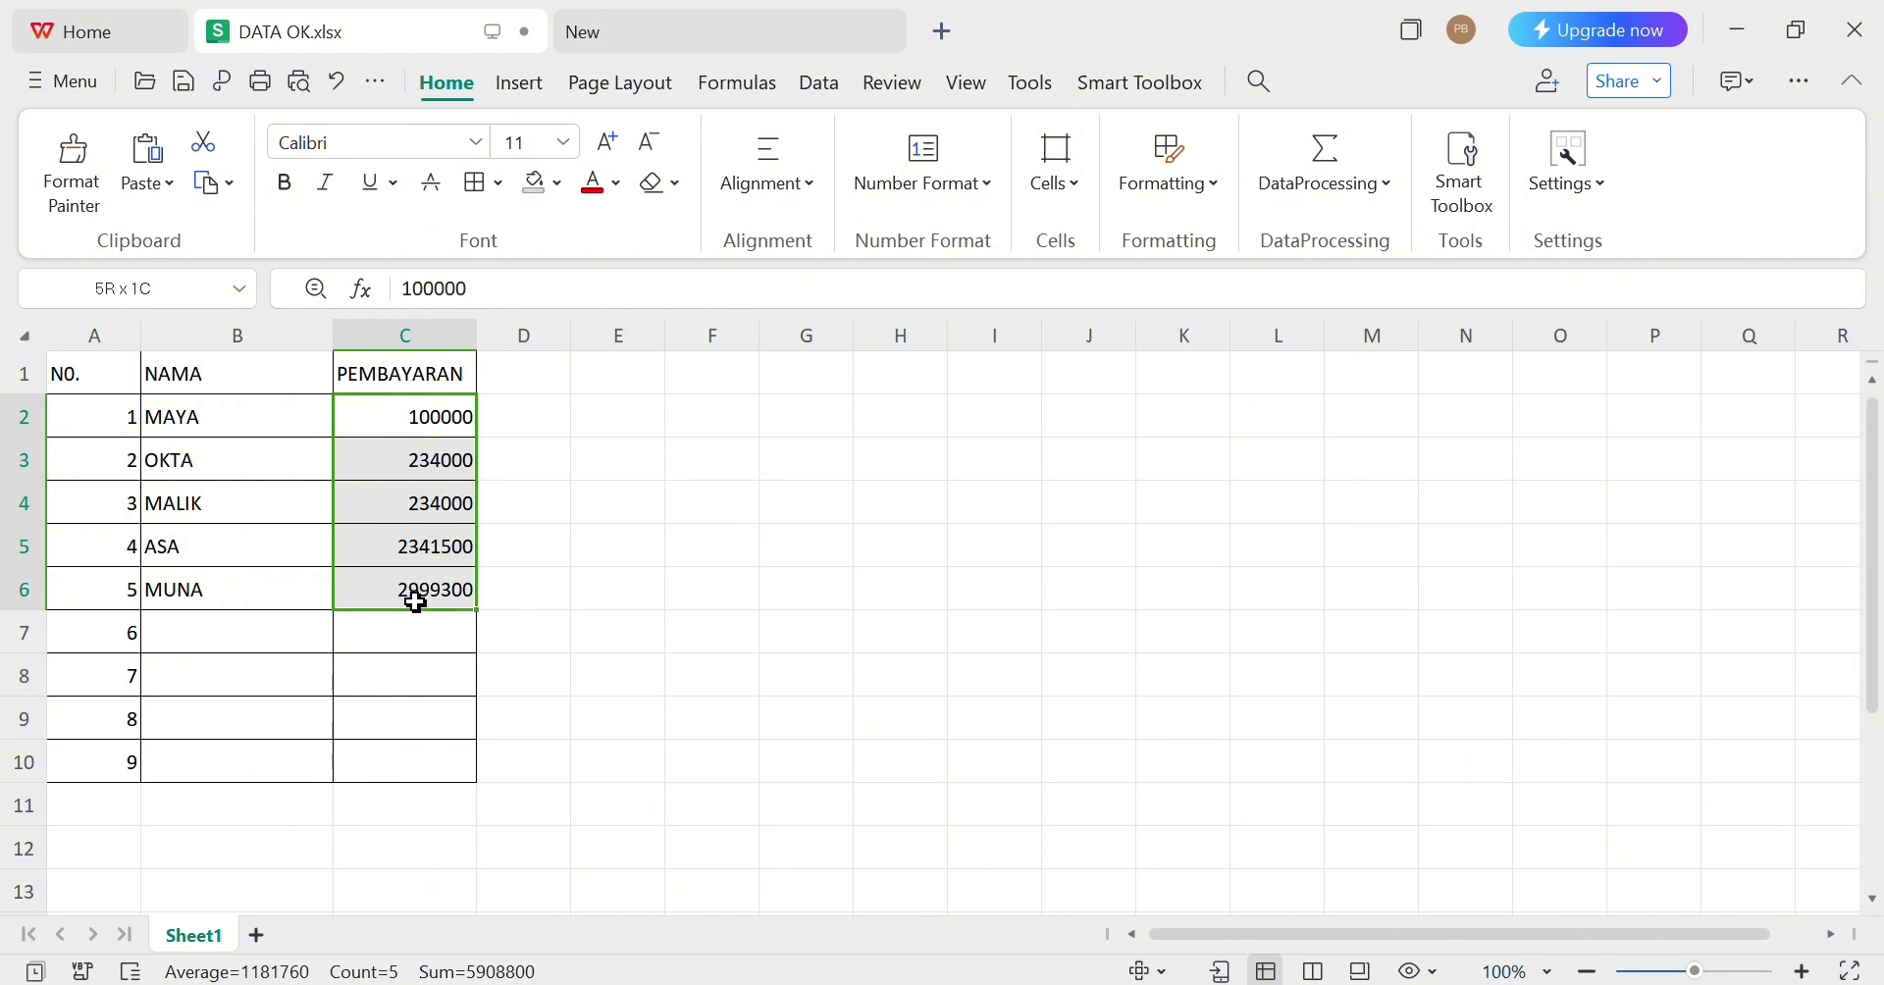
pyautogui.click(903, 186)
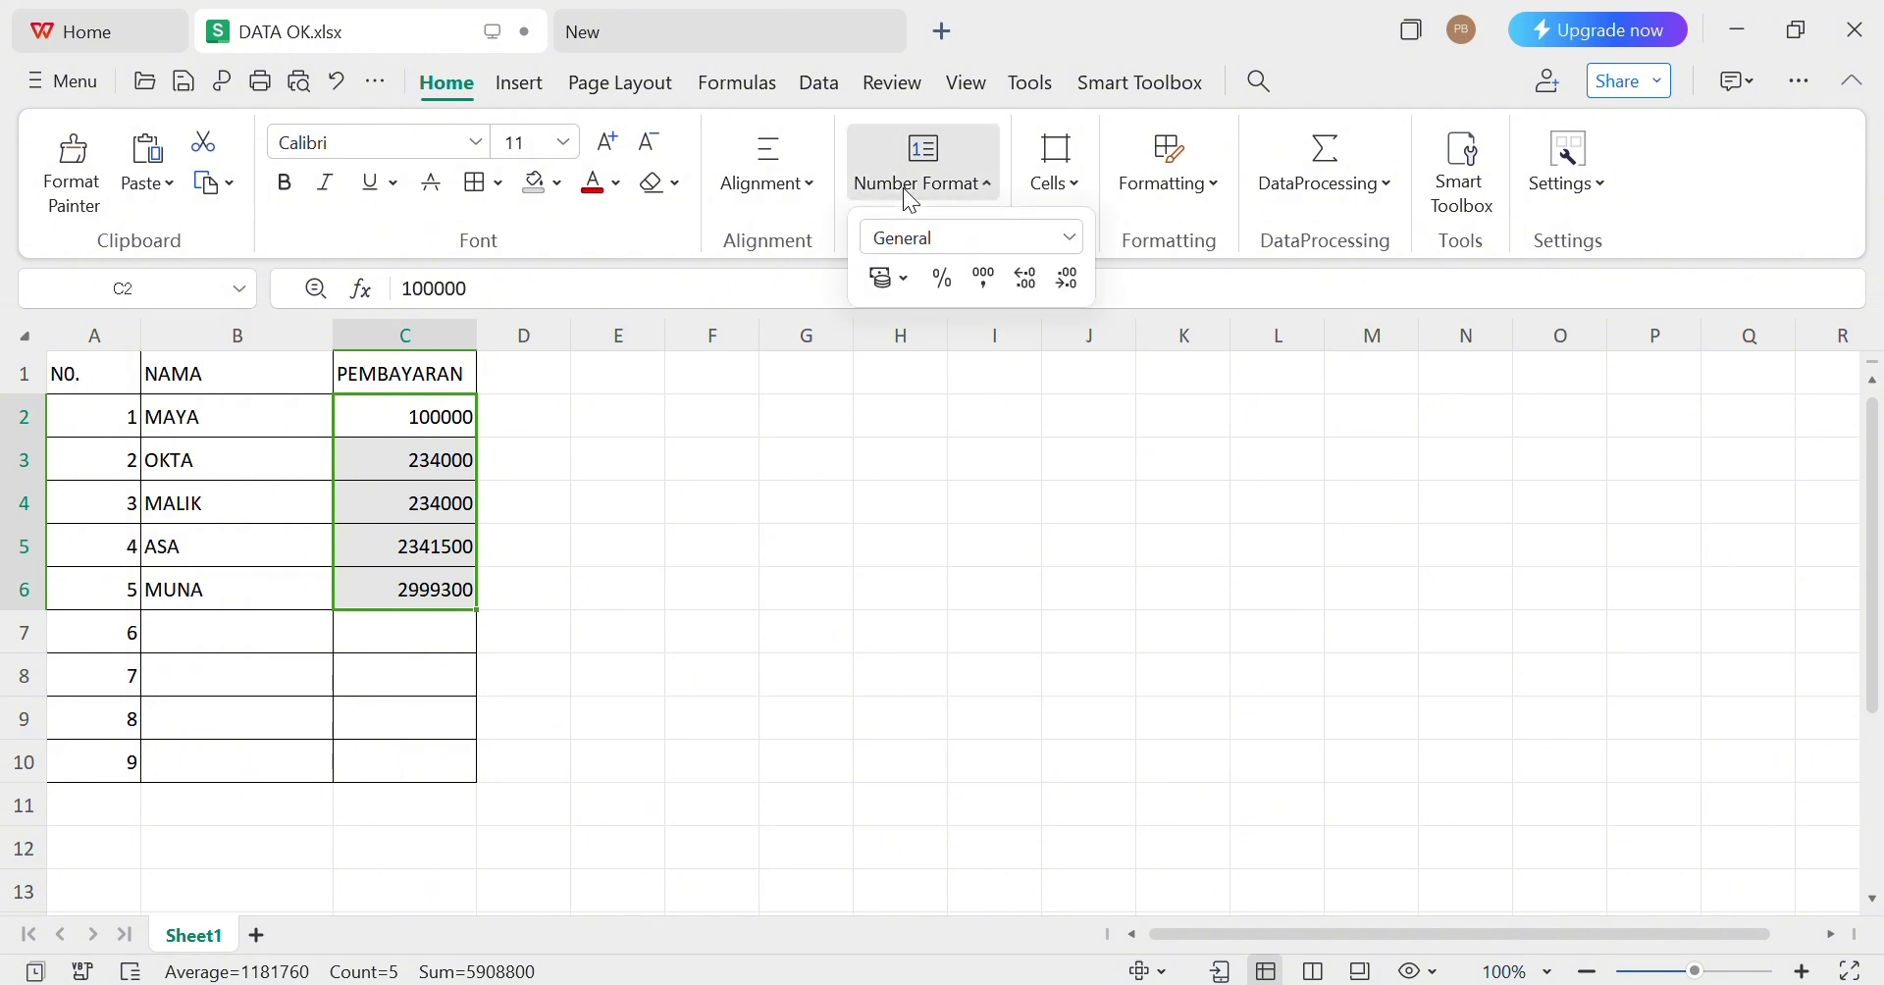
pyautogui.click(1069, 237)
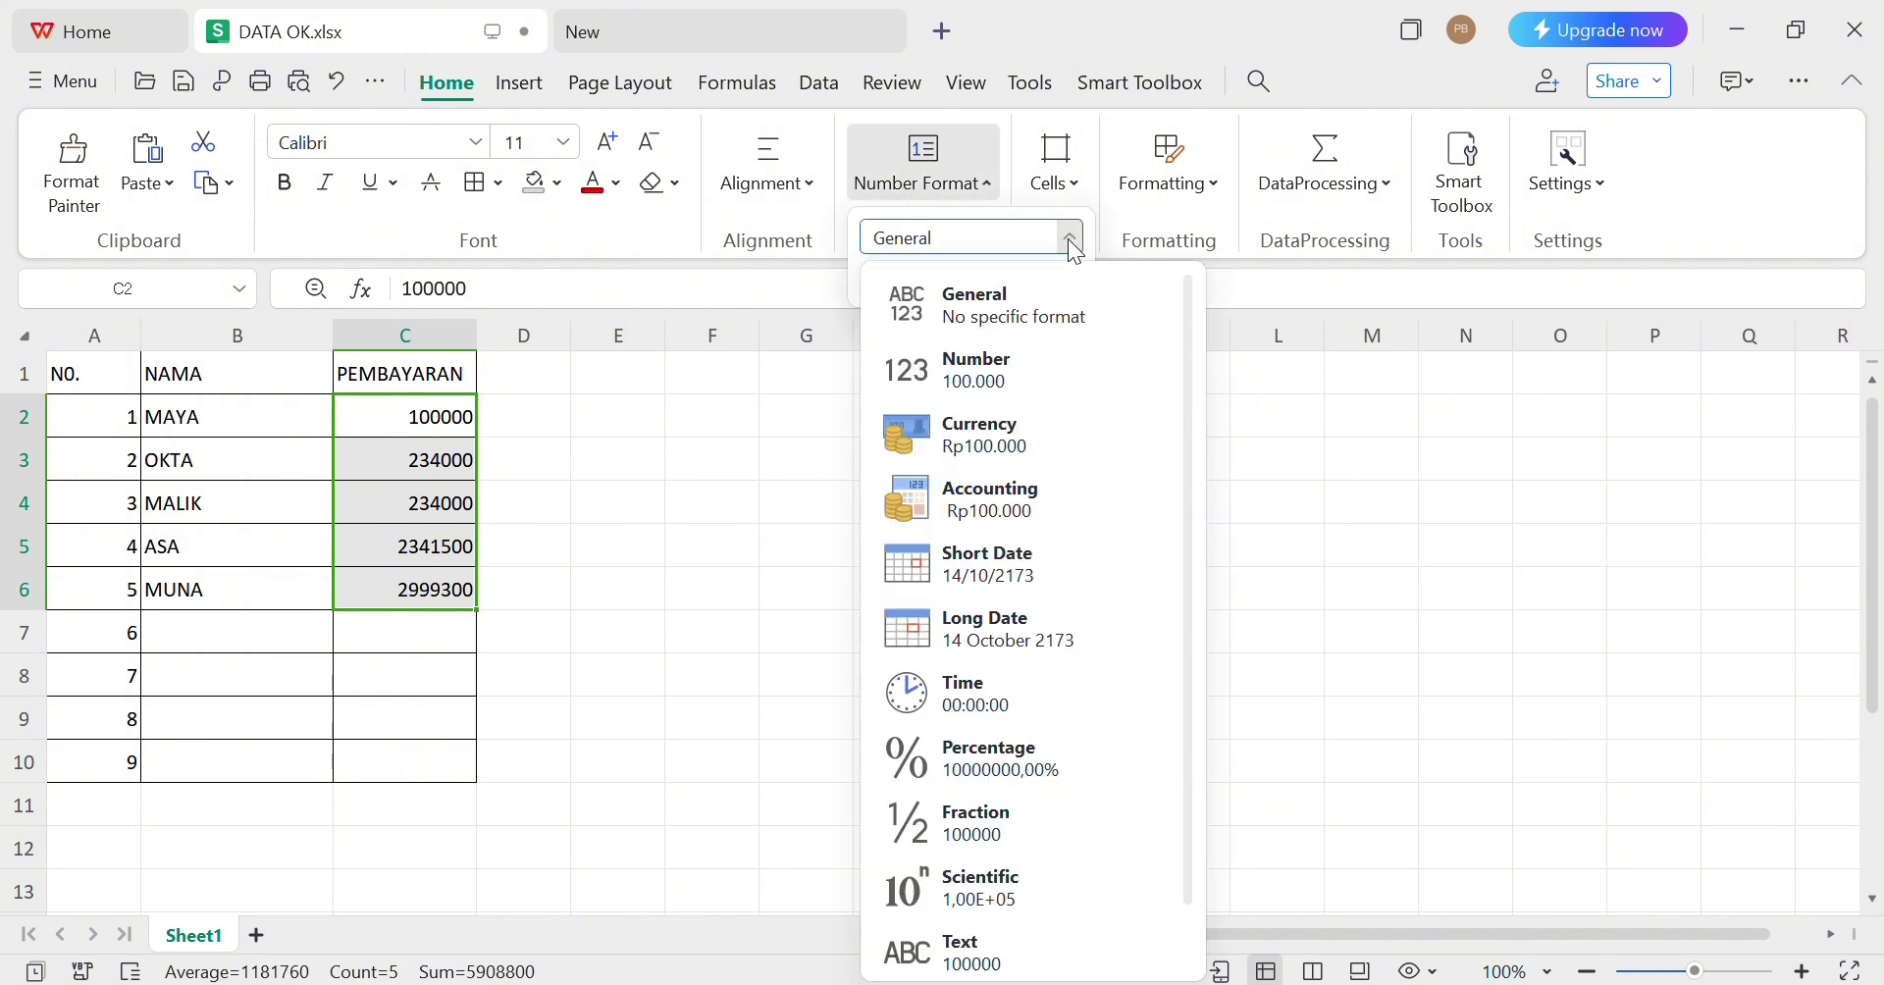
pyautogui.click(982, 373)
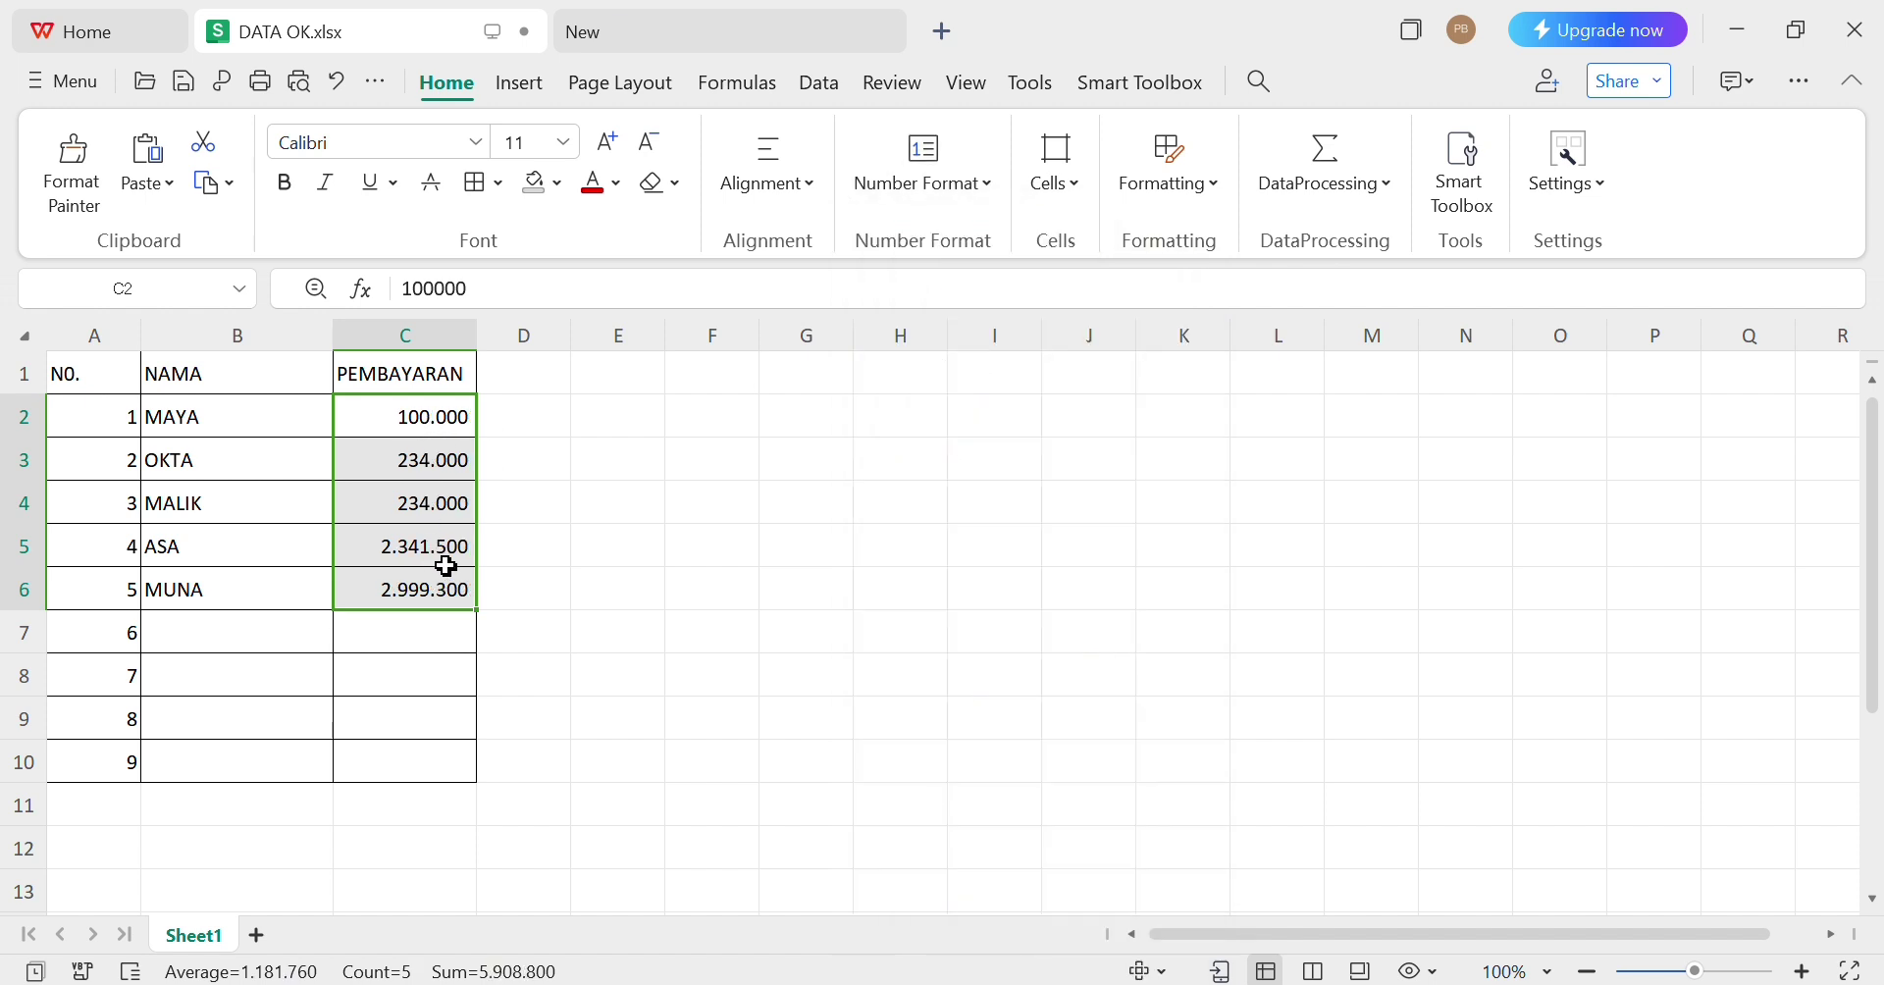
# Change the number format of the payment amounts in C2:C6 to Currency
pyautogui.click(947, 188)
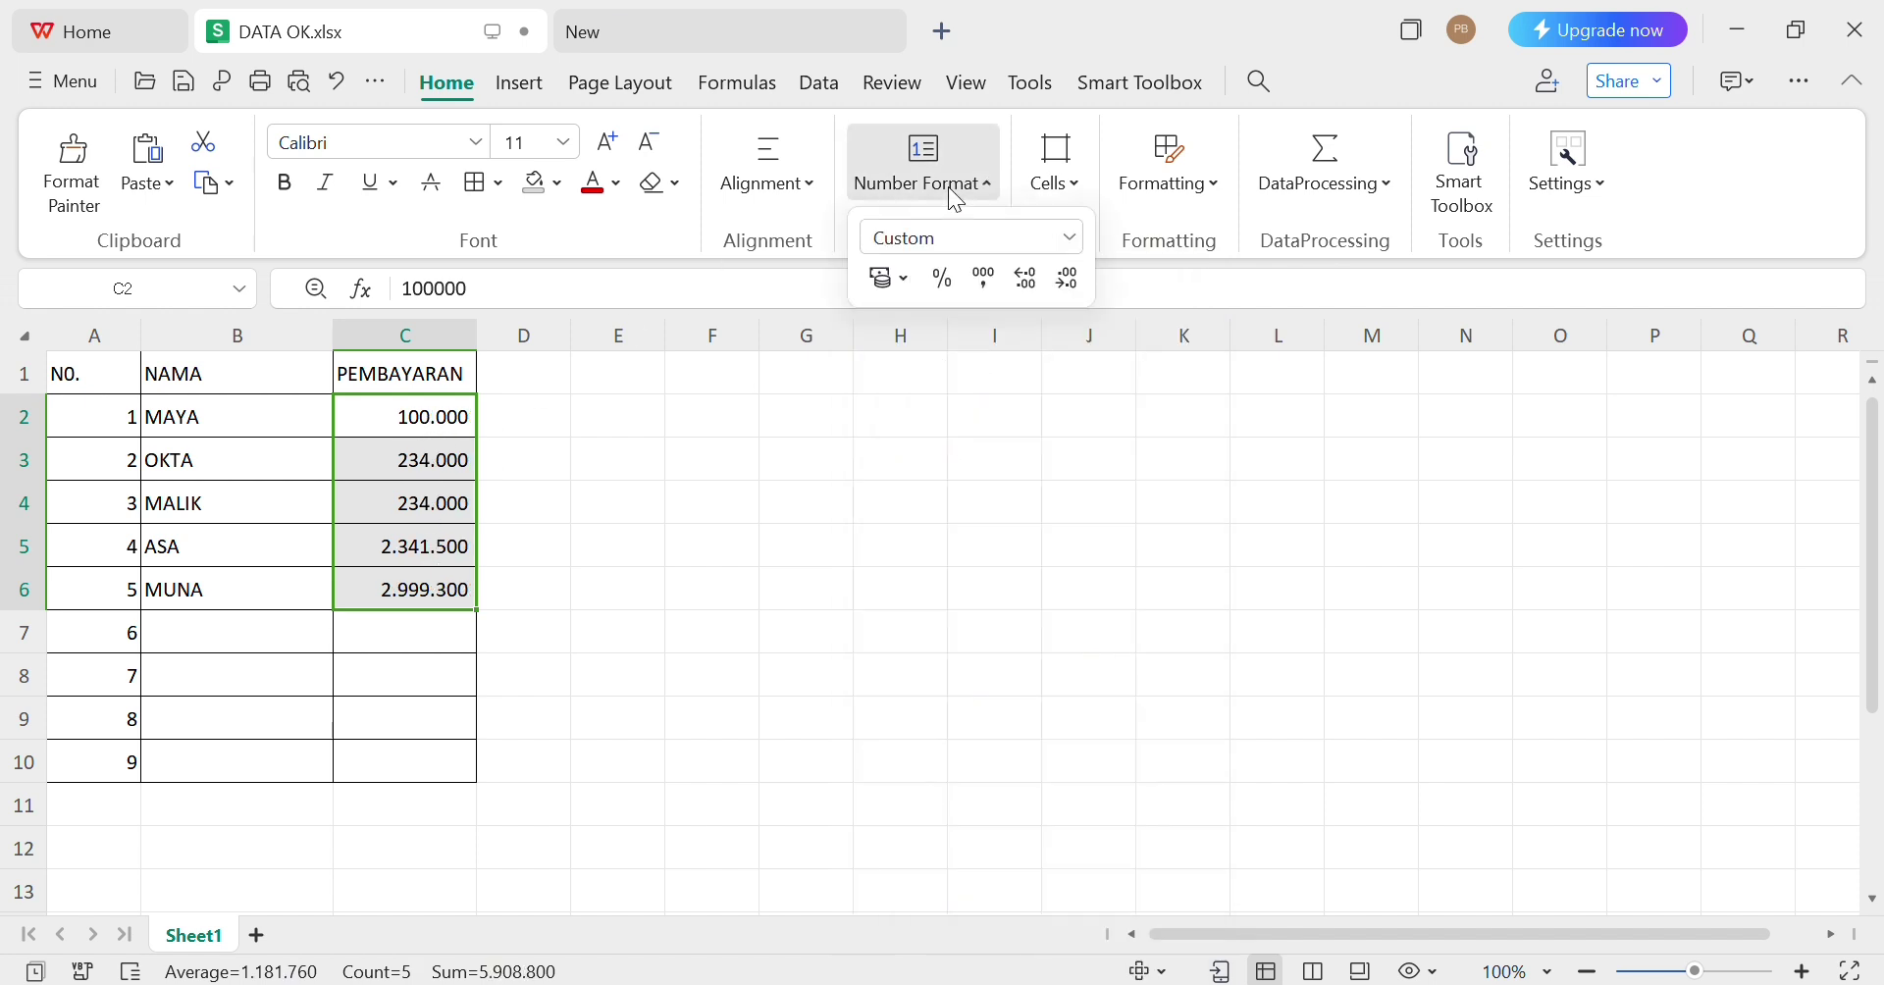
pyautogui.click(1072, 237)
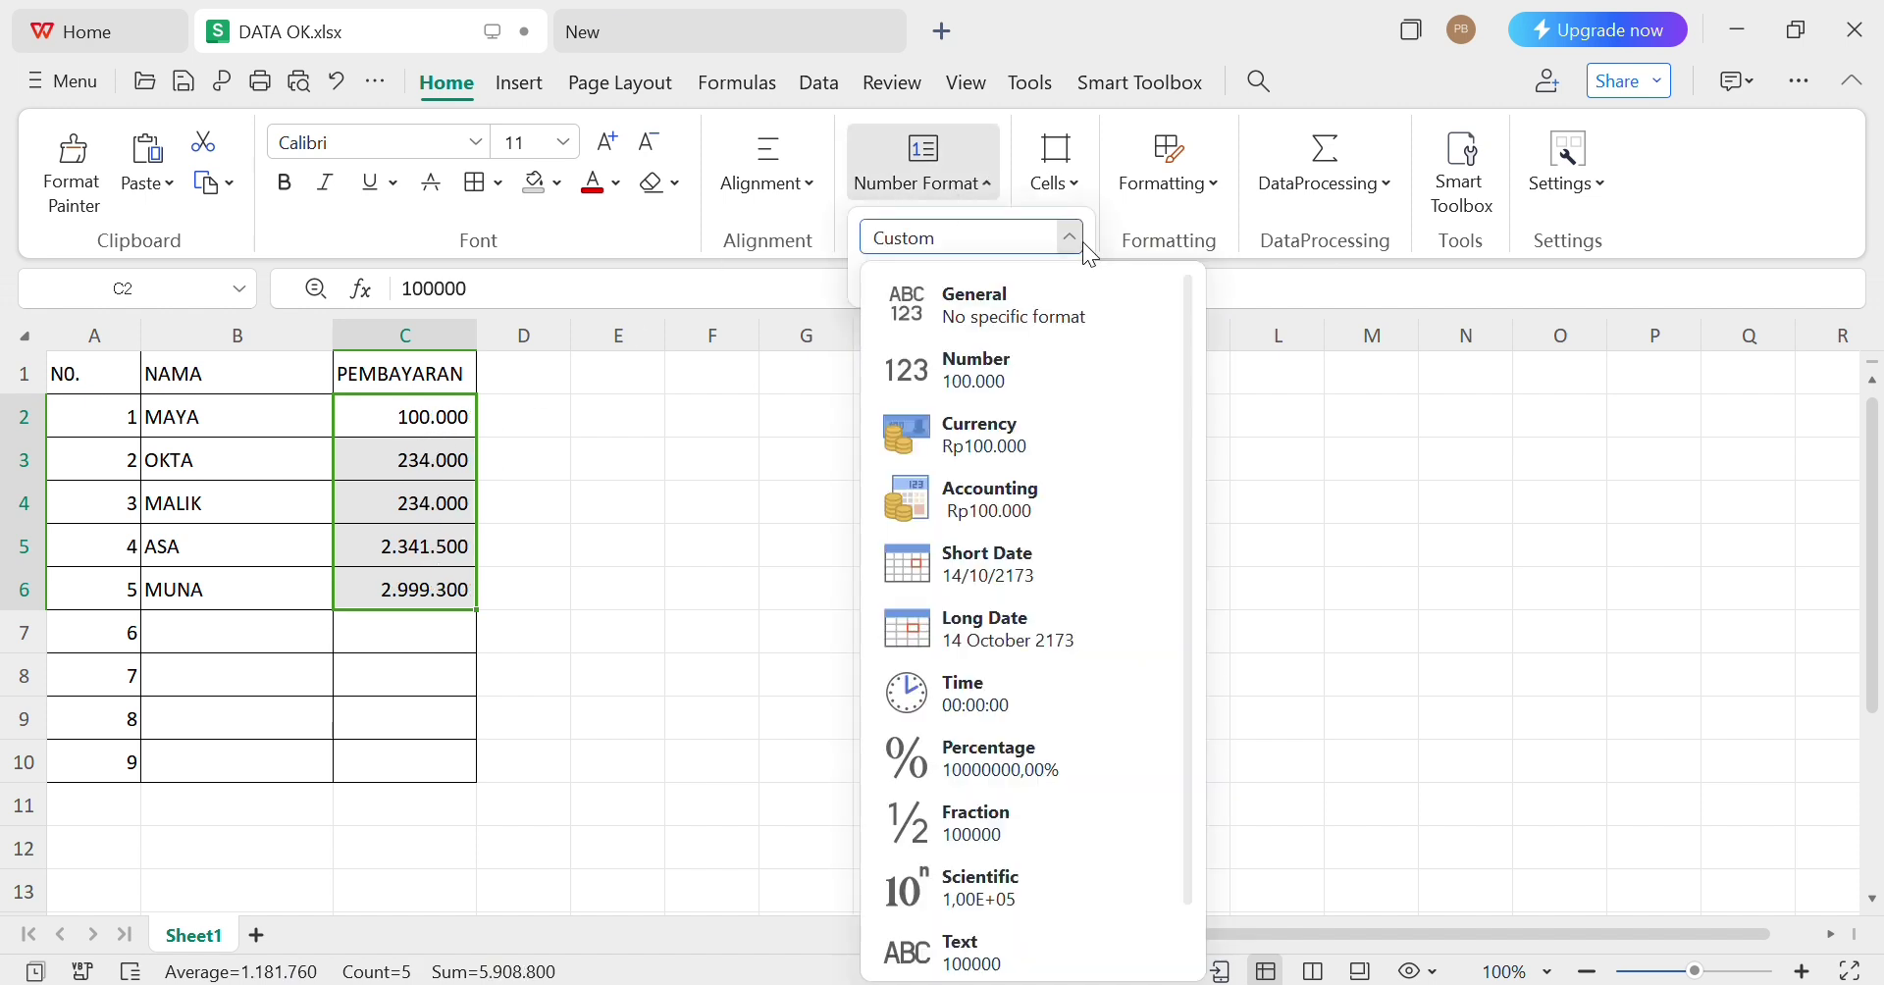
pyautogui.click(1023, 469)
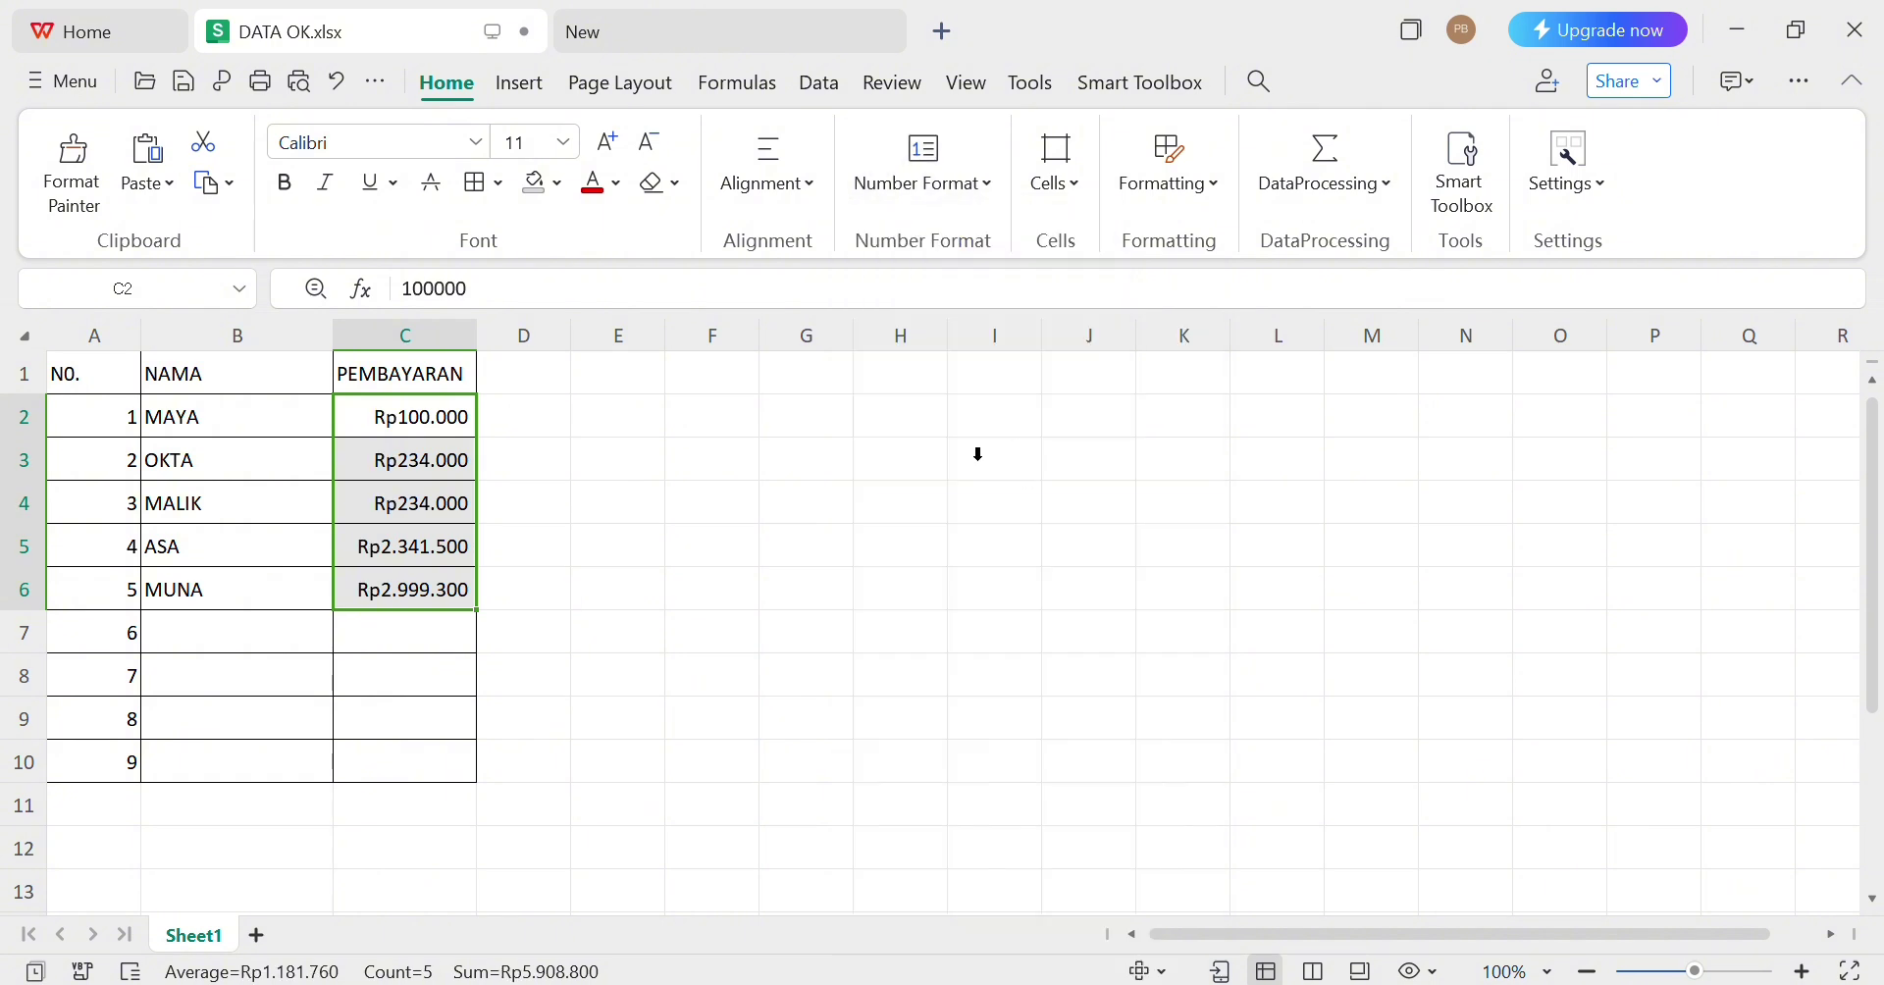
# Switch the payment amounts in C2:C6 to the Accounting format
pyautogui.click(975, 191)
pyautogui.click(1073, 239)
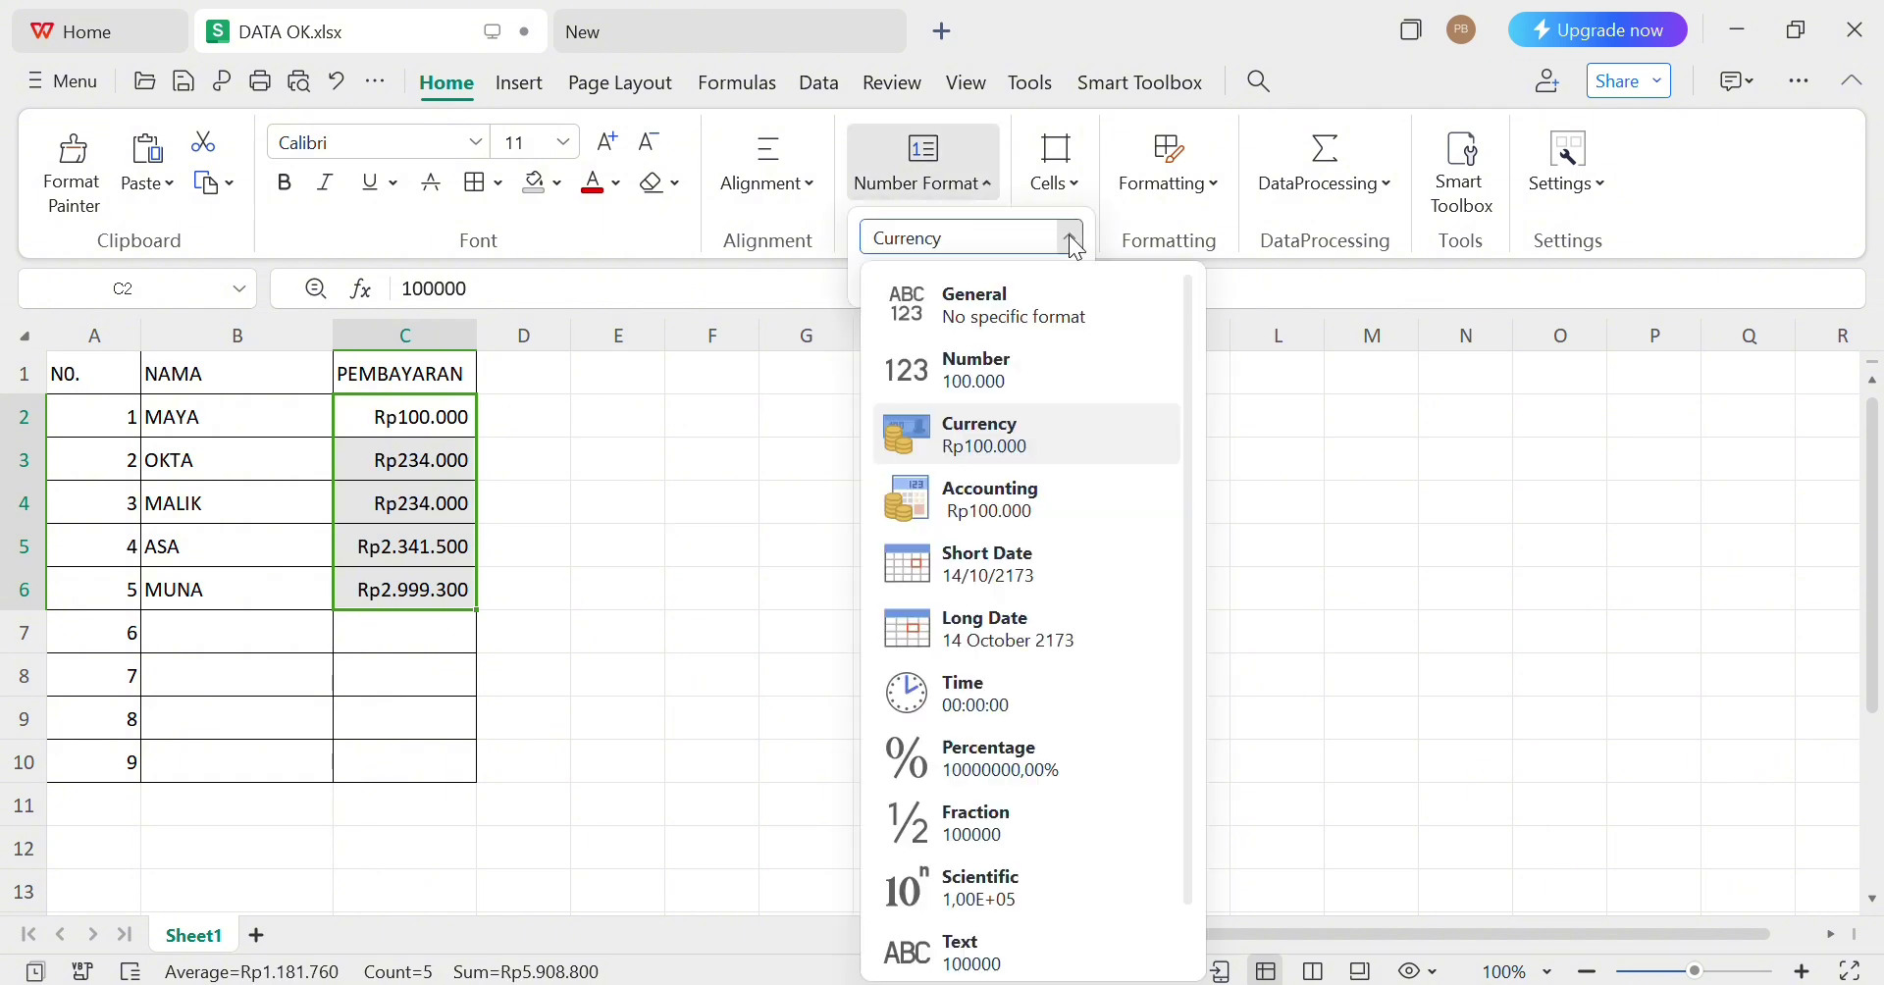
pyautogui.click(984, 501)
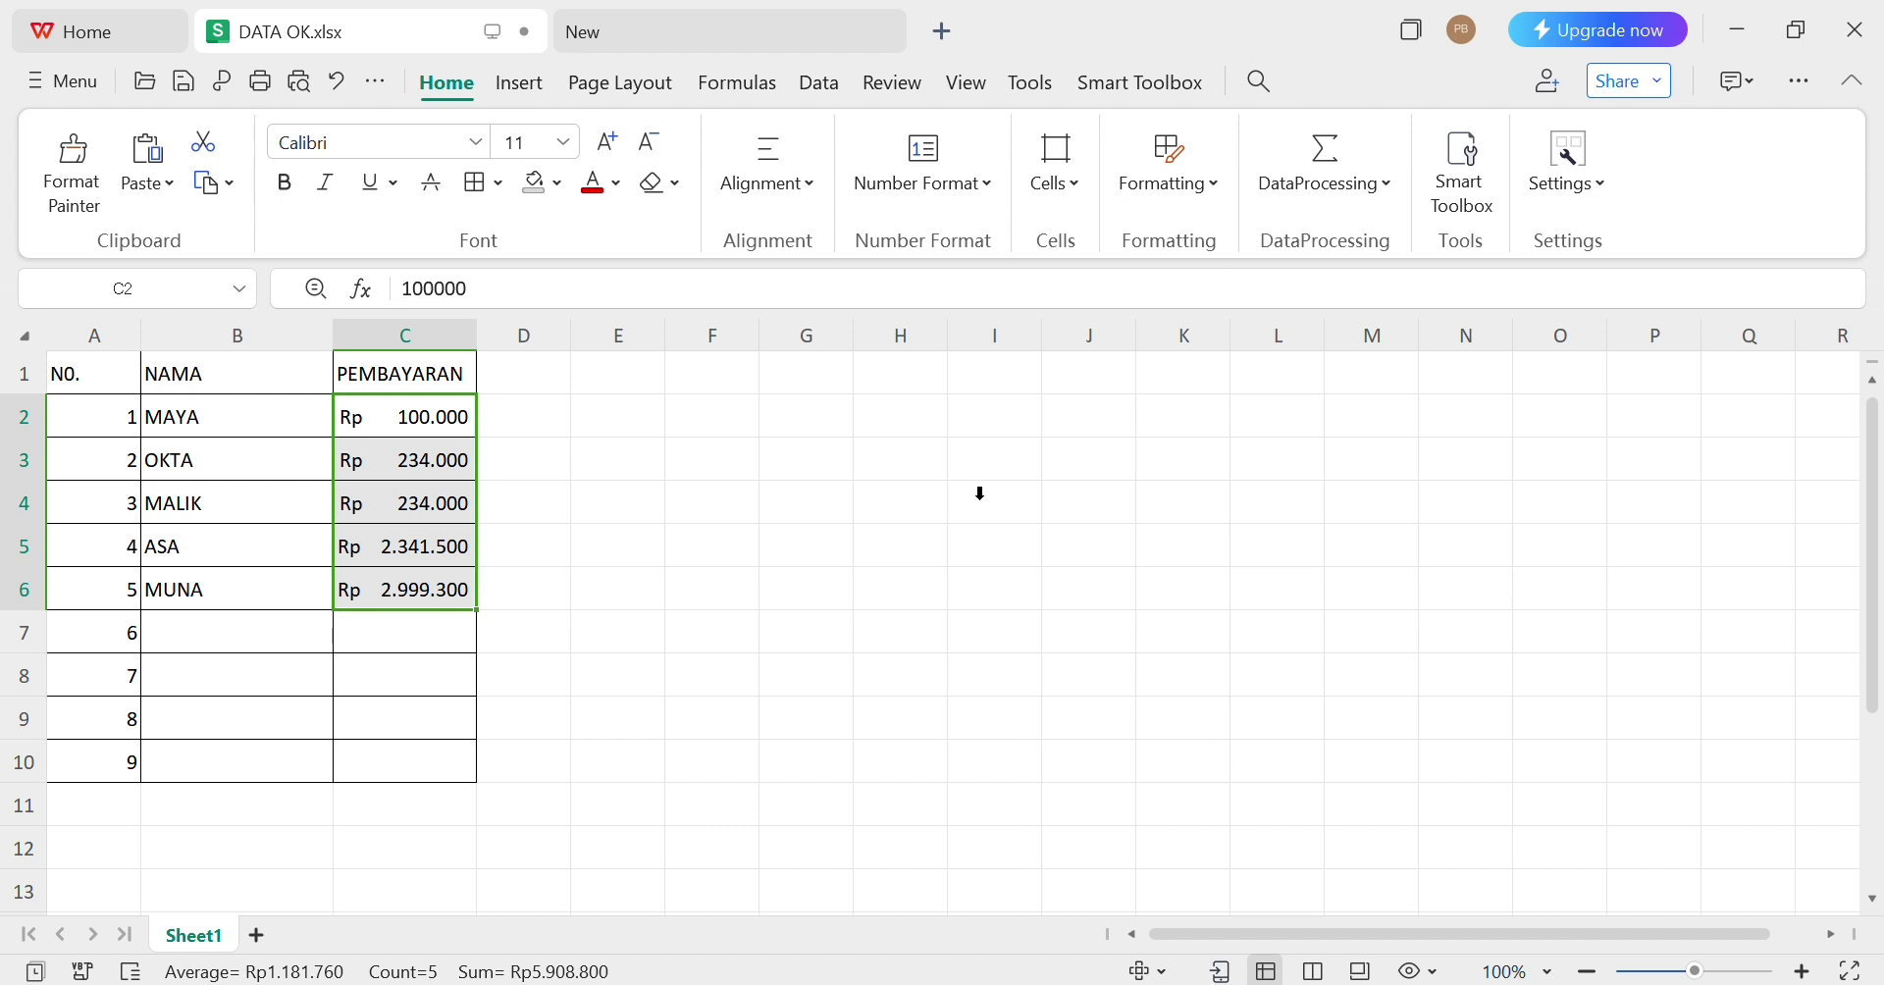
# Format the payment amounts in C2:C6 as Percentage
pyautogui.click(970, 196)
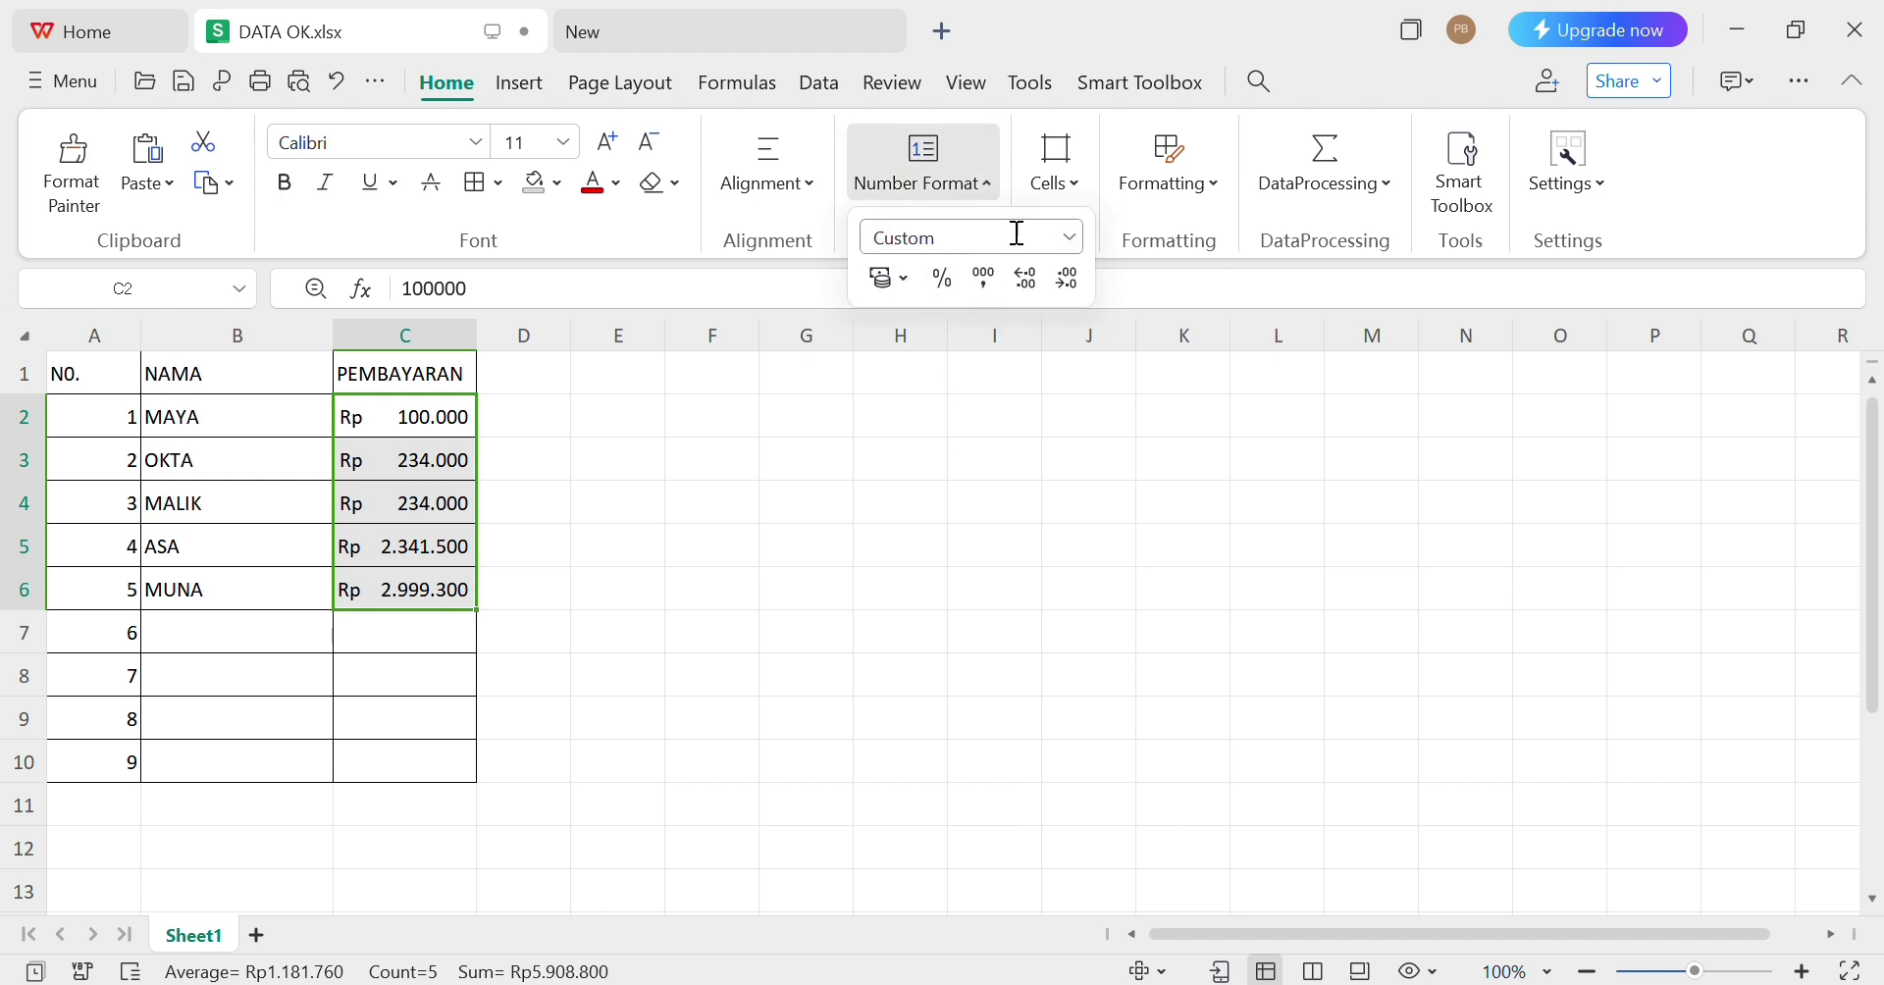
pyautogui.click(1080, 236)
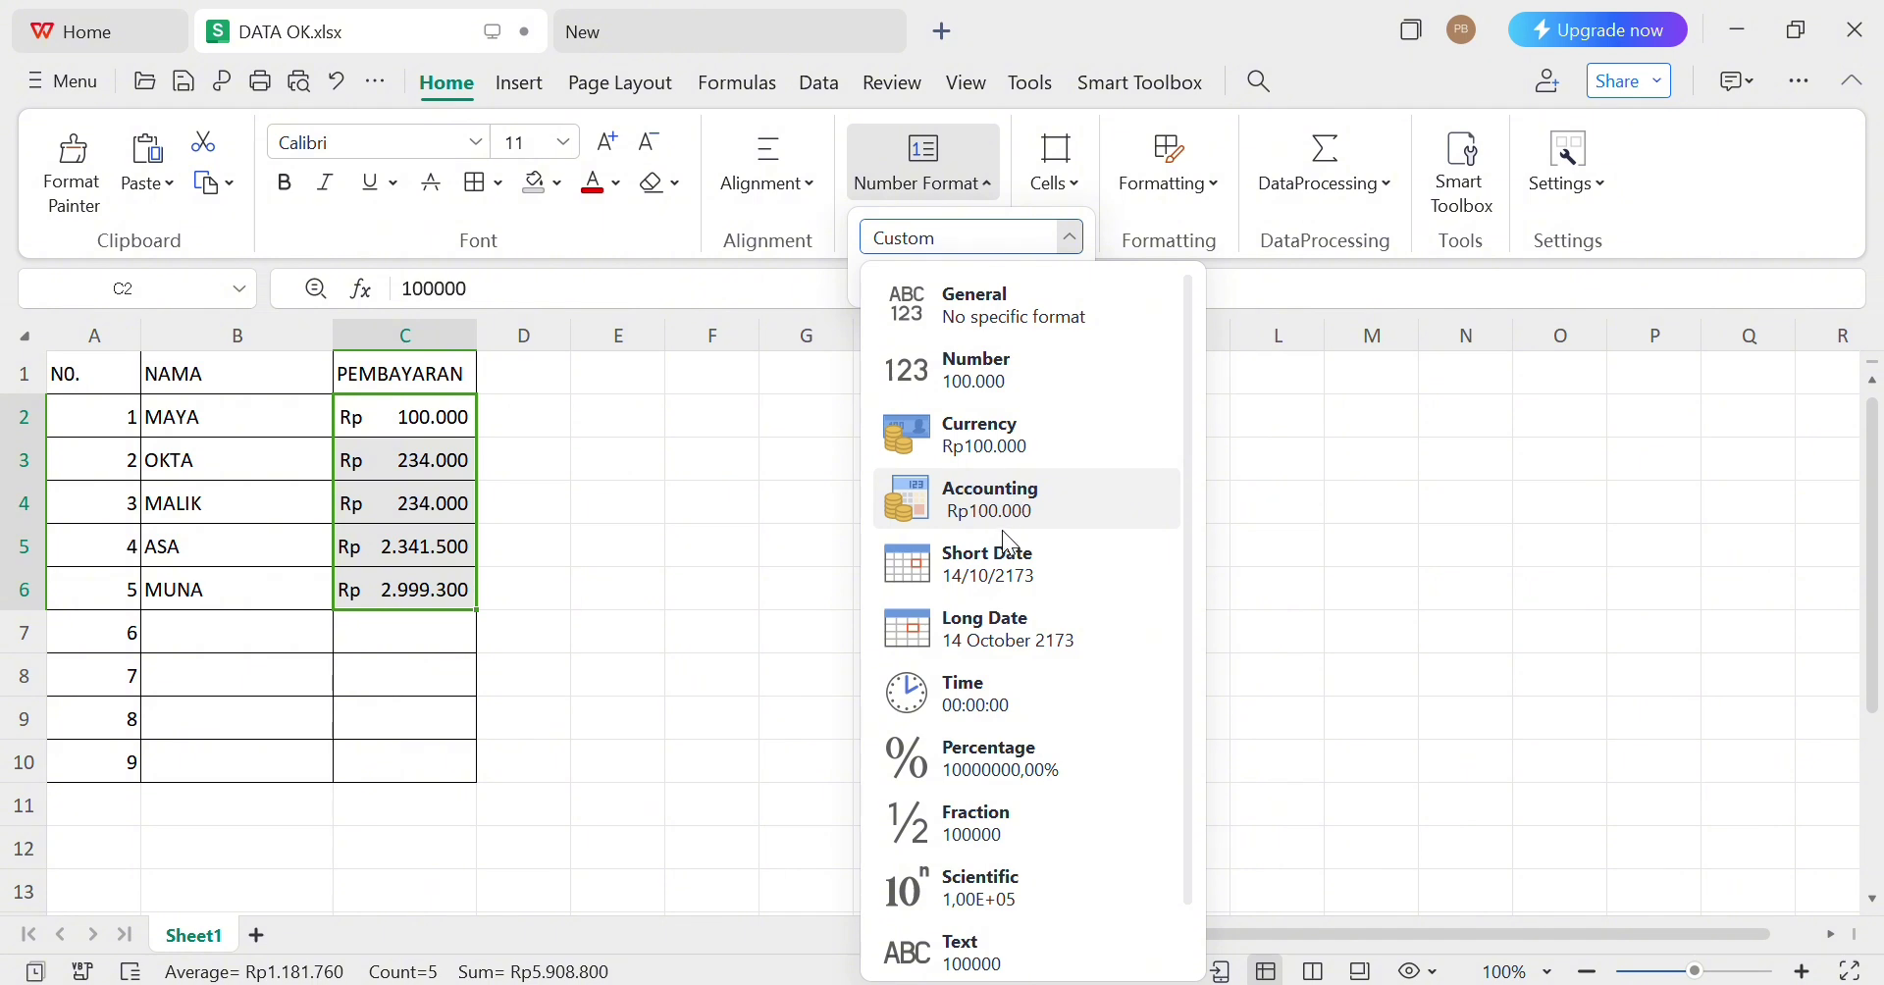
pyautogui.click(1013, 772)
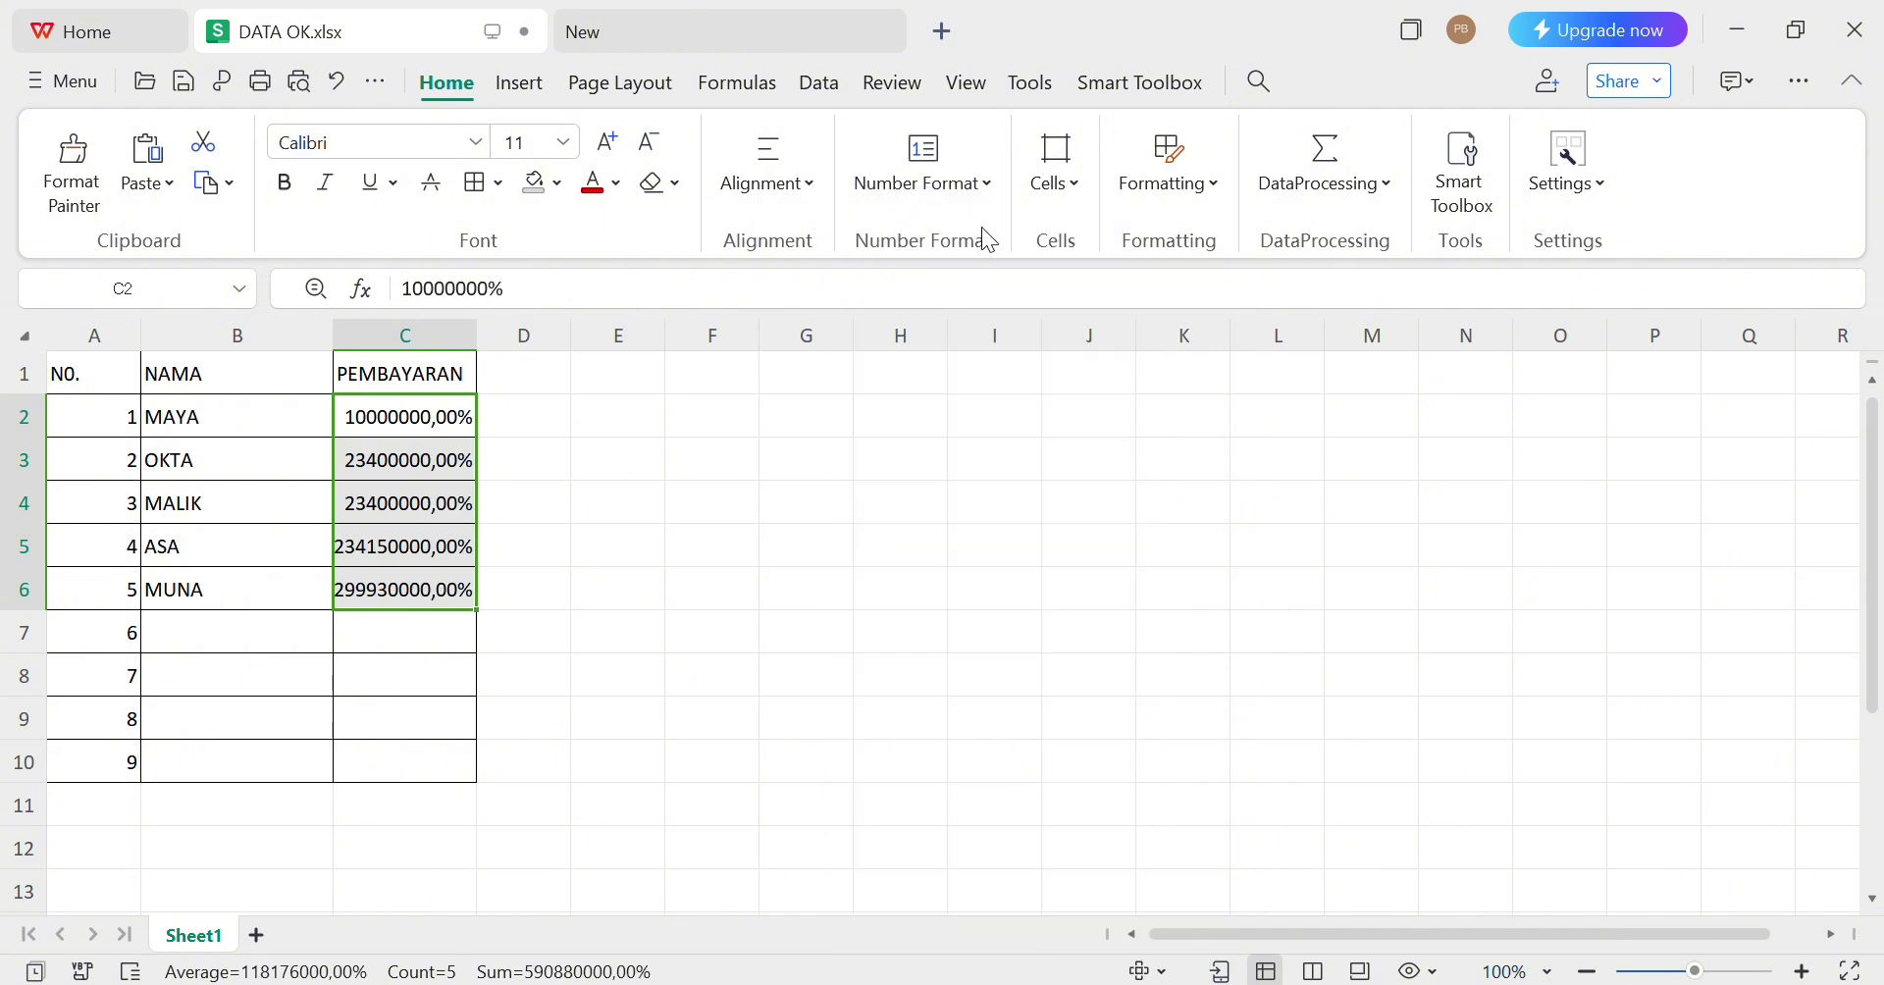
pyautogui.click(981, 184)
pyautogui.click(1071, 241)
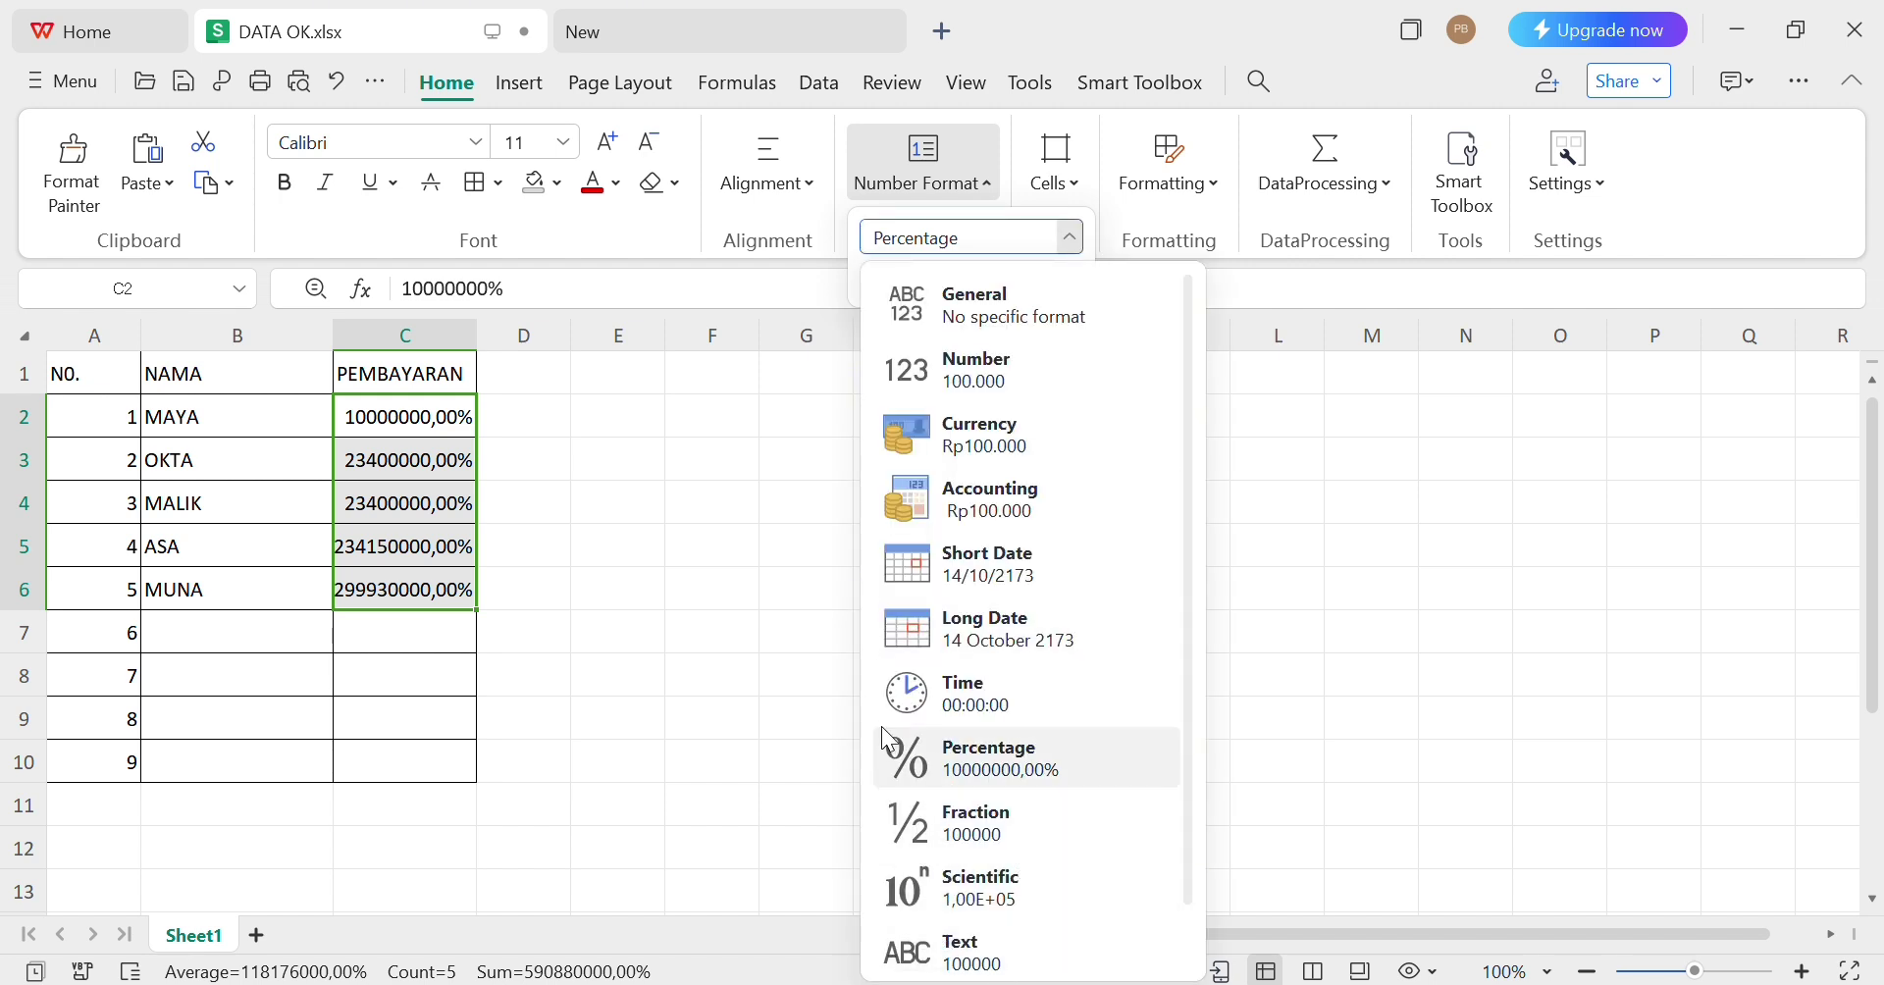
pyautogui.click(610, 515)
pyautogui.click(604, 510)
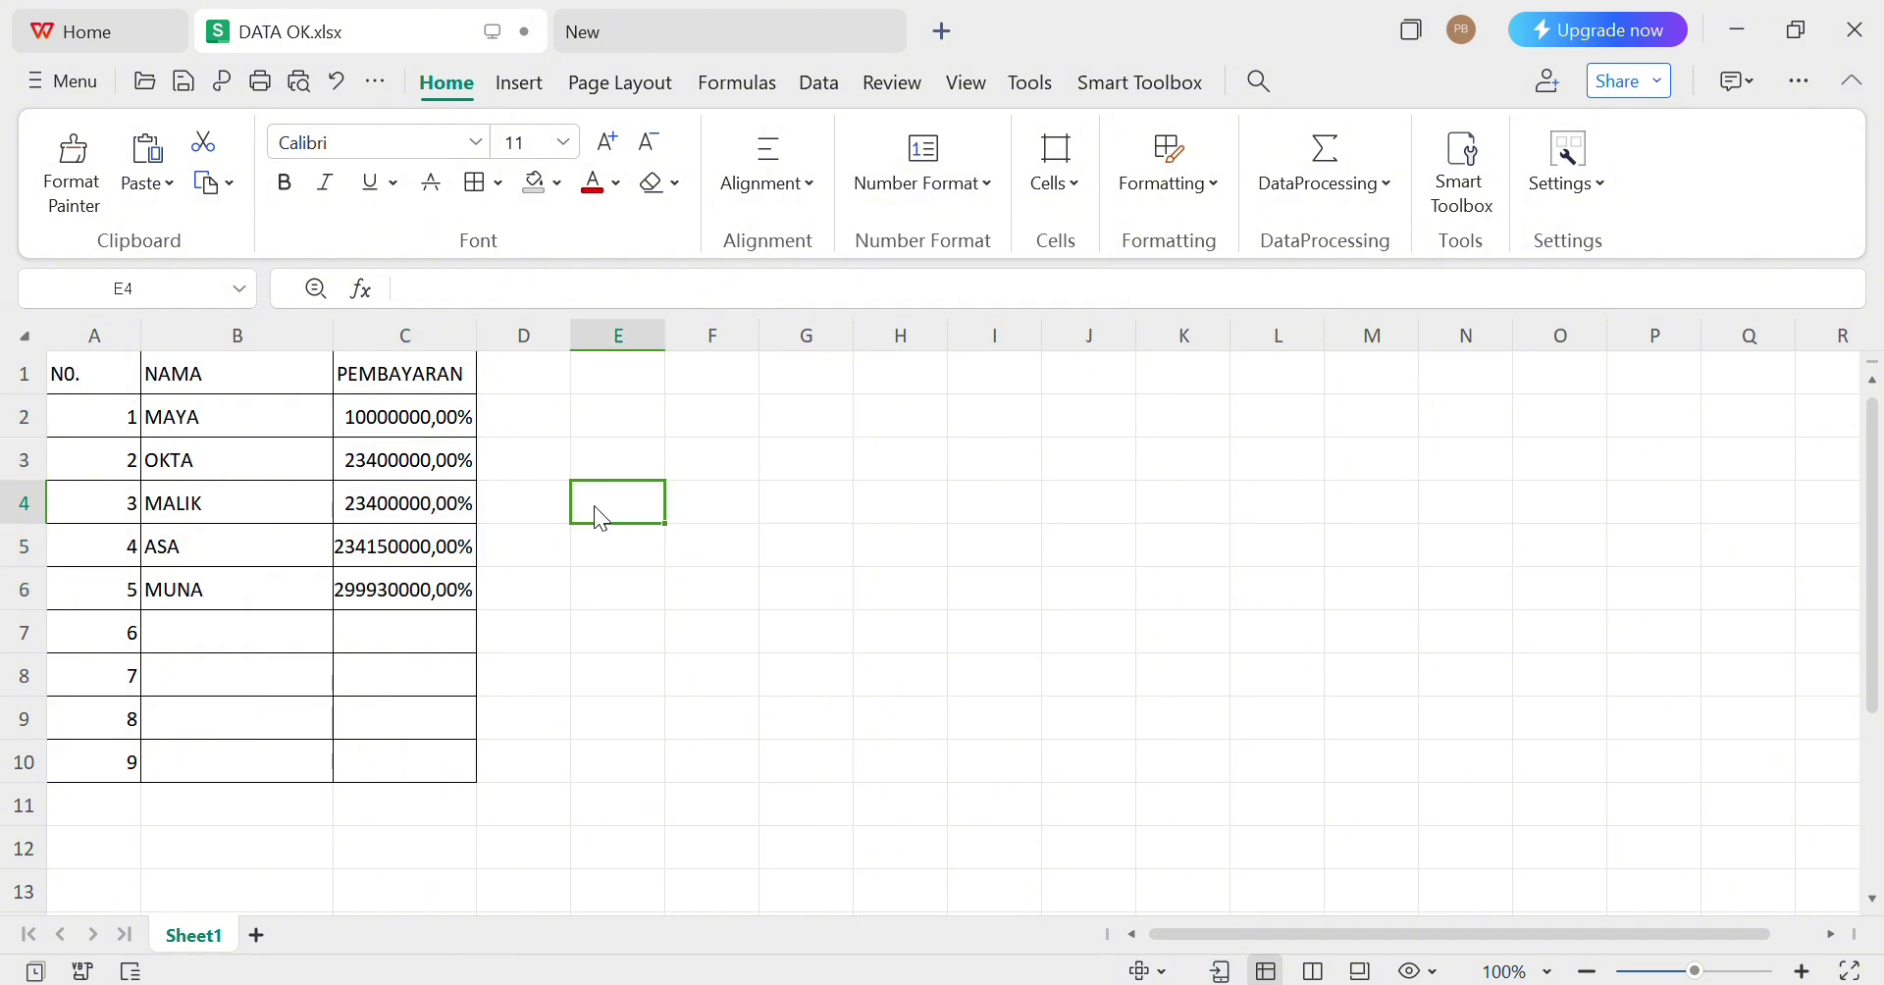
# Apply the percent style without decimals to the payment amounts in C2:C6
pyautogui.moveTo(438, 454); pyautogui.dragTo(451, 592)
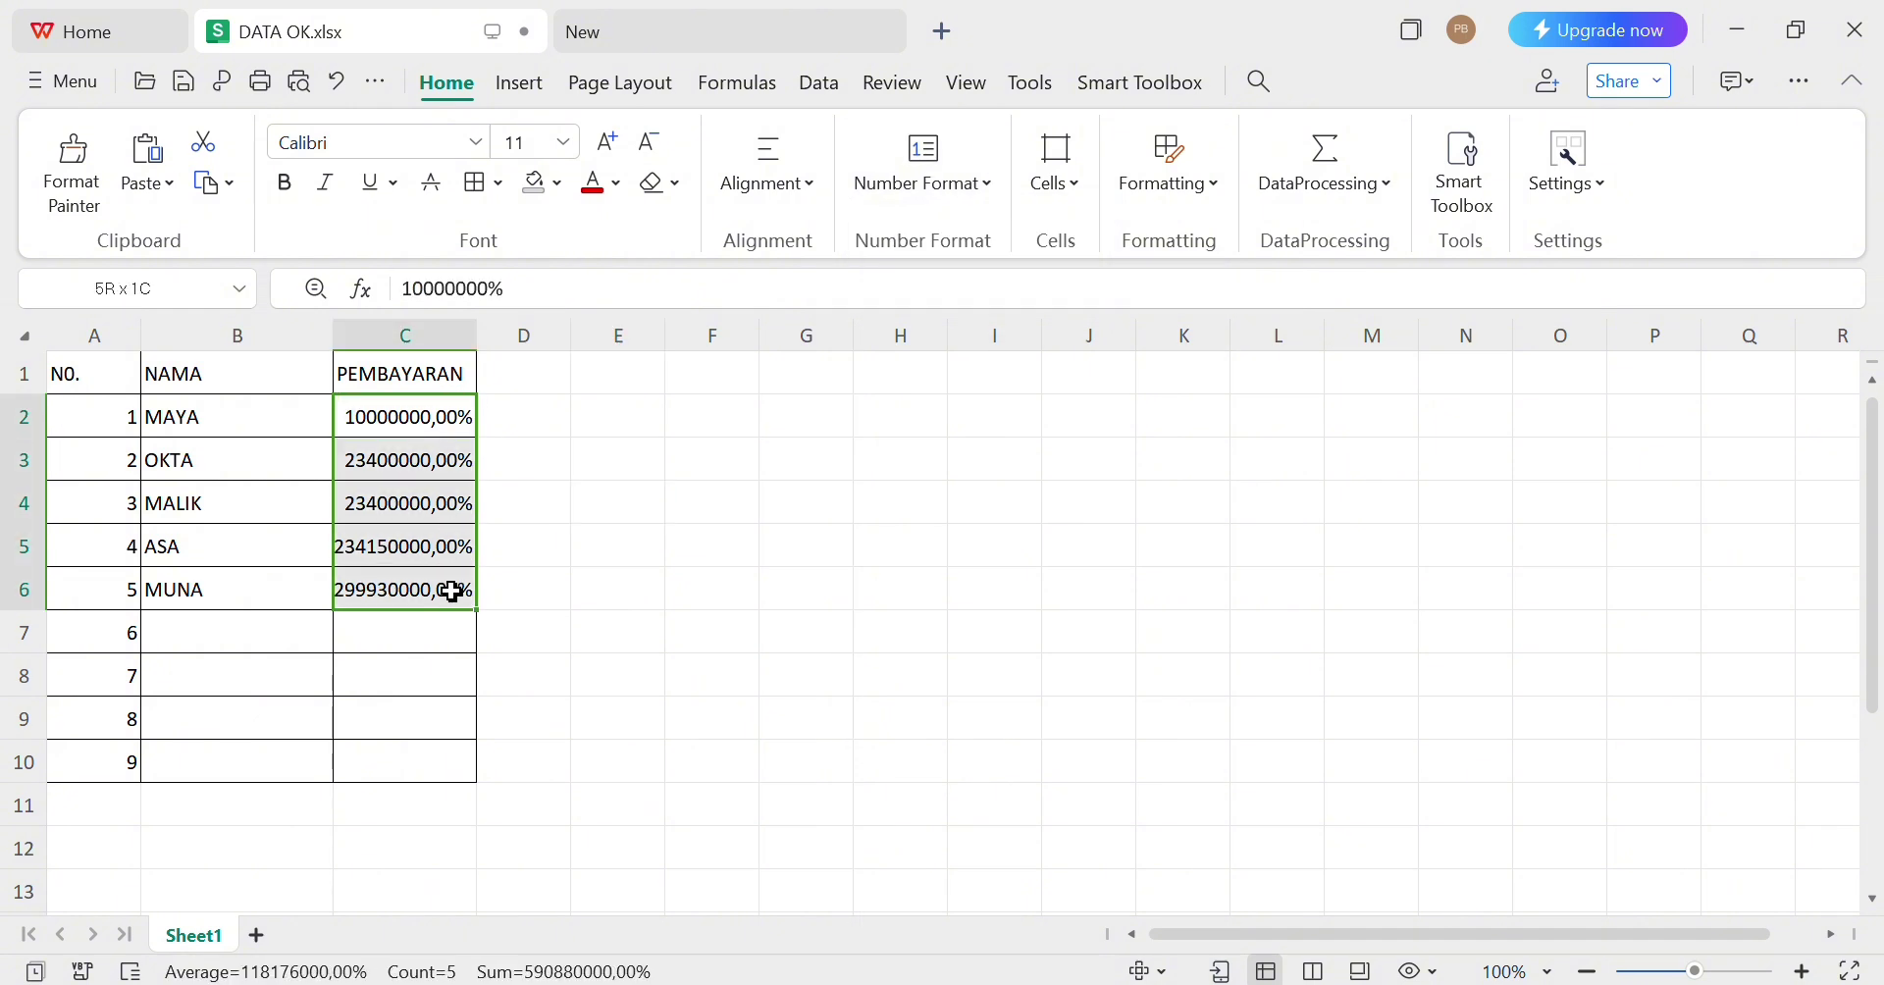
pyautogui.click(982, 181)
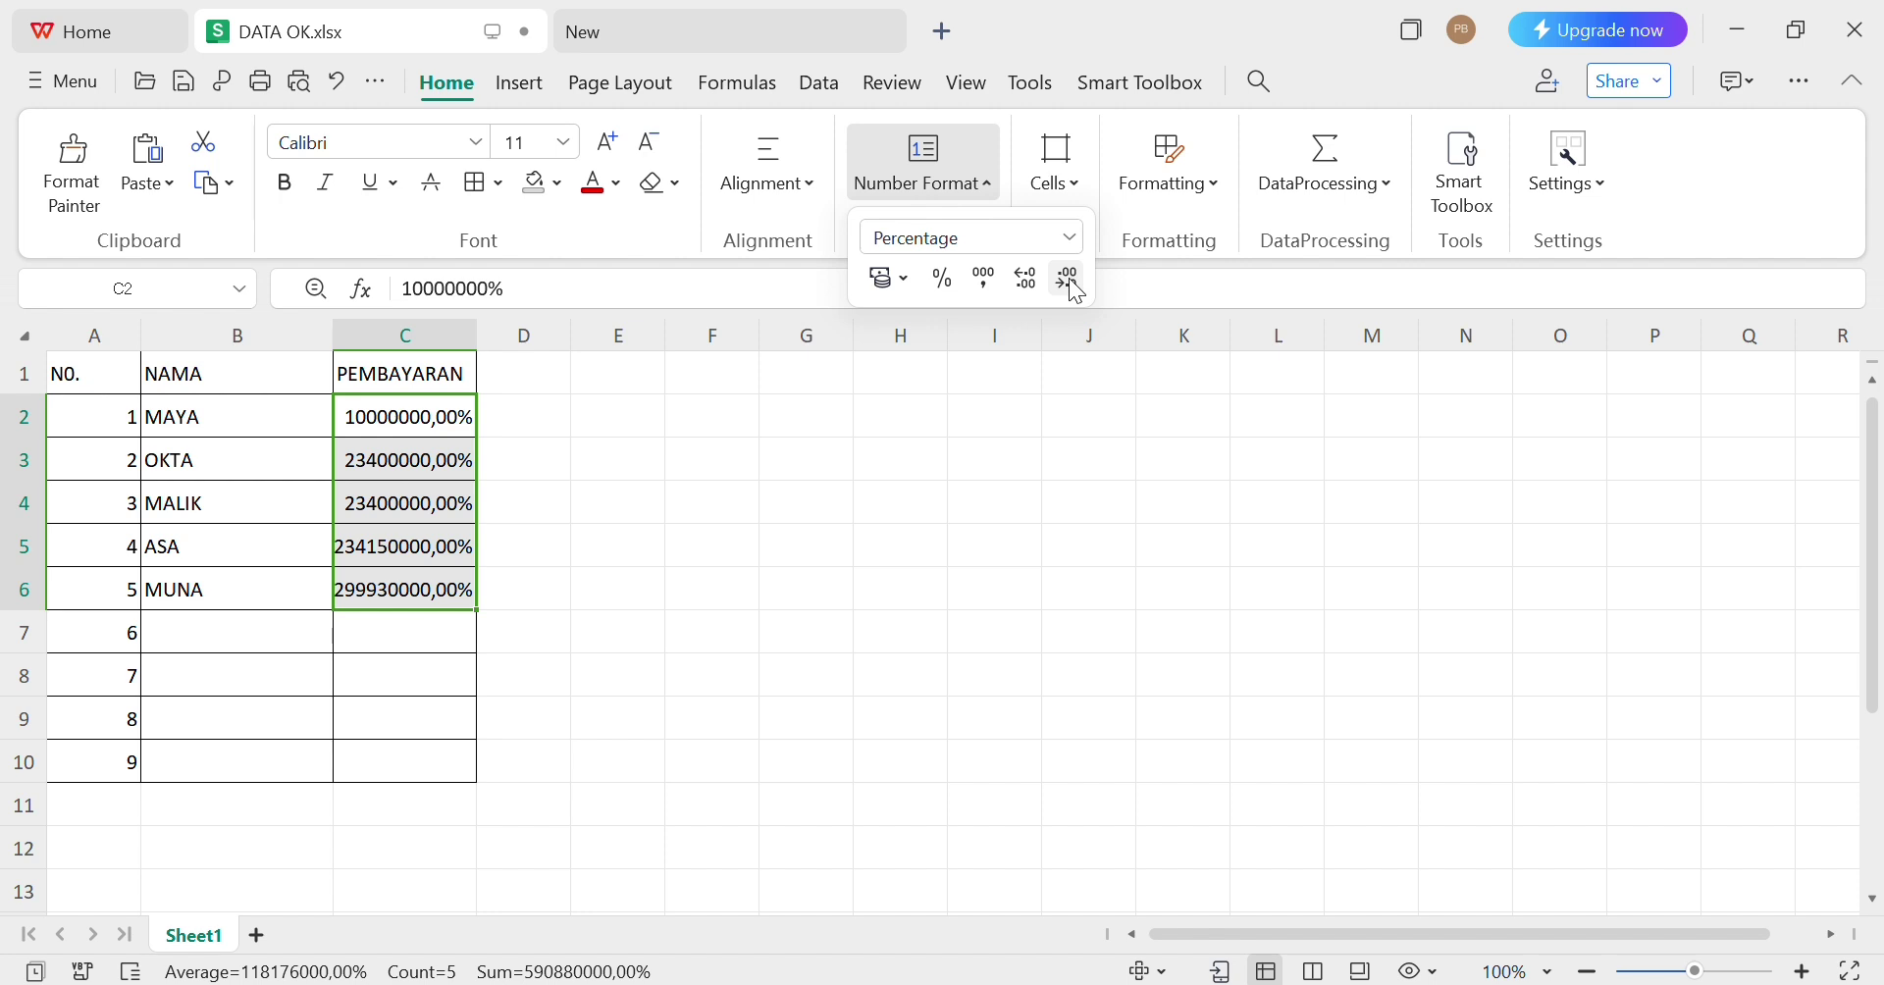
pyautogui.click(944, 280)
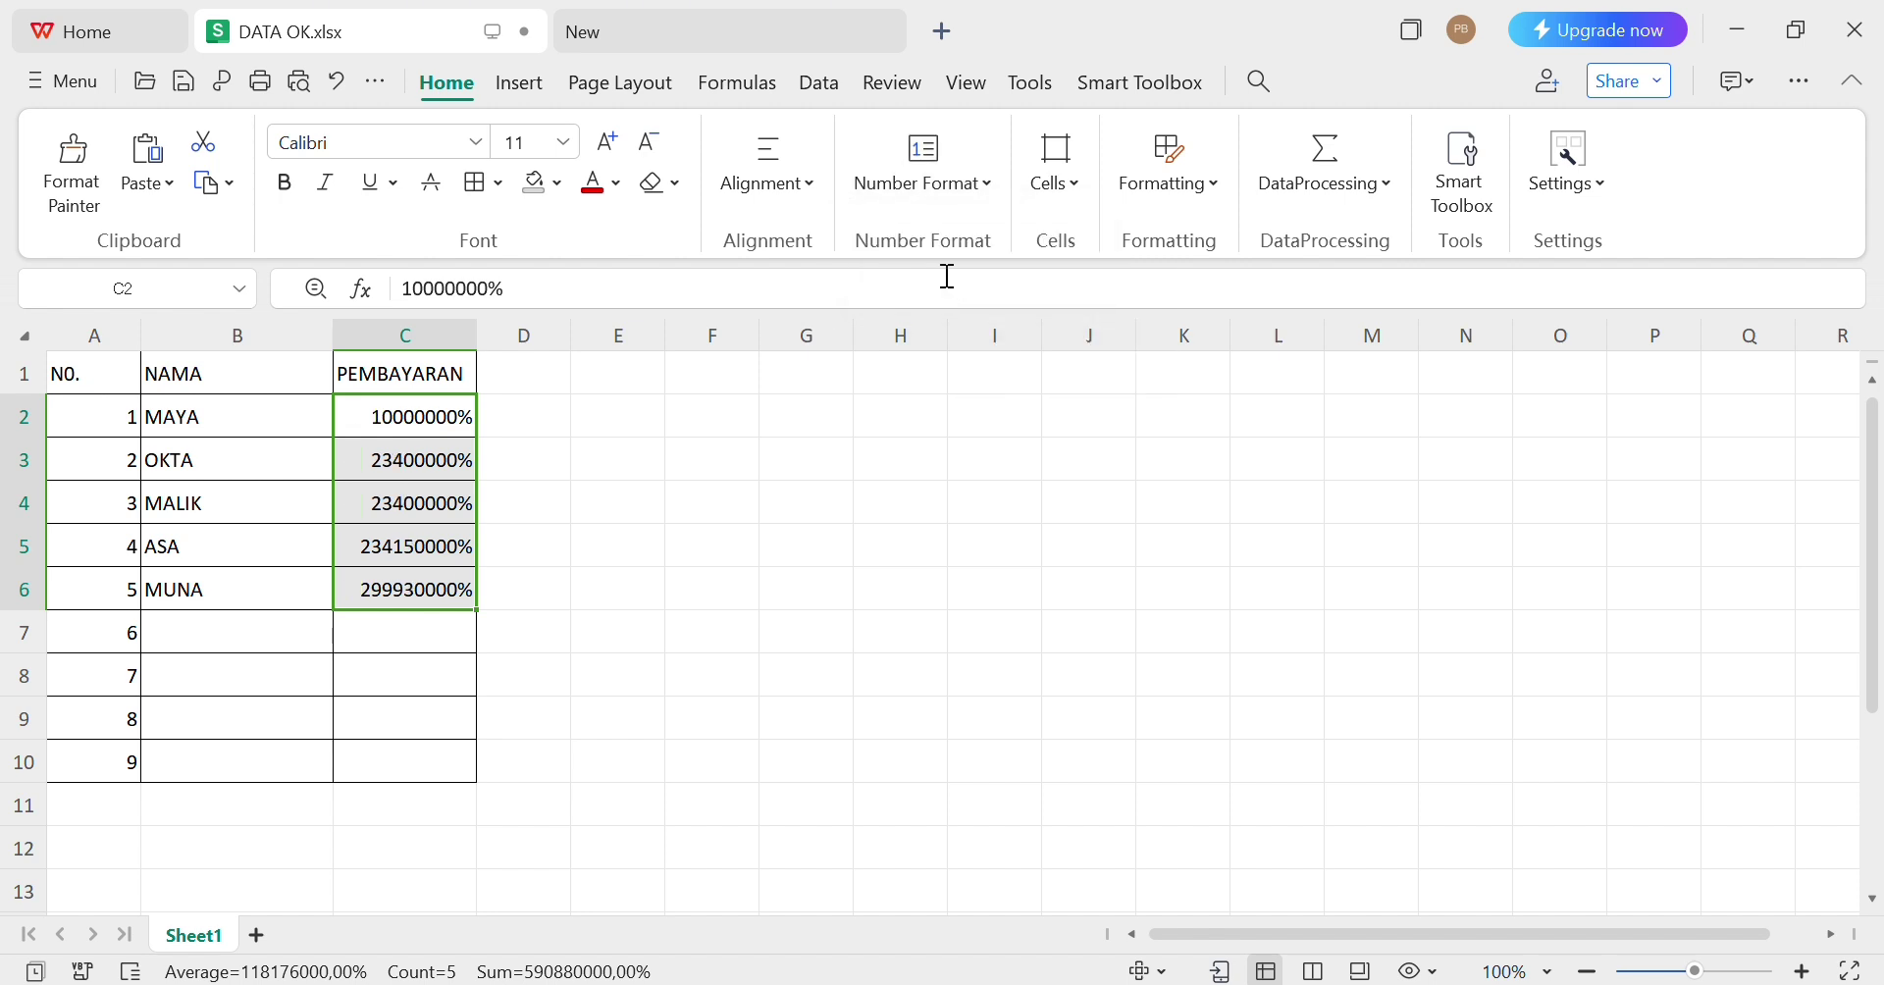
# Apply the Rp English (Indonesia) accounting format to the payment amounts in C2:C6
pyautogui.click(995, 175)
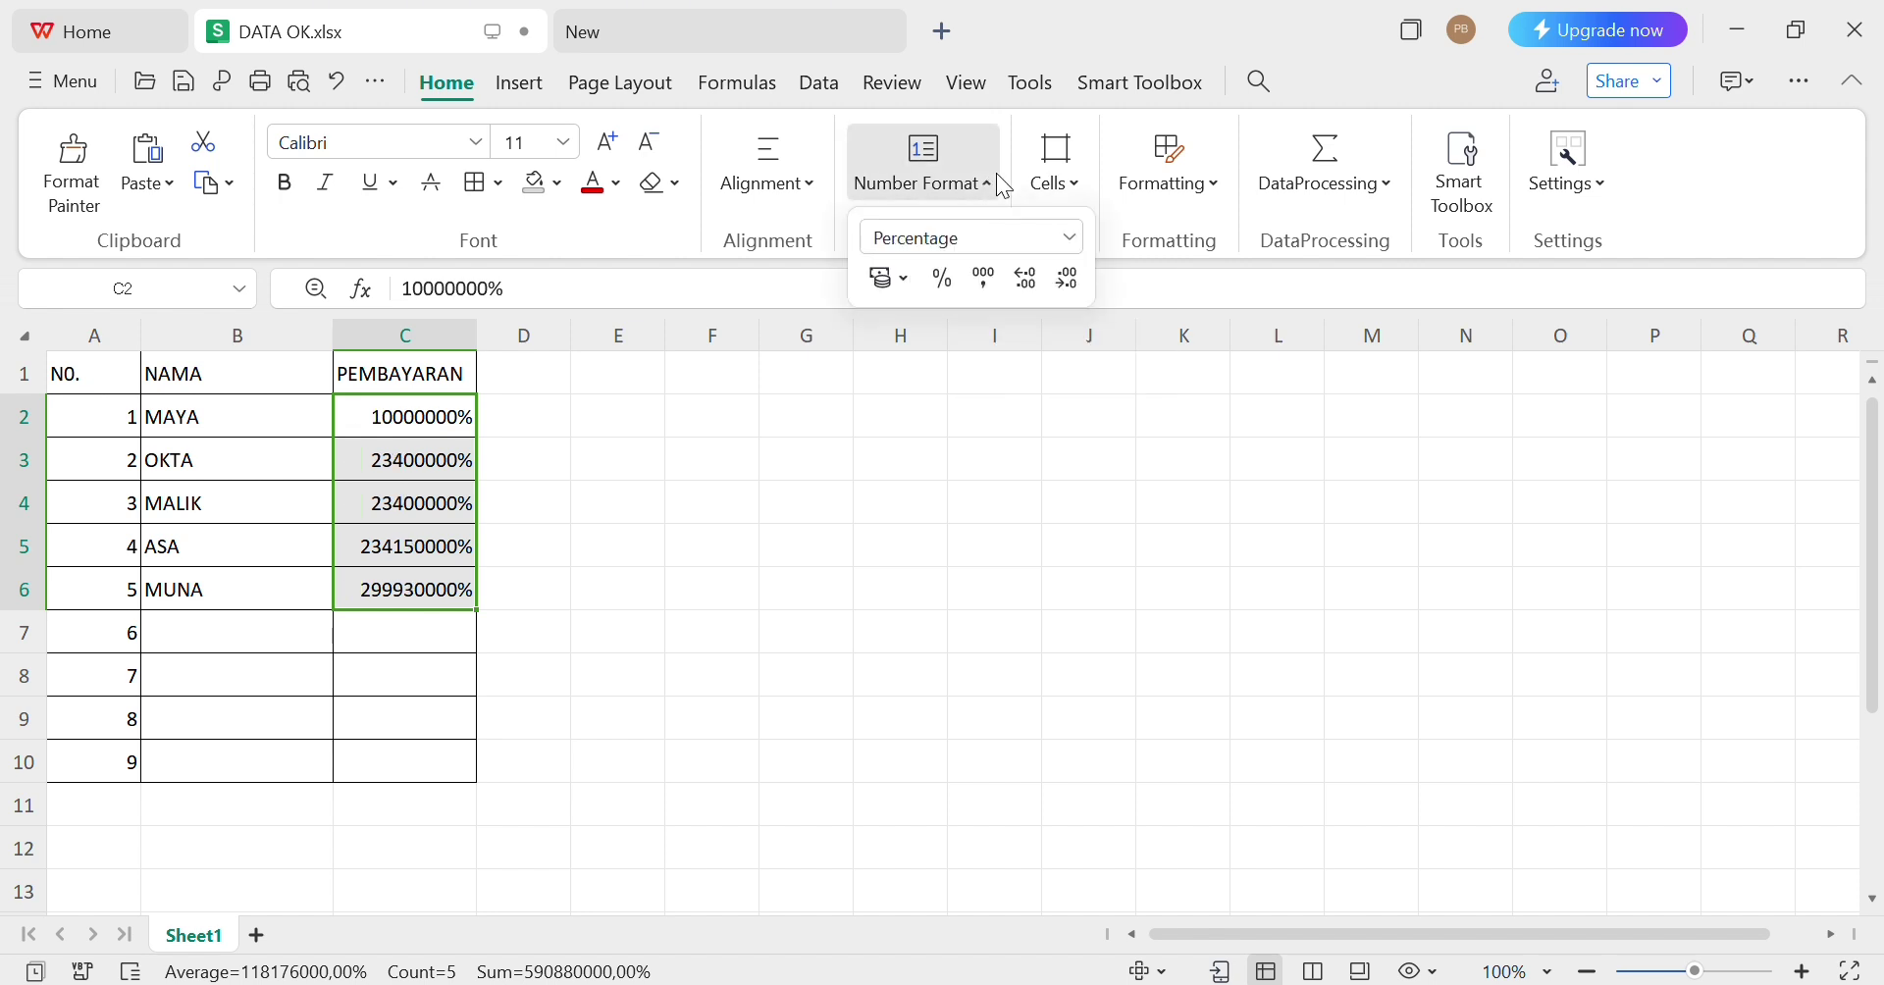
pyautogui.click(908, 282)
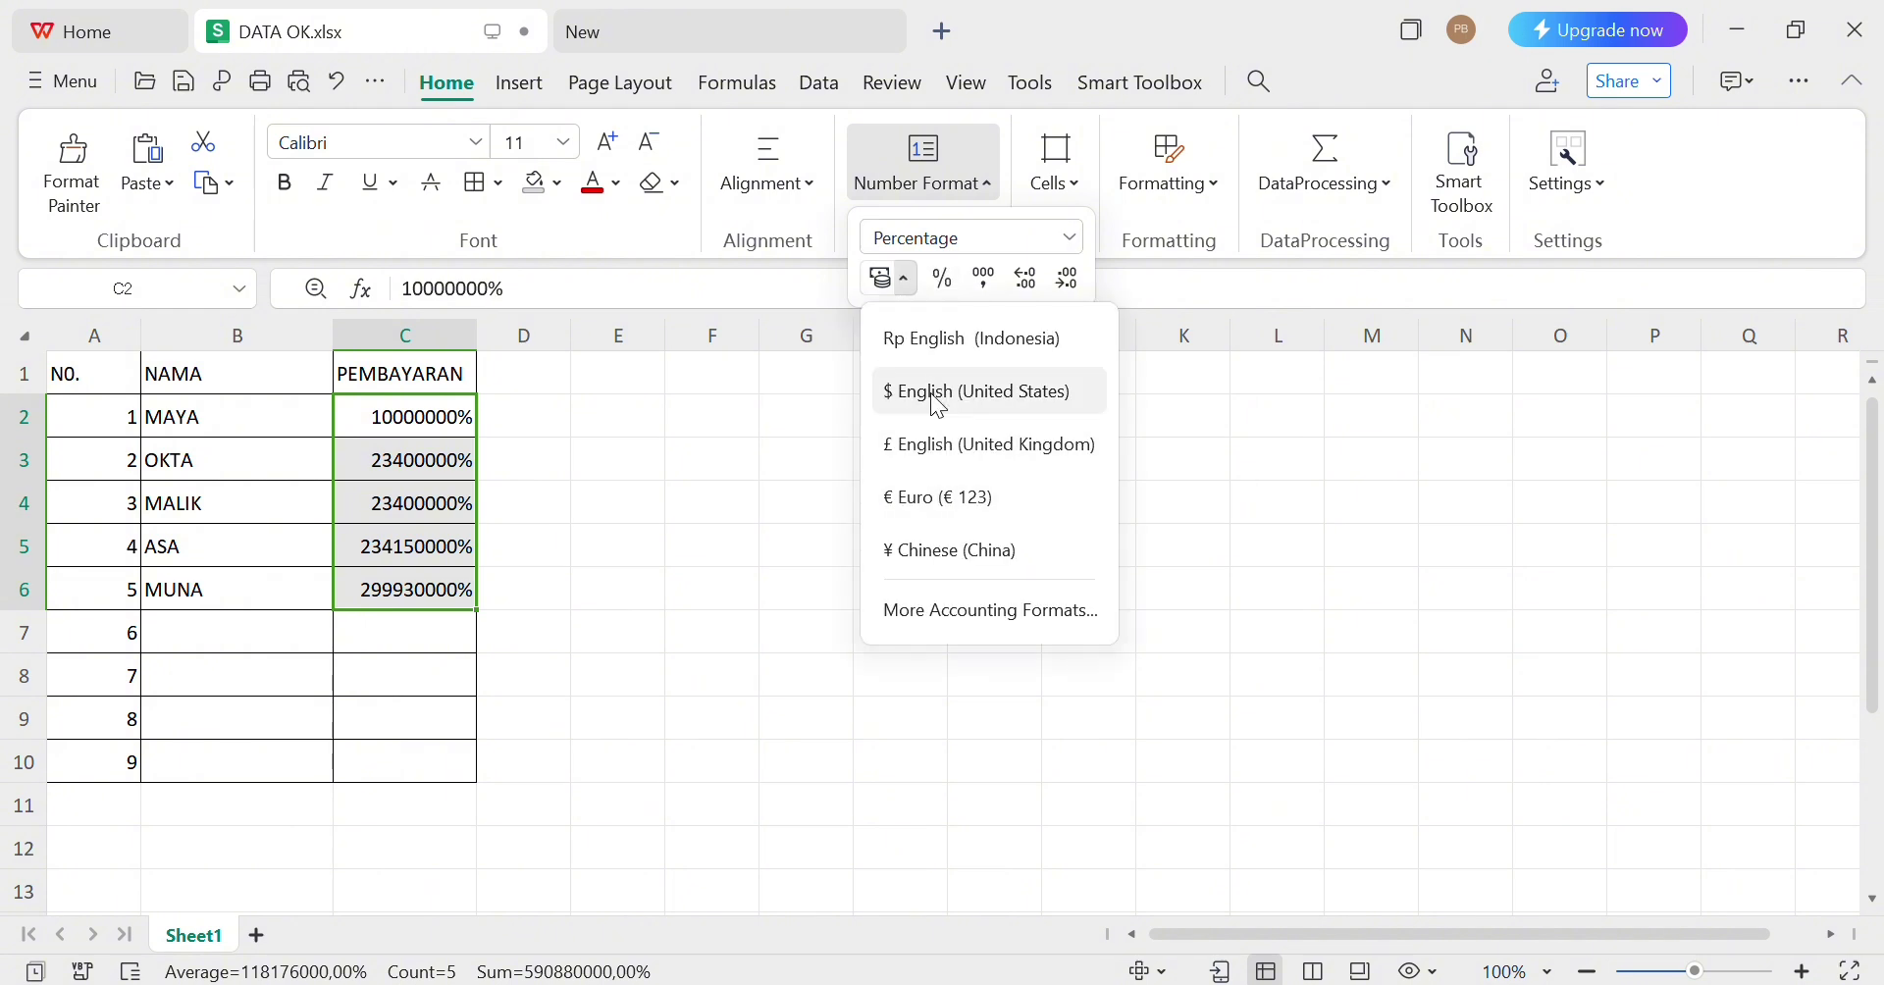
pyautogui.click(956, 339)
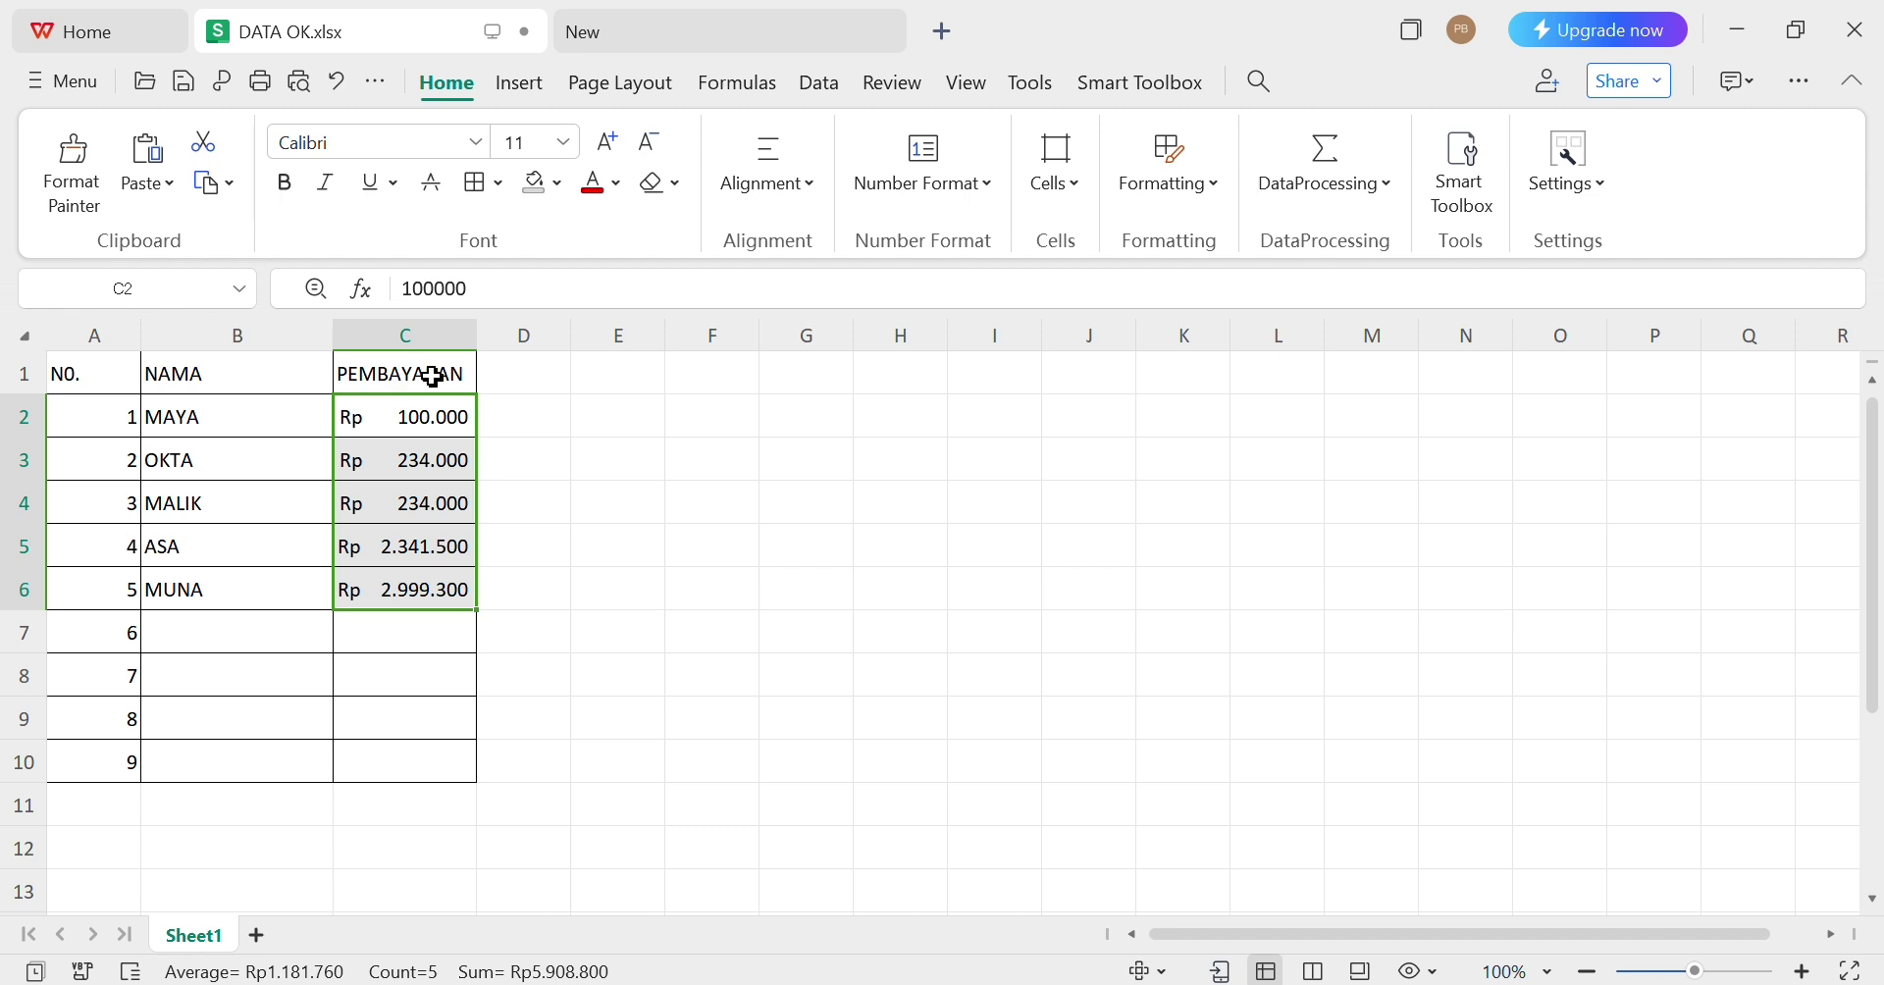
# Increase the decimals of the payment amounts in C2:C6 to one place
pyautogui.click(984, 184)
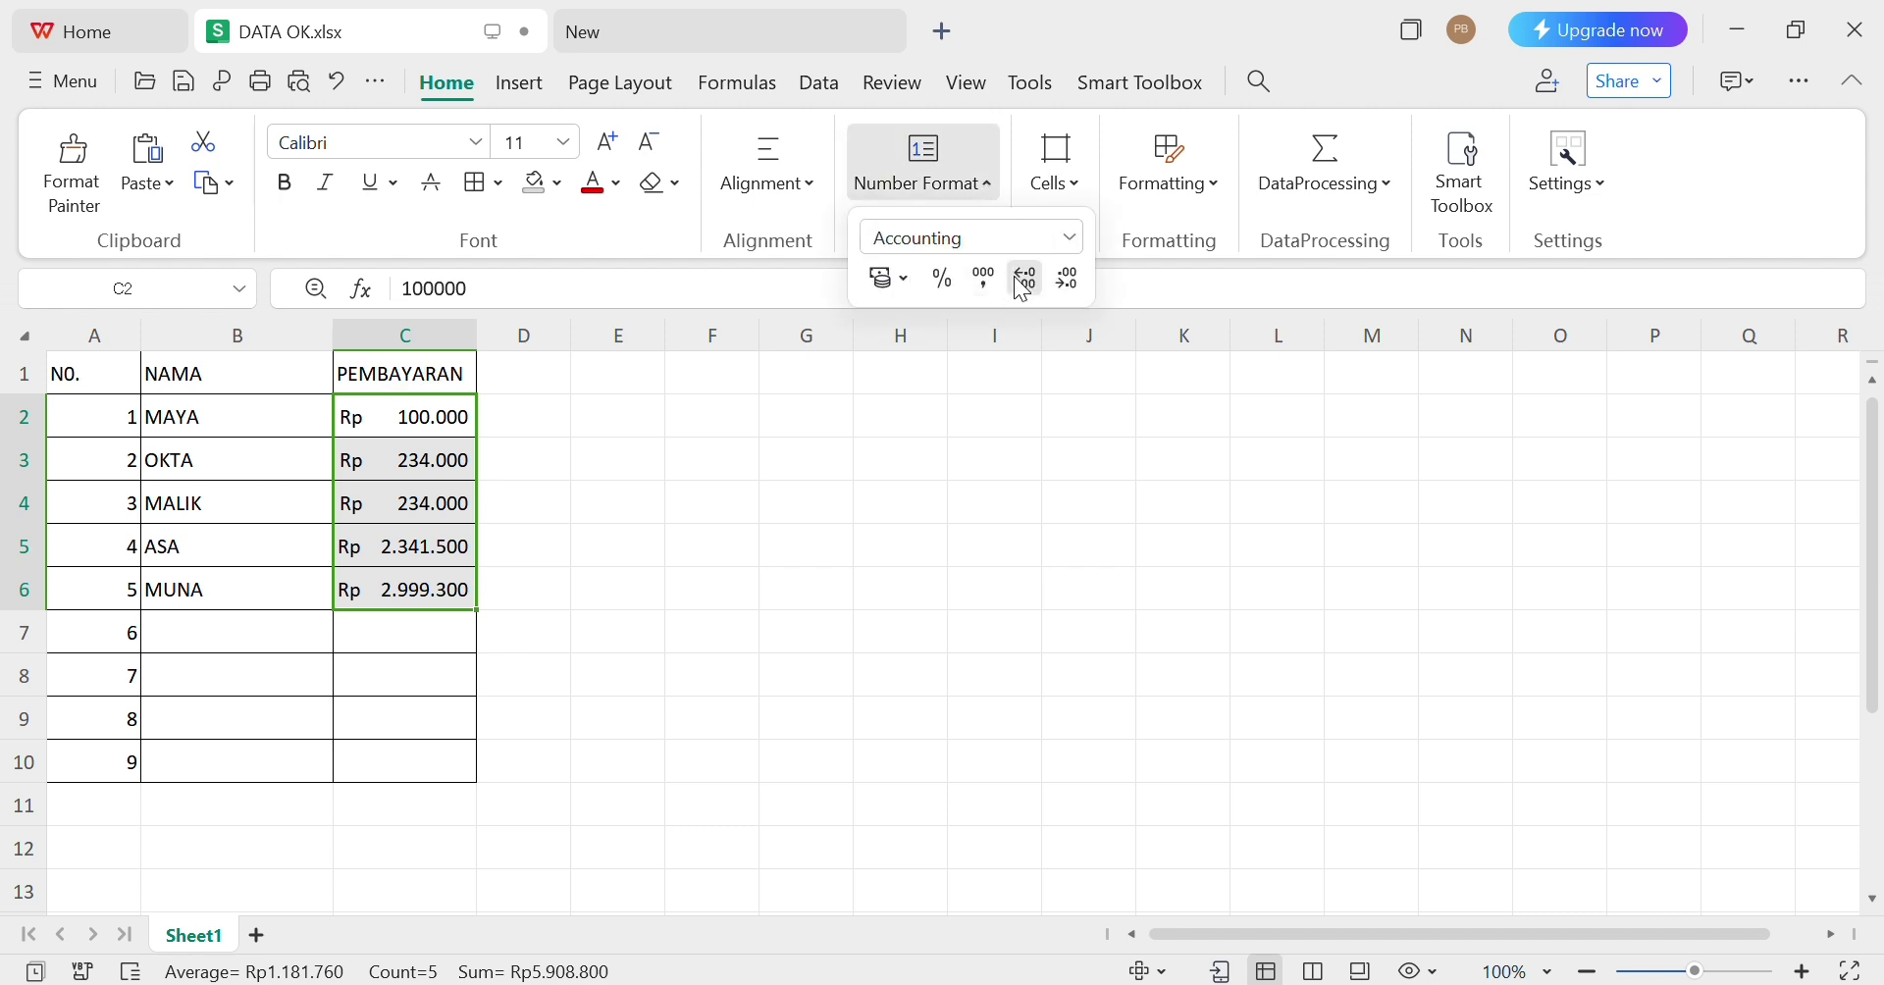
pyautogui.click(1021, 280)
pyautogui.click(1019, 278)
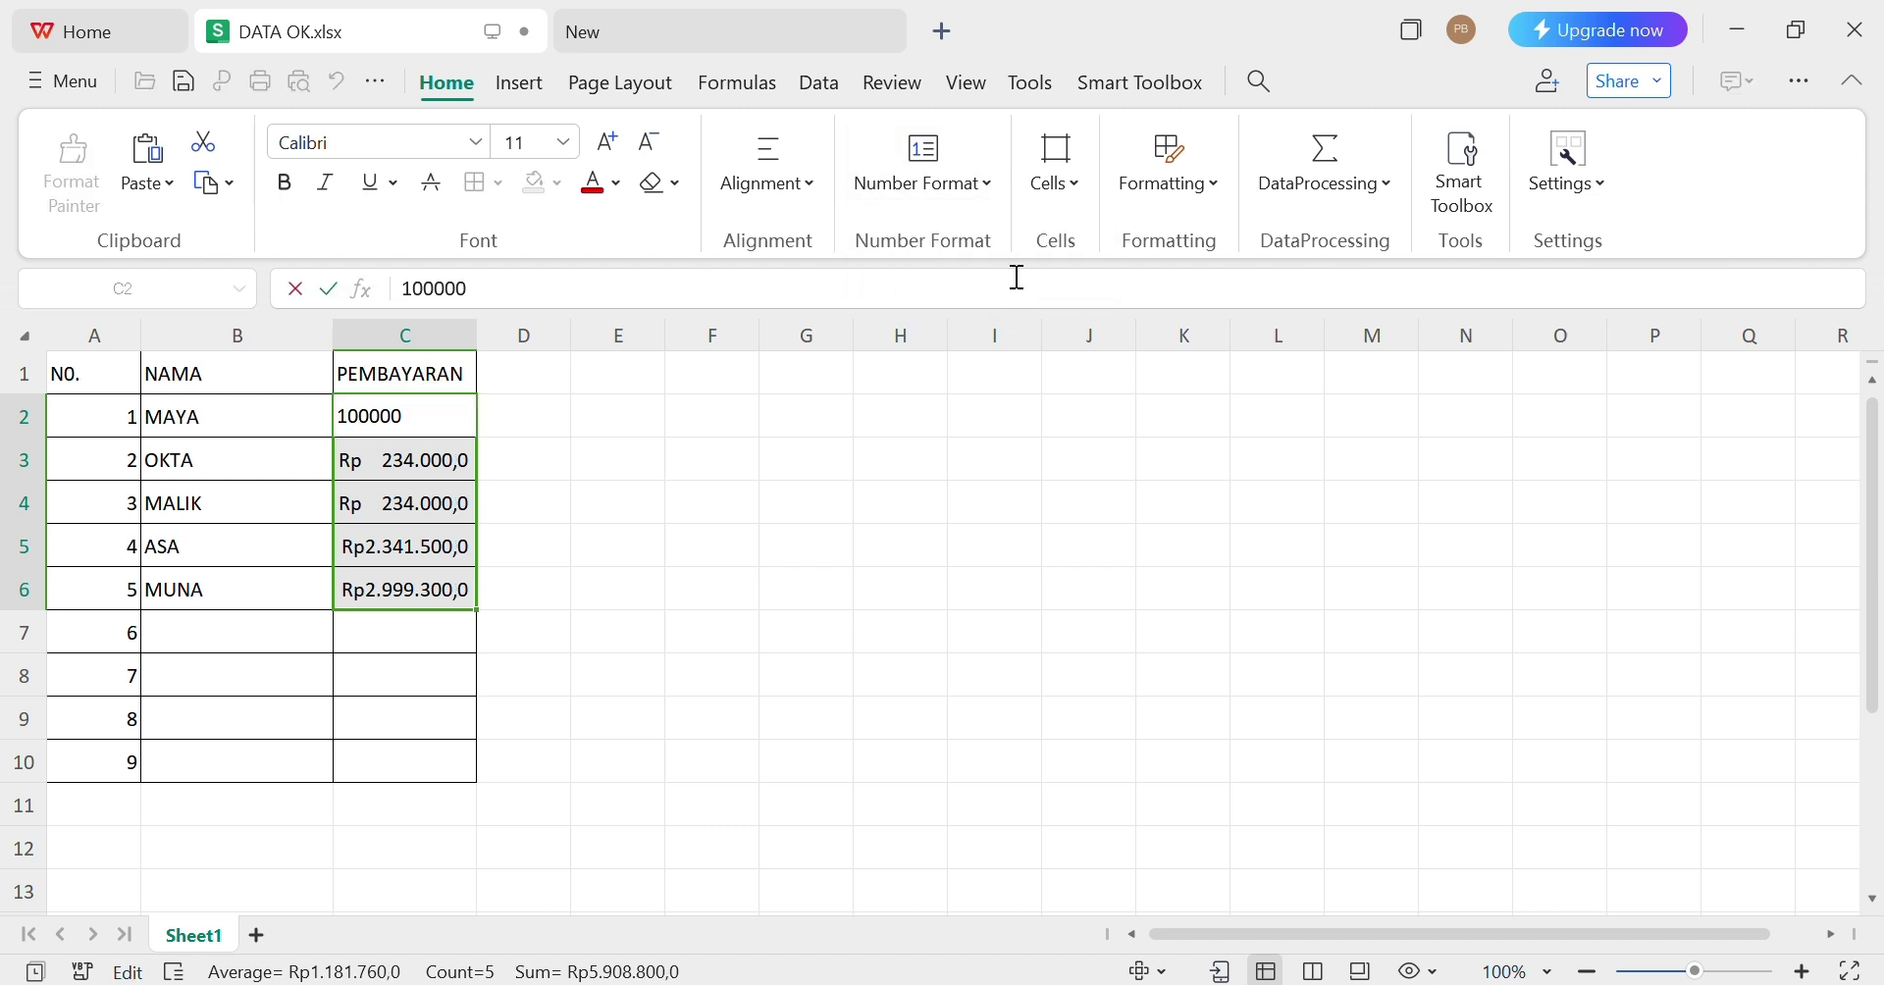
pyautogui.click(742, 508)
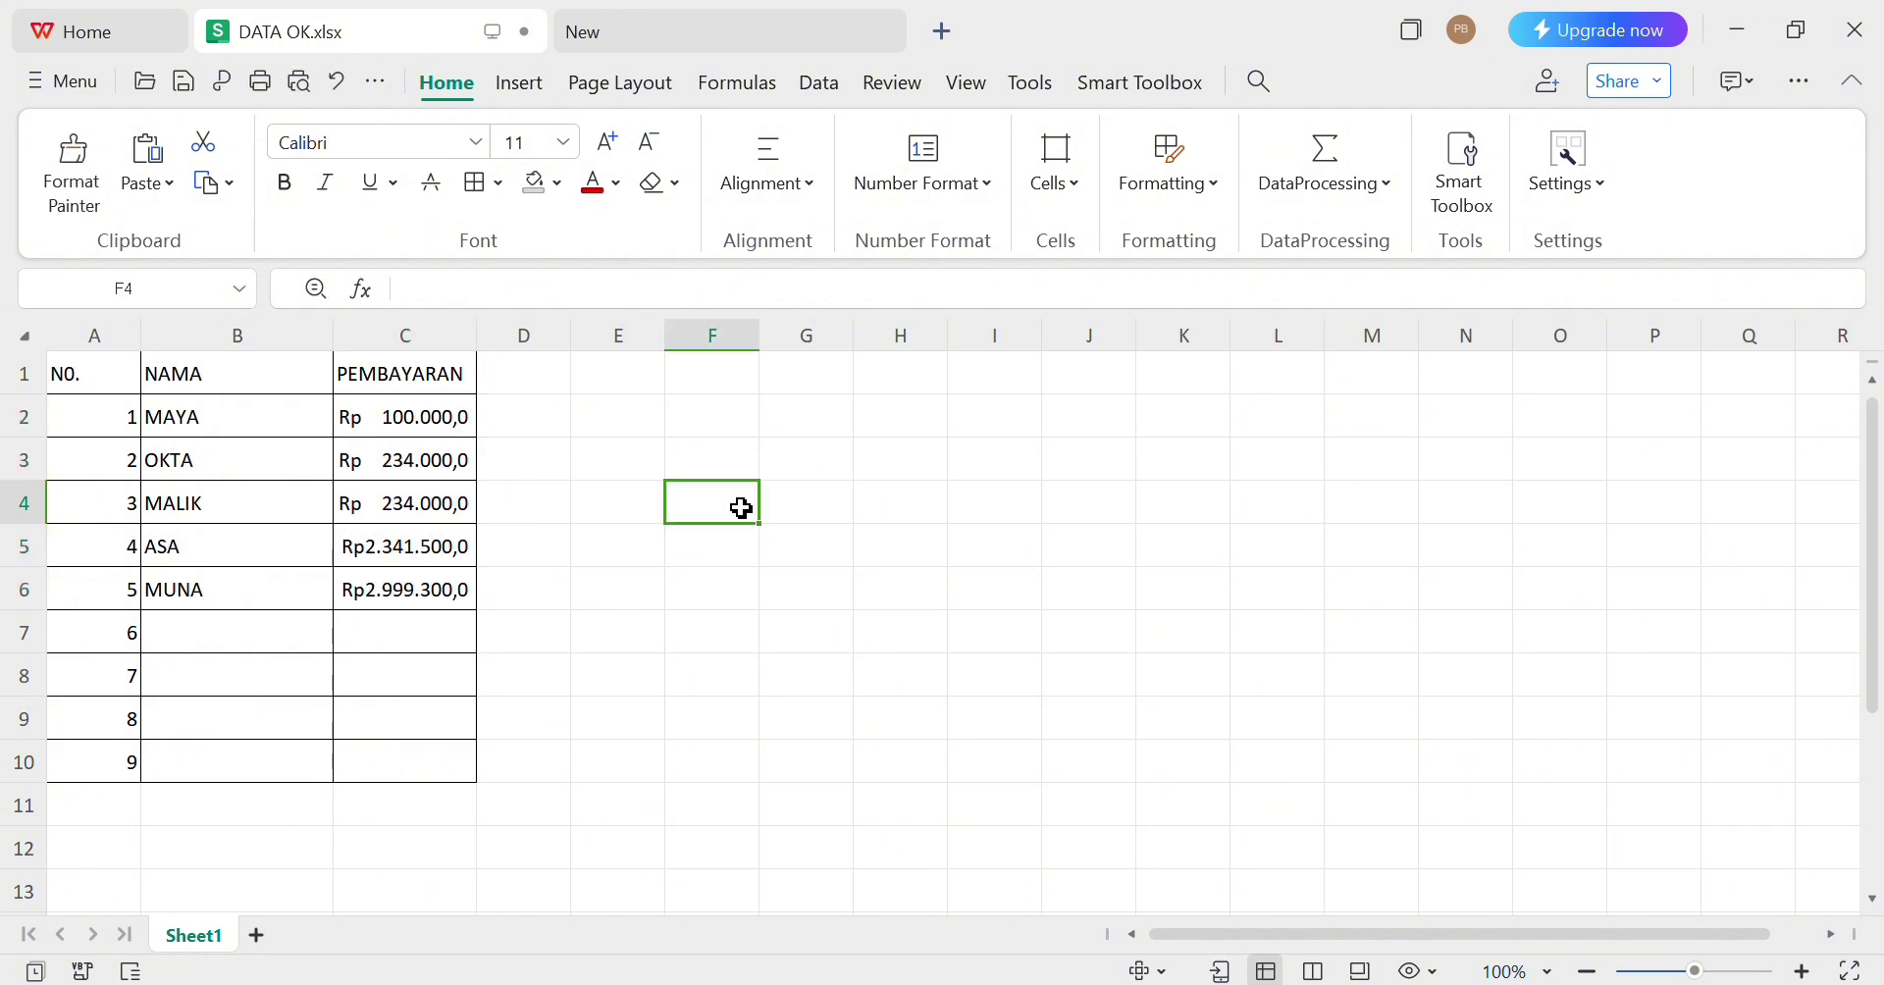
# Increase the payment amounts in C2:C6 to two decimal places and widen column C slightly to fit them
pyautogui.click(989, 187)
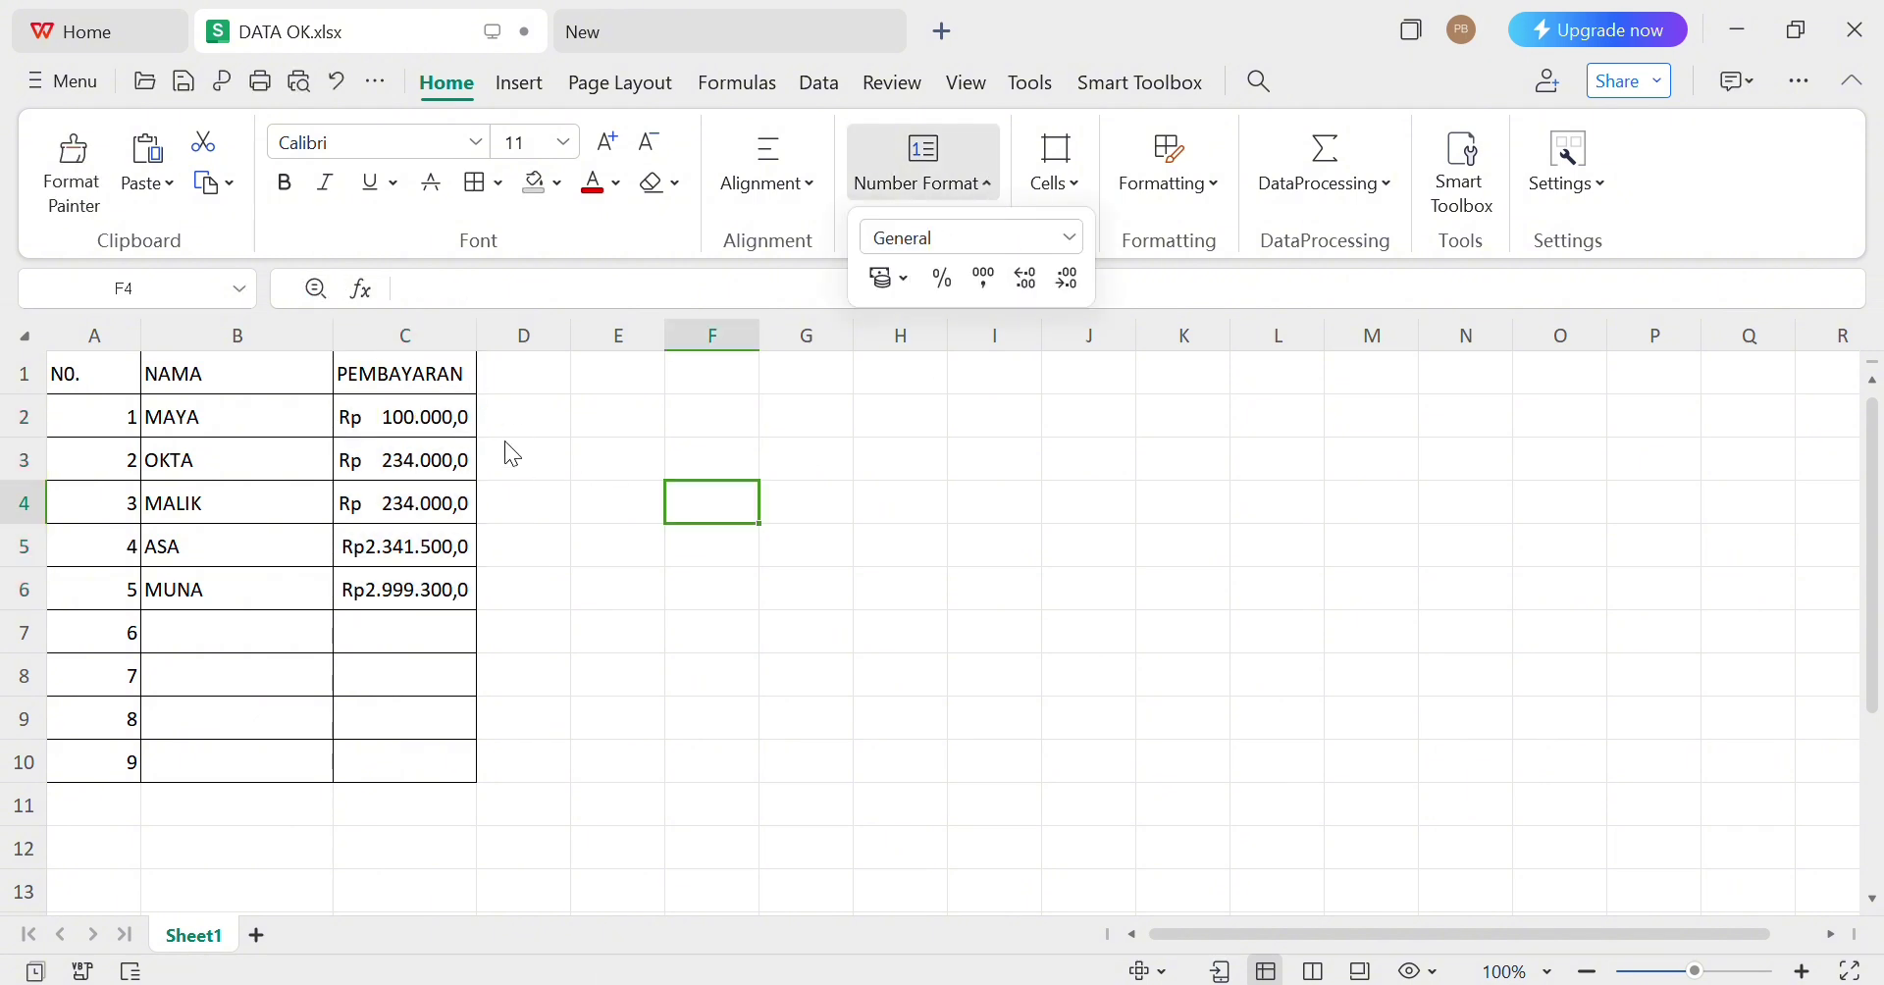
pyautogui.moveTo(425, 415); pyautogui.dragTo(433, 593)
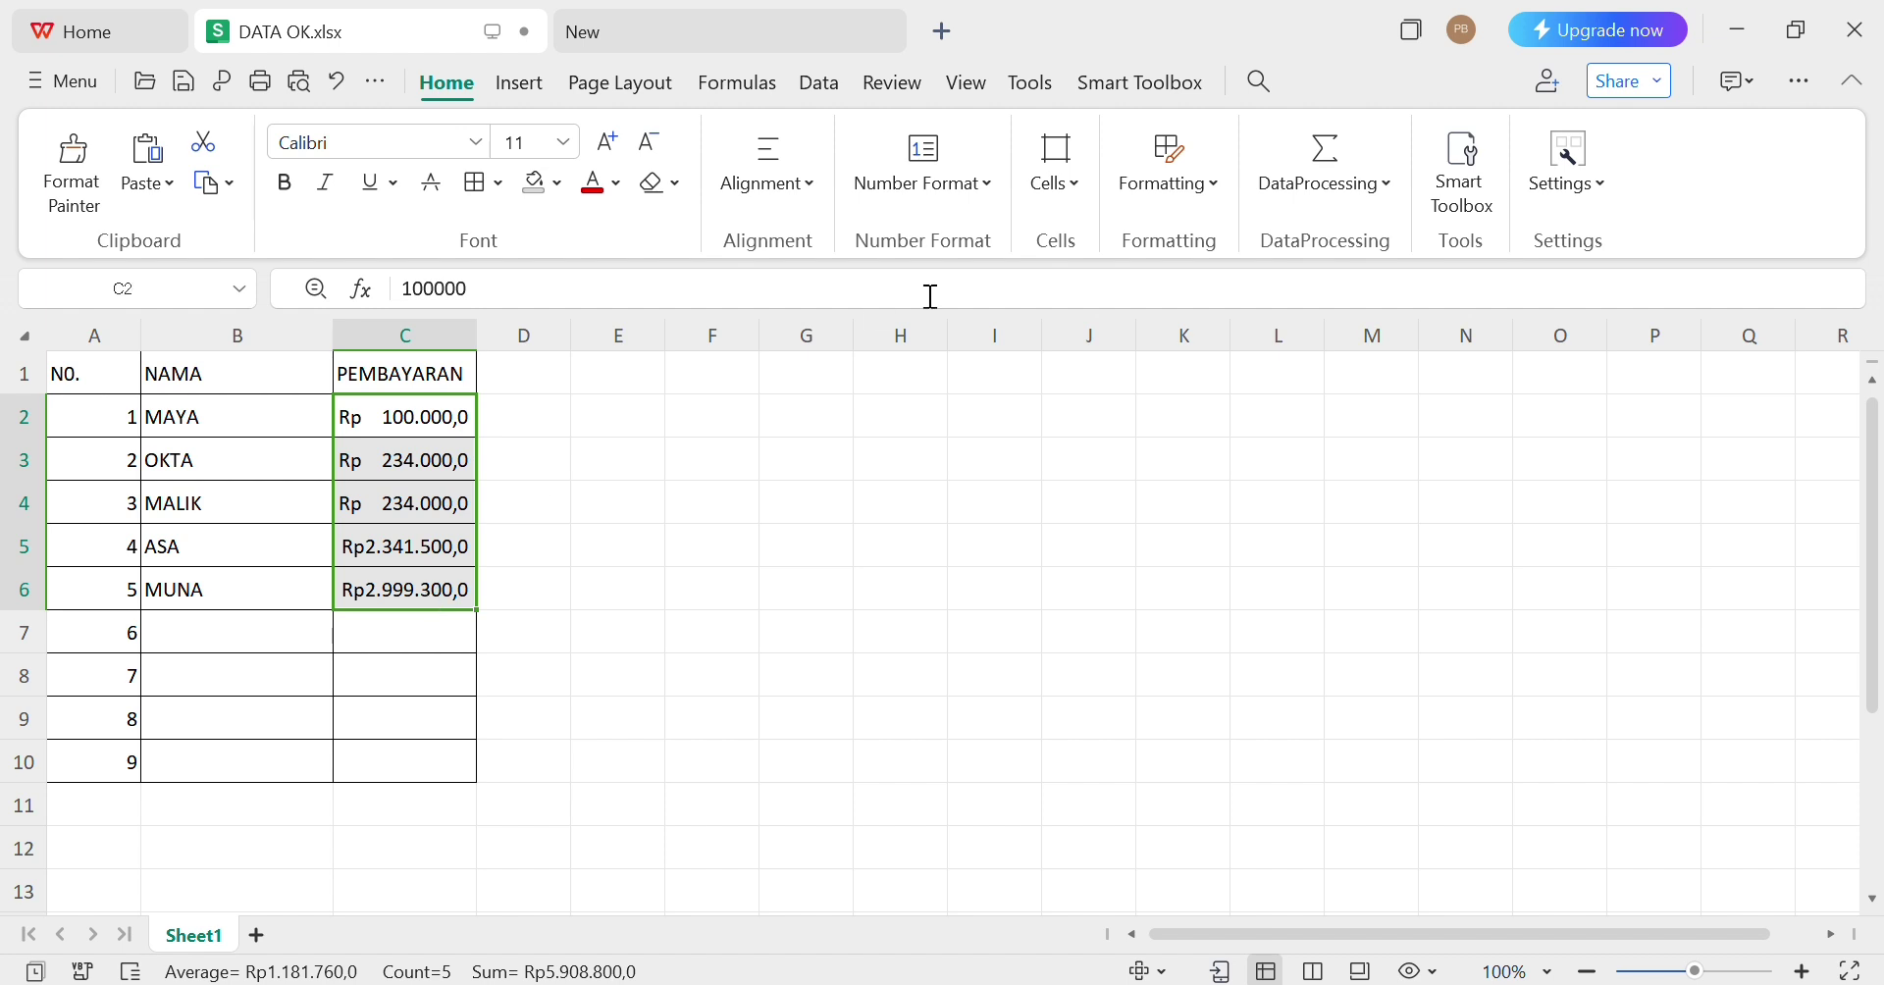
pyautogui.click(986, 192)
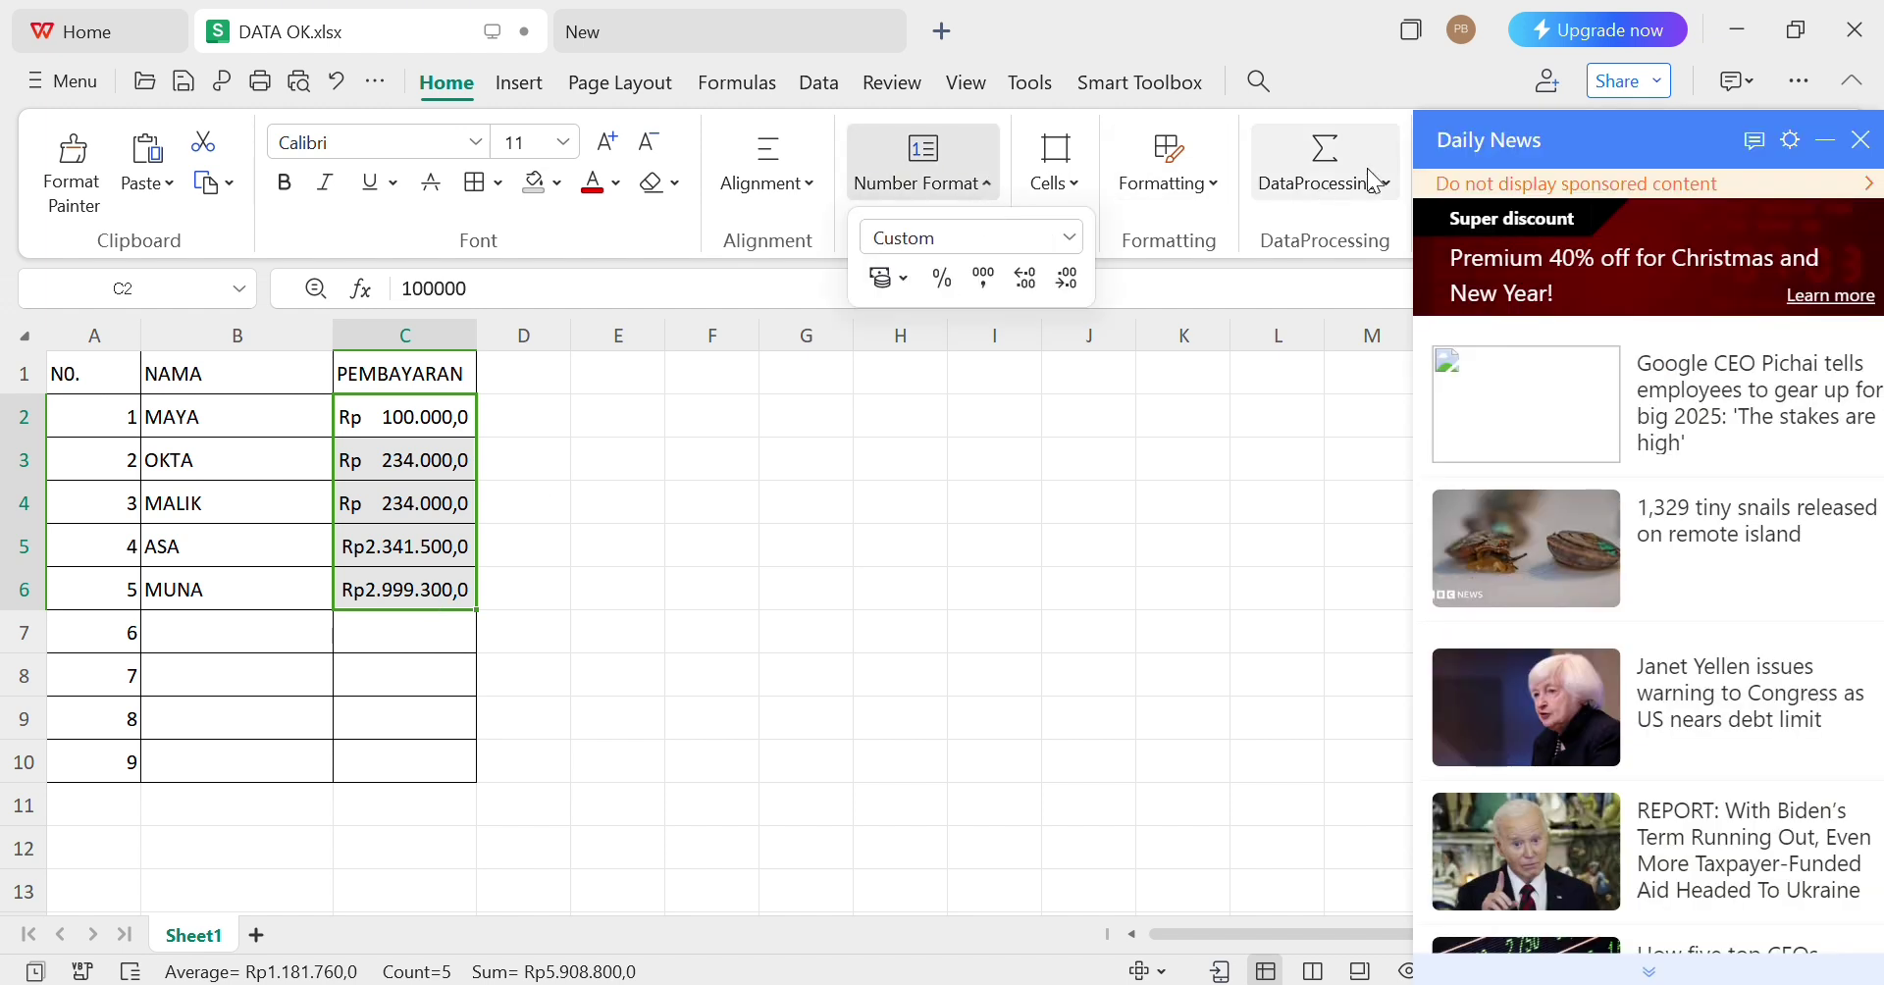
pyautogui.click(1851, 145)
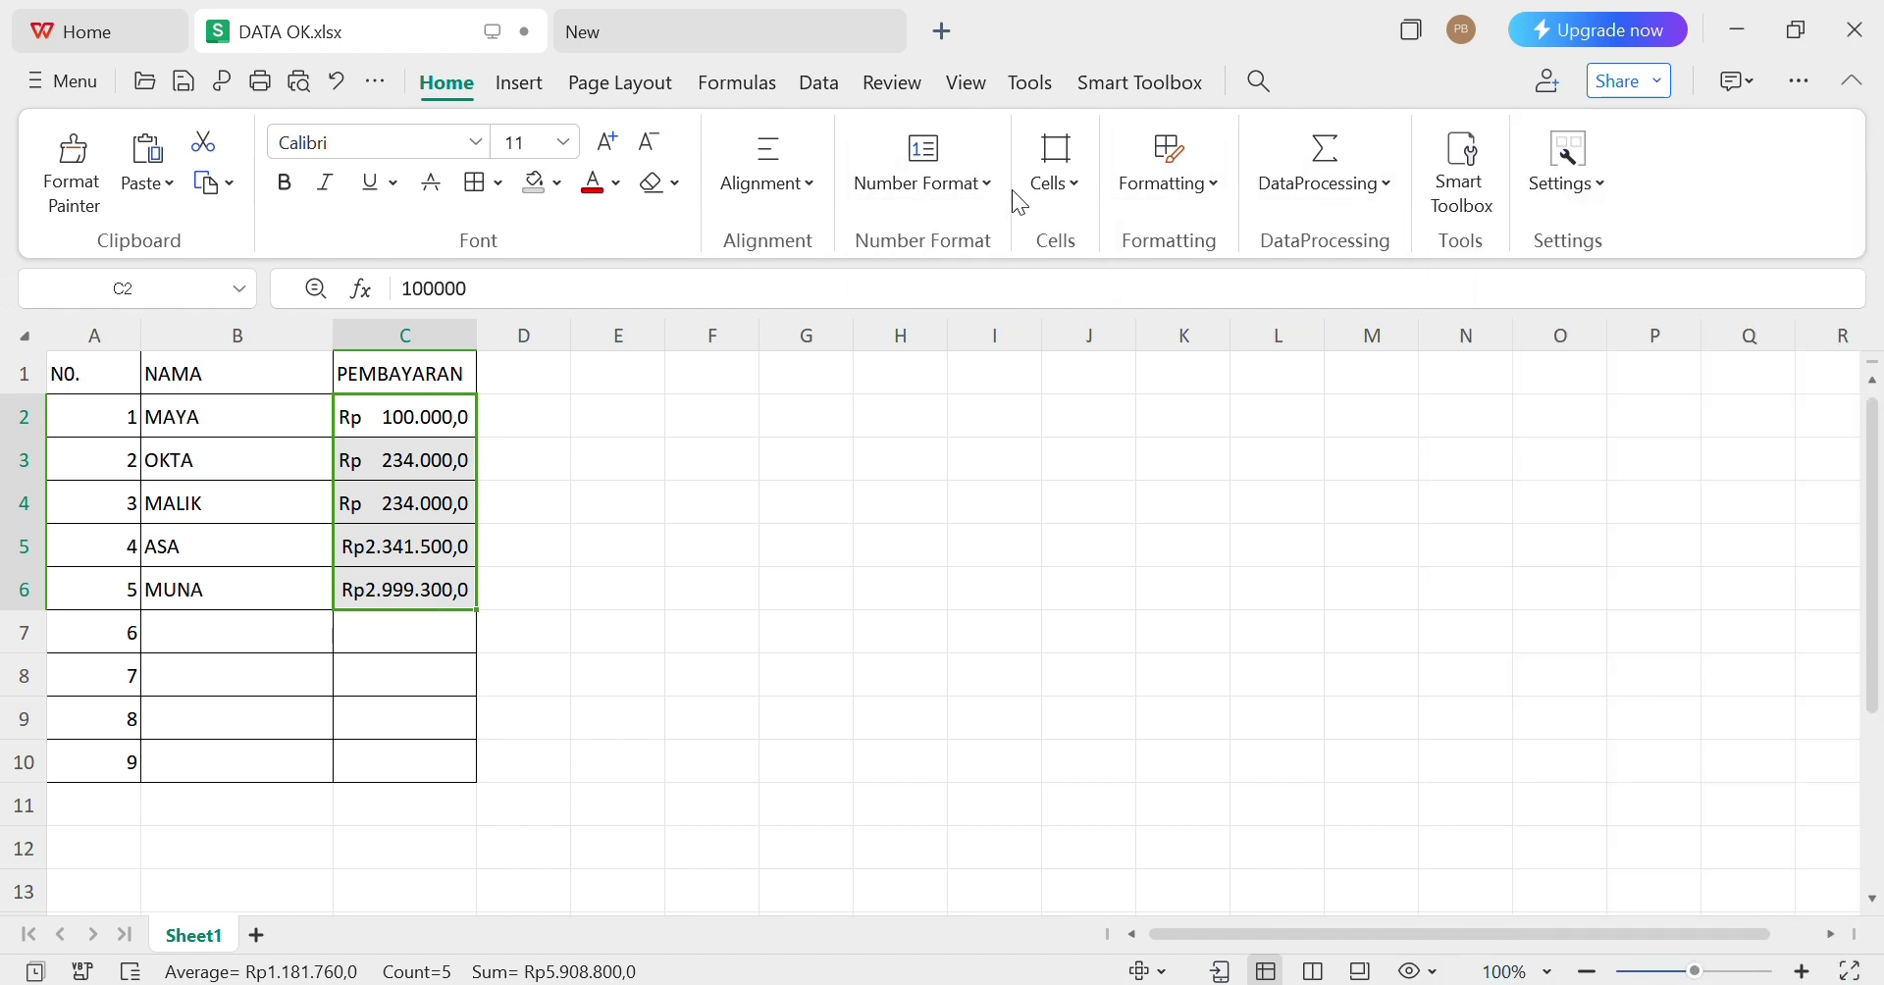
pyautogui.click(966, 185)
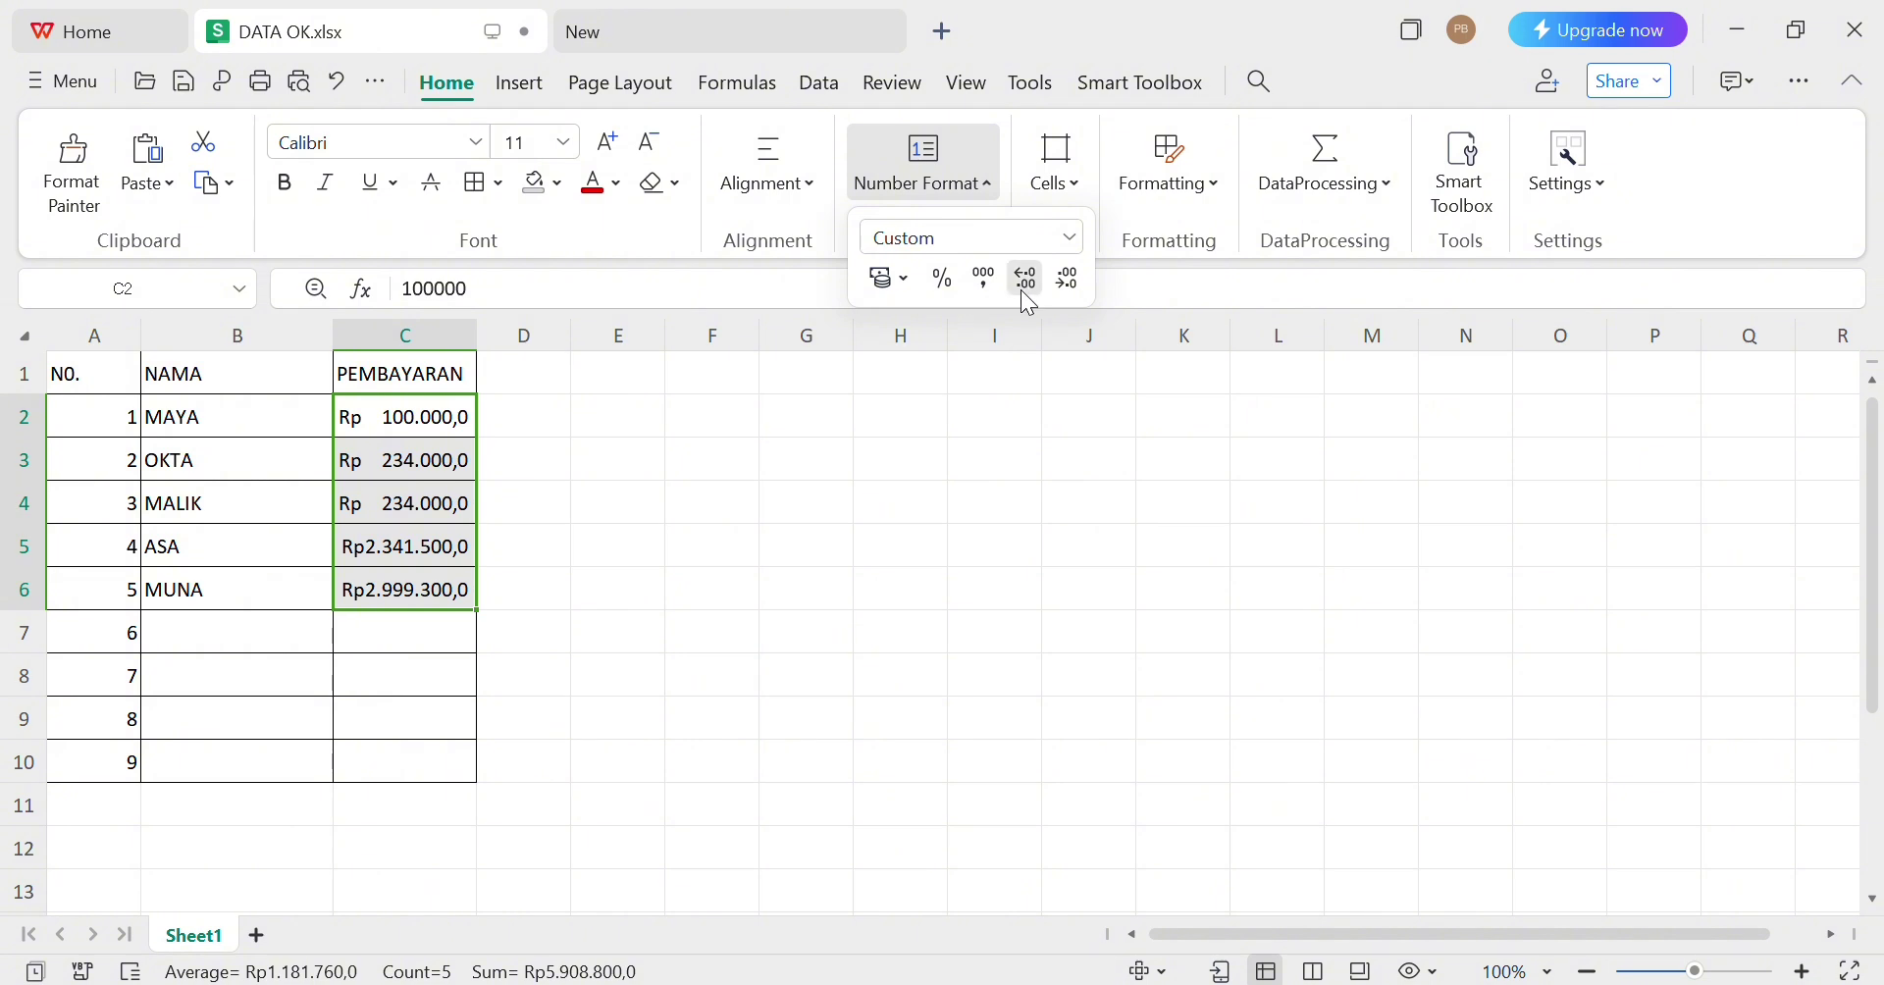
pyautogui.click(1023, 289)
pyautogui.click(798, 513)
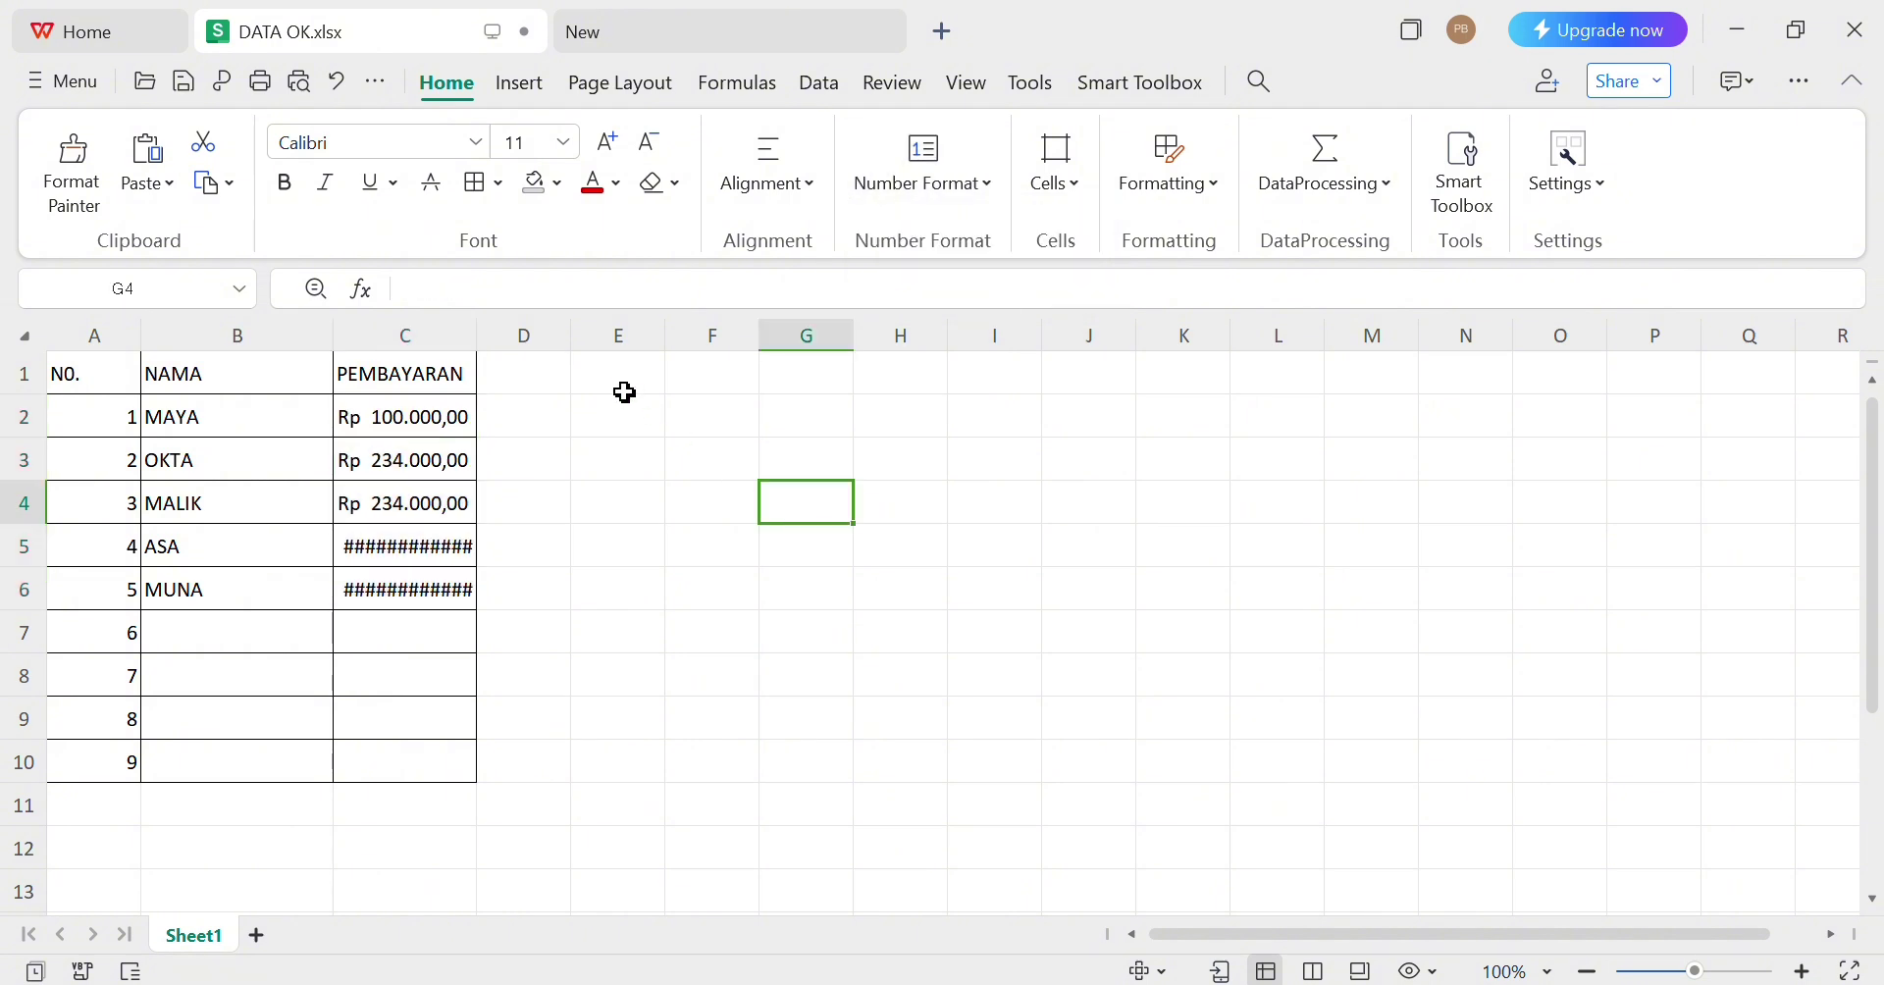
pyautogui.moveTo(477, 341); pyautogui.dragTo(495, 353)
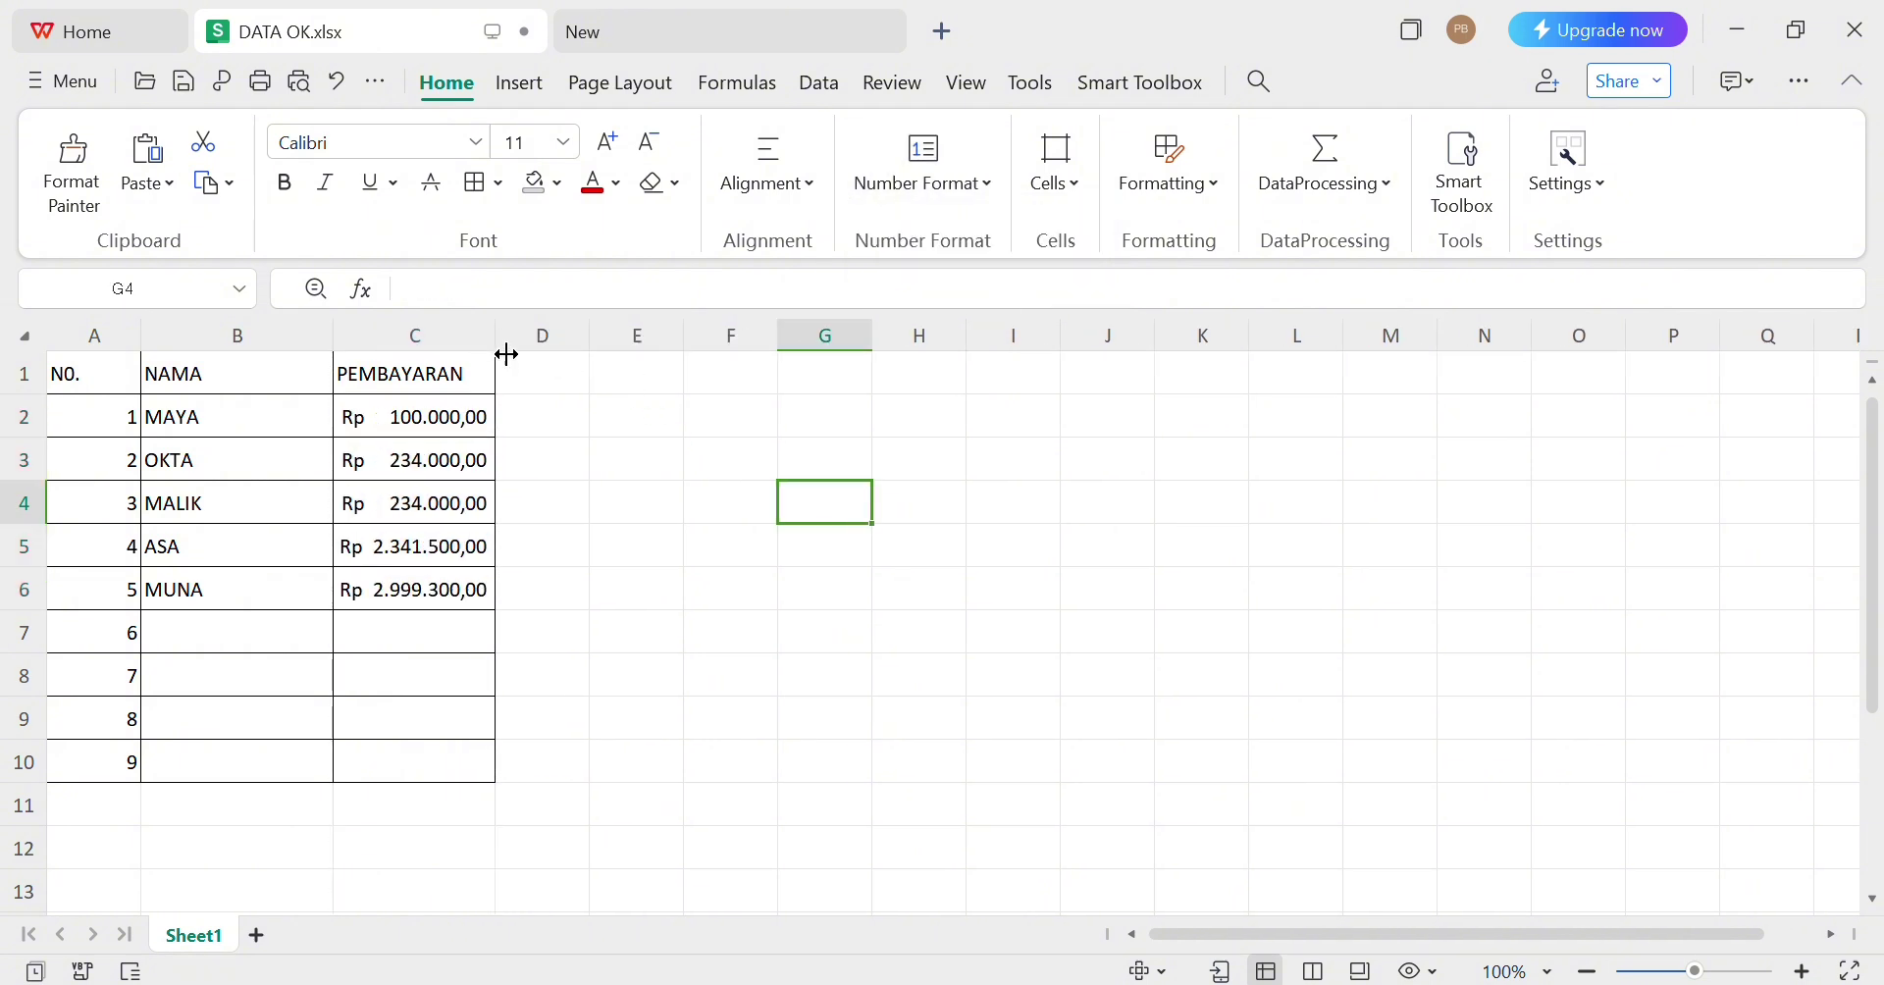
pyautogui.click(569, 498)
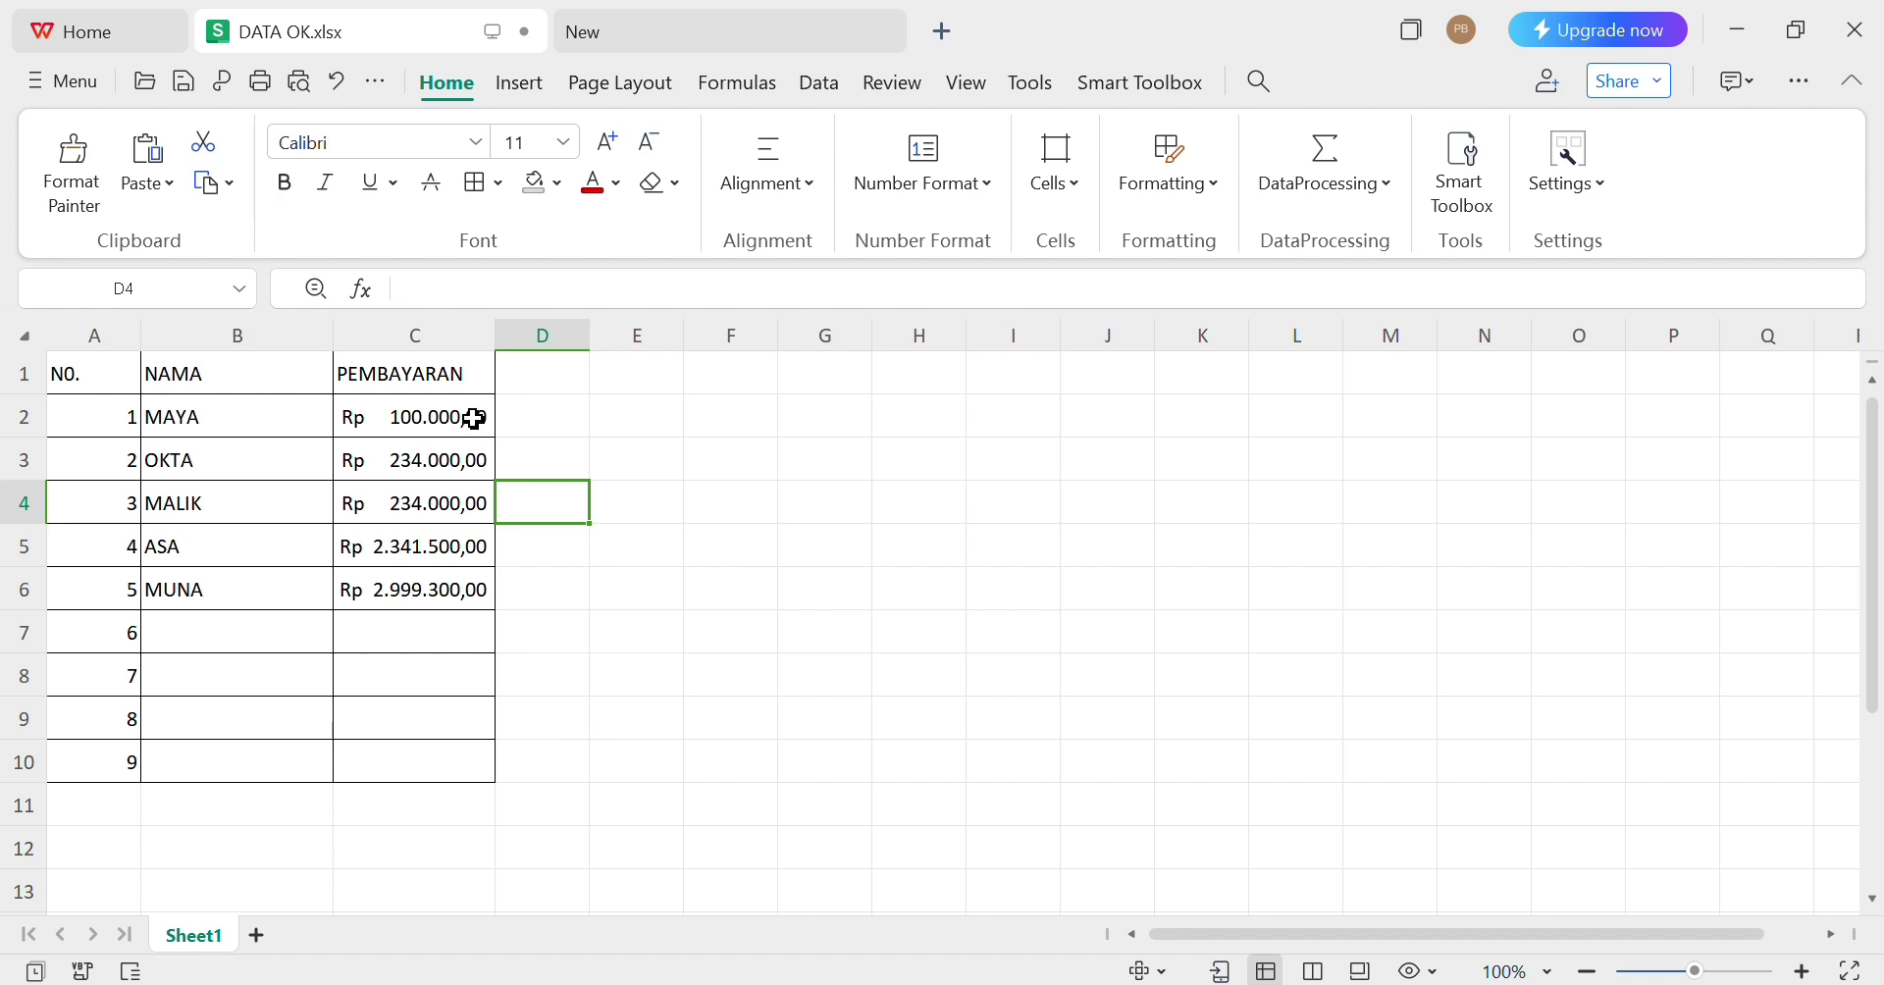
# Reduce the payment amounts in C2:C6 to no decimal places
pyautogui.moveTo(475, 419); pyautogui.dragTo(471, 589)
pyautogui.click(993, 188)
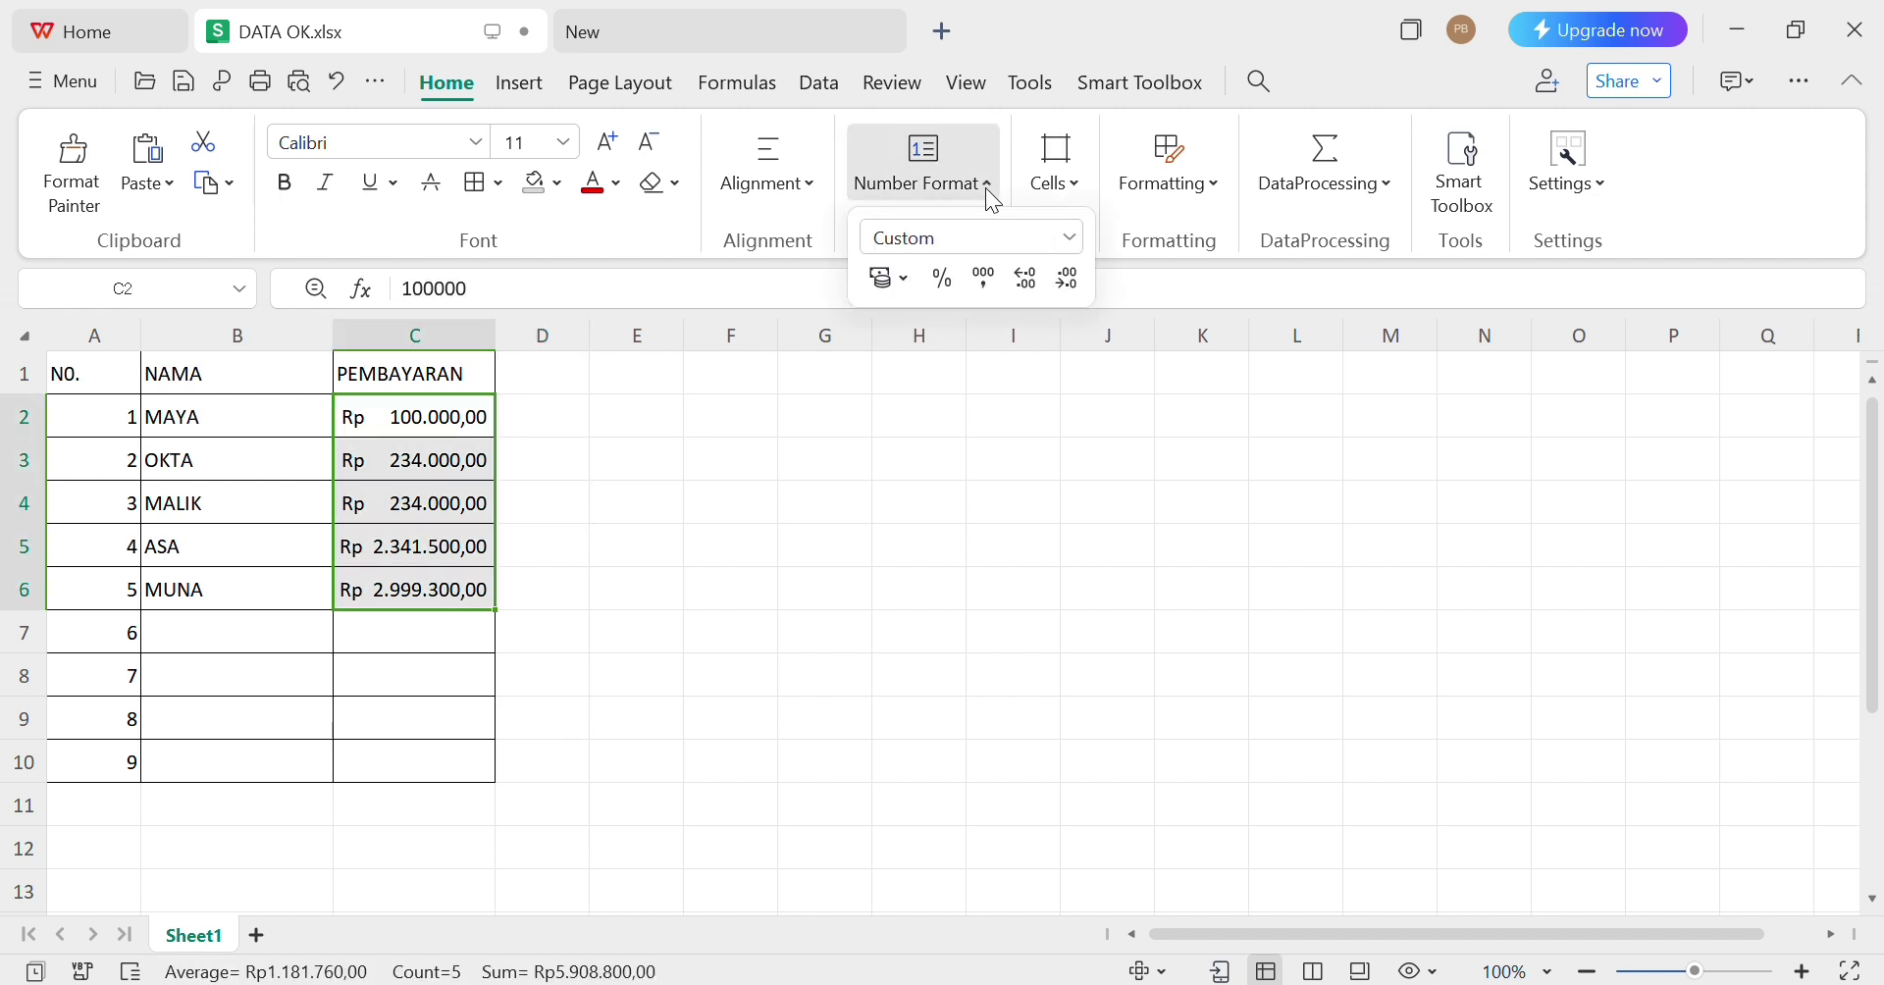
pyautogui.click(1074, 291)
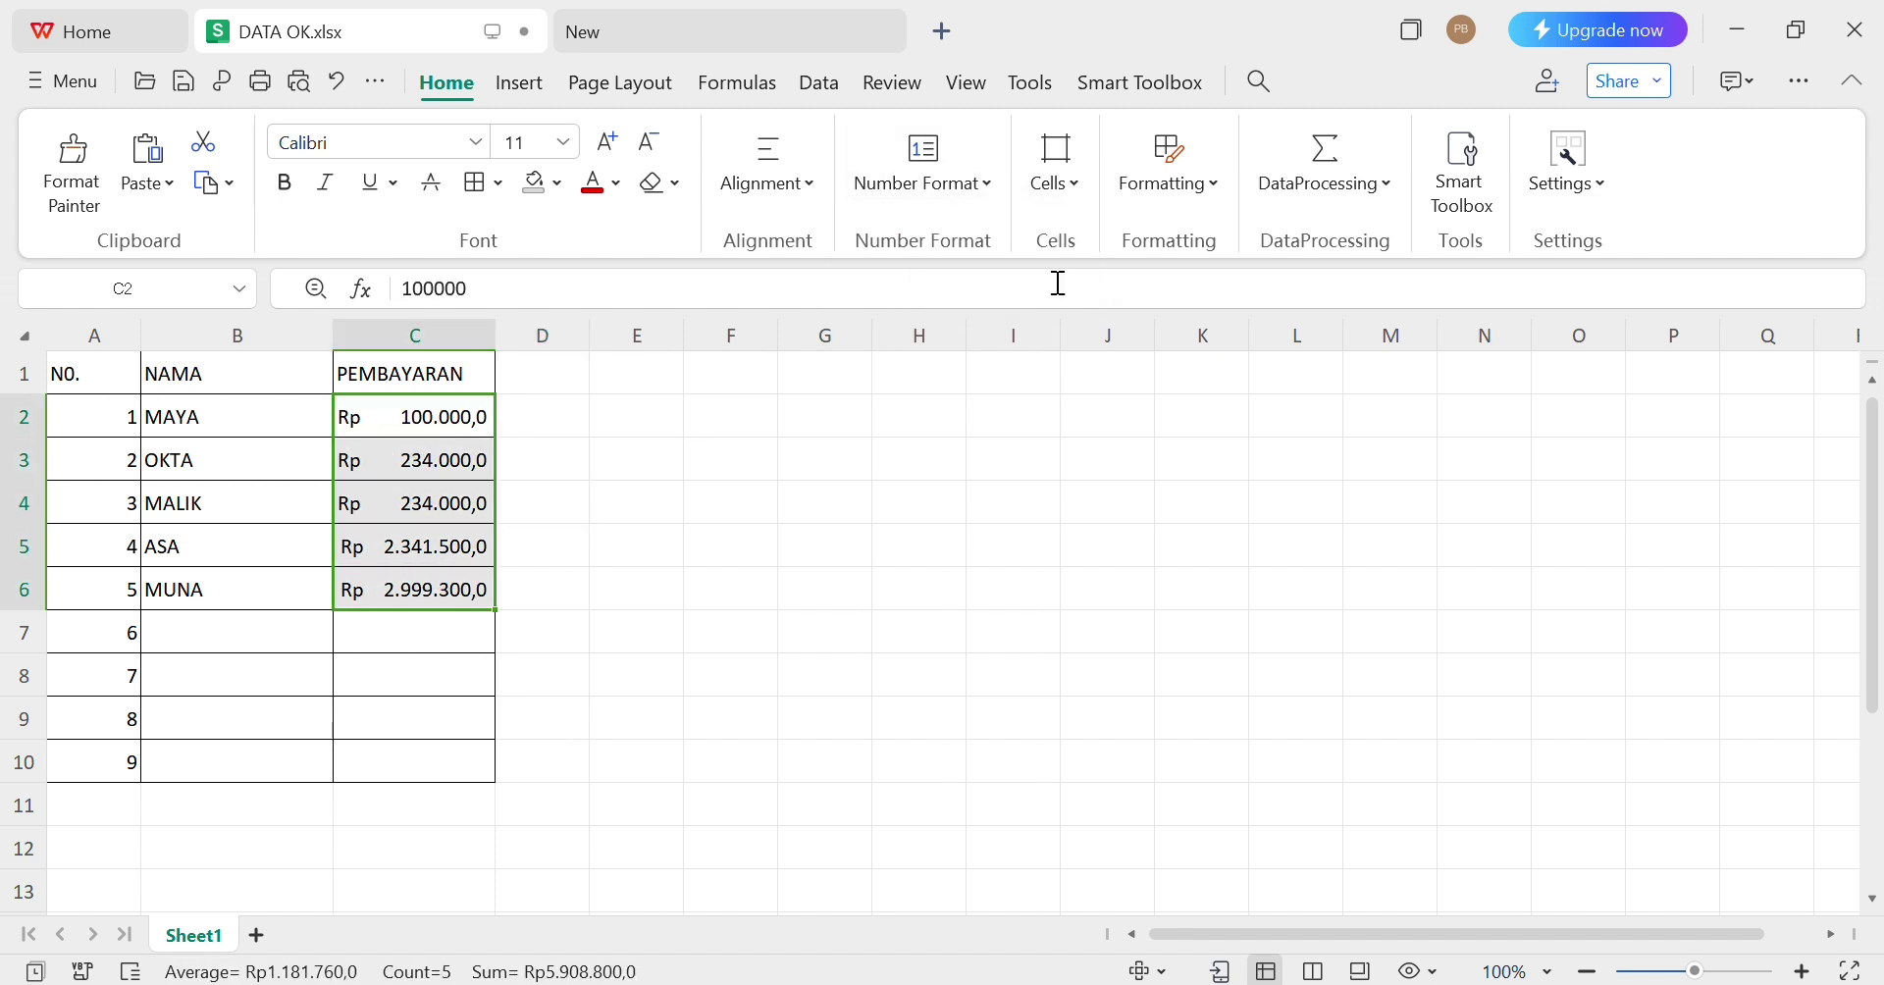
pyautogui.click(946, 191)
pyautogui.click(1060, 280)
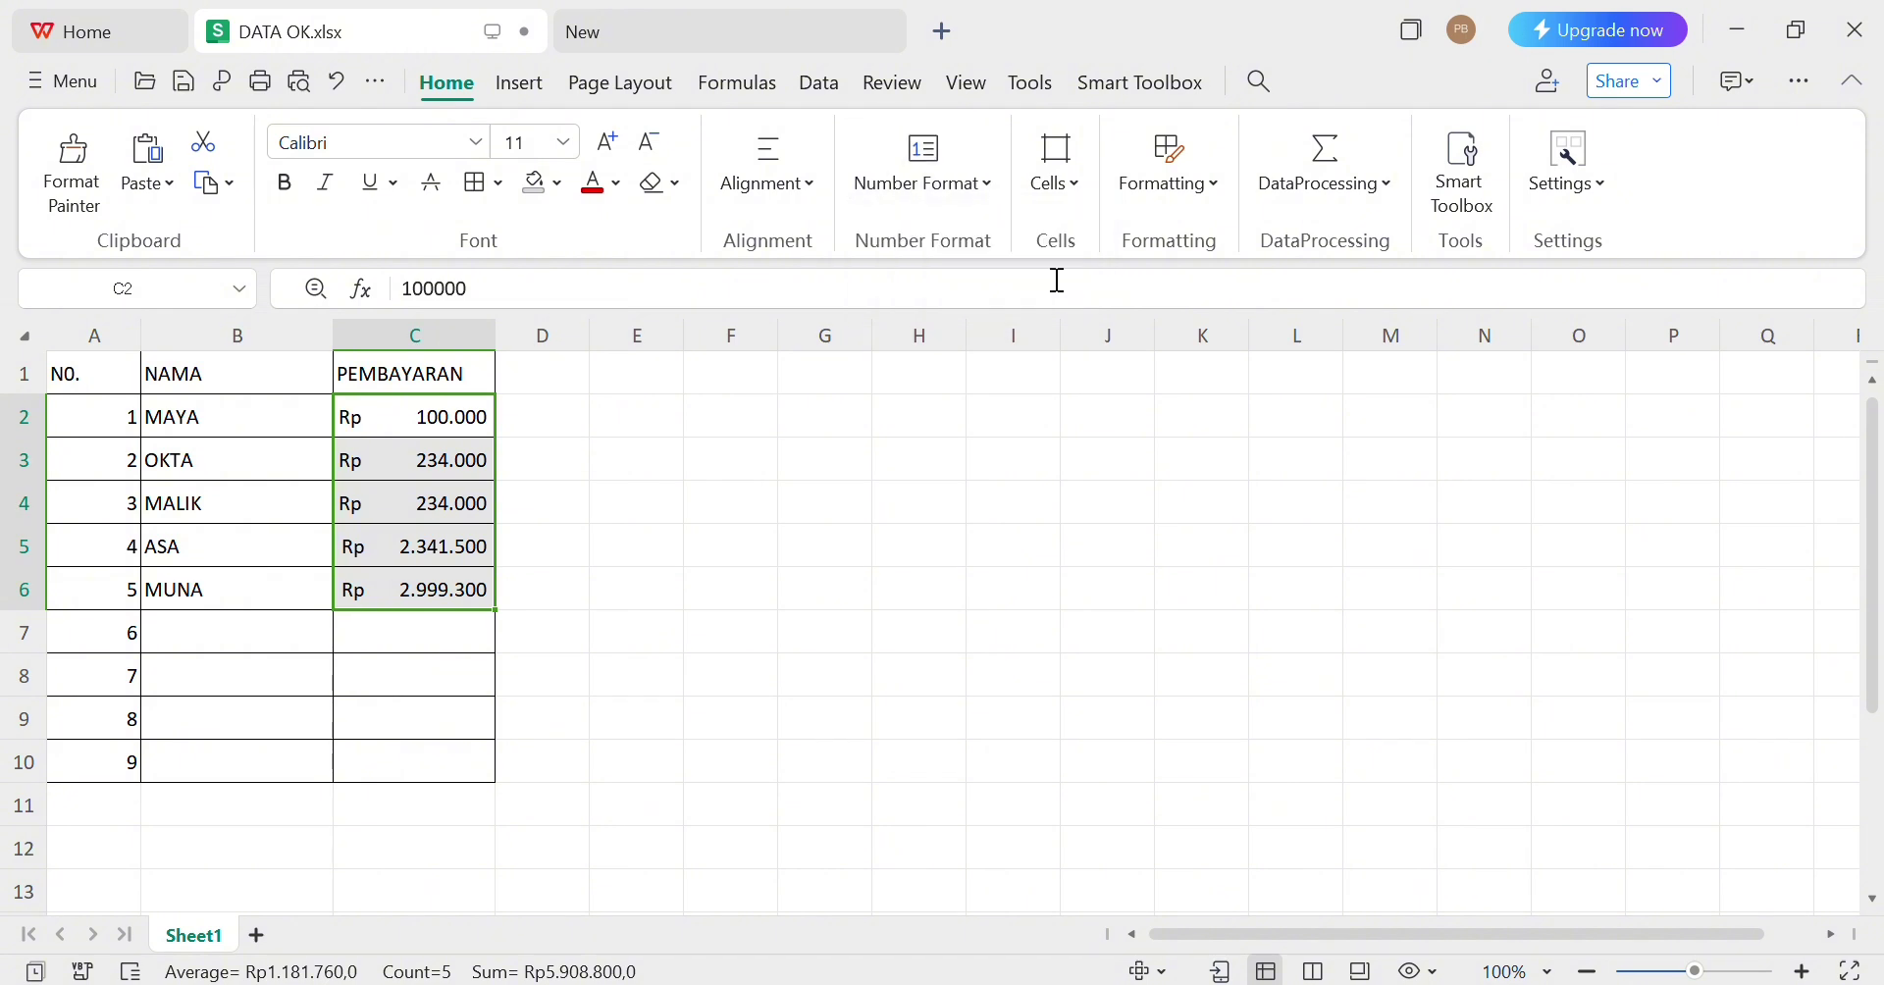
pyautogui.click(626, 467)
pyautogui.moveTo(436, 415); pyautogui.dragTo(417, 584)
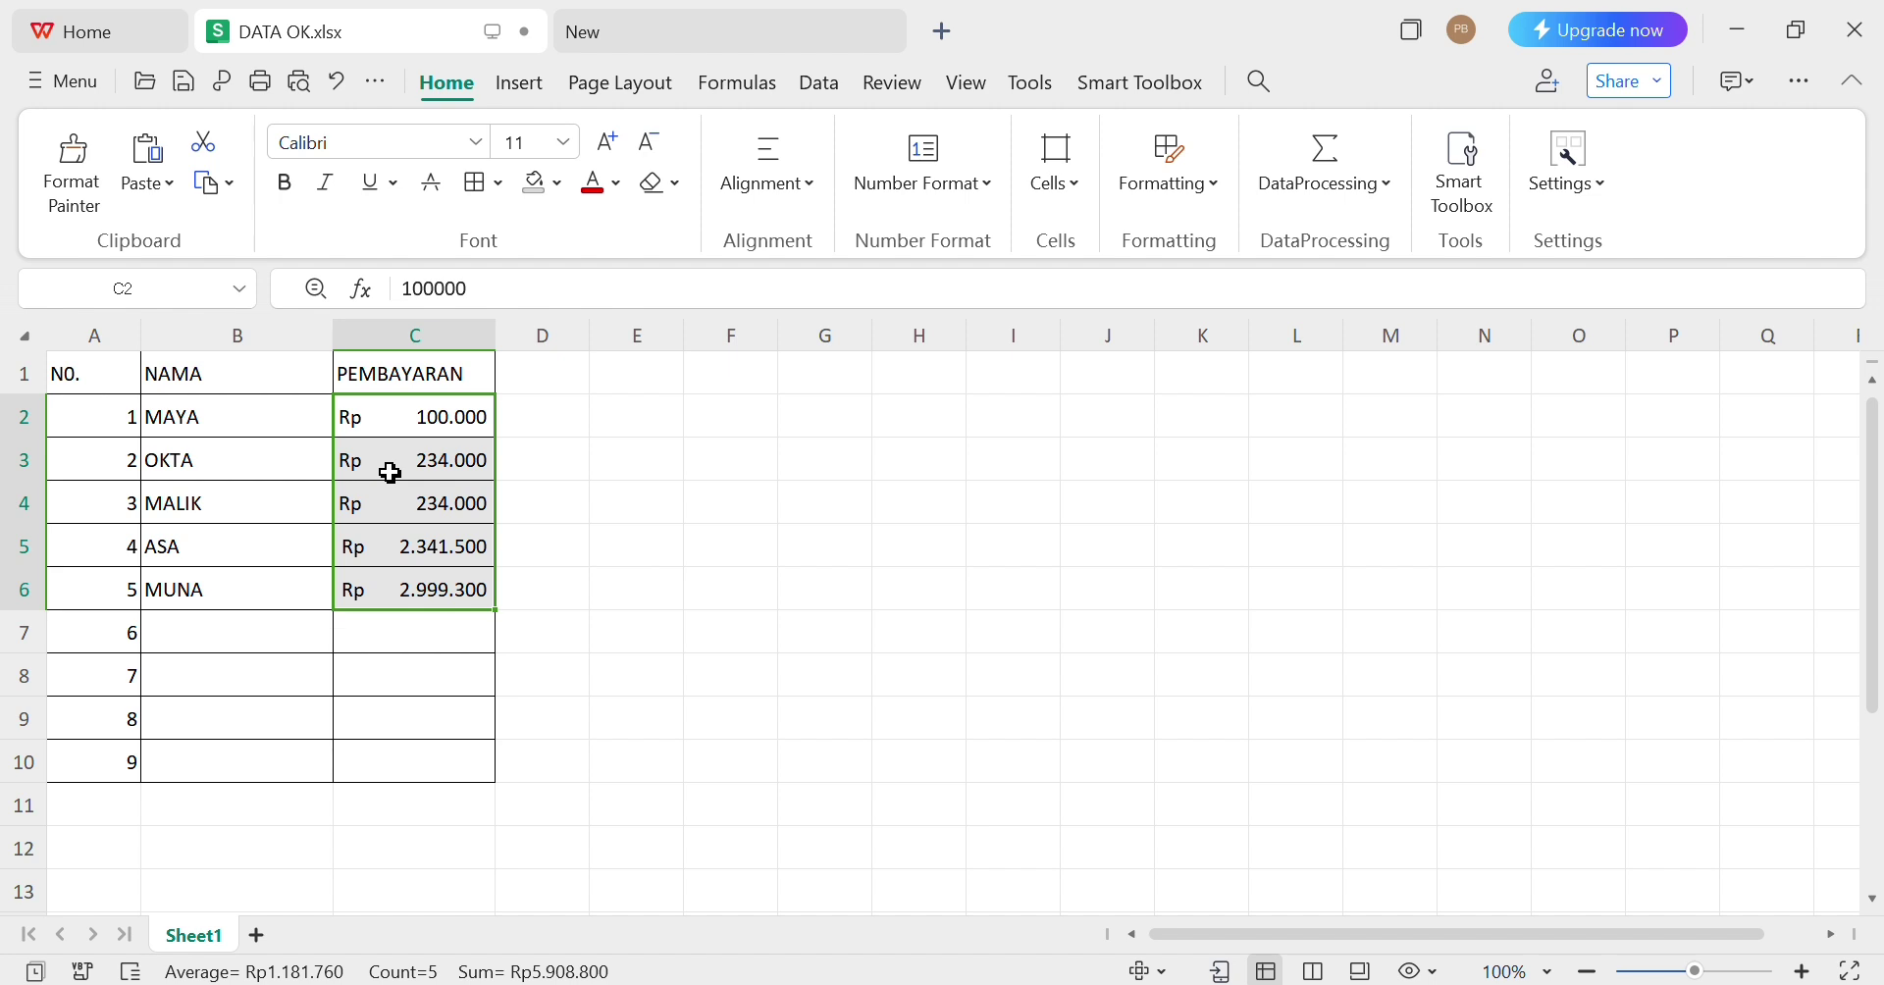
pyautogui.click(959, 535)
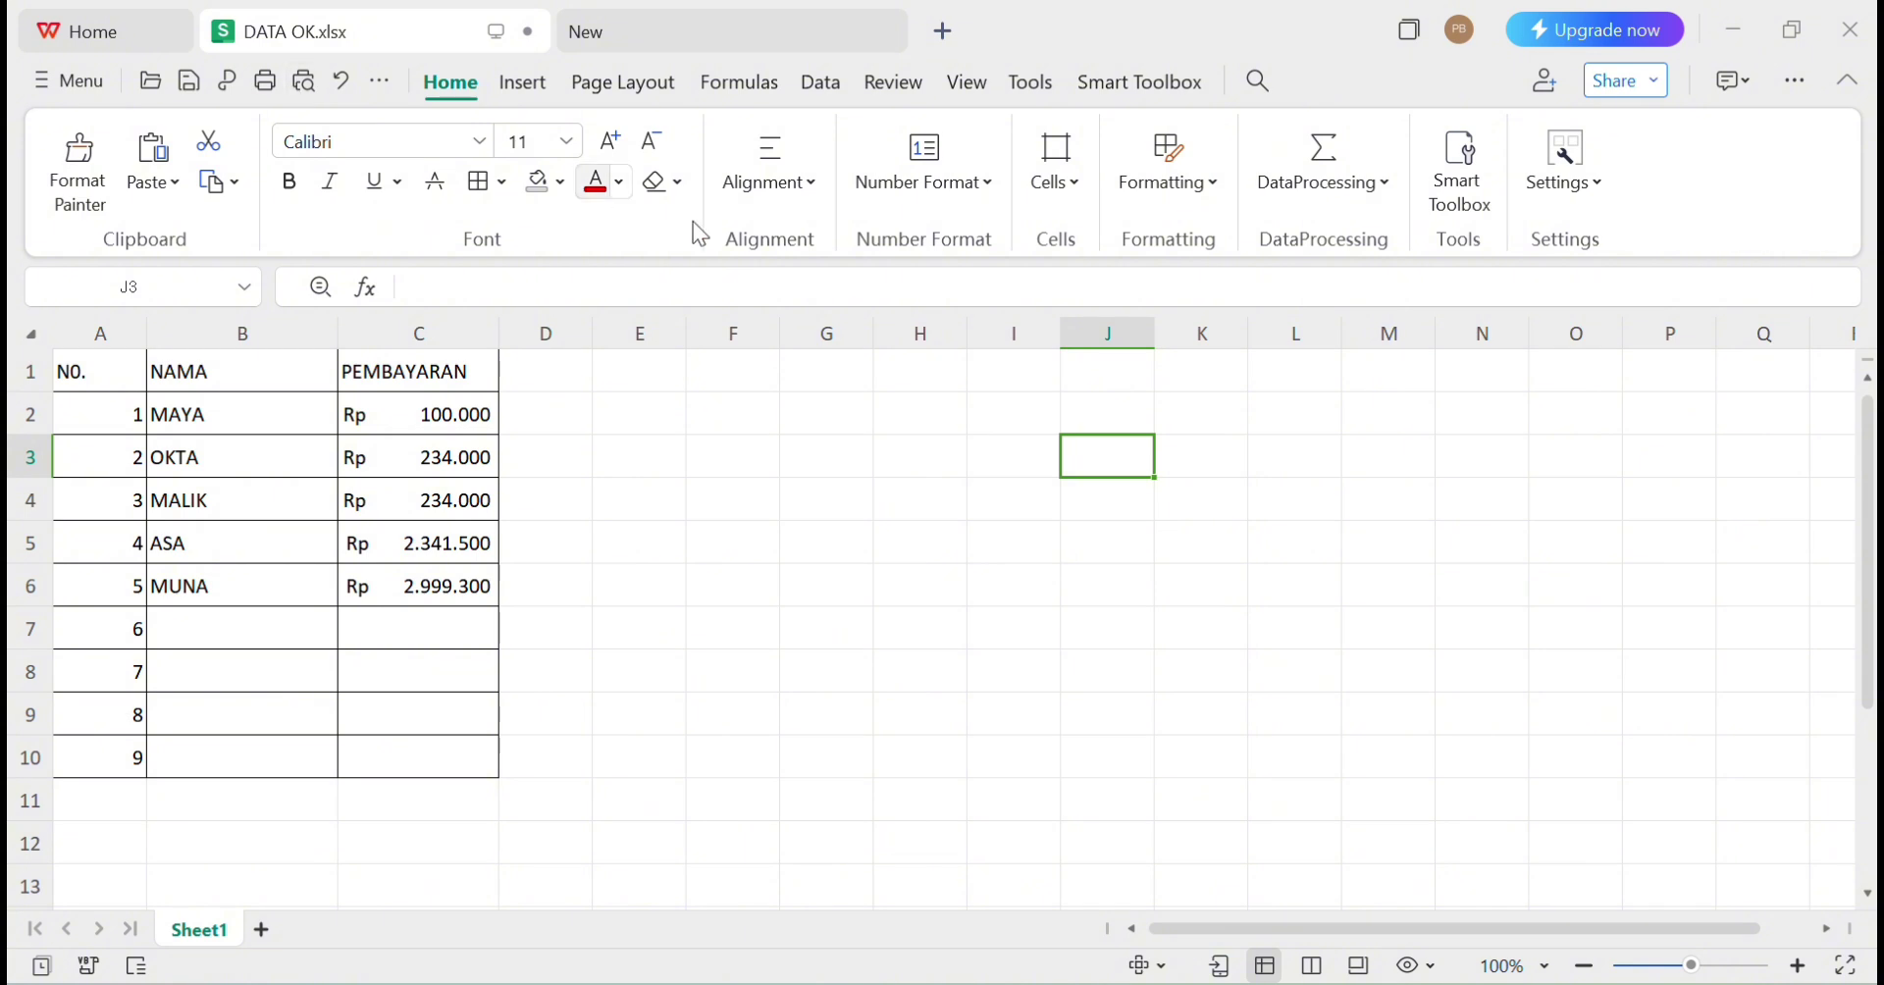
pyautogui.click(673, 439)
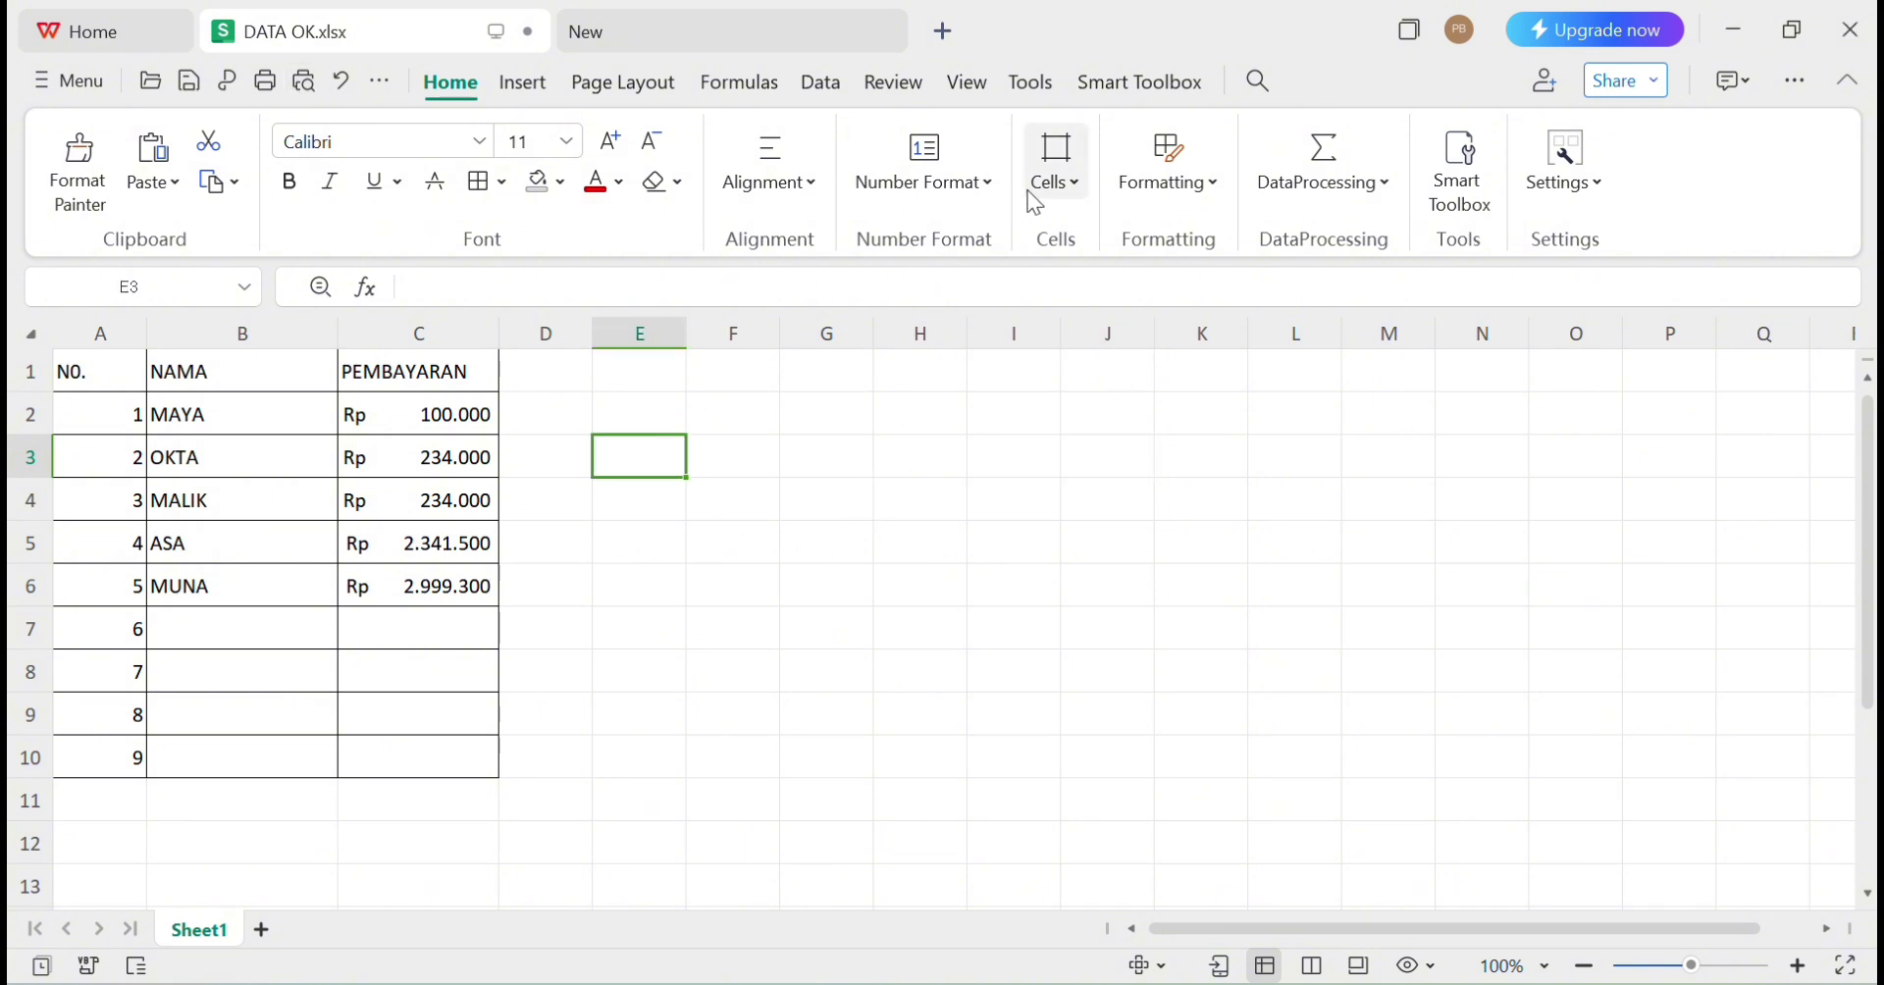
pyautogui.click(968, 195)
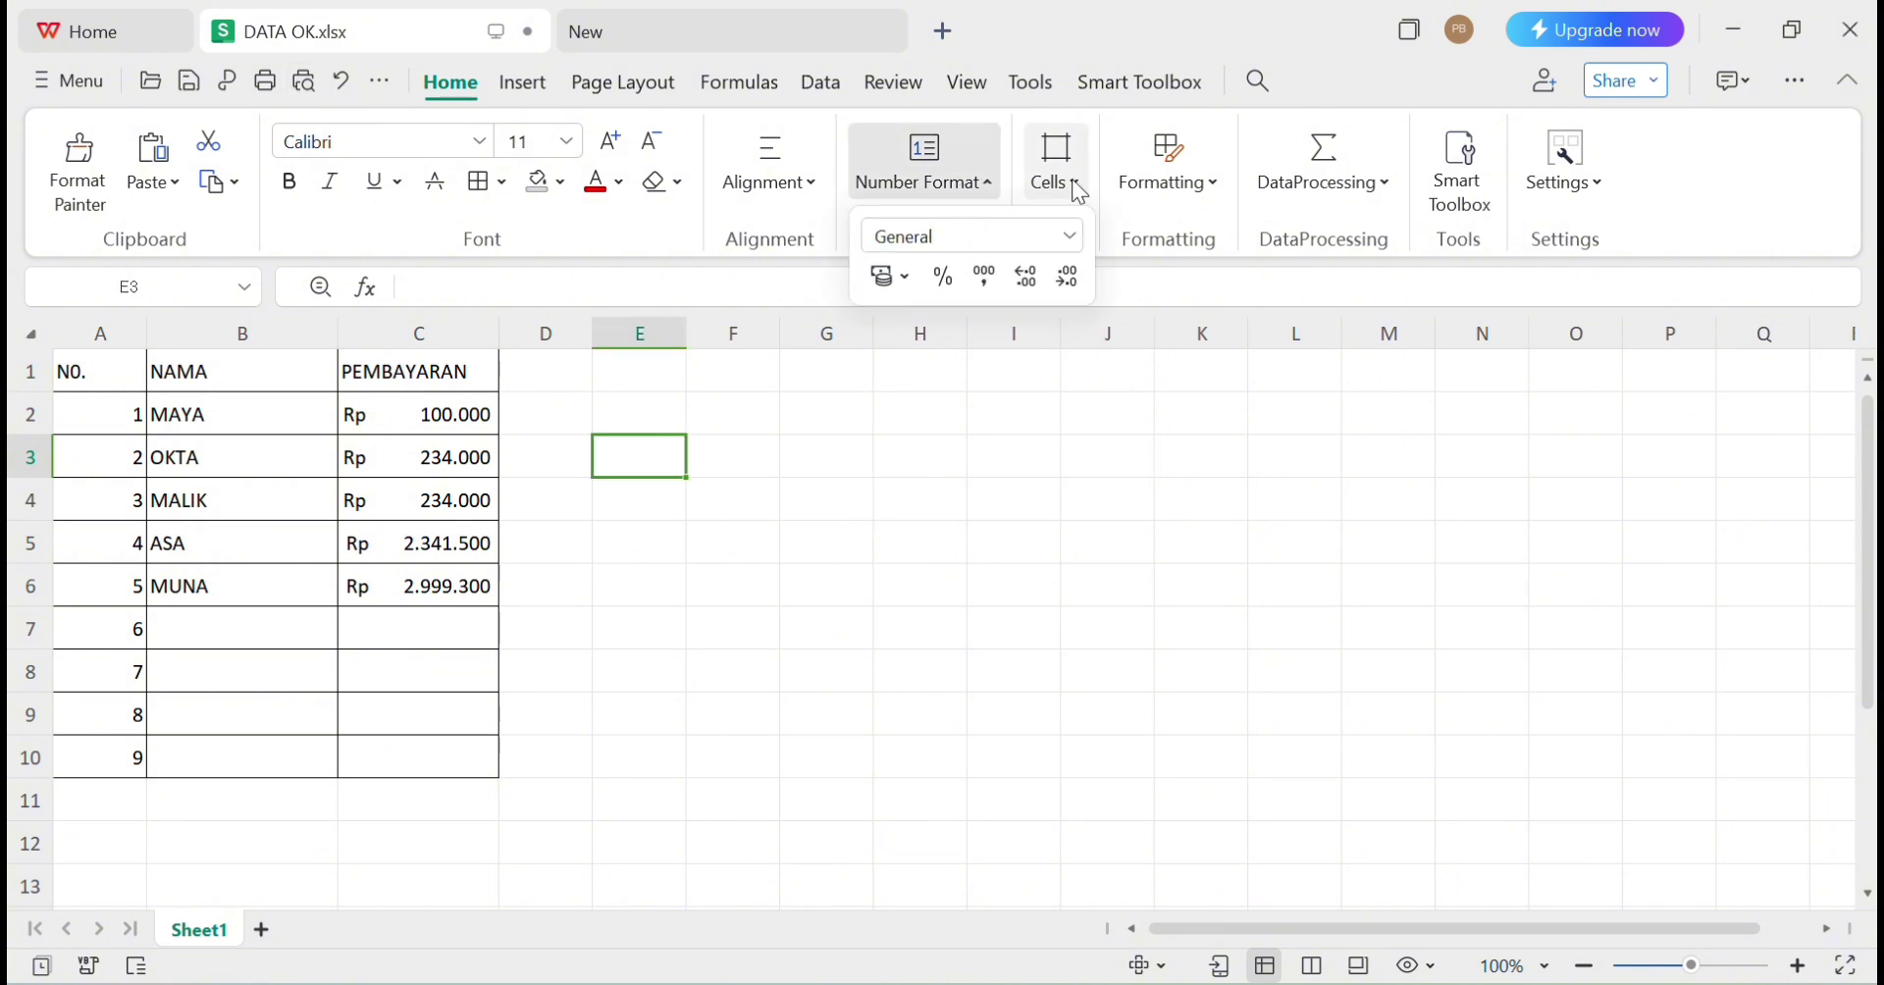
pyautogui.click(1074, 179)
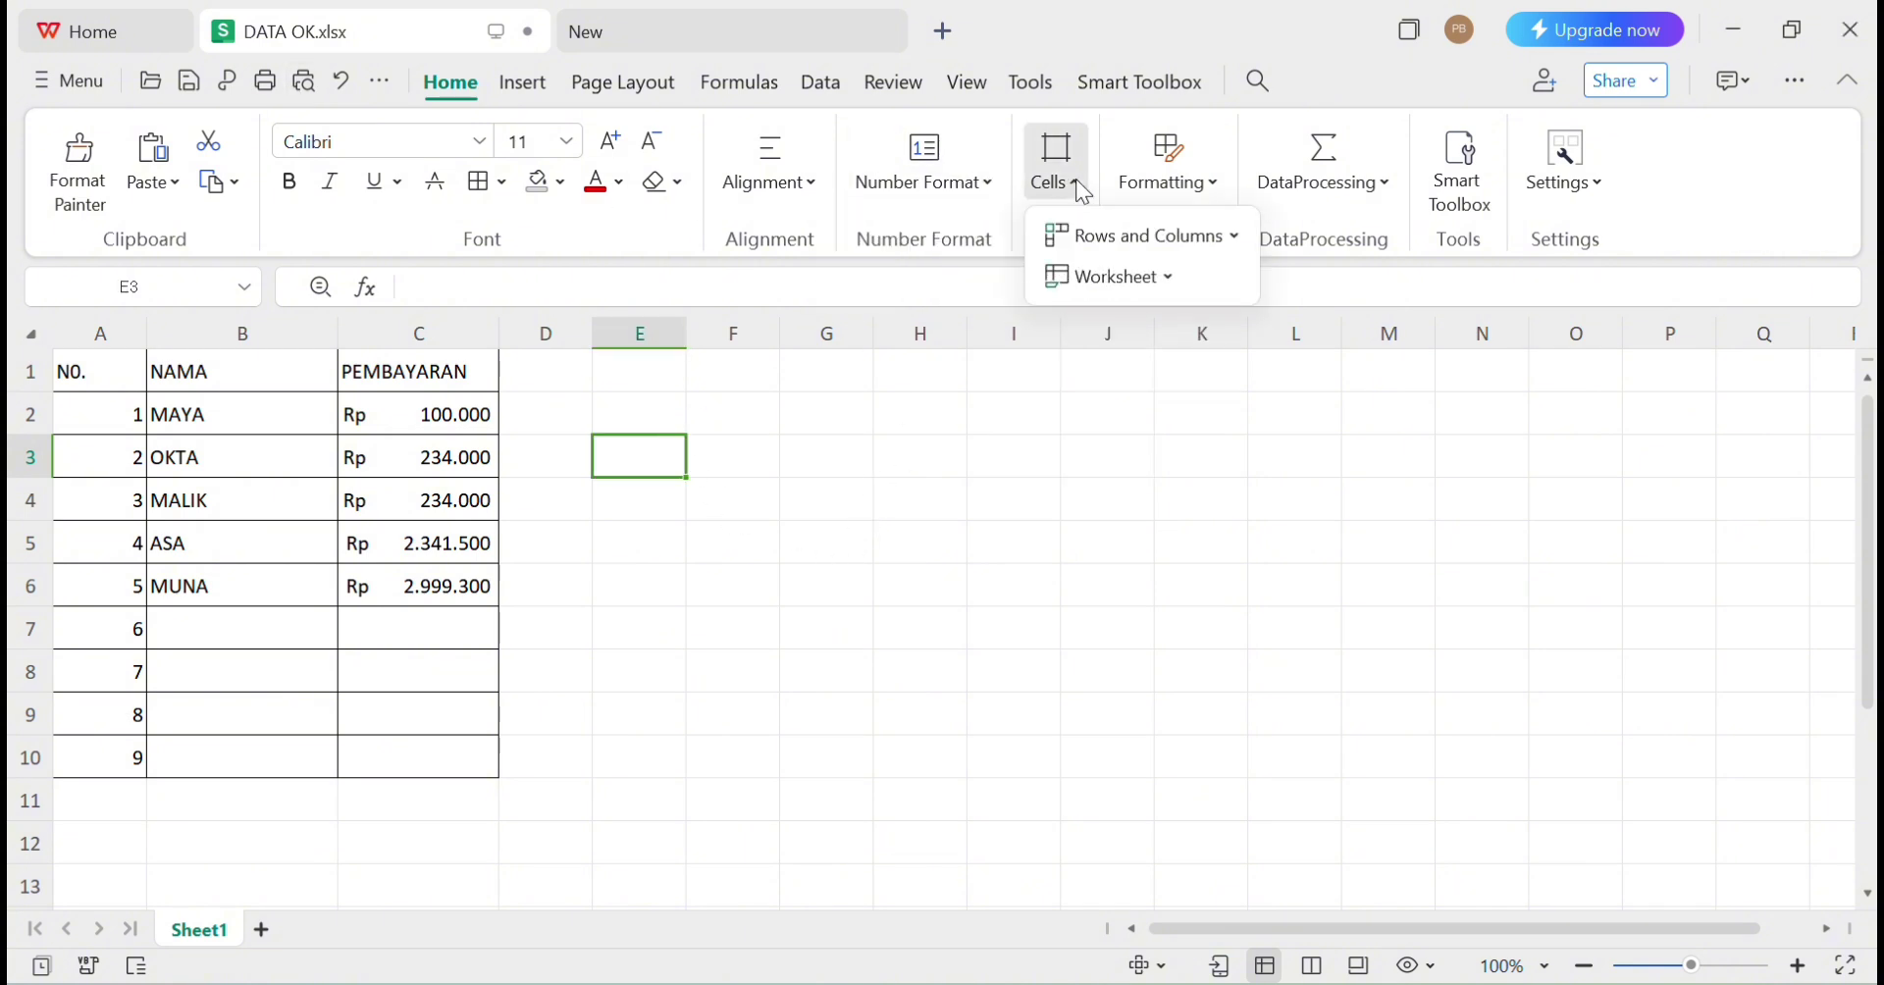
pyautogui.click(1189, 182)
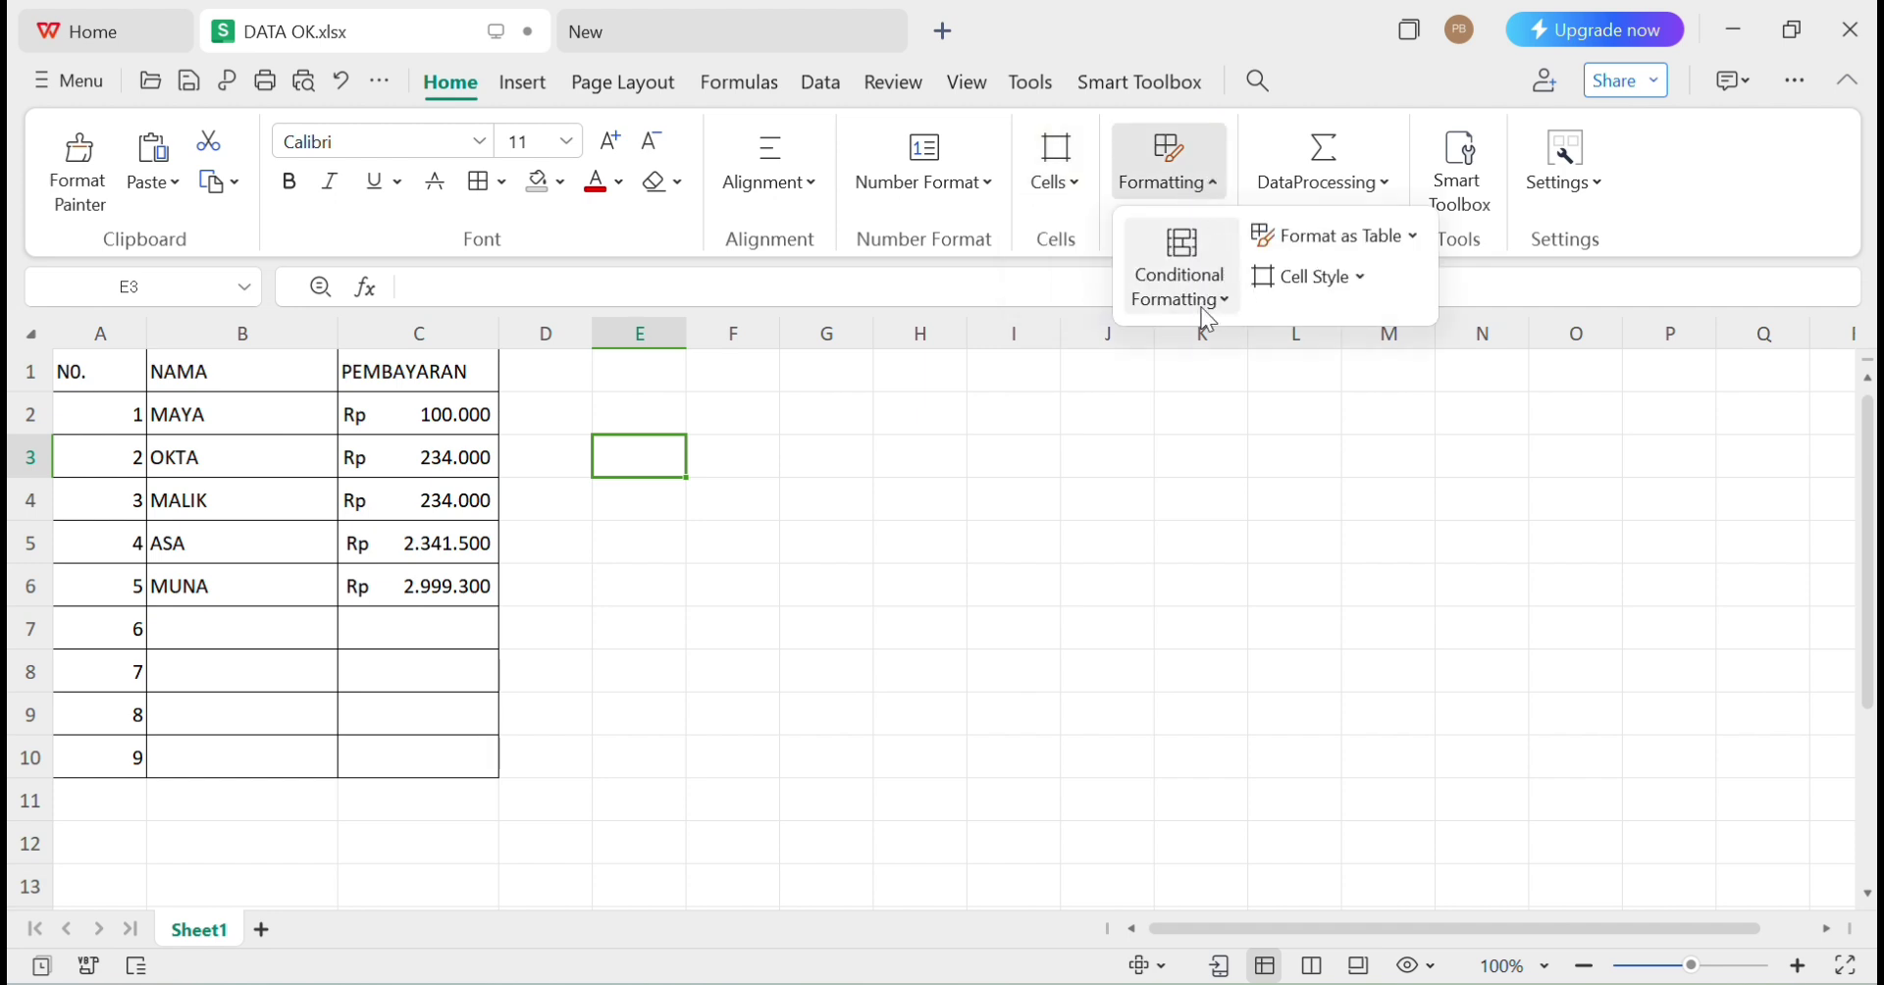
pyautogui.click(1235, 304)
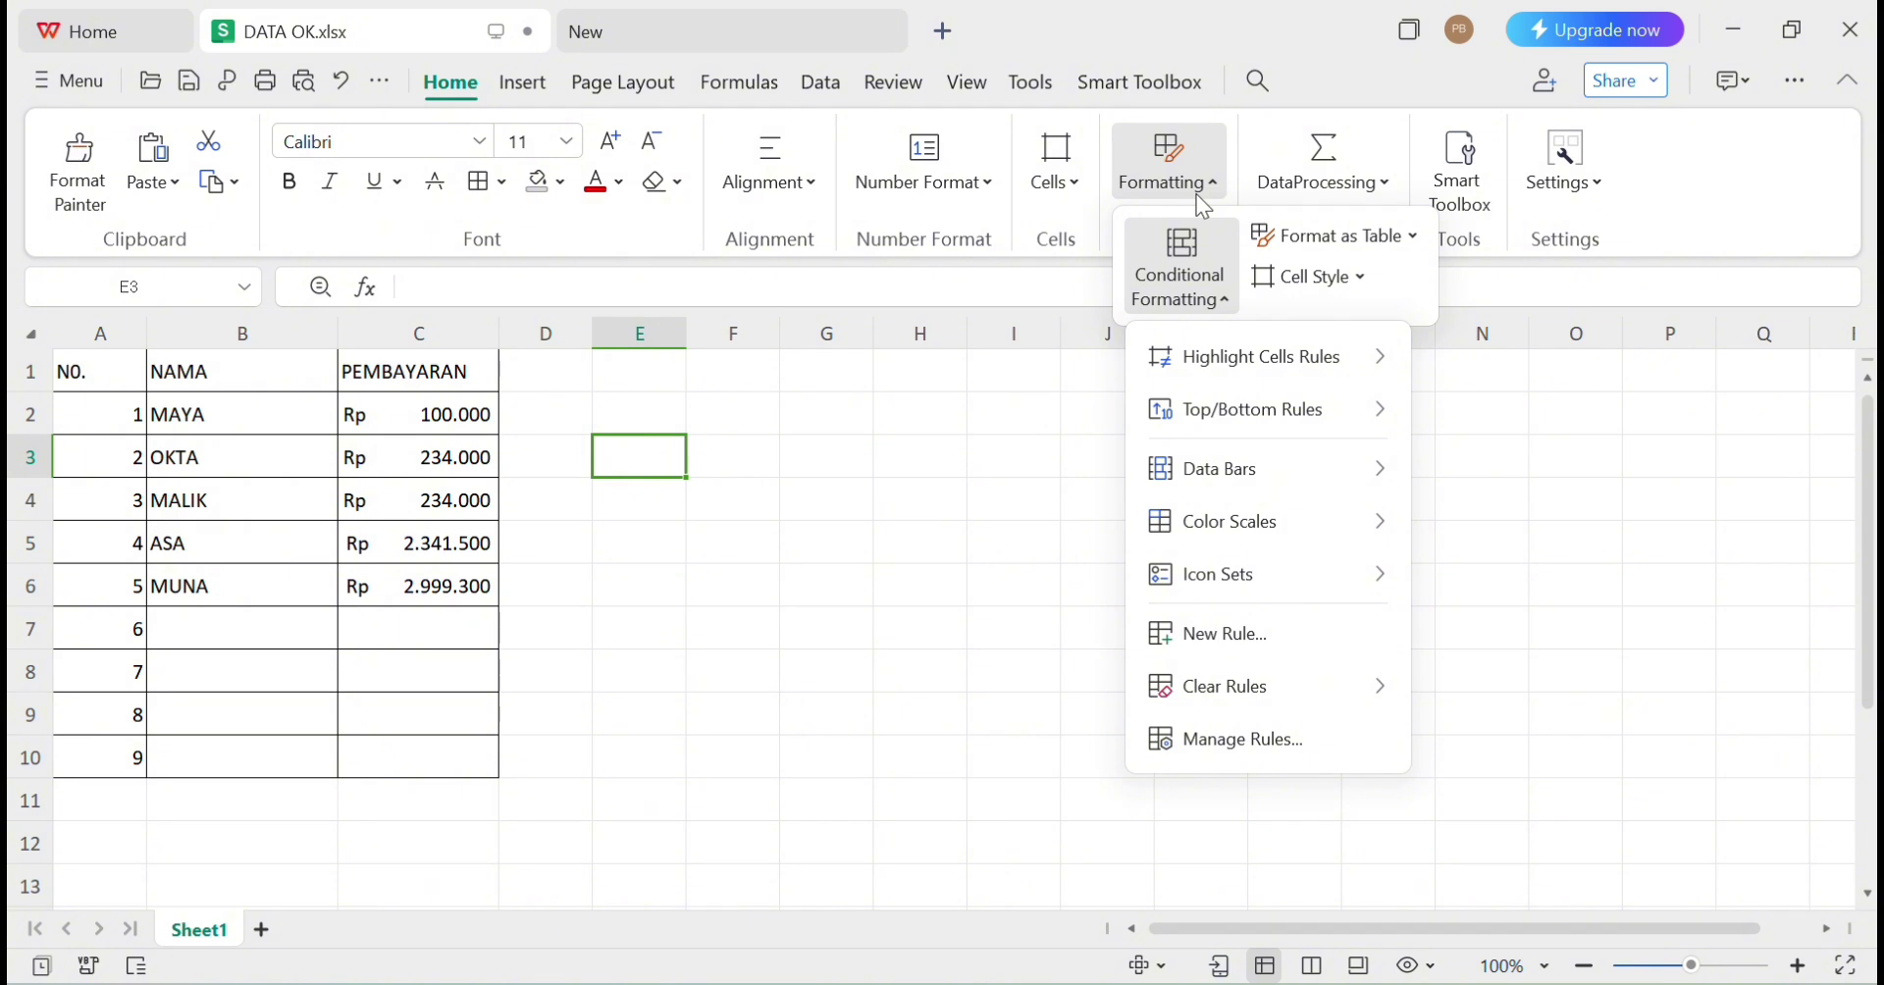
pyautogui.click(1376, 184)
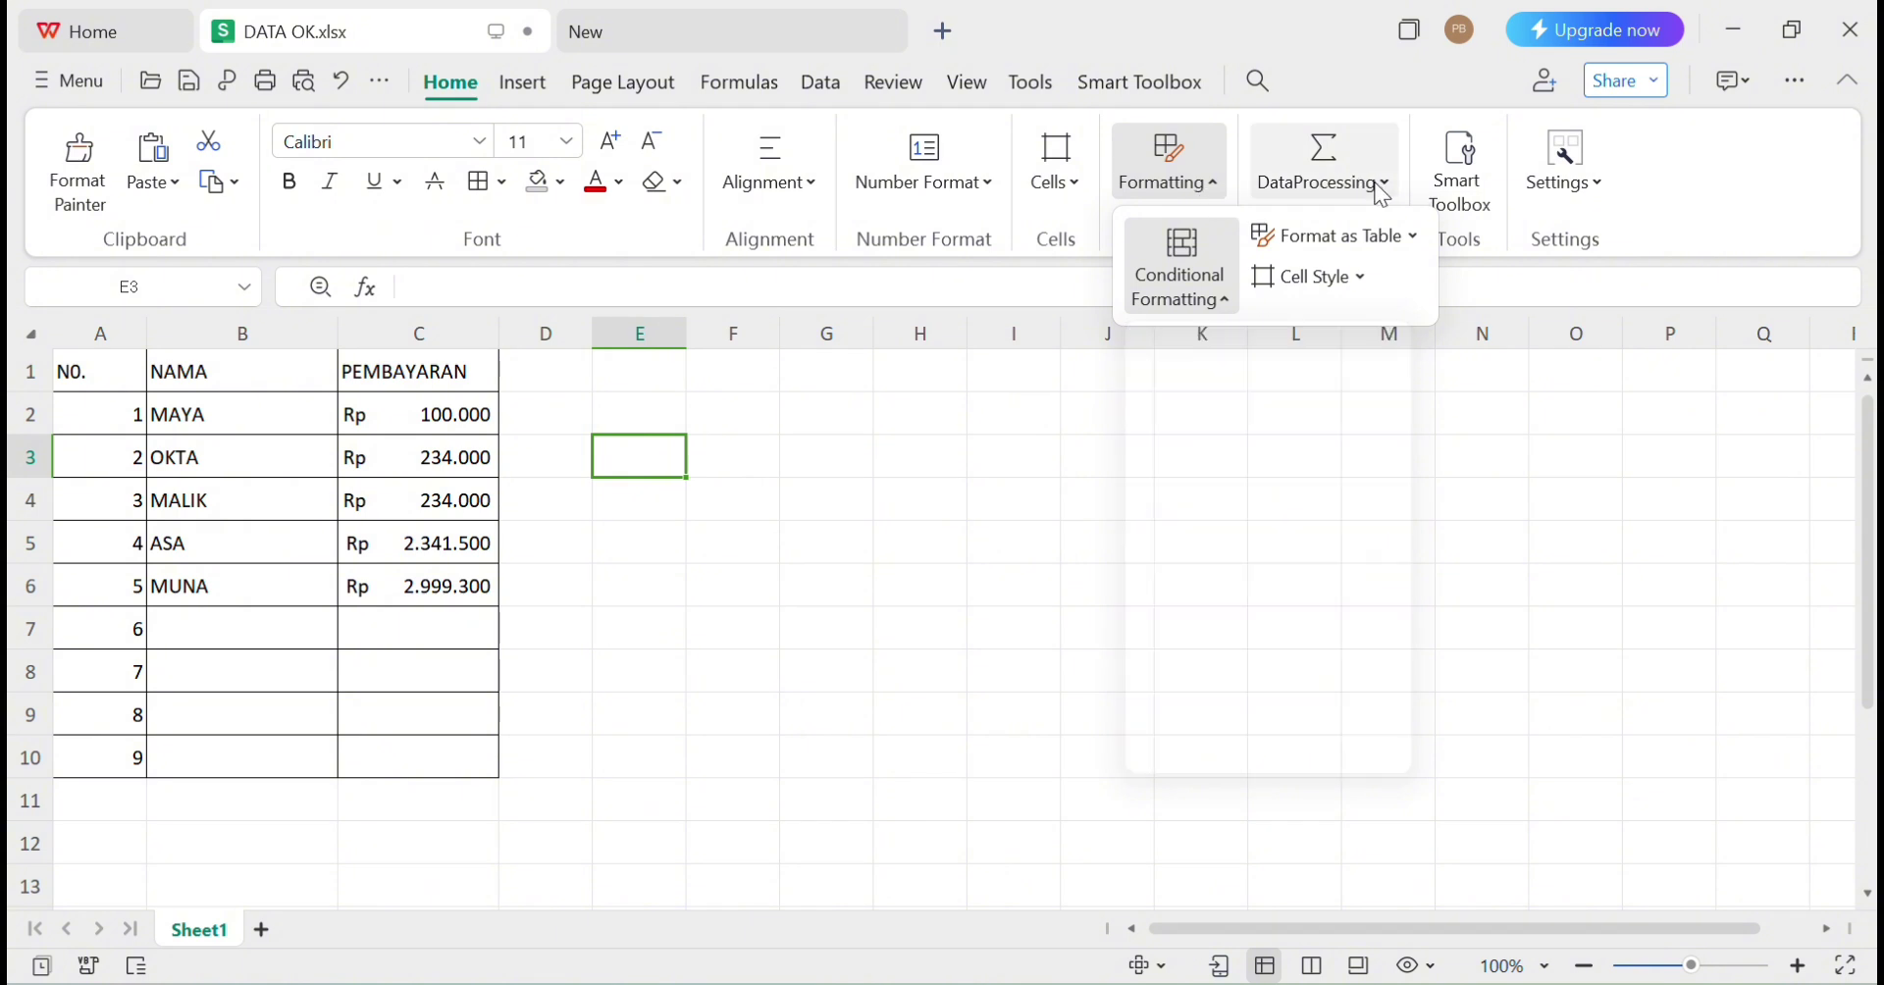
pyautogui.click(1377, 186)
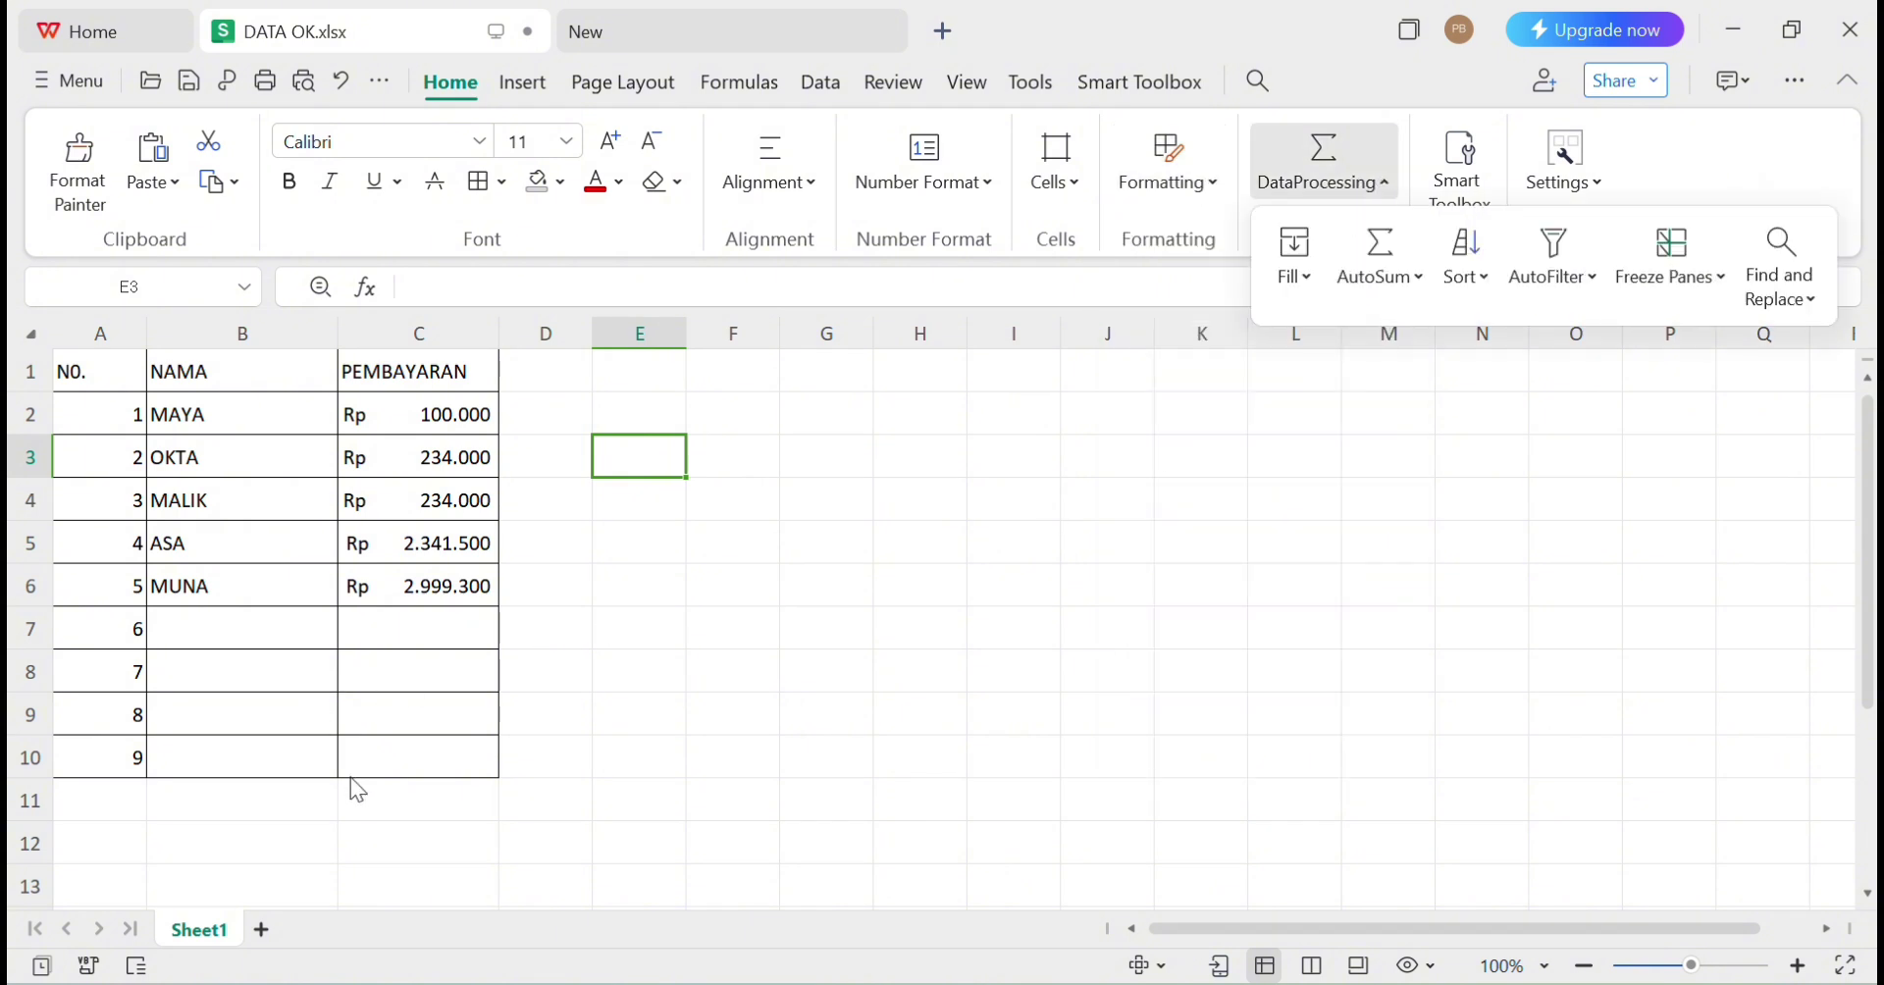
# Merge and center cells A11:B11 directly below the last row of the payment table
pyautogui.click(105, 803)
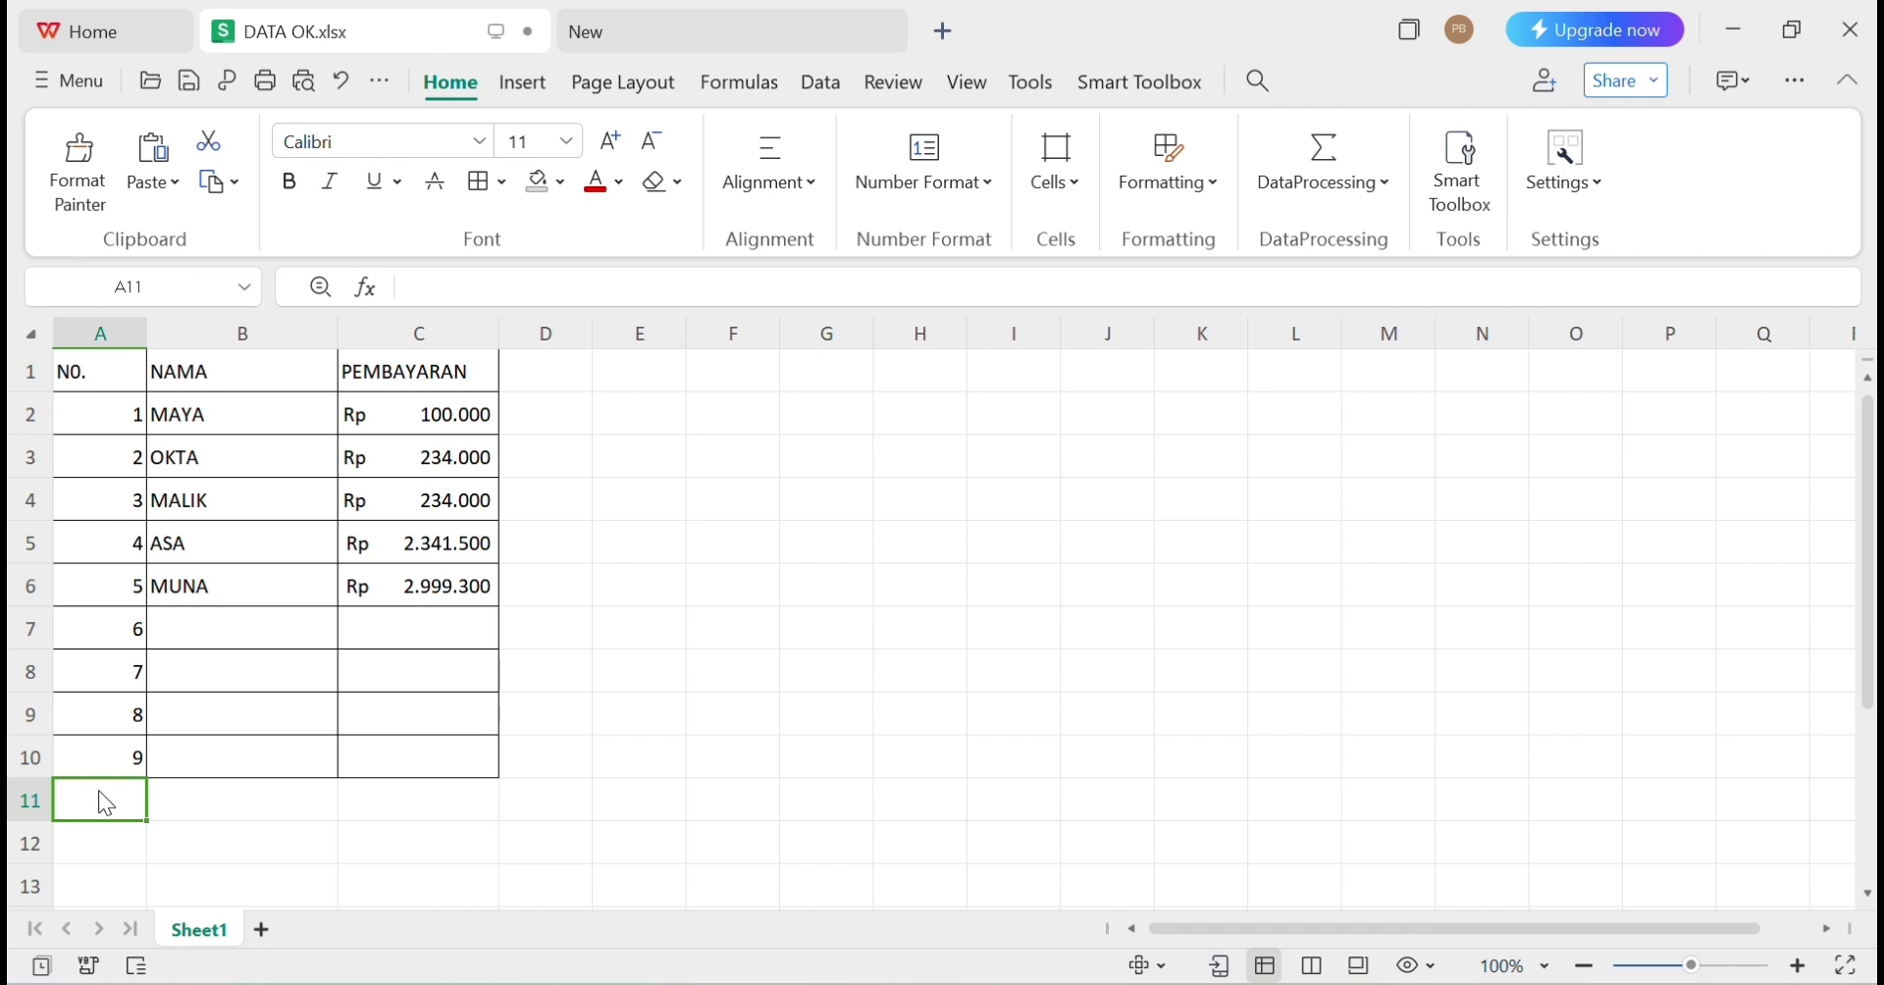
pyautogui.click(799, 192)
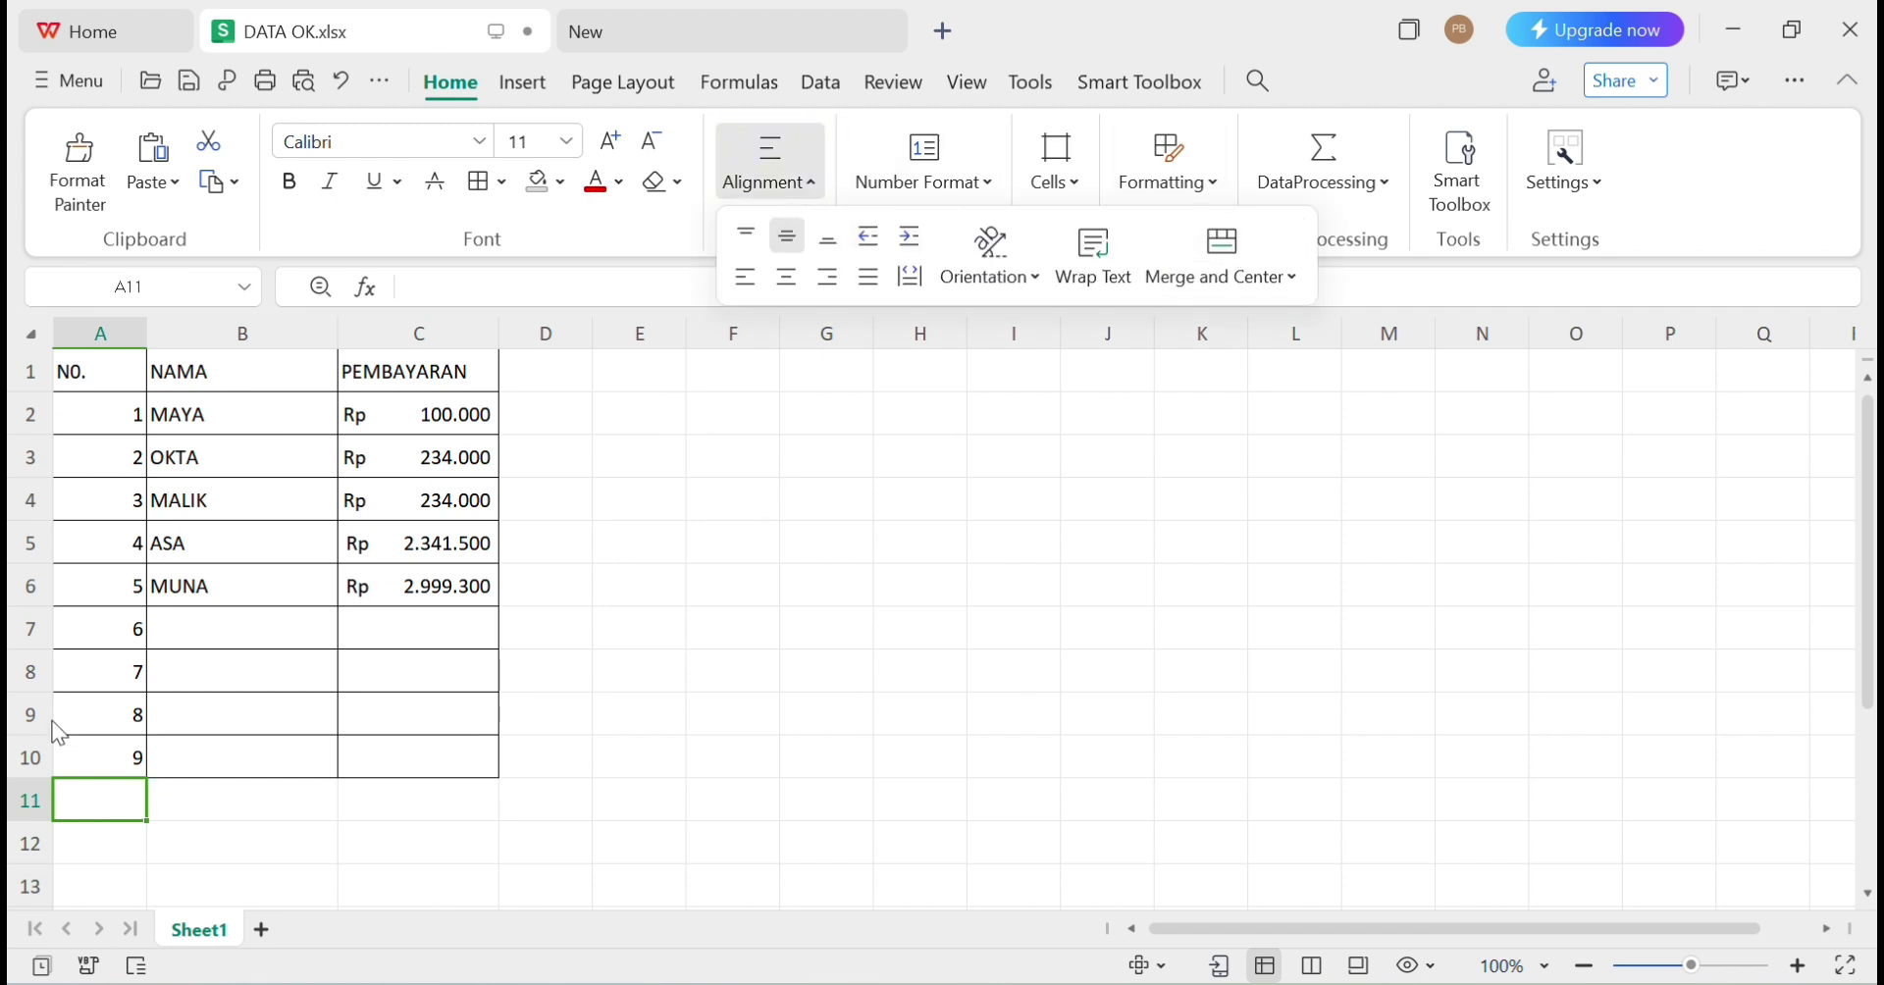
pyautogui.click(75, 804)
pyautogui.moveTo(85, 799); pyautogui.dragTo(258, 797)
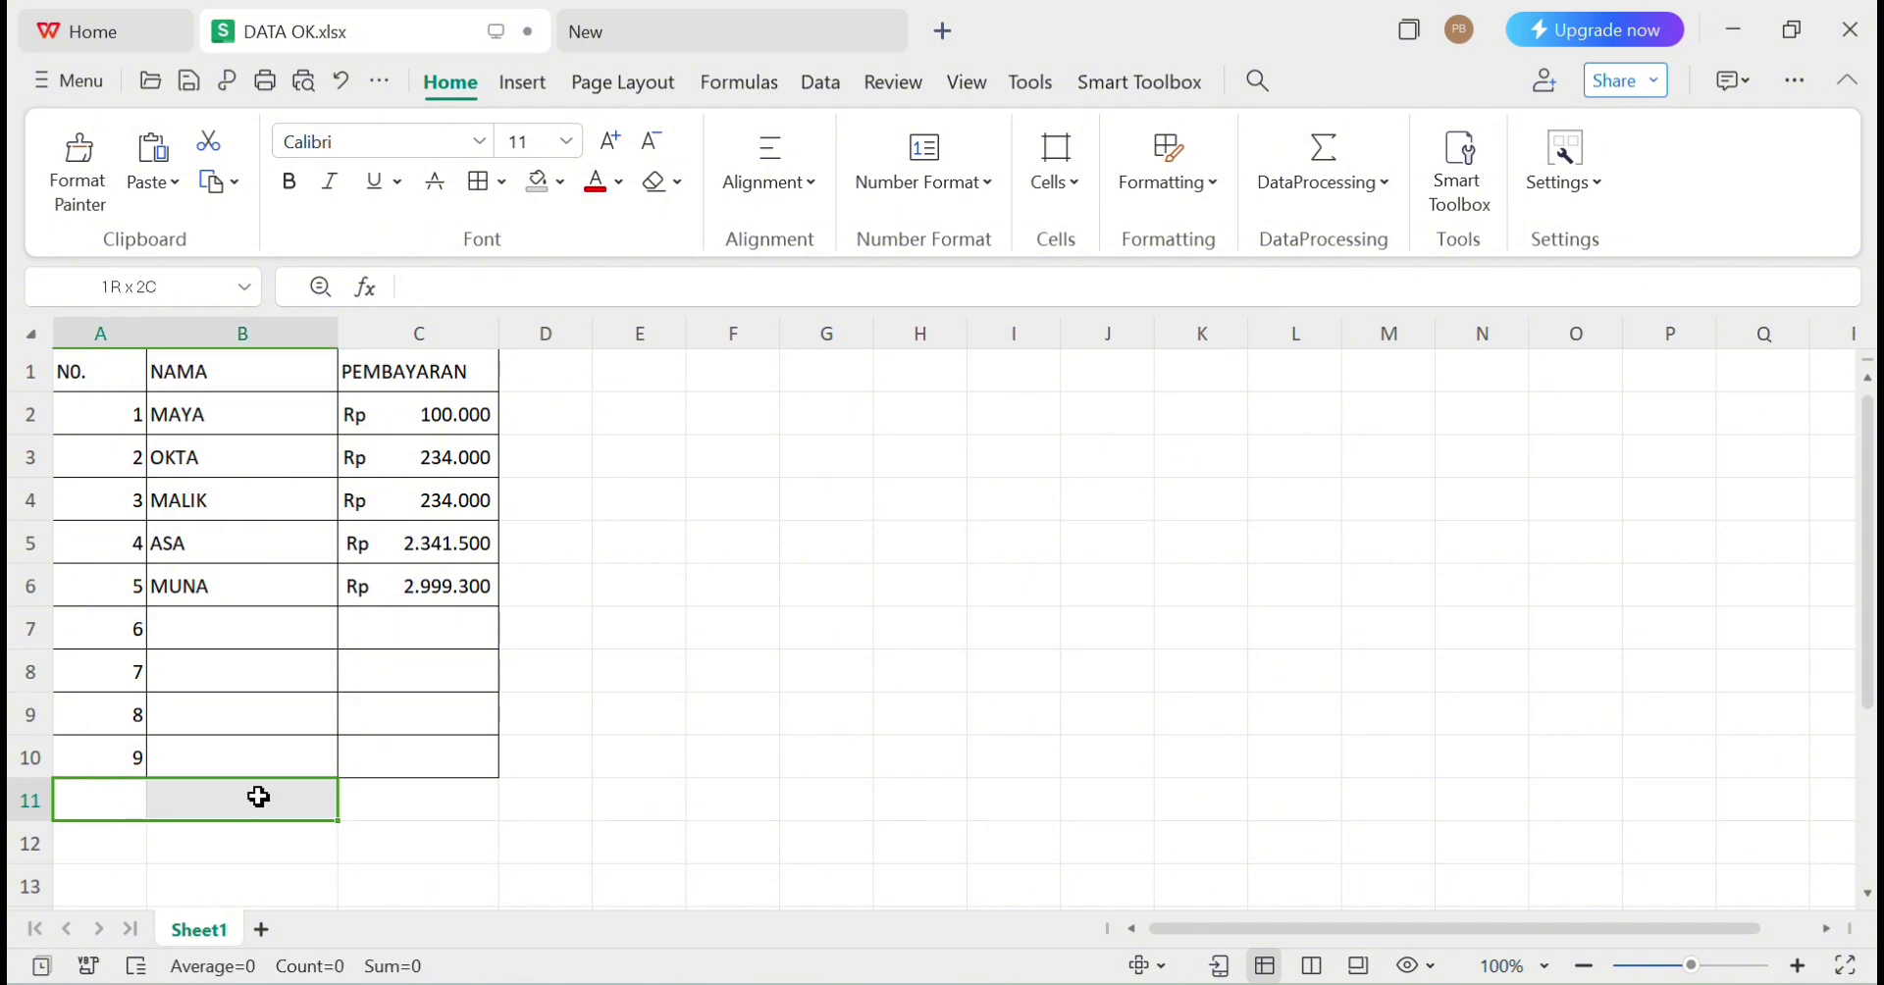
pyautogui.click(888, 194)
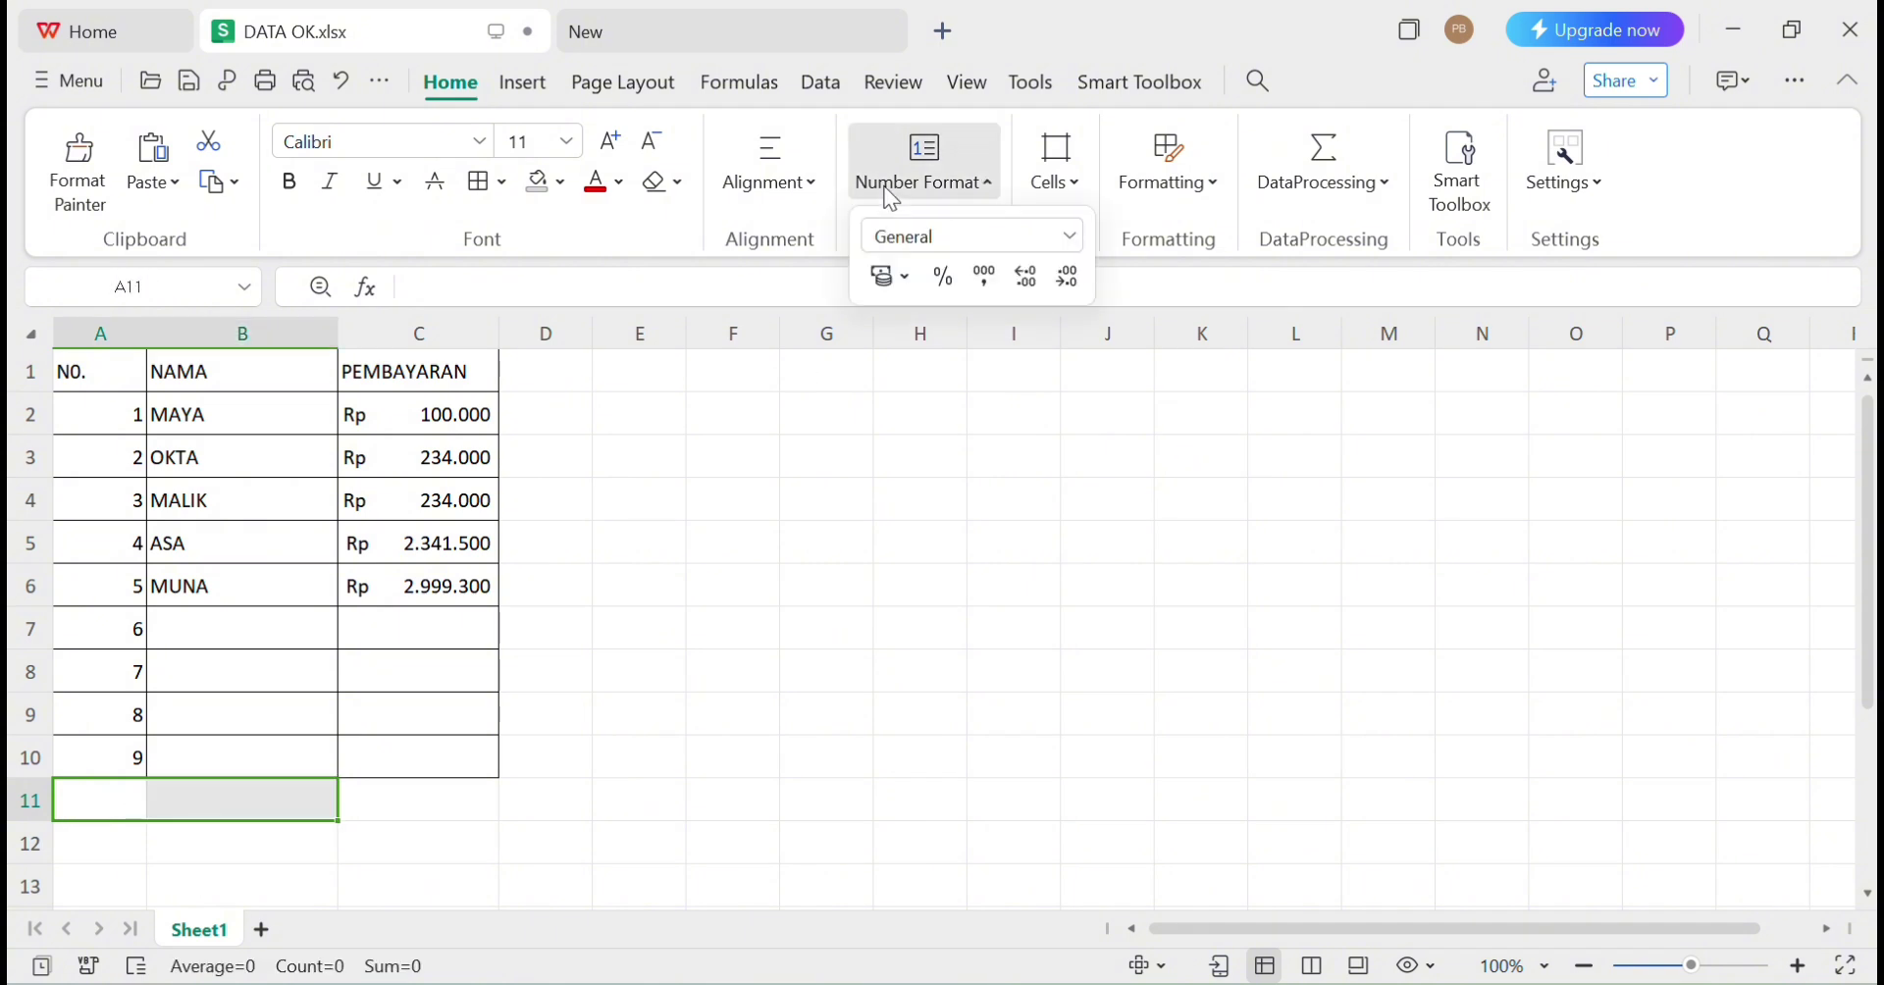
pyautogui.click(817, 187)
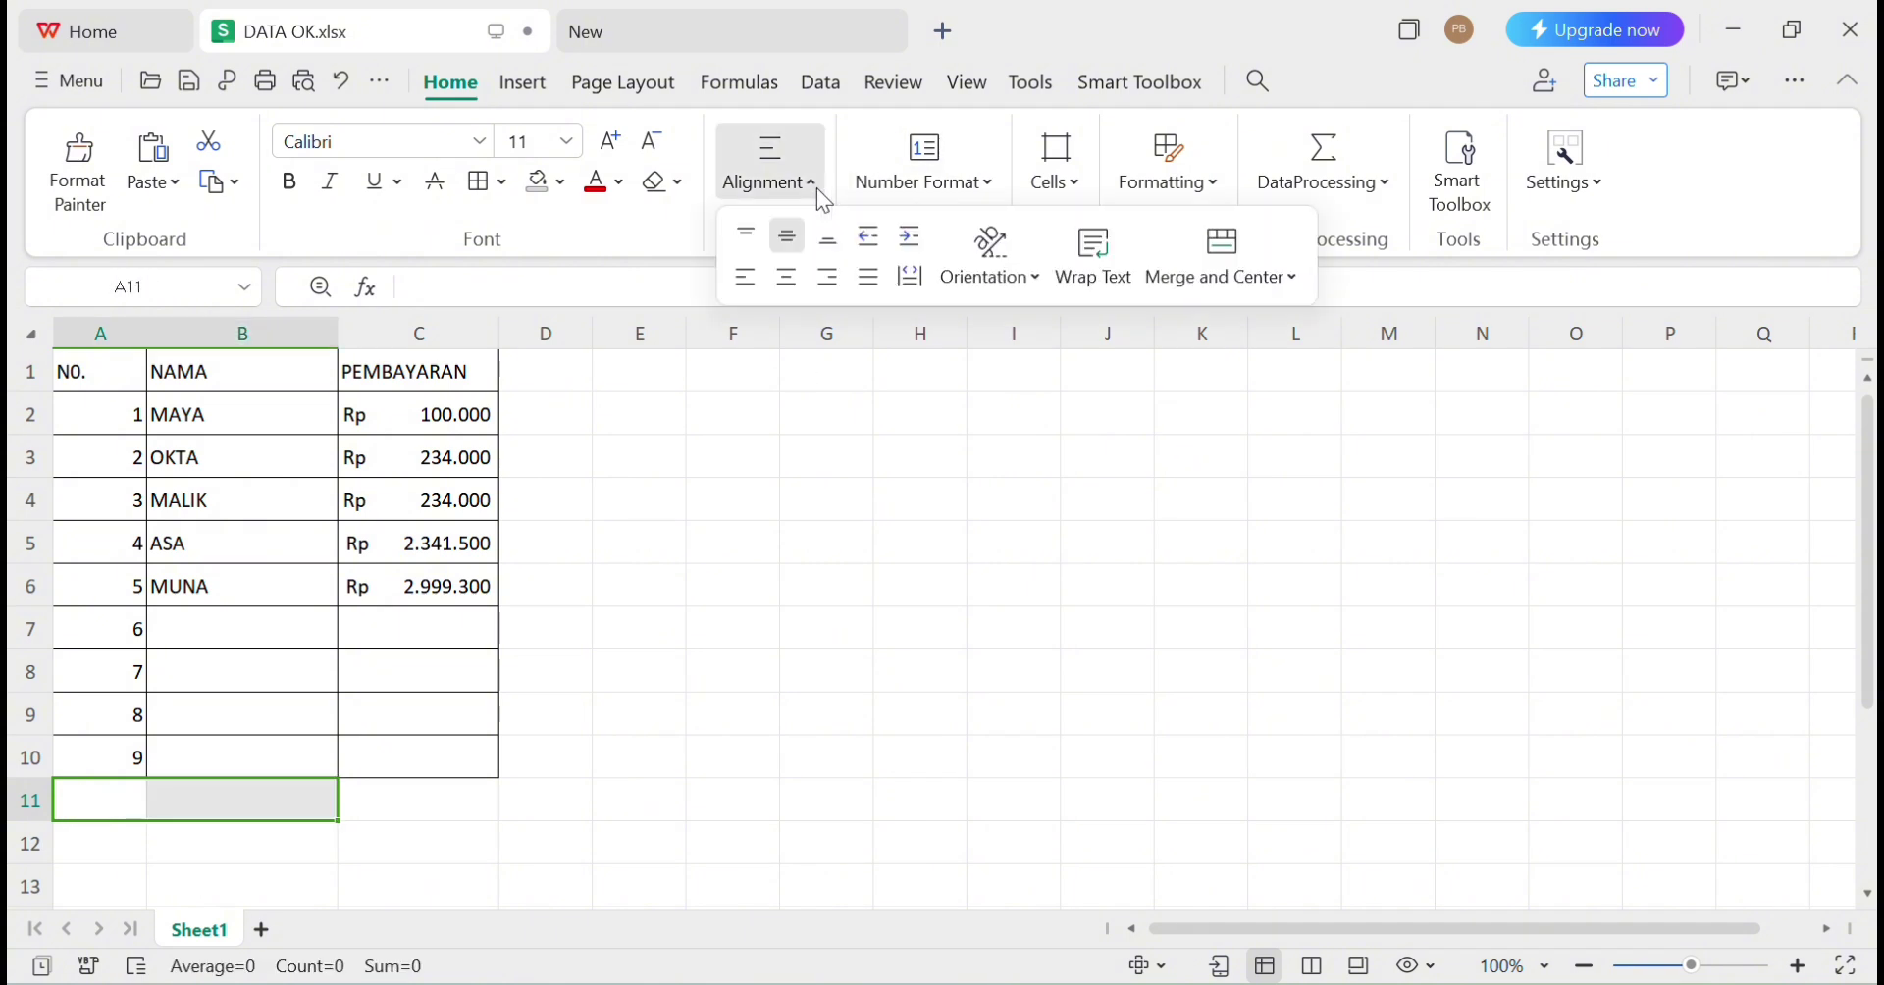
pyautogui.click(1215, 271)
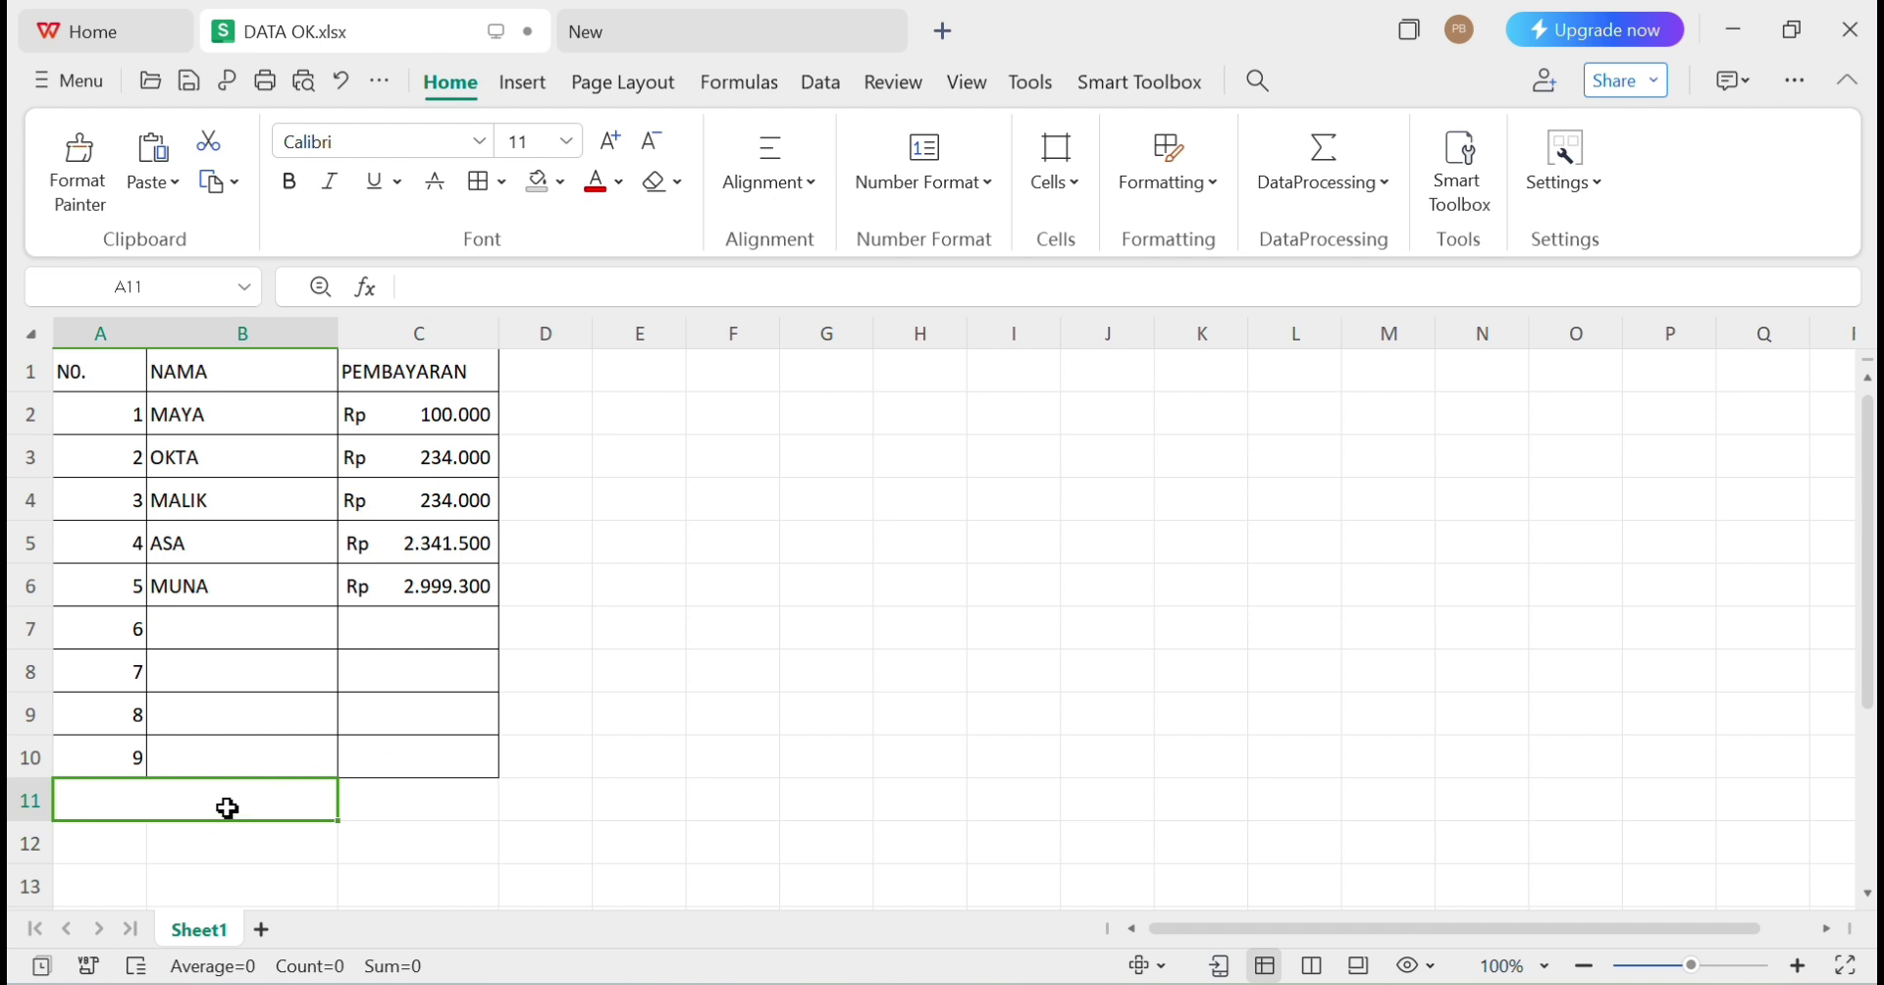
# Label the merged cell in row 11 TOTAL and add borders to A11:C11
pyautogui.write('TOTAL')
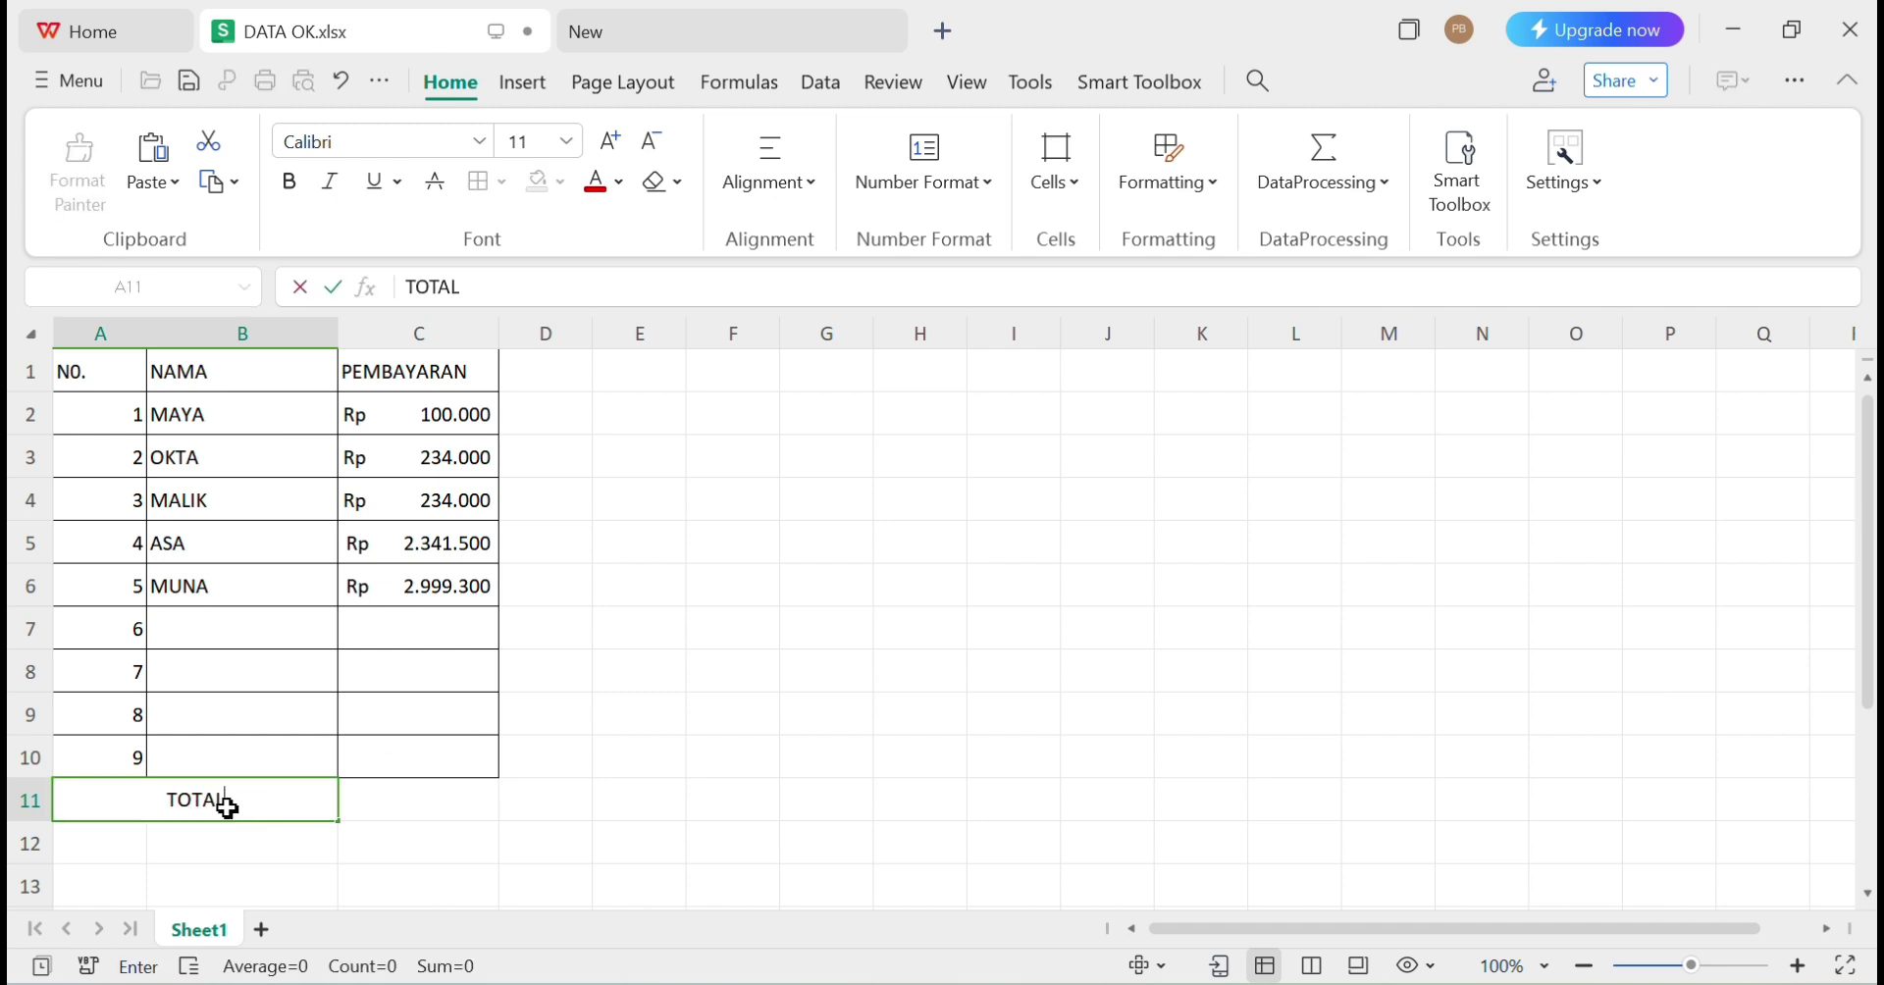
pyautogui.click(421, 833)
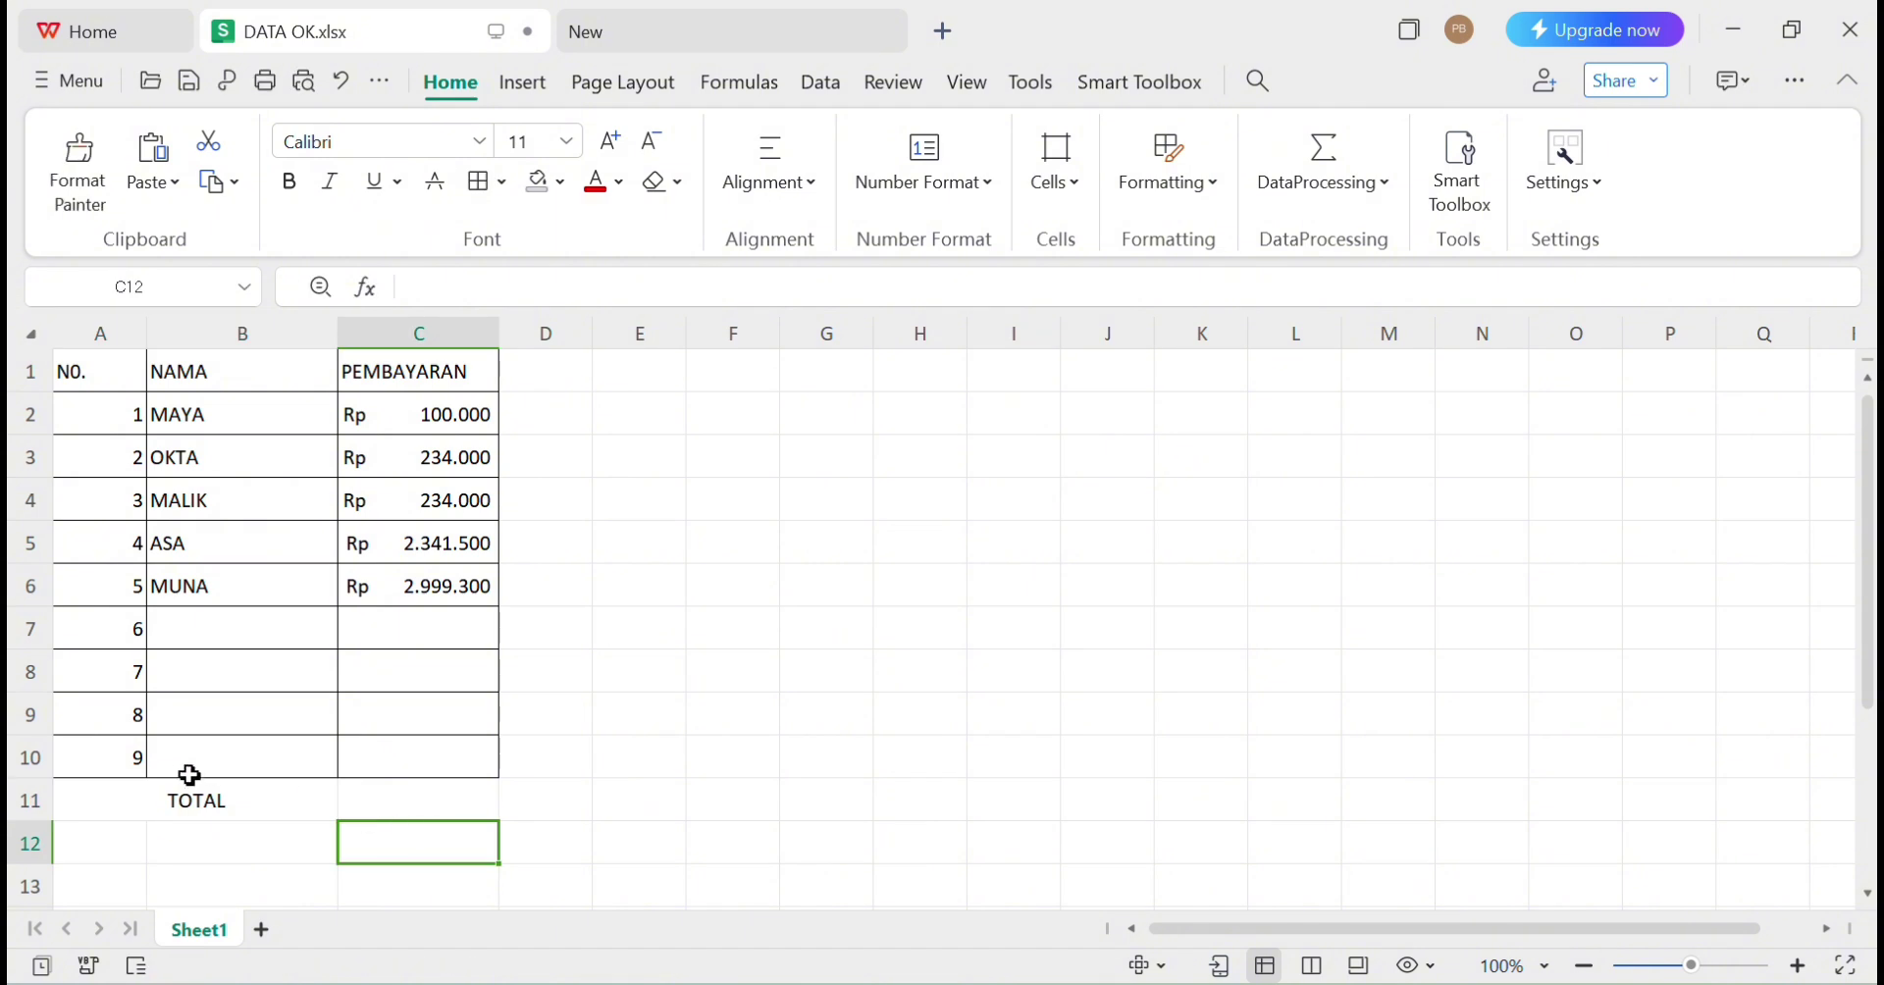
pyautogui.click(118, 802)
pyautogui.moveTo(118, 802); pyautogui.dragTo(350, 803)
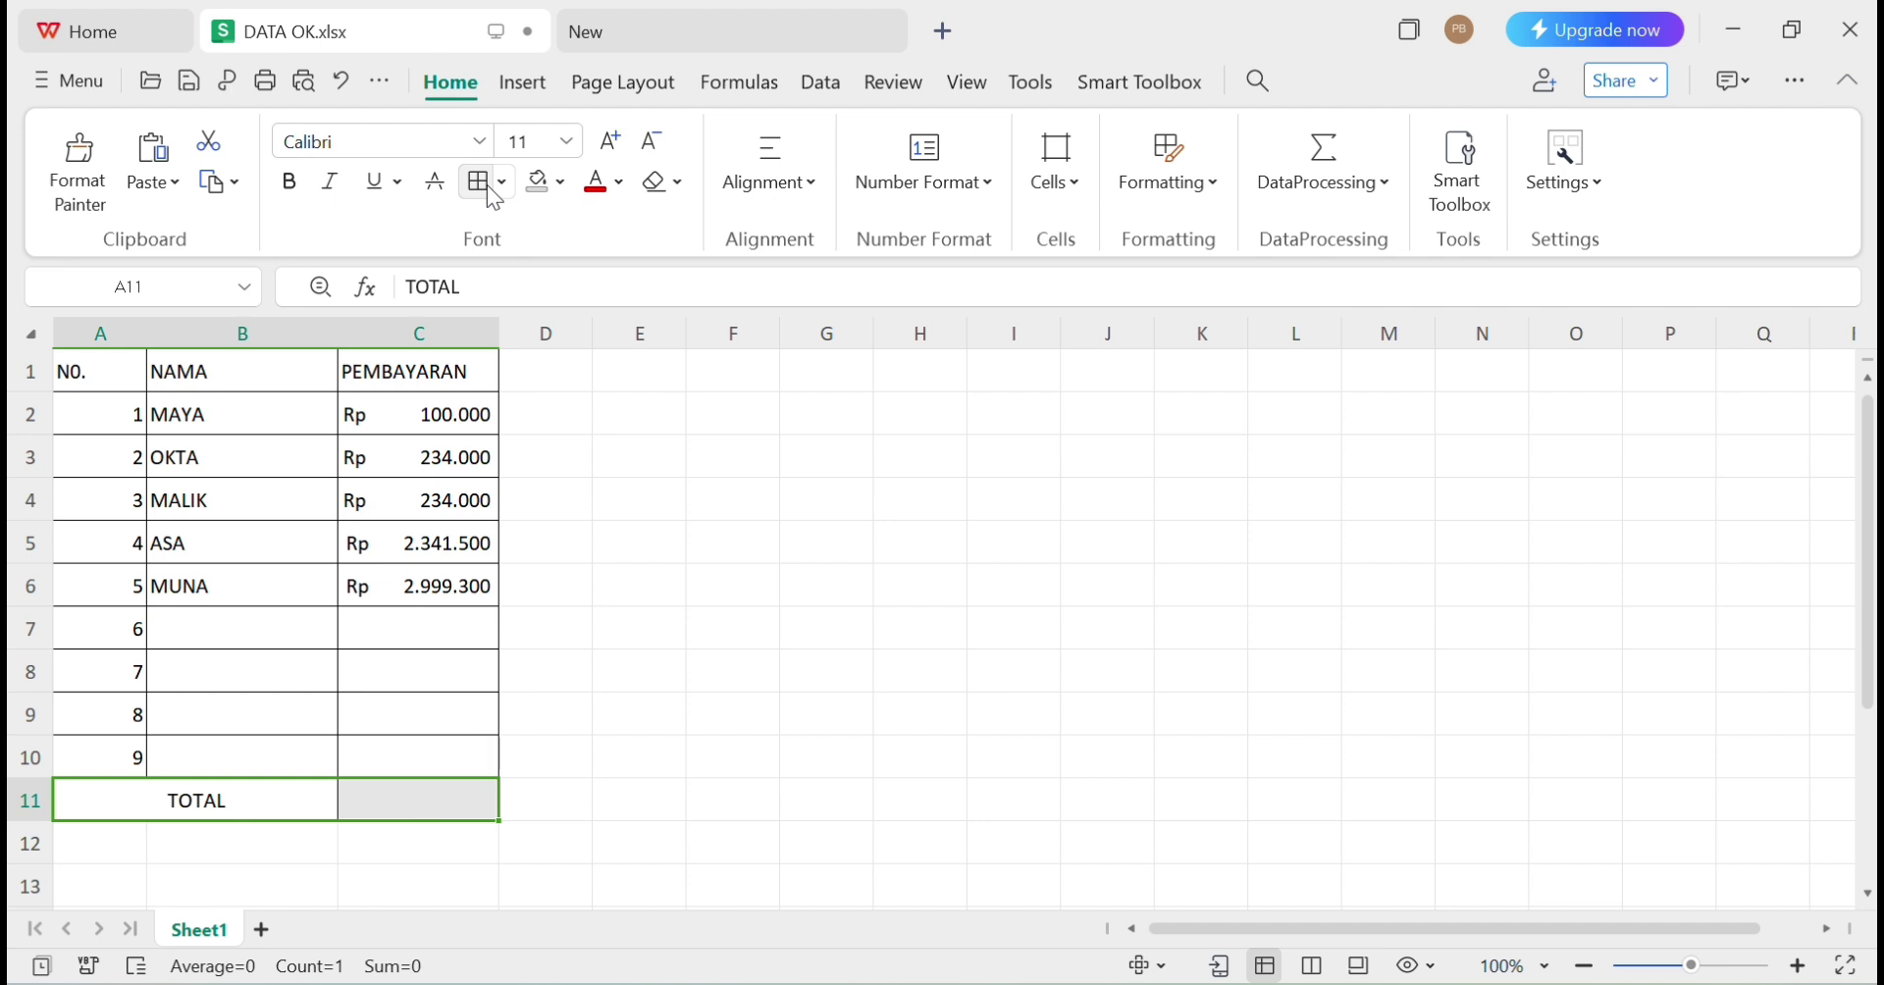
pyautogui.click(788, 456)
# Insert an AutoSum Sum of the payments C2:C10 in cell C11
pyautogui.click(413, 815)
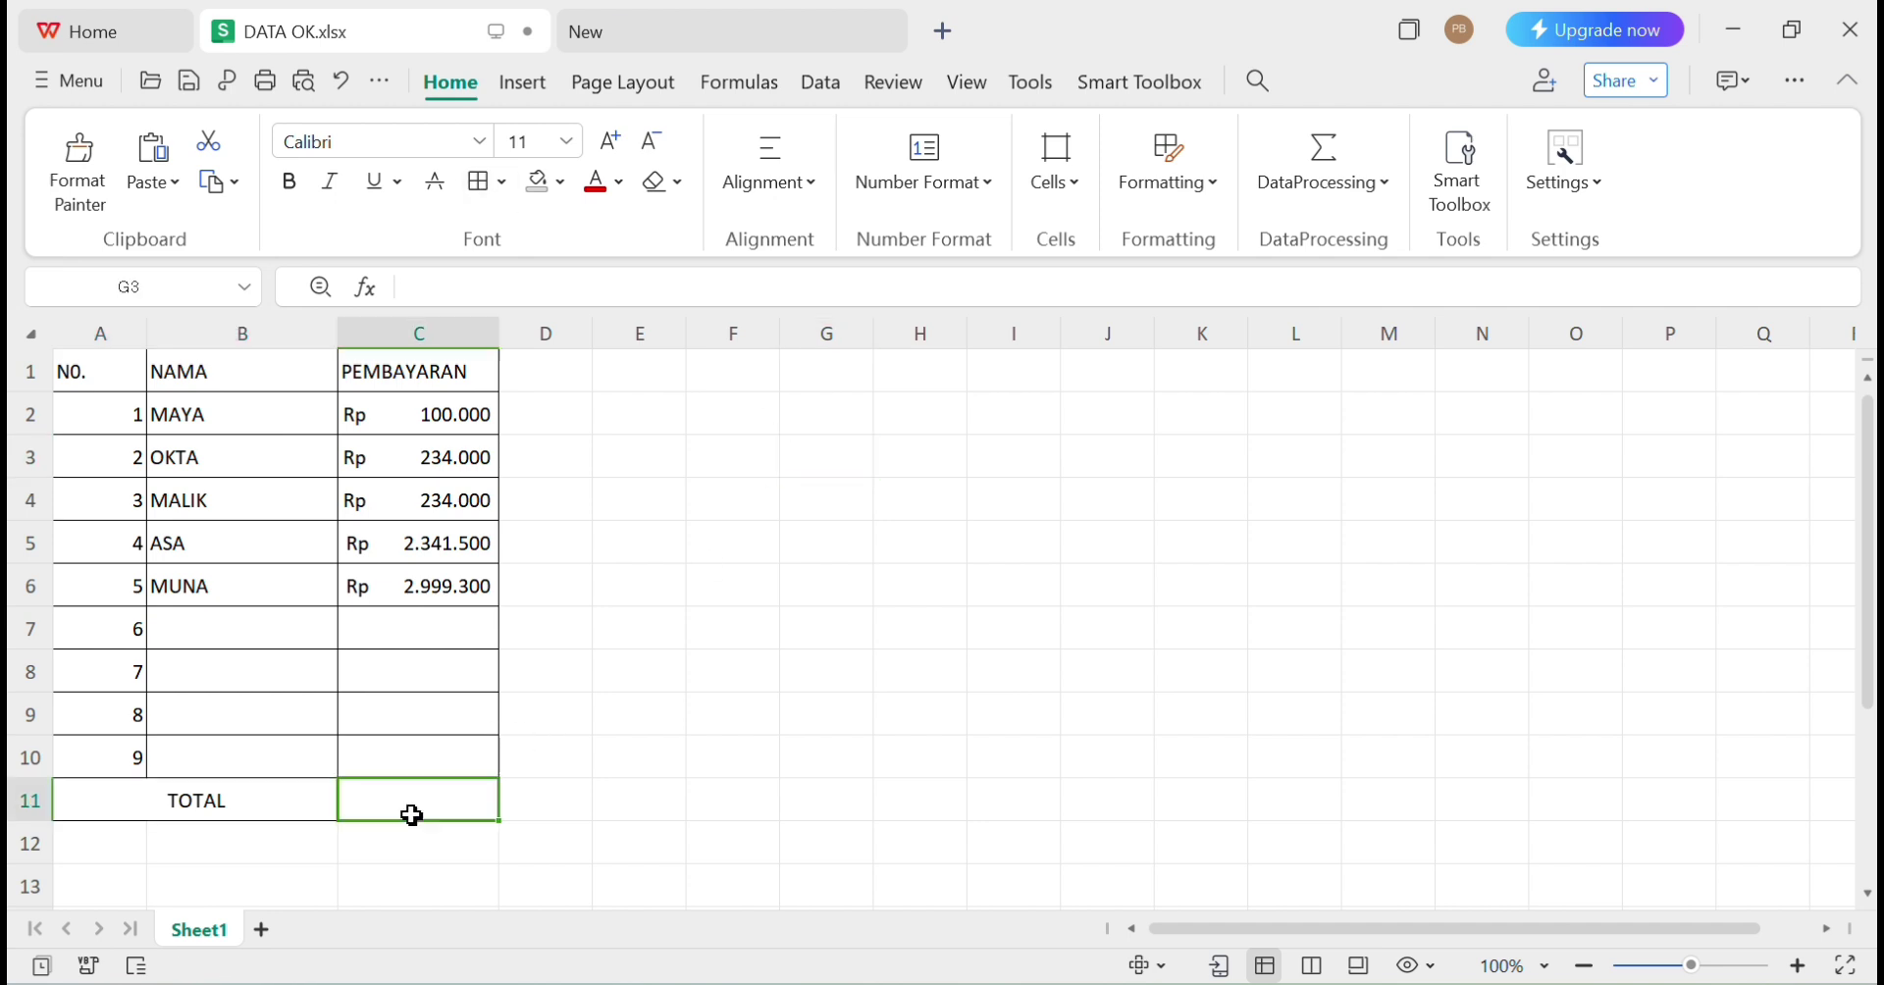
pyautogui.click(1378, 191)
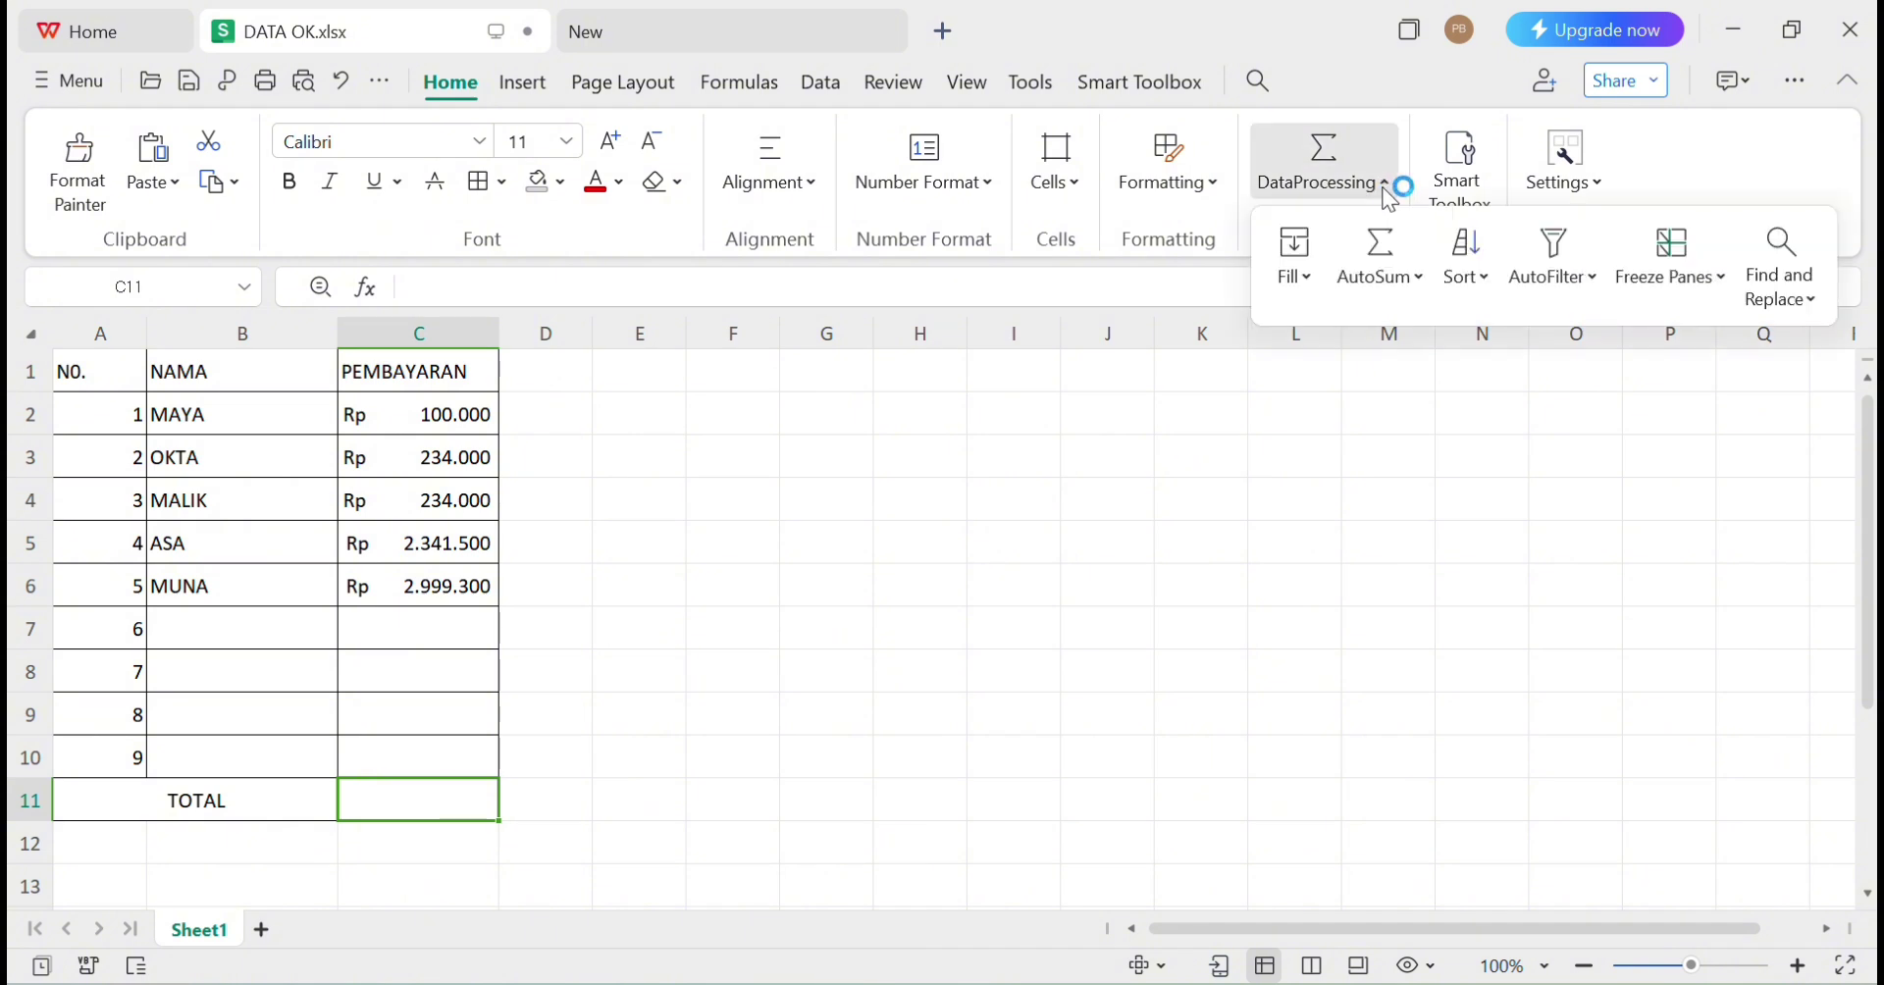
pyautogui.click(1418, 282)
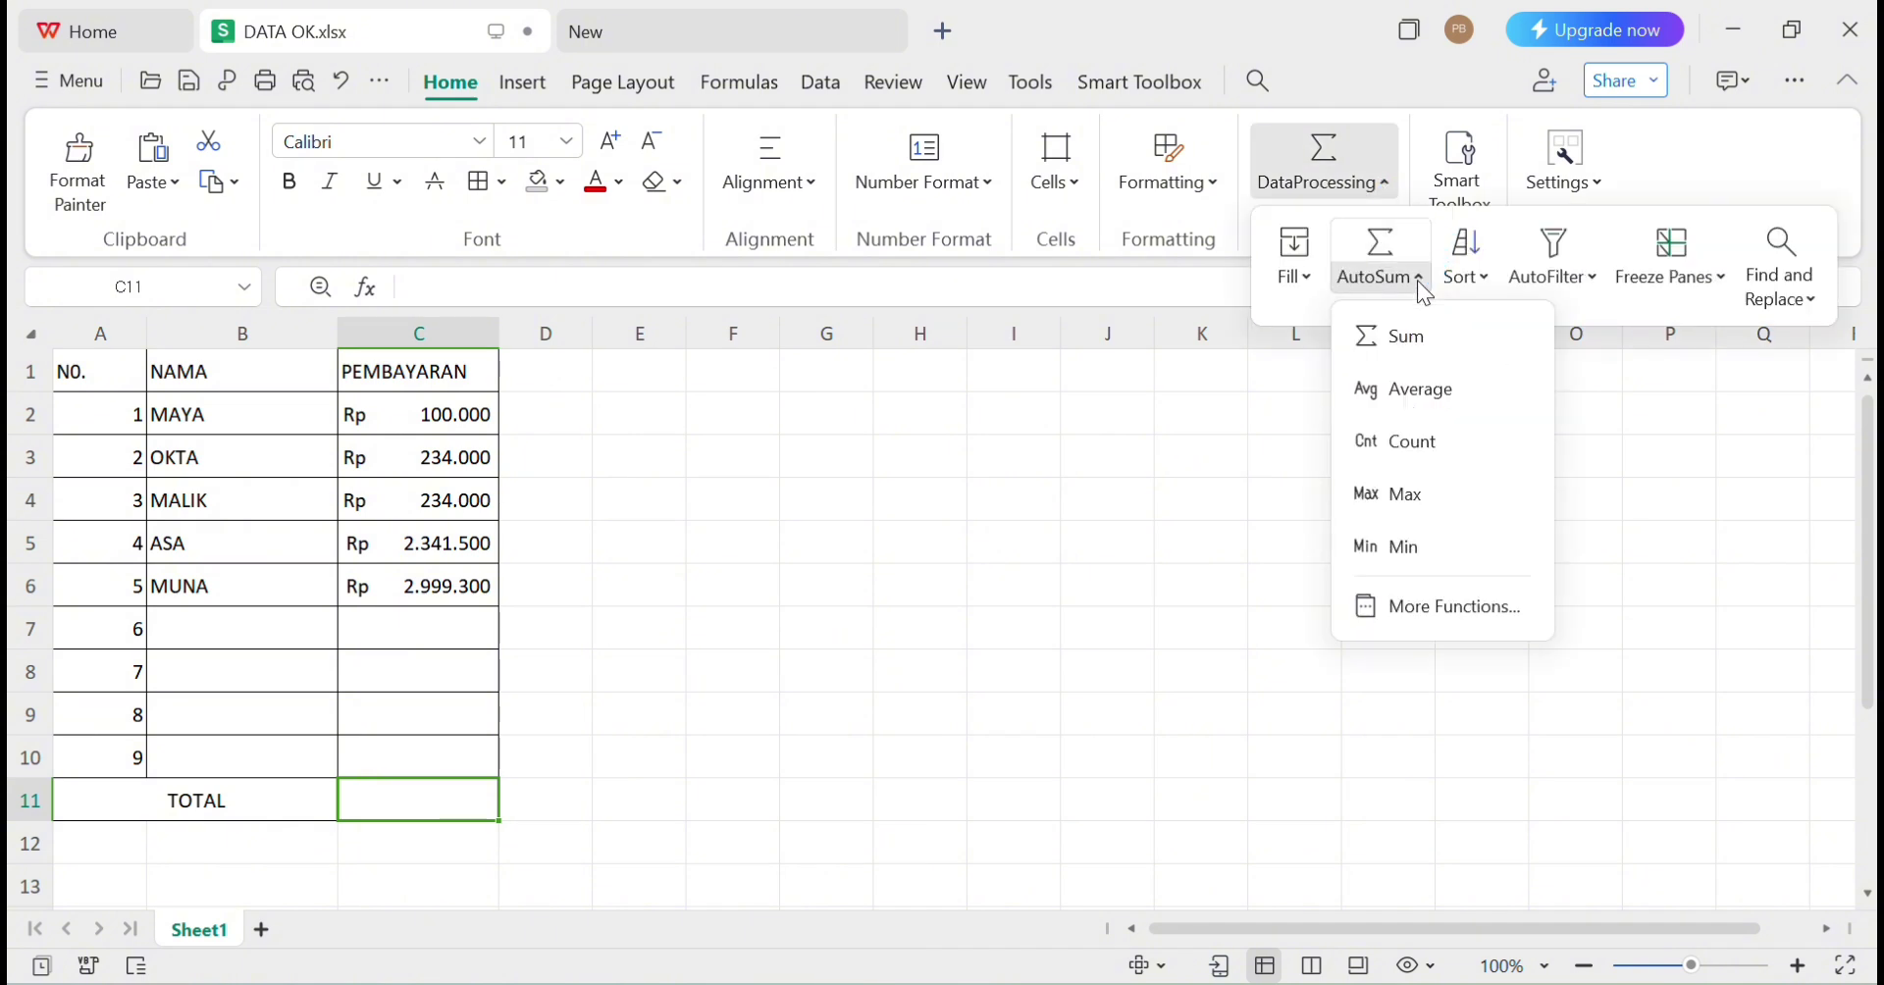
pyautogui.click(1414, 339)
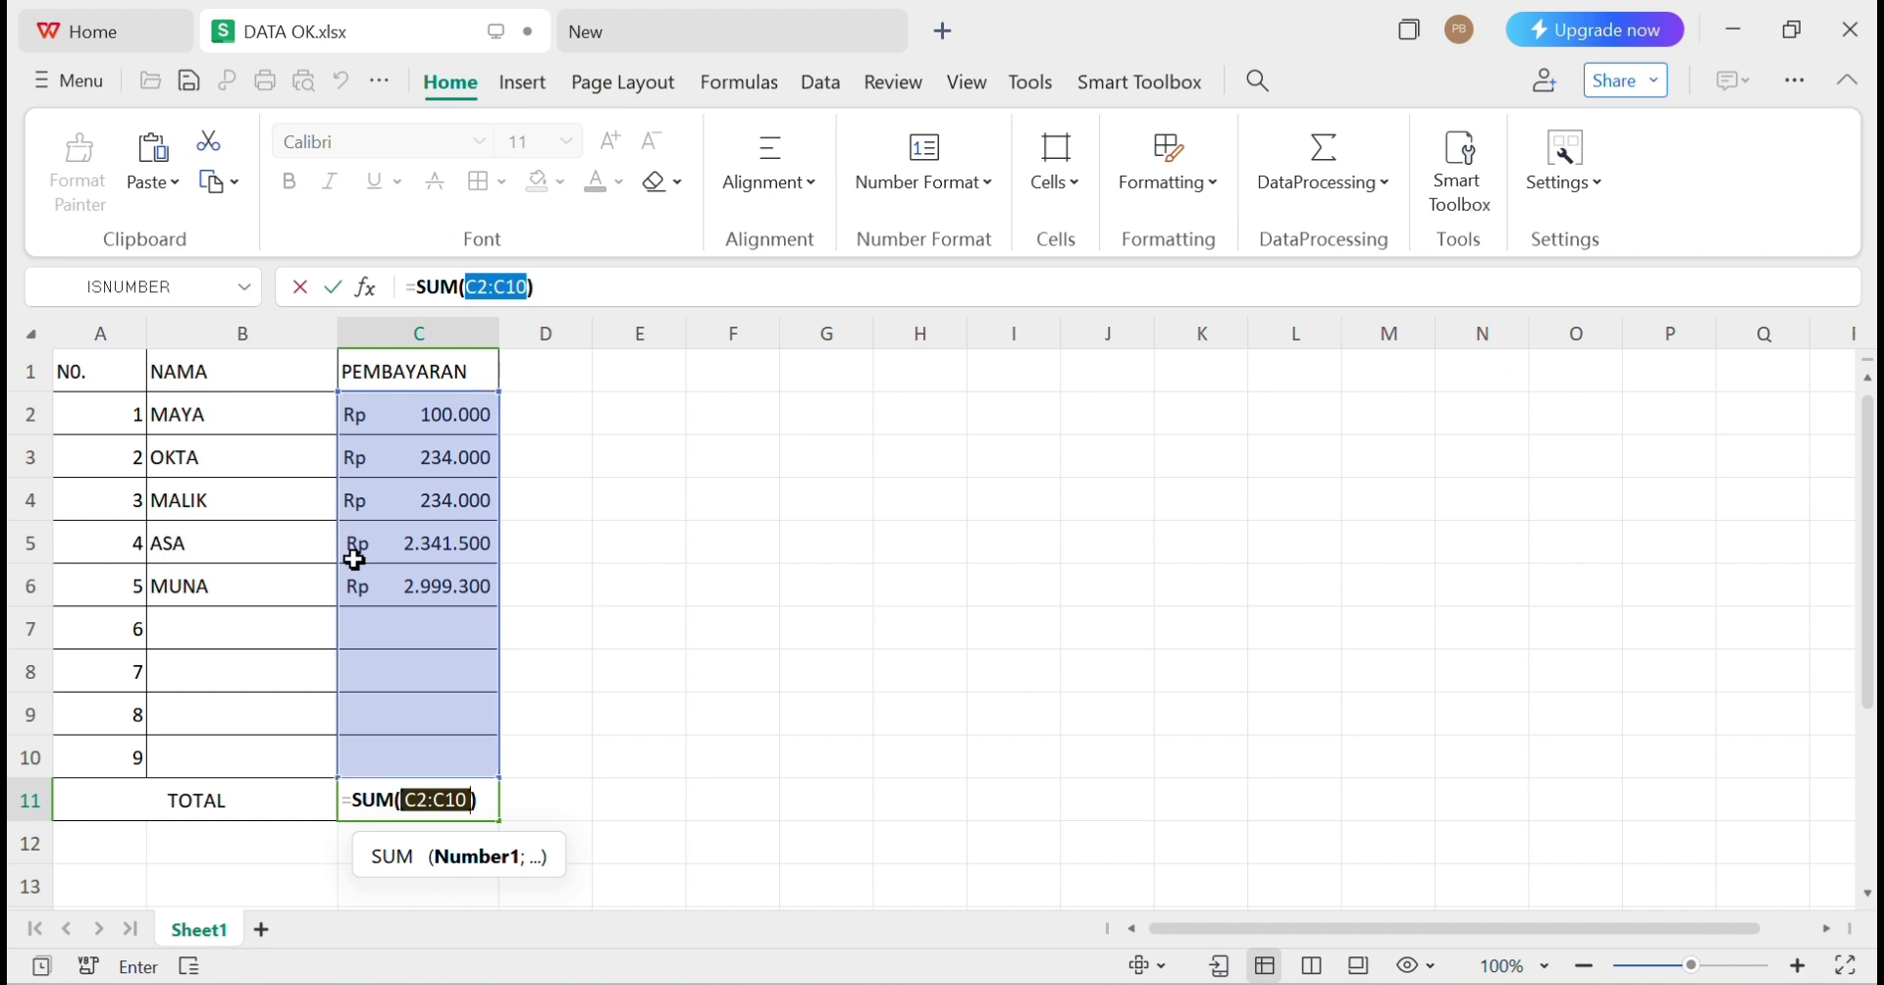
pyautogui.press('Return')
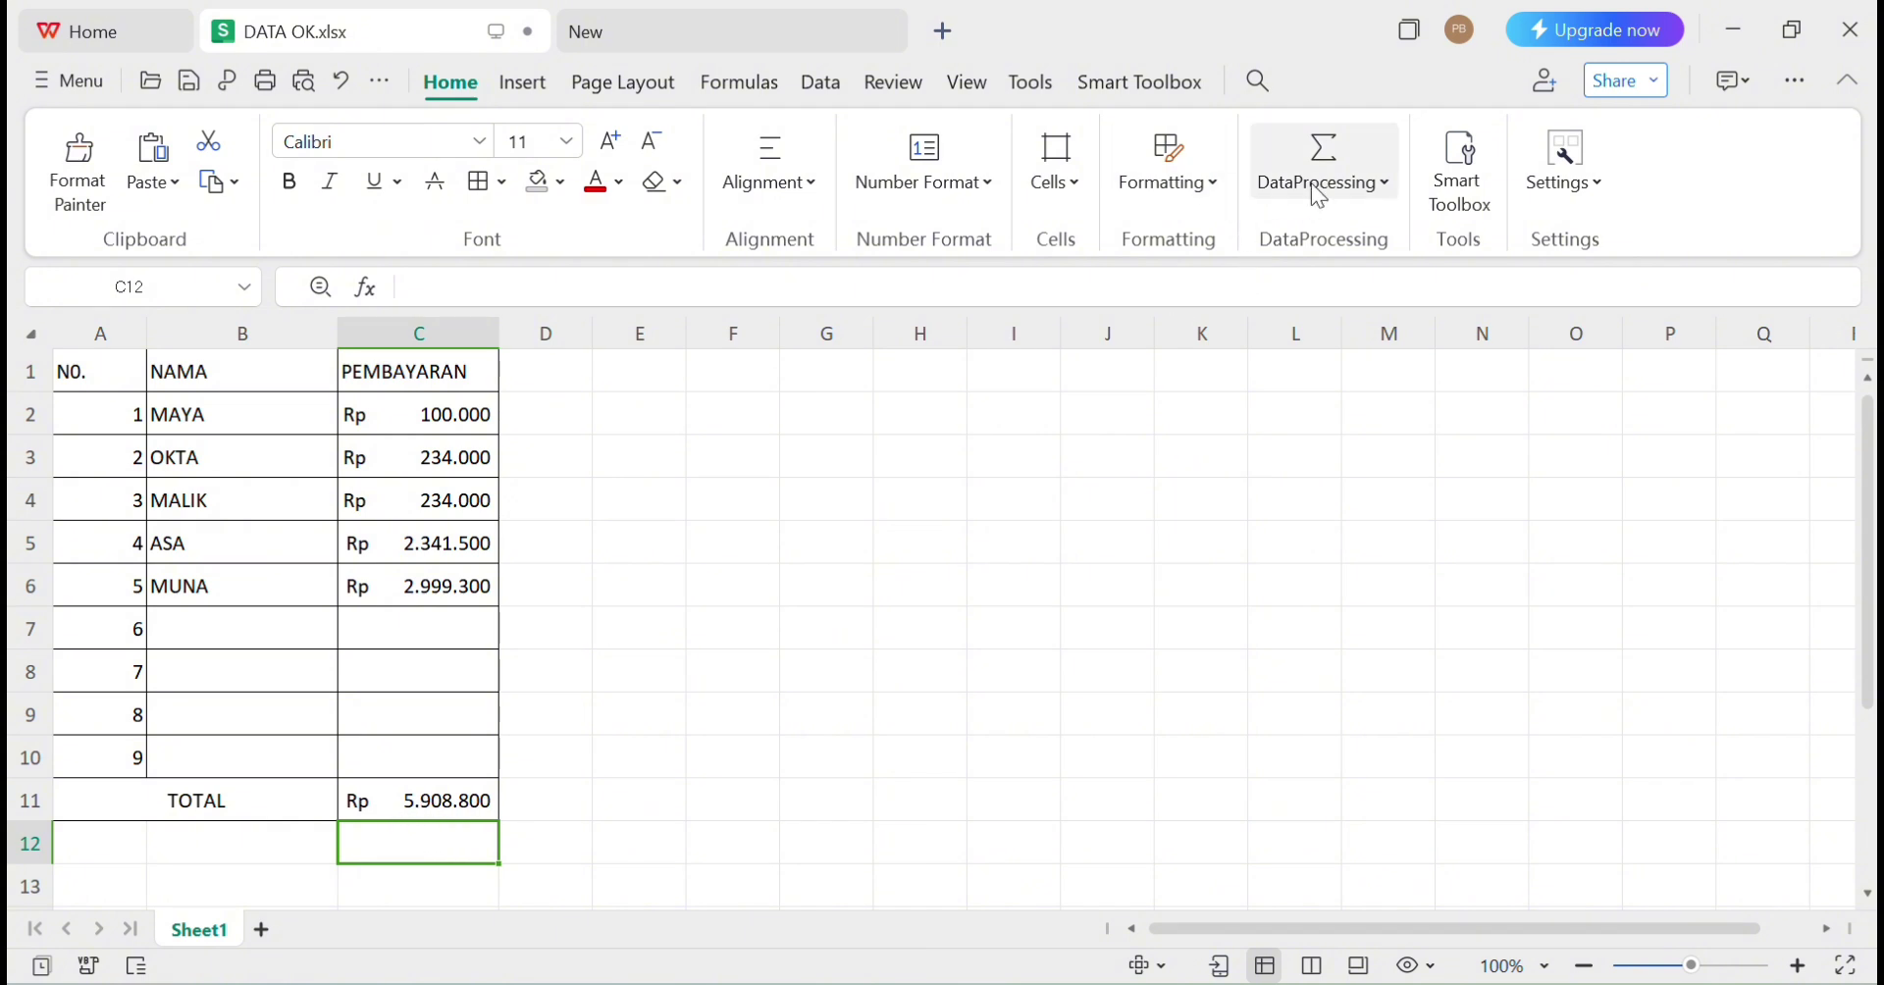
# Insert an AutoSum Average in cell C12 and adjust its range to the payments C2:C10
pyautogui.click(1382, 184)
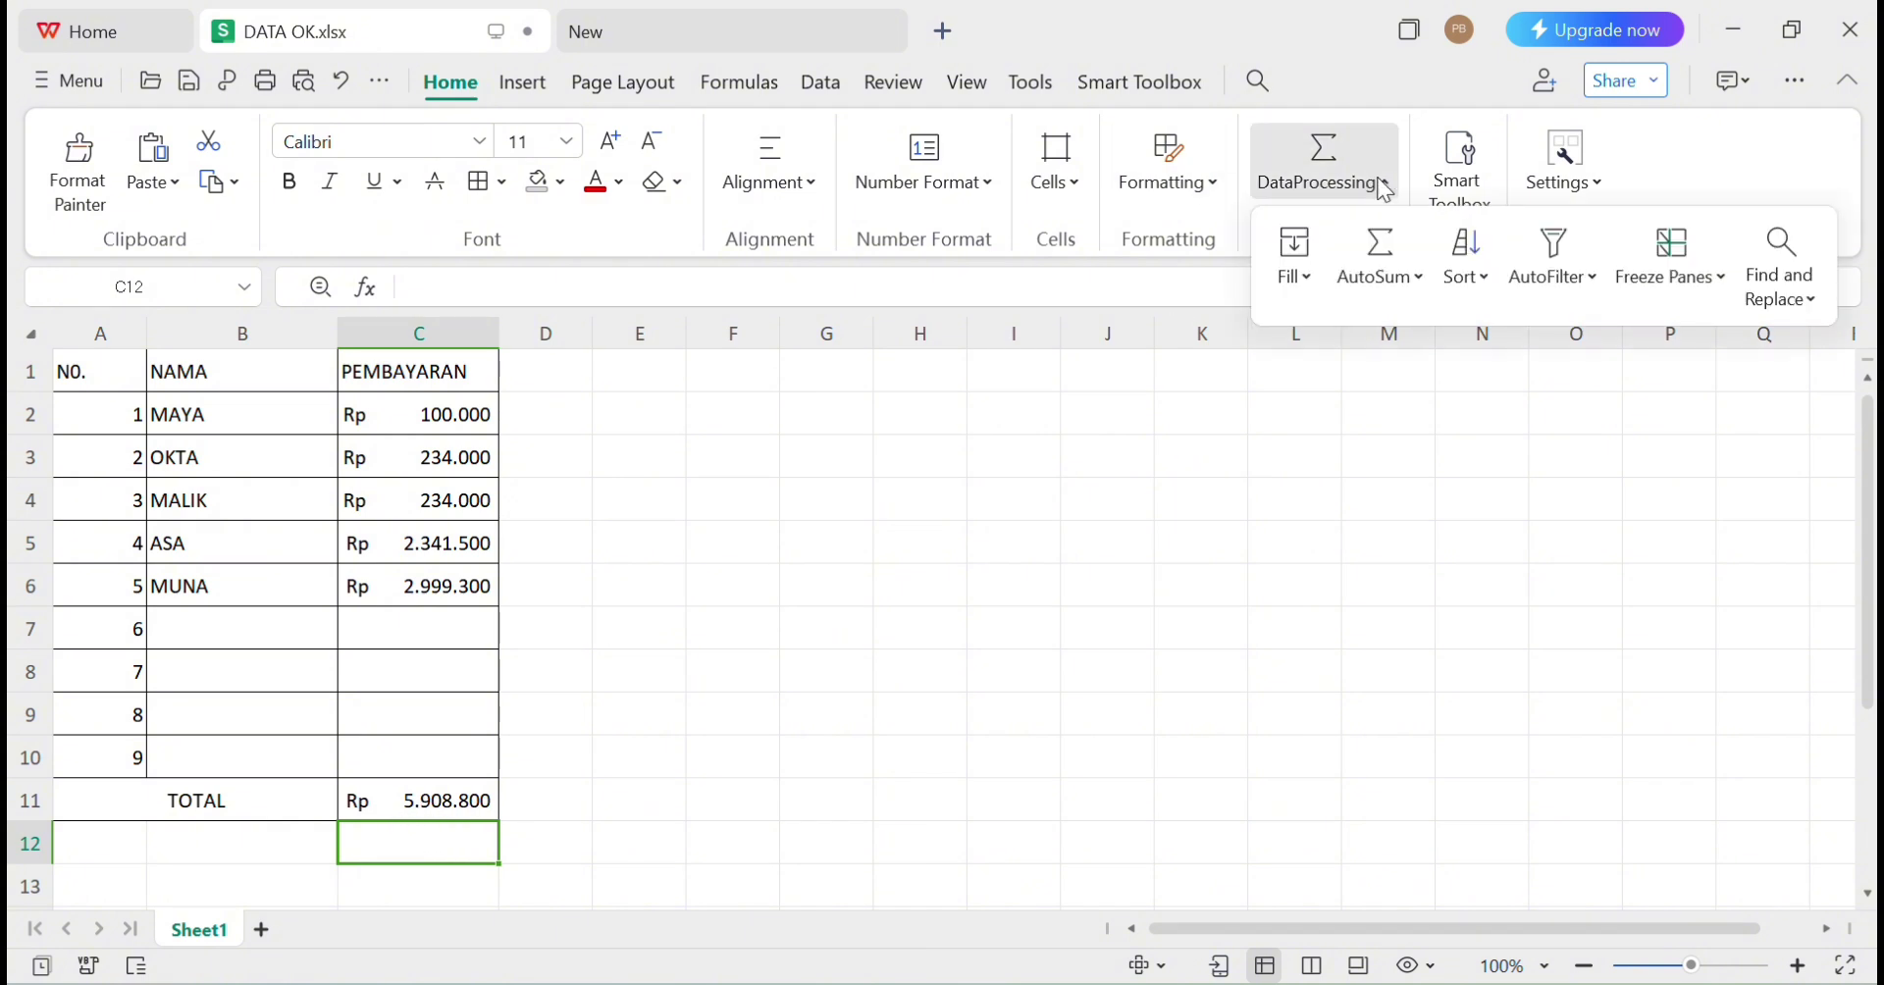
pyautogui.click(1413, 280)
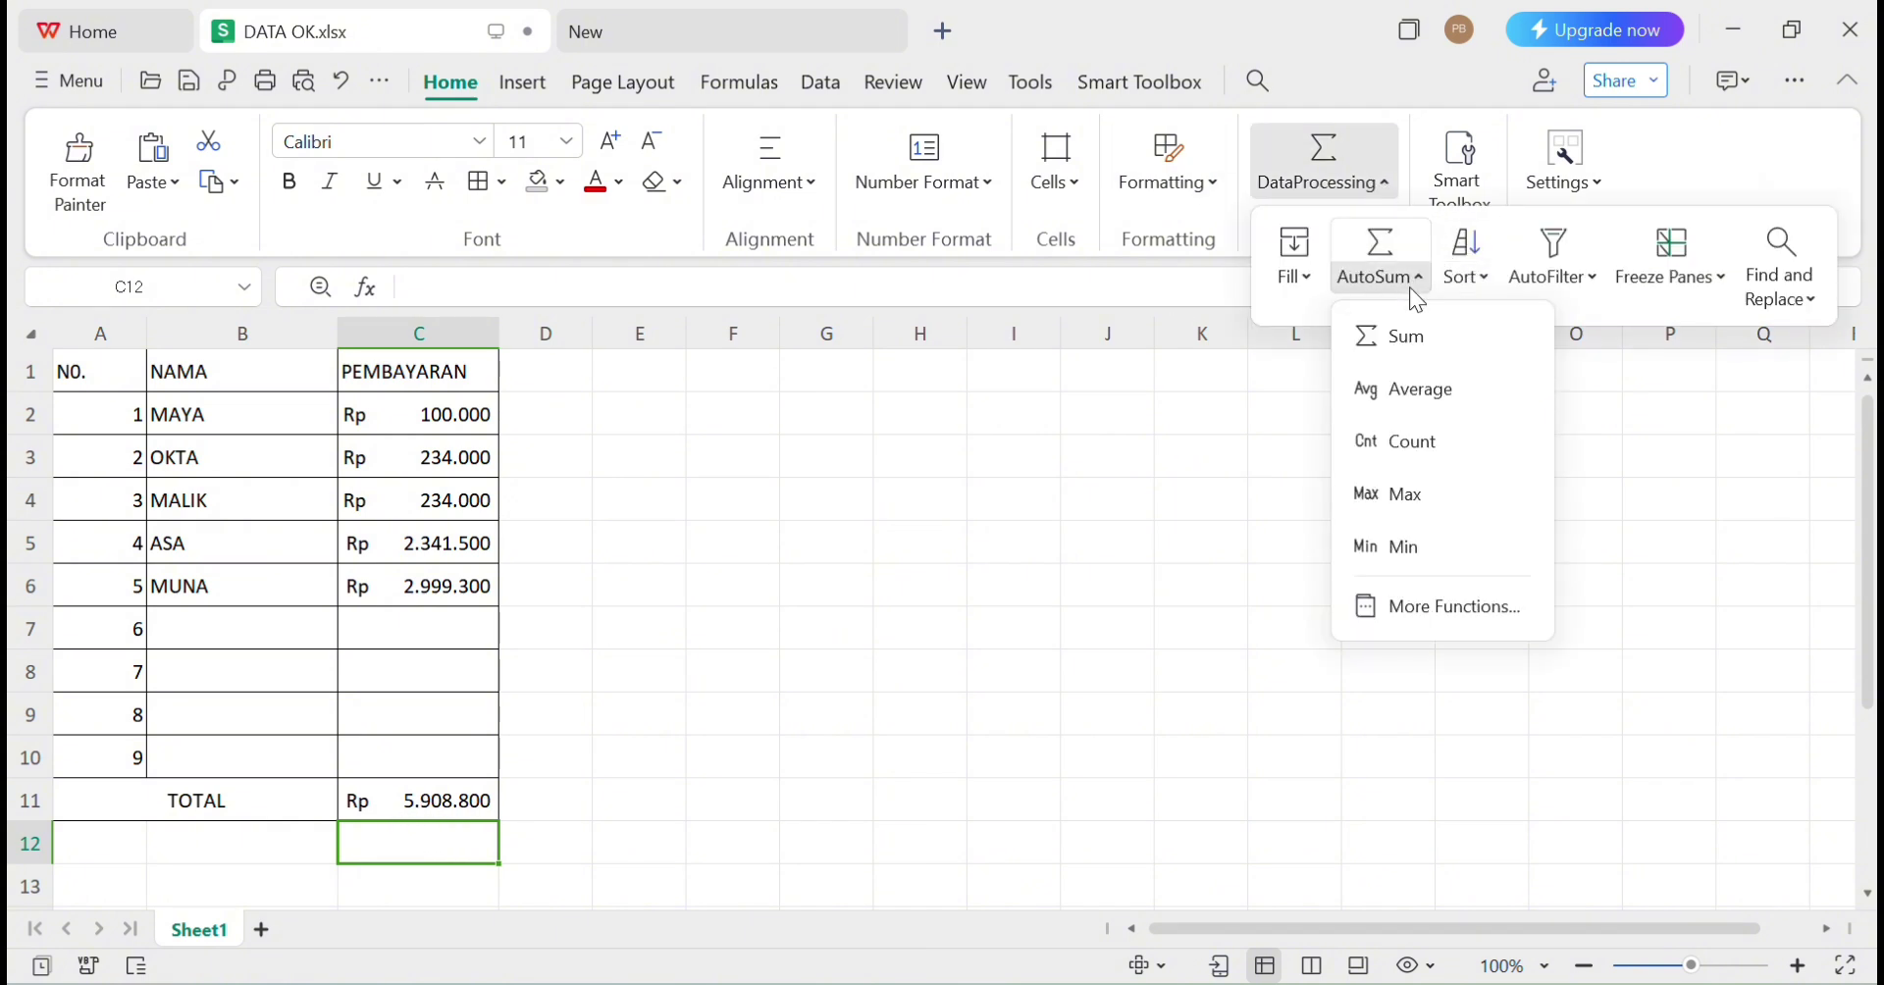
pyautogui.click(1443, 392)
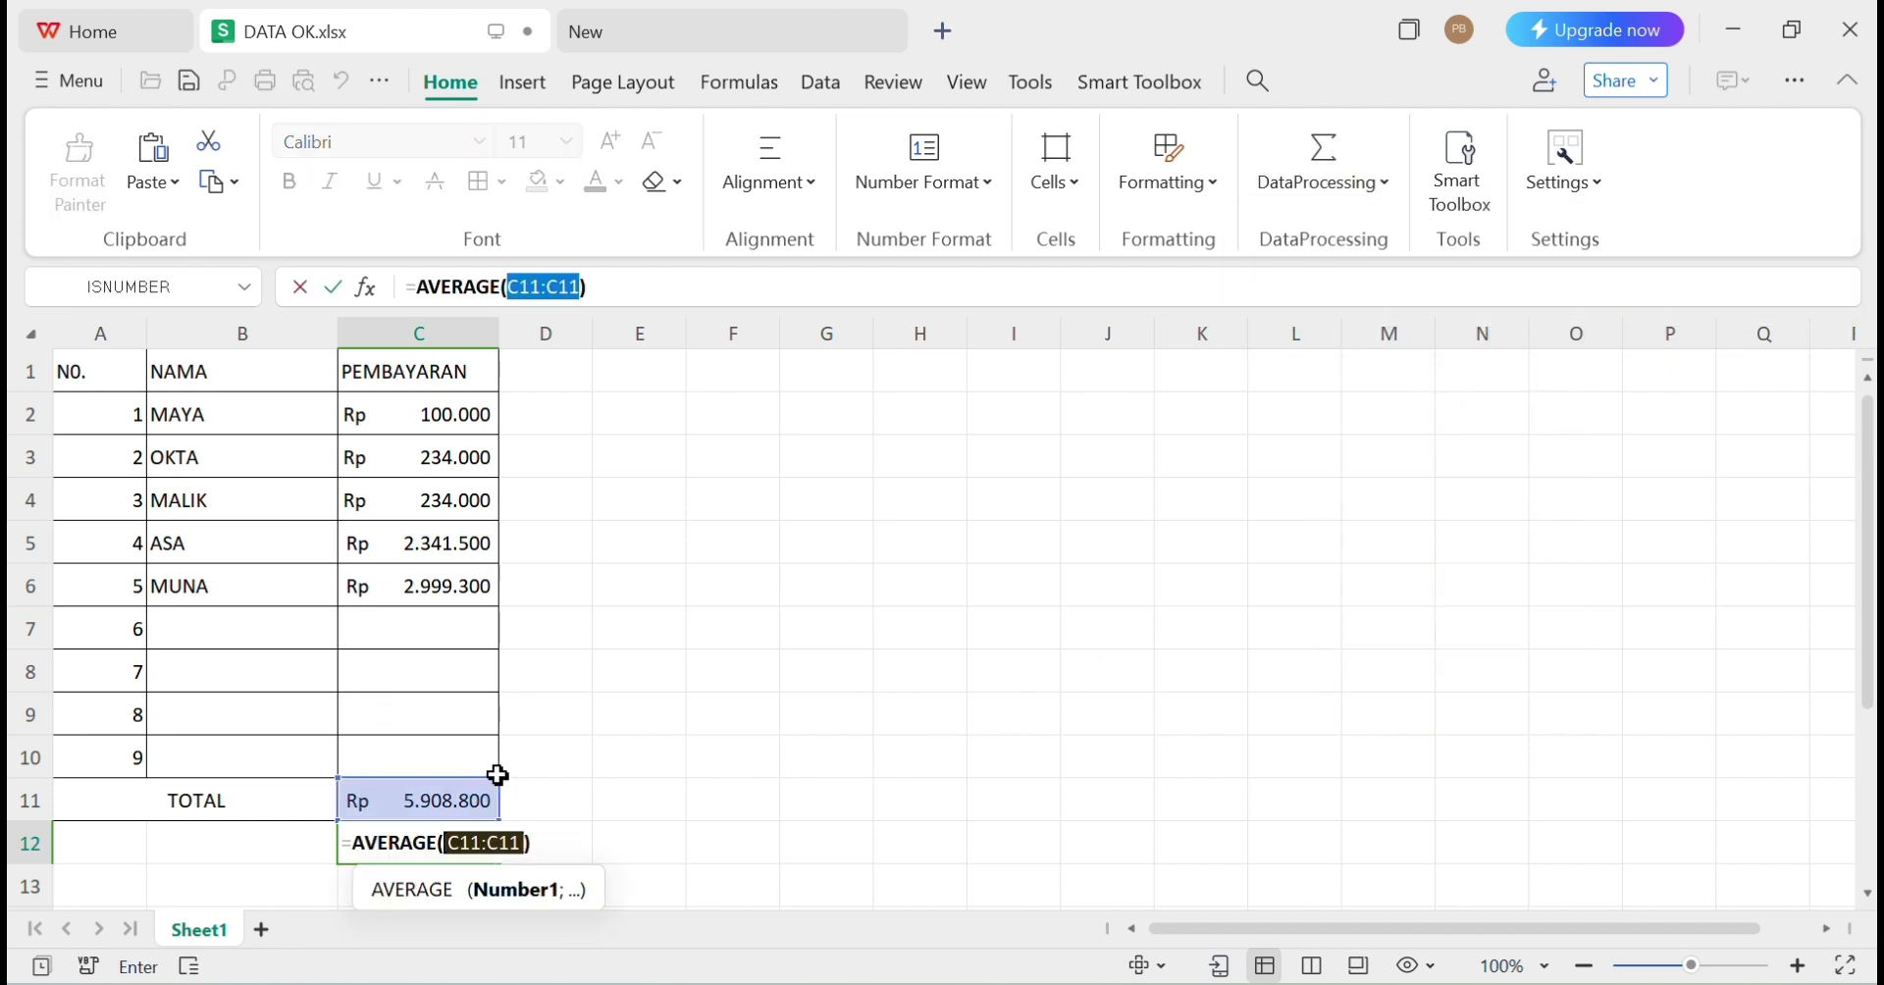
pyautogui.moveTo(496, 776); pyautogui.dragTo(484, 439)
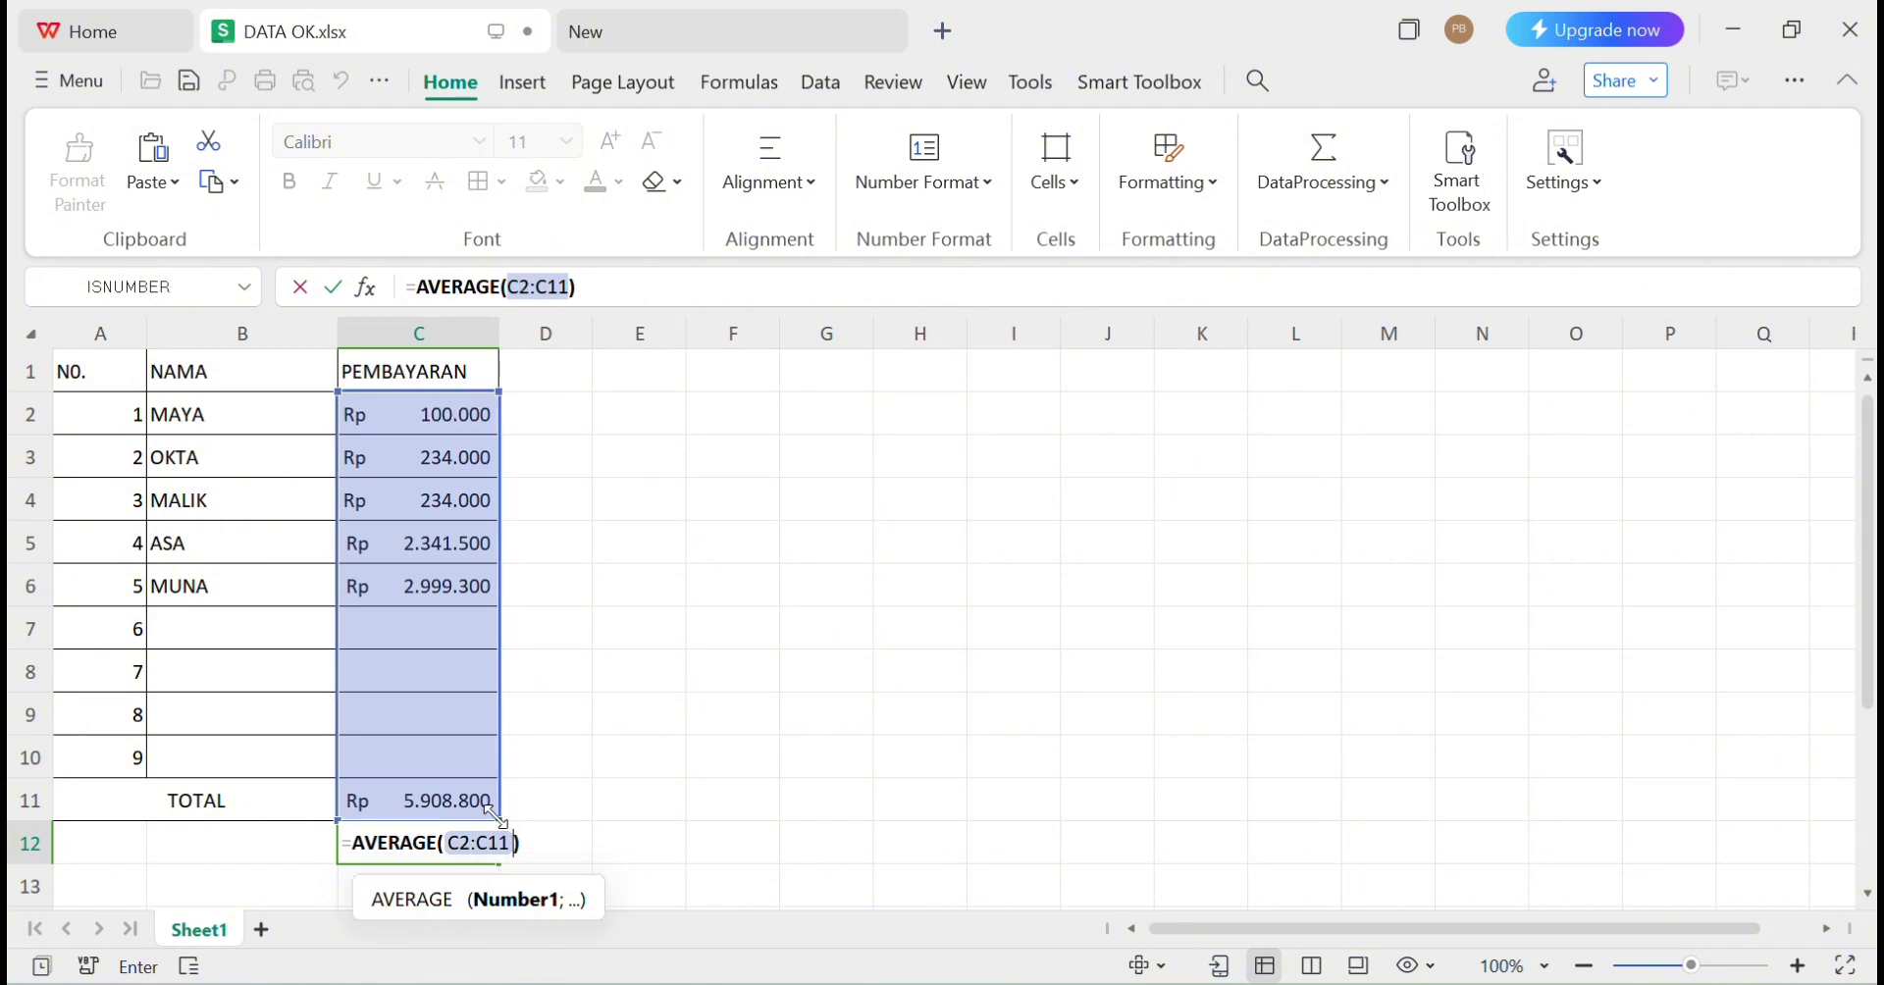
pyautogui.moveTo(493, 779); pyautogui.dragTo(492, 771)
pyautogui.press('Return')
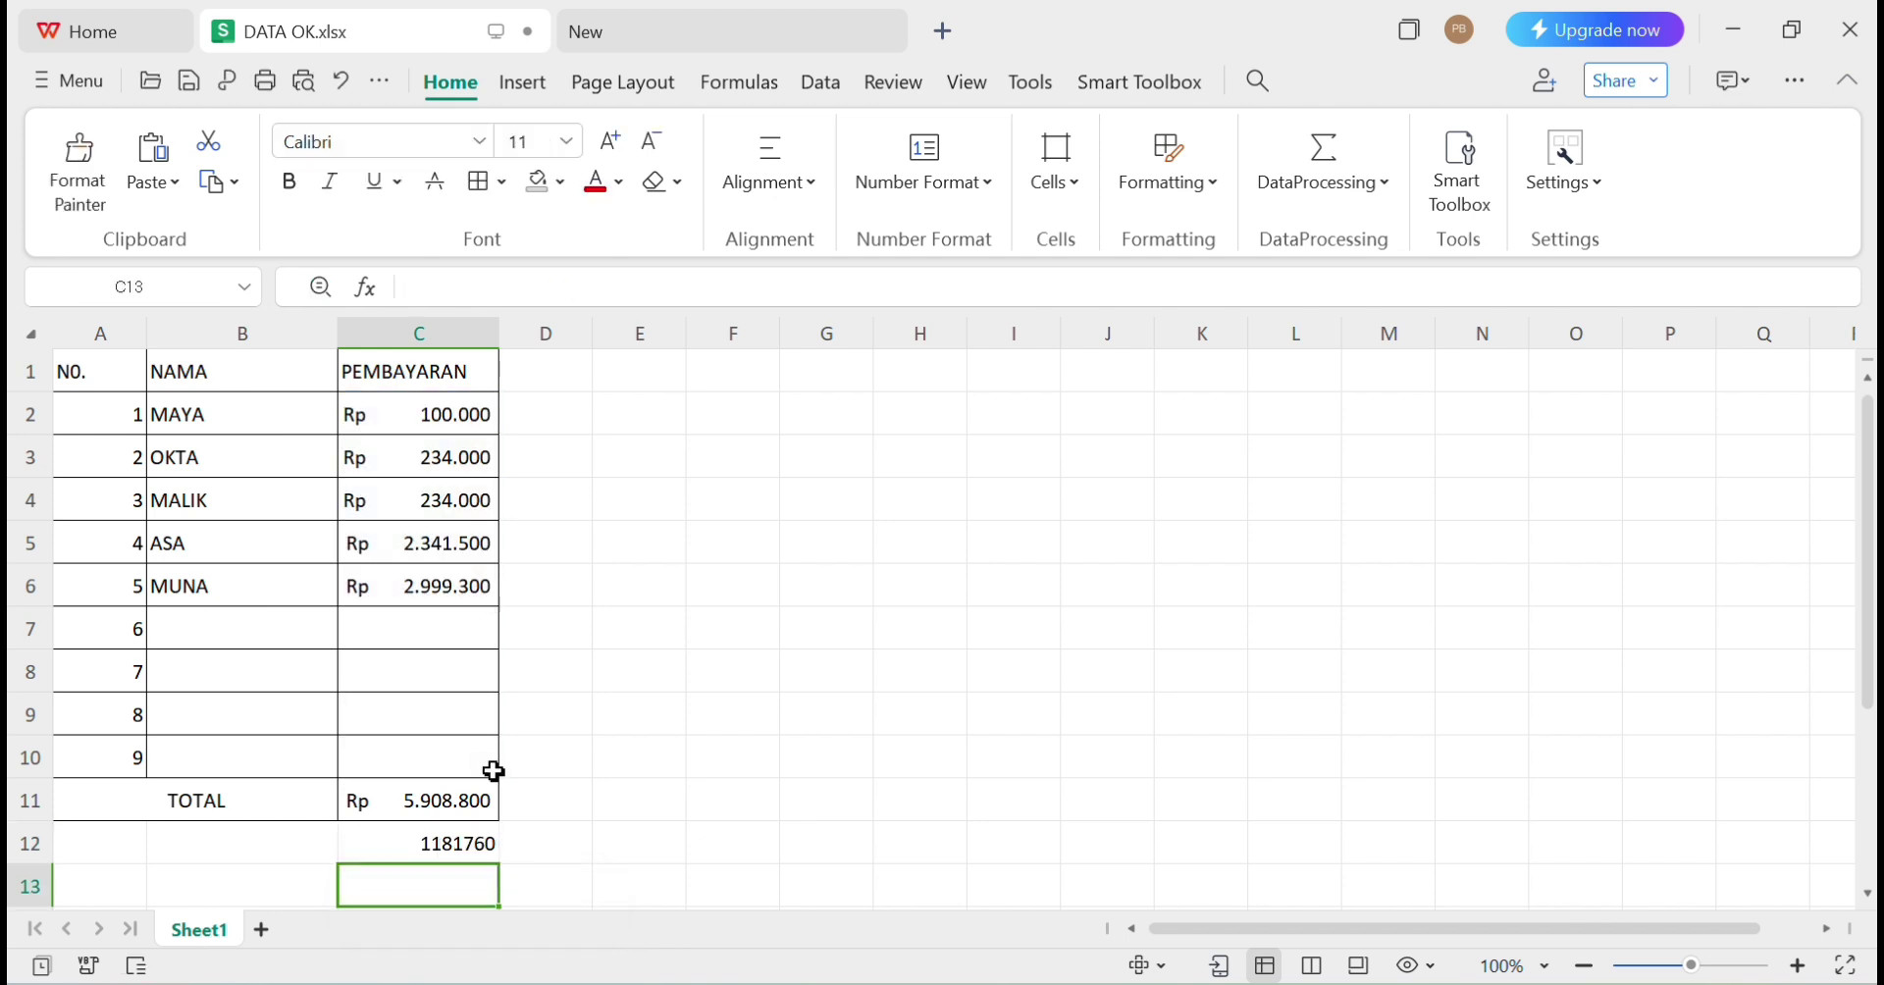
pyautogui.click(475, 842)
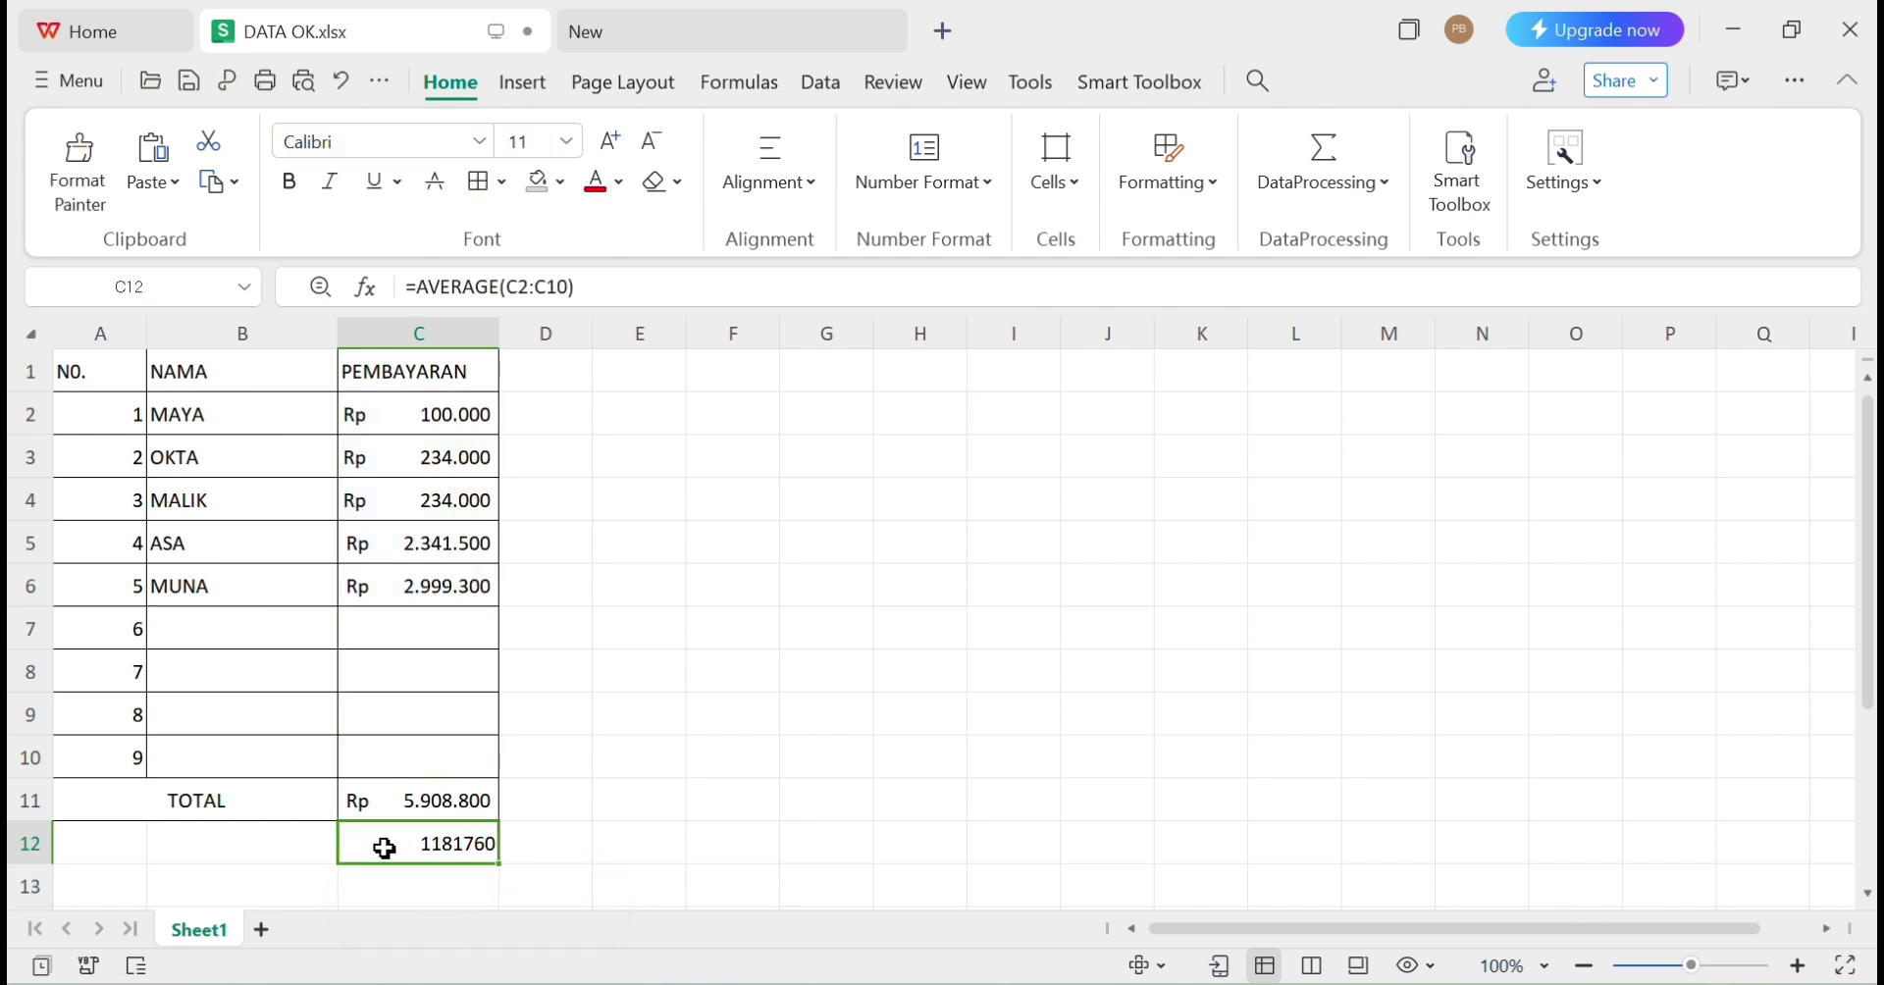
# Label the average row by entering RATA -RATA in cell B12
pyautogui.click(239, 848)
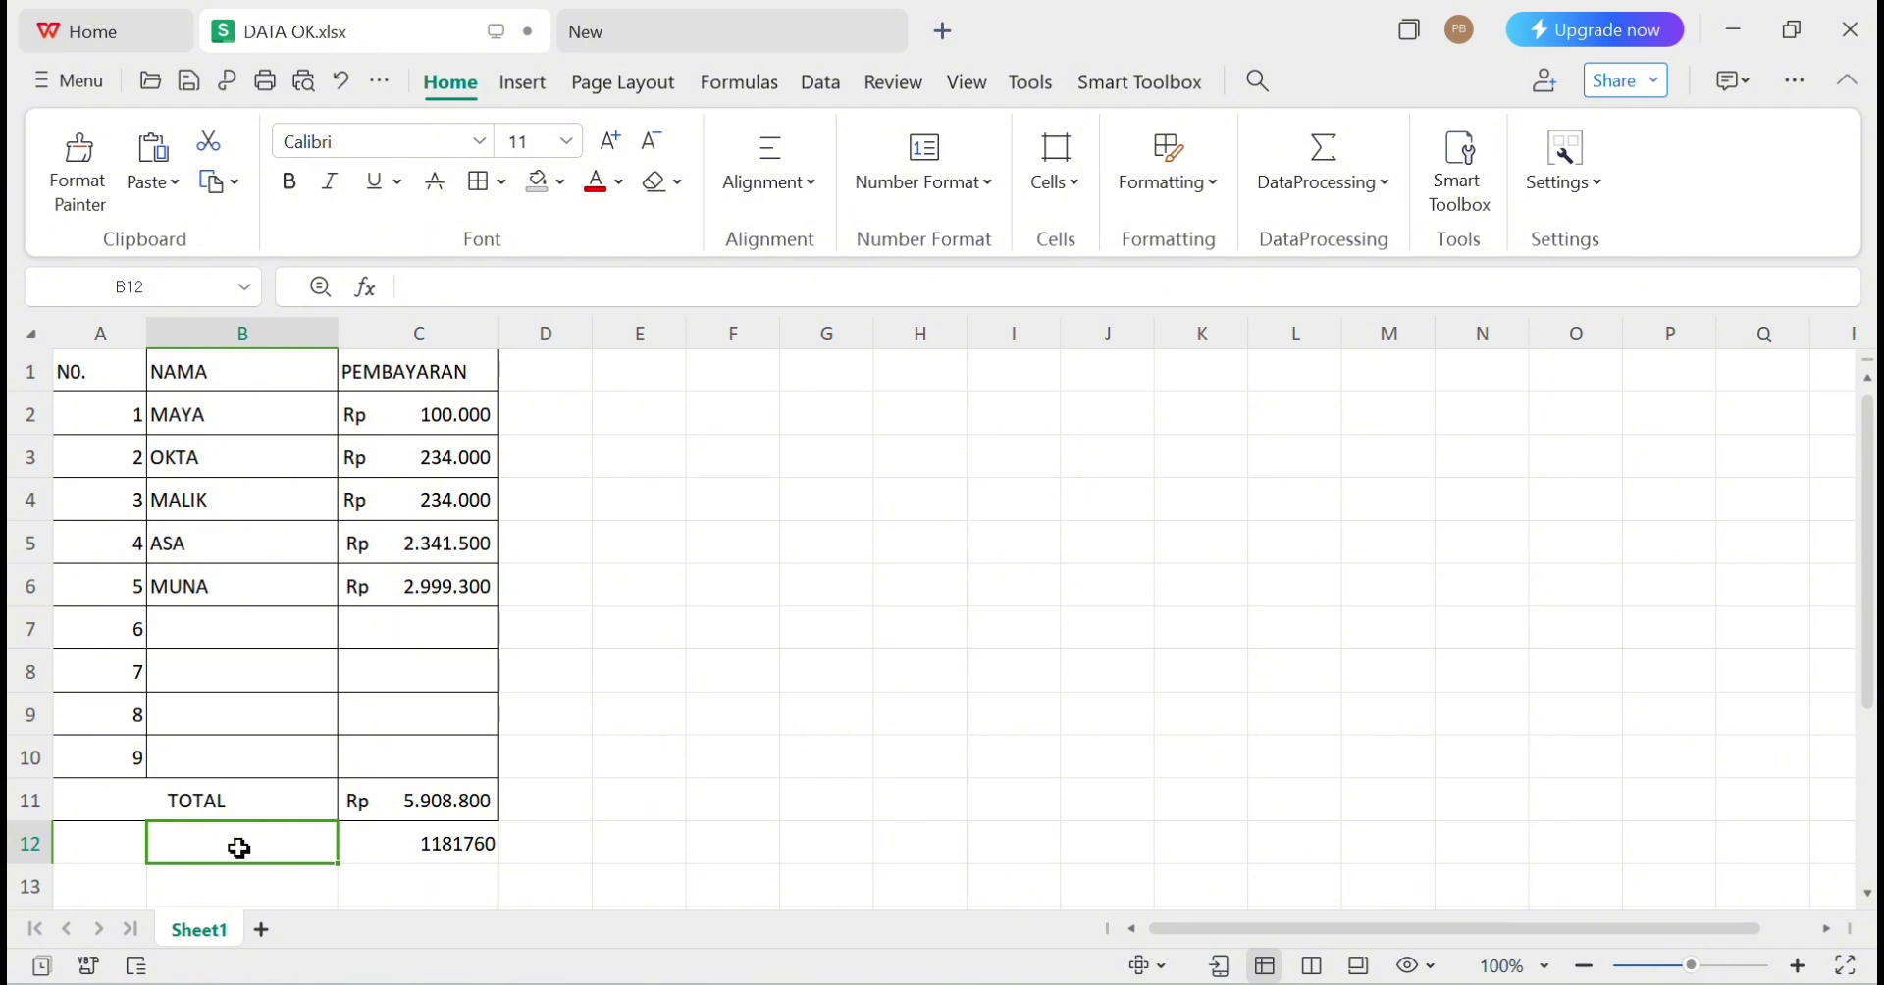
pyautogui.write('RATA')
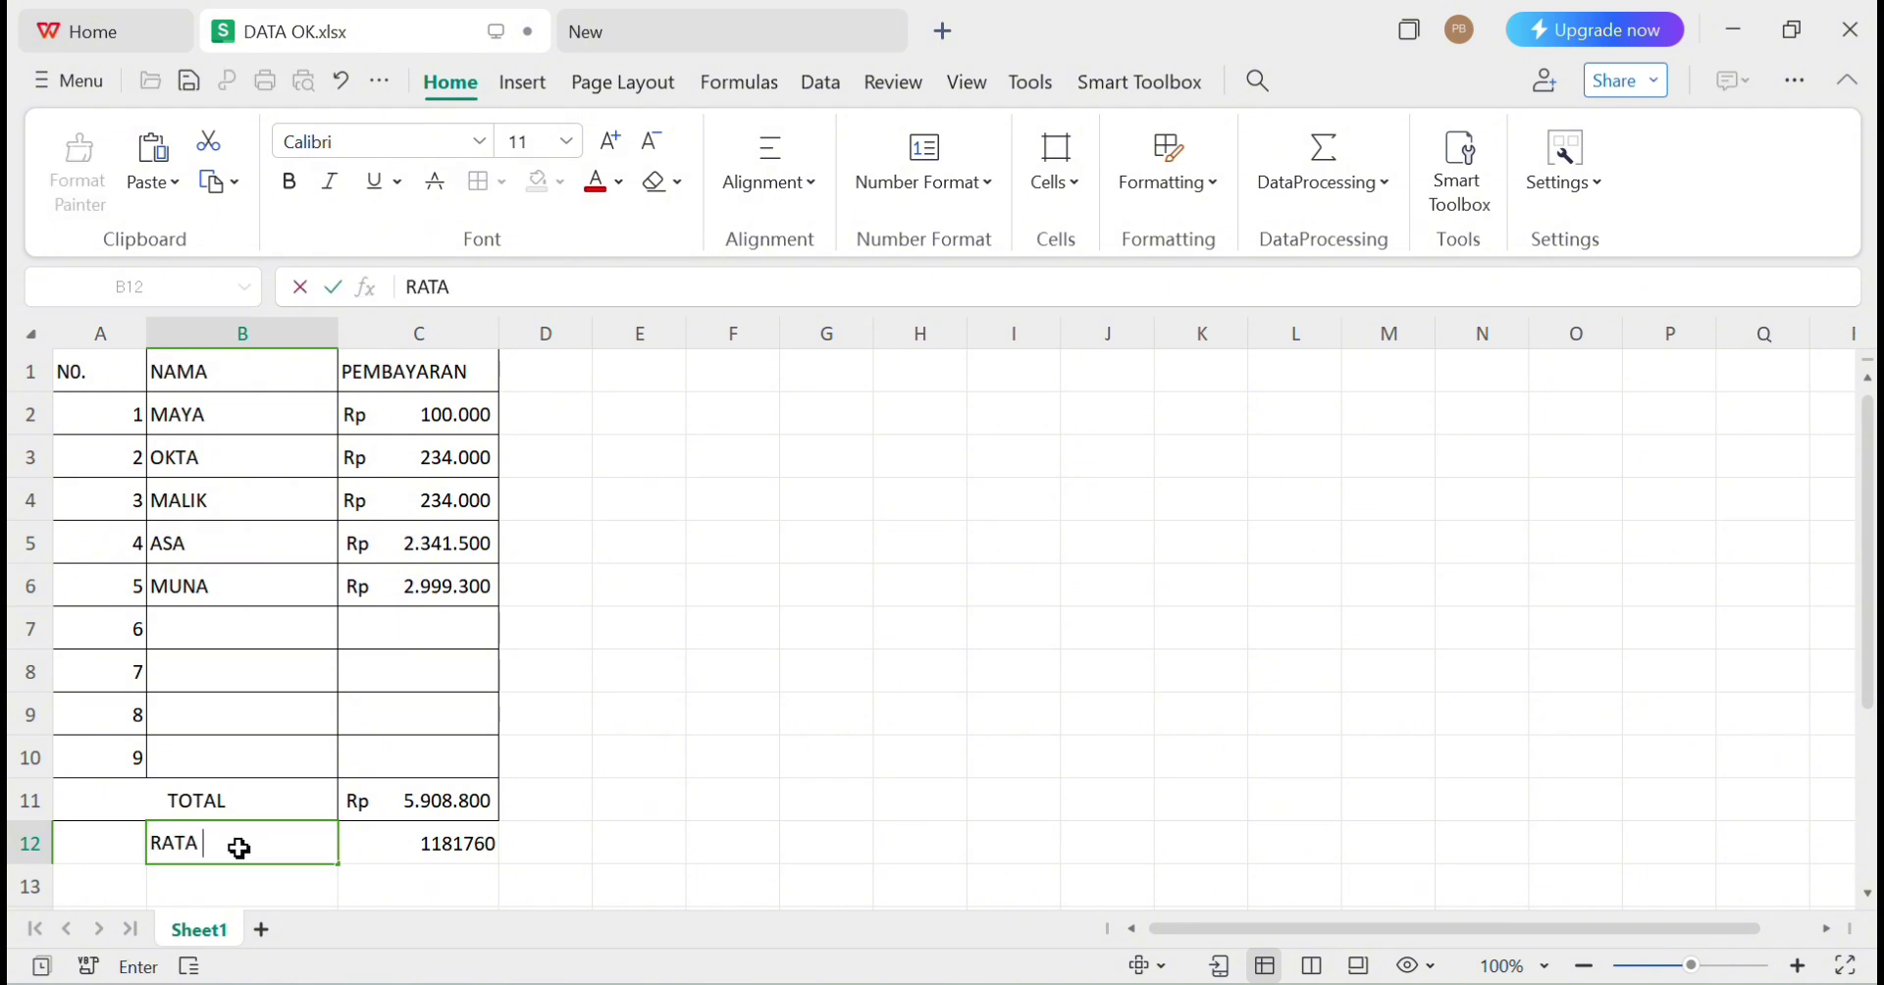
pyautogui.write(' -RATA')
pyautogui.press('Return')
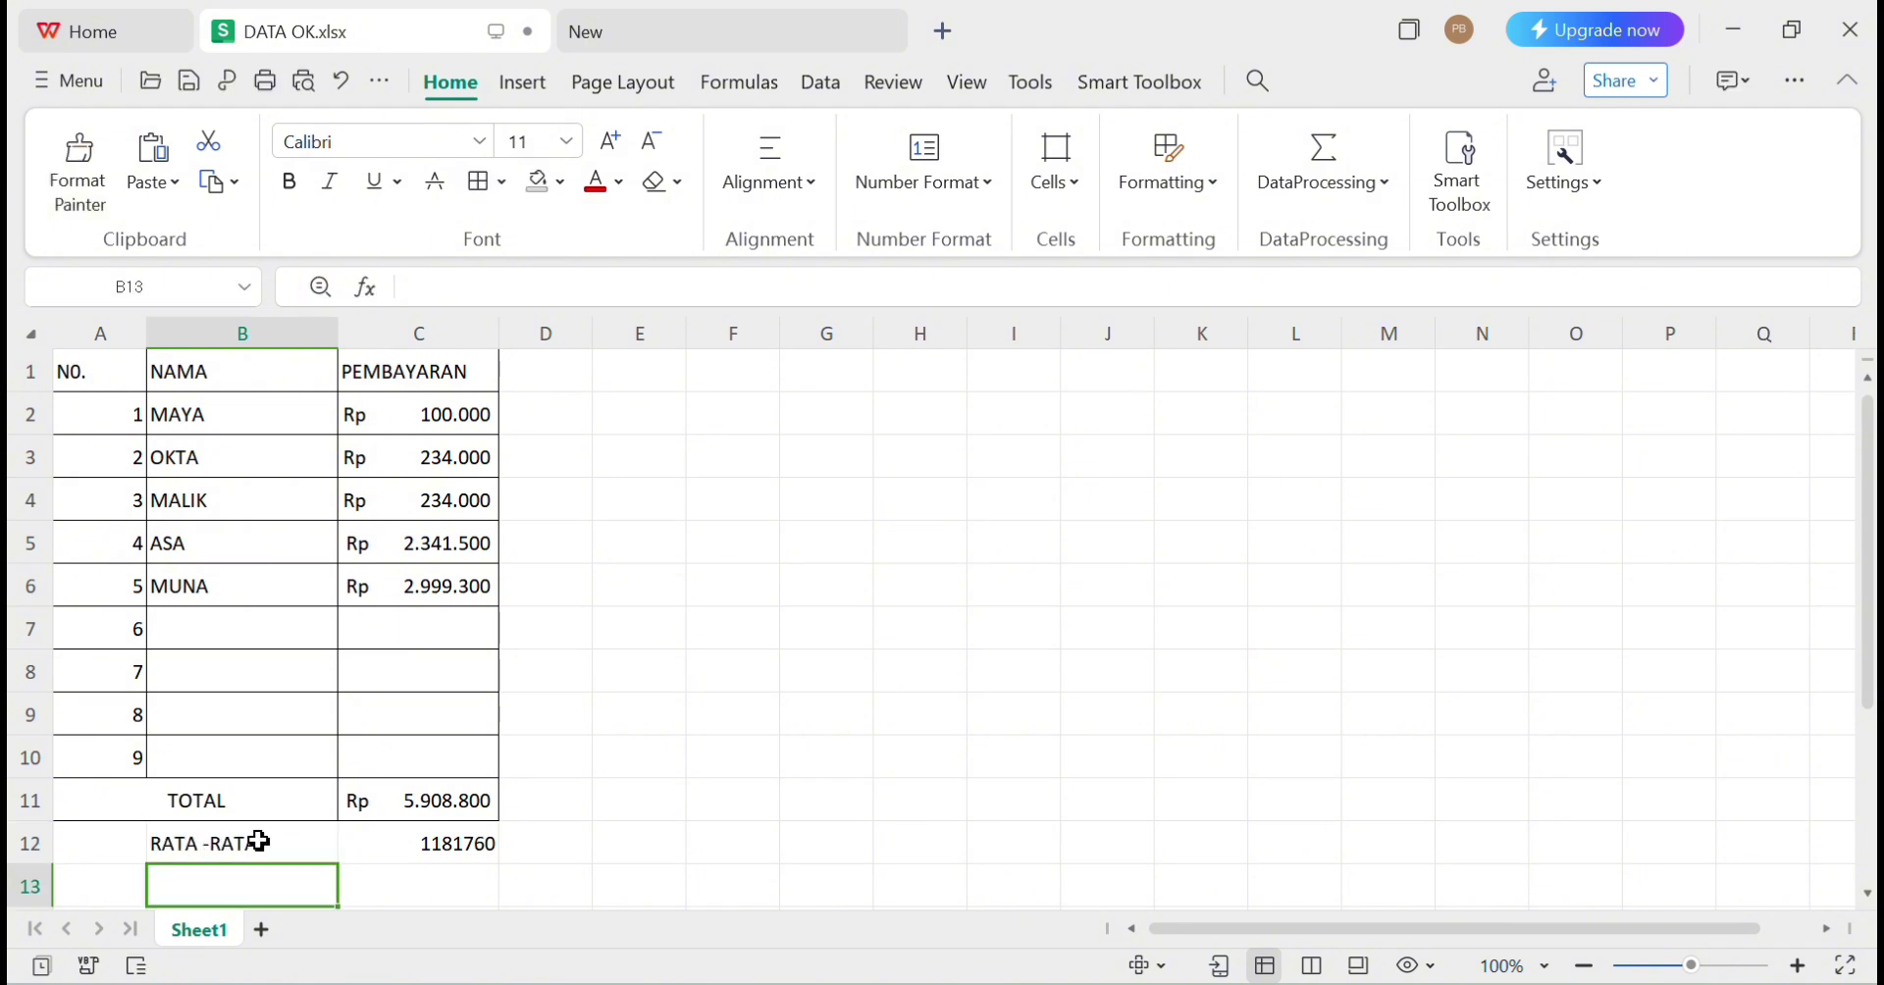
pyautogui.click(1350, 192)
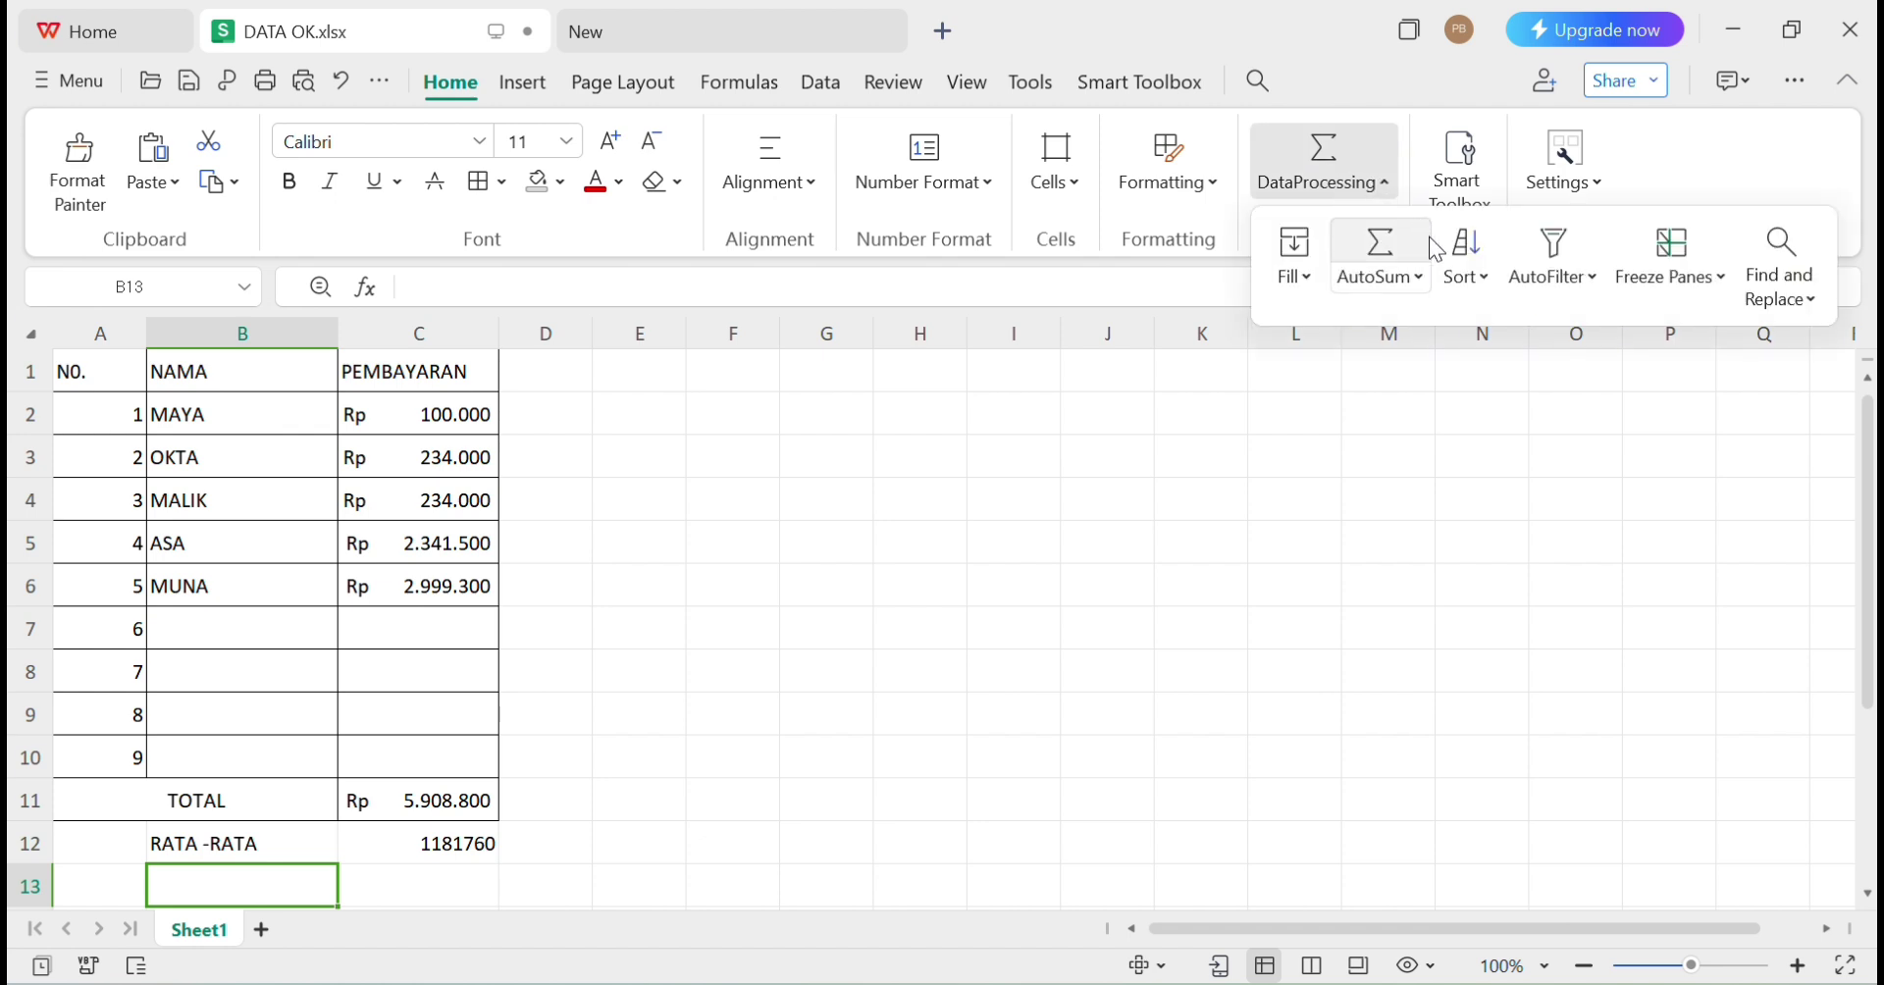
pyautogui.click(1419, 280)
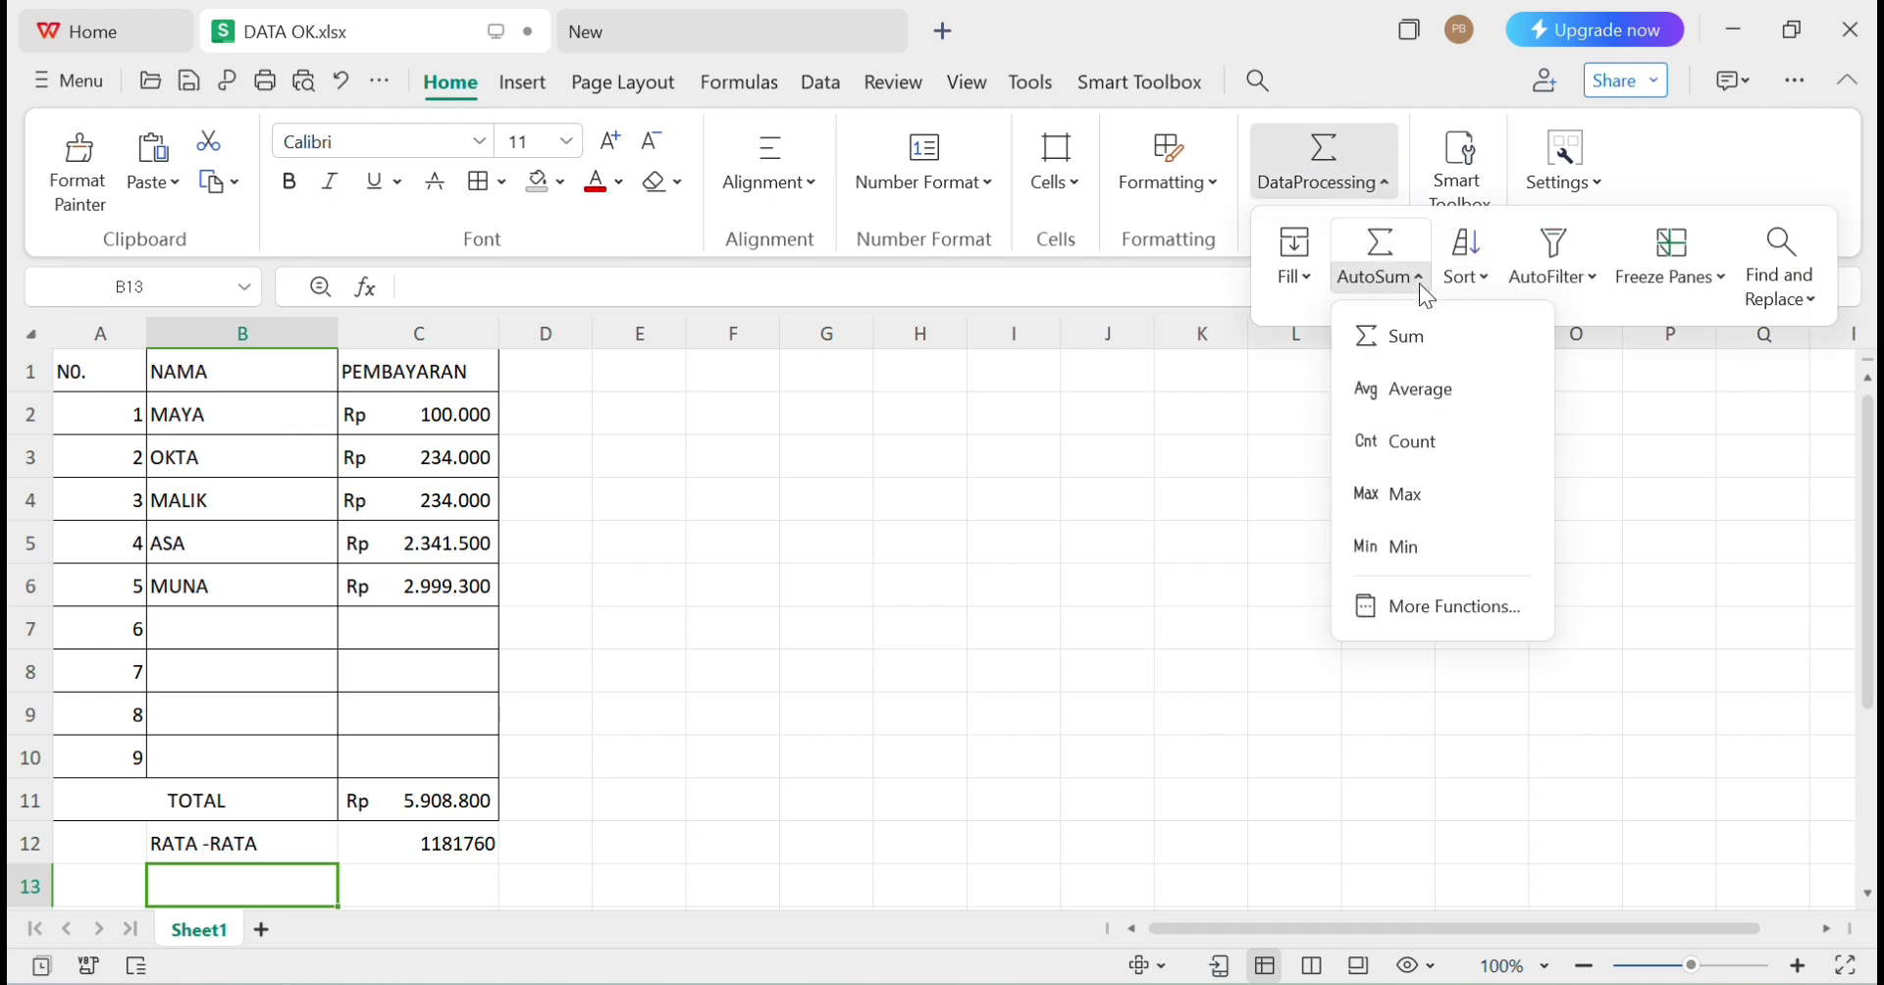
pyautogui.click(1427, 436)
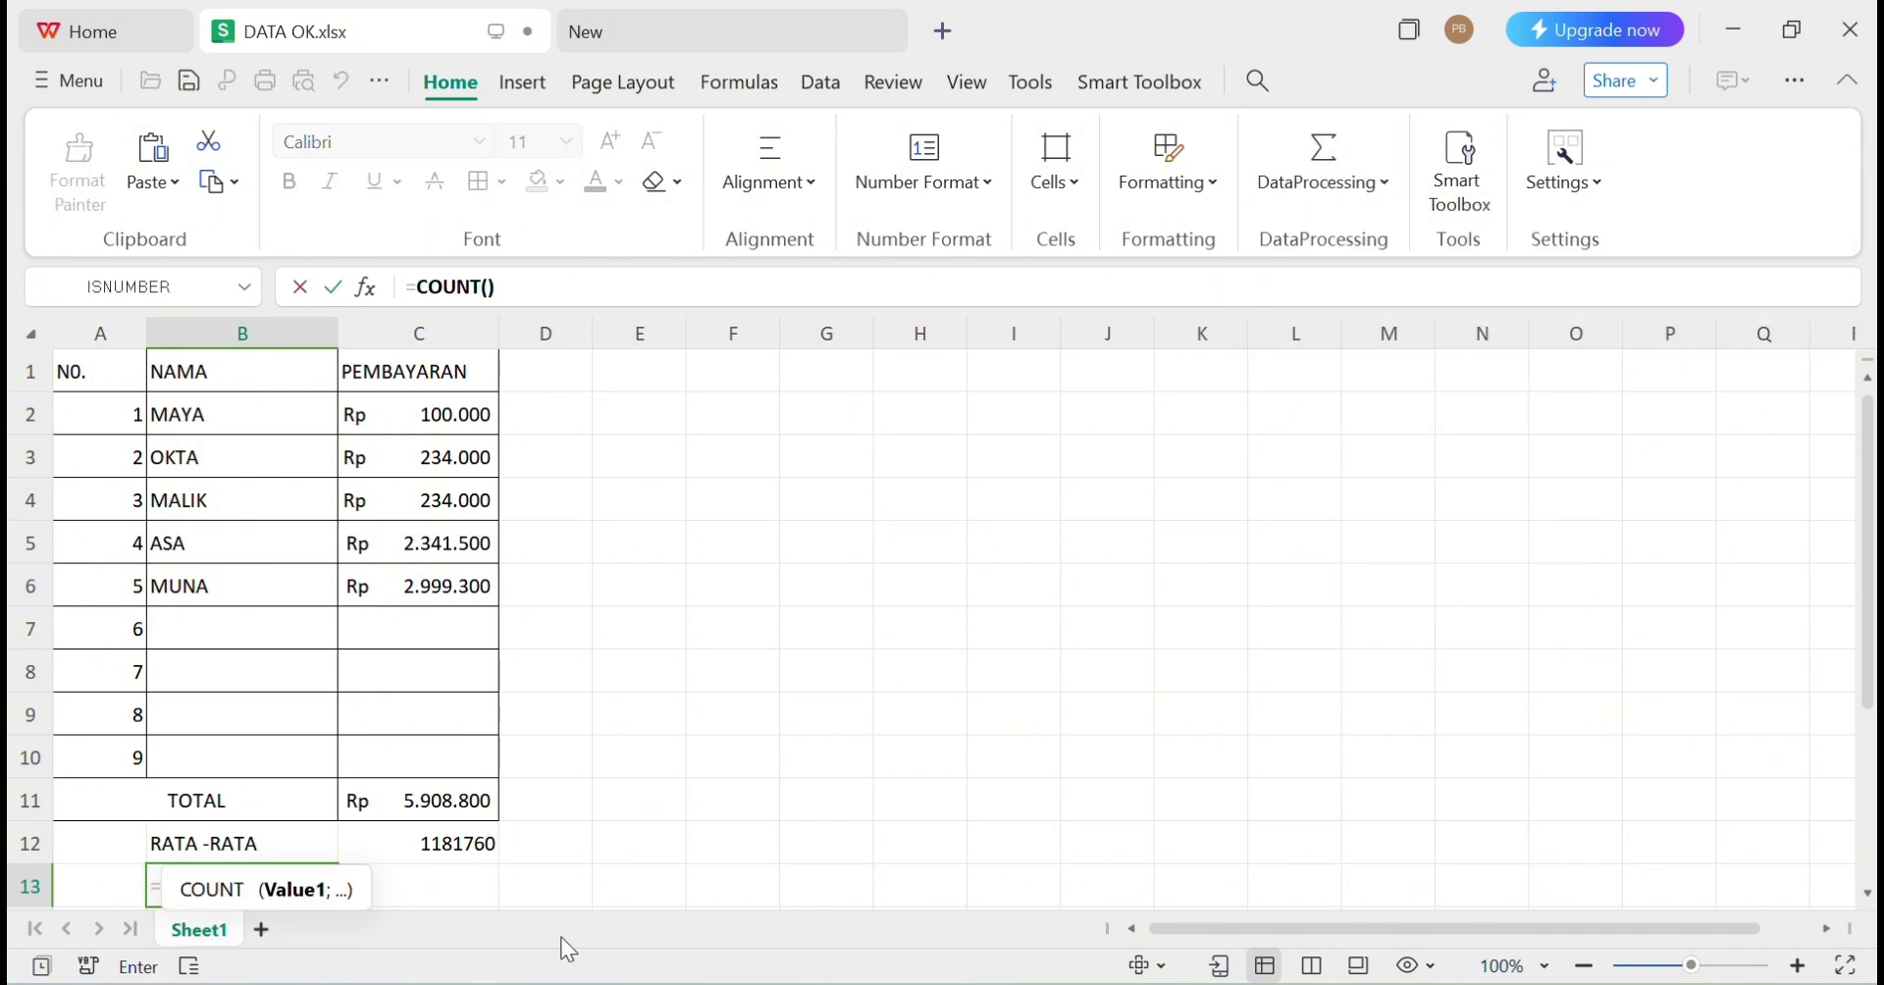
pyautogui.press('BackSpace')
pyautogui.press('BackSpace')
pyautogui.press('BackSpace')
pyautogui.press('BackSpace')
pyautogui.press('BackSpace')
pyautogui.press('BackSpace')
pyautogui.press('BackSpace')
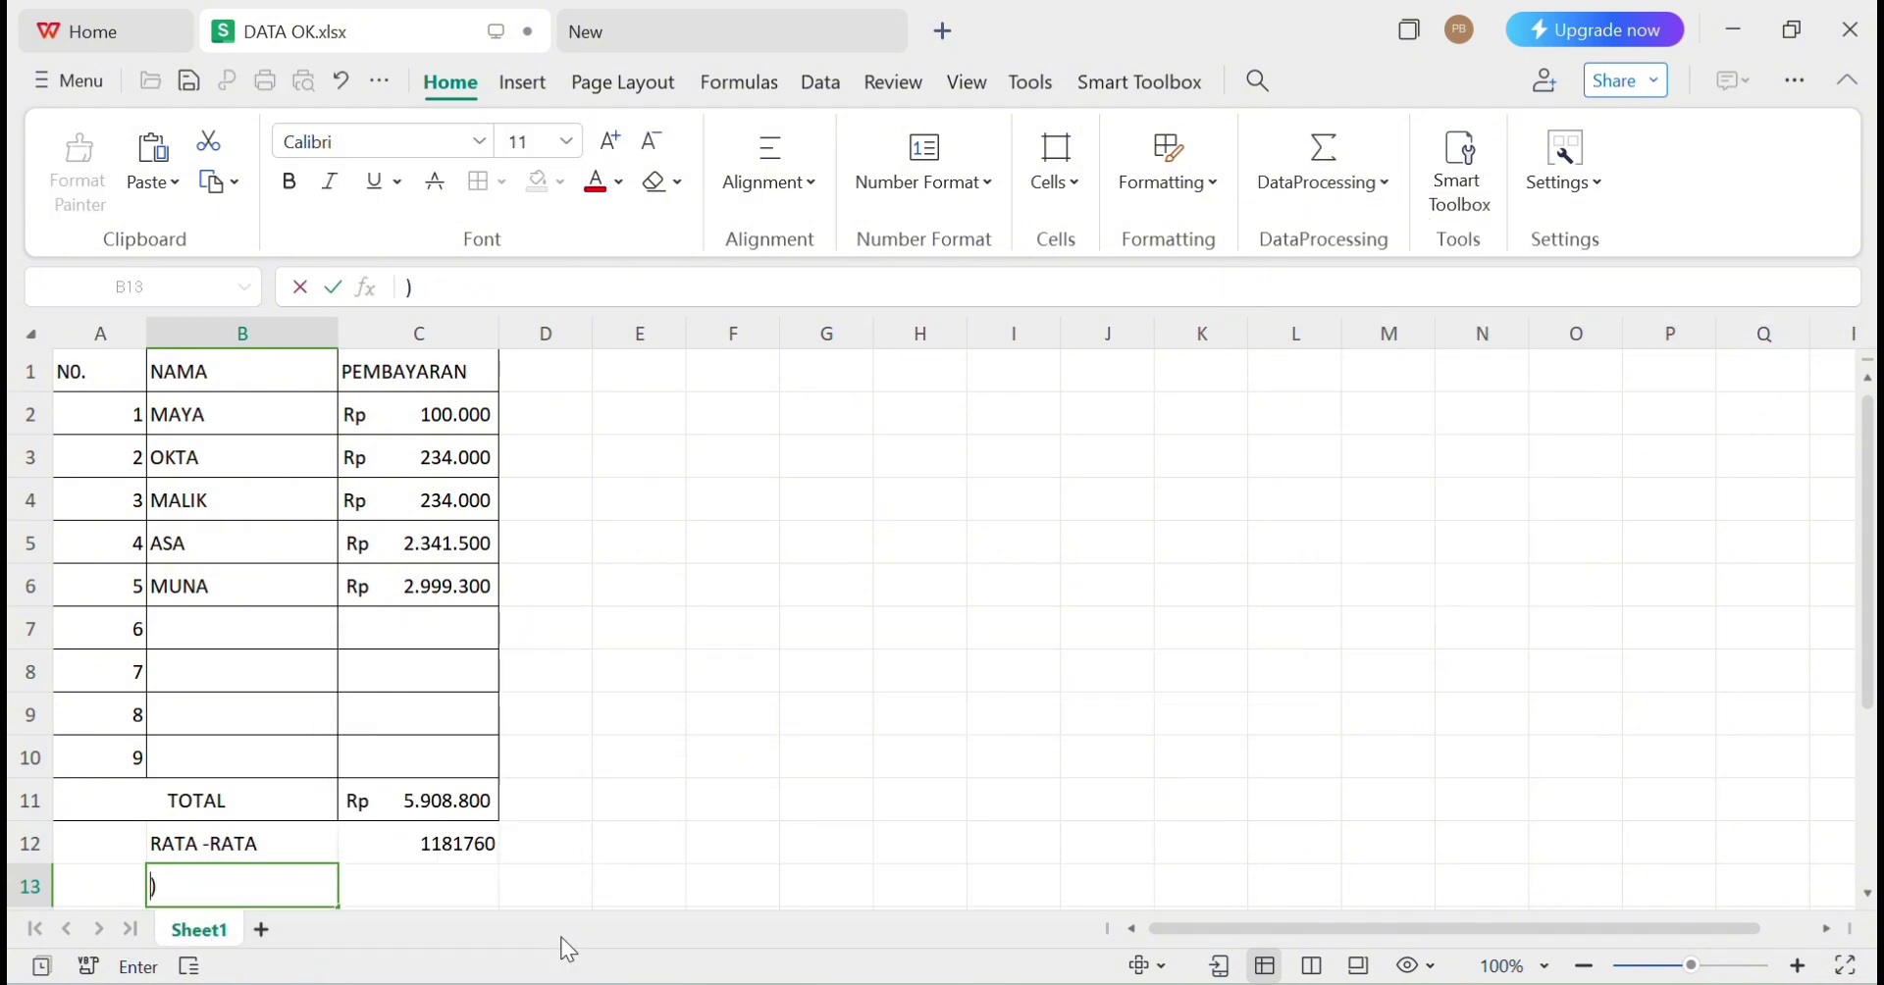
# Insert an AutoSum Count in cell C13 and adjust its range to the payments C2:C10
pyautogui.click(467, 879)
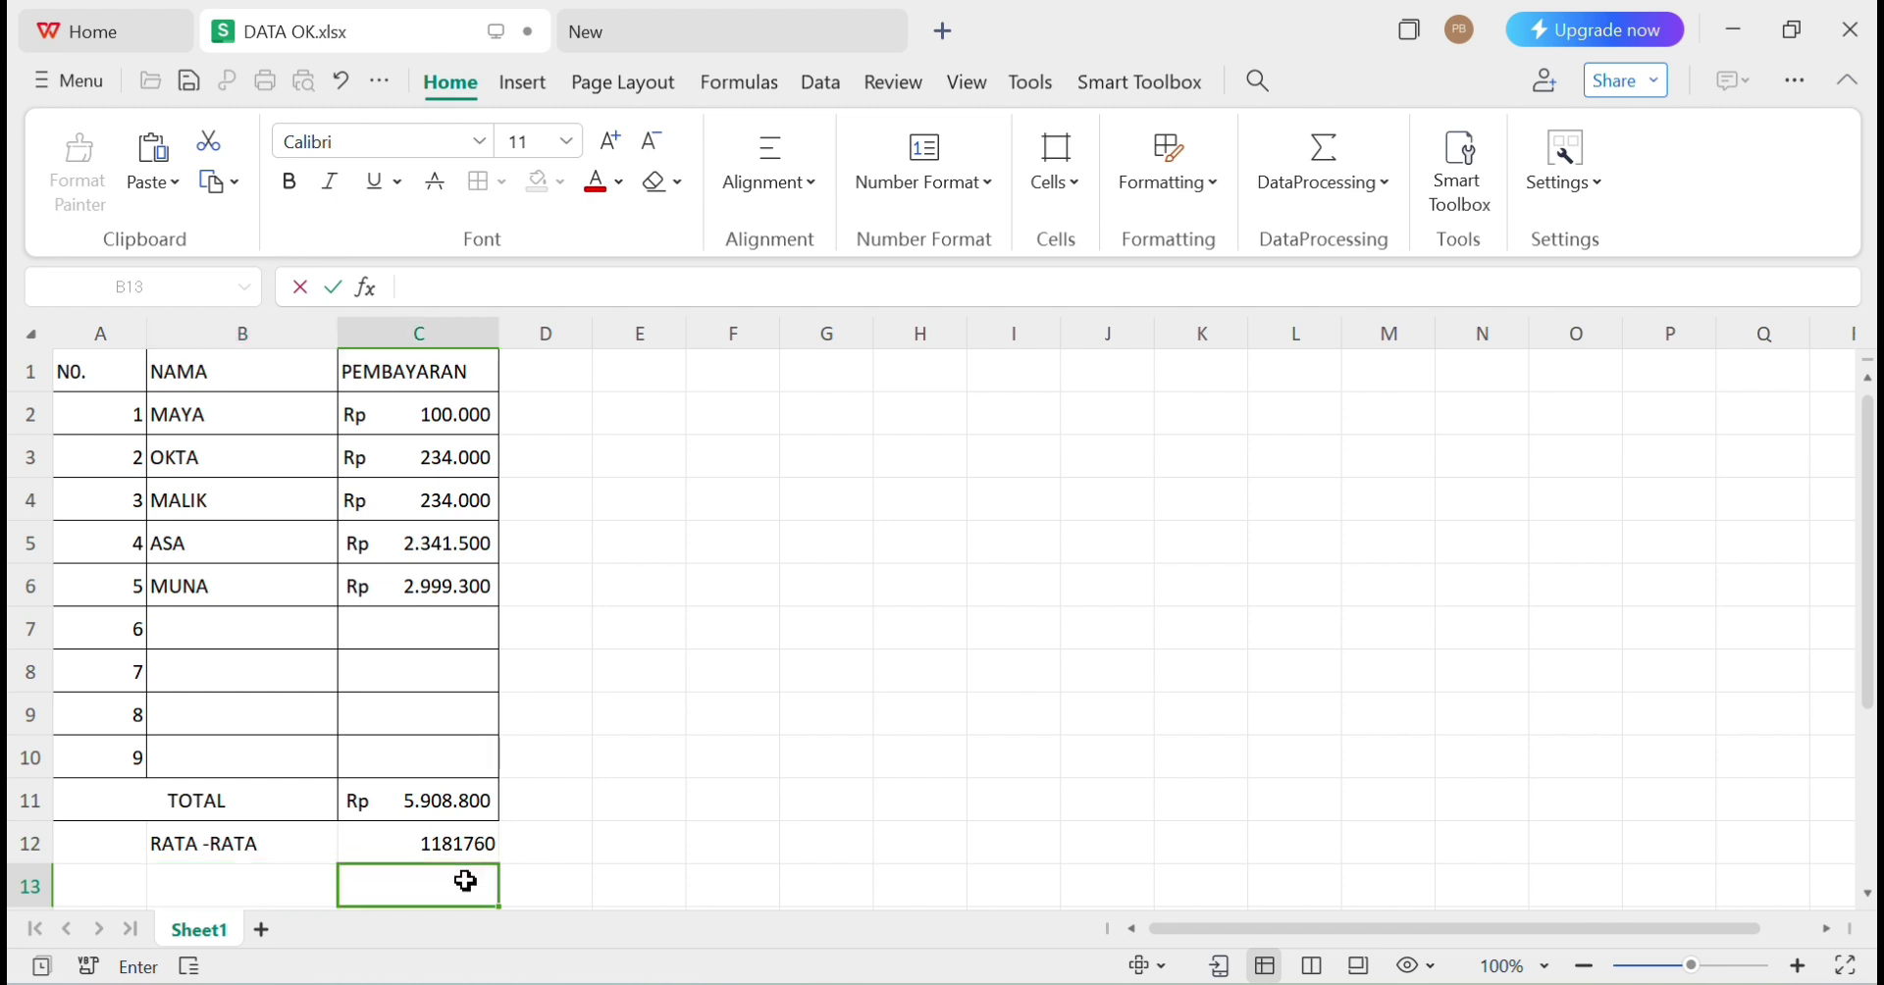
pyautogui.click(1287, 183)
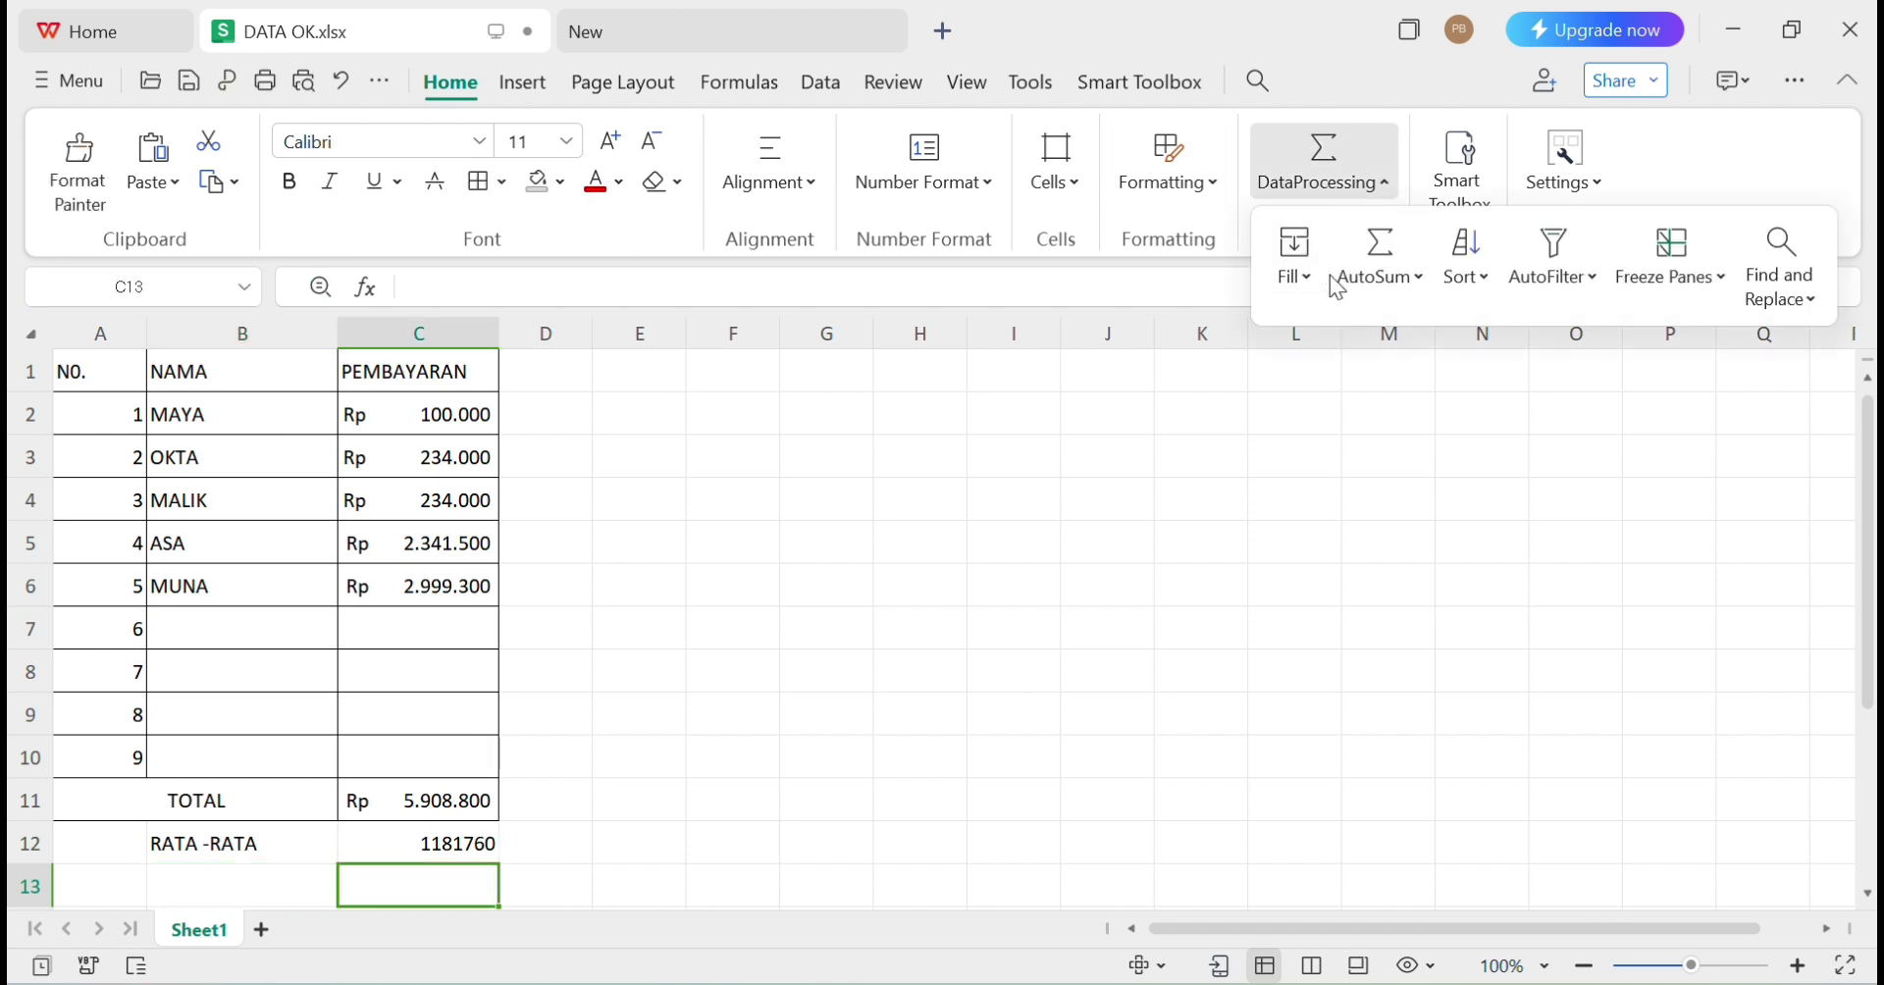
pyautogui.click(1401, 284)
pyautogui.click(1422, 439)
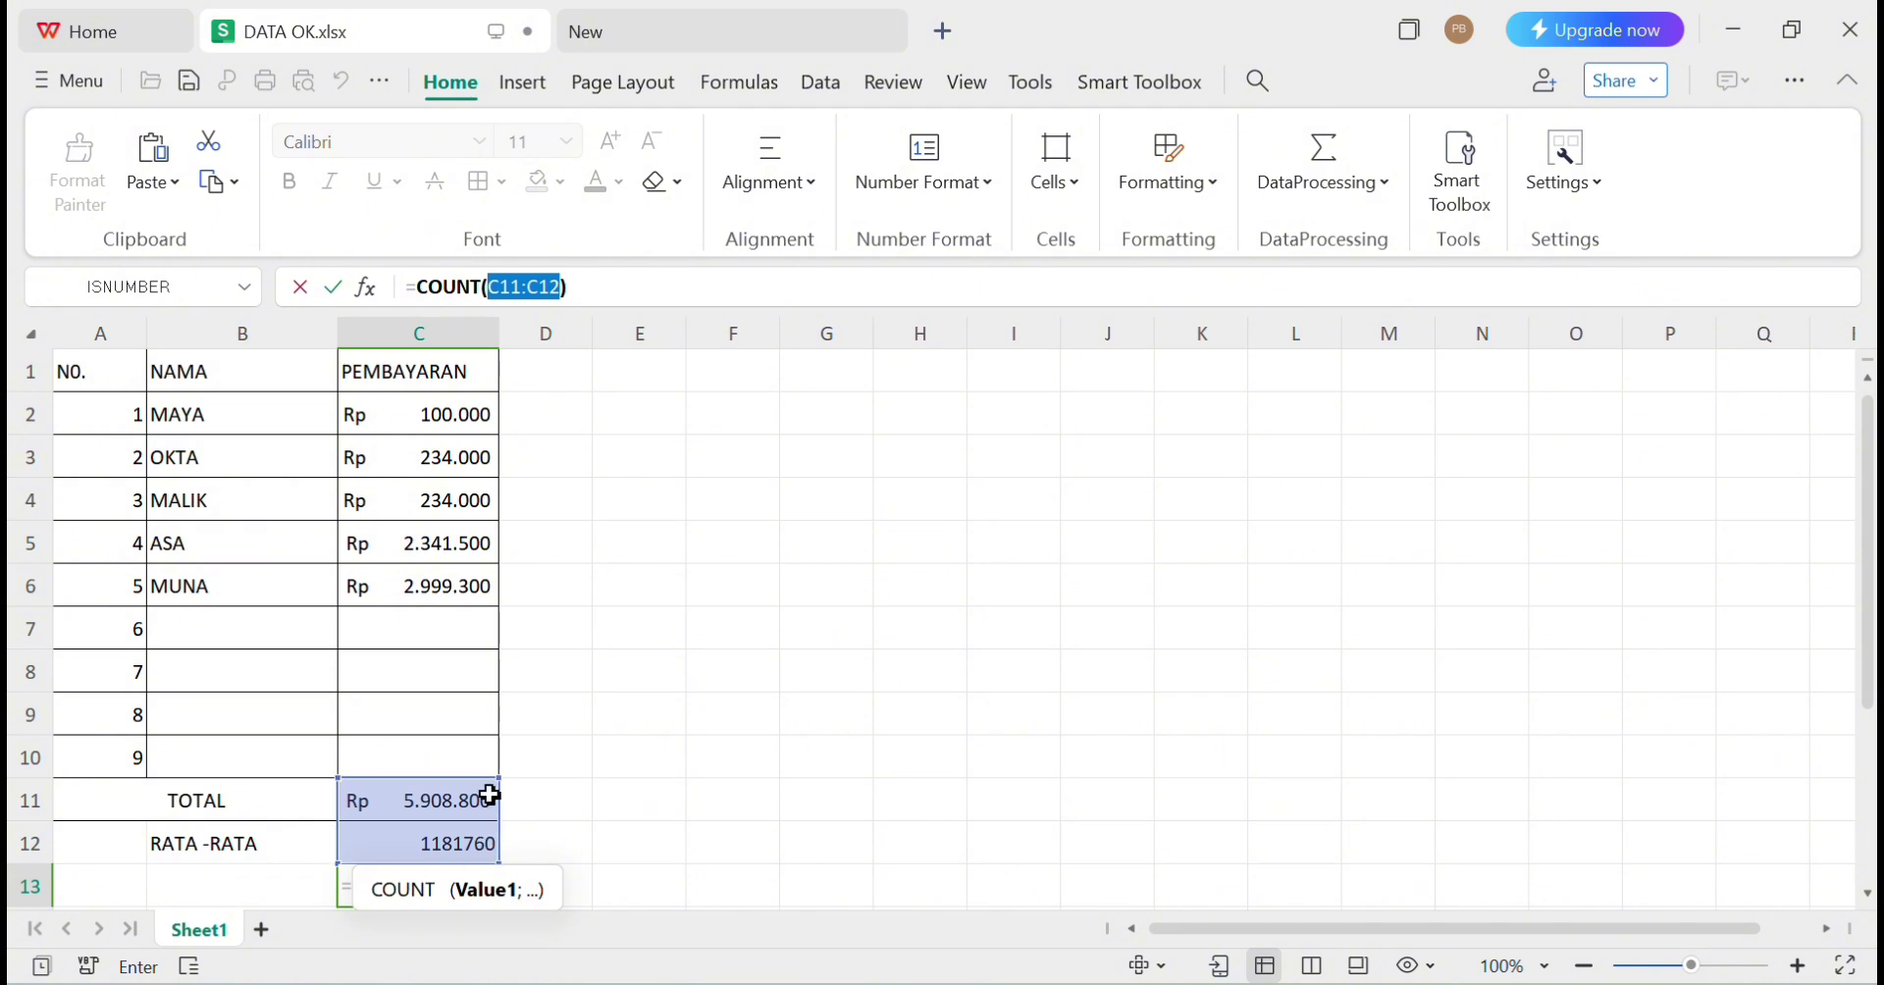
pyautogui.moveTo(498, 778); pyautogui.dragTo(440, 426)
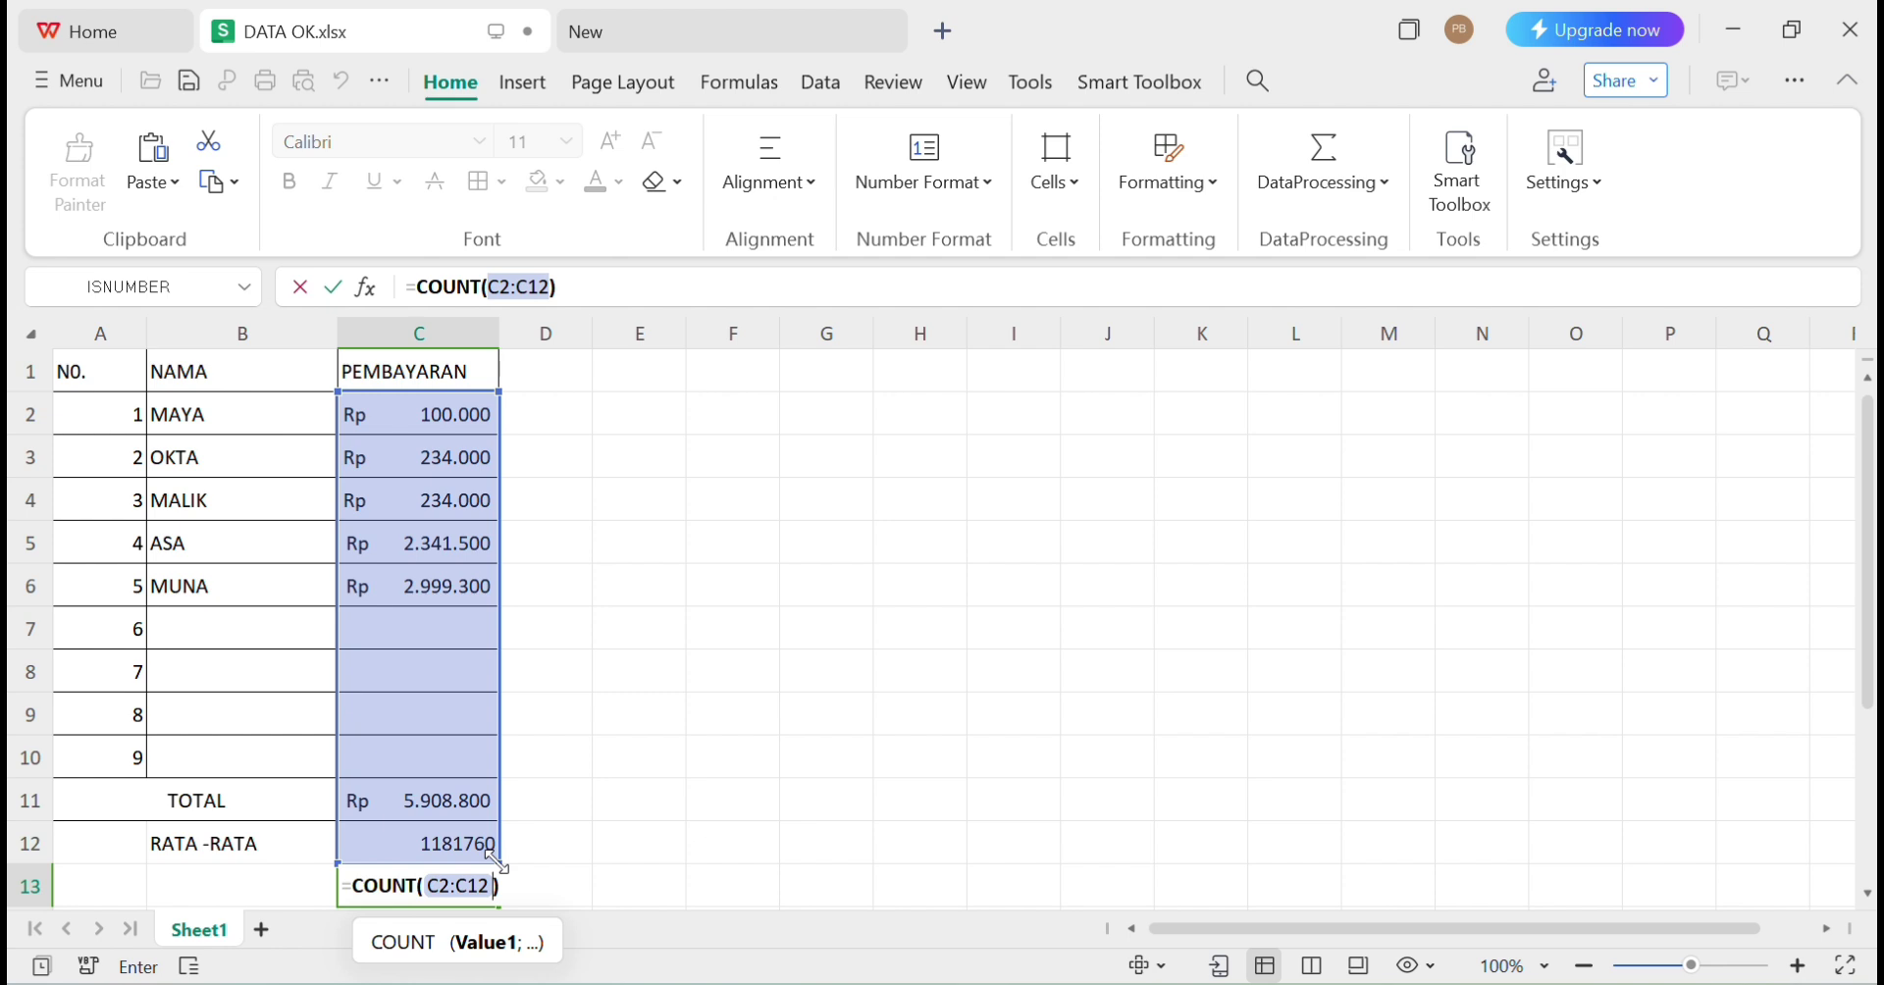
pyautogui.moveTo(496, 860); pyautogui.dragTo(478, 747)
pyautogui.press('Return')
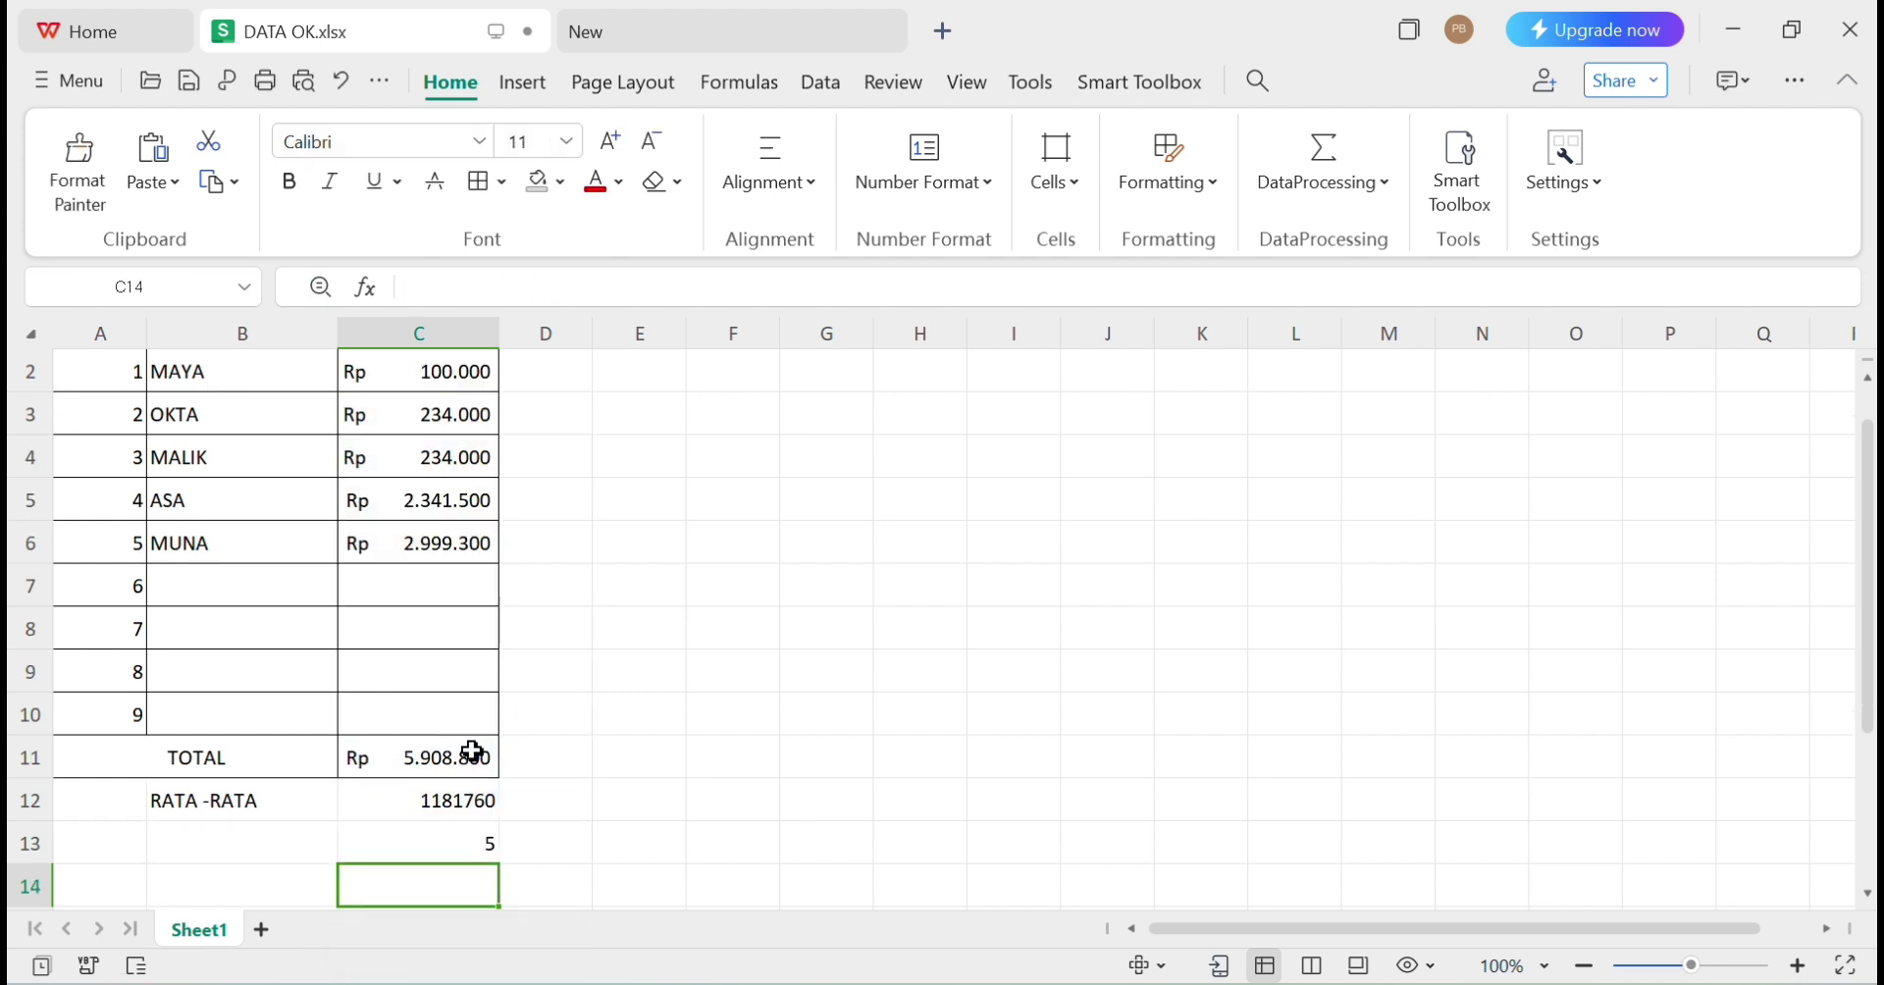
# Insert an AutoSum Max in cell C14 and adjust its range to the payments C2:C10
pyautogui.click(210, 848)
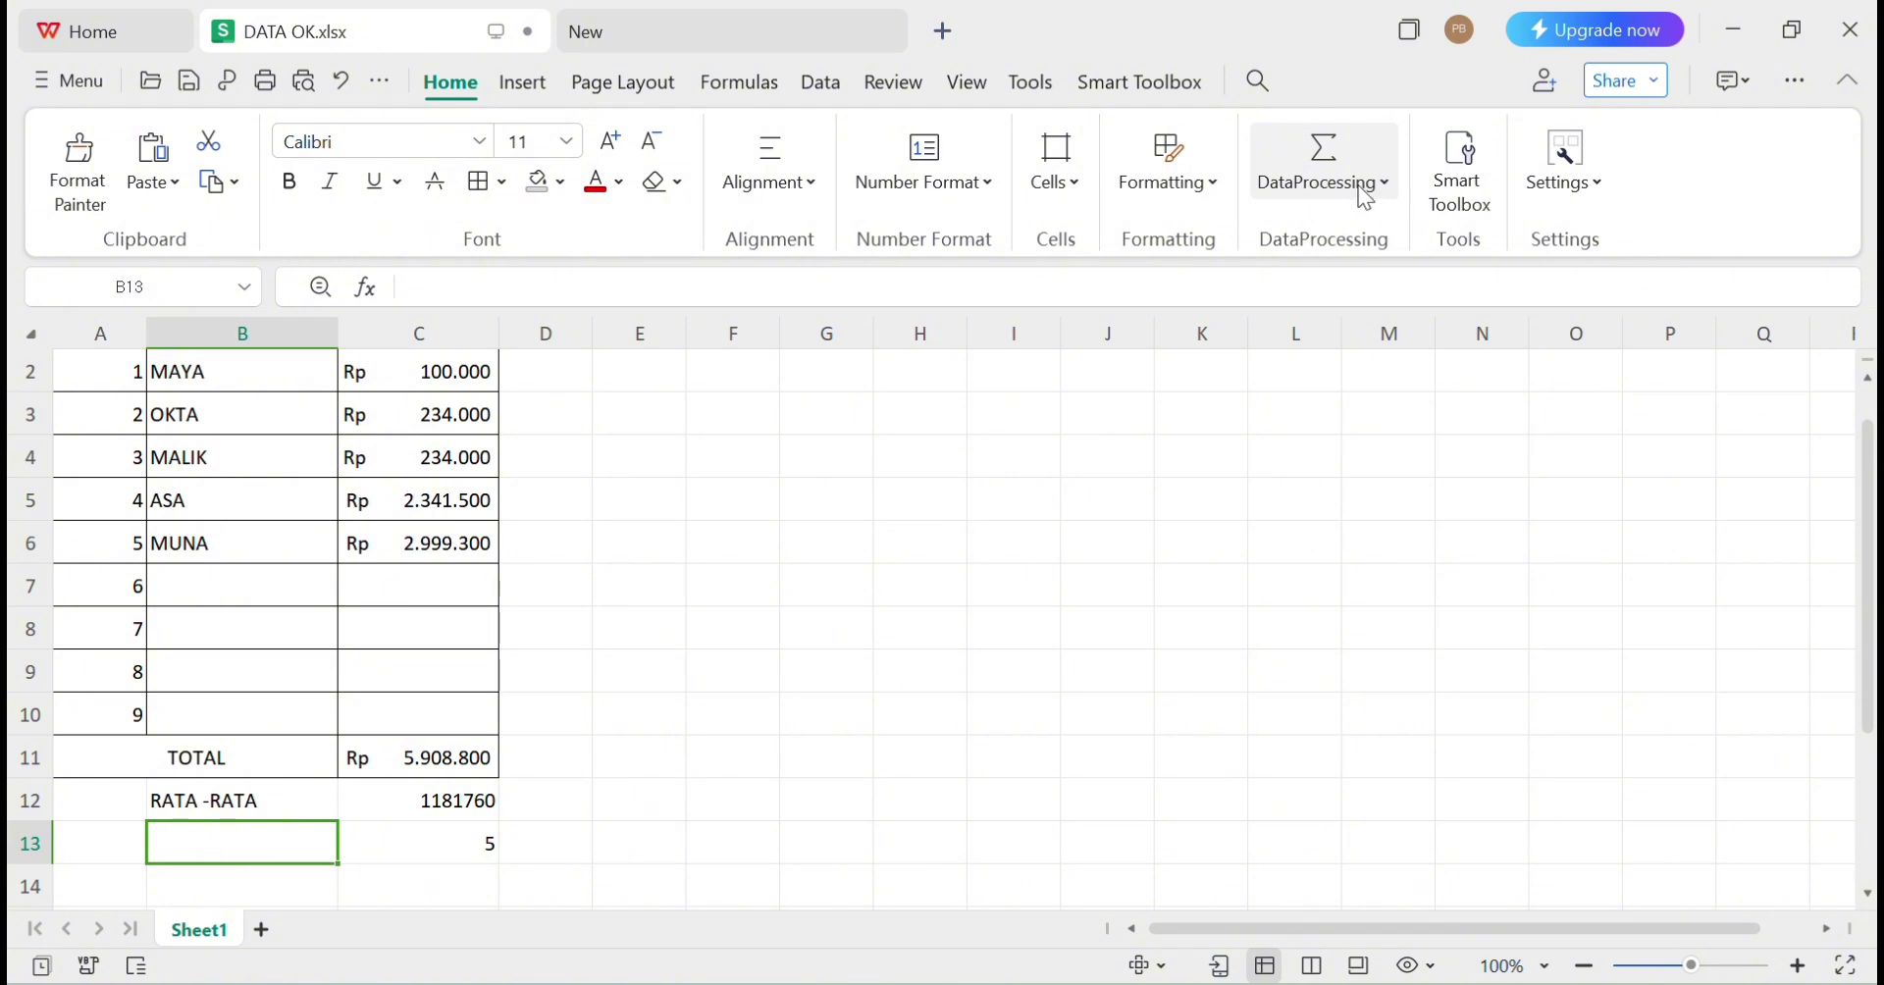
pyautogui.click(448, 888)
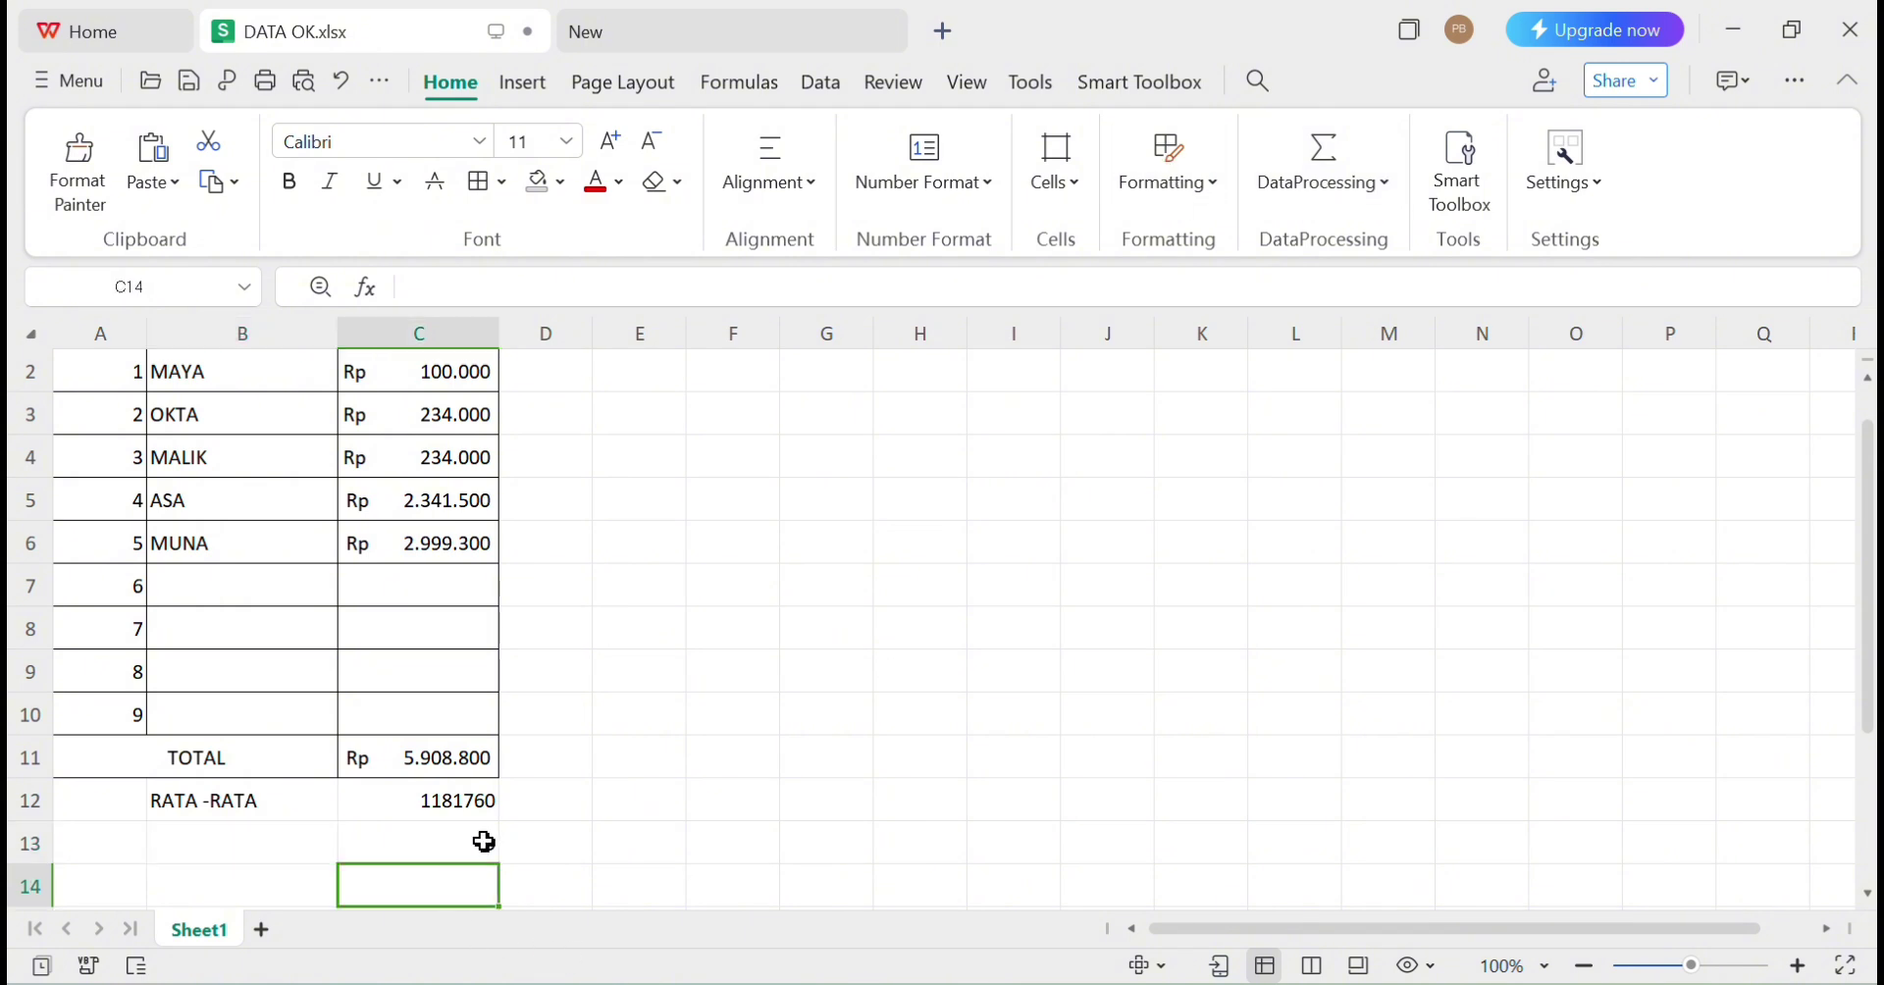
pyautogui.click(1344, 186)
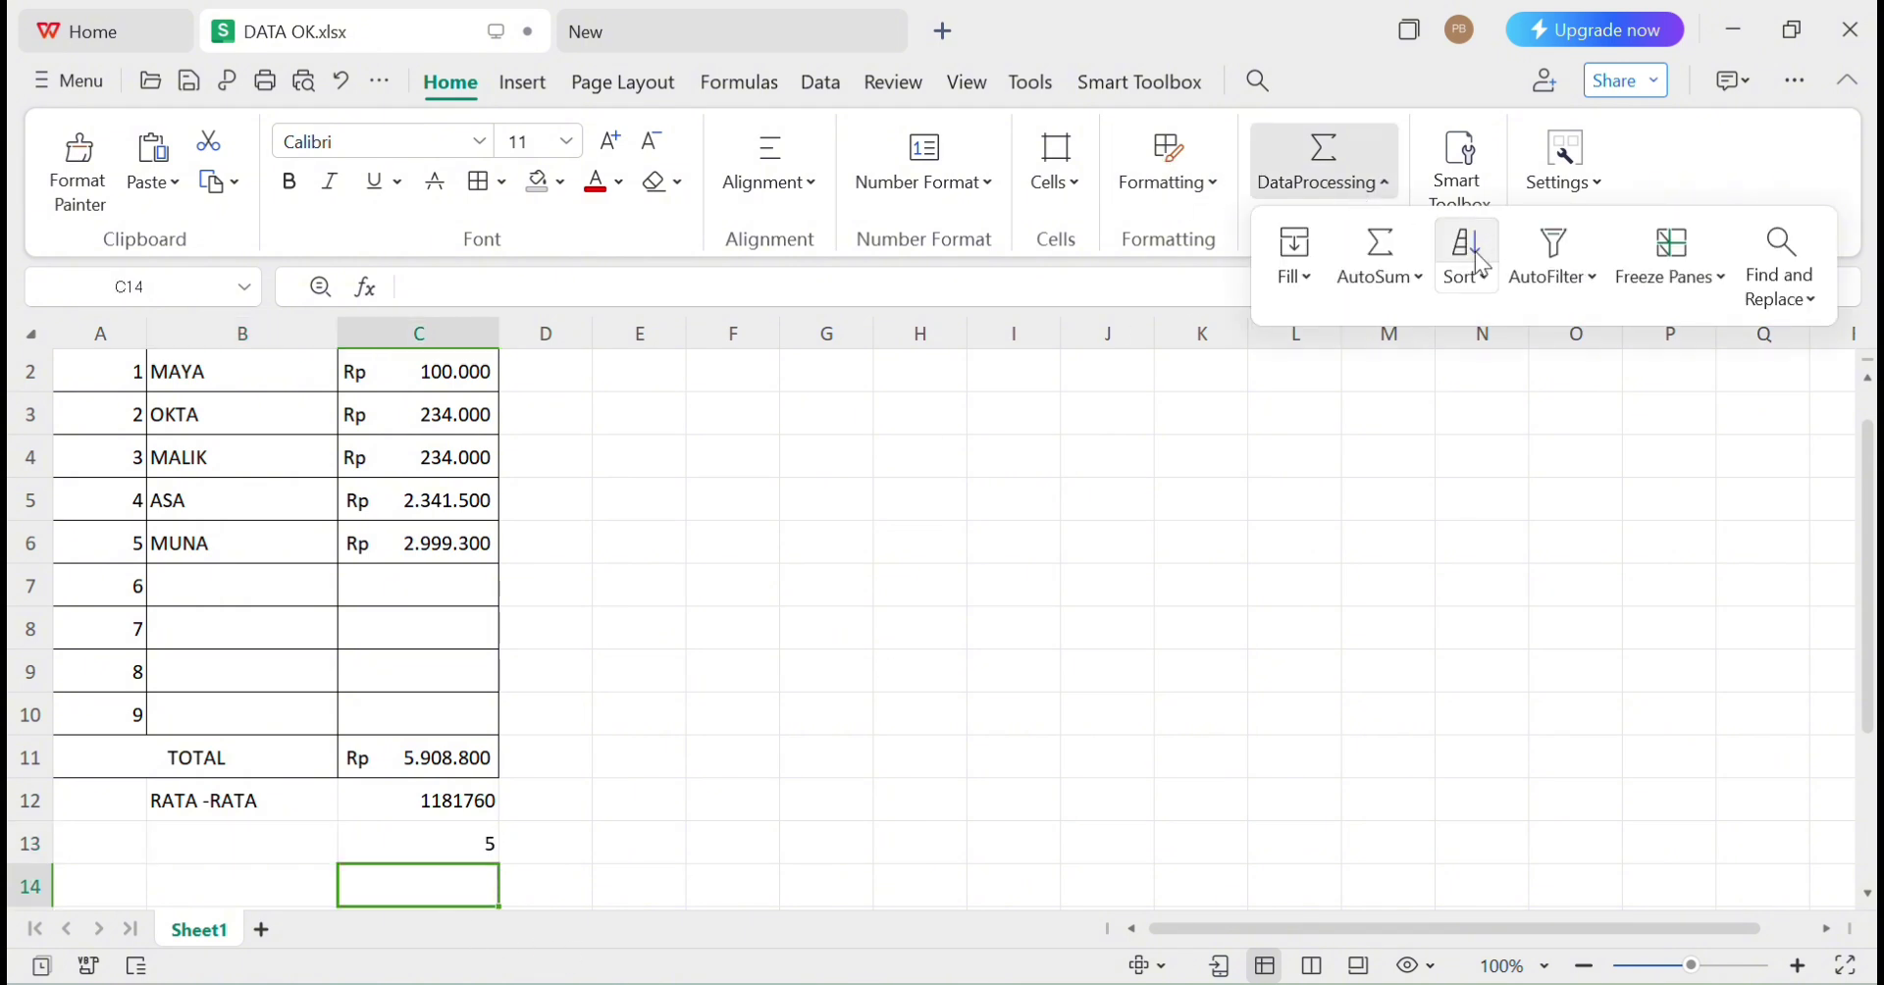
pyautogui.click(1400, 284)
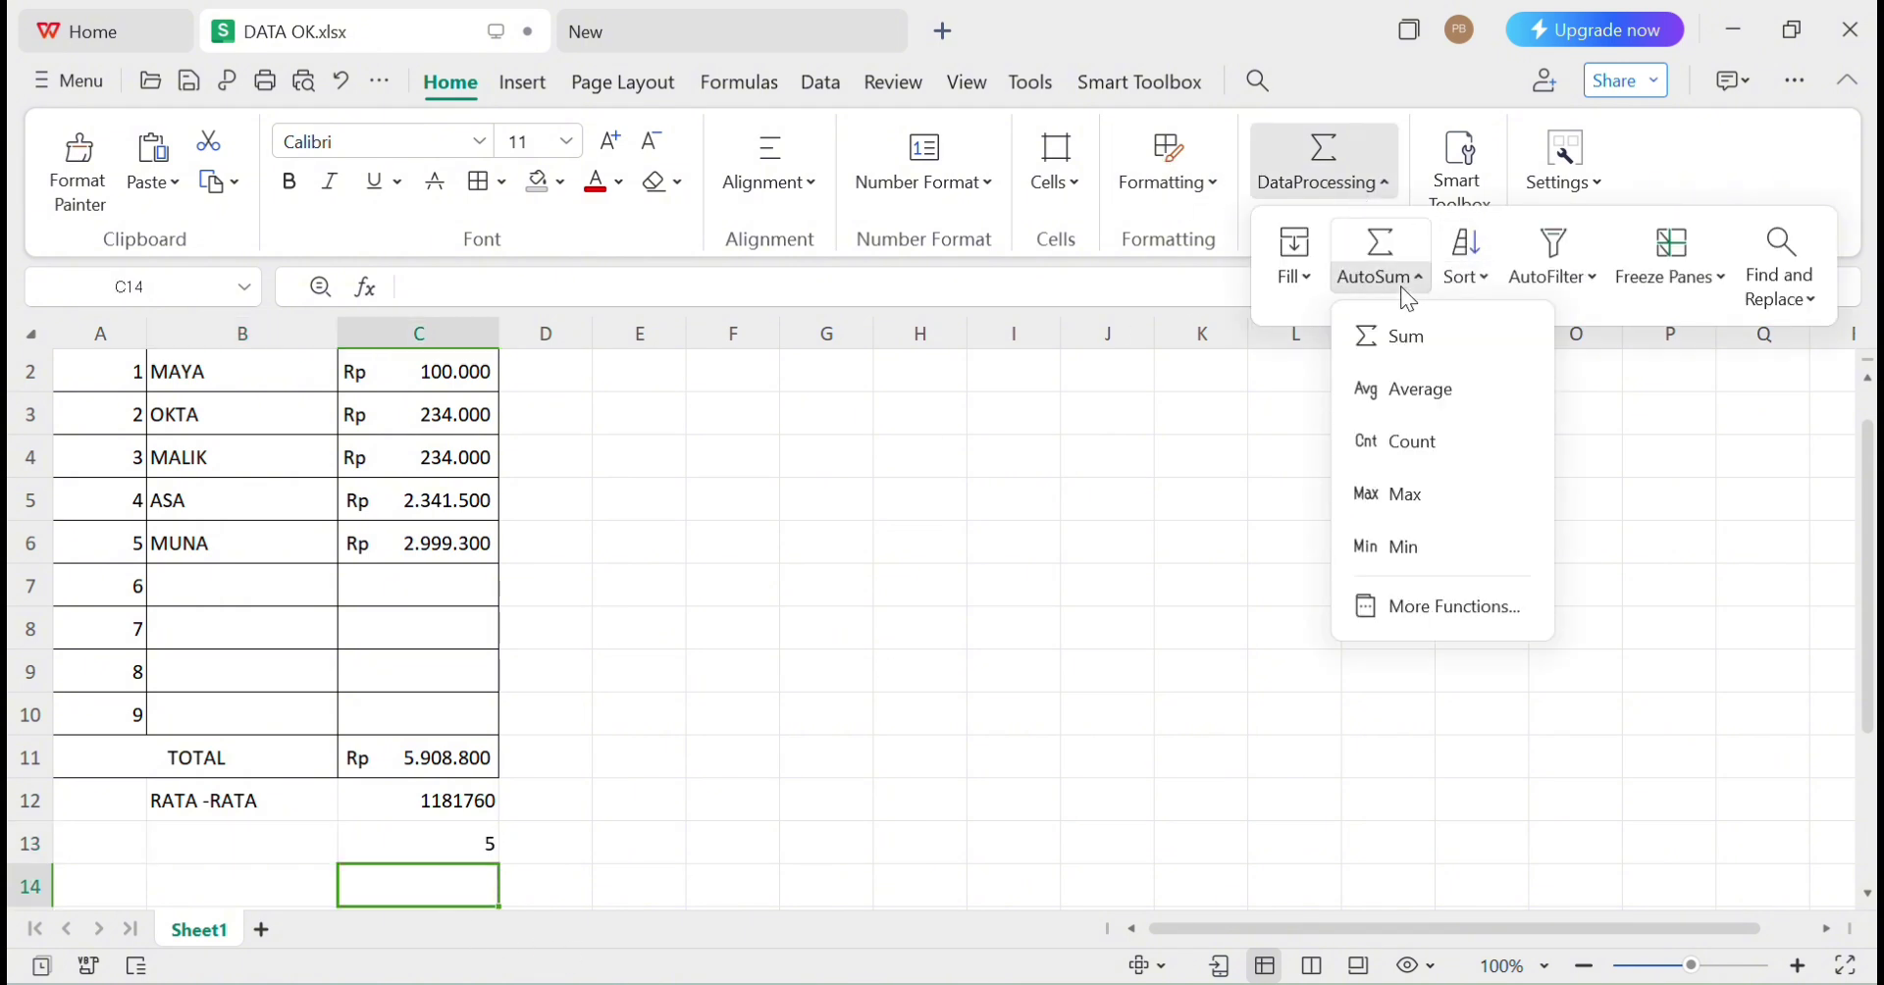
pyautogui.click(1403, 500)
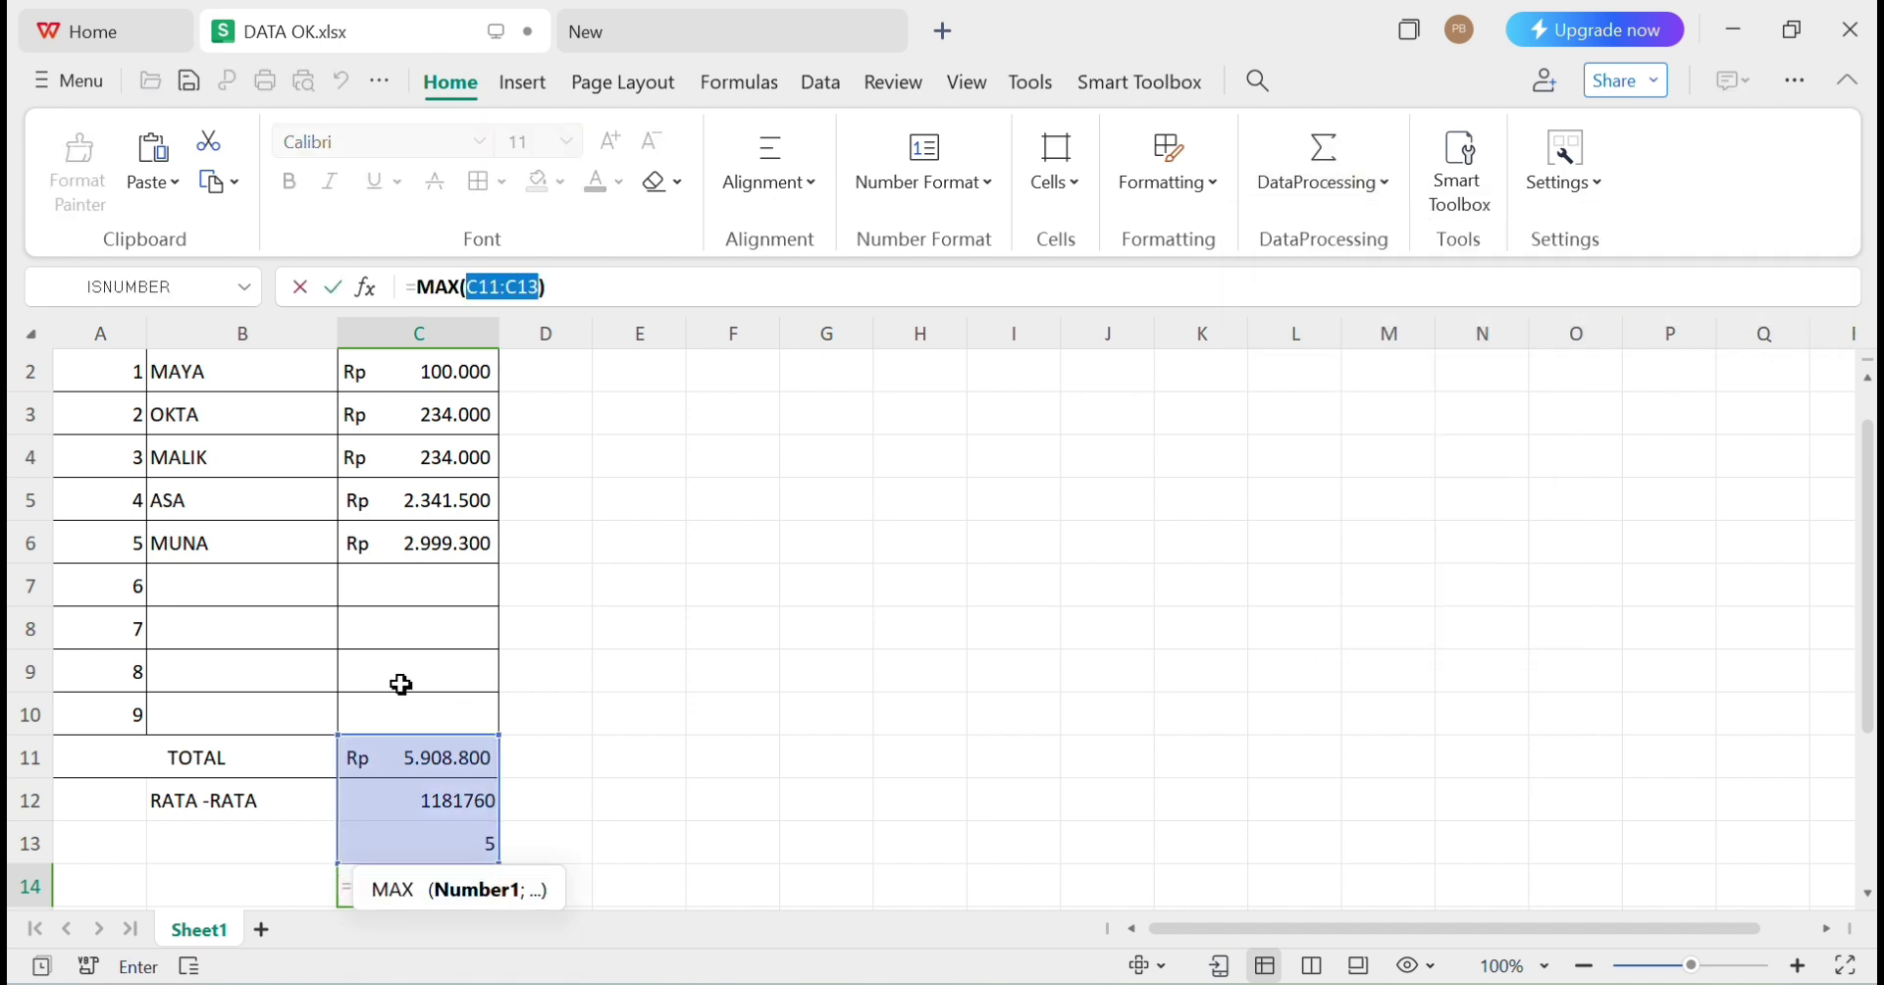
pyautogui.moveTo(499, 736); pyautogui.dragTo(472, 383)
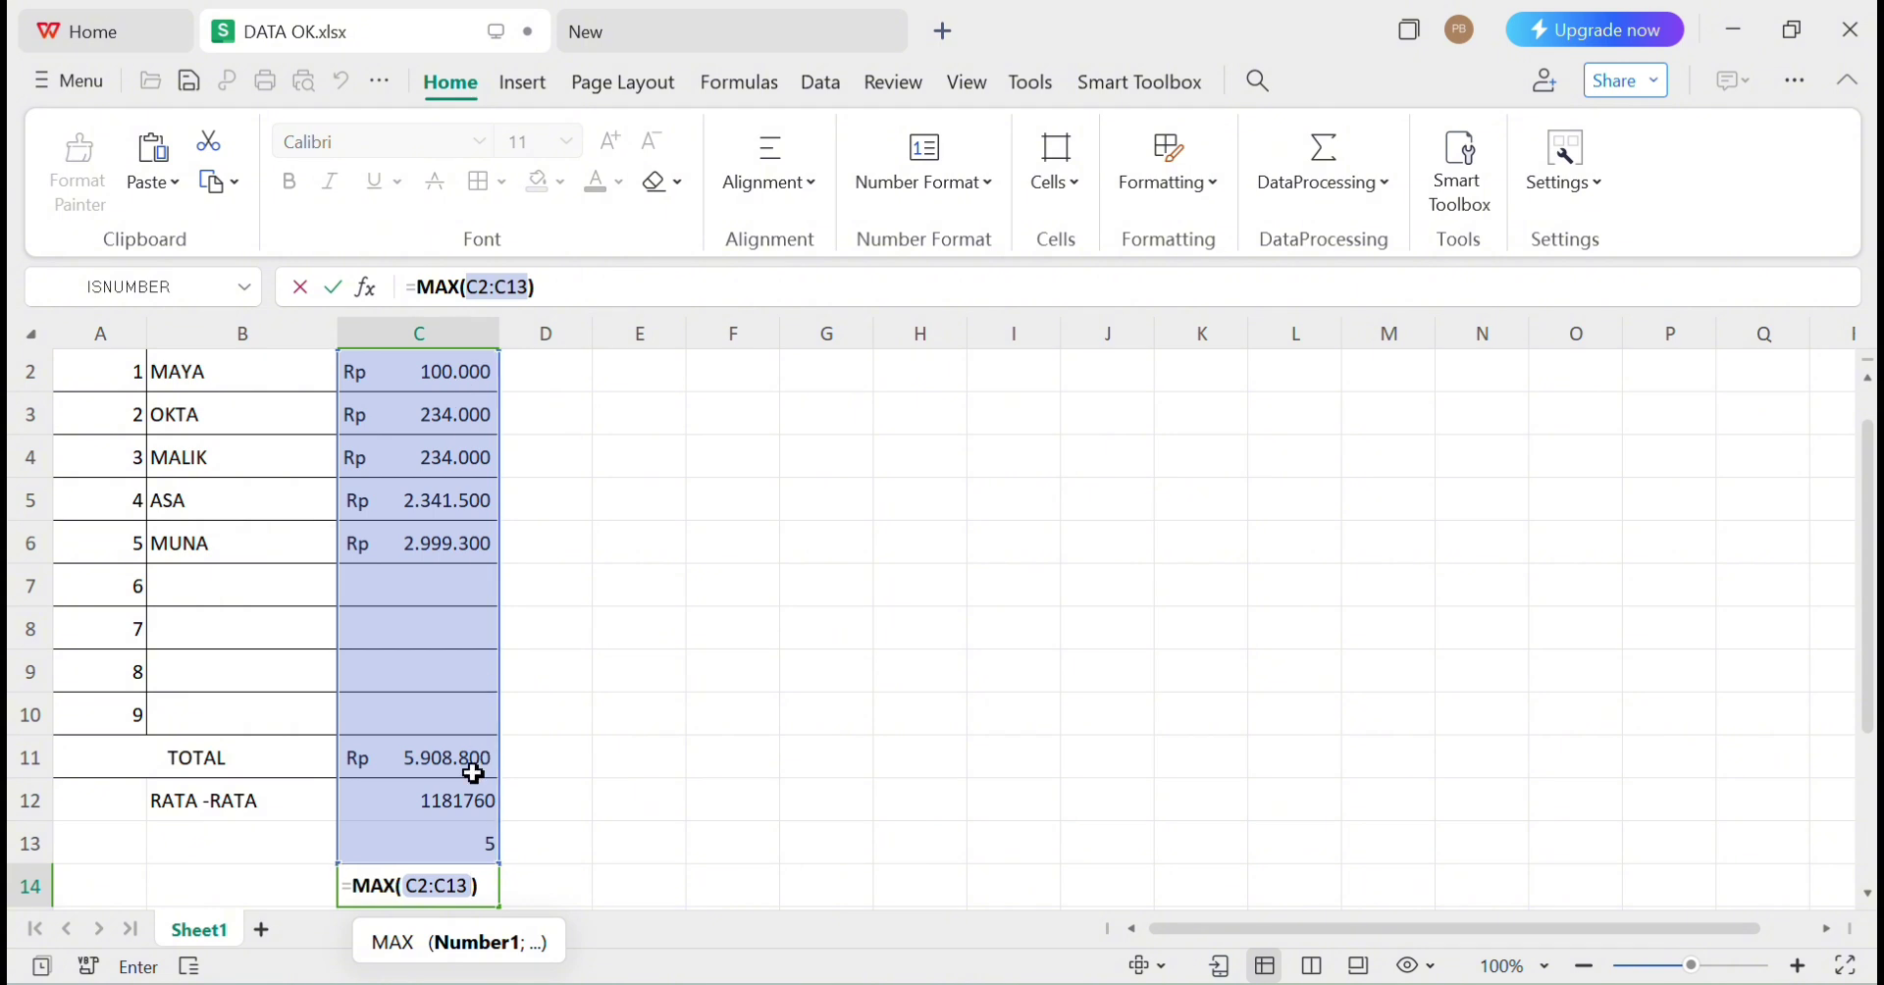
pyautogui.moveTo(496, 861); pyautogui.dragTo(477, 704)
pyautogui.press('Return')
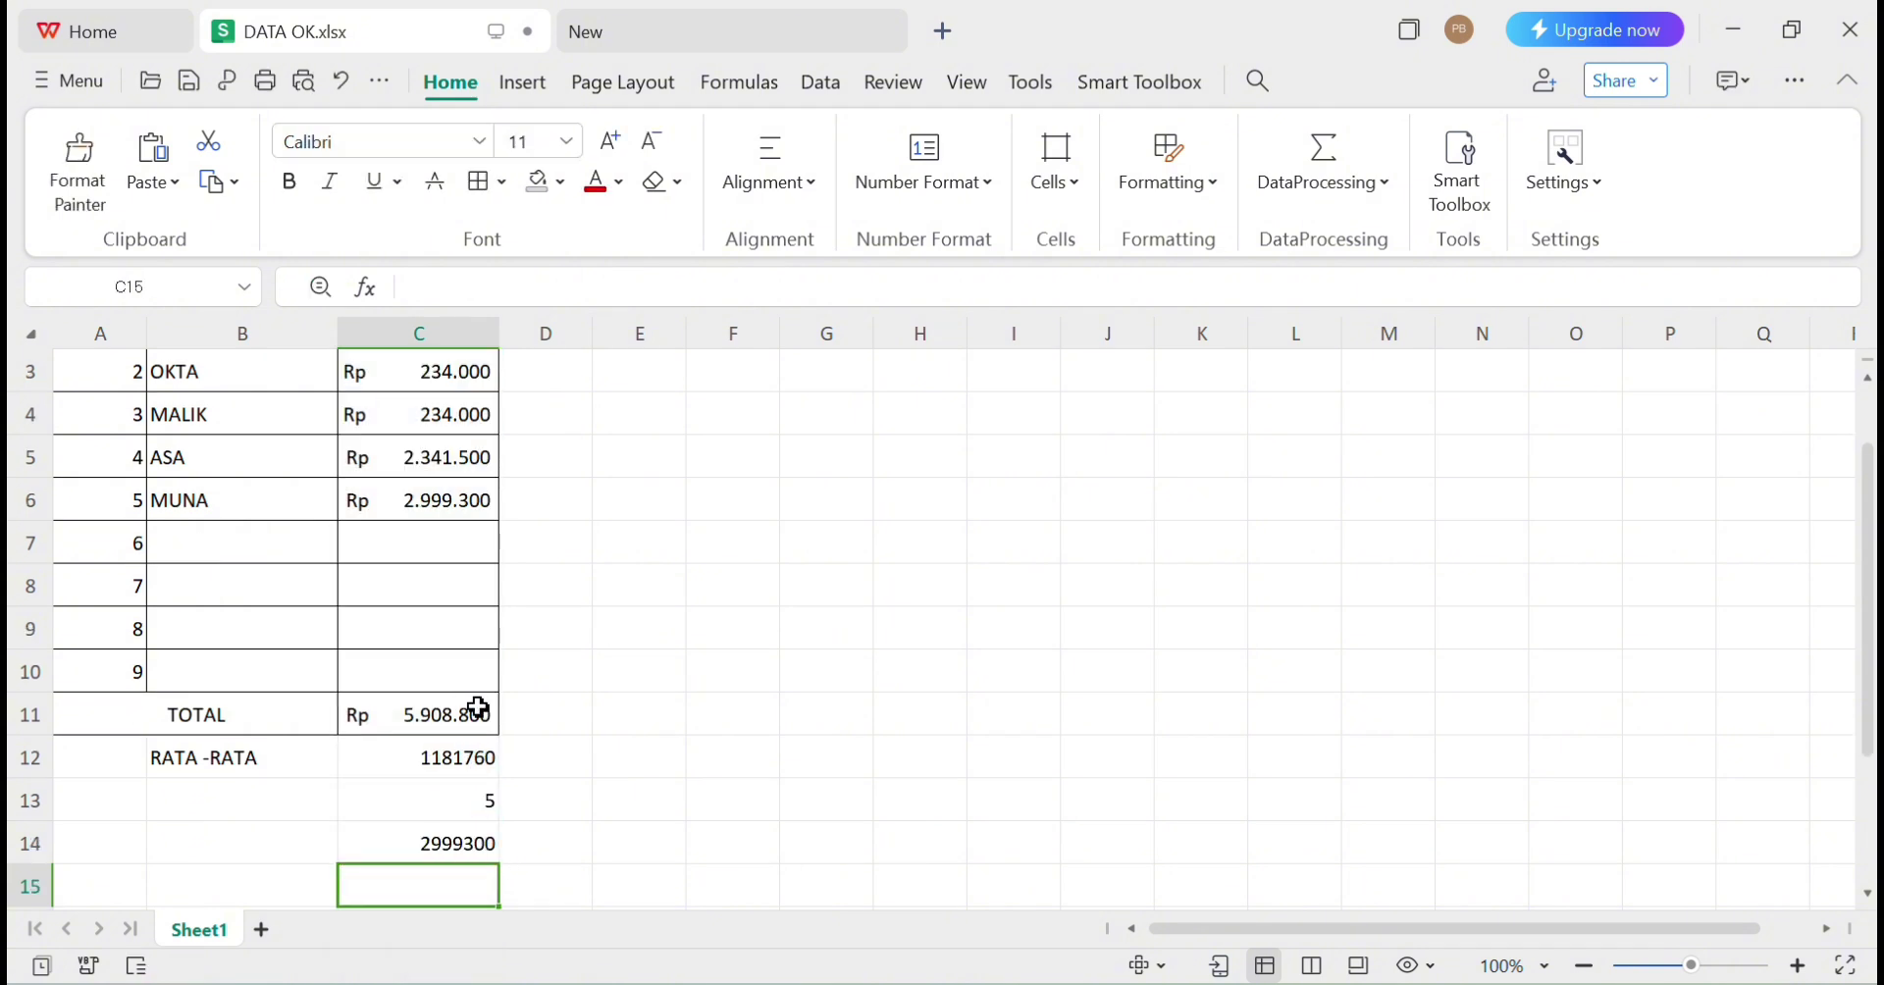
pyautogui.click(469, 839)
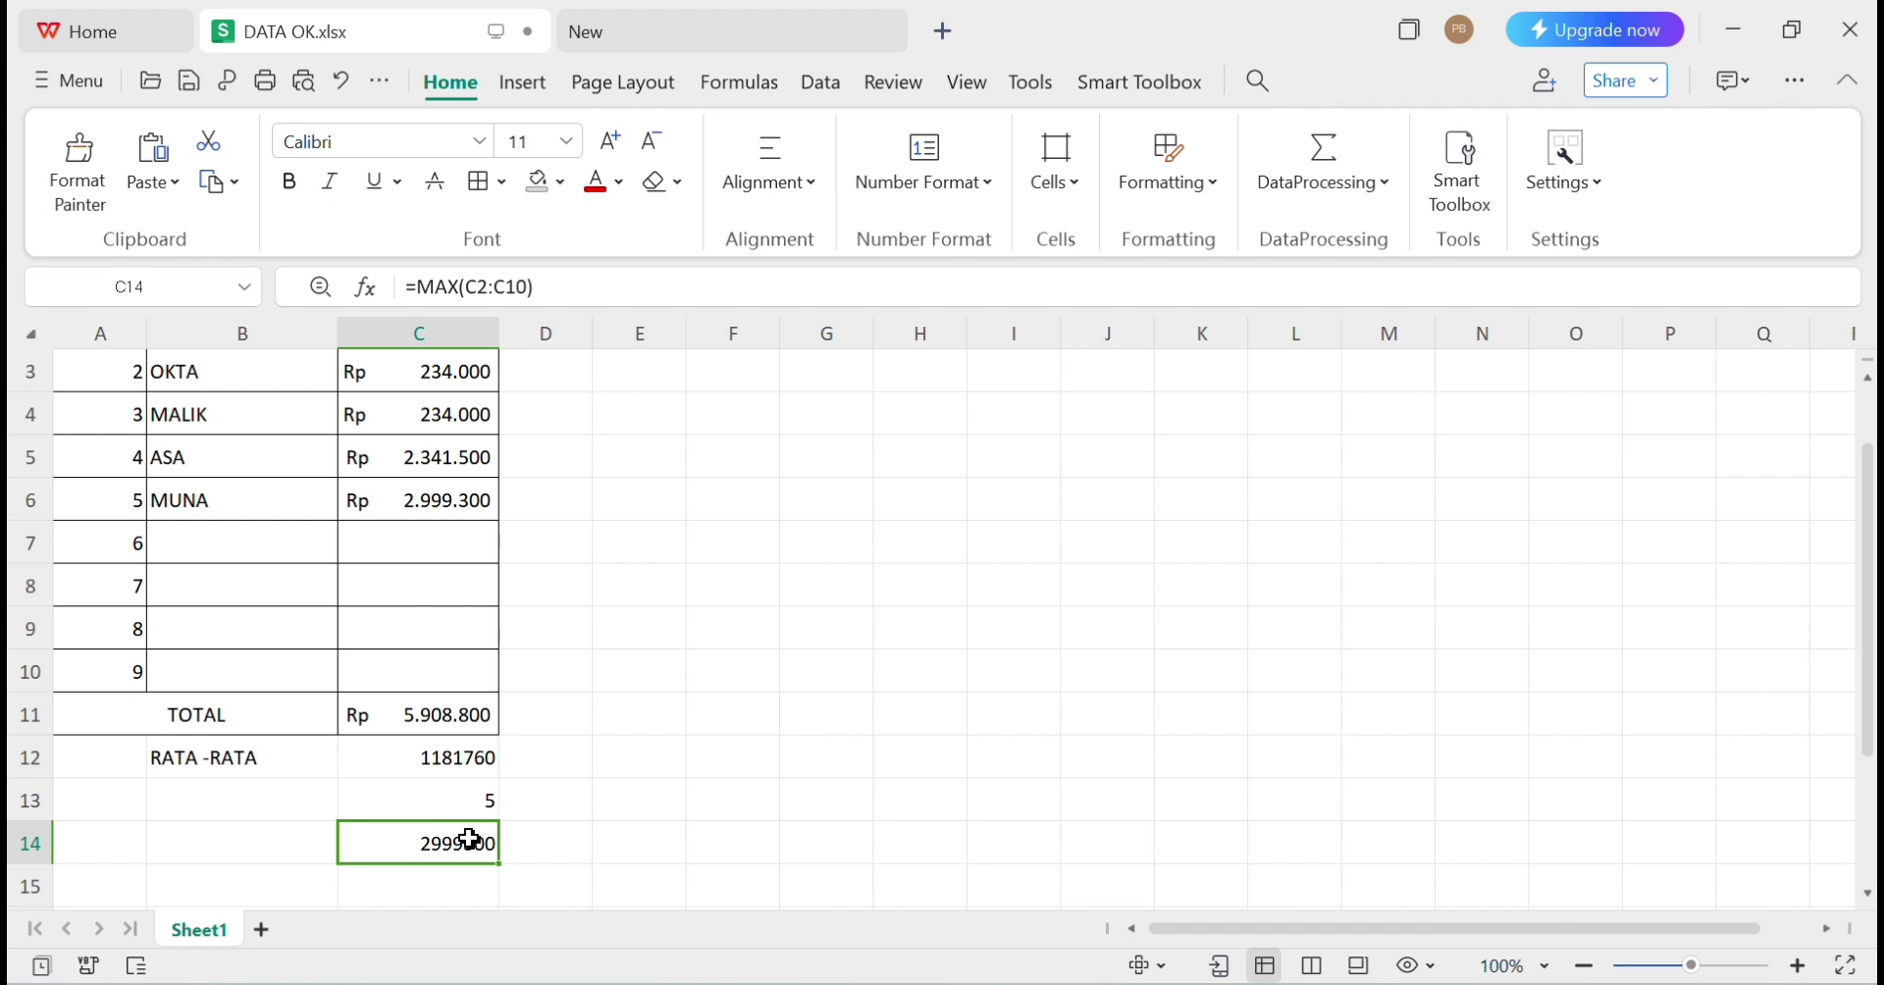
pyautogui.click(467, 499)
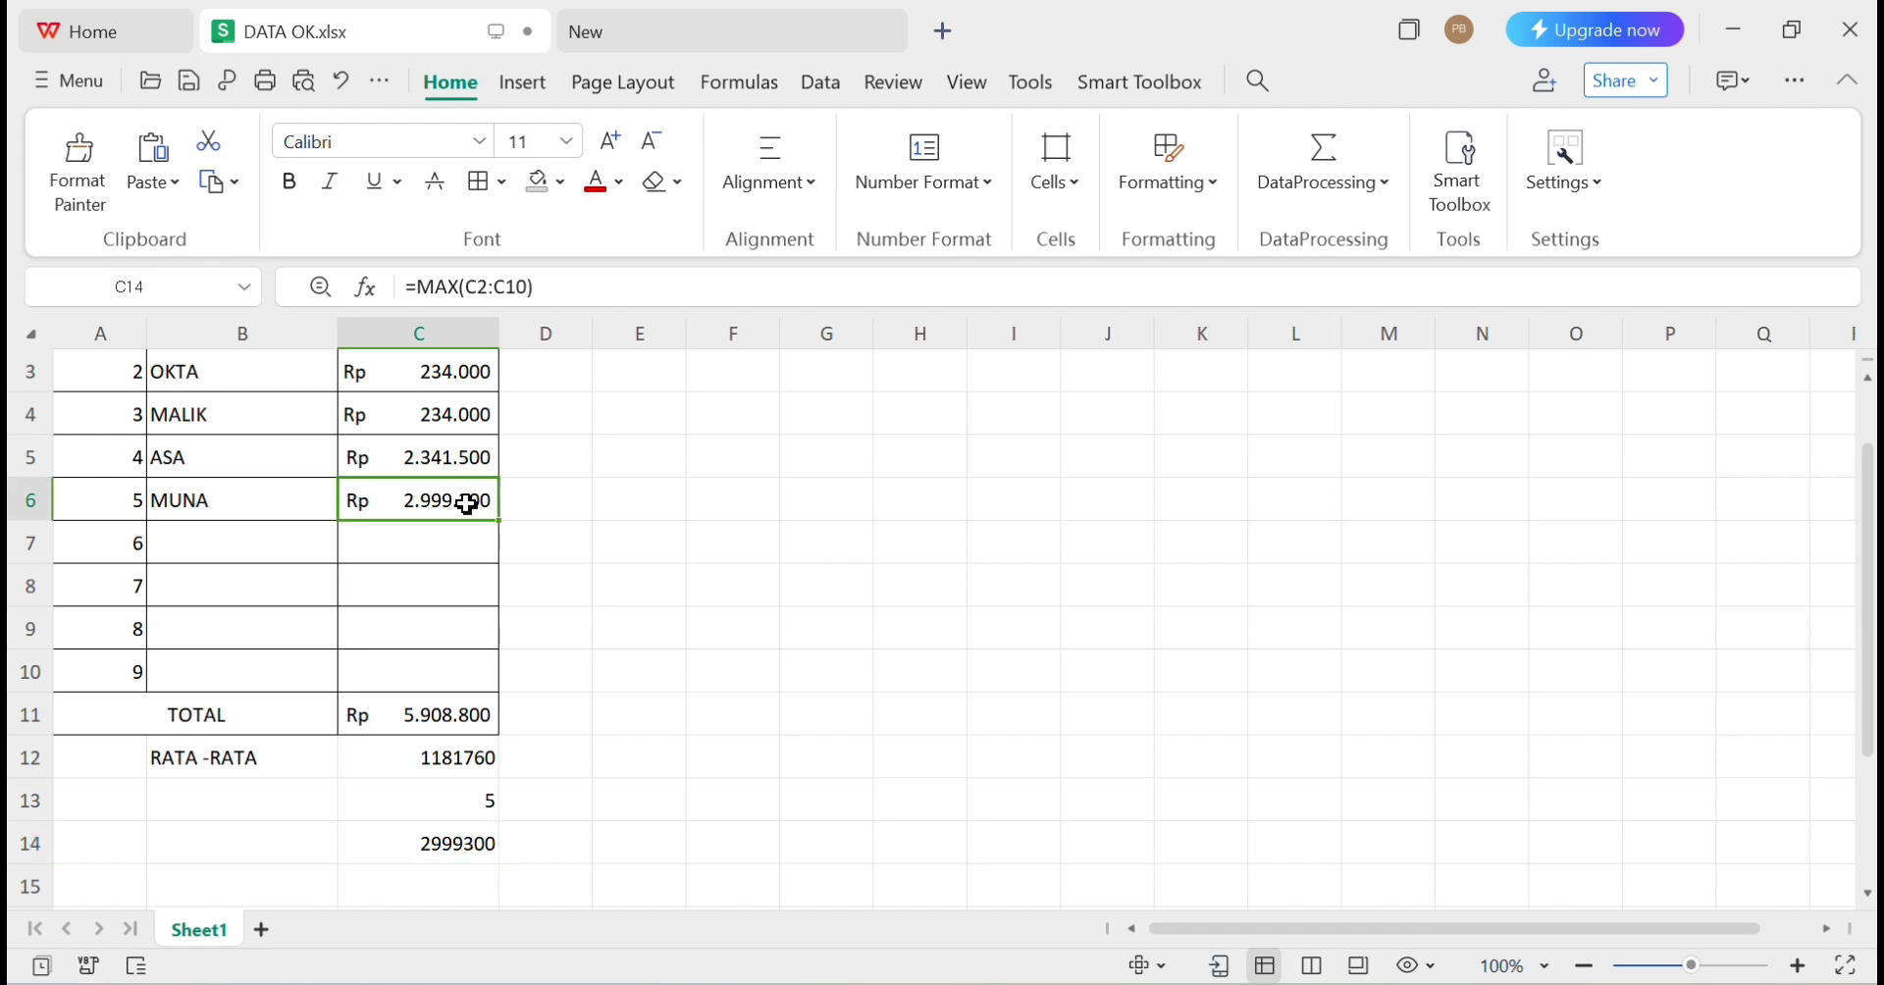
pyautogui.click(449, 844)
# Label the maximum row by entering YANG TERTINGGI in cell B14
pyautogui.click(260, 853)
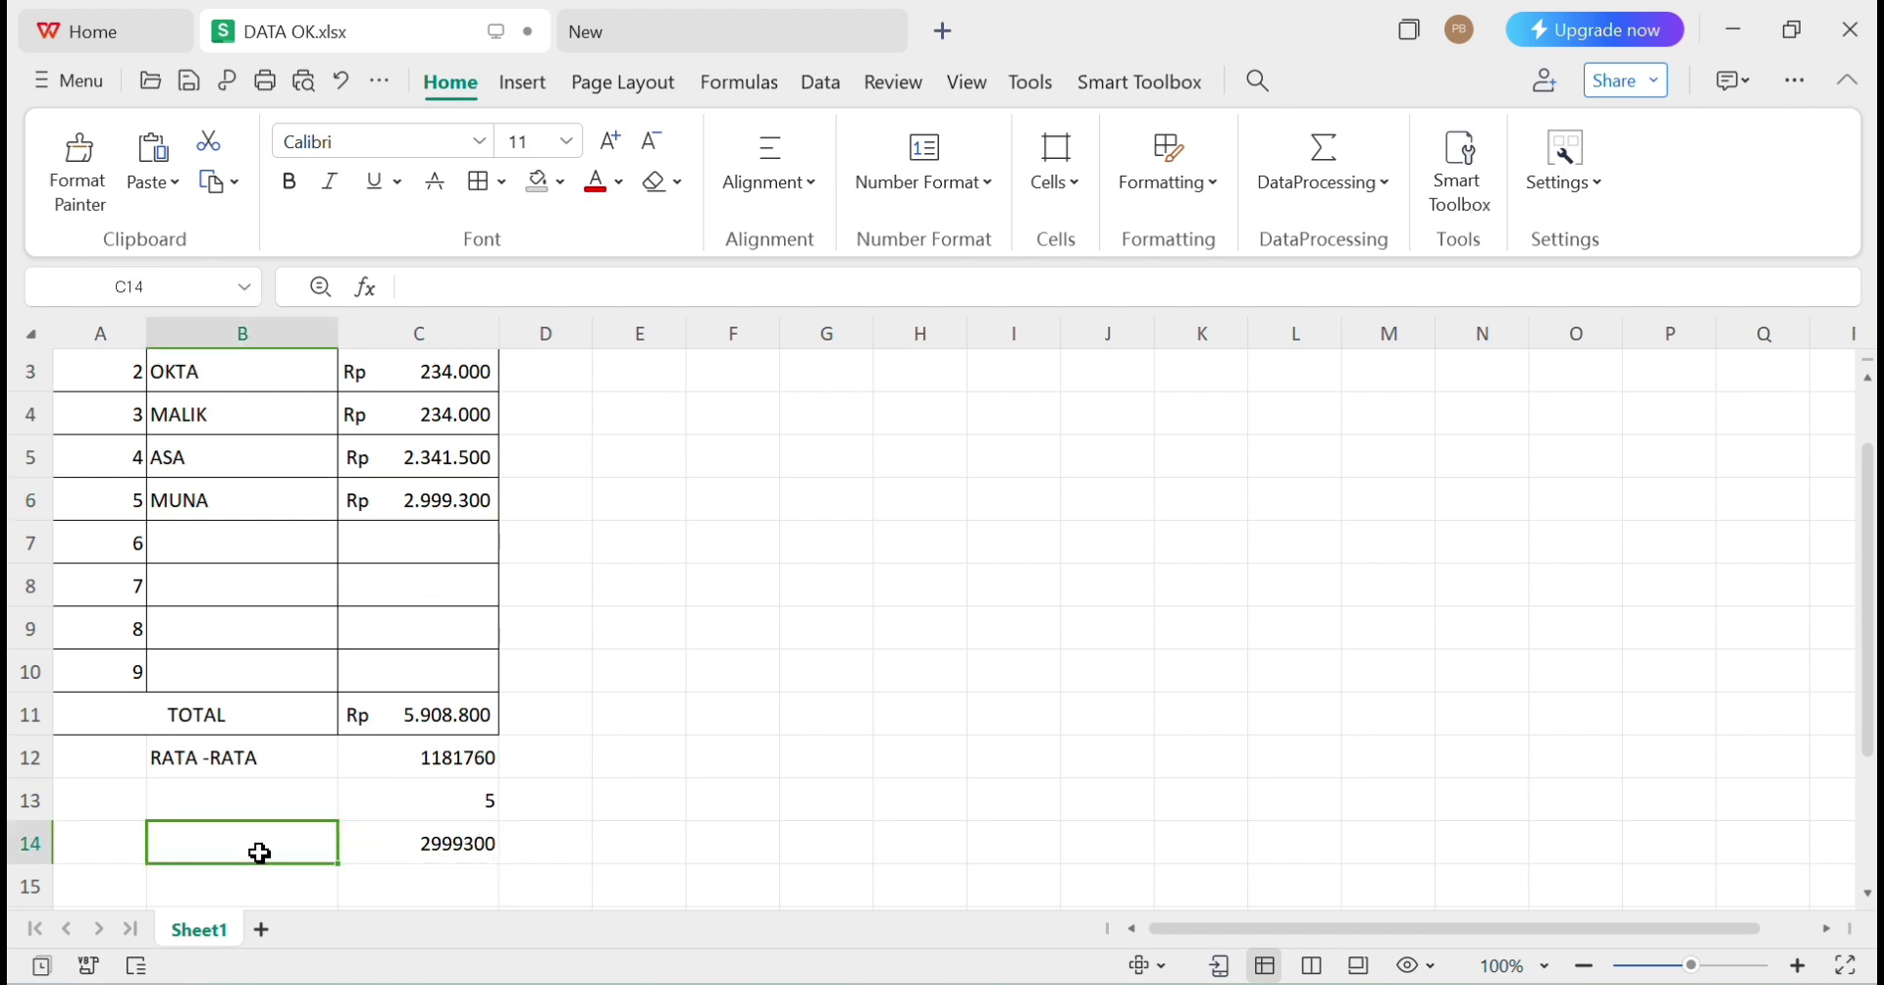
pyautogui.write('MA')
pyautogui.press('BackSpace')
pyautogui.press('BackSpace')
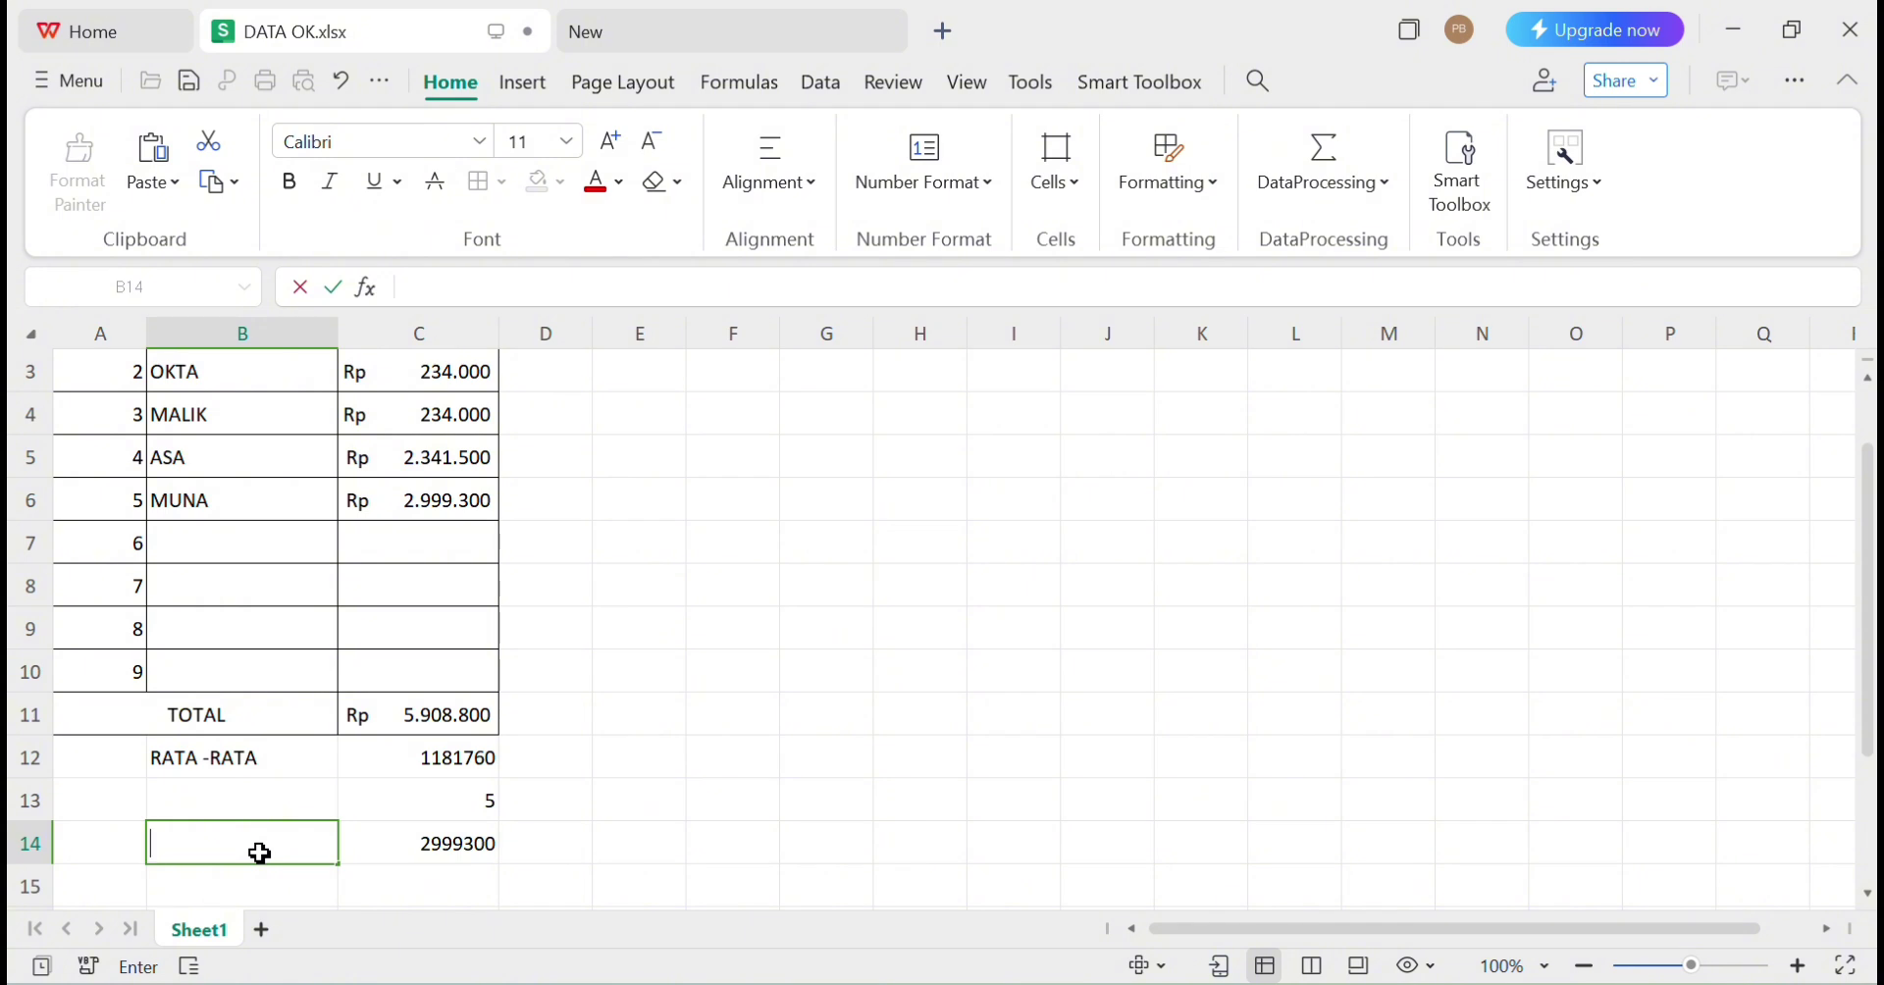
pyautogui.write('YANG TE')
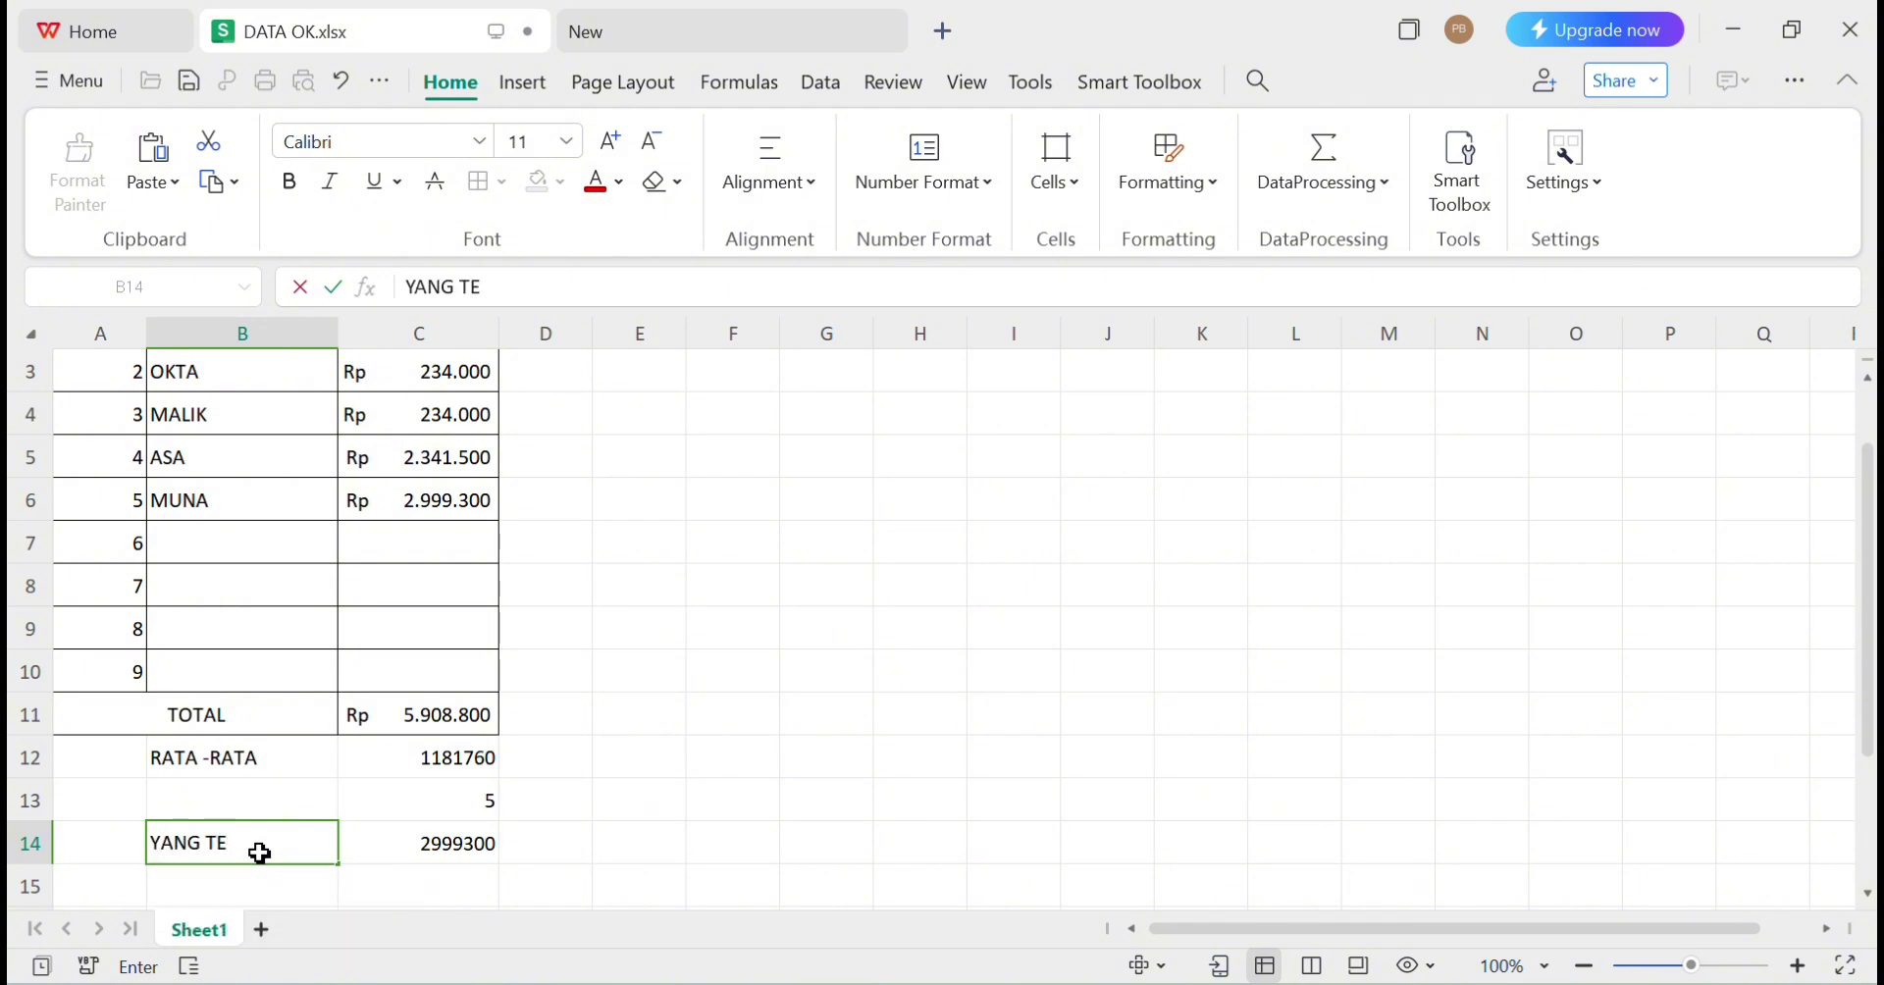
pyautogui.write('RTINGG')
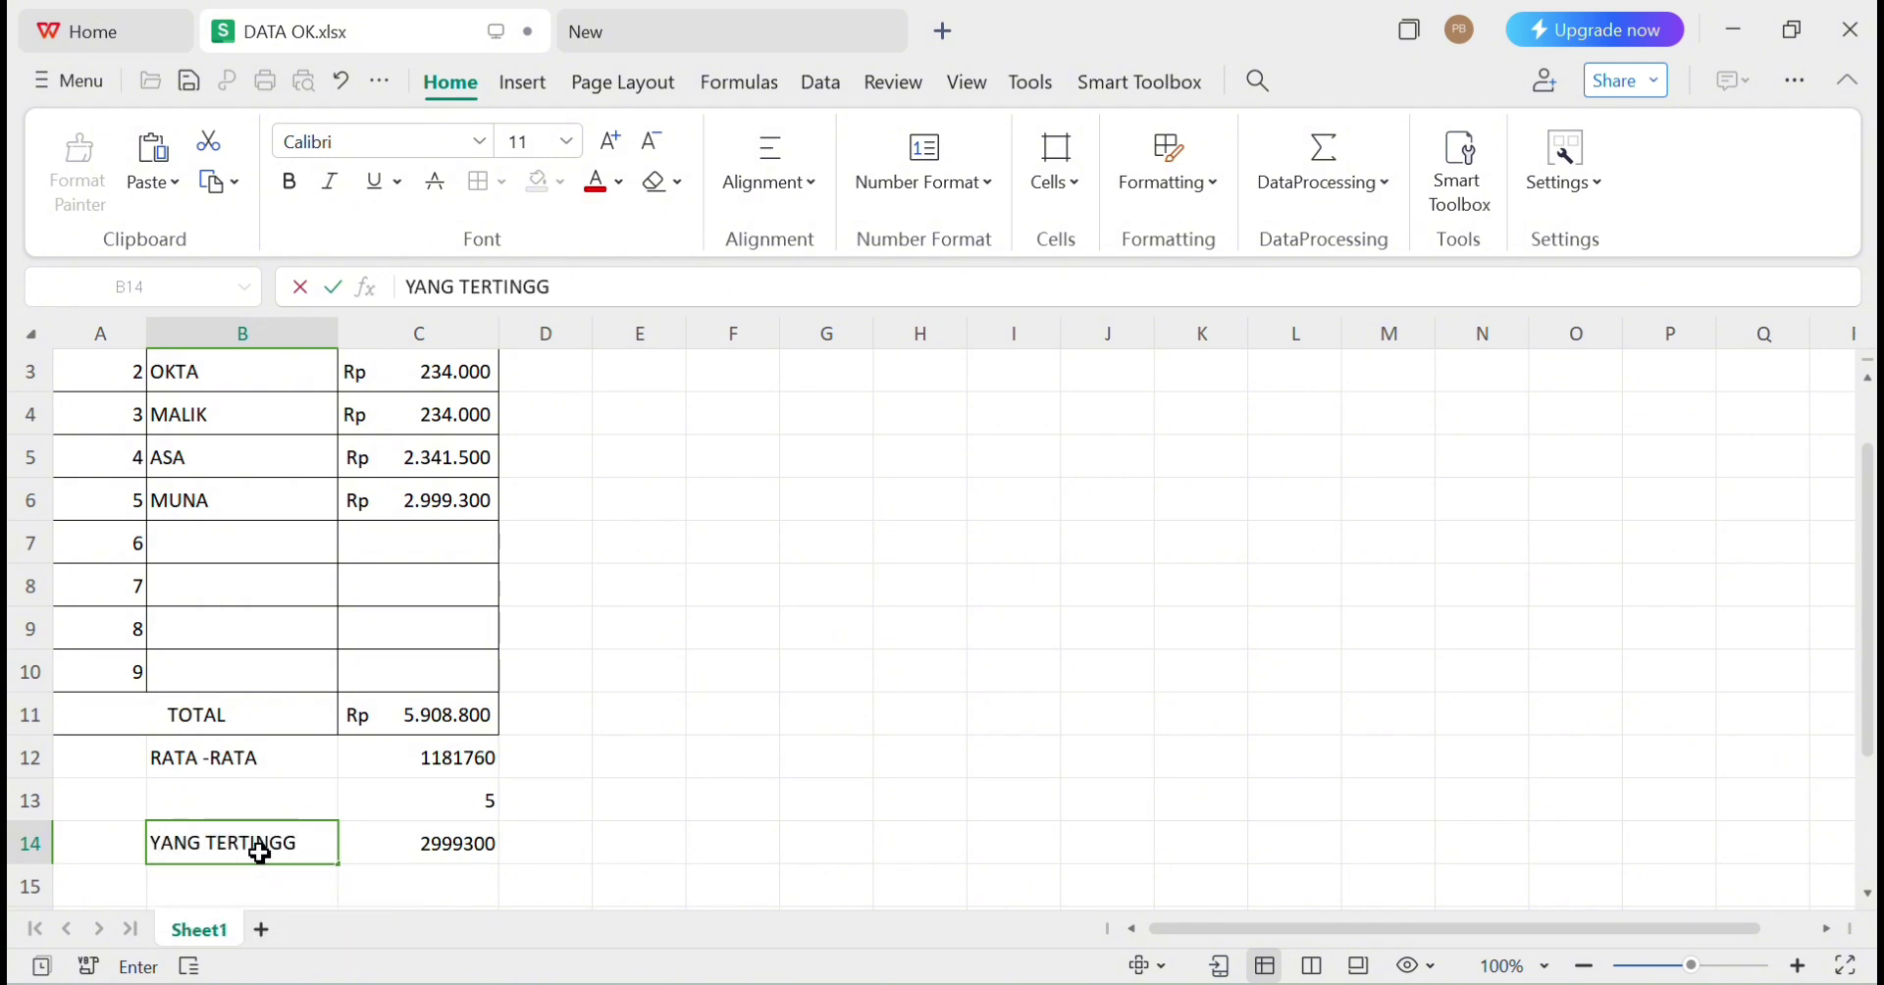
pyautogui.write('I')
pyautogui.click(433, 890)
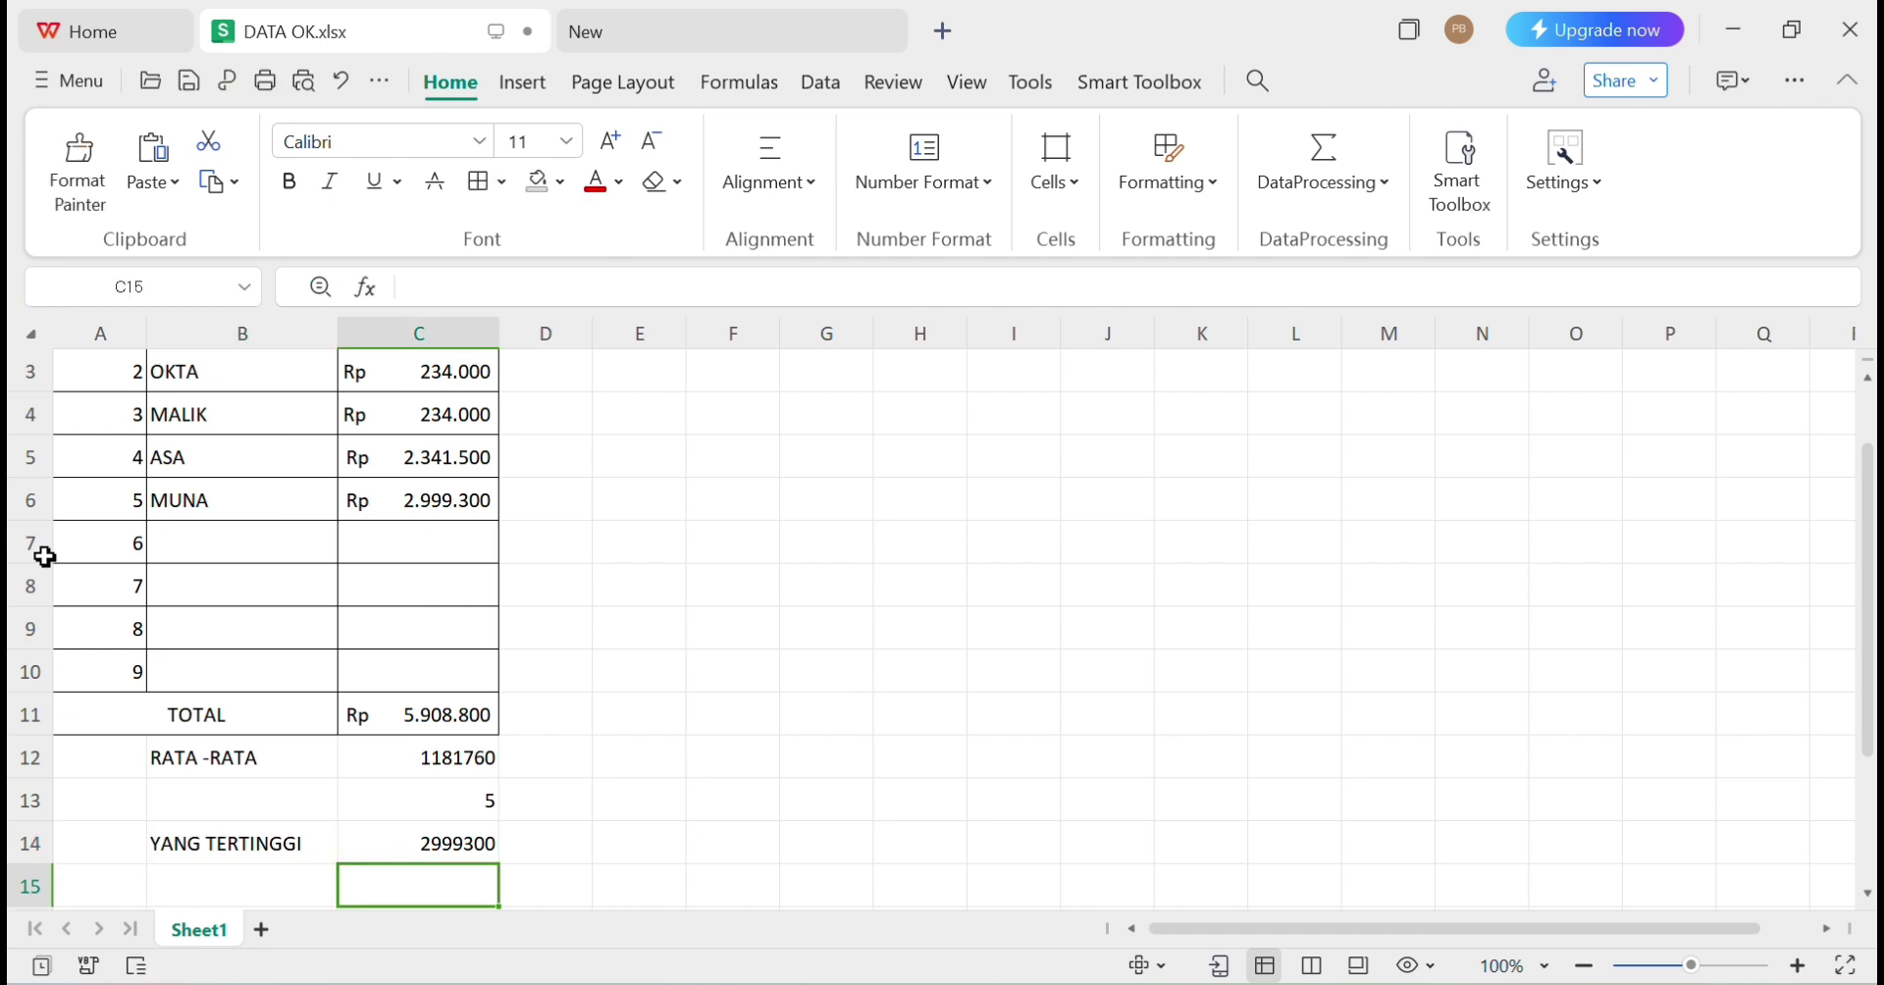
# Delete the unused rows 7 to 10, numbered 6 to 9, above the TOTAL row
pyautogui.moveTo(18, 542); pyautogui.dragTo(20, 669)
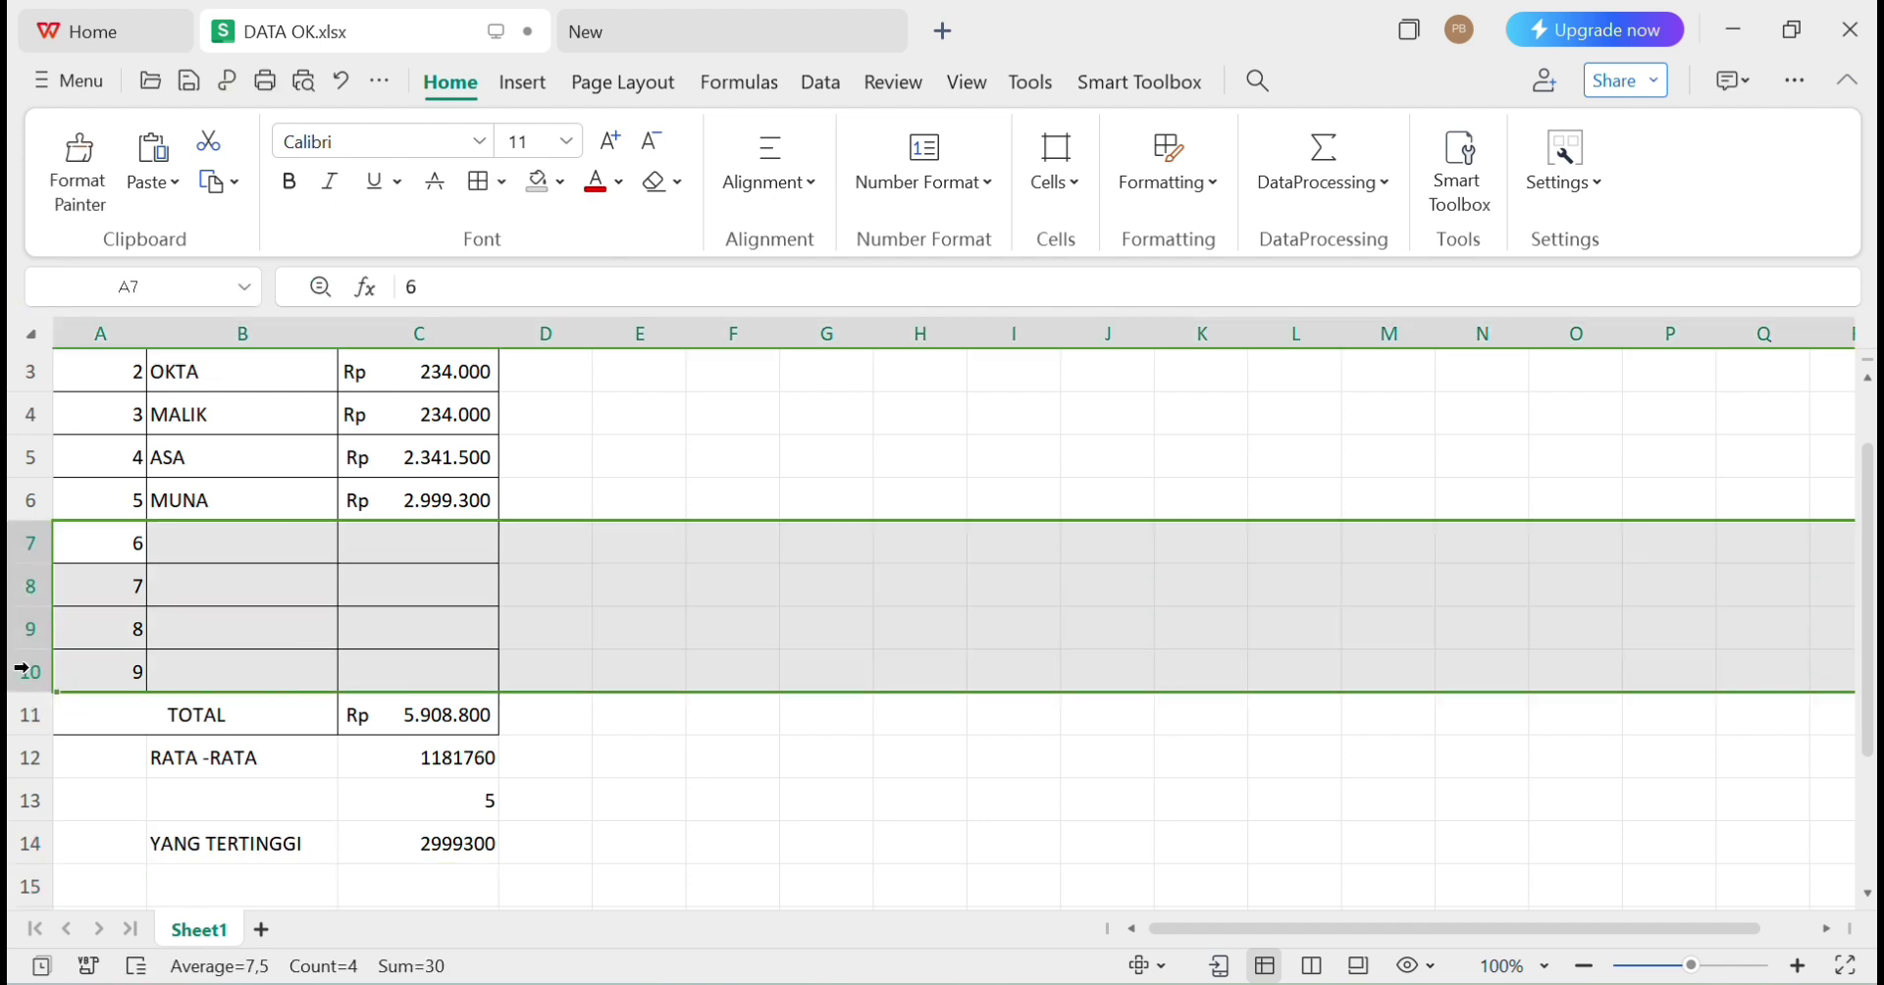
pyautogui.rightClick(20, 670)
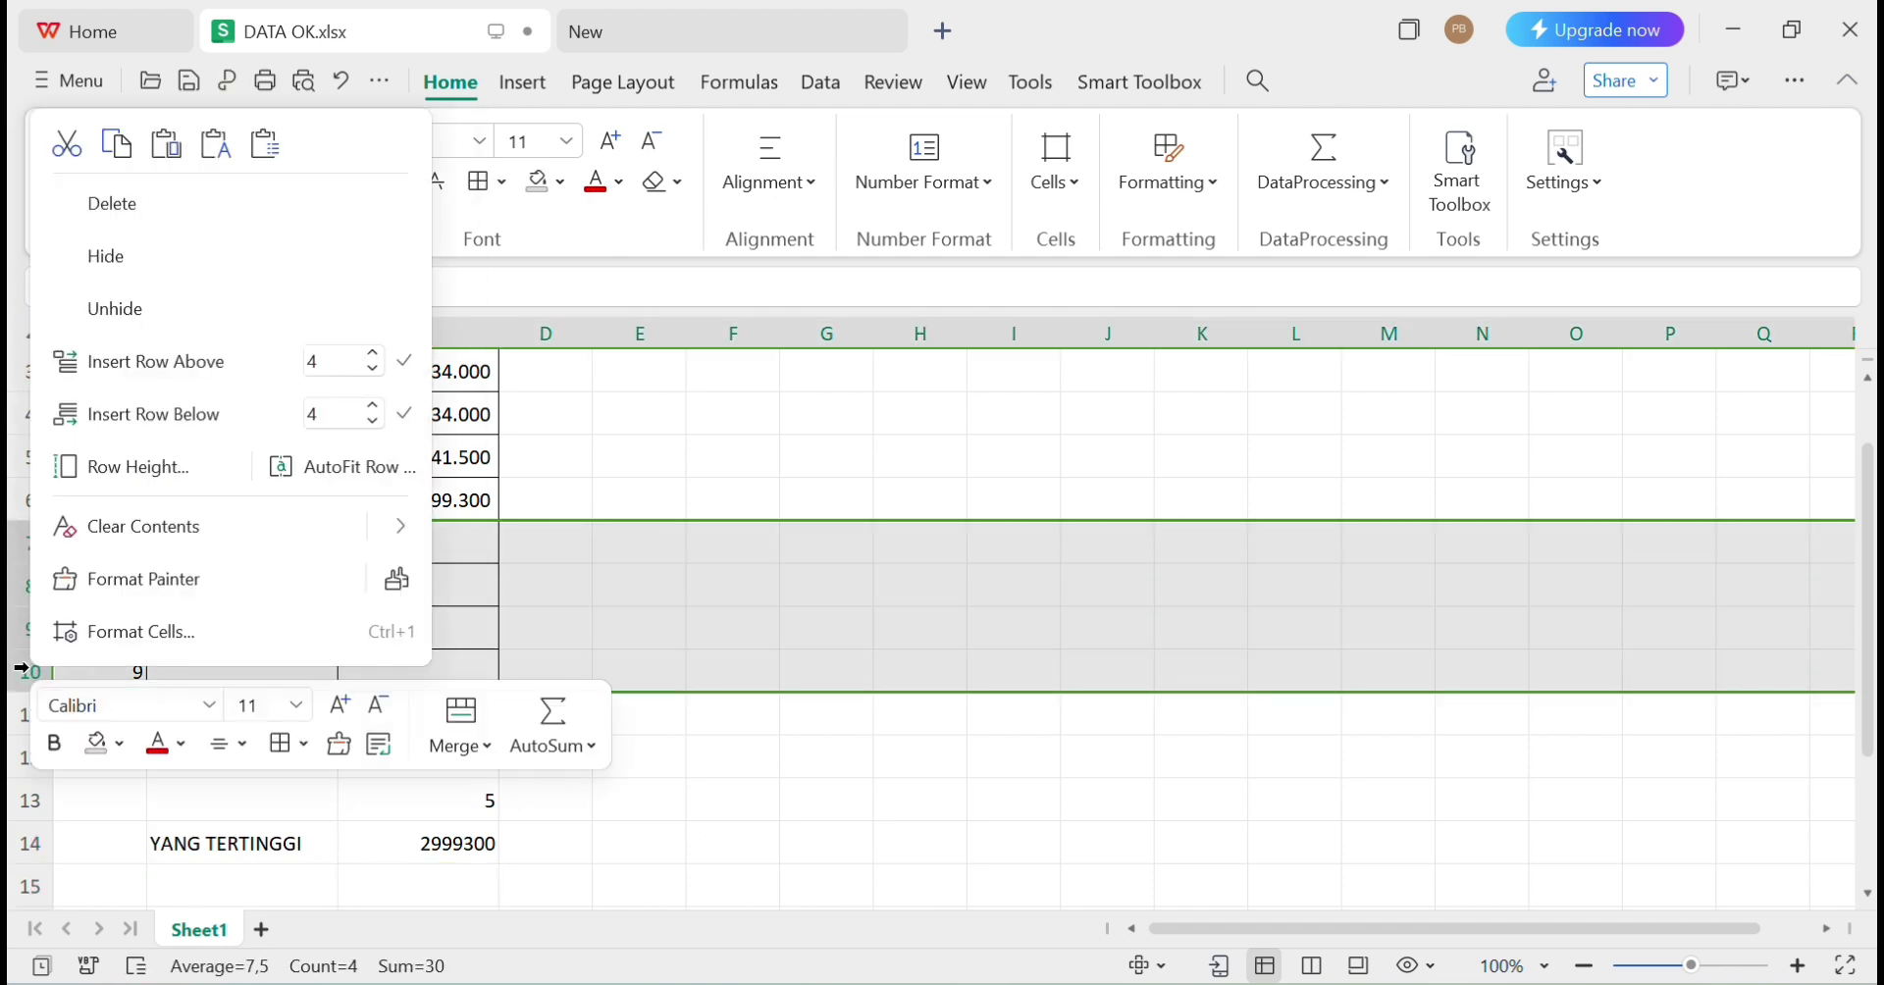
pyautogui.click(204, 204)
pyautogui.click(657, 550)
# Enter the label YG TERENDAH in cell B11 and select cell C11 beside it
pyautogui.click(432, 724)
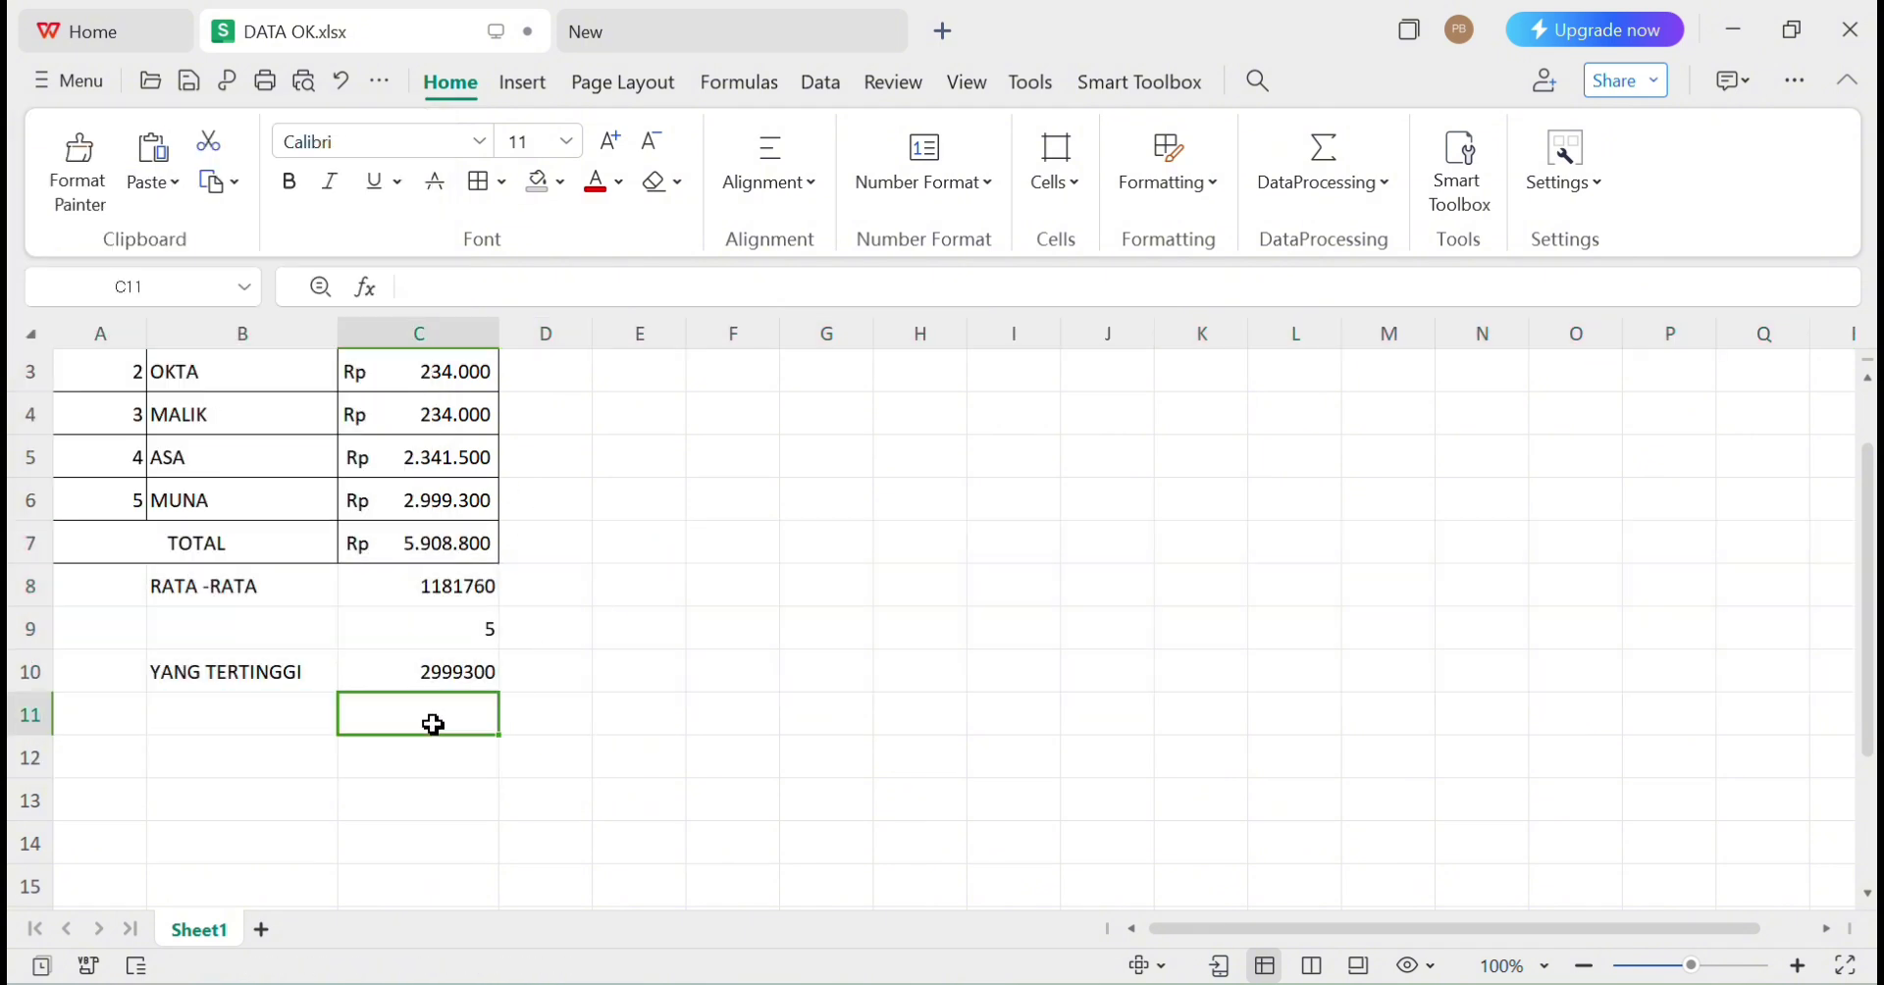
pyautogui.click(315, 717)
pyautogui.write('YG')
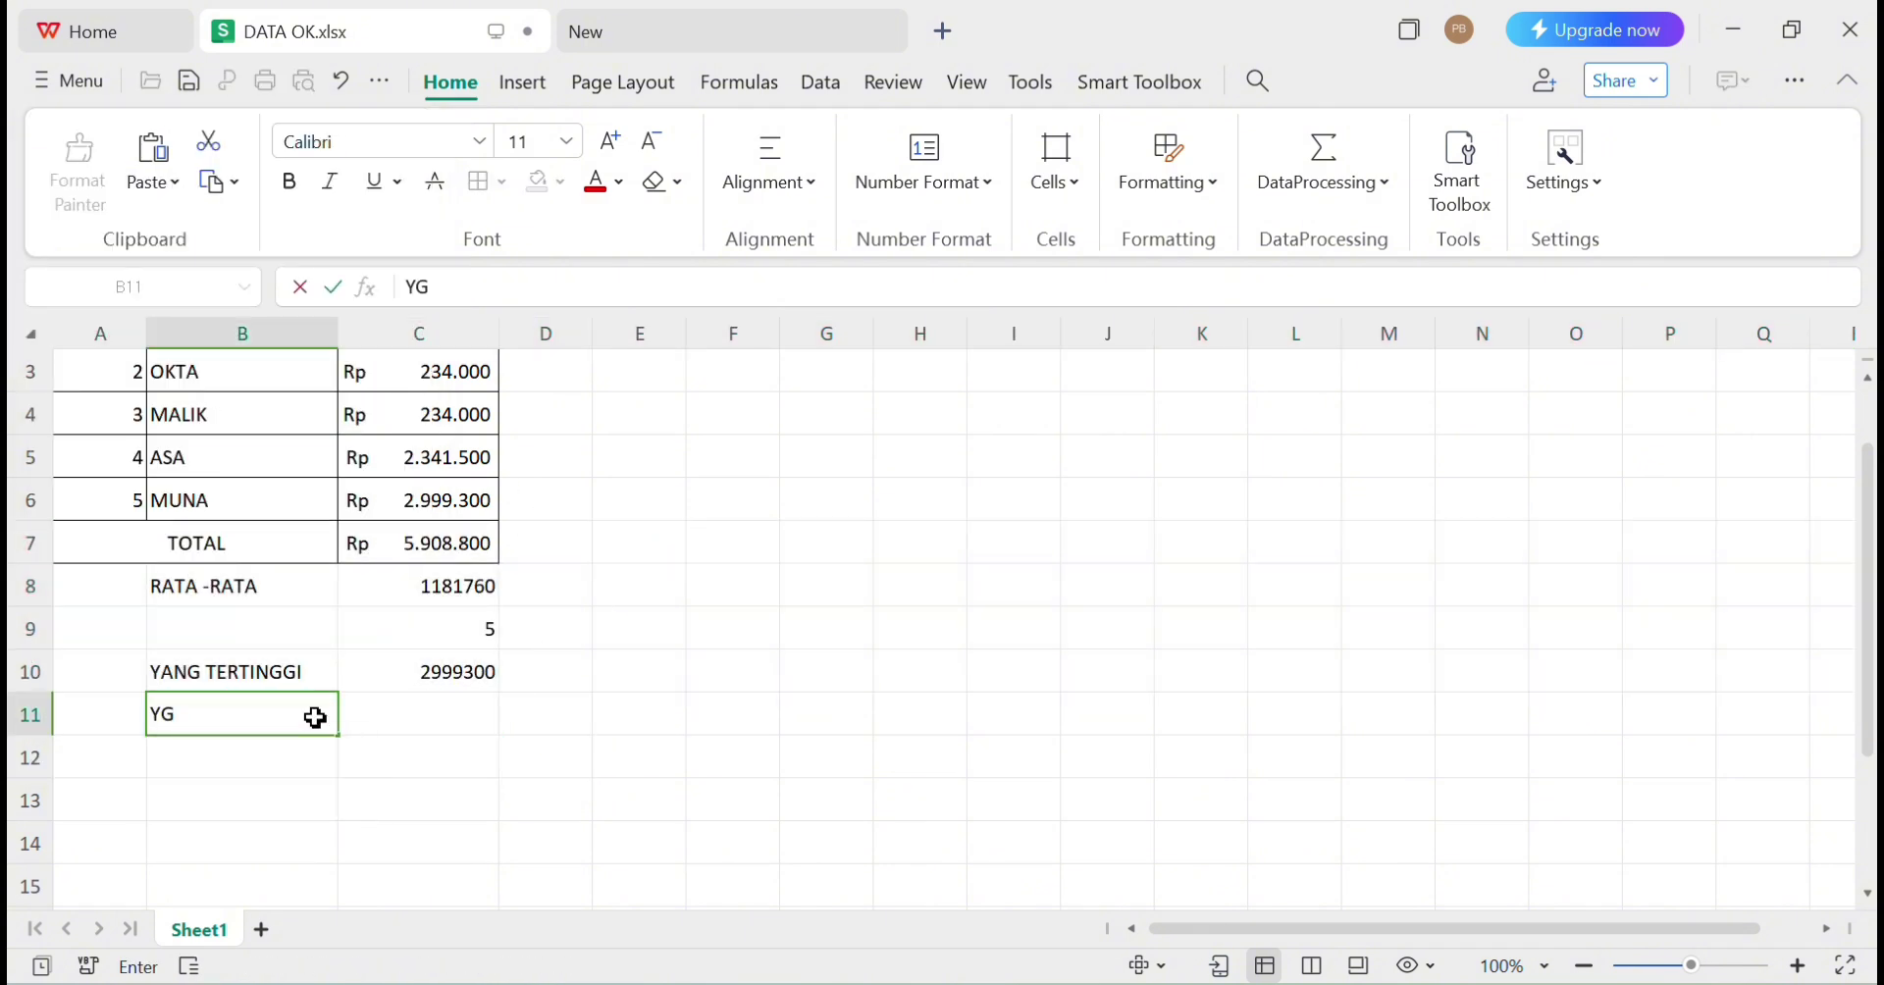
pyautogui.write(' TERENDAH')
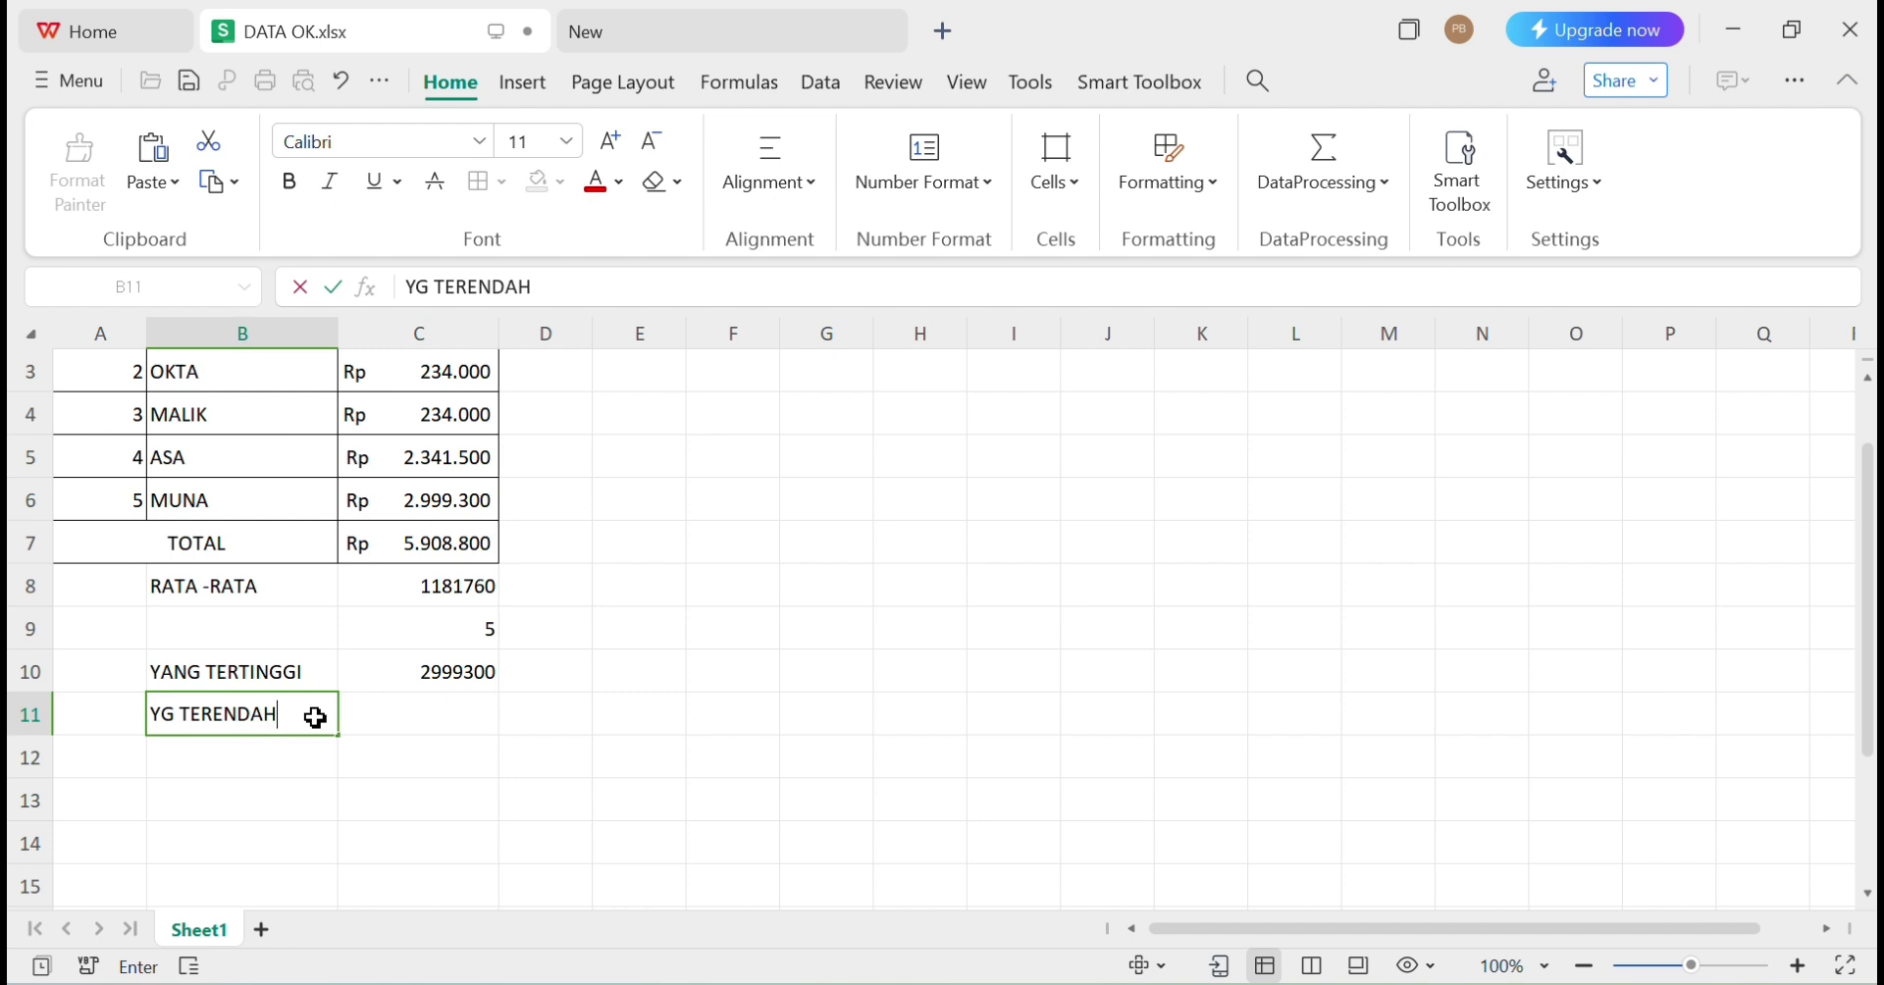
pyautogui.click(841, 663)
pyautogui.click(486, 717)
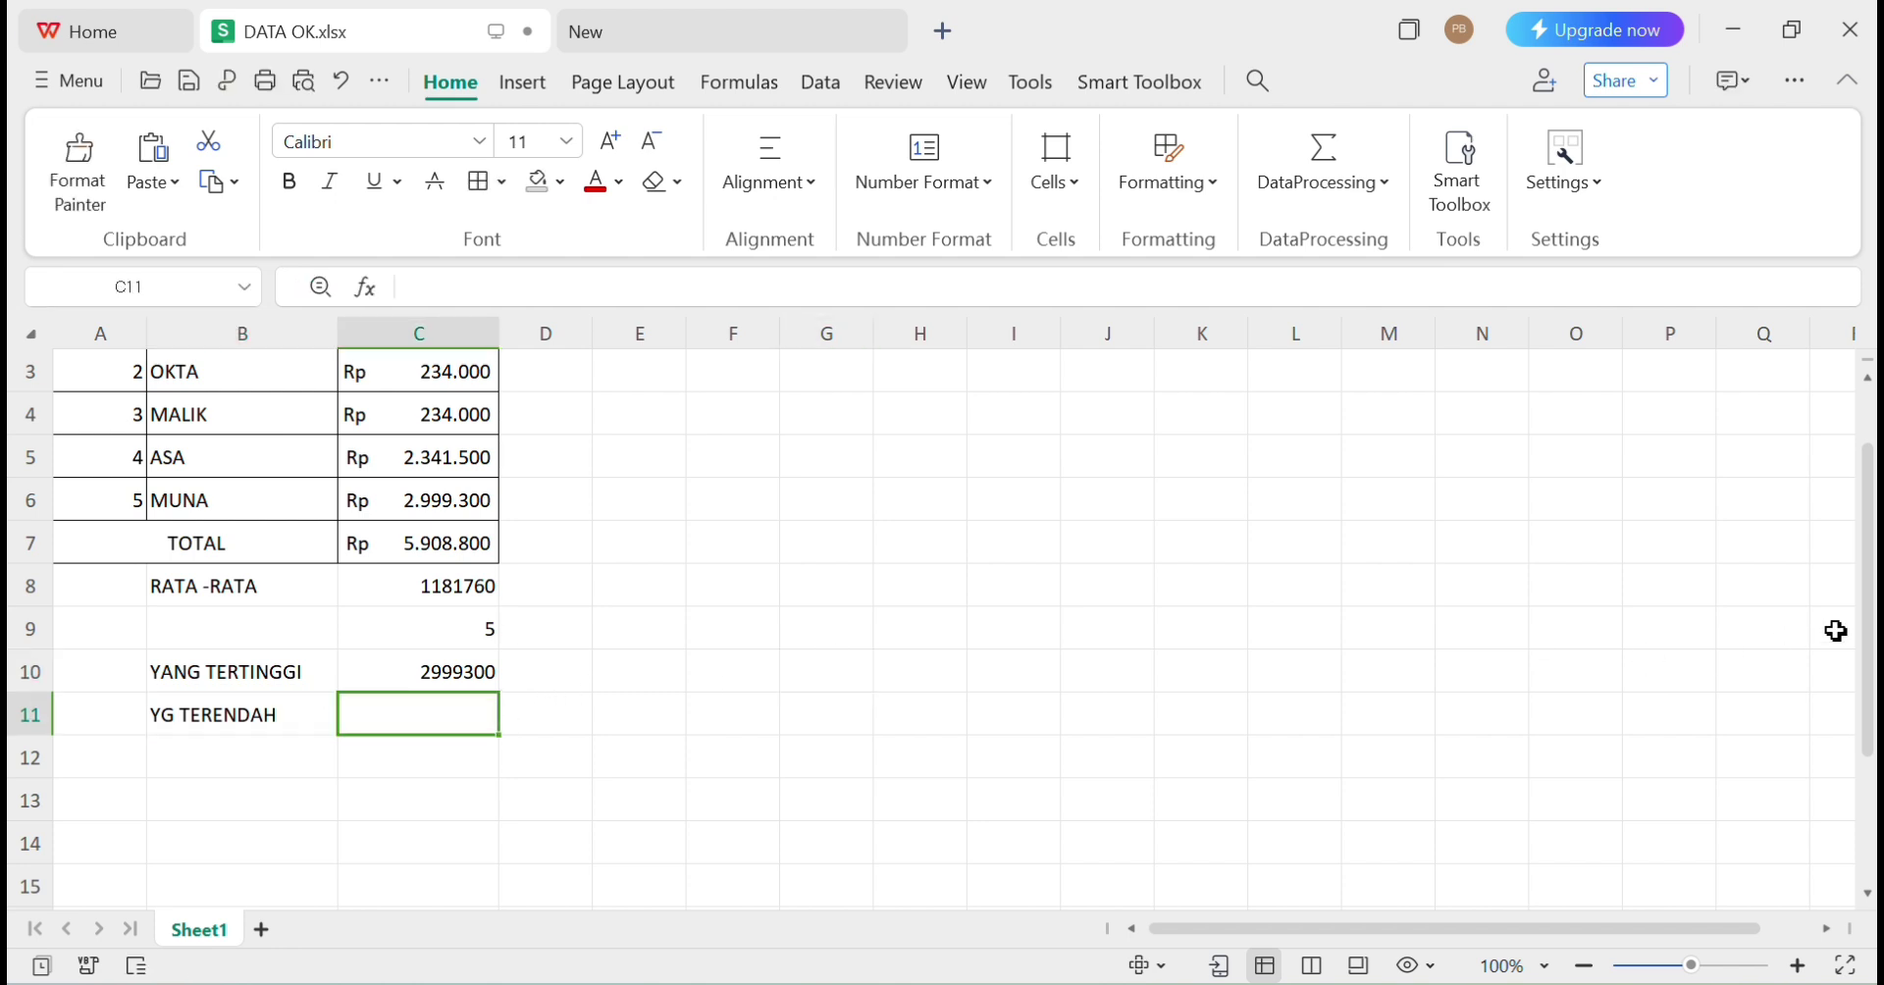
pyautogui.moveTo(1868, 658); pyautogui.dragTo(1873, 592)
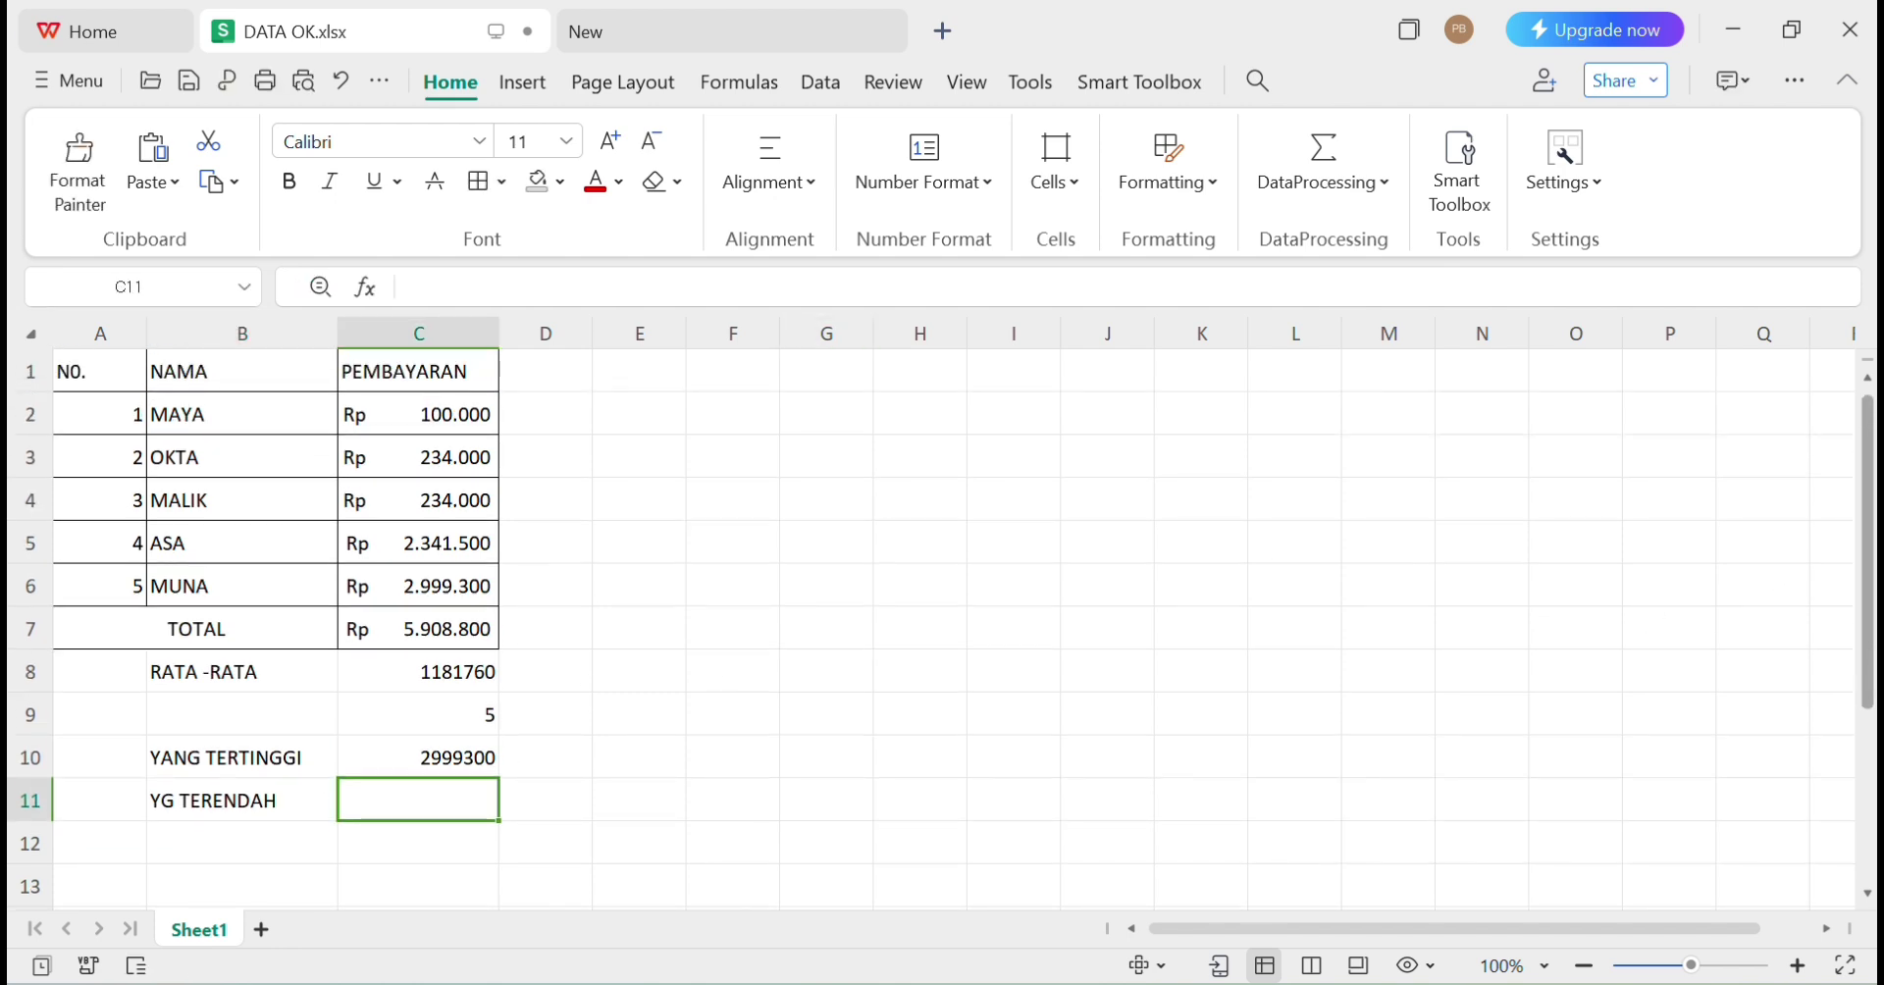
pyautogui.click(1384, 179)
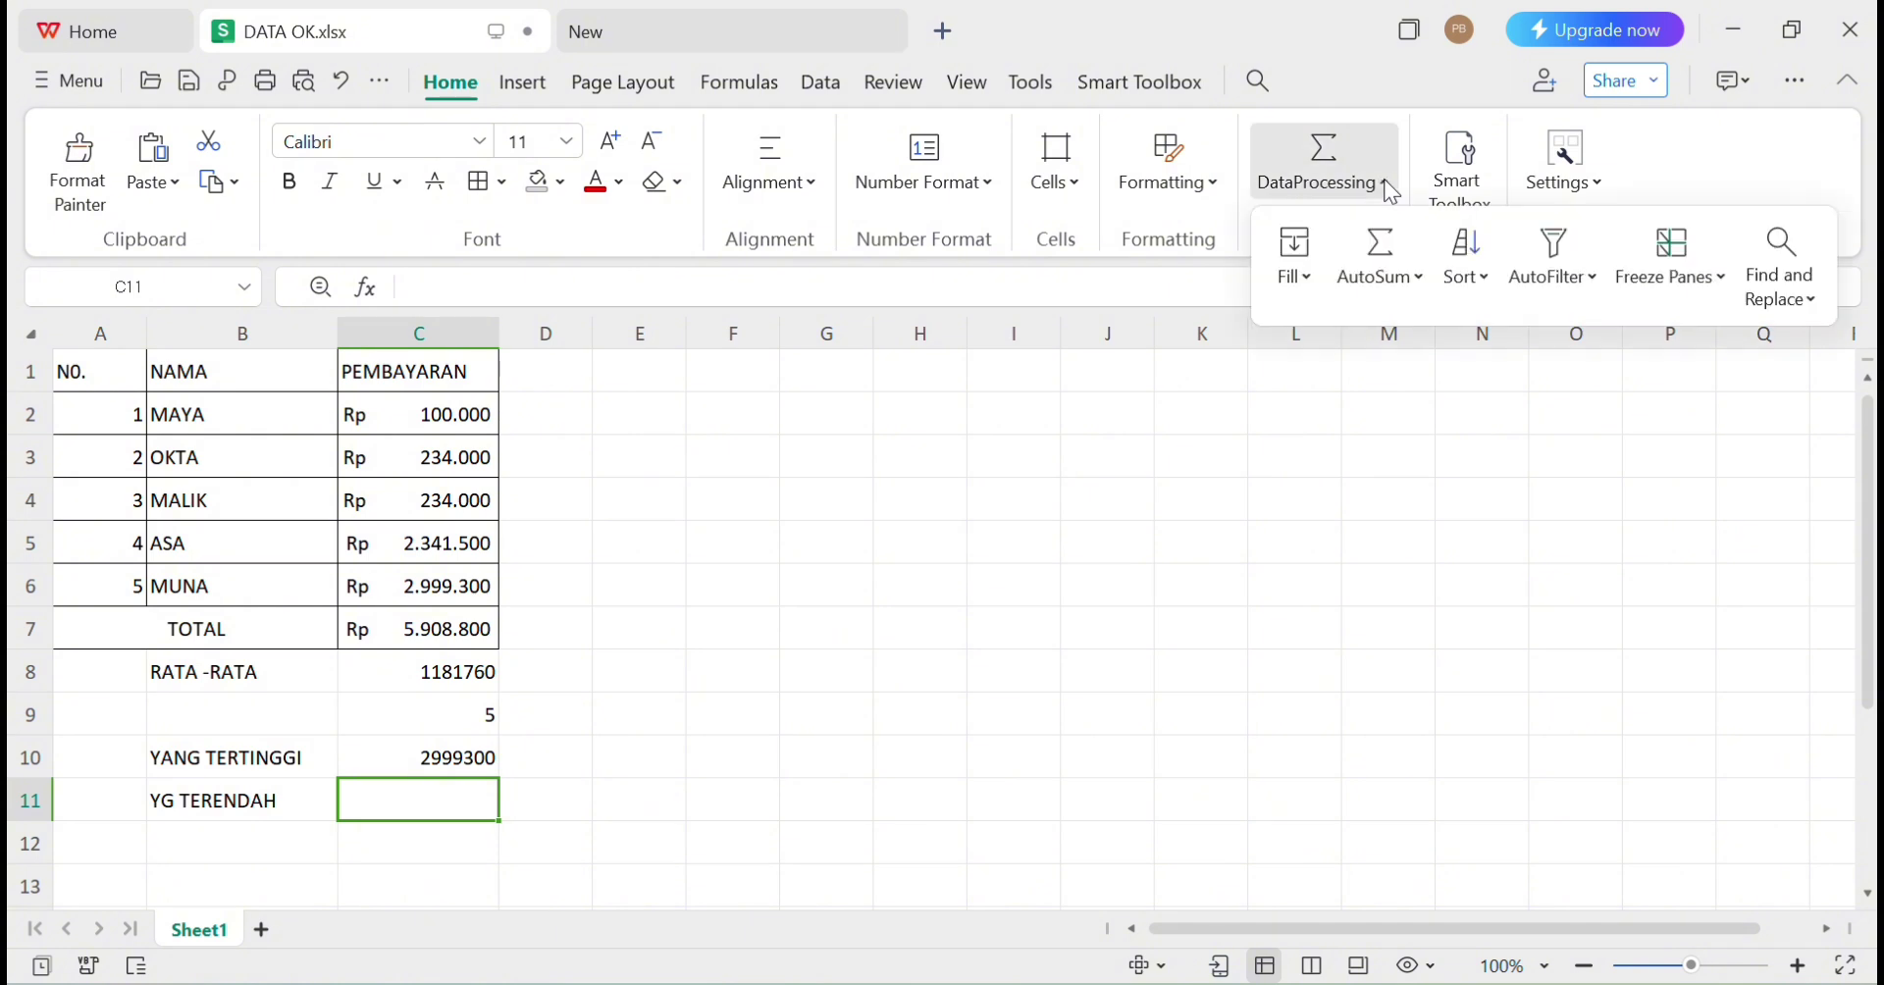
pyautogui.click(1406, 246)
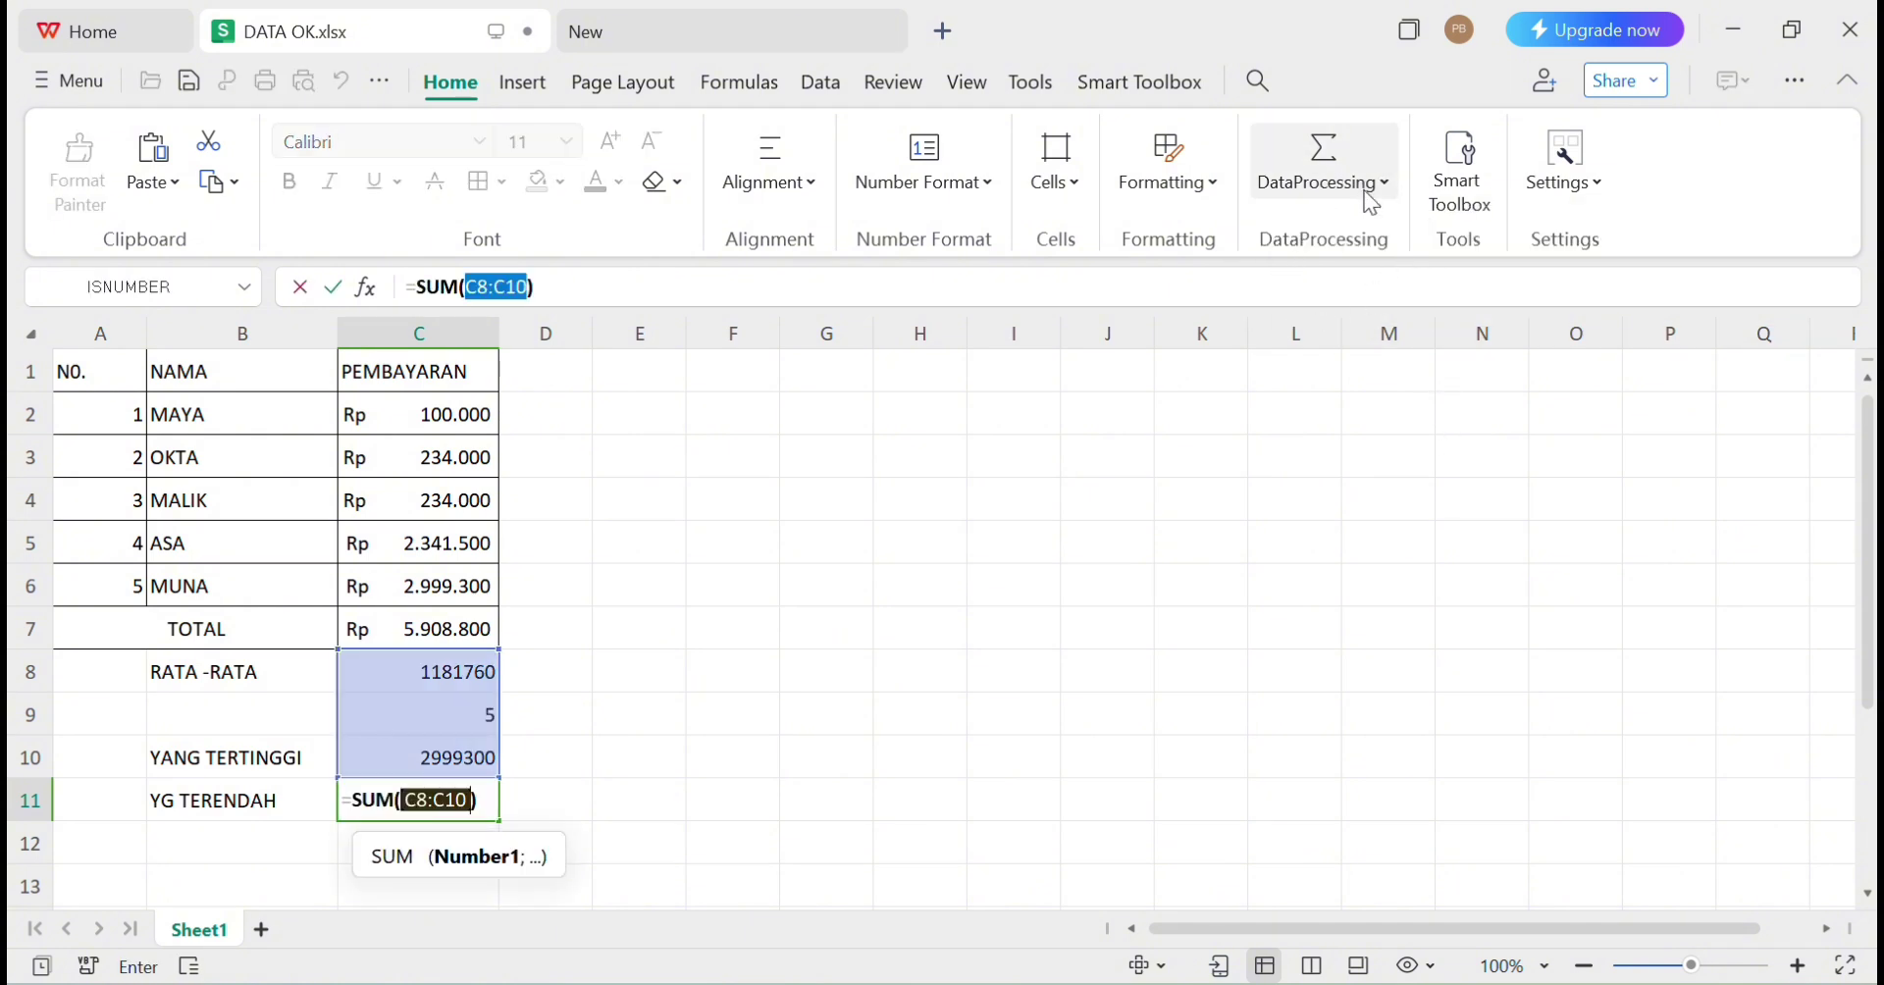
pyautogui.press('BackSpace')
pyautogui.press('BackSpace')
pyautogui.press('BackSpace')
pyautogui.press('BackSpace')
pyautogui.press('BackSpace')
pyautogui.press('BackSpace')
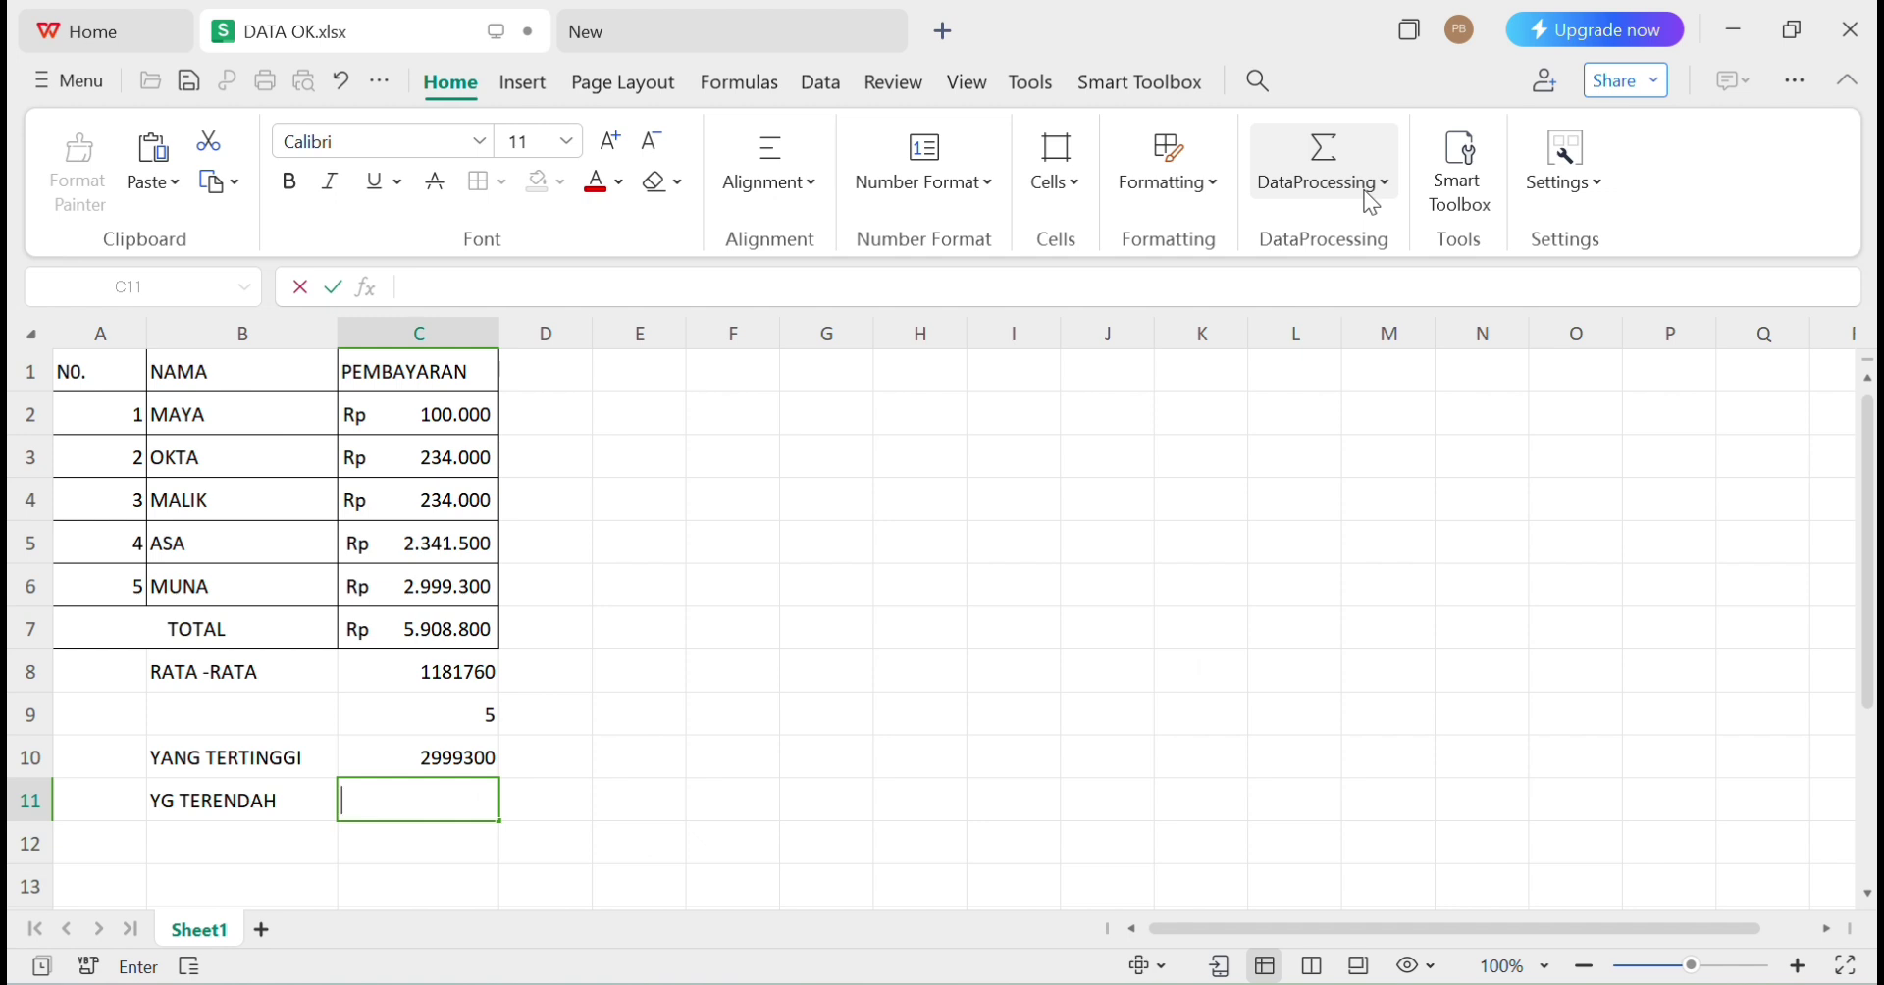
pyautogui.click(1364, 188)
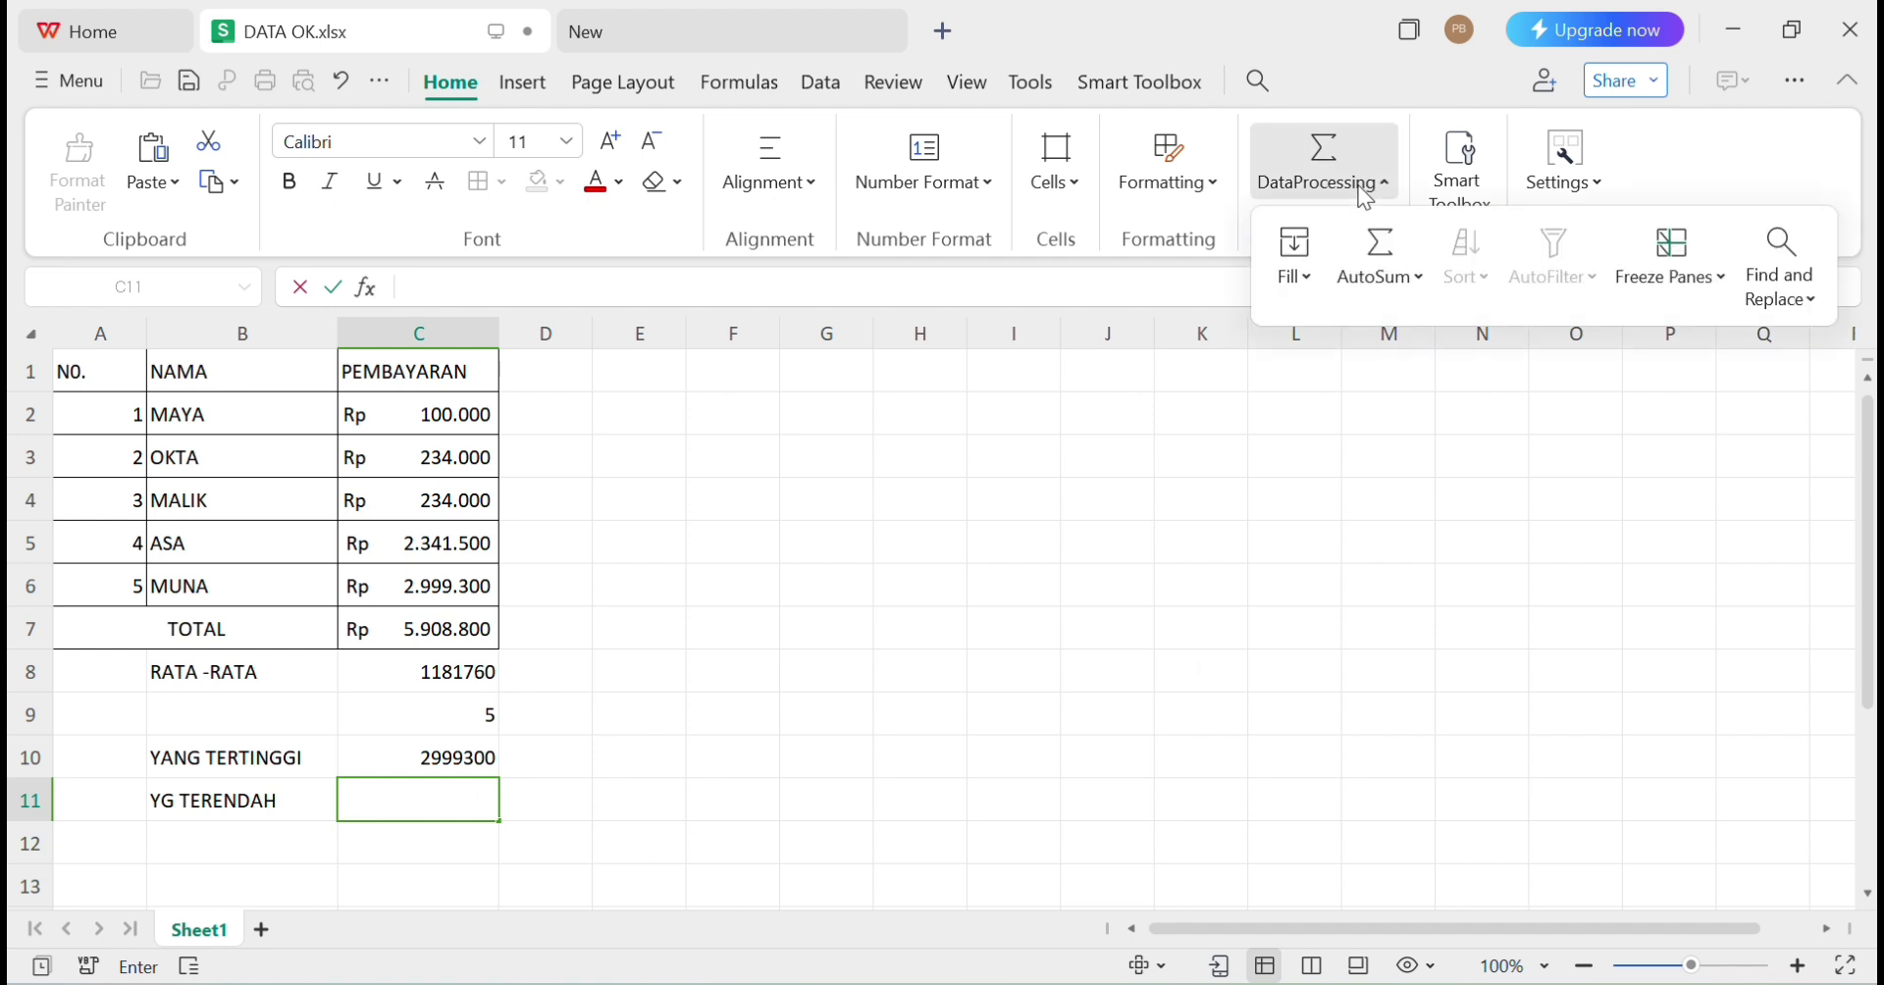
pyautogui.click(1419, 280)
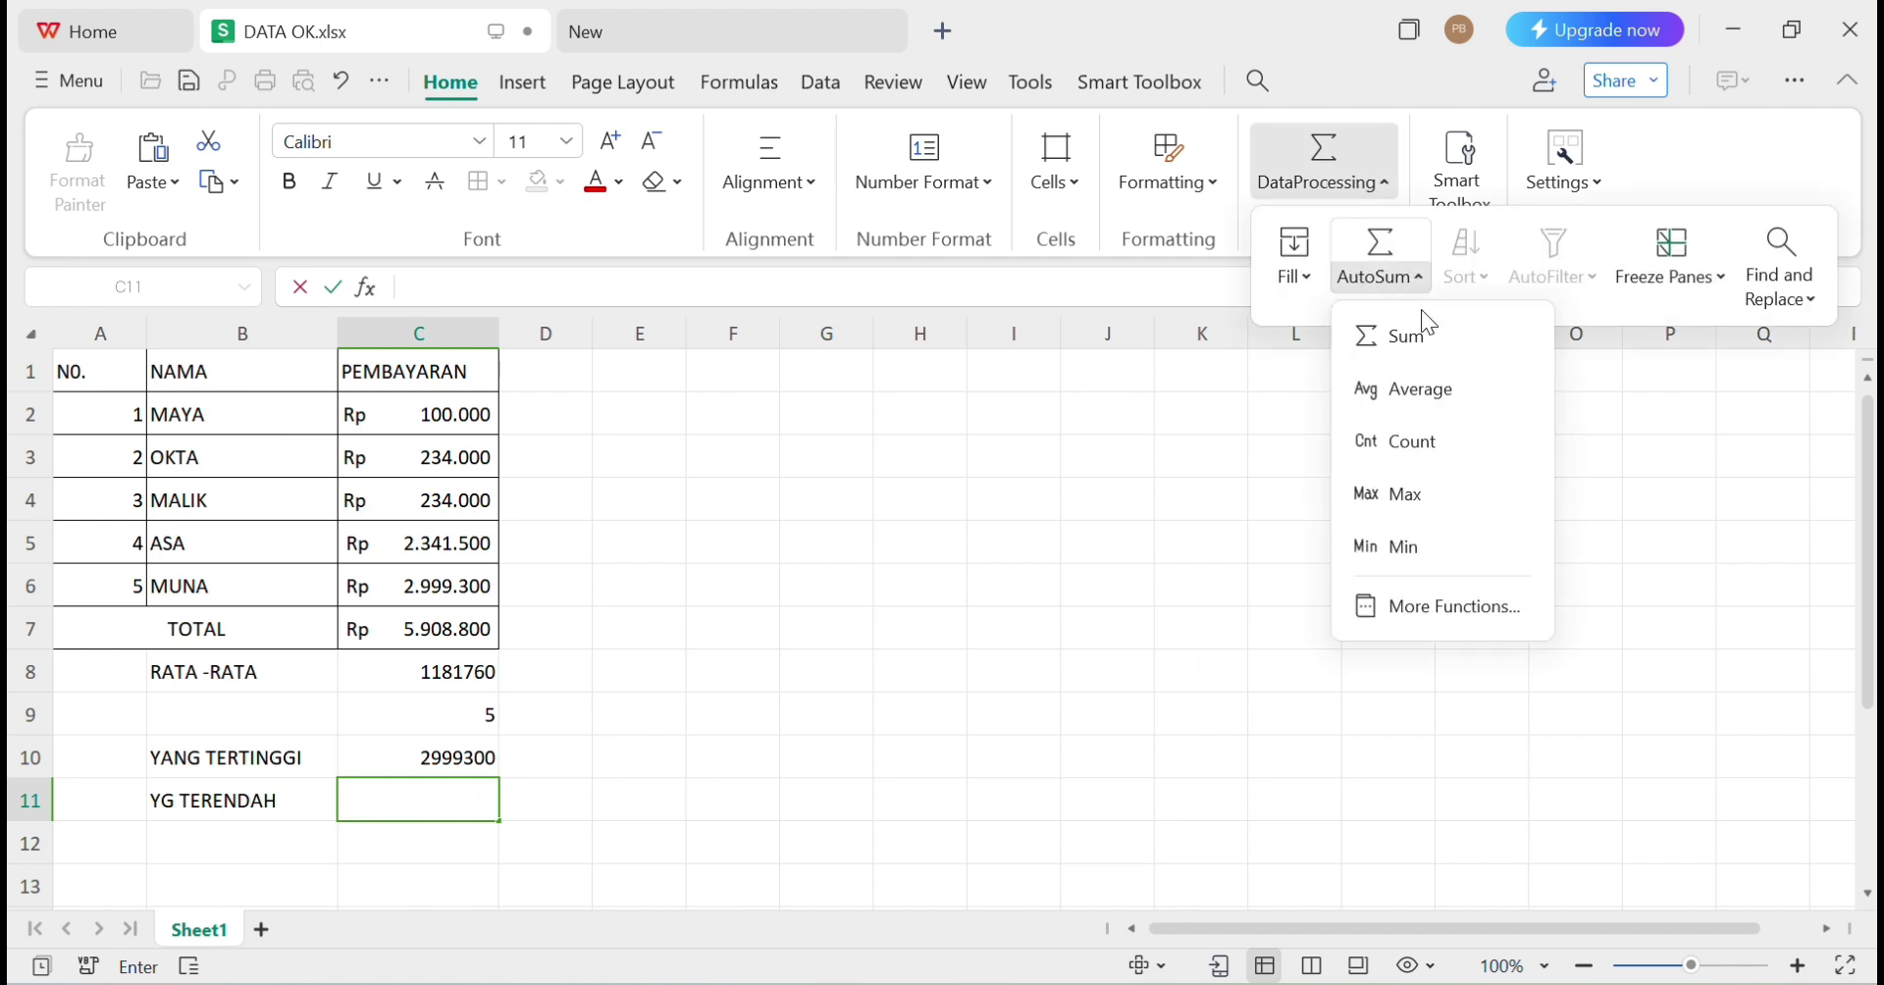
pyautogui.click(1410, 547)
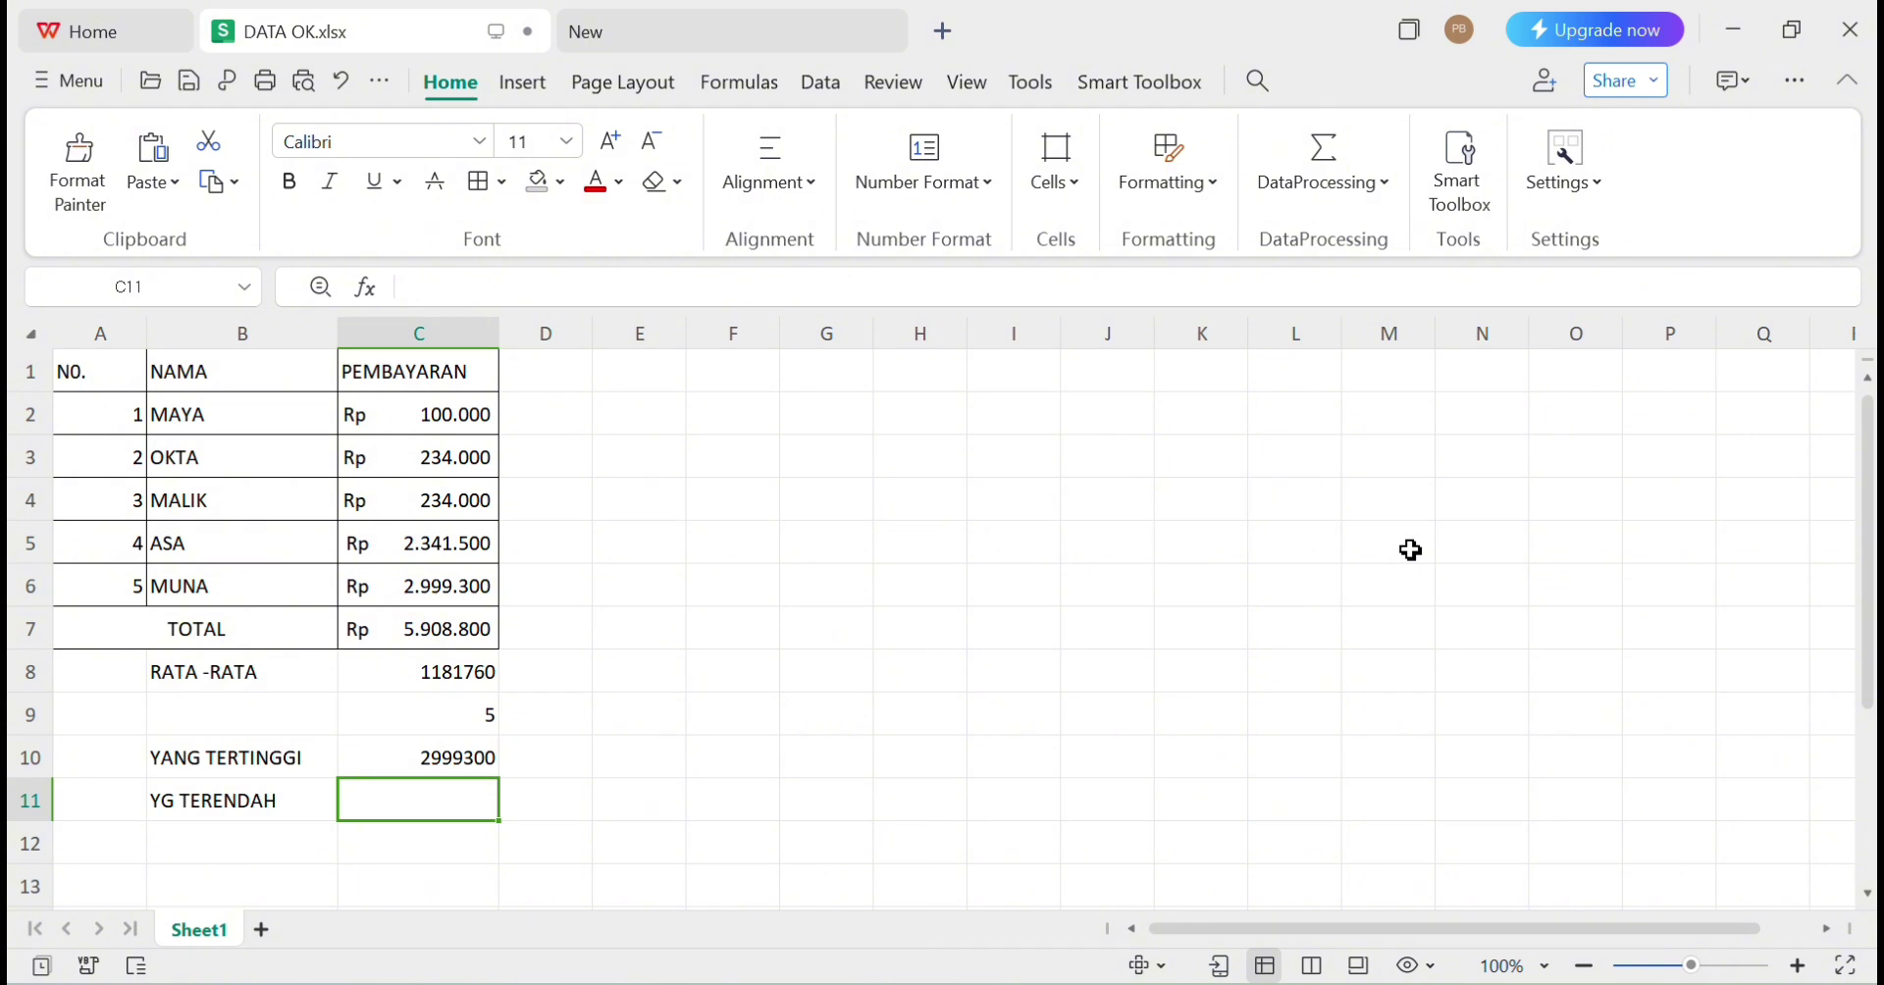
# Insert an AutoSum Min in cell C11 and change its range to C2:C7
pyautogui.click(1384, 188)
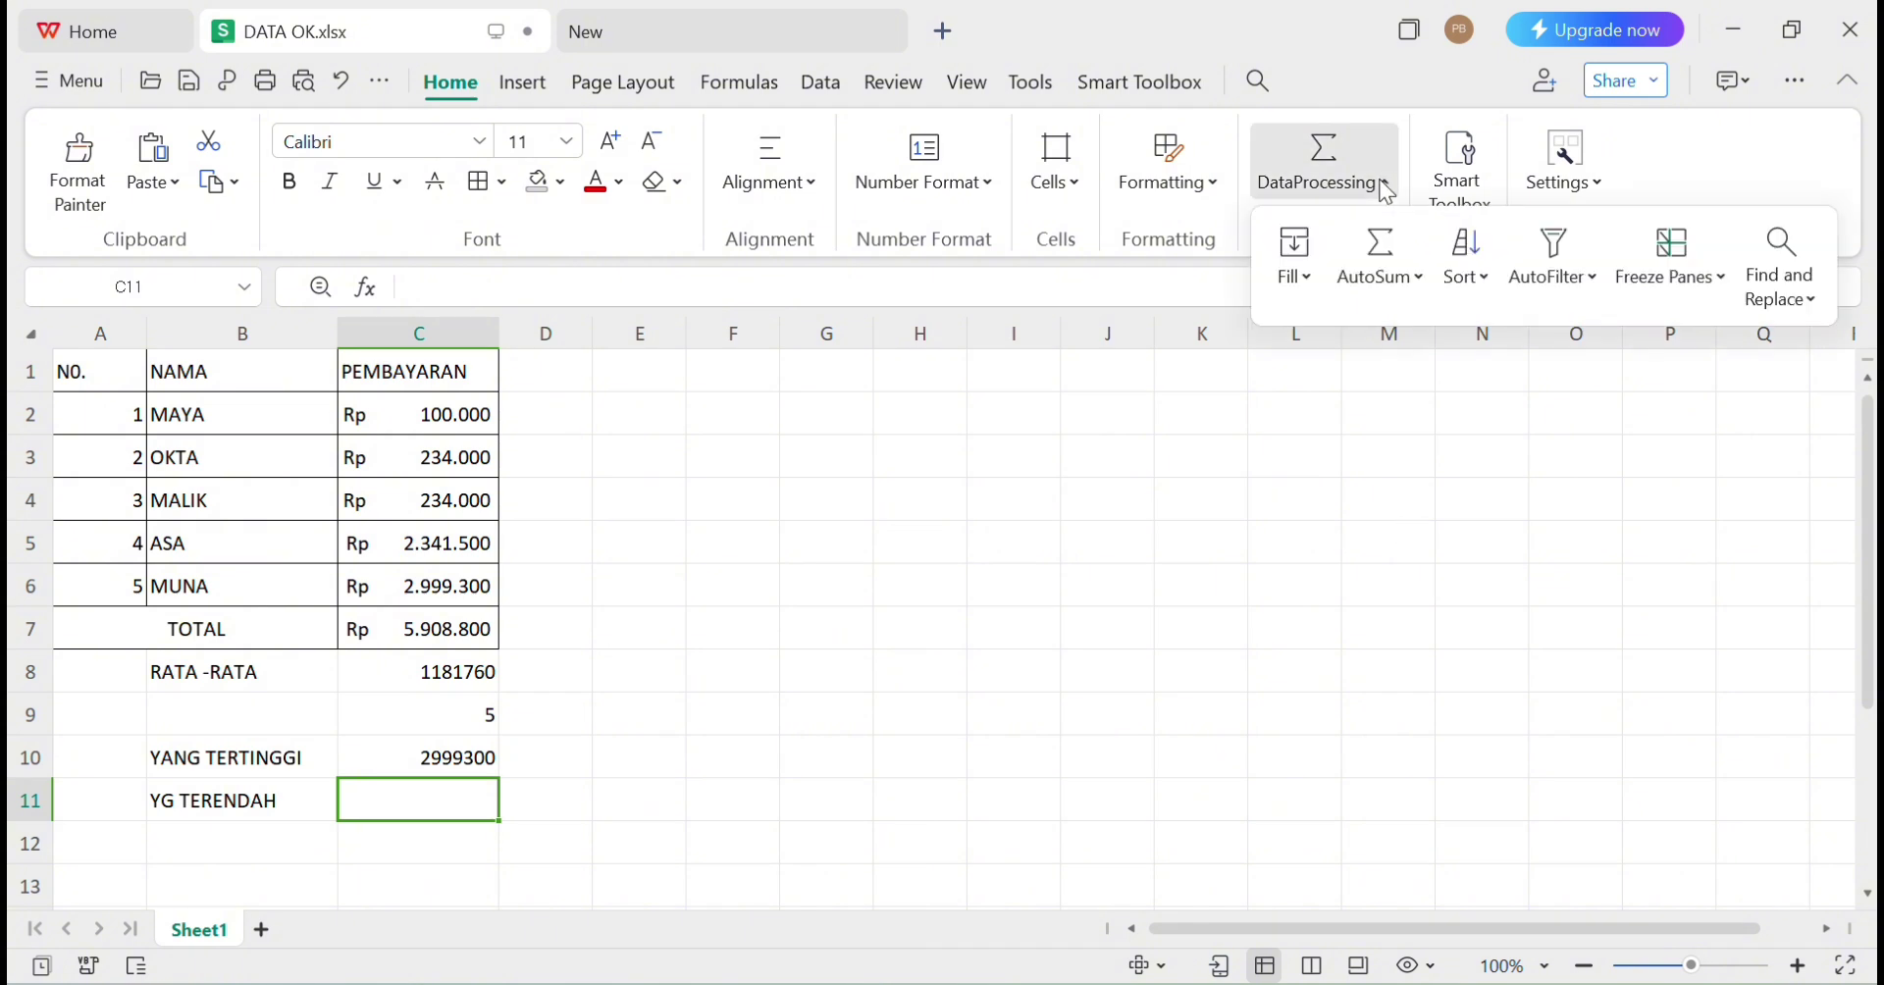
pyautogui.click(1403, 303)
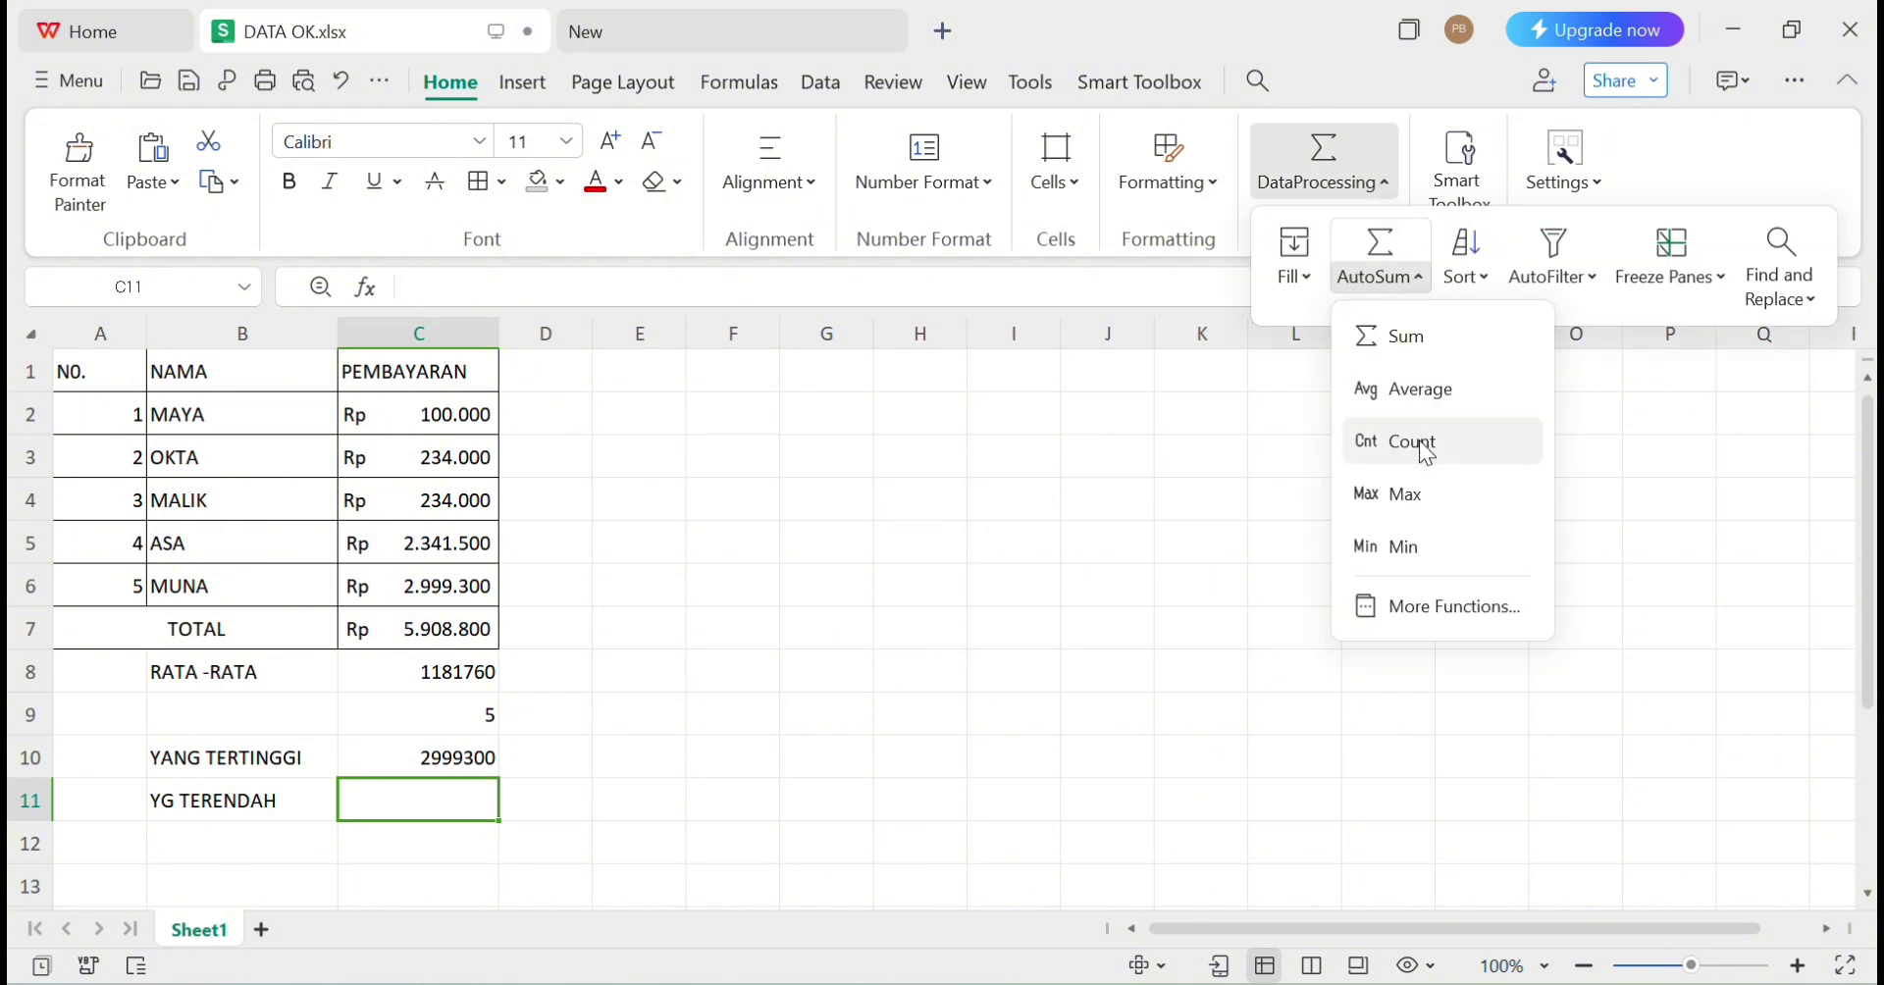
pyautogui.click(1403, 547)
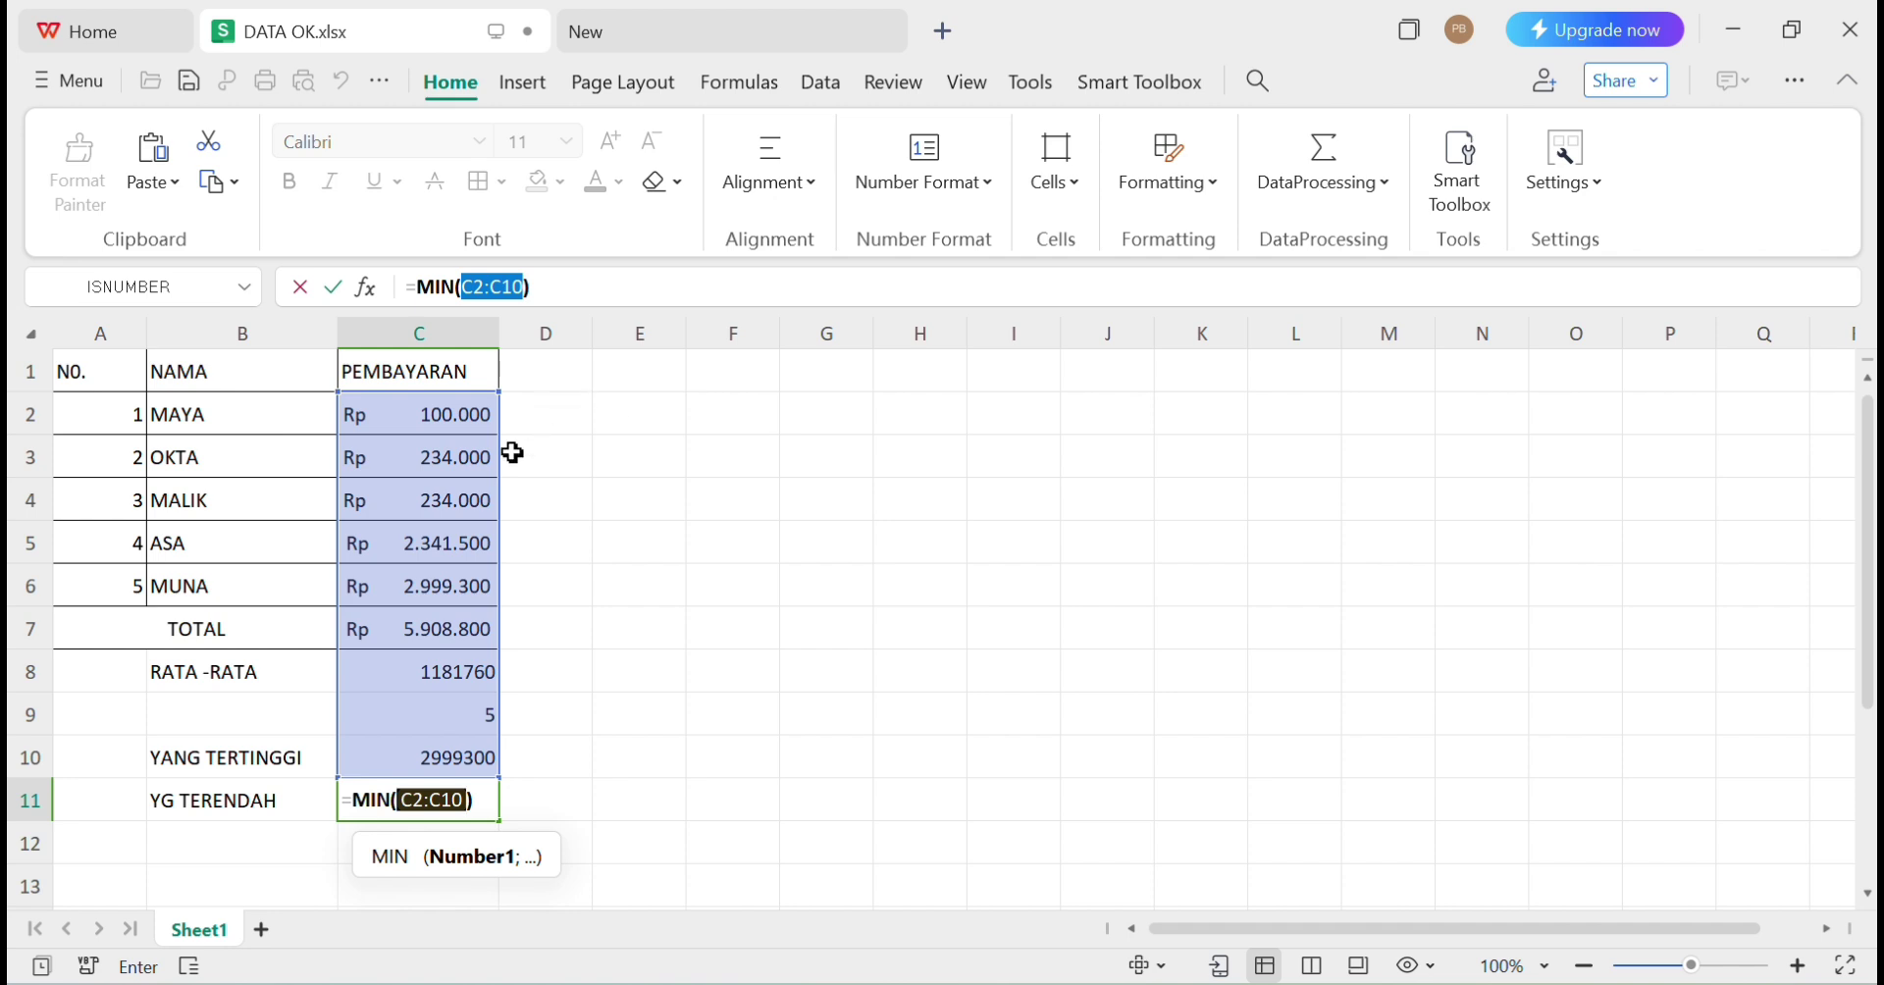
pyautogui.moveTo(491, 771); pyautogui.dragTo(469, 609)
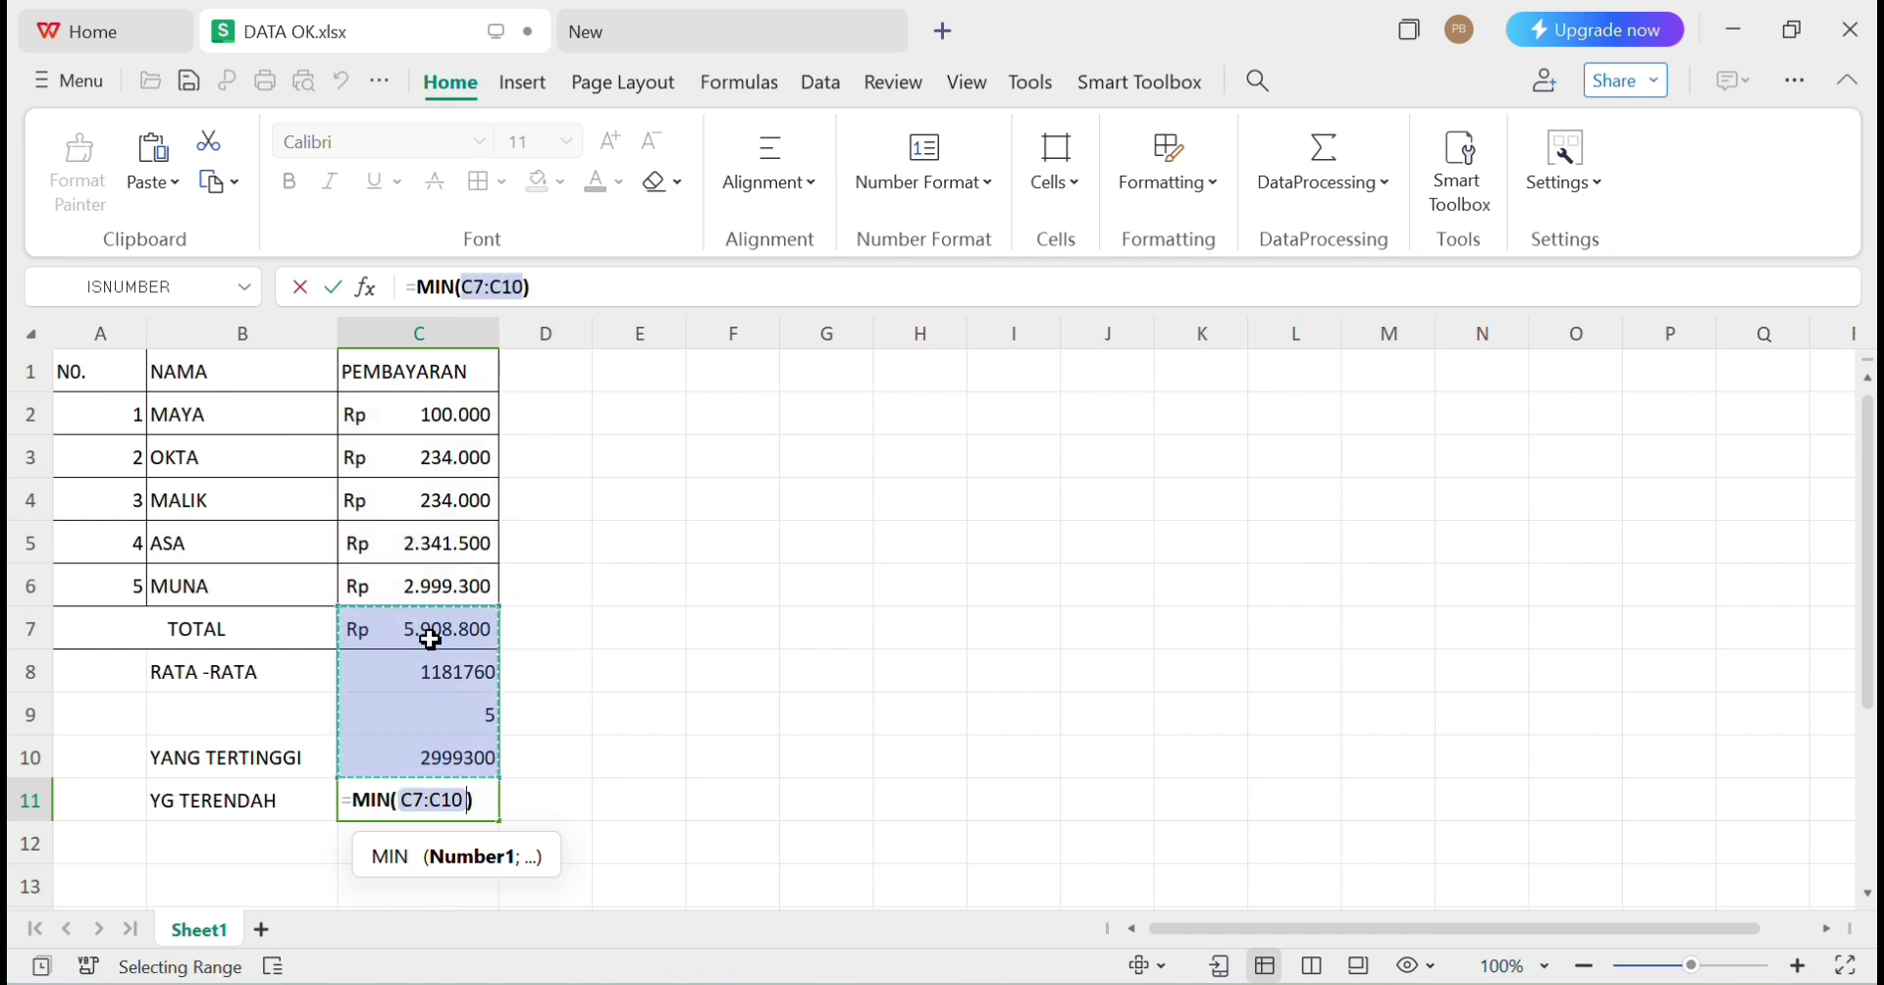
pyautogui.click(437, 406)
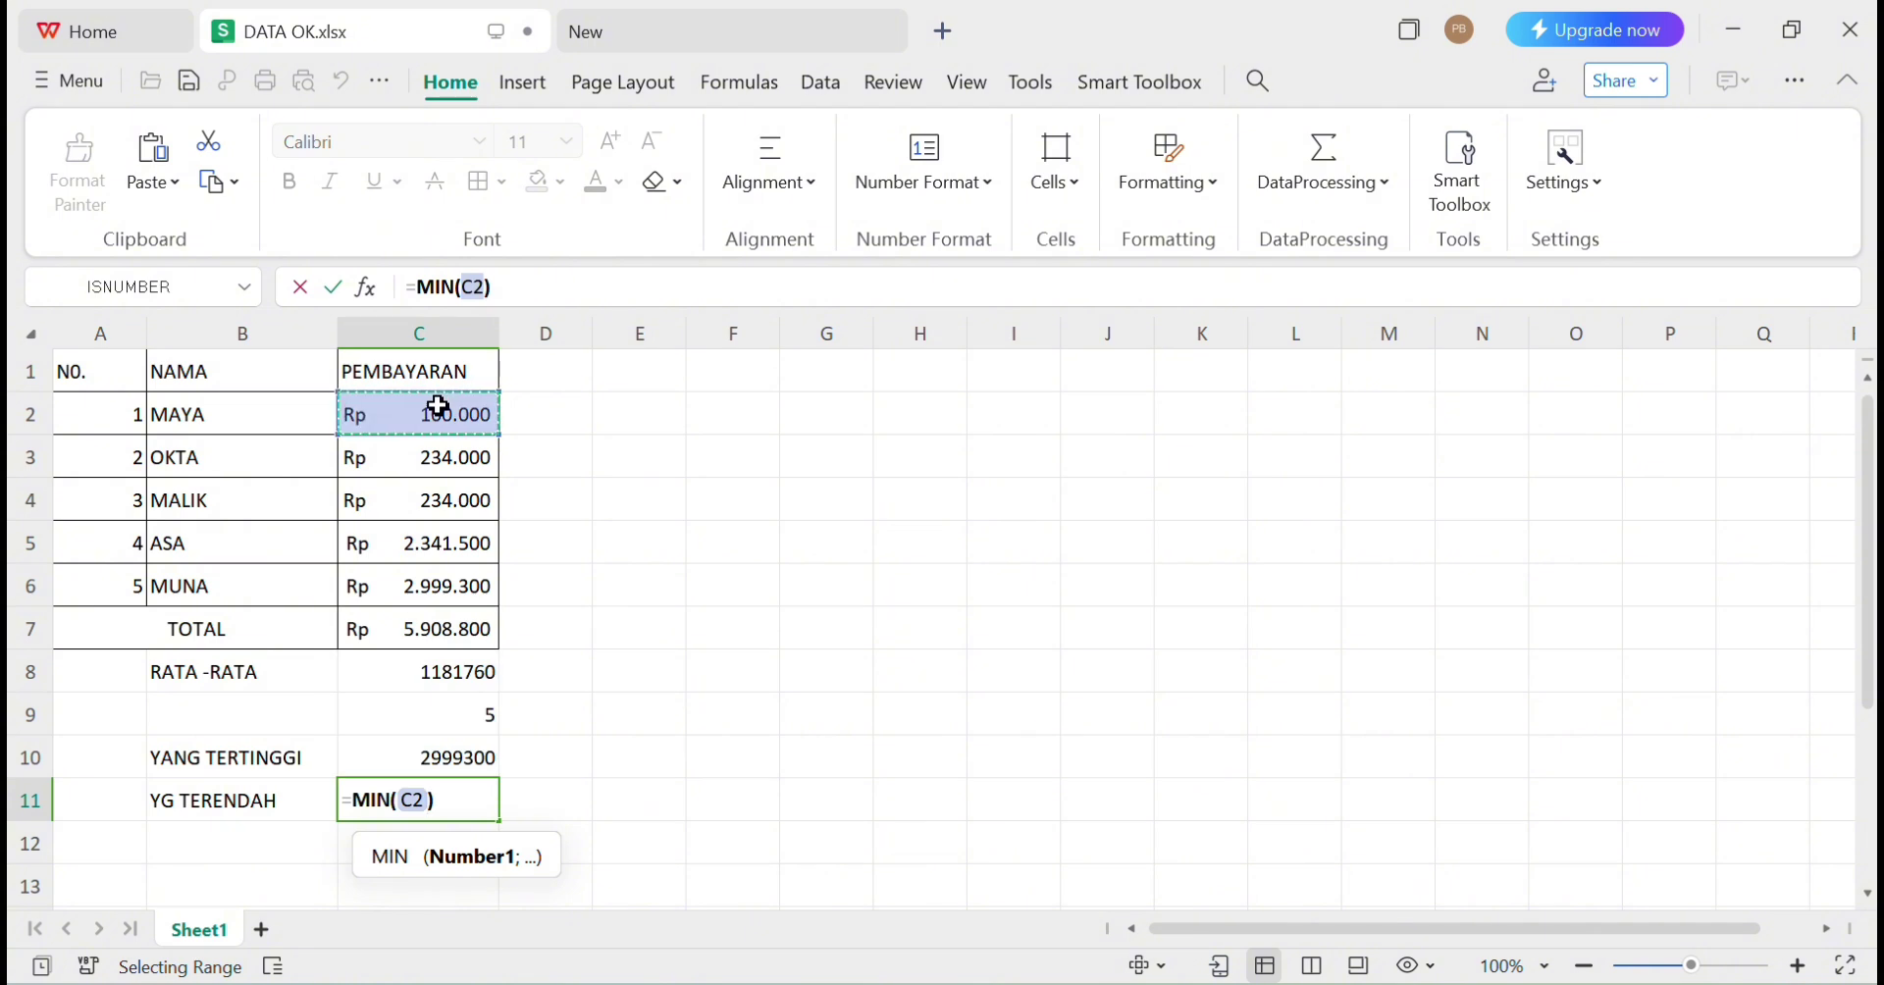
pyautogui.moveTo(464, 434); pyautogui.dragTo(452, 628)
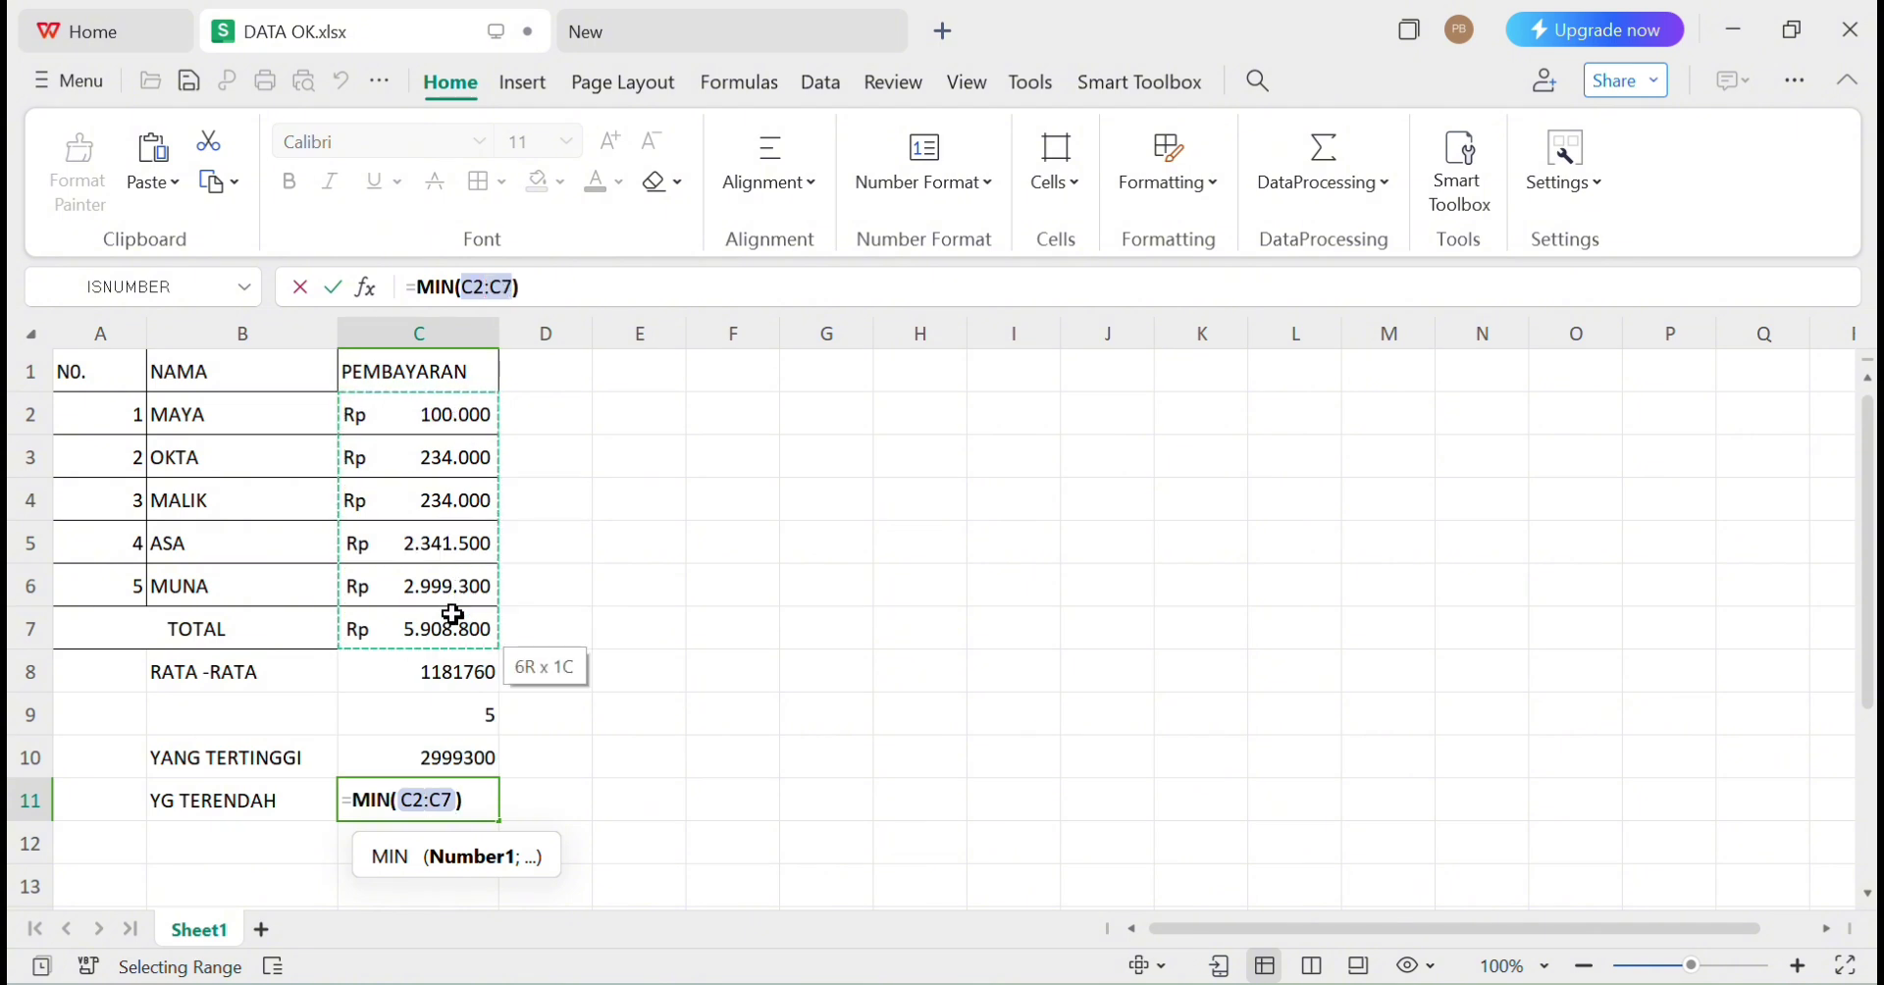
pyautogui.press('Return')
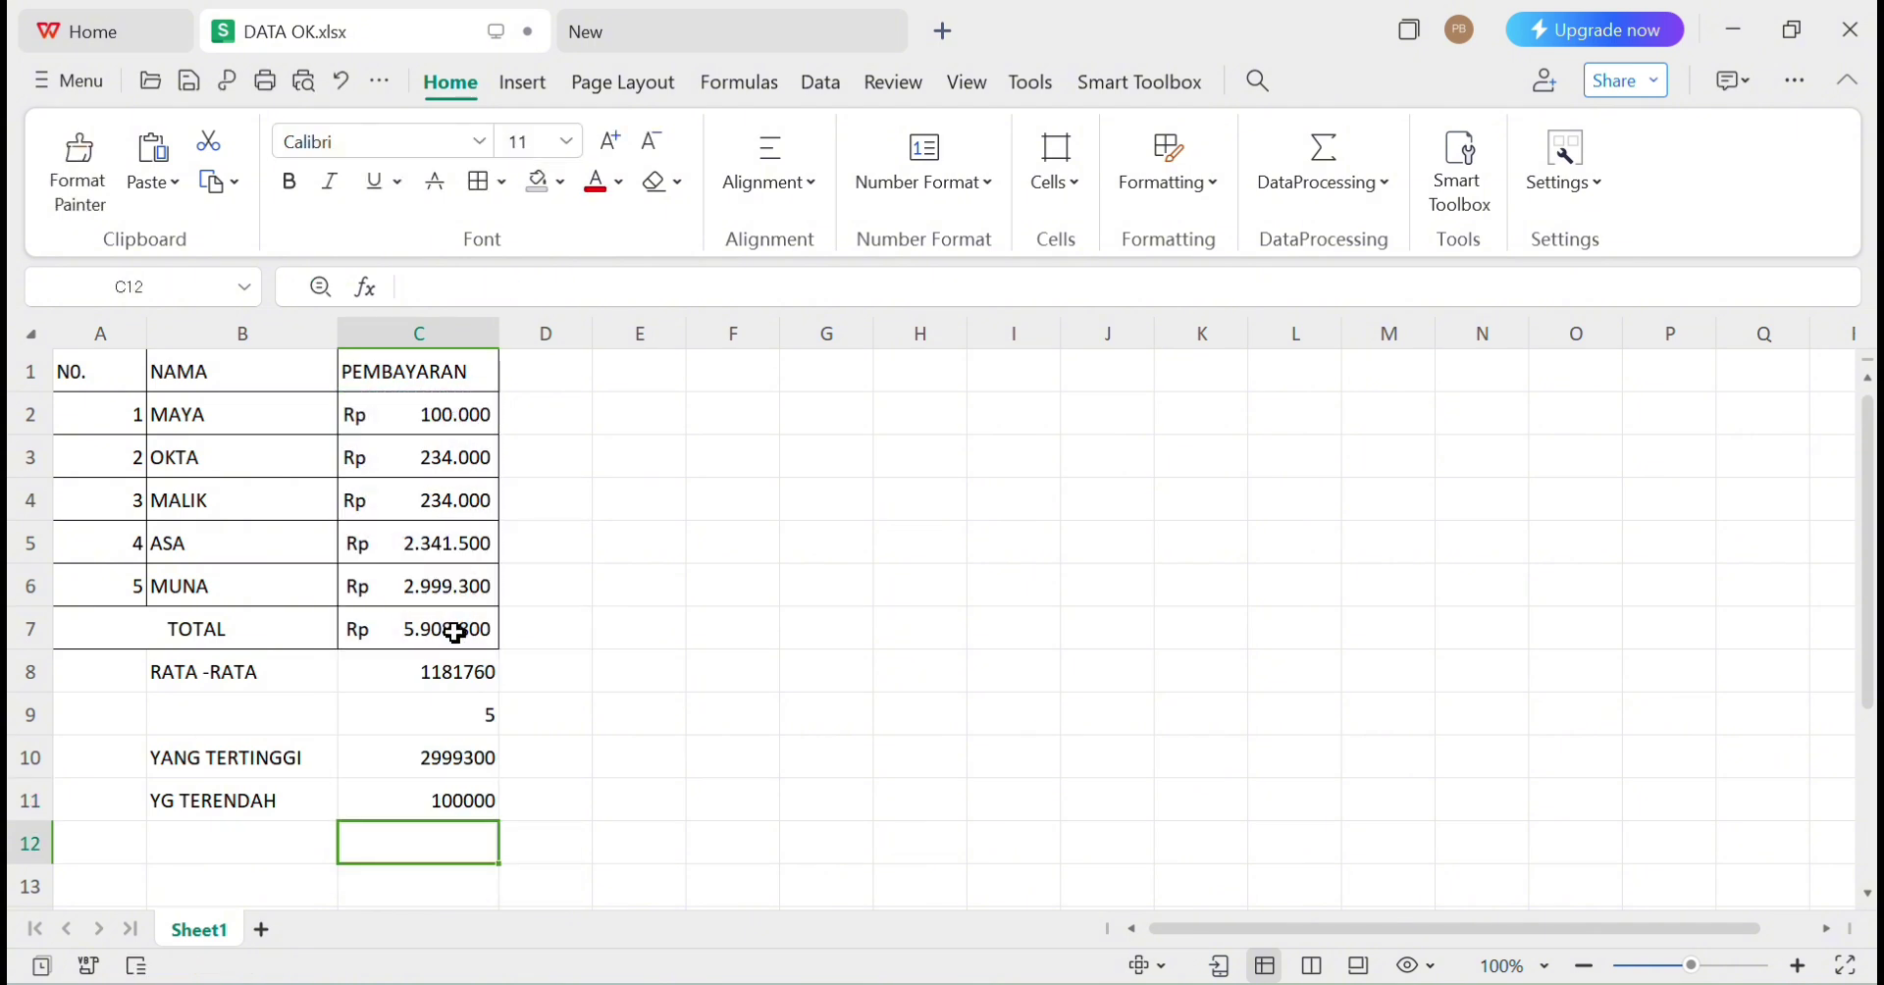
pyautogui.click(463, 797)
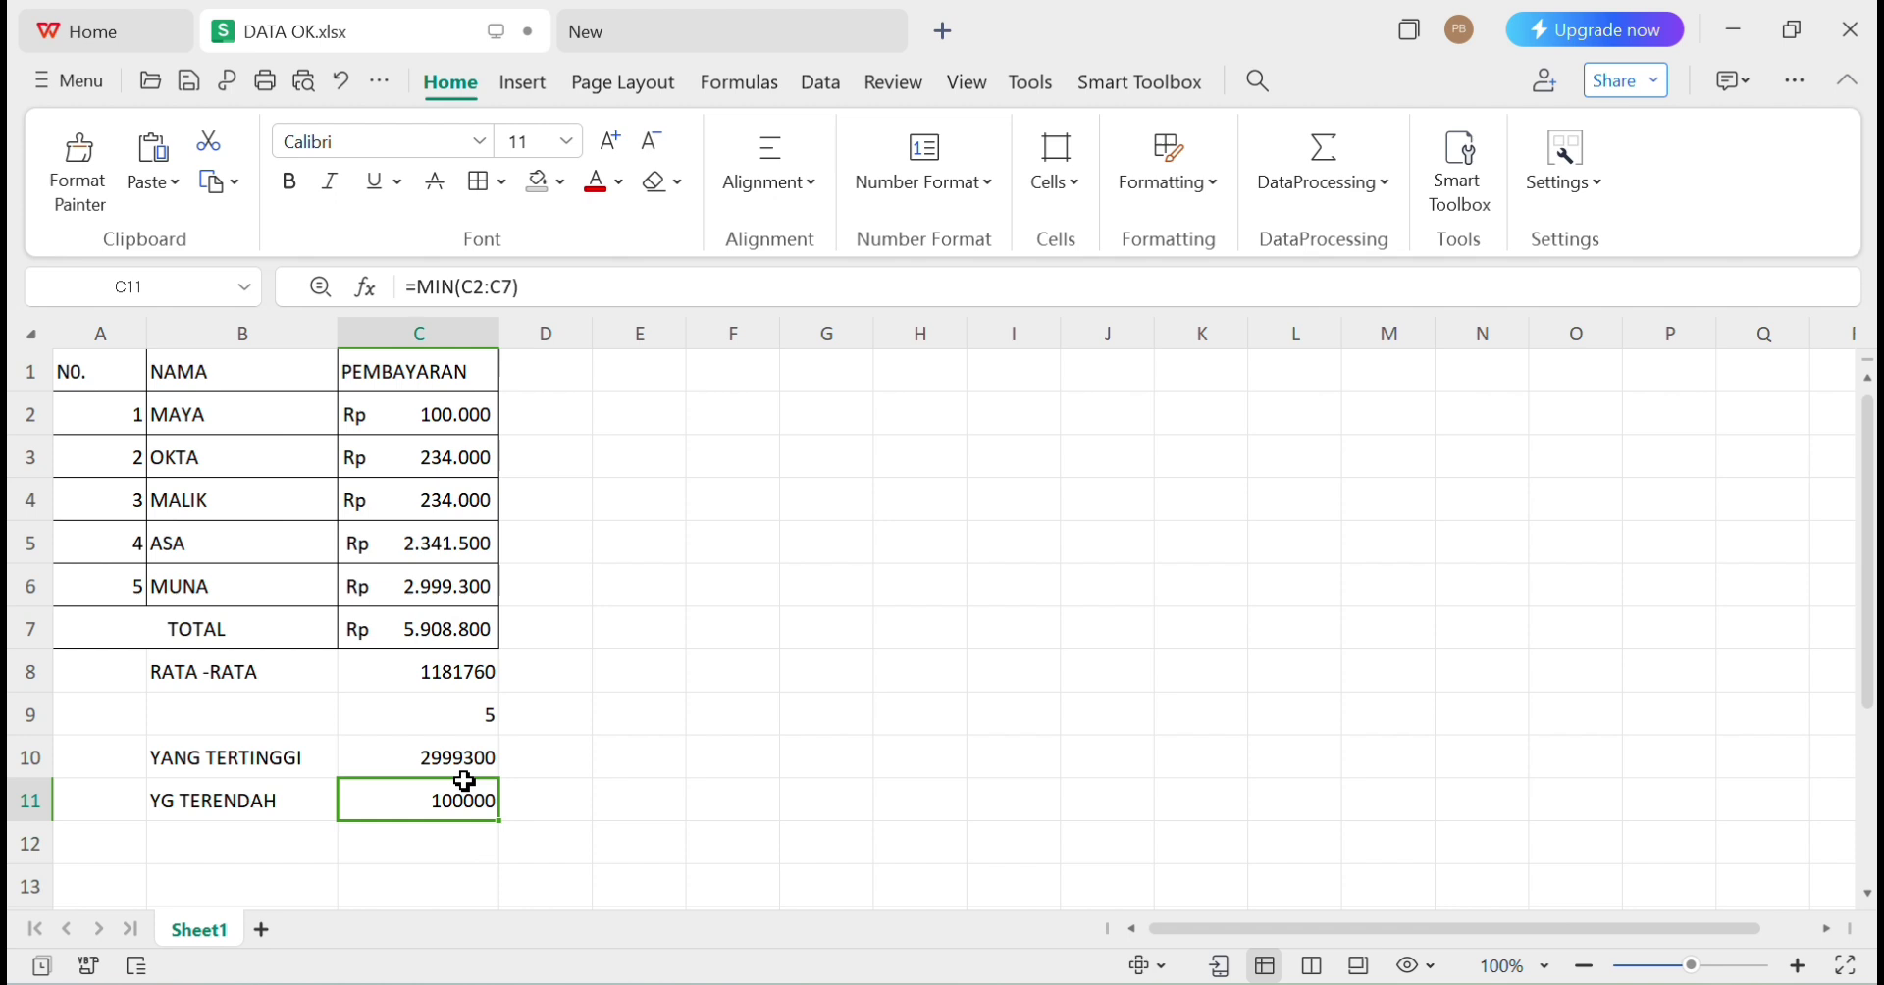
# Correct the MIN formula in cell C11 to cover the range C2:C6
pyautogui.click(510, 290)
pyautogui.press('BackSpace')
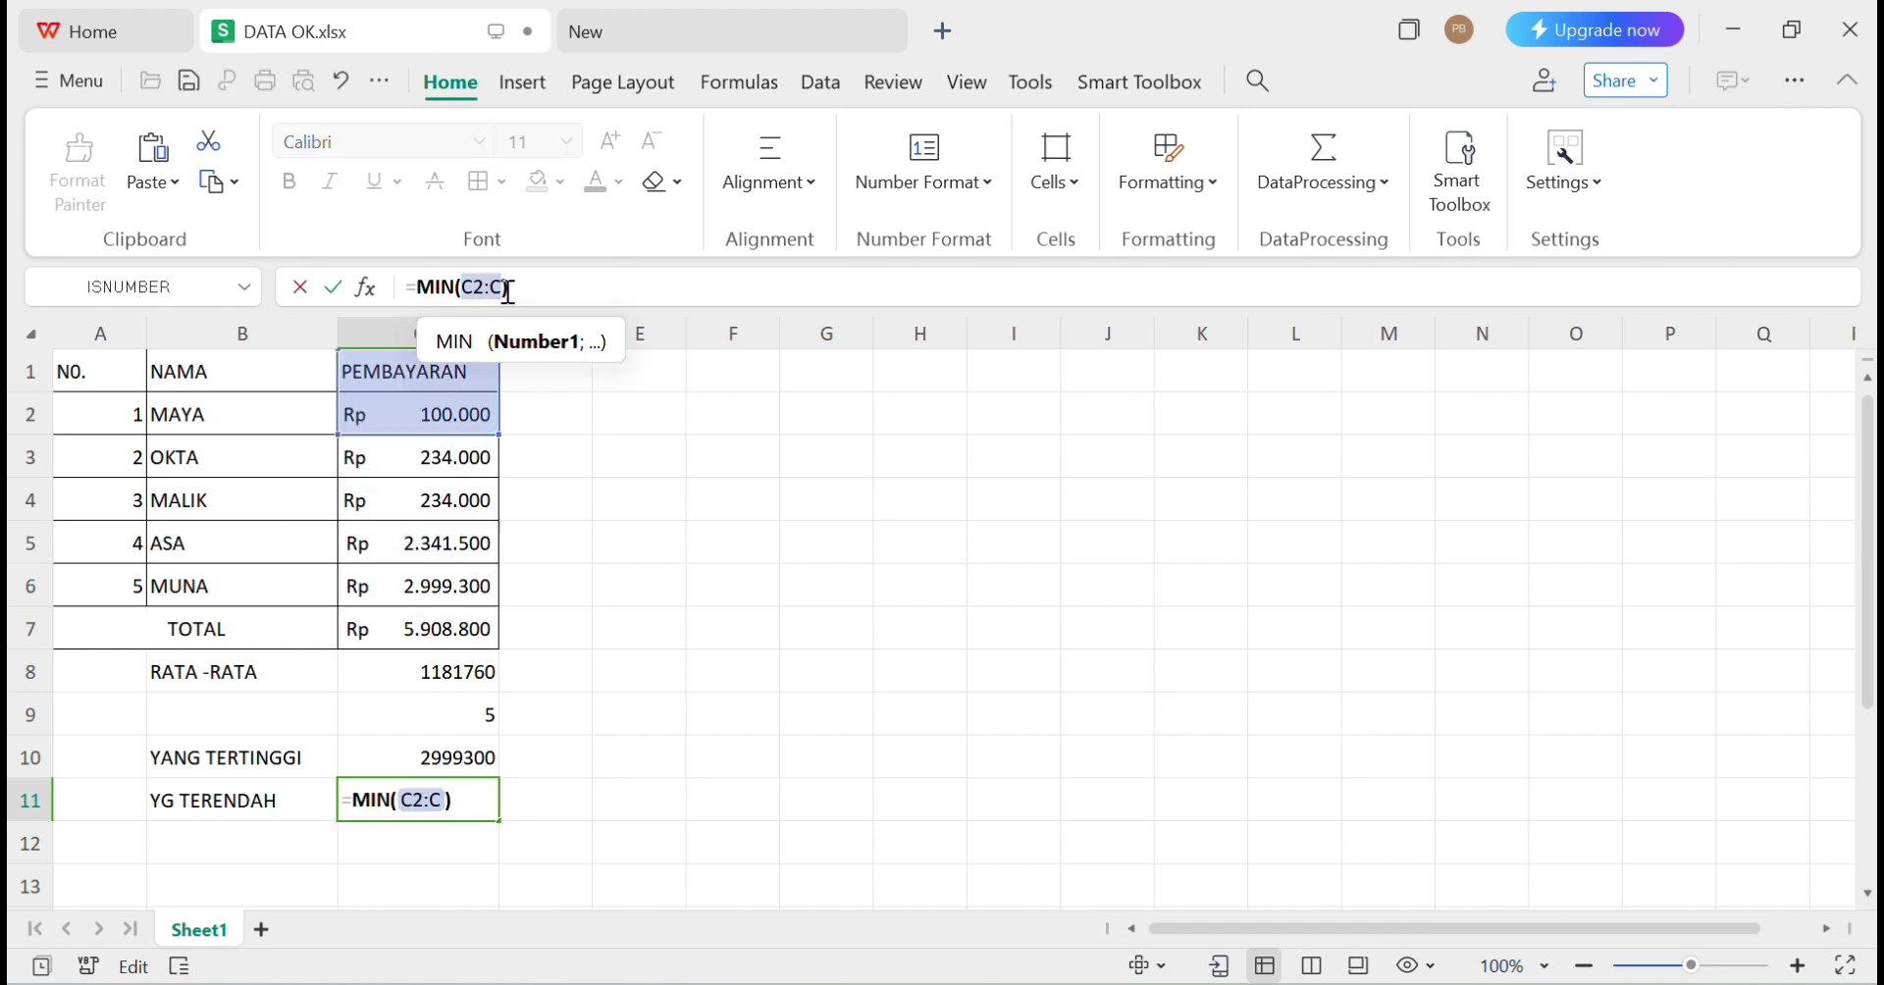
pyautogui.write('6')
pyautogui.press('Return')
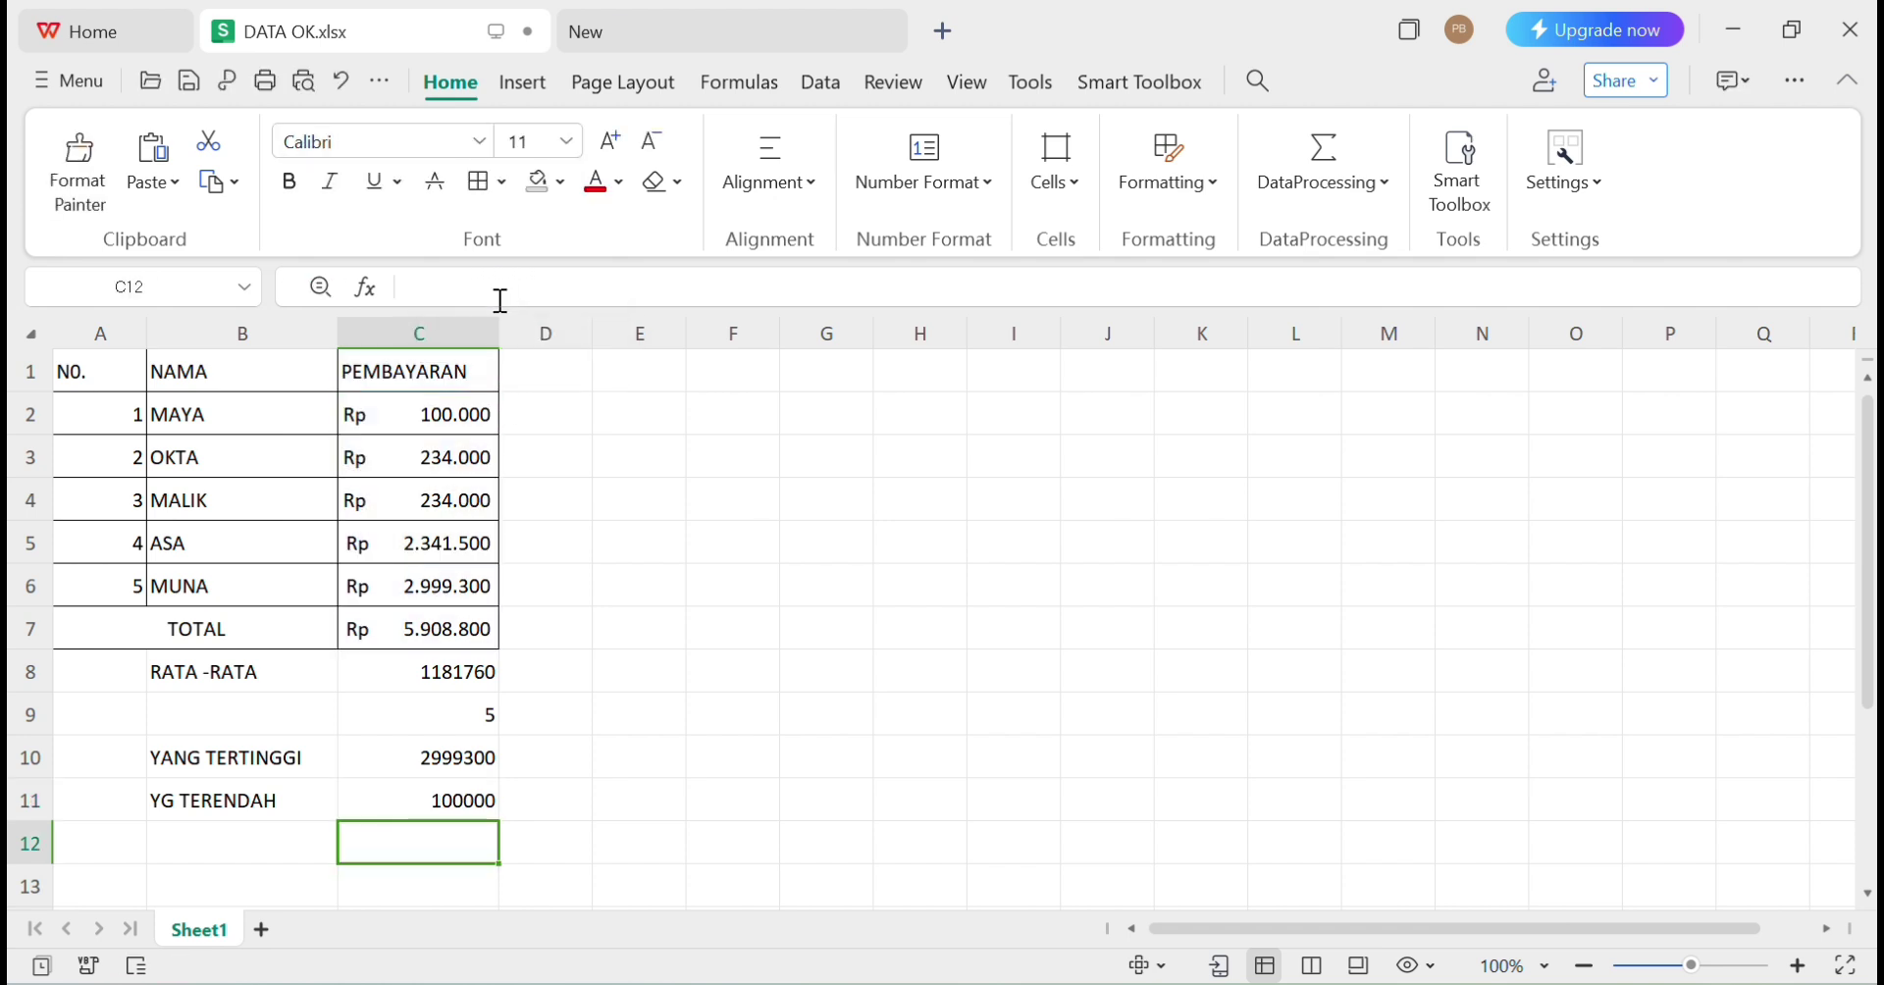
# Add all borders to cells B8:C11 and format the values in C8:C11 as Currency
pyautogui.moveTo(198, 673); pyautogui.dragTo(378, 795)
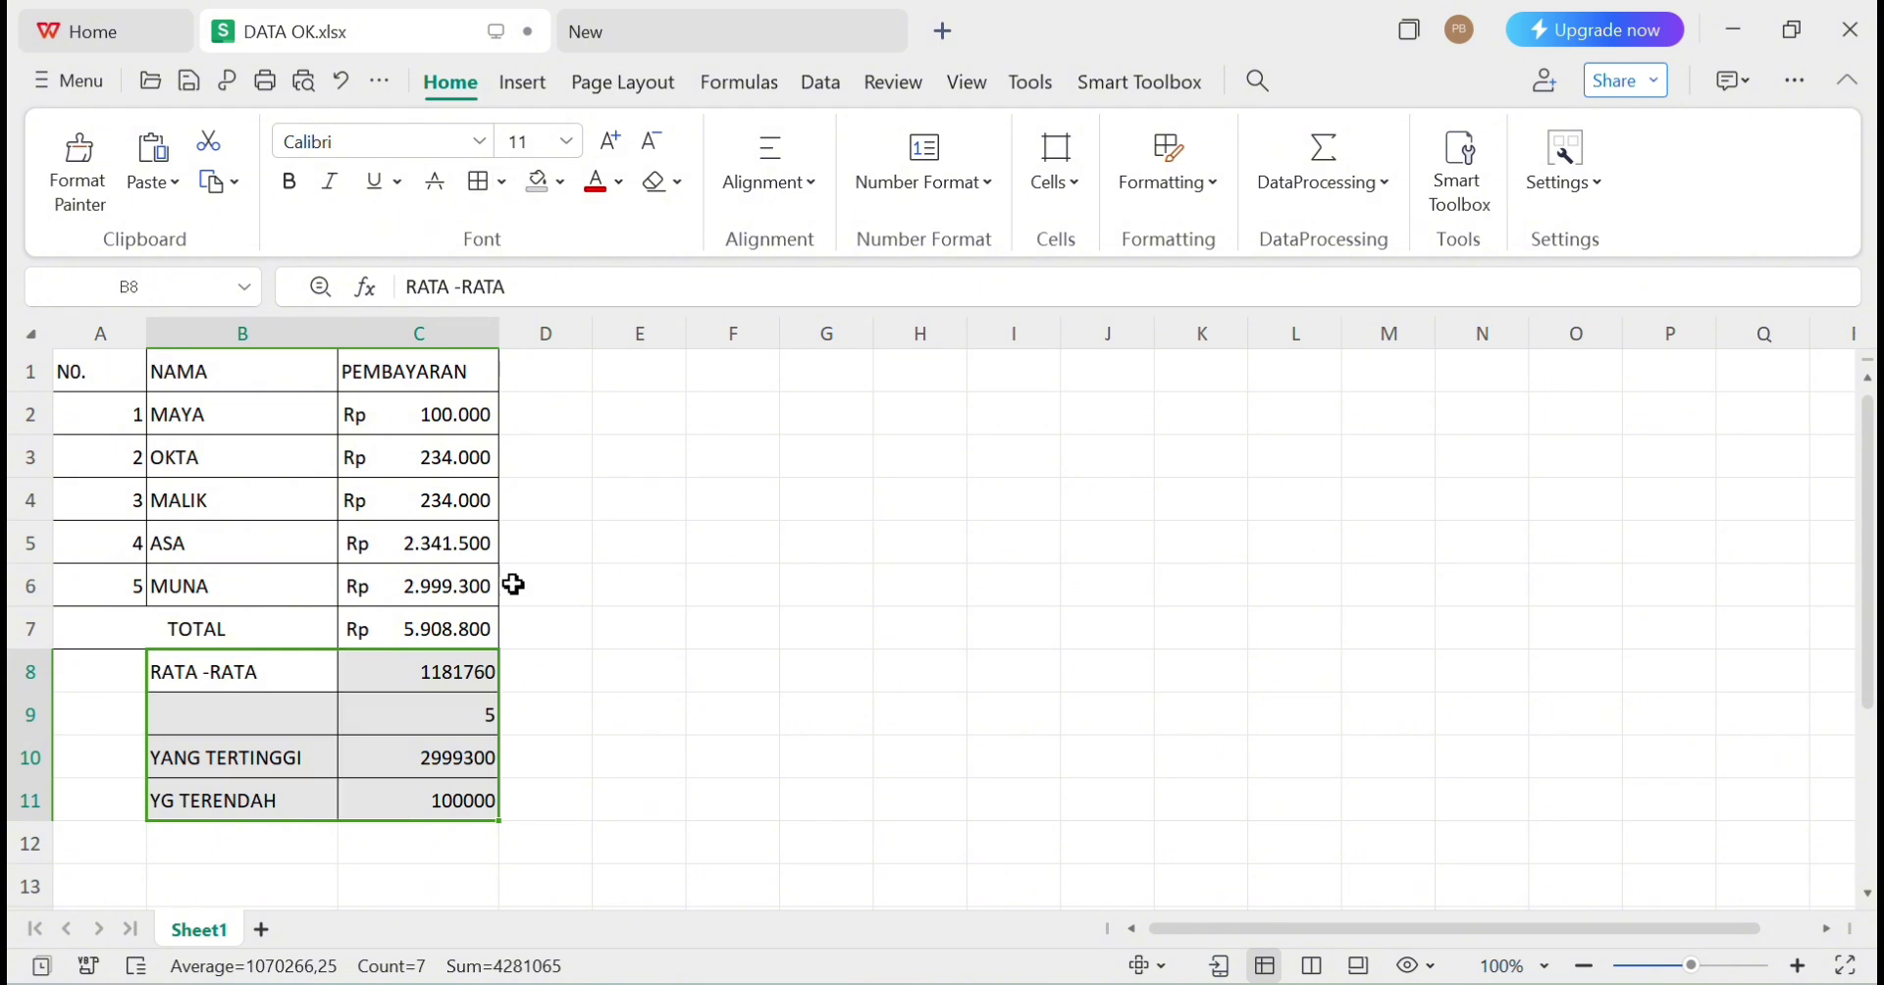
pyautogui.click(454, 668)
pyautogui.moveTo(416, 673); pyautogui.dragTo(425, 791)
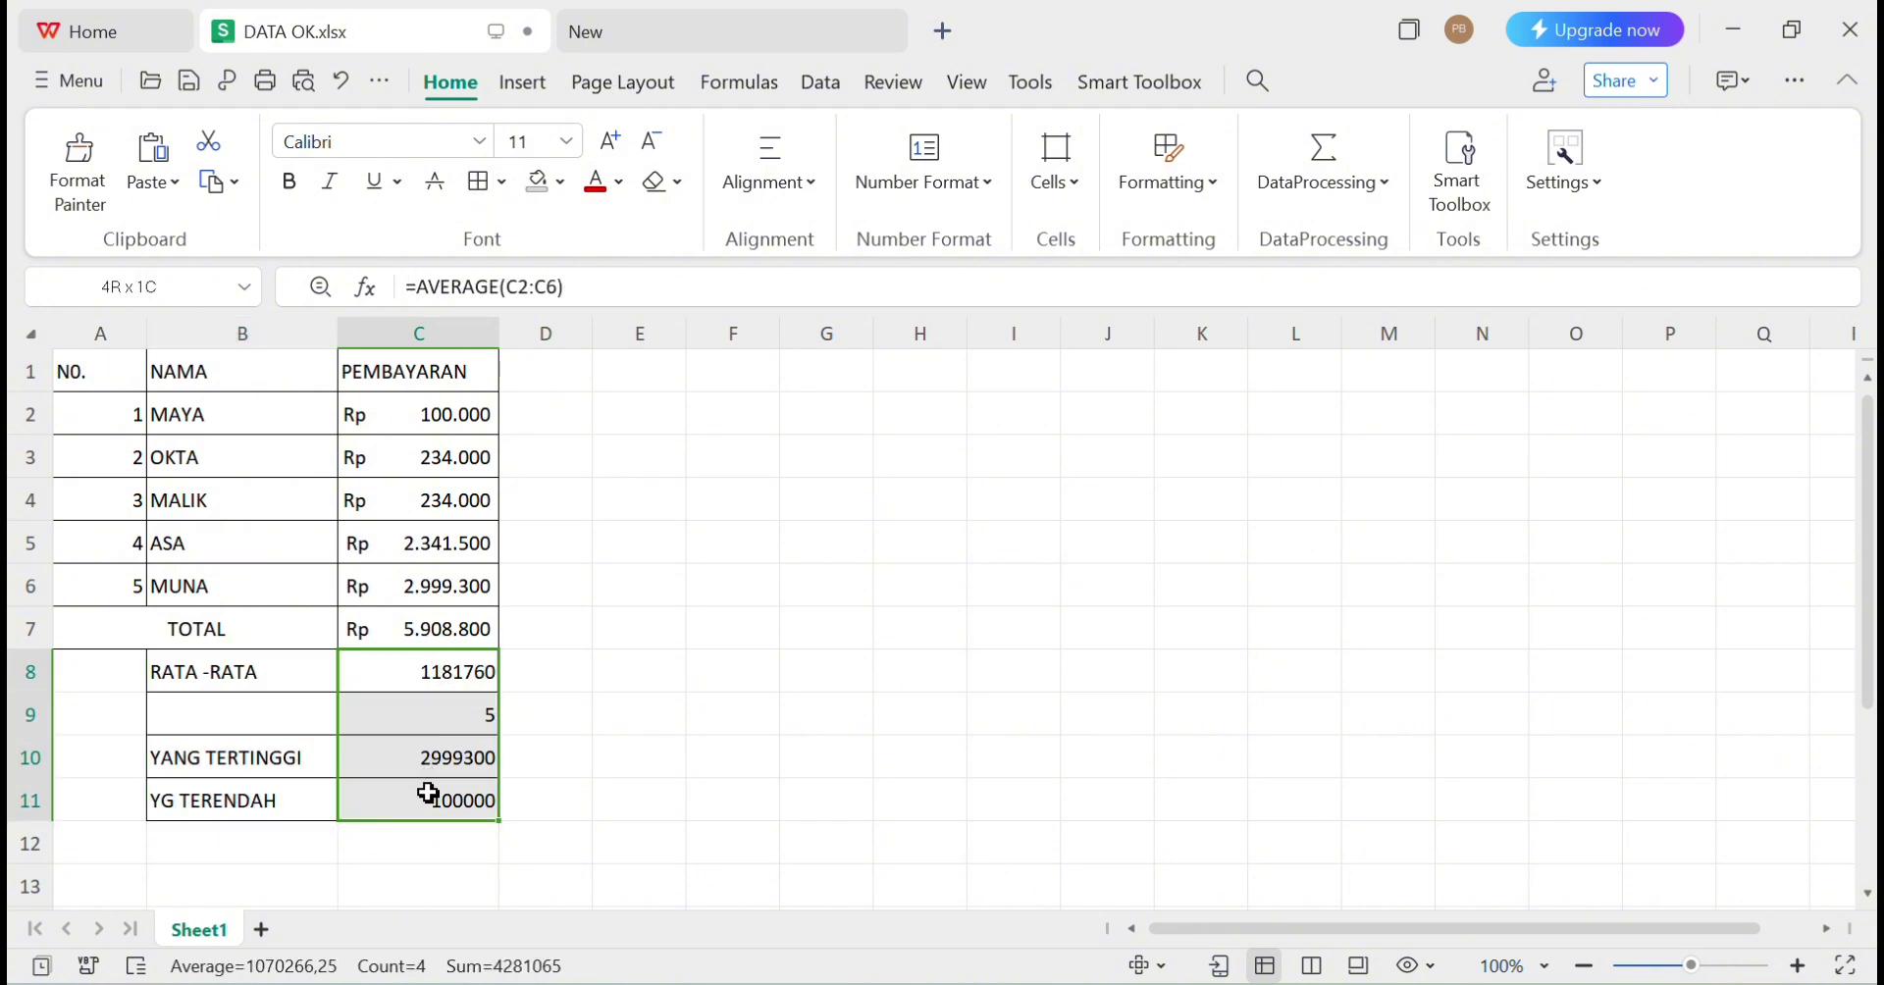
pyautogui.click(810, 183)
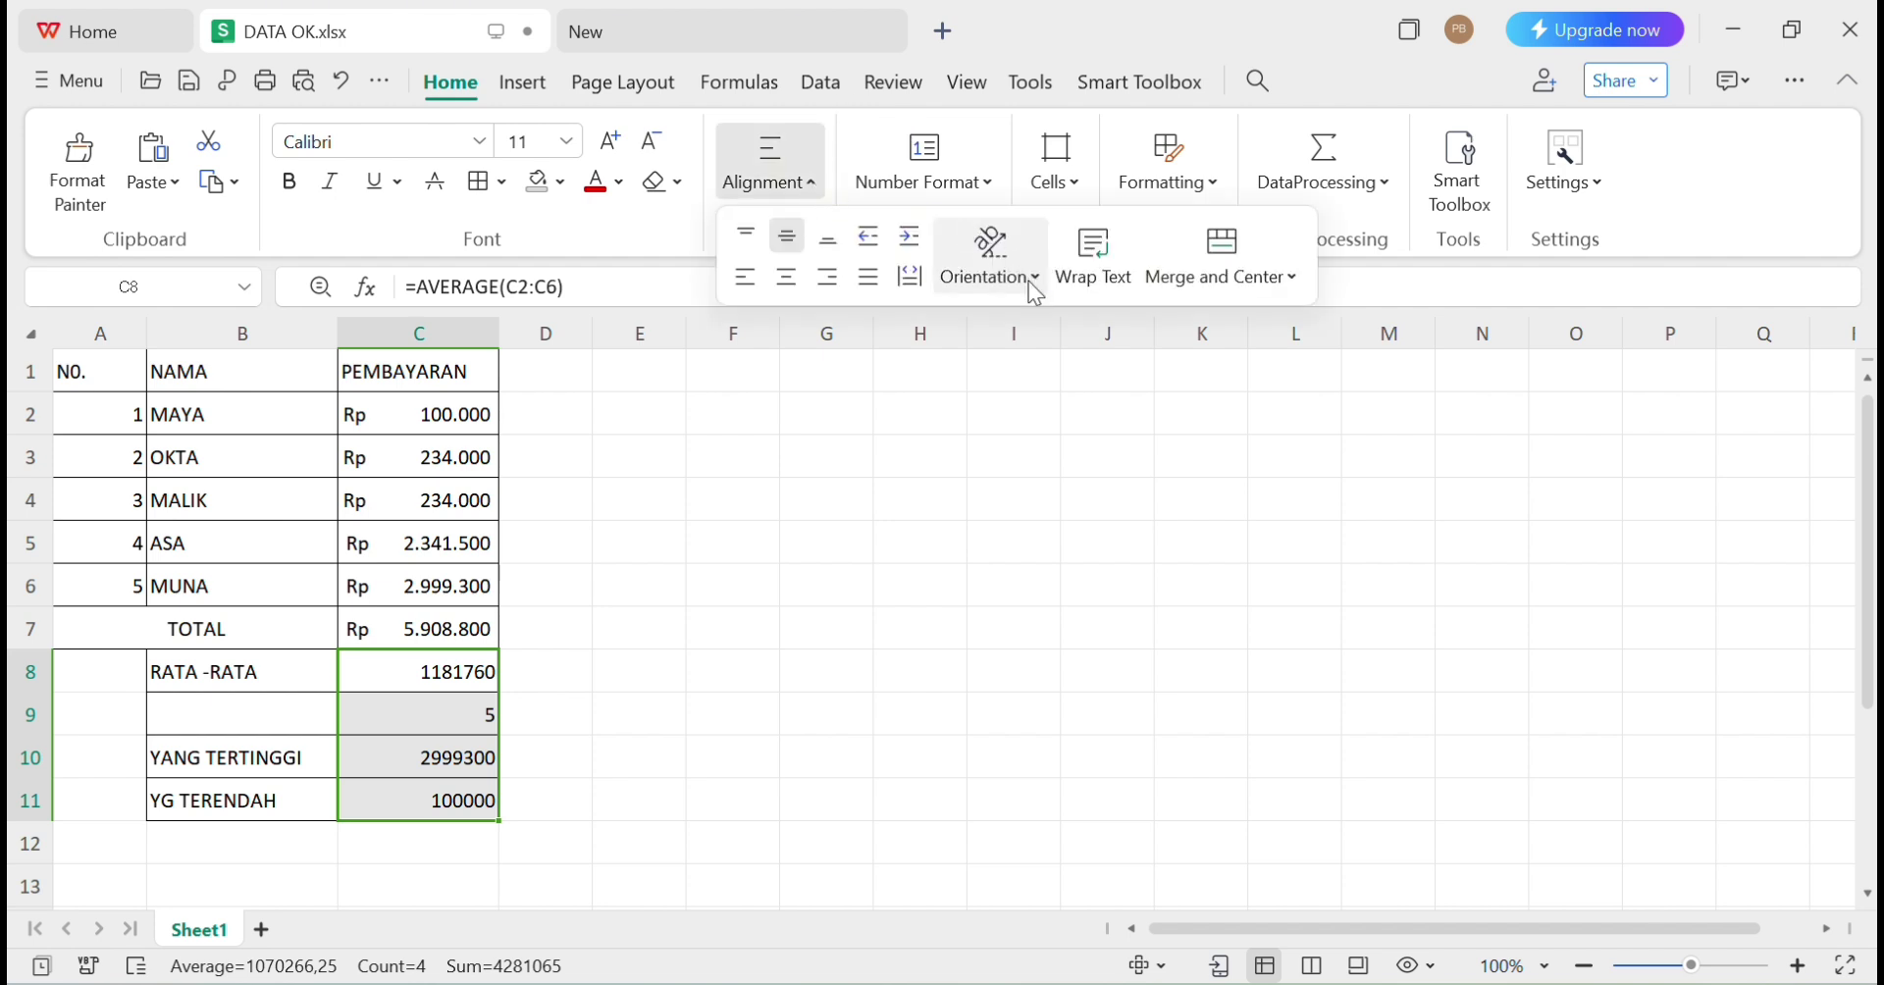
pyautogui.click(924, 183)
pyautogui.click(923, 182)
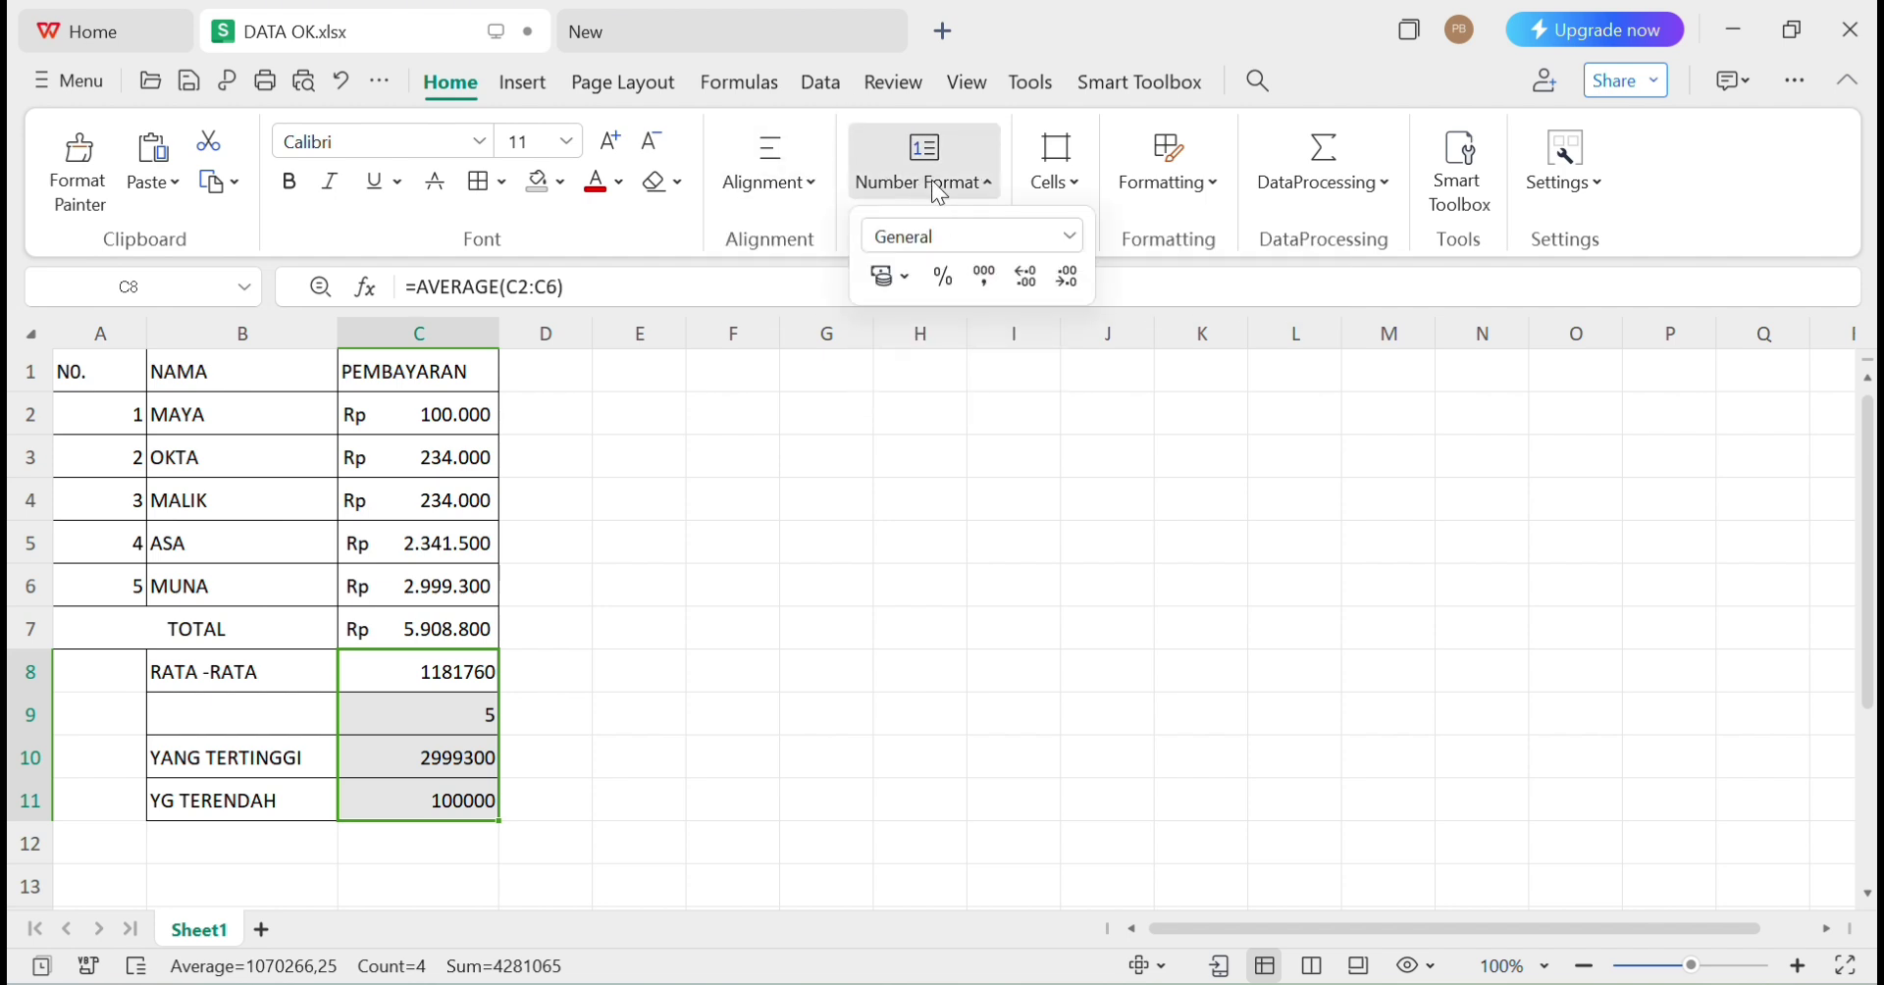
pyautogui.click(1070, 237)
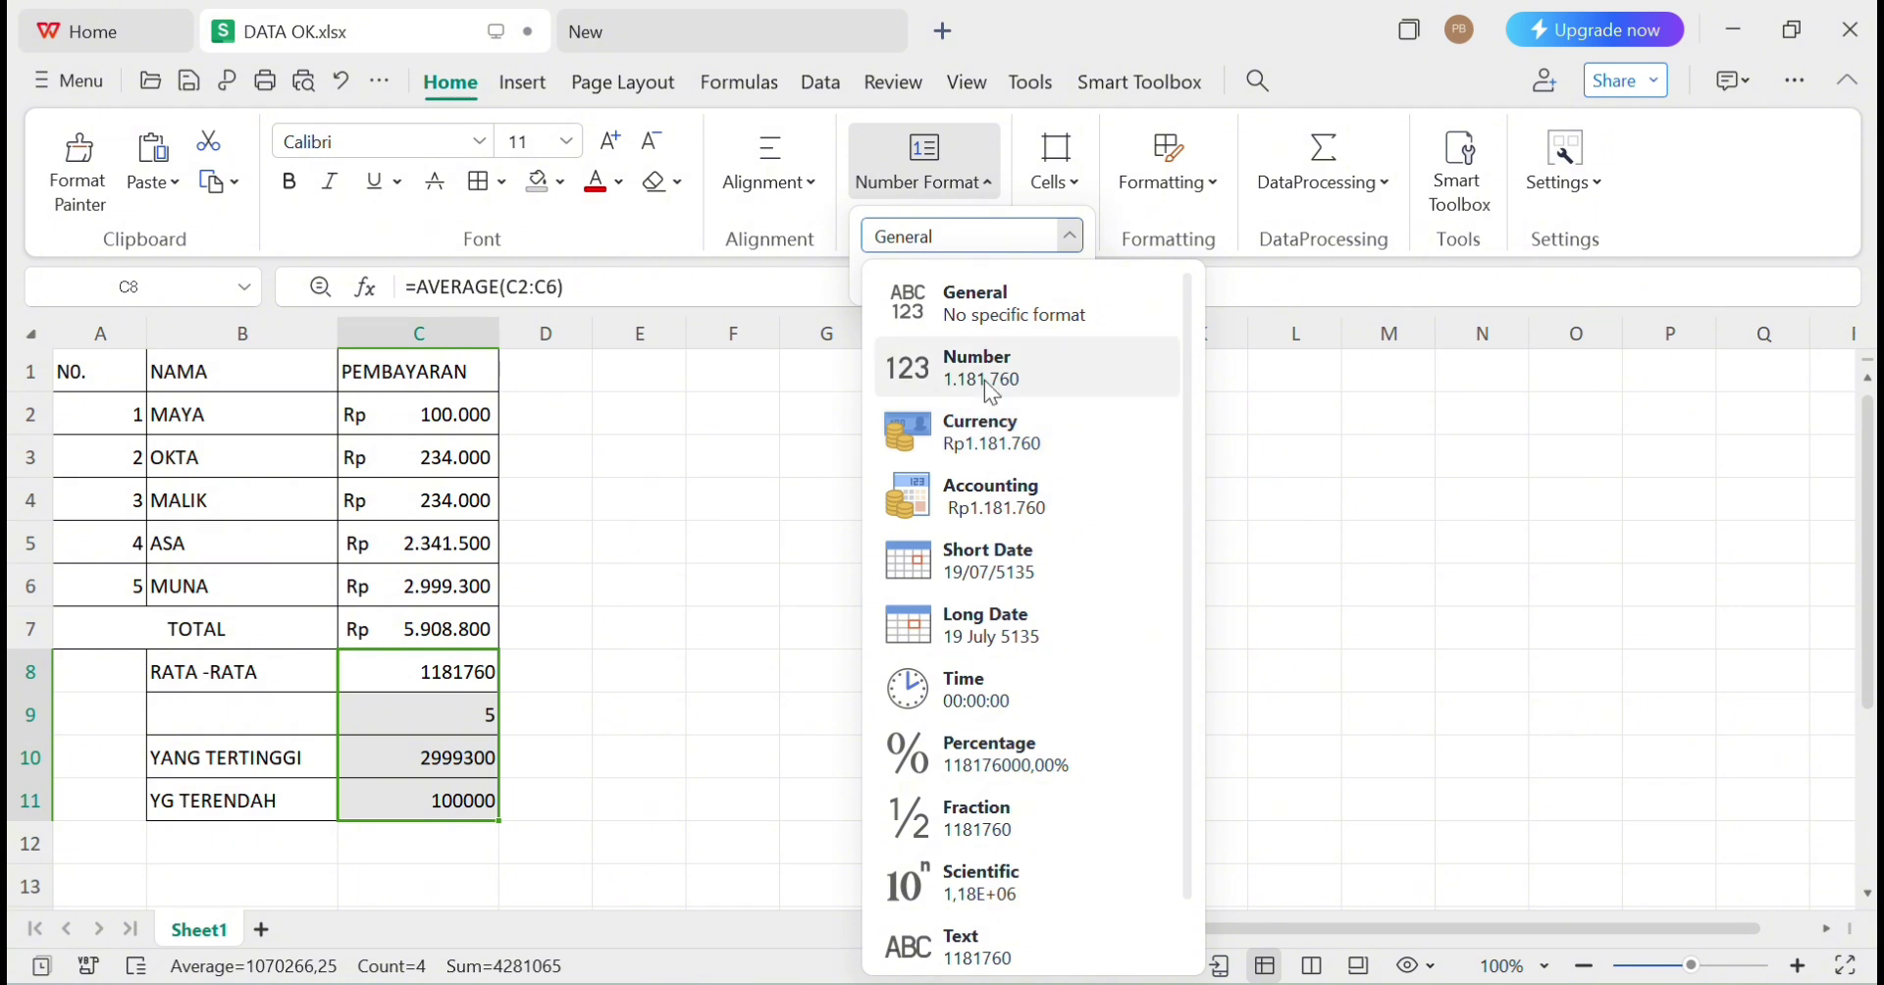
pyautogui.click(974, 434)
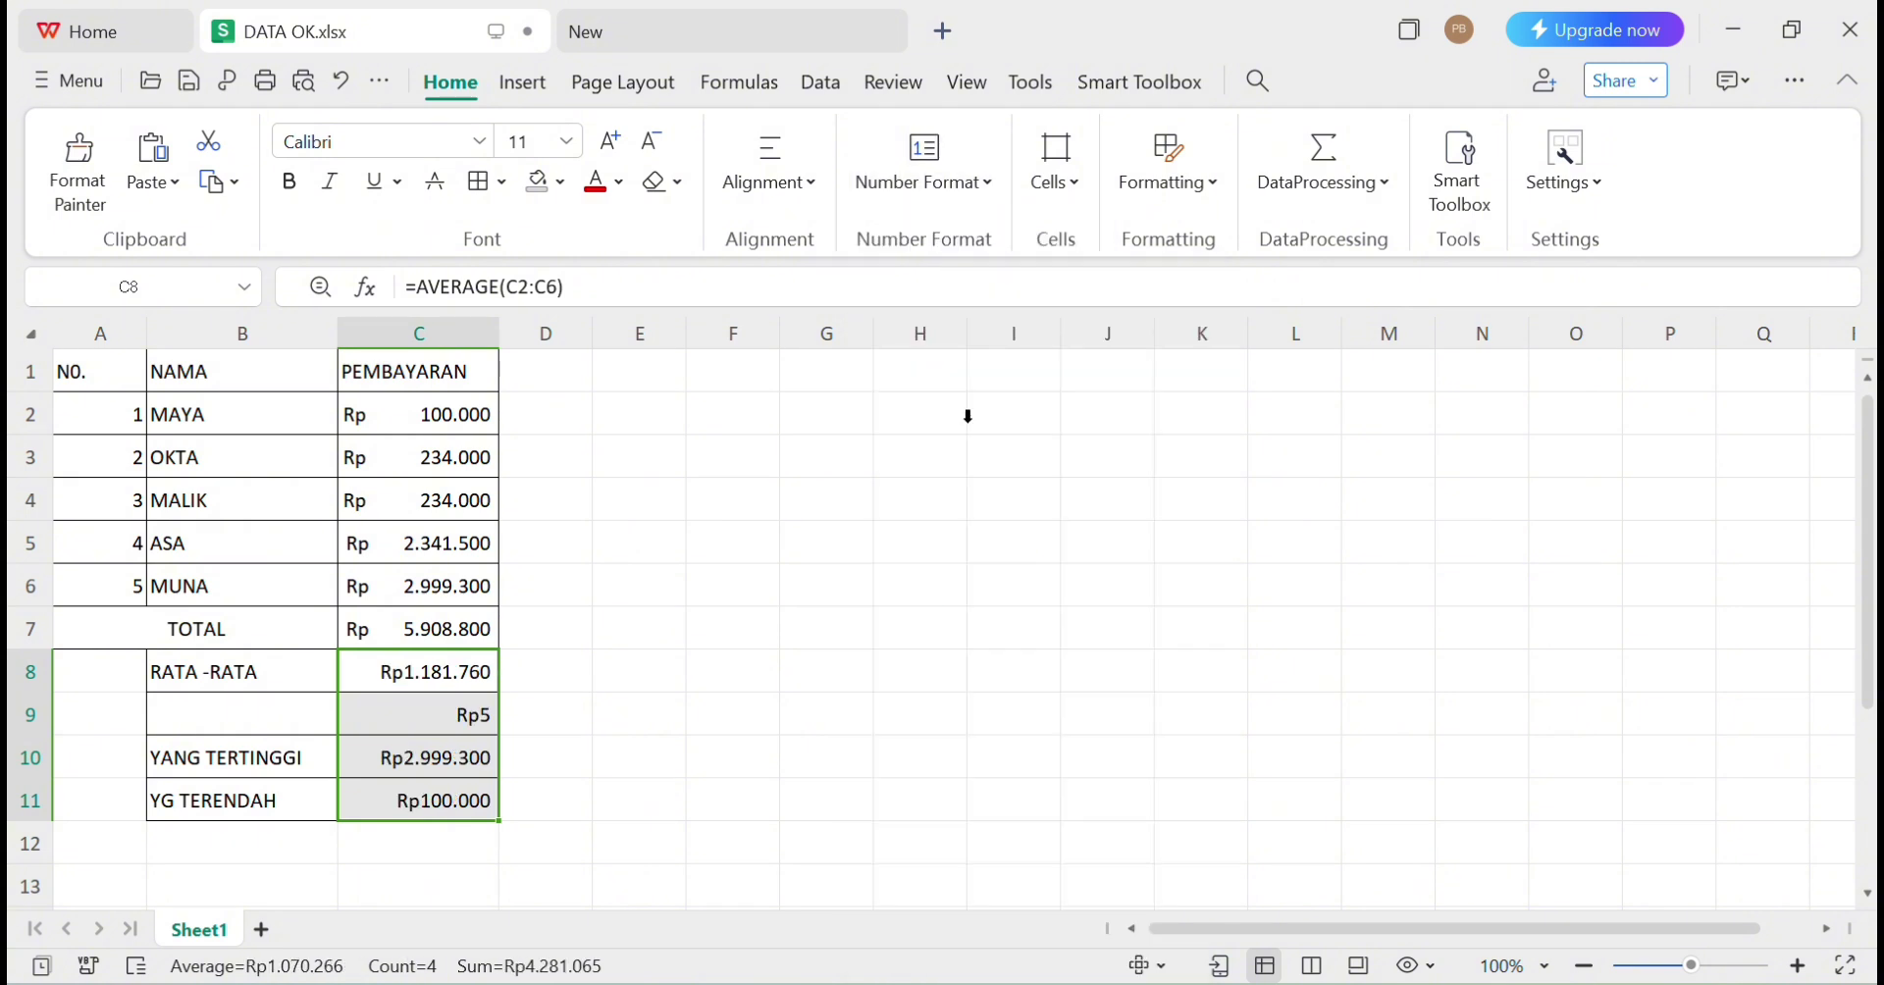
pyautogui.click(640, 795)
pyautogui.click(702, 628)
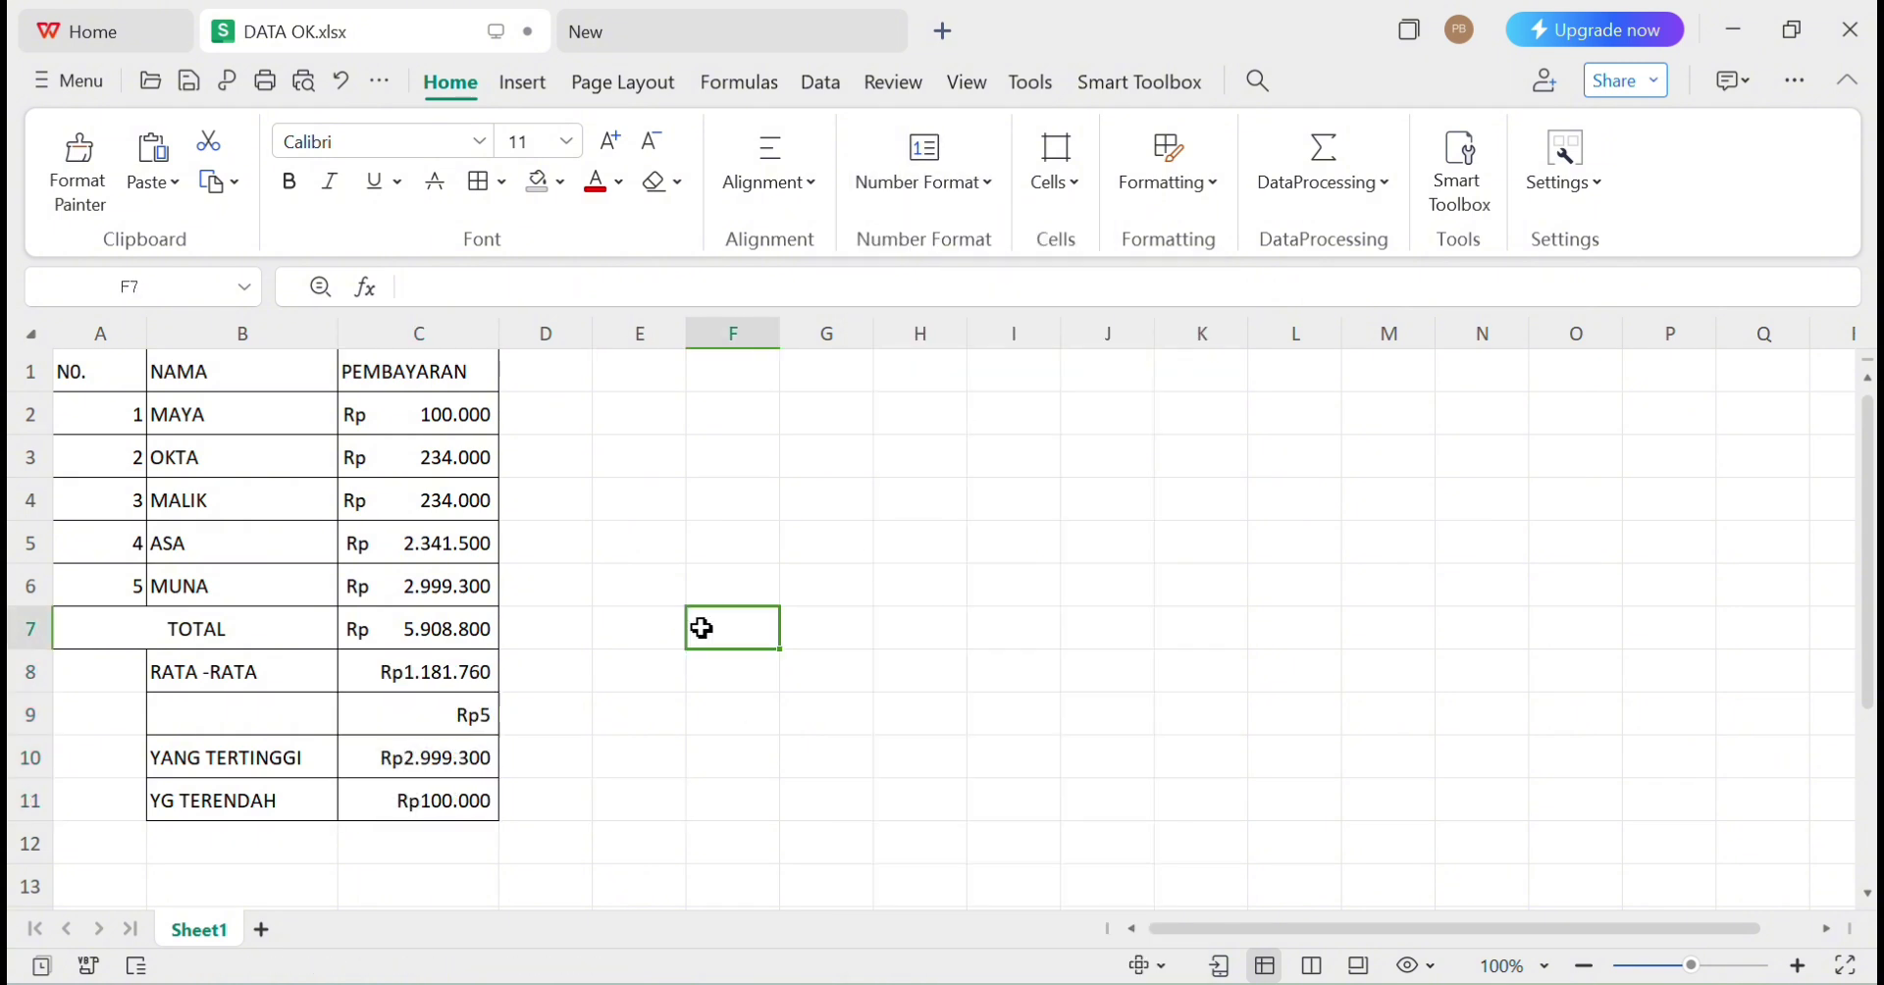
# Custom-sort the data rows A2:C6 by the values in Column C, in A to Z order
pyautogui.click(240, 542)
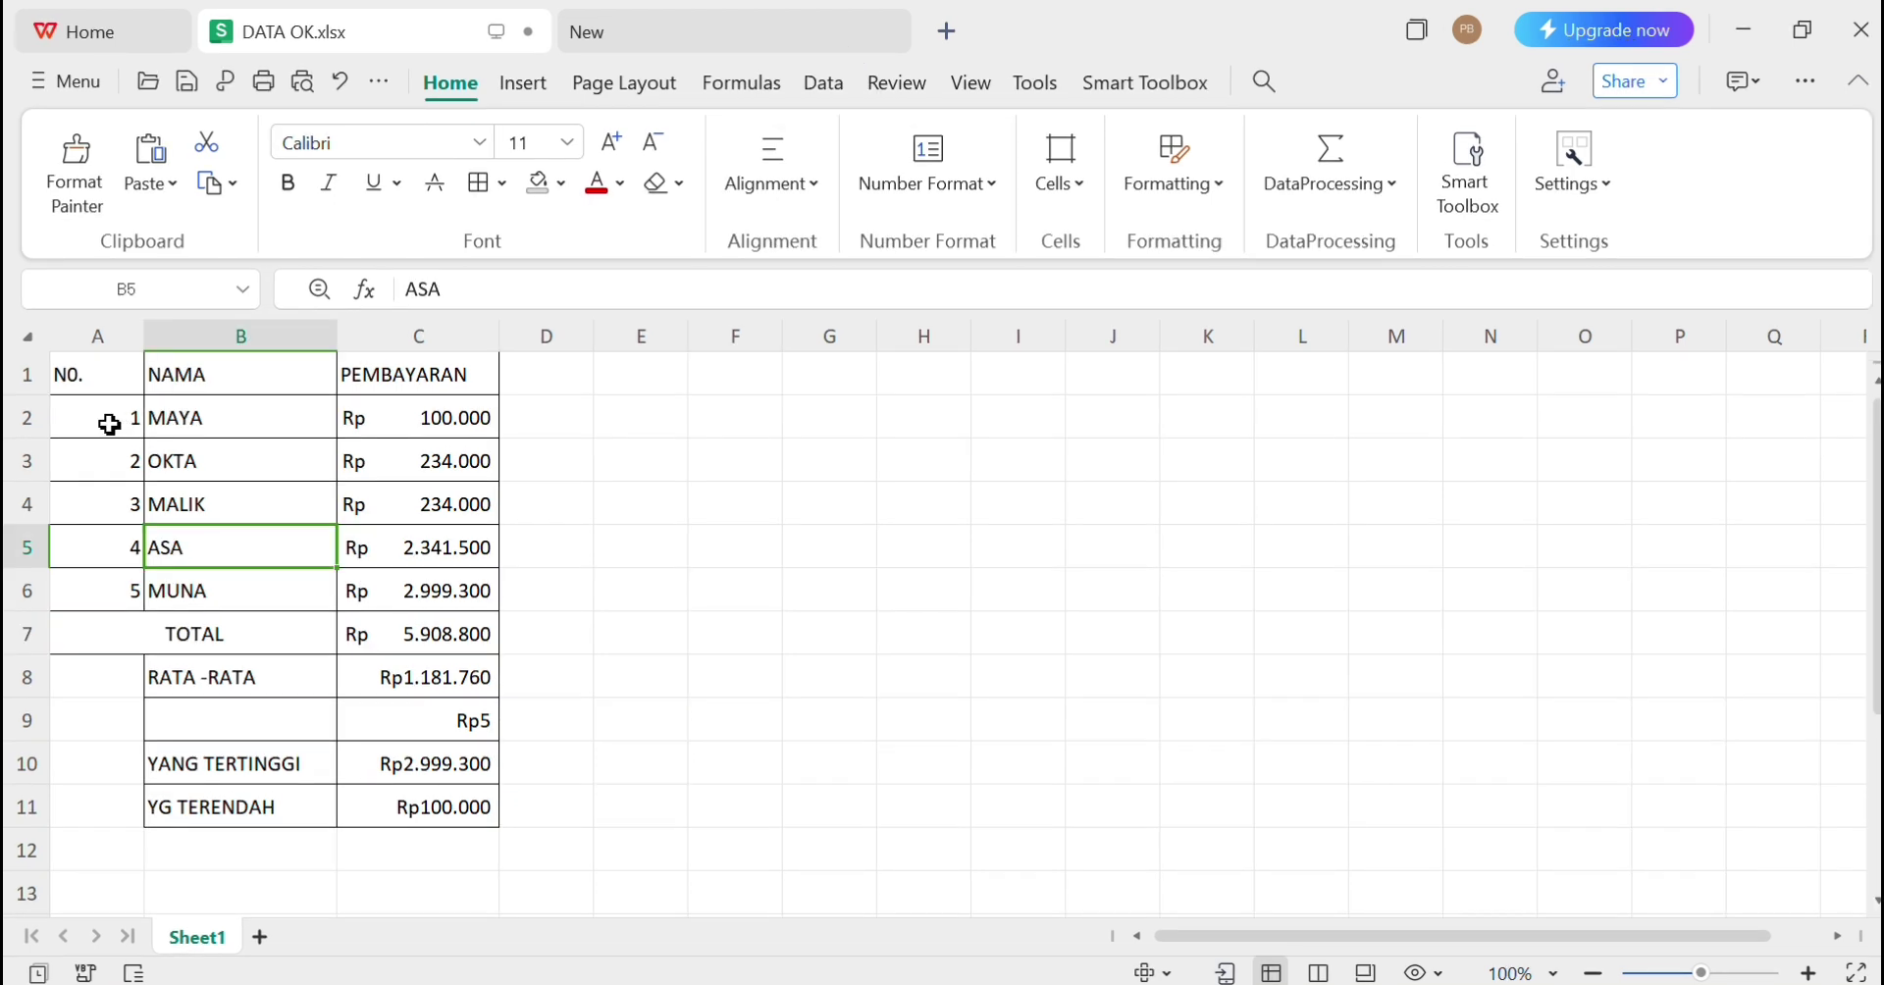
pyautogui.moveTo(106, 418); pyautogui.dragTo(413, 586)
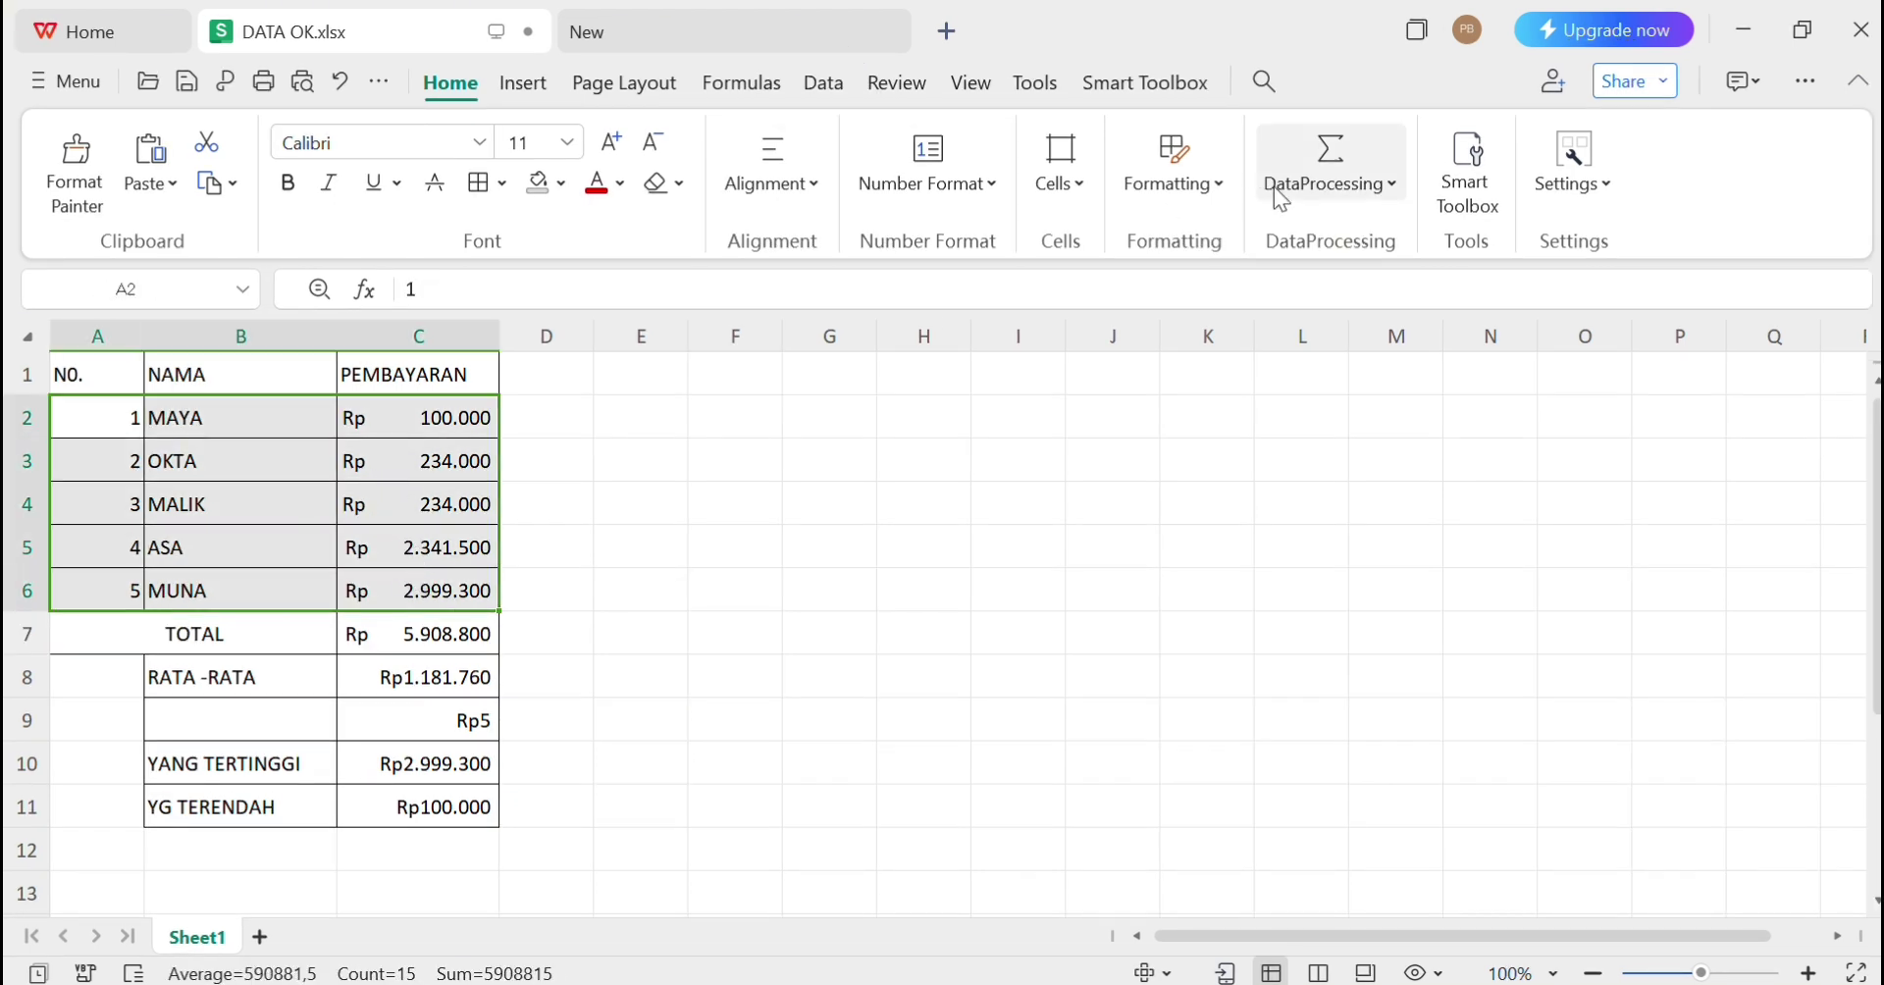
pyautogui.click(1360, 182)
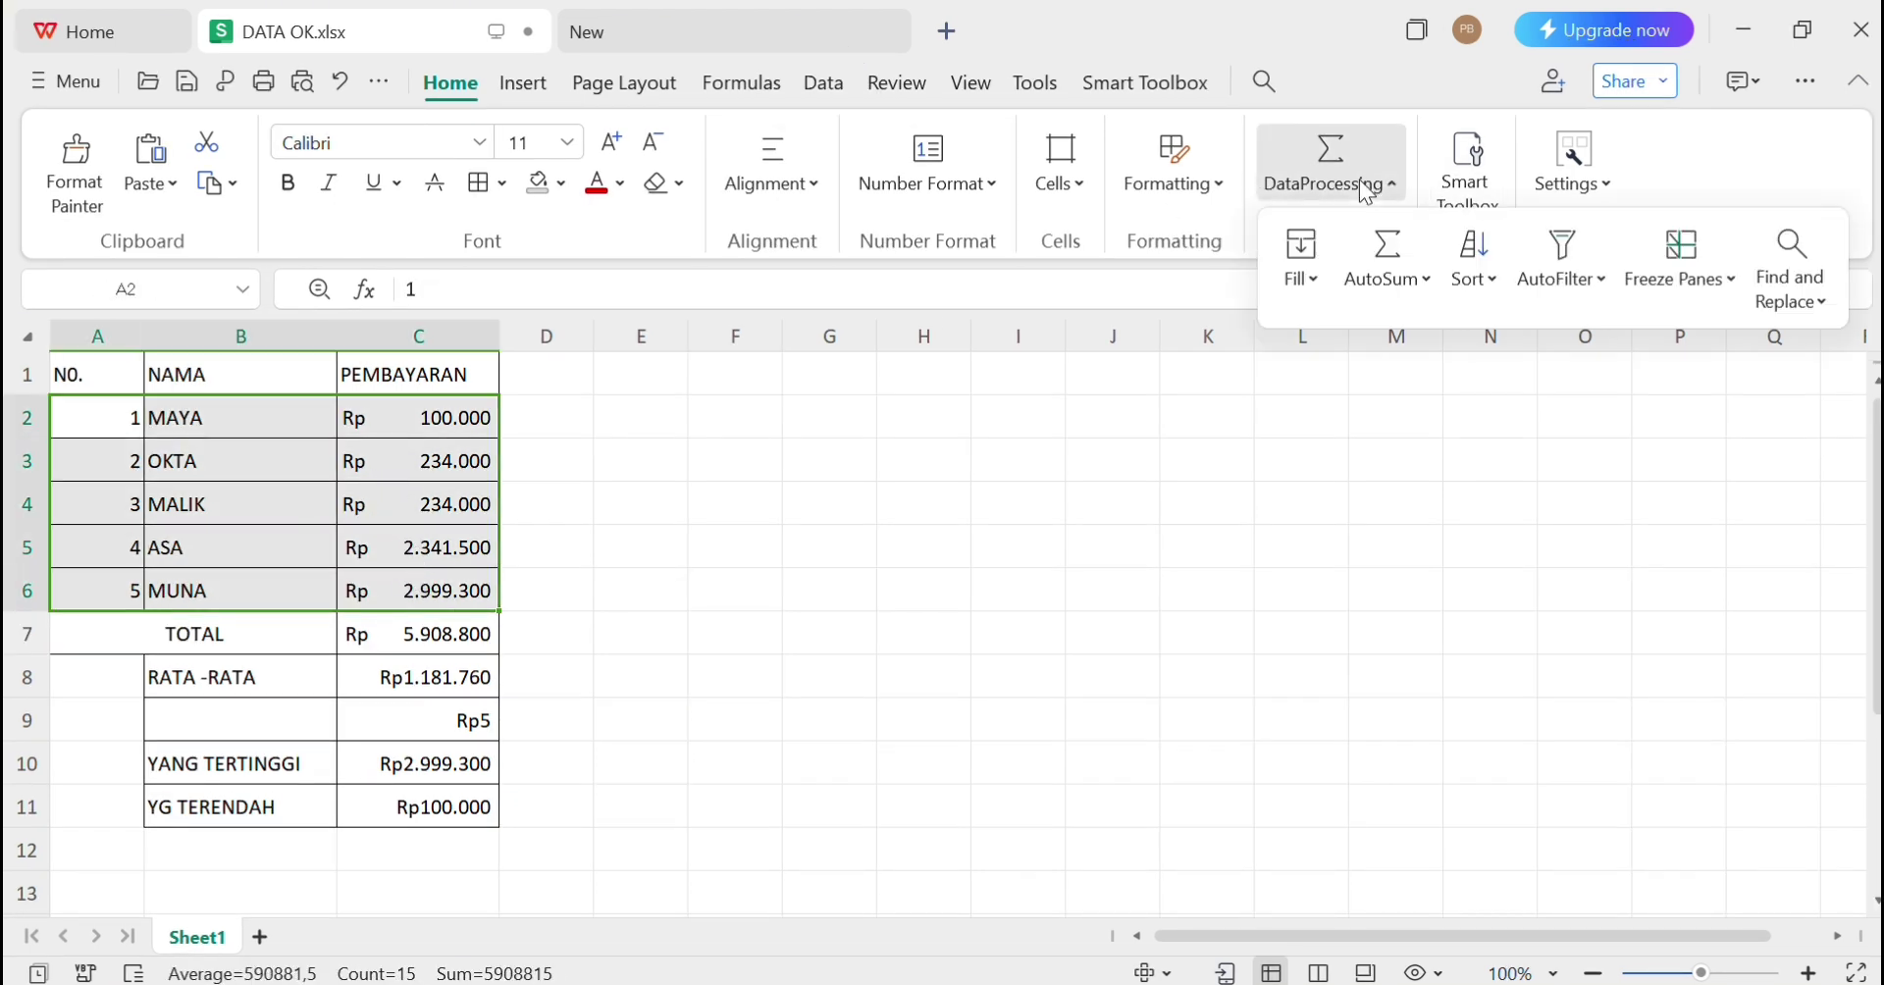
pyautogui.click(1477, 280)
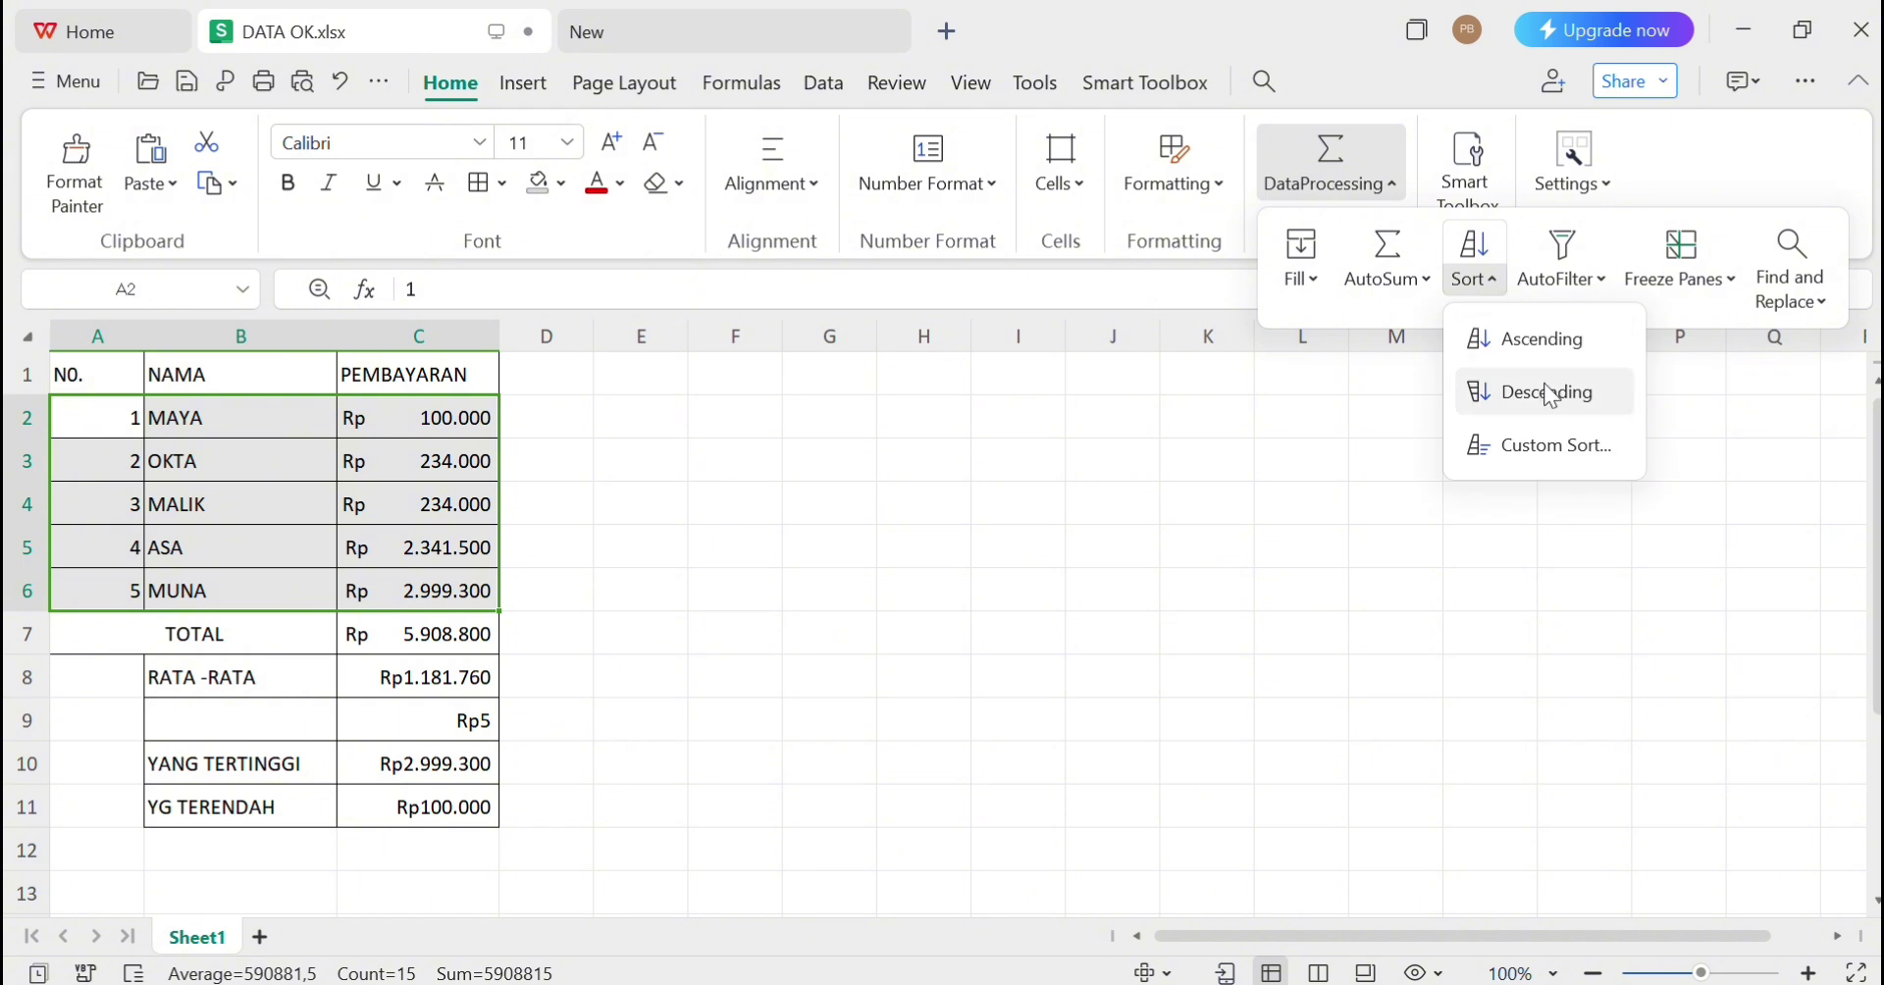
pyautogui.click(1543, 446)
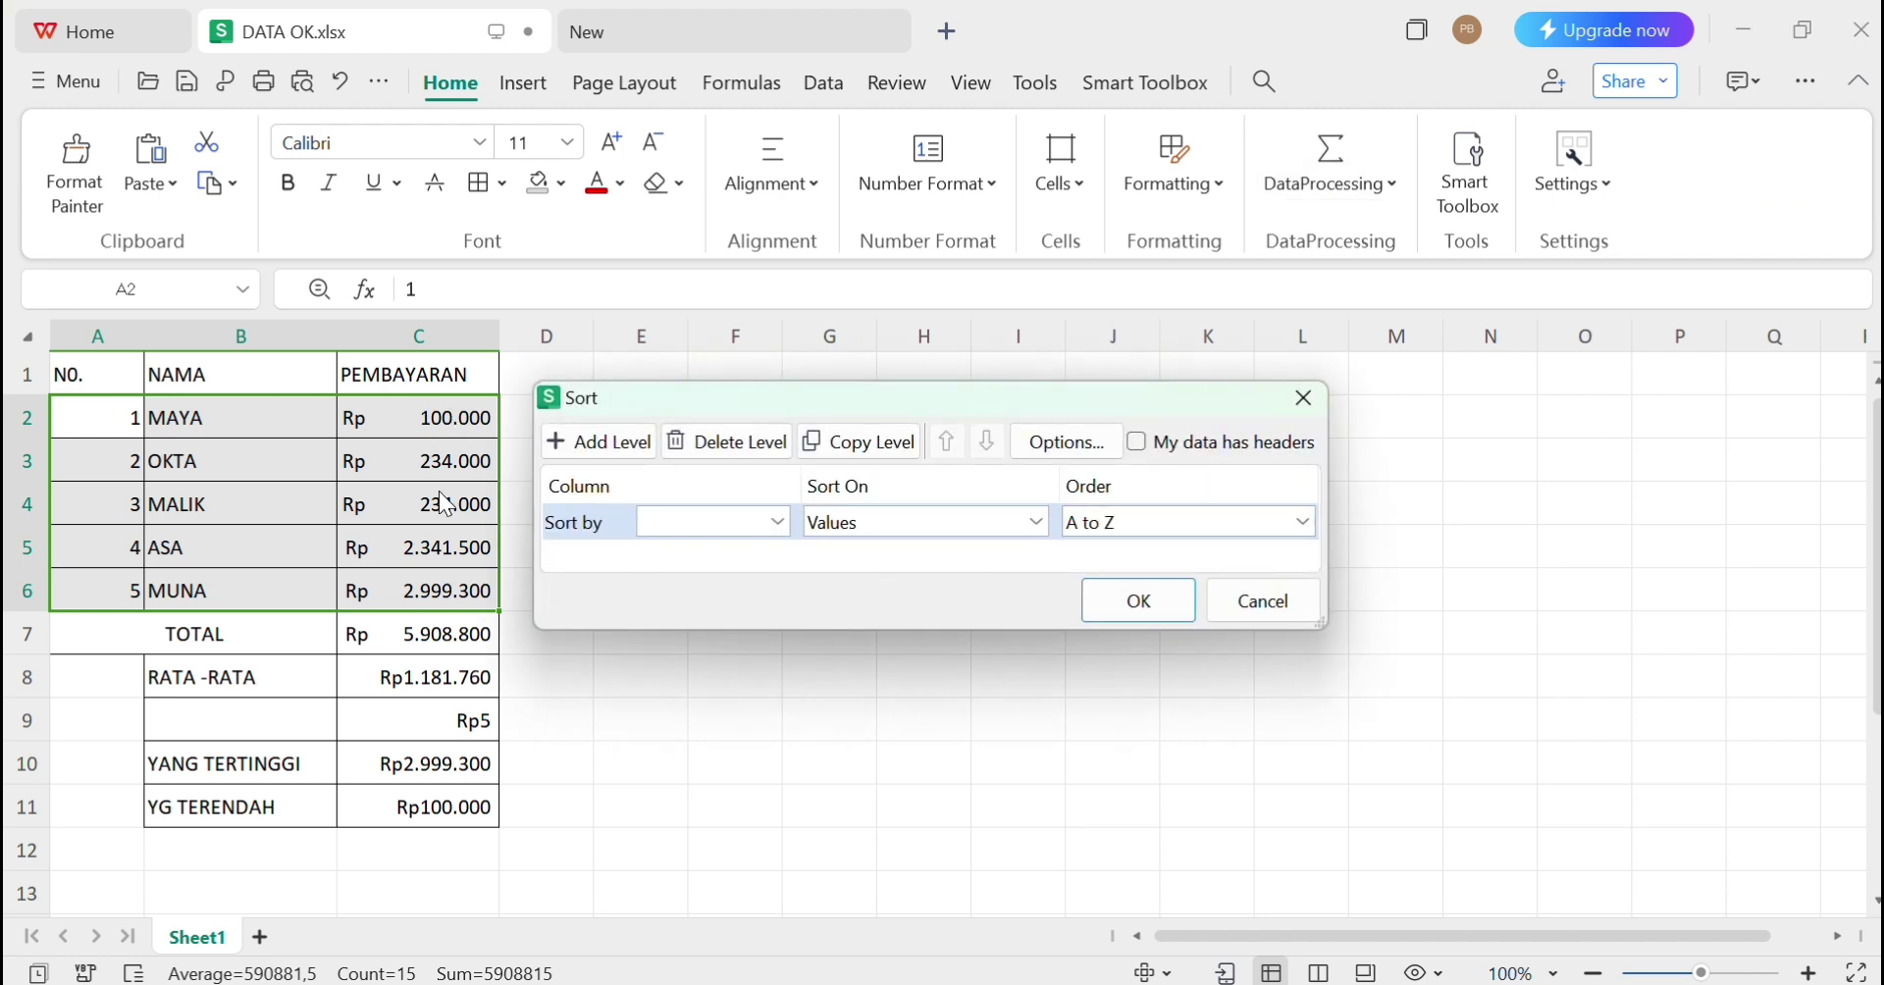
pyautogui.click(779, 530)
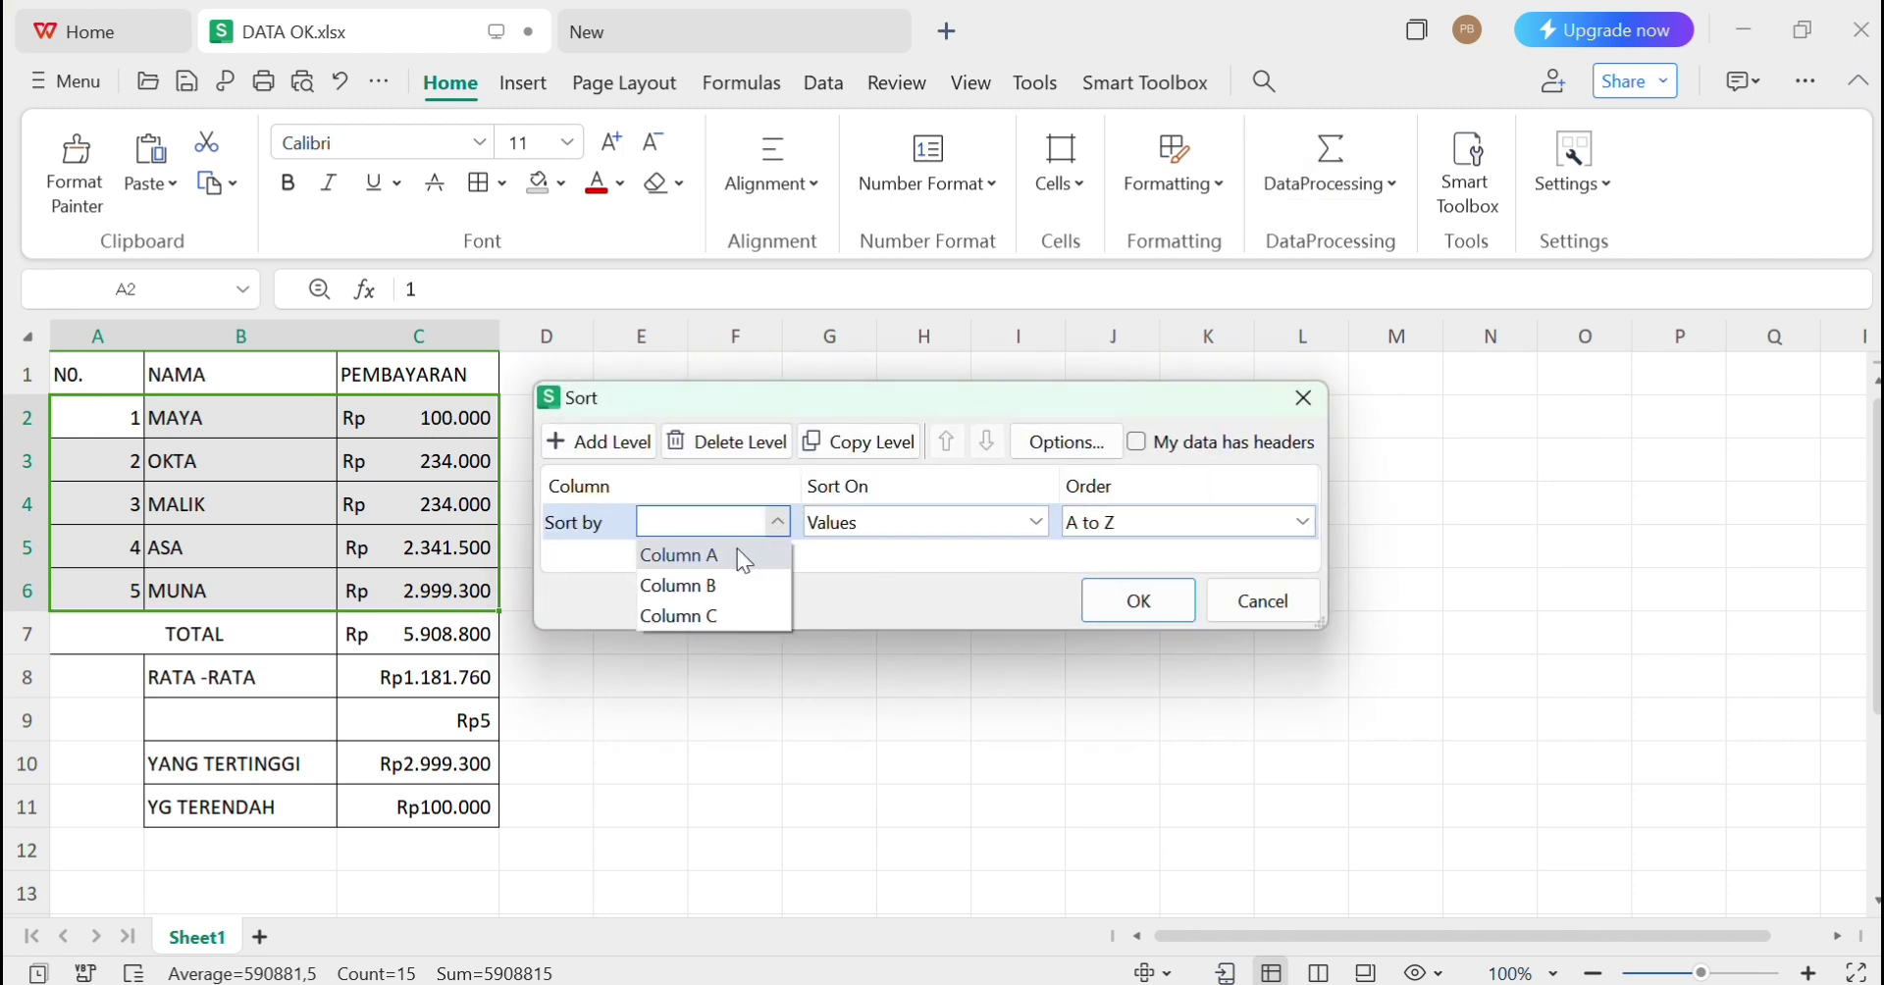
pyautogui.click(723, 615)
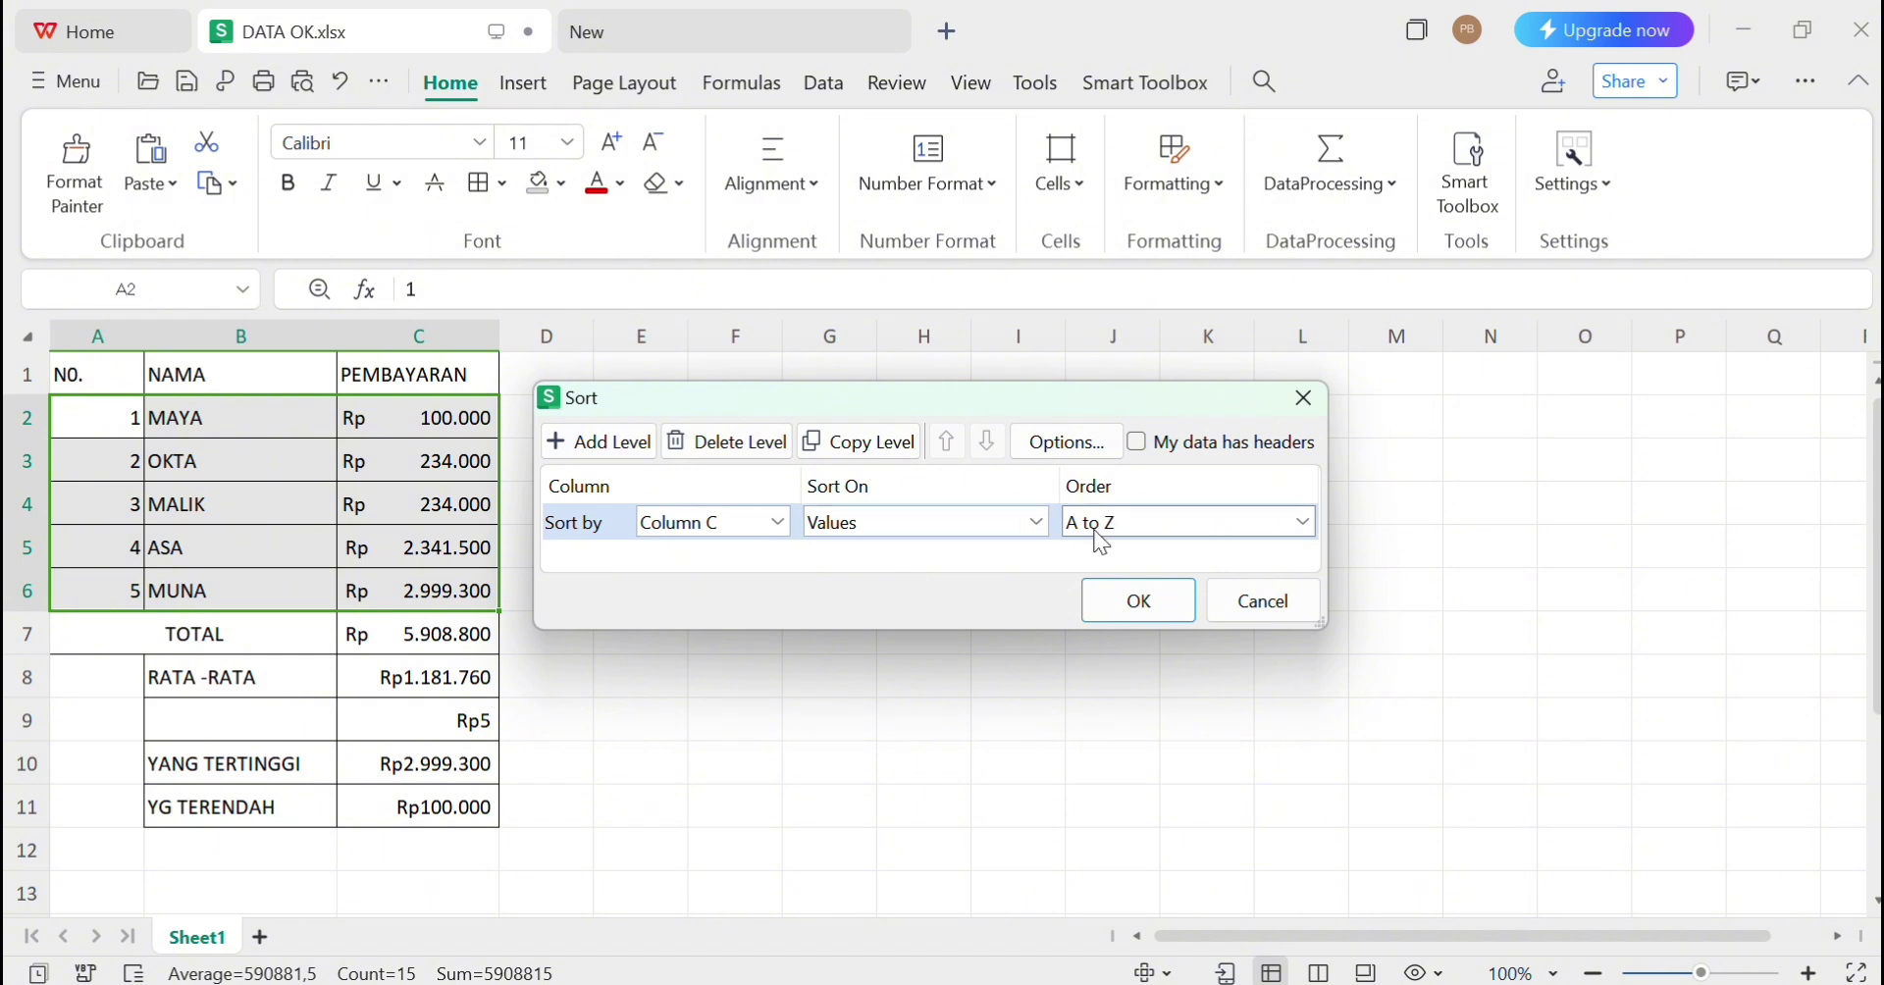
pyautogui.click(1303, 523)
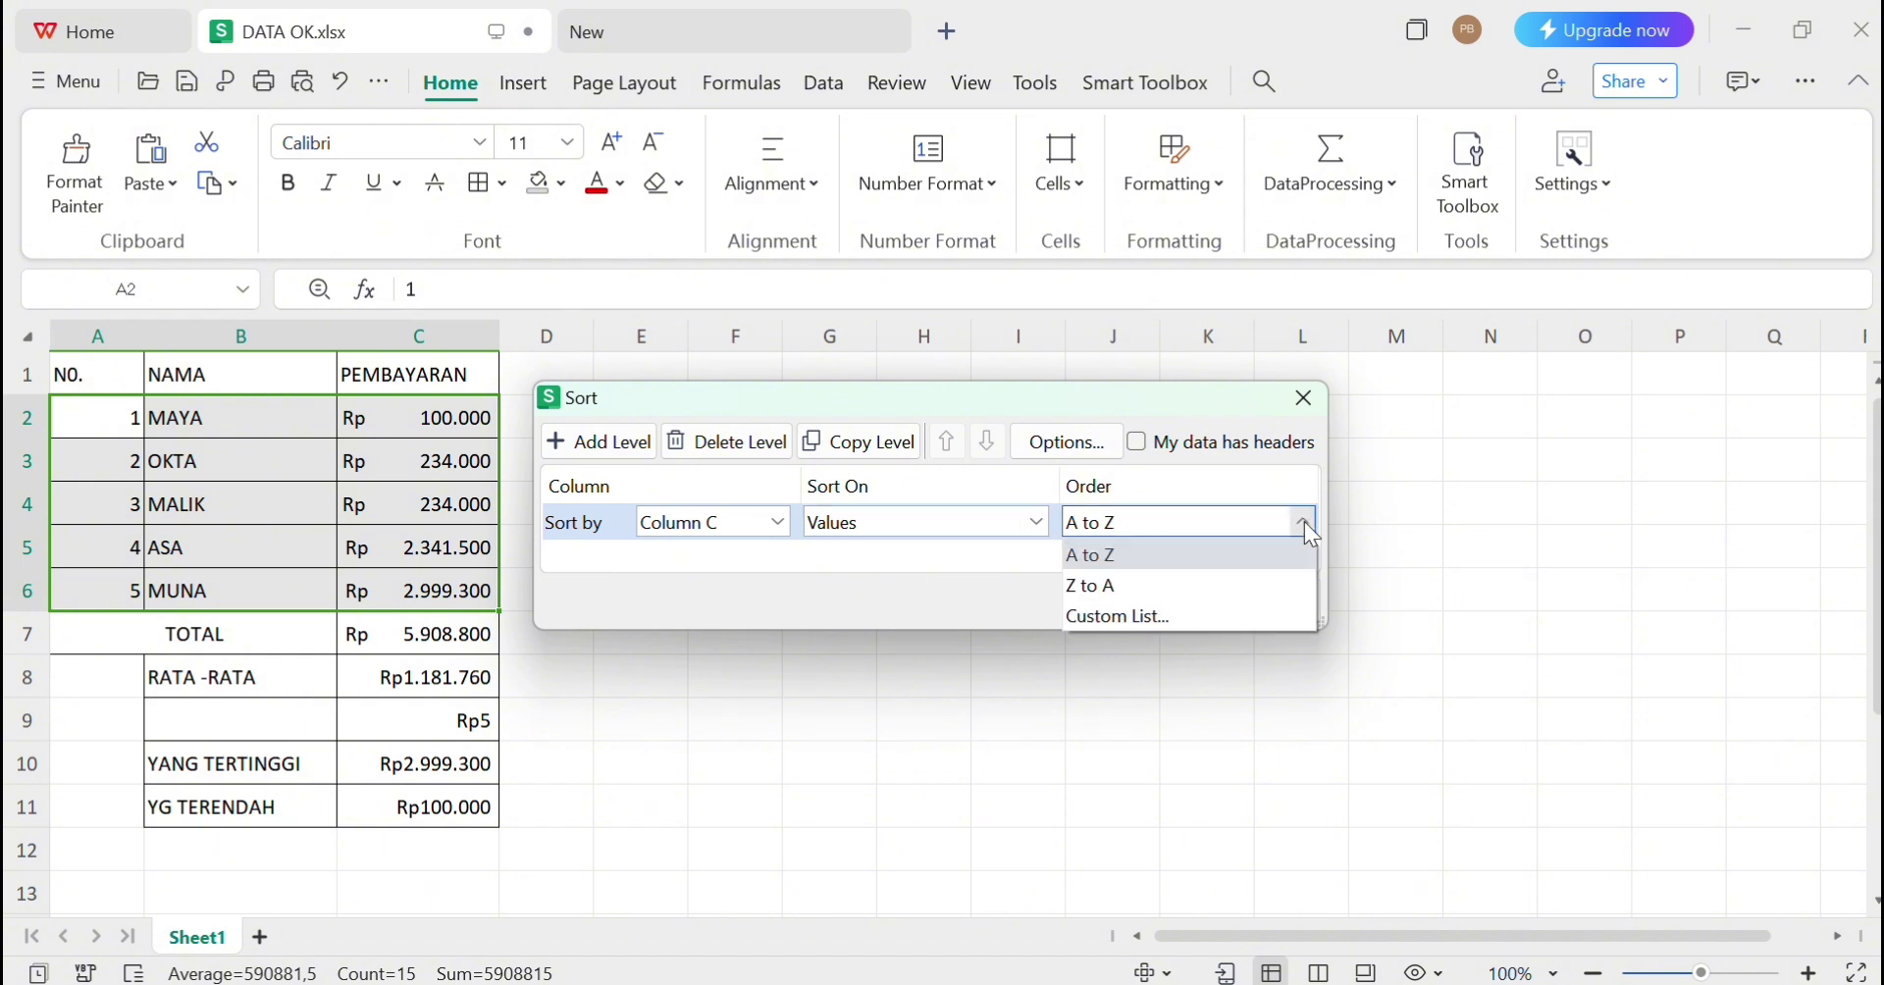
pyautogui.click(1153, 546)
pyautogui.click(1141, 601)
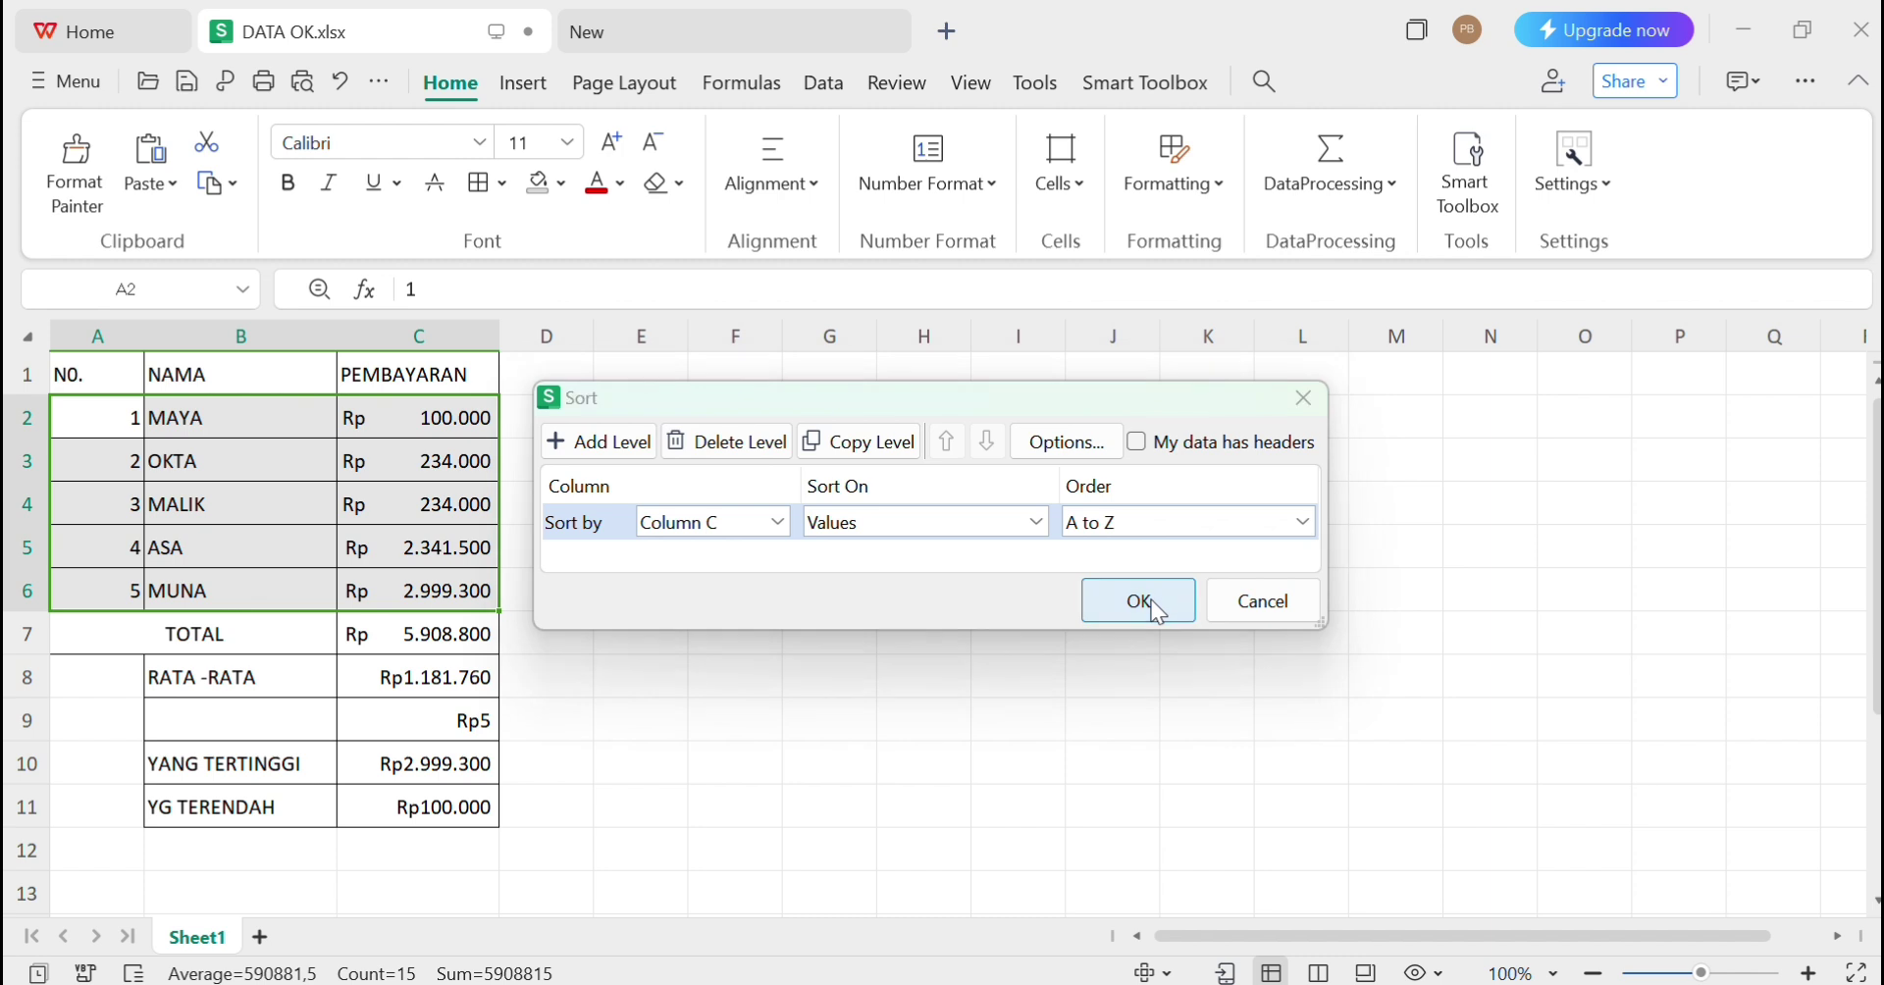
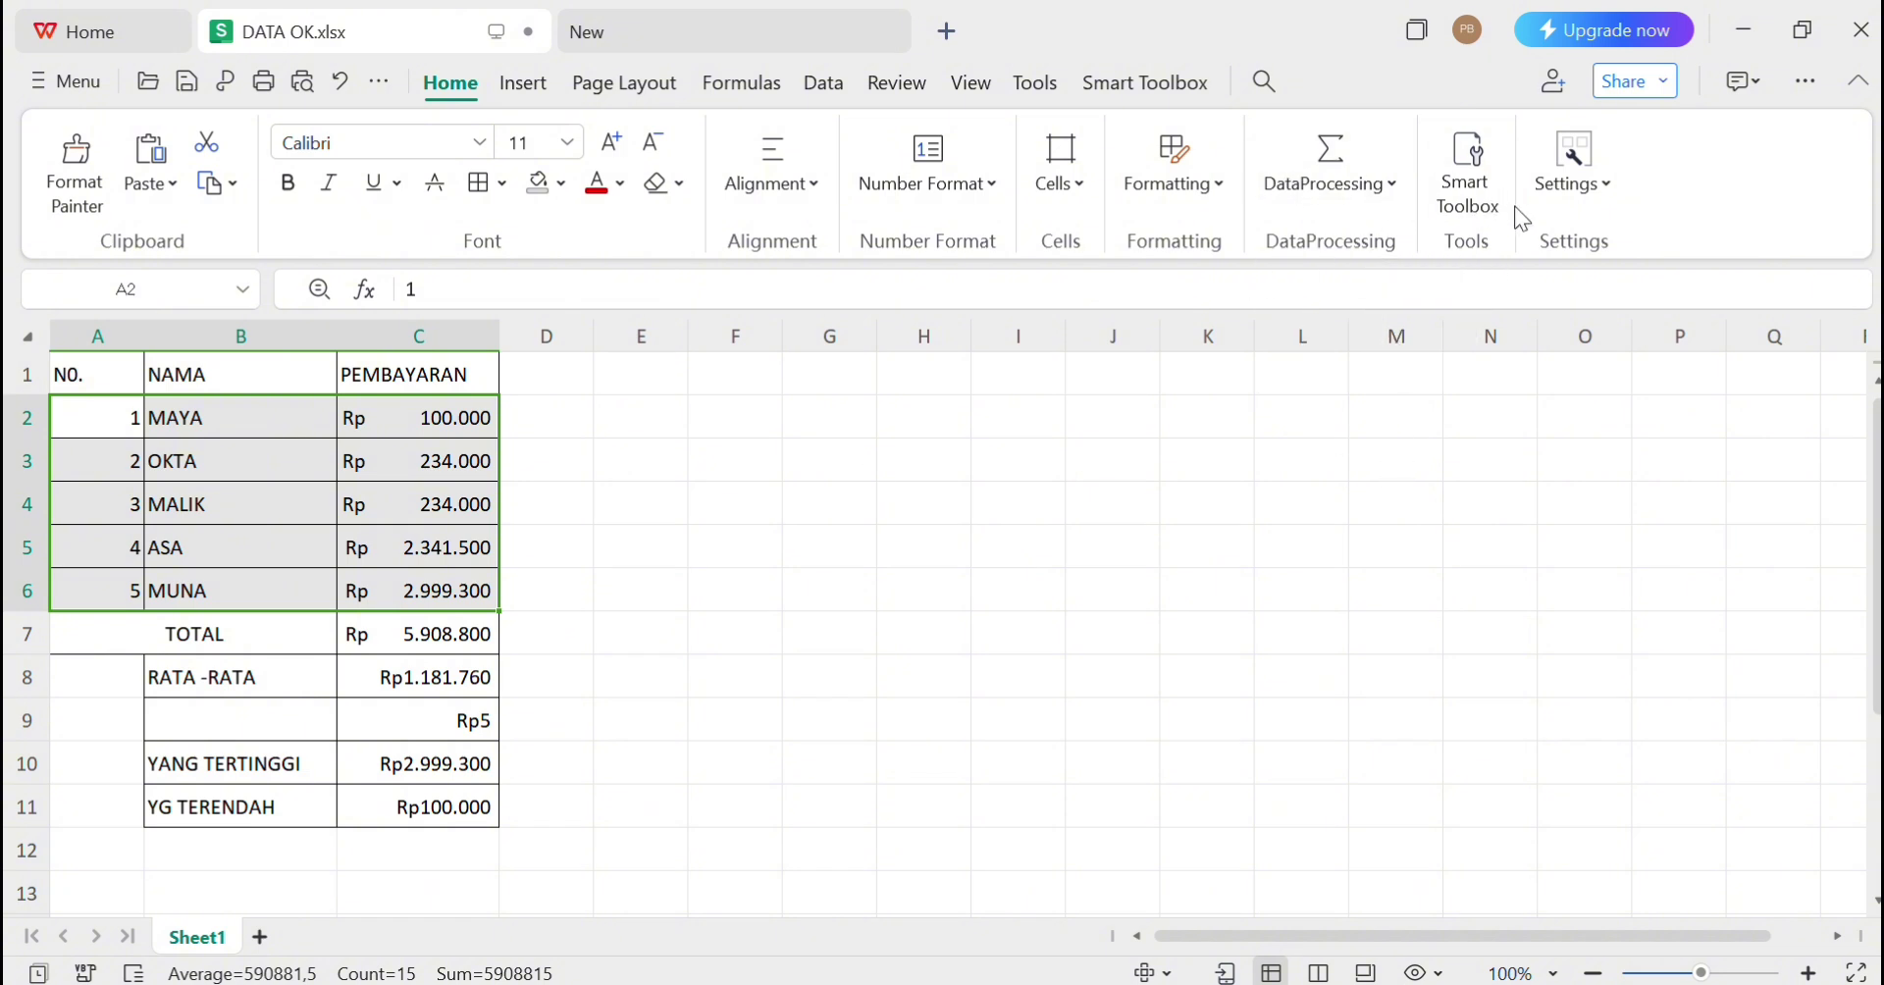
# Re-sort the data rows A2:C6 by Column C values in Z to A order
pyautogui.click(1389, 186)
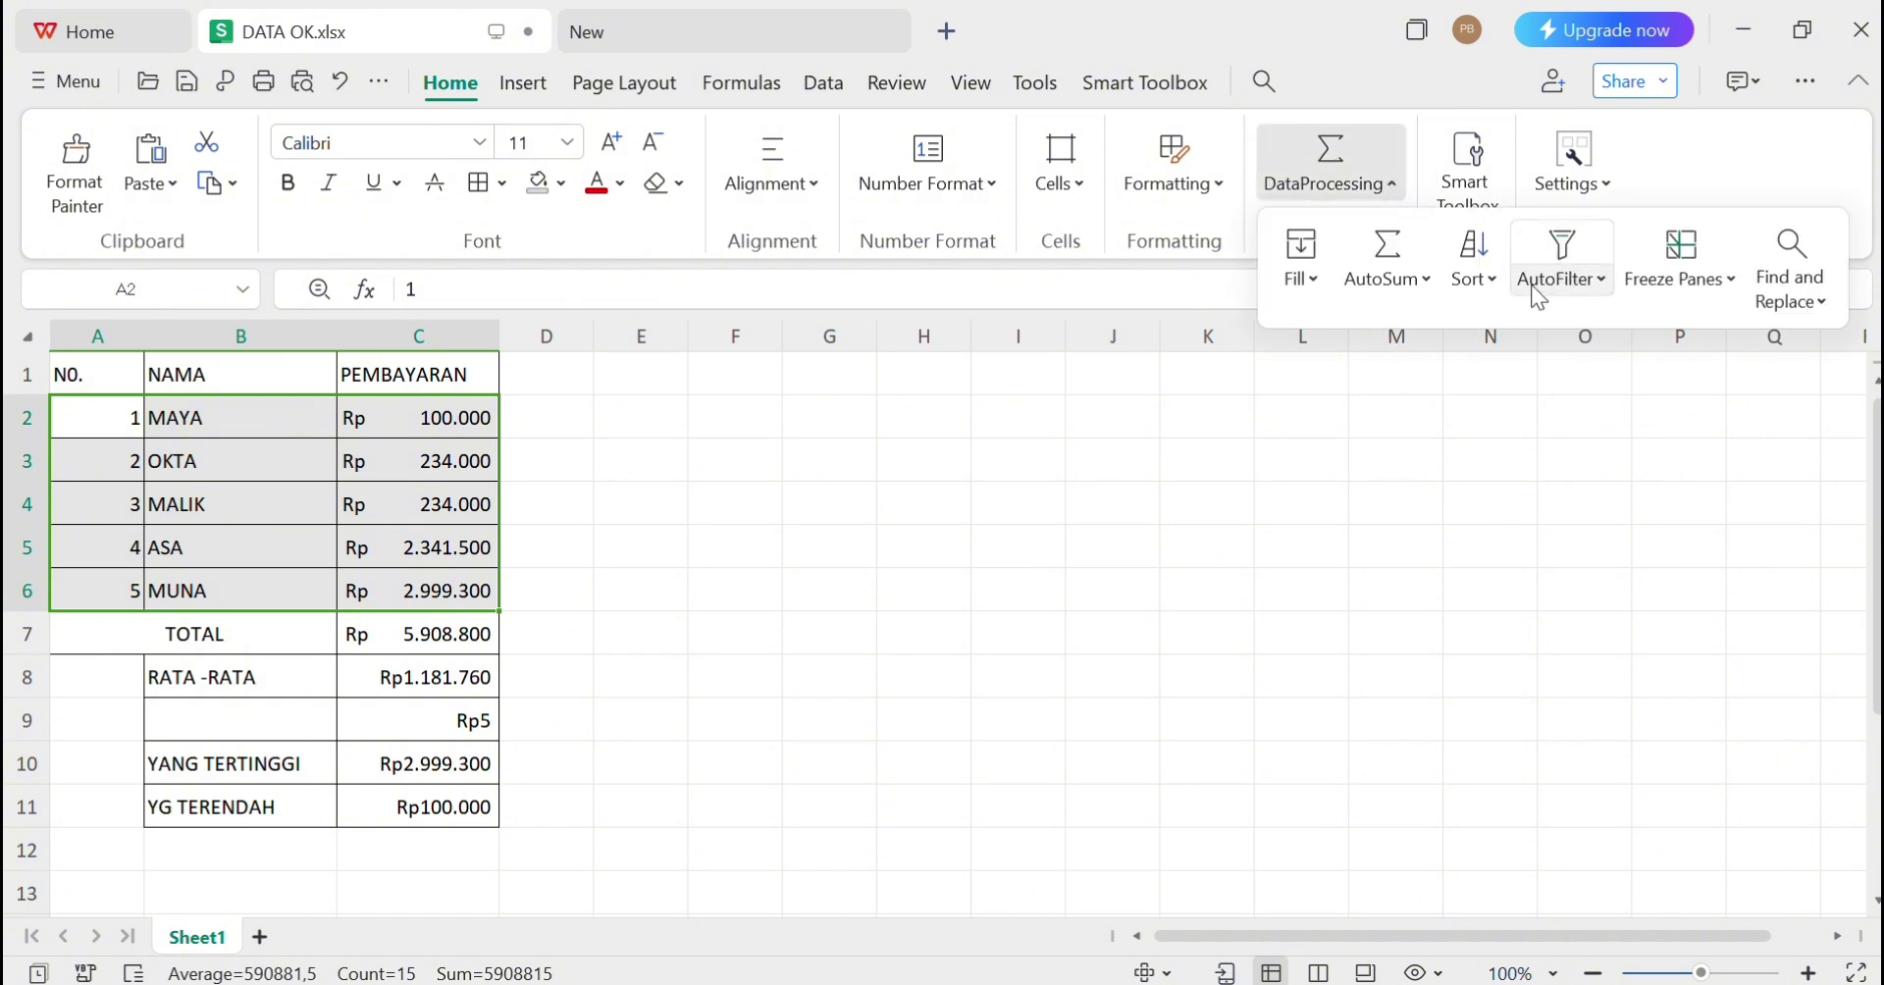
pyautogui.click(1499, 290)
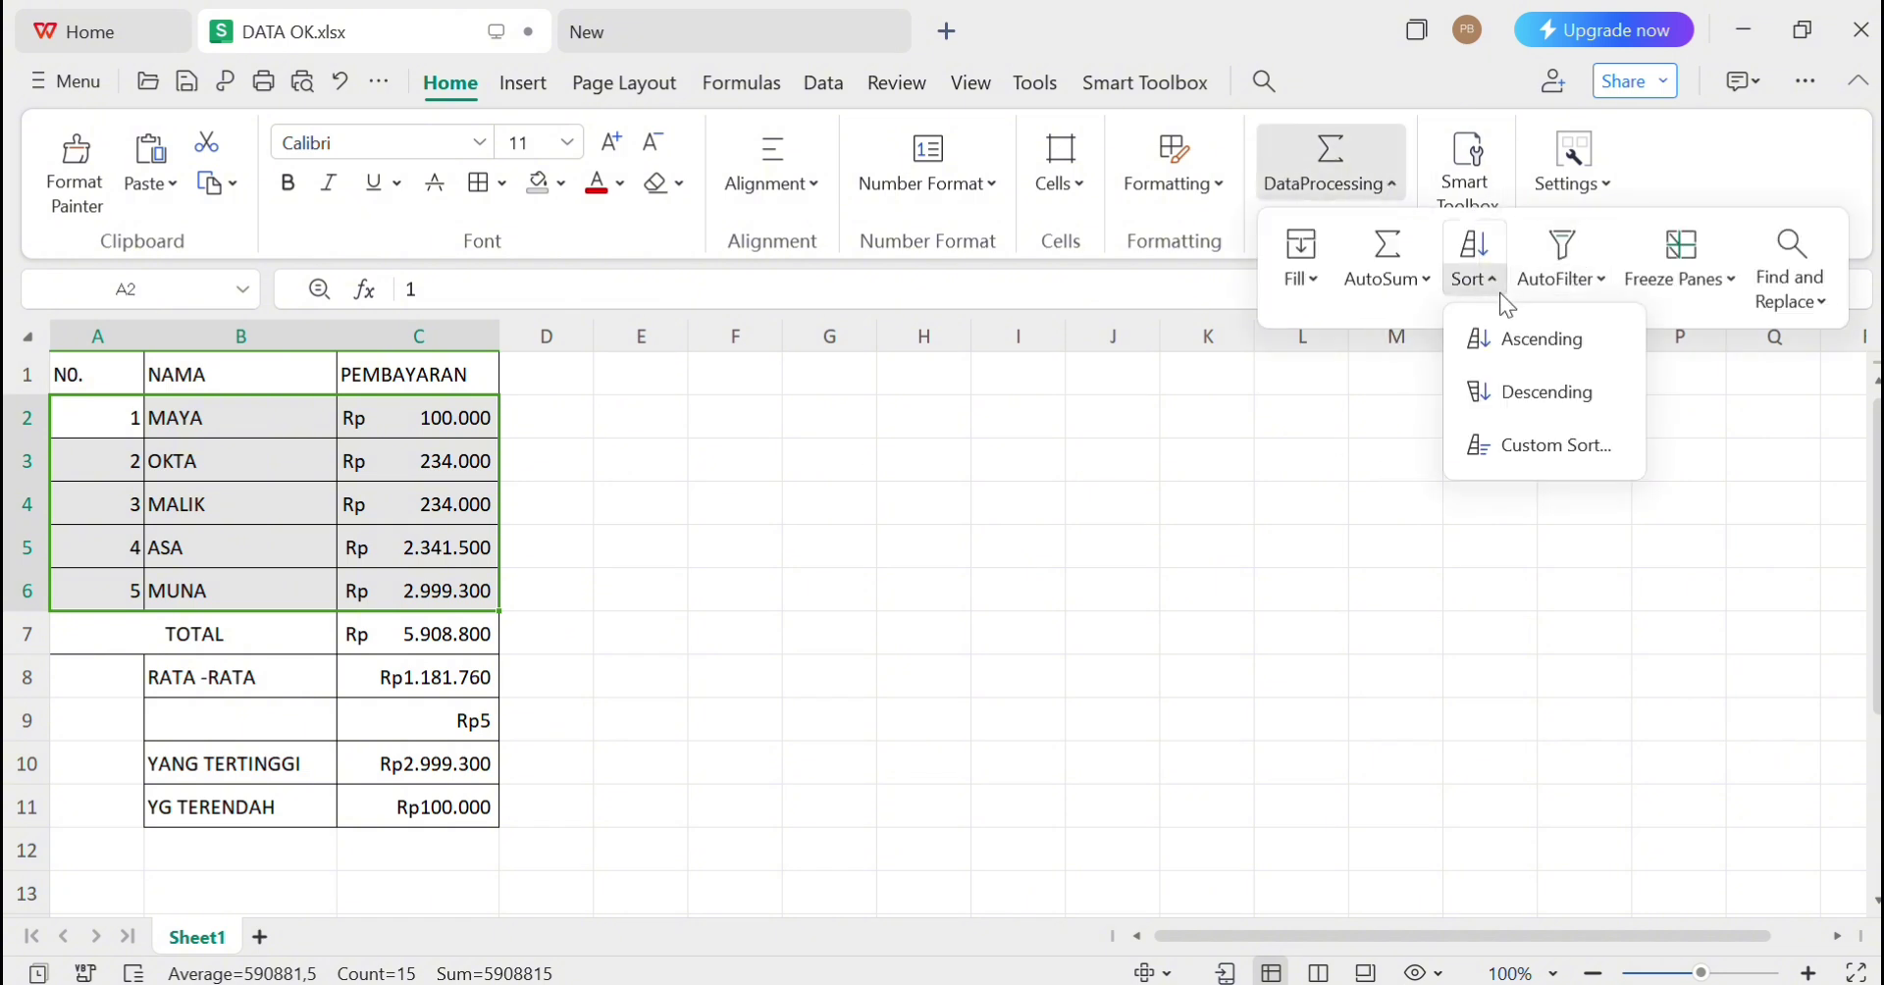
pyautogui.click(1550, 445)
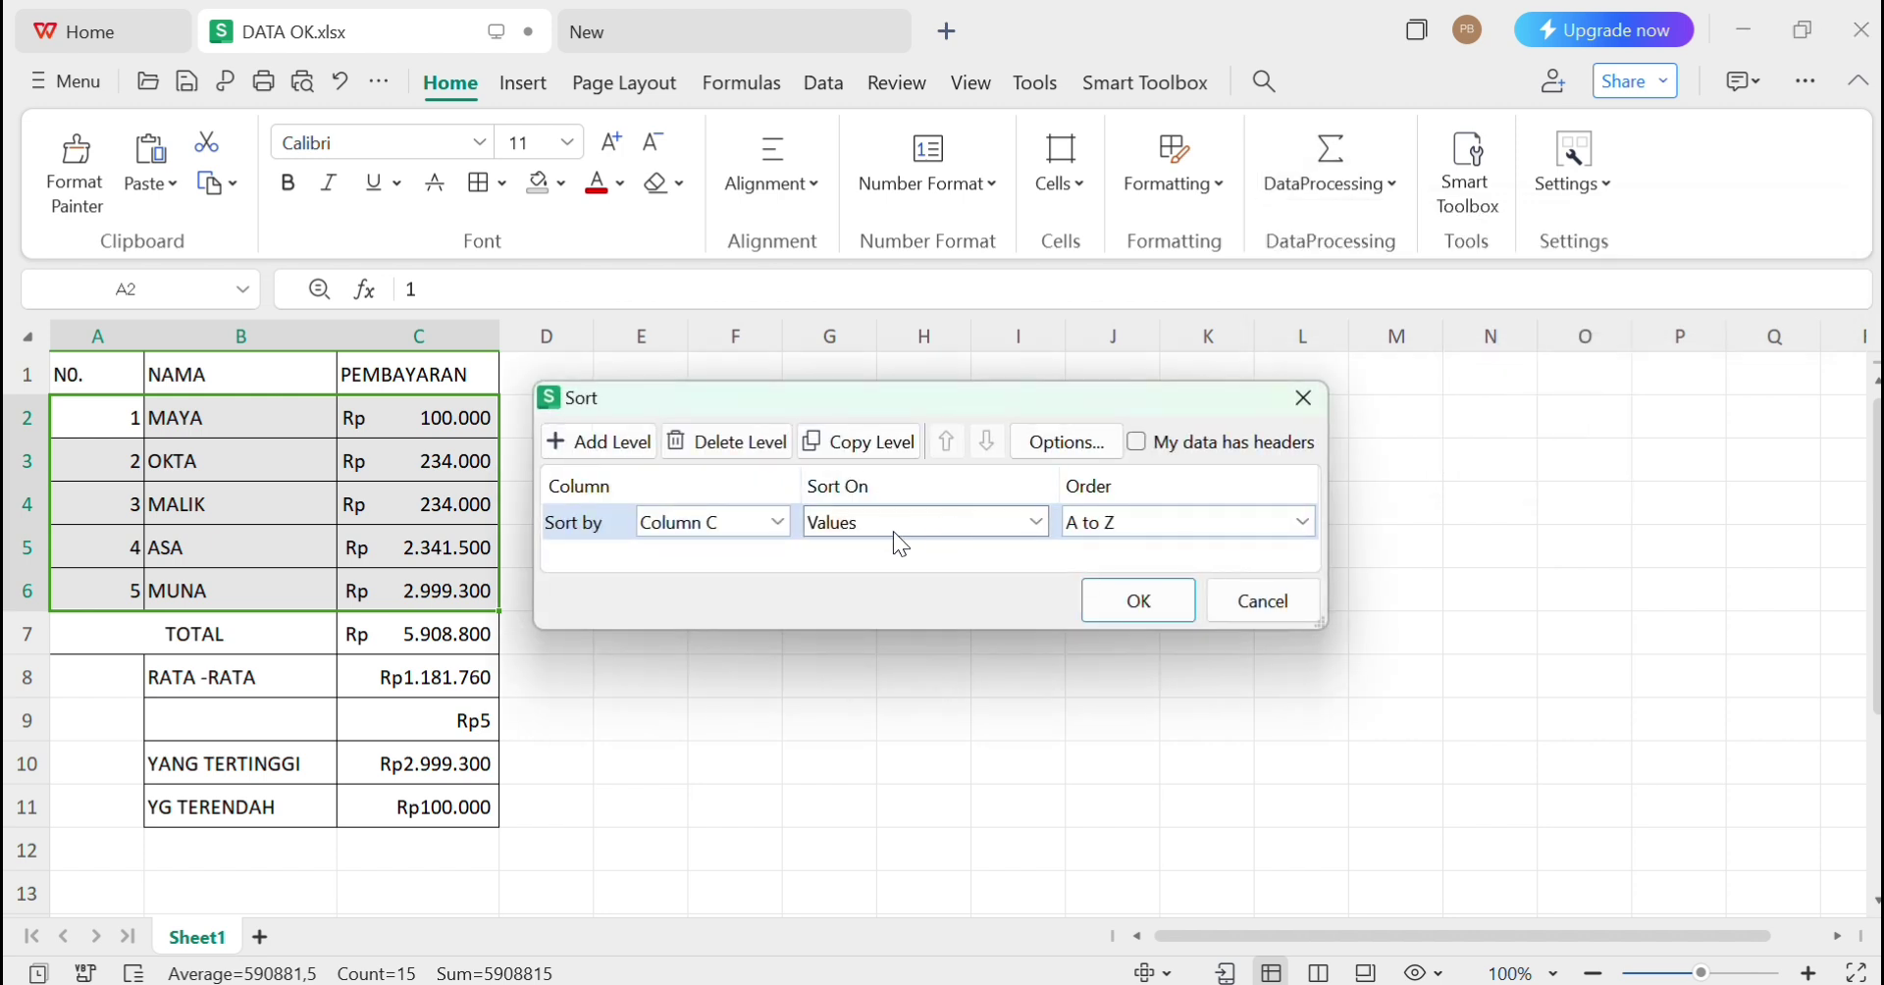
pyautogui.click(1103, 537)
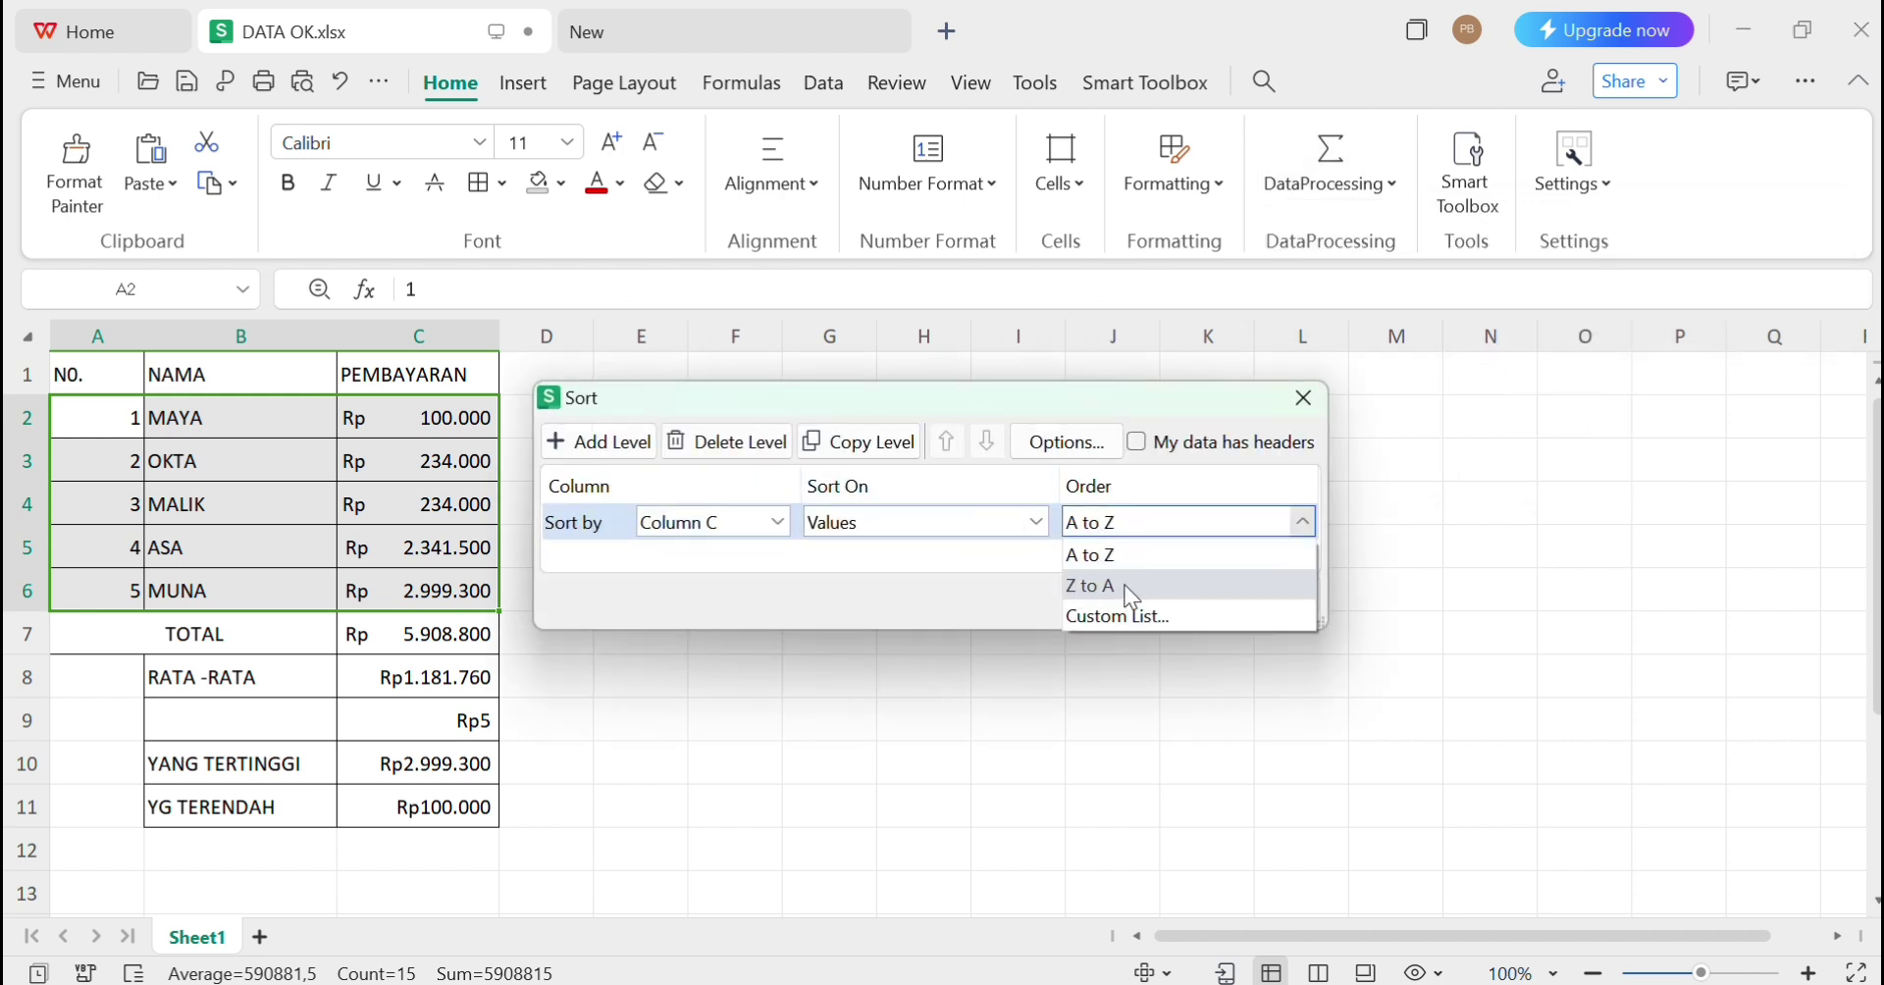
pyautogui.click(1132, 586)
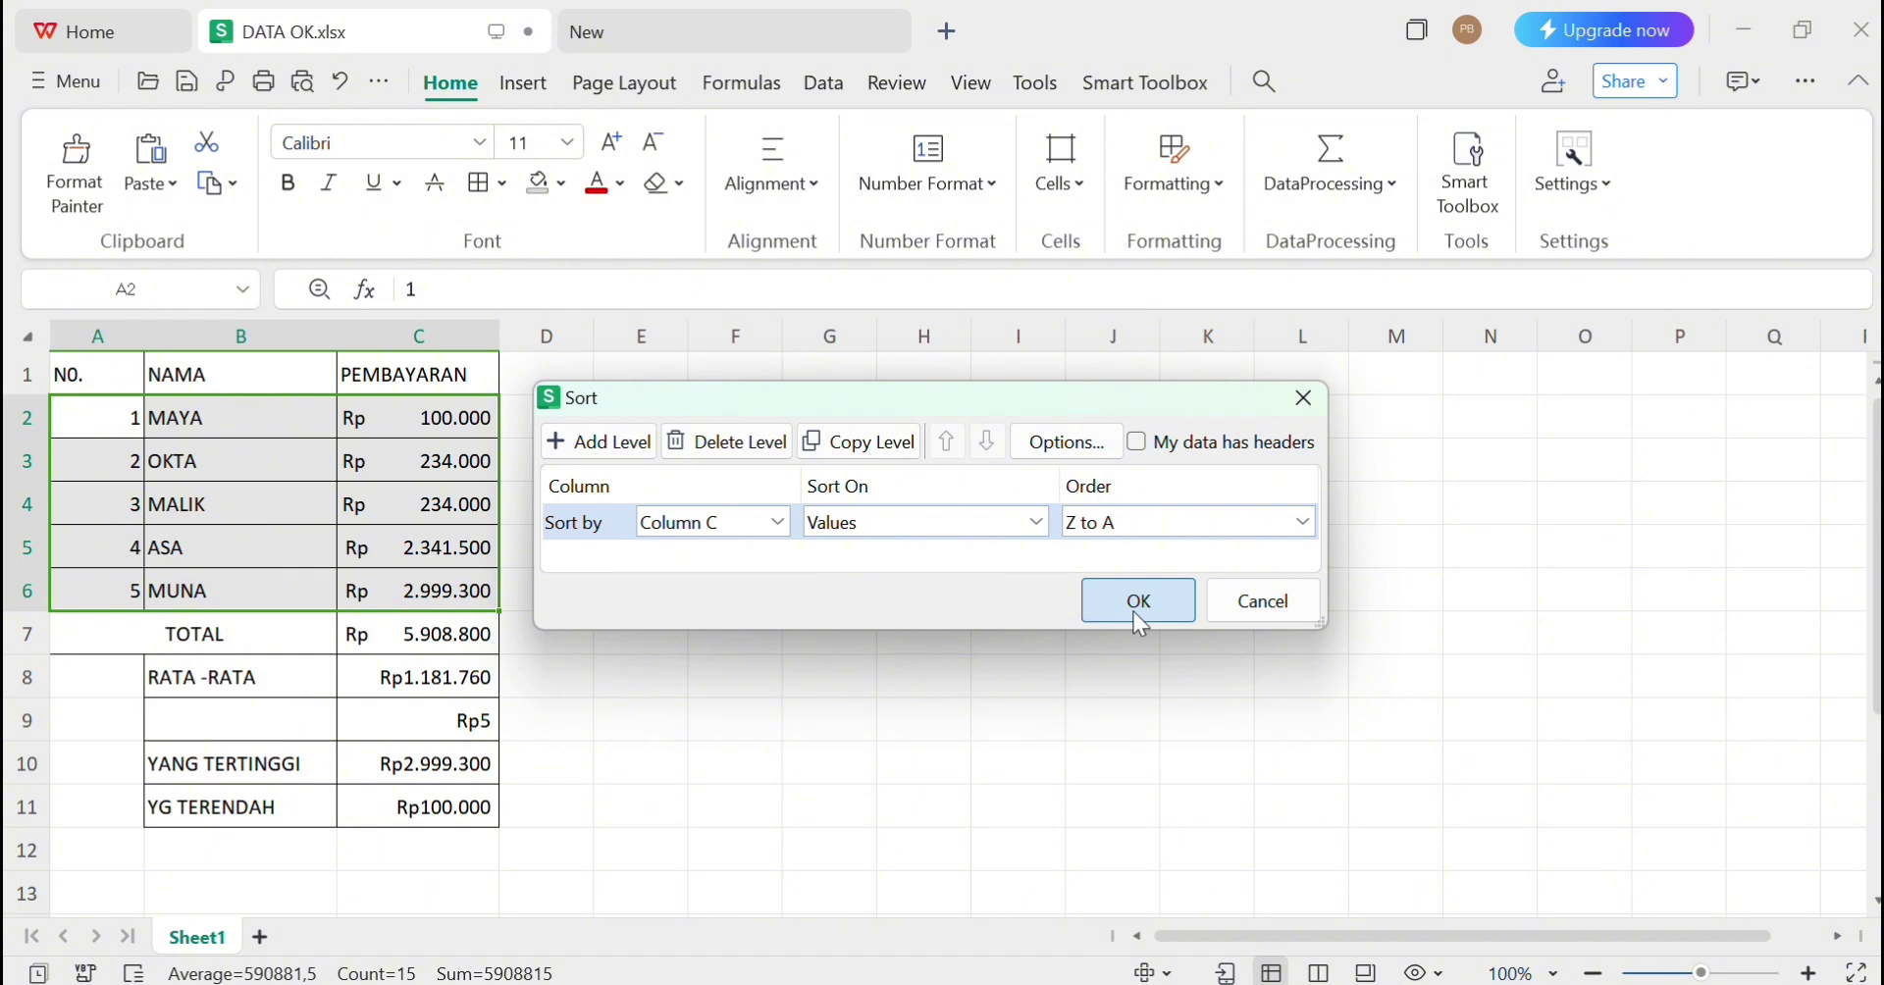
pyautogui.click(1139, 618)
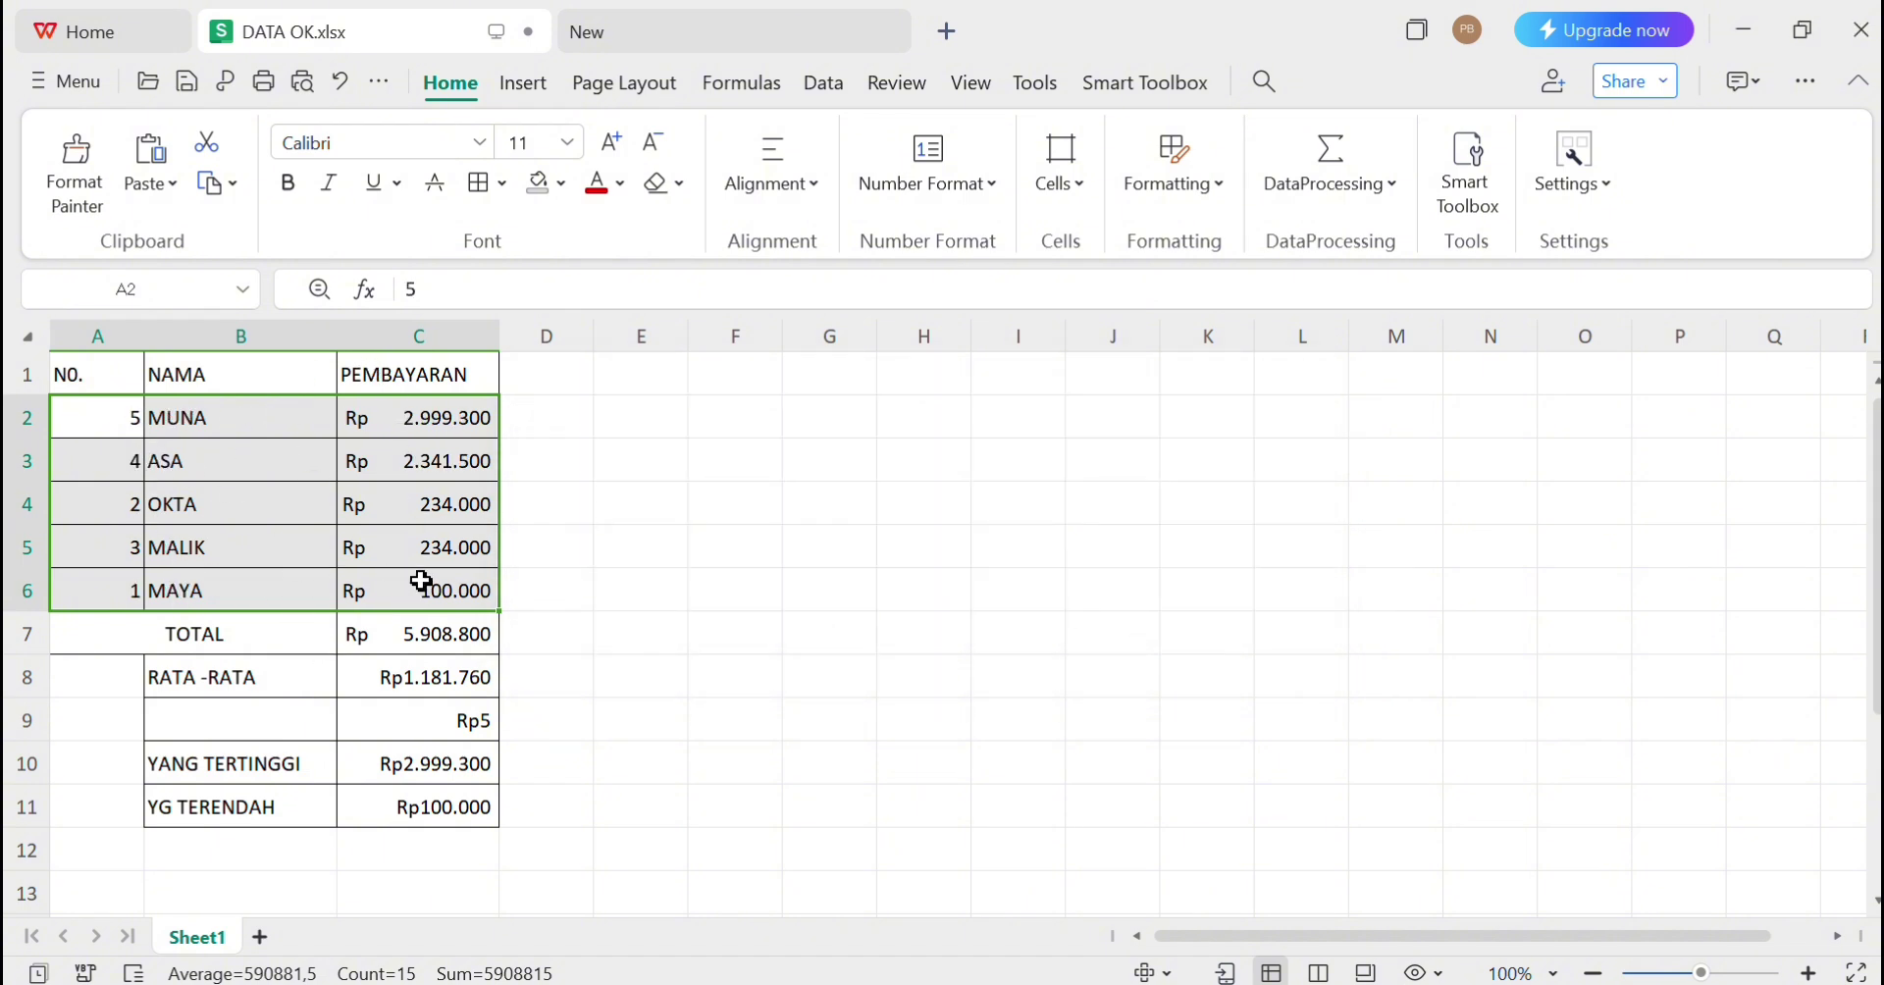
# Turn on AutoFilter for the table's header row, starting from the PEMBAYARAN cell
pyautogui.click(480, 386)
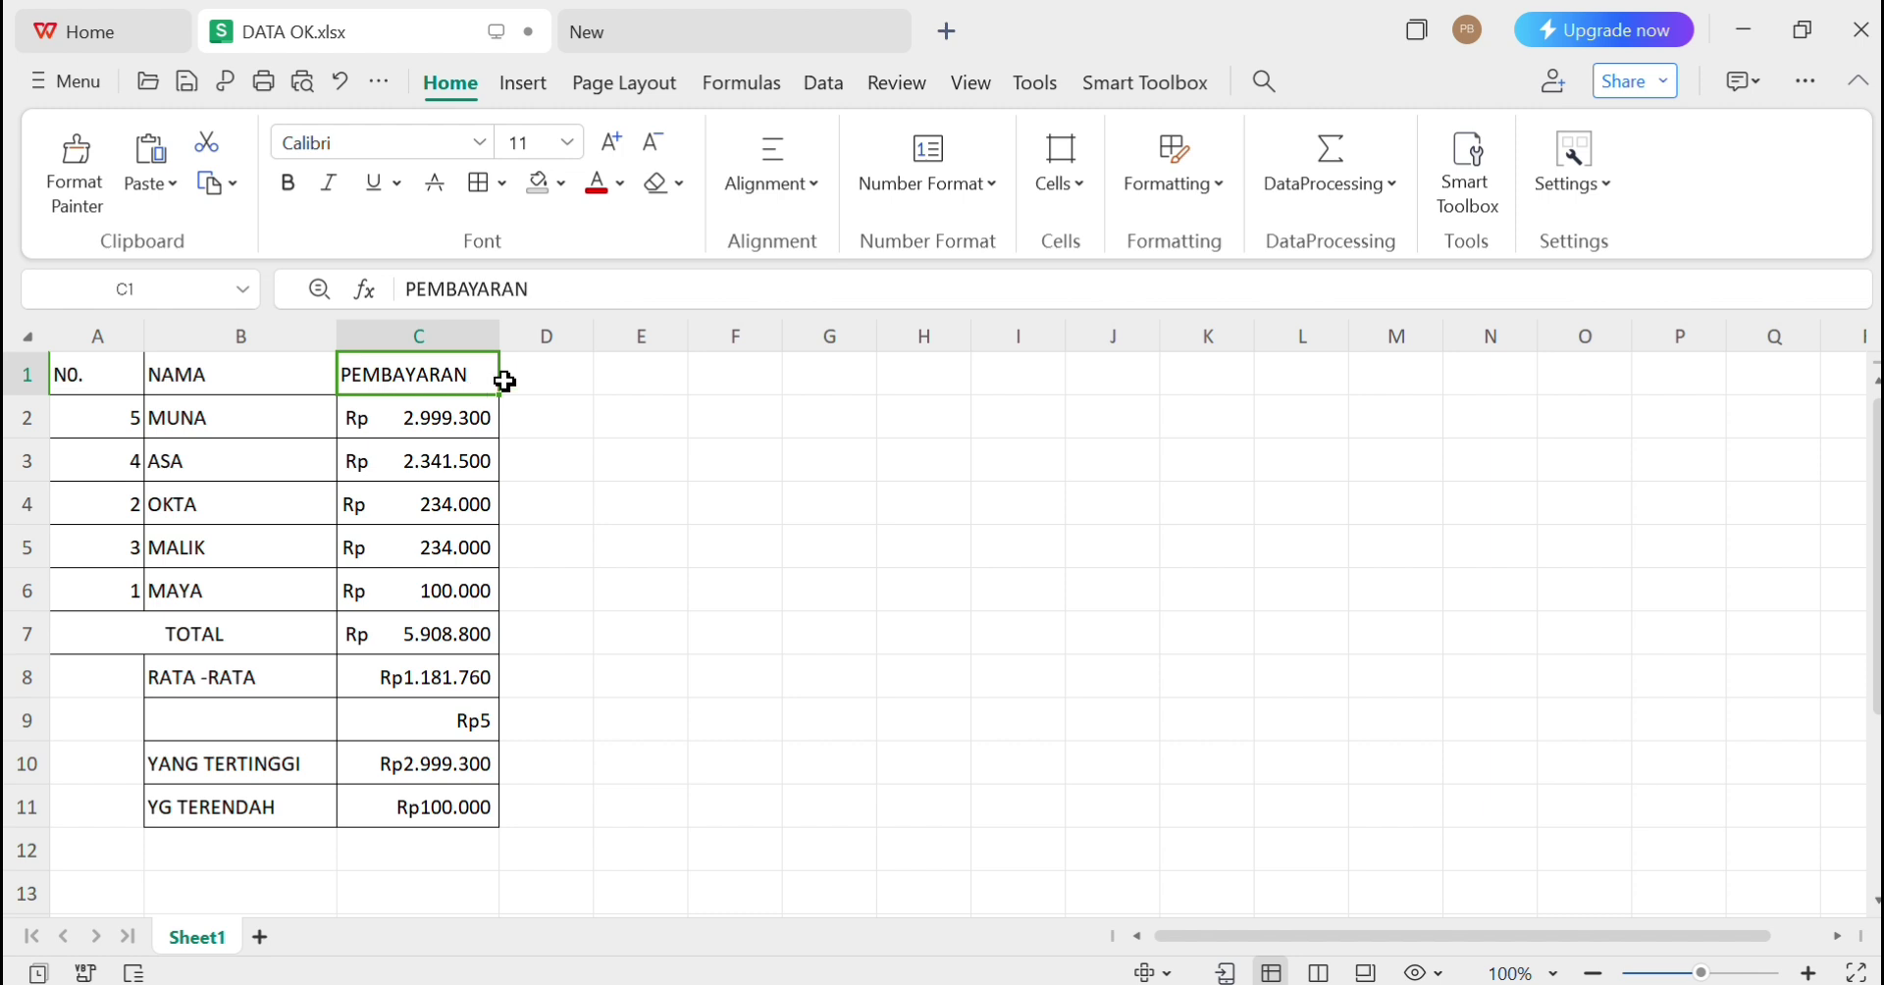
pyautogui.click(1399, 190)
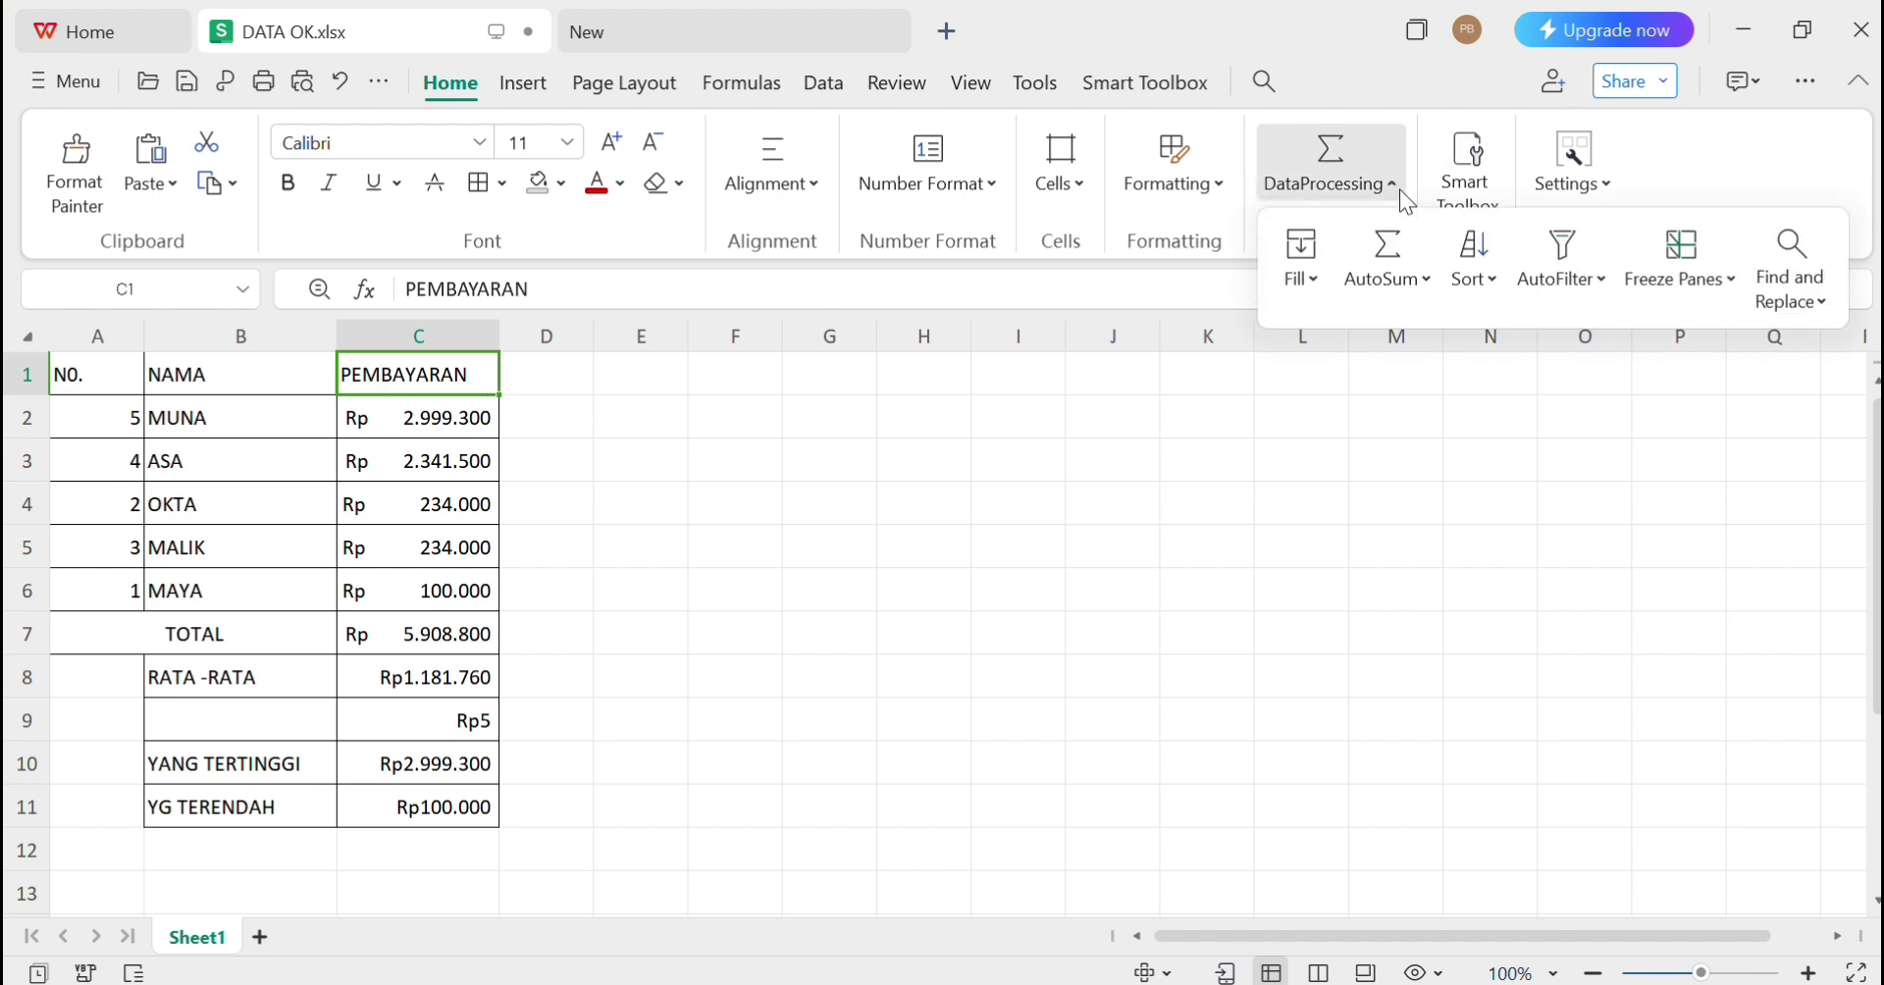
pyautogui.click(1598, 285)
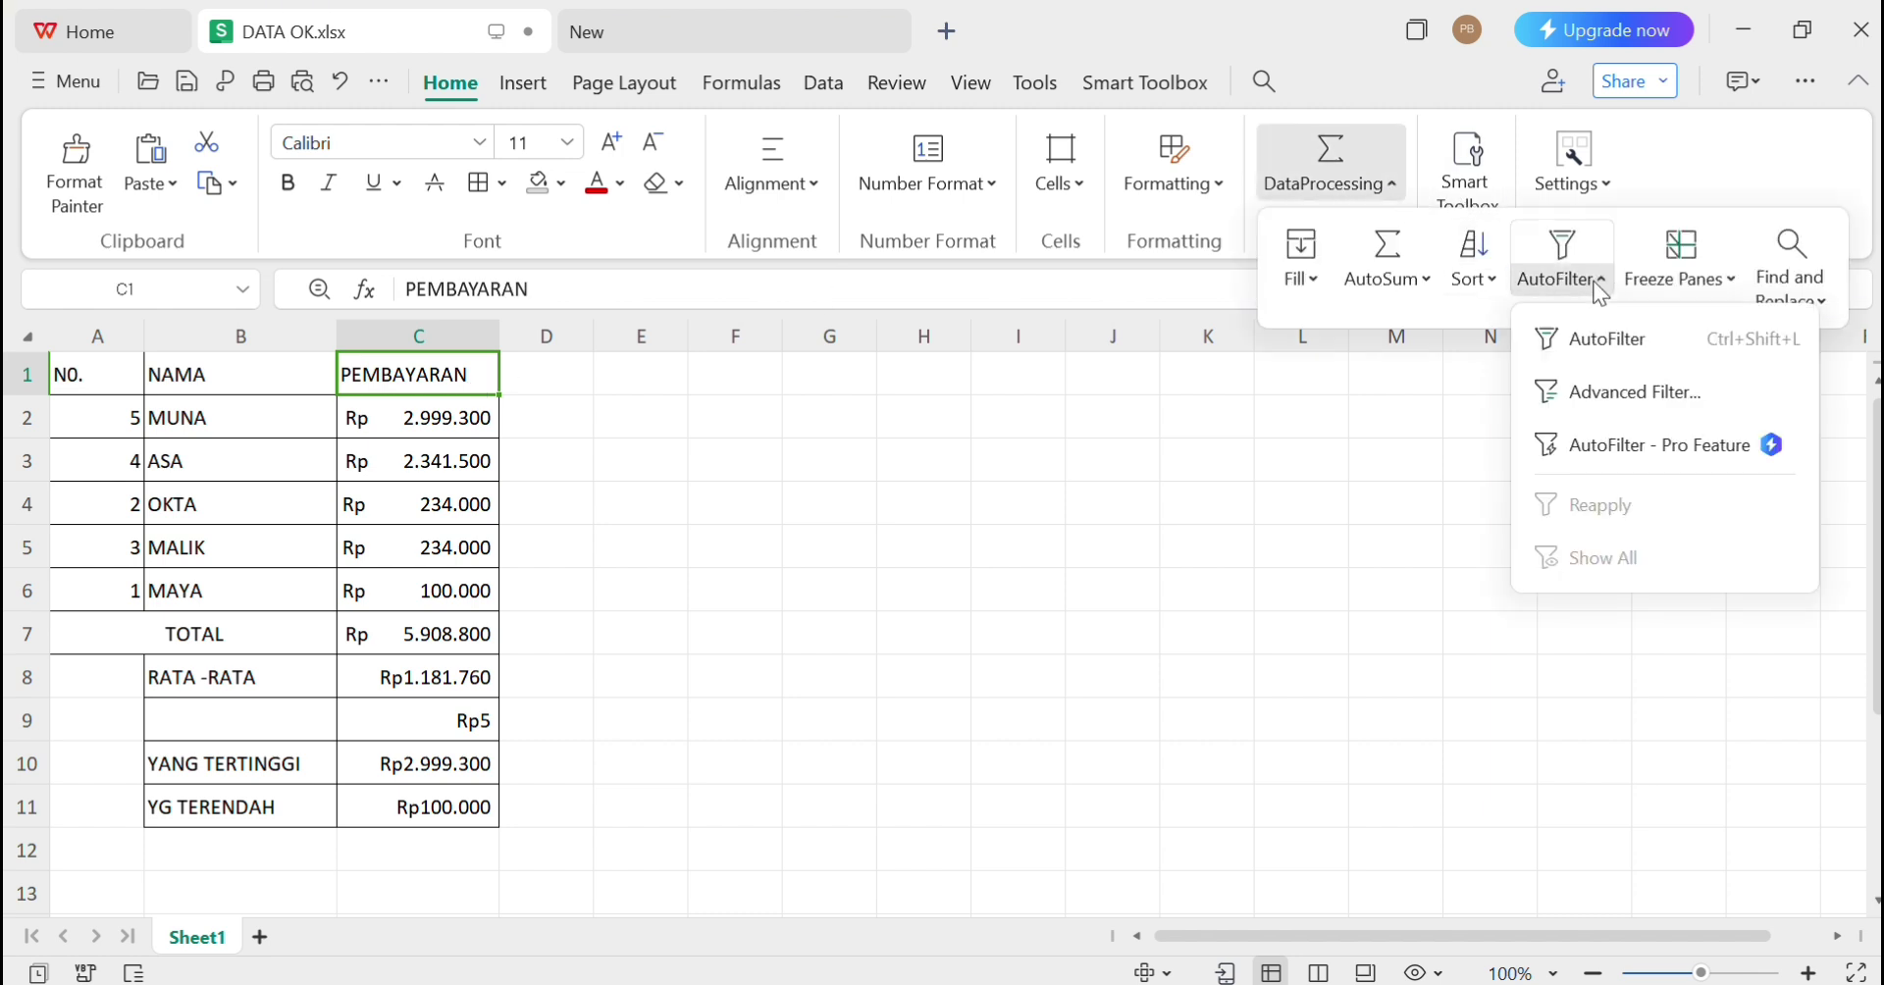
pyautogui.click(1597, 338)
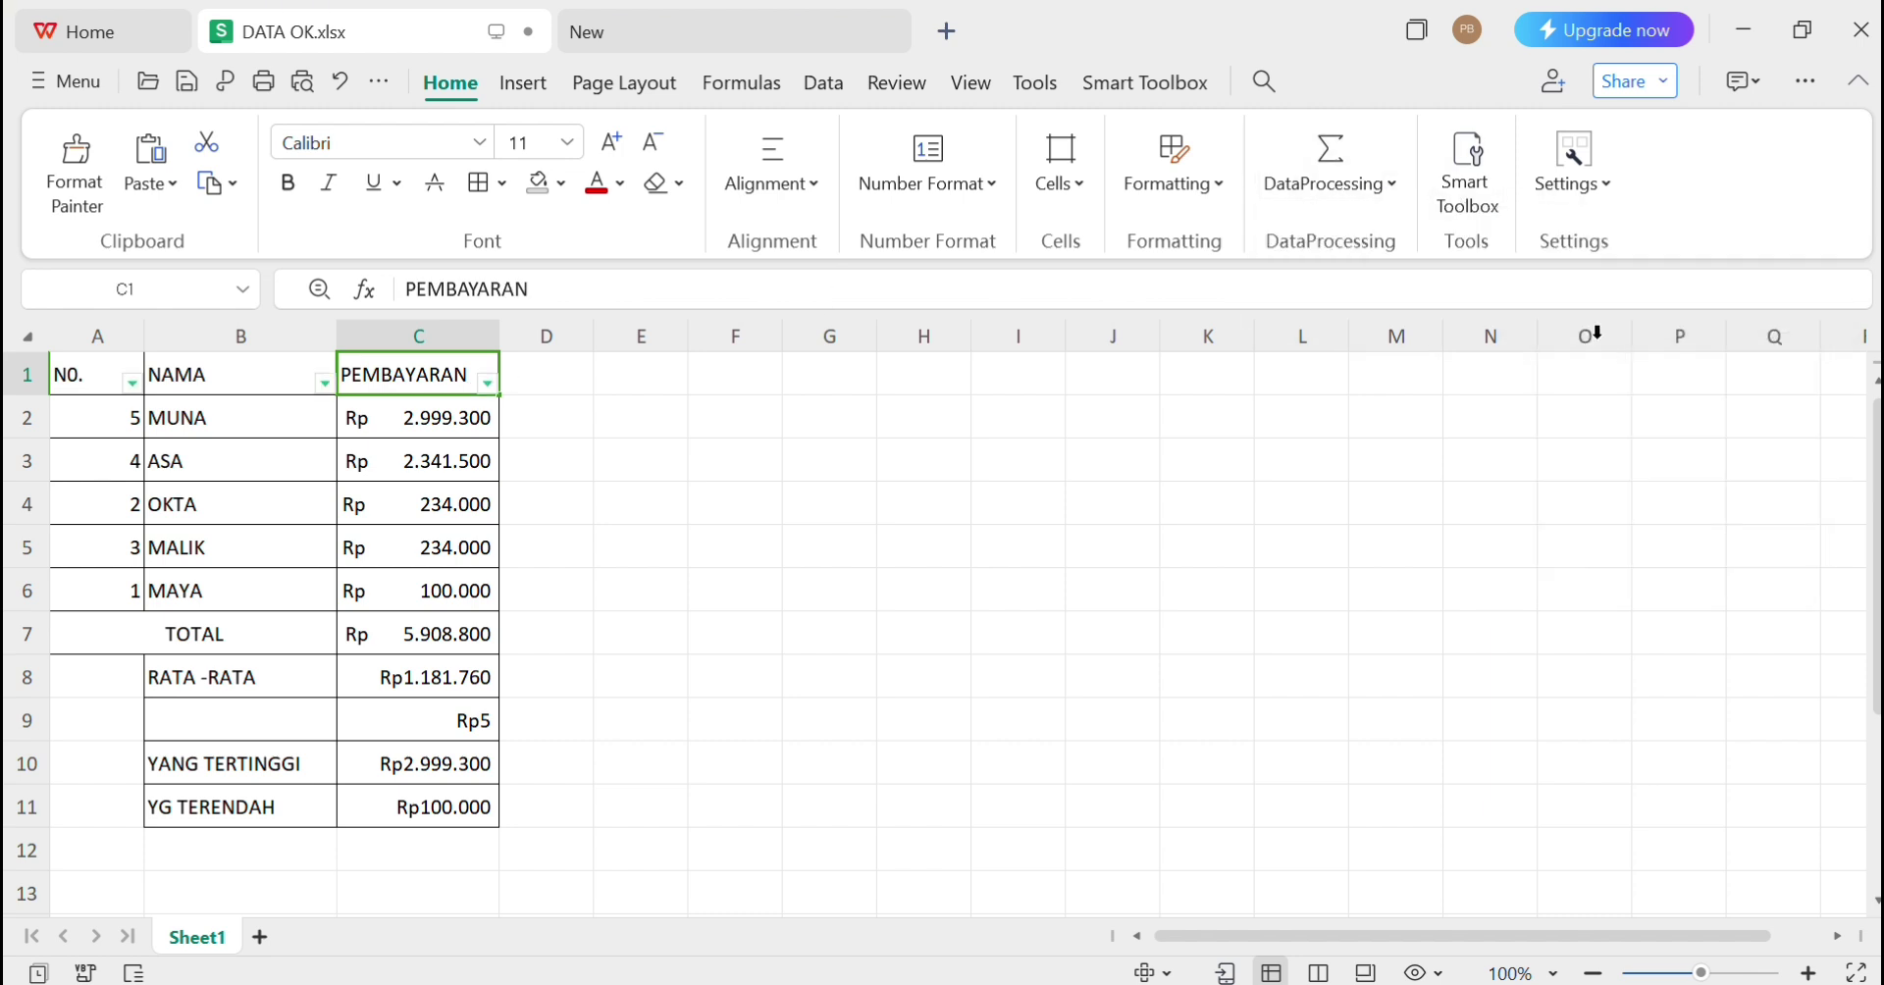
# Filter the PEMBAYARAN column by value to show only Rp5
pyautogui.click(487, 383)
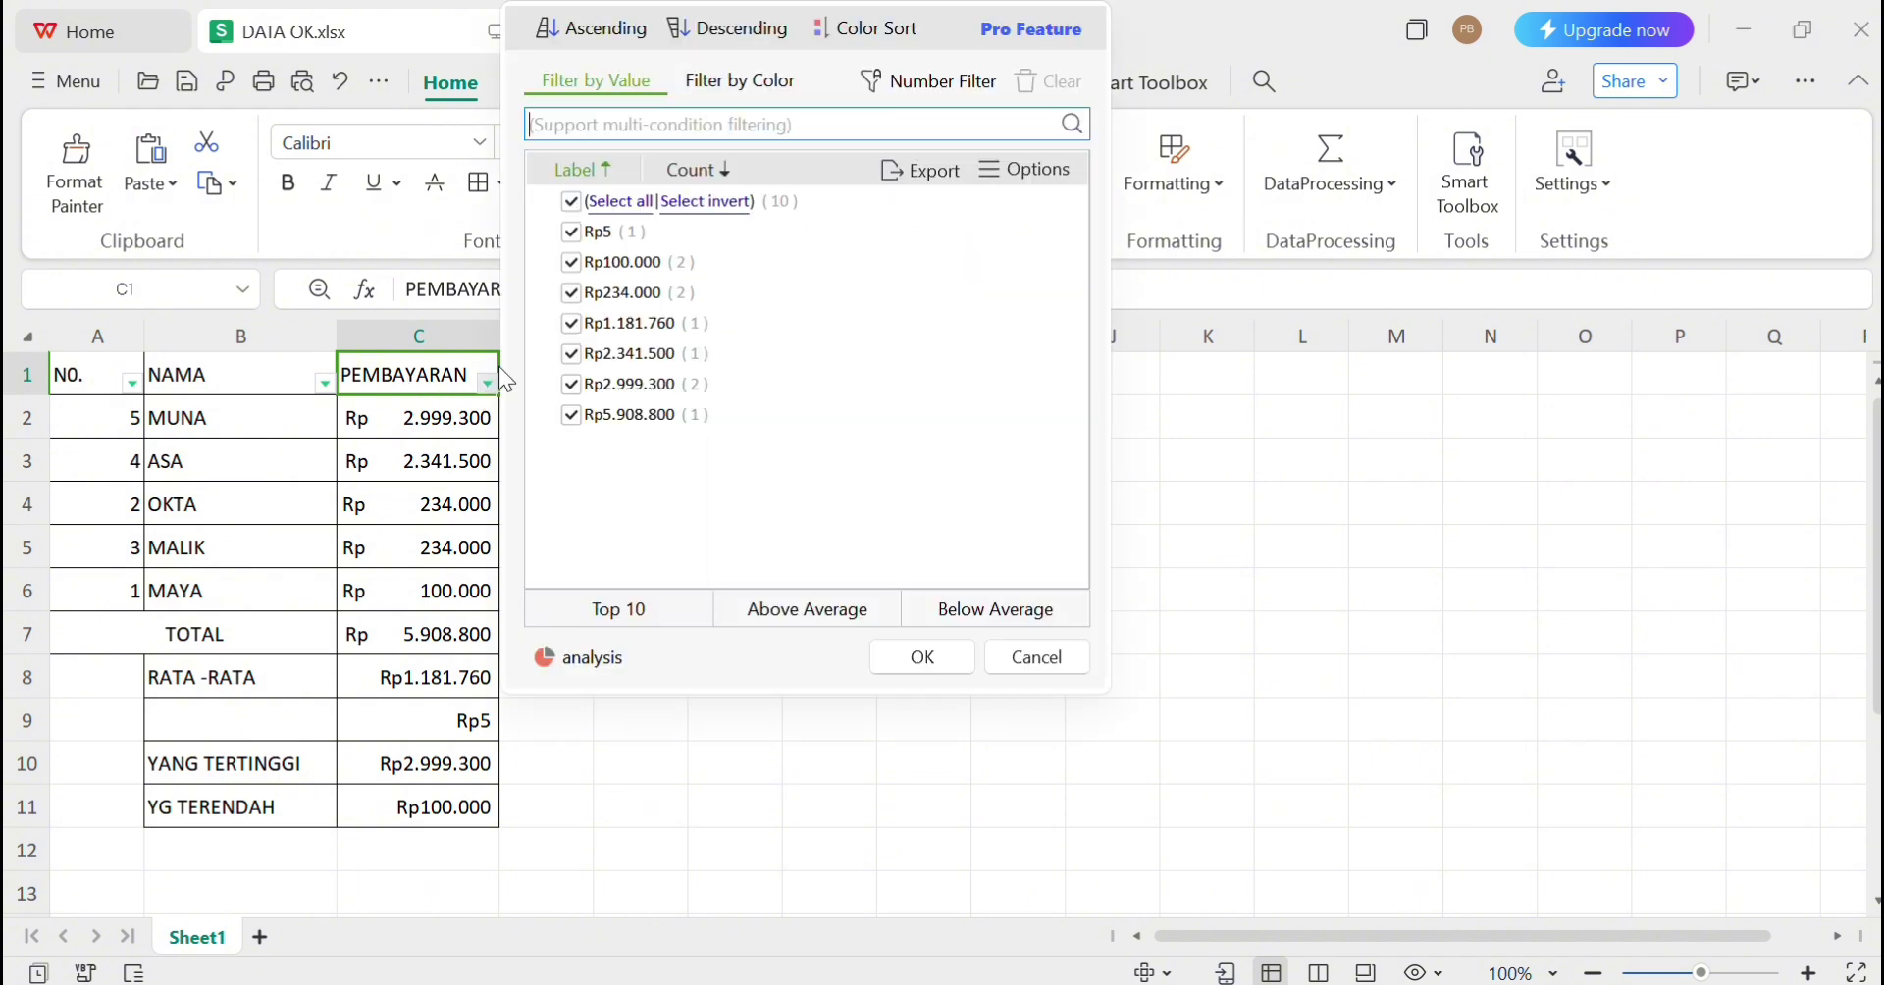
pyautogui.click(574, 202)
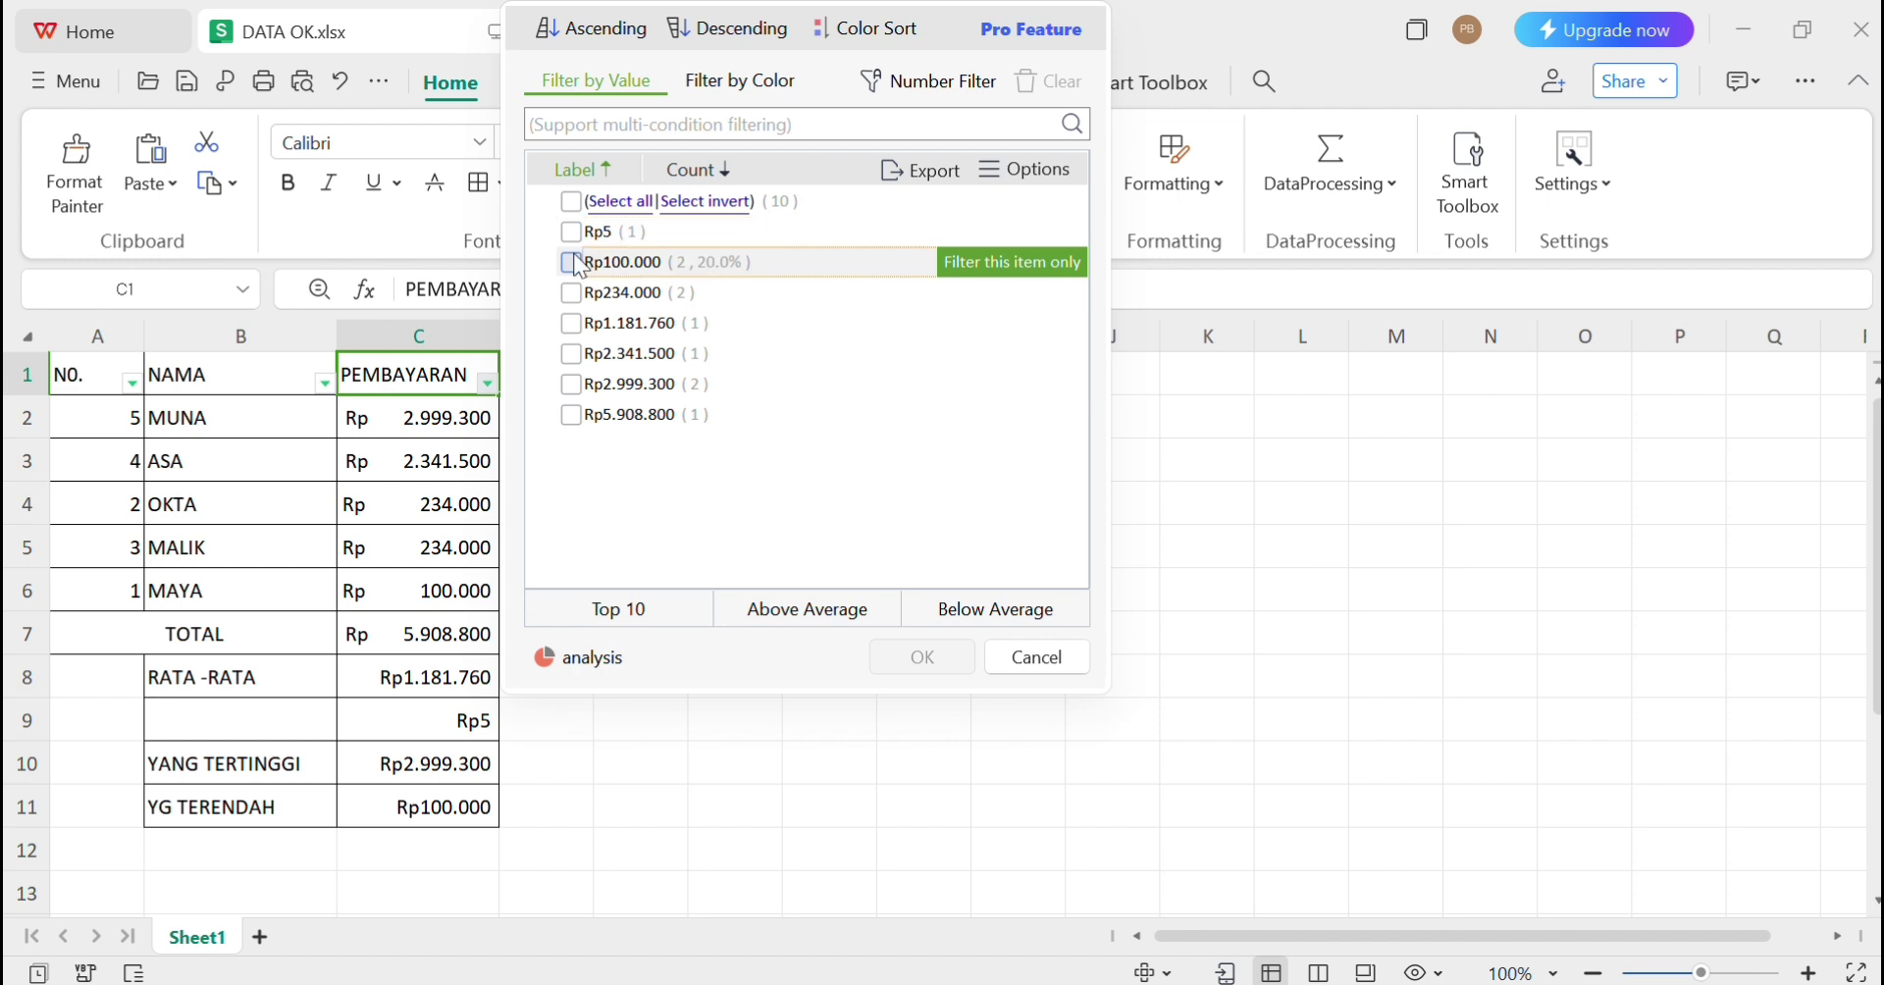
pyautogui.click(572, 237)
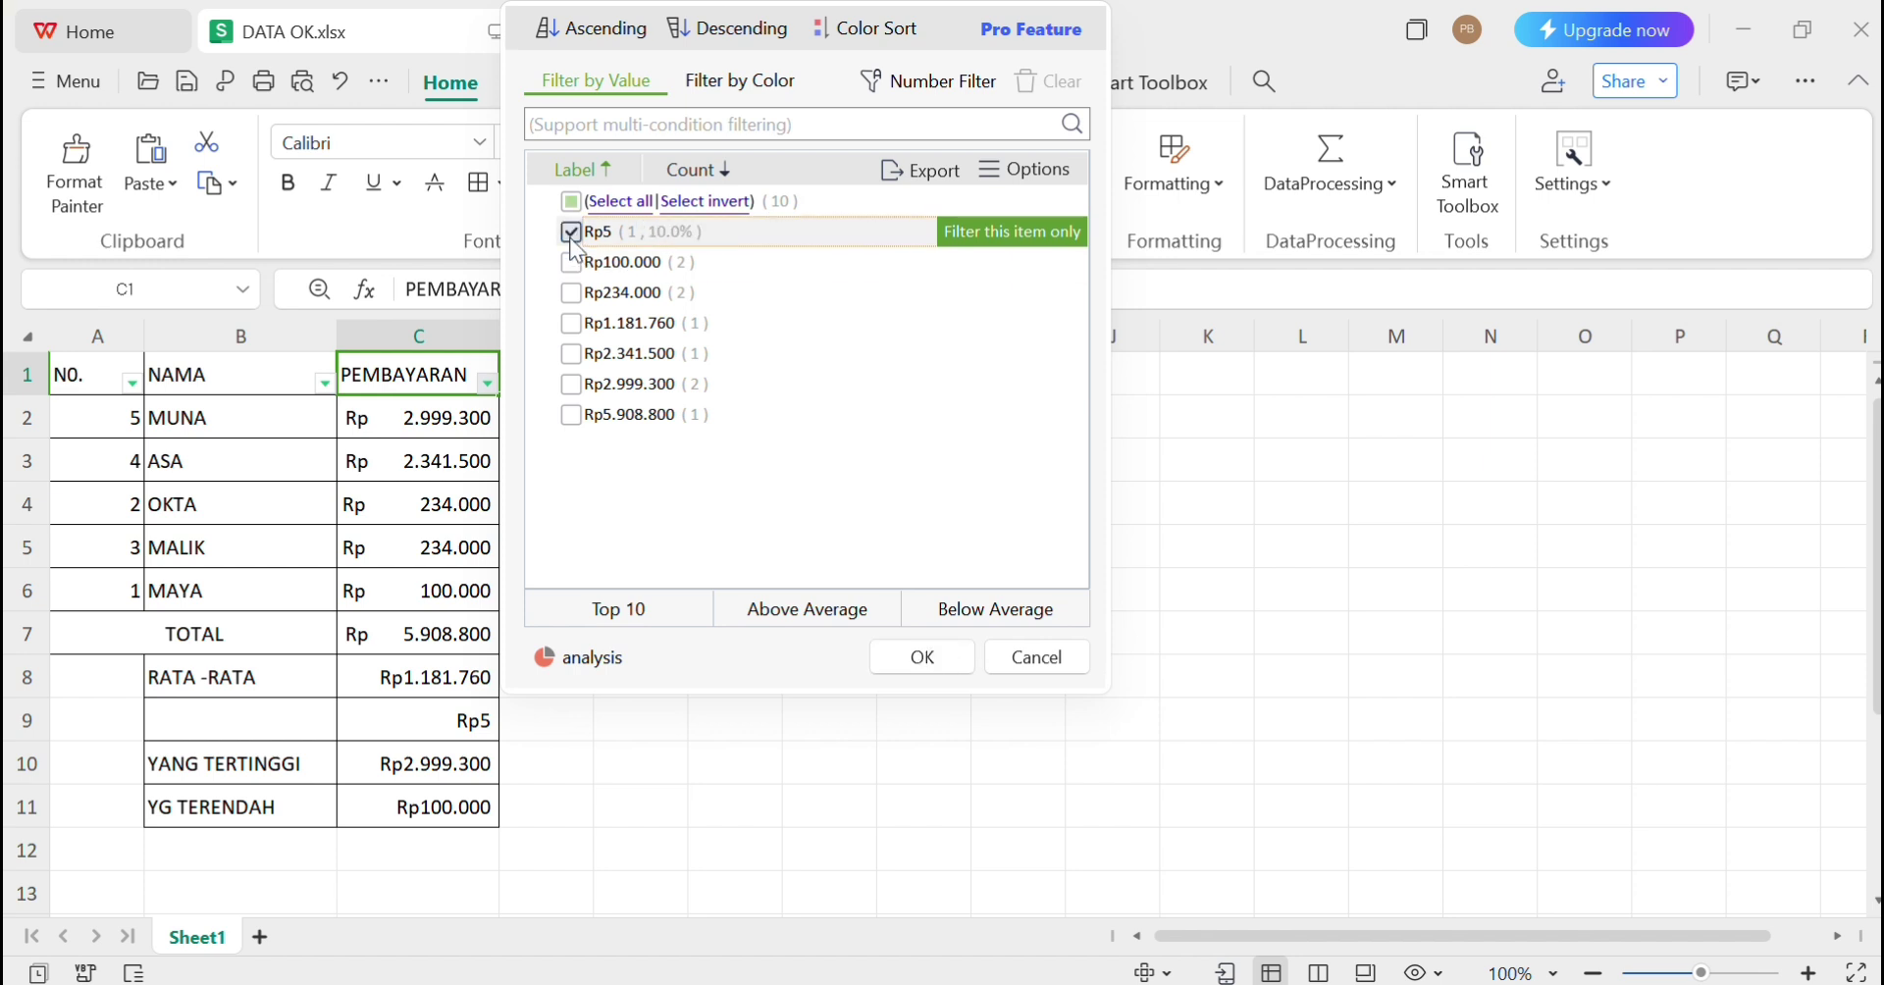
pyautogui.click(921, 658)
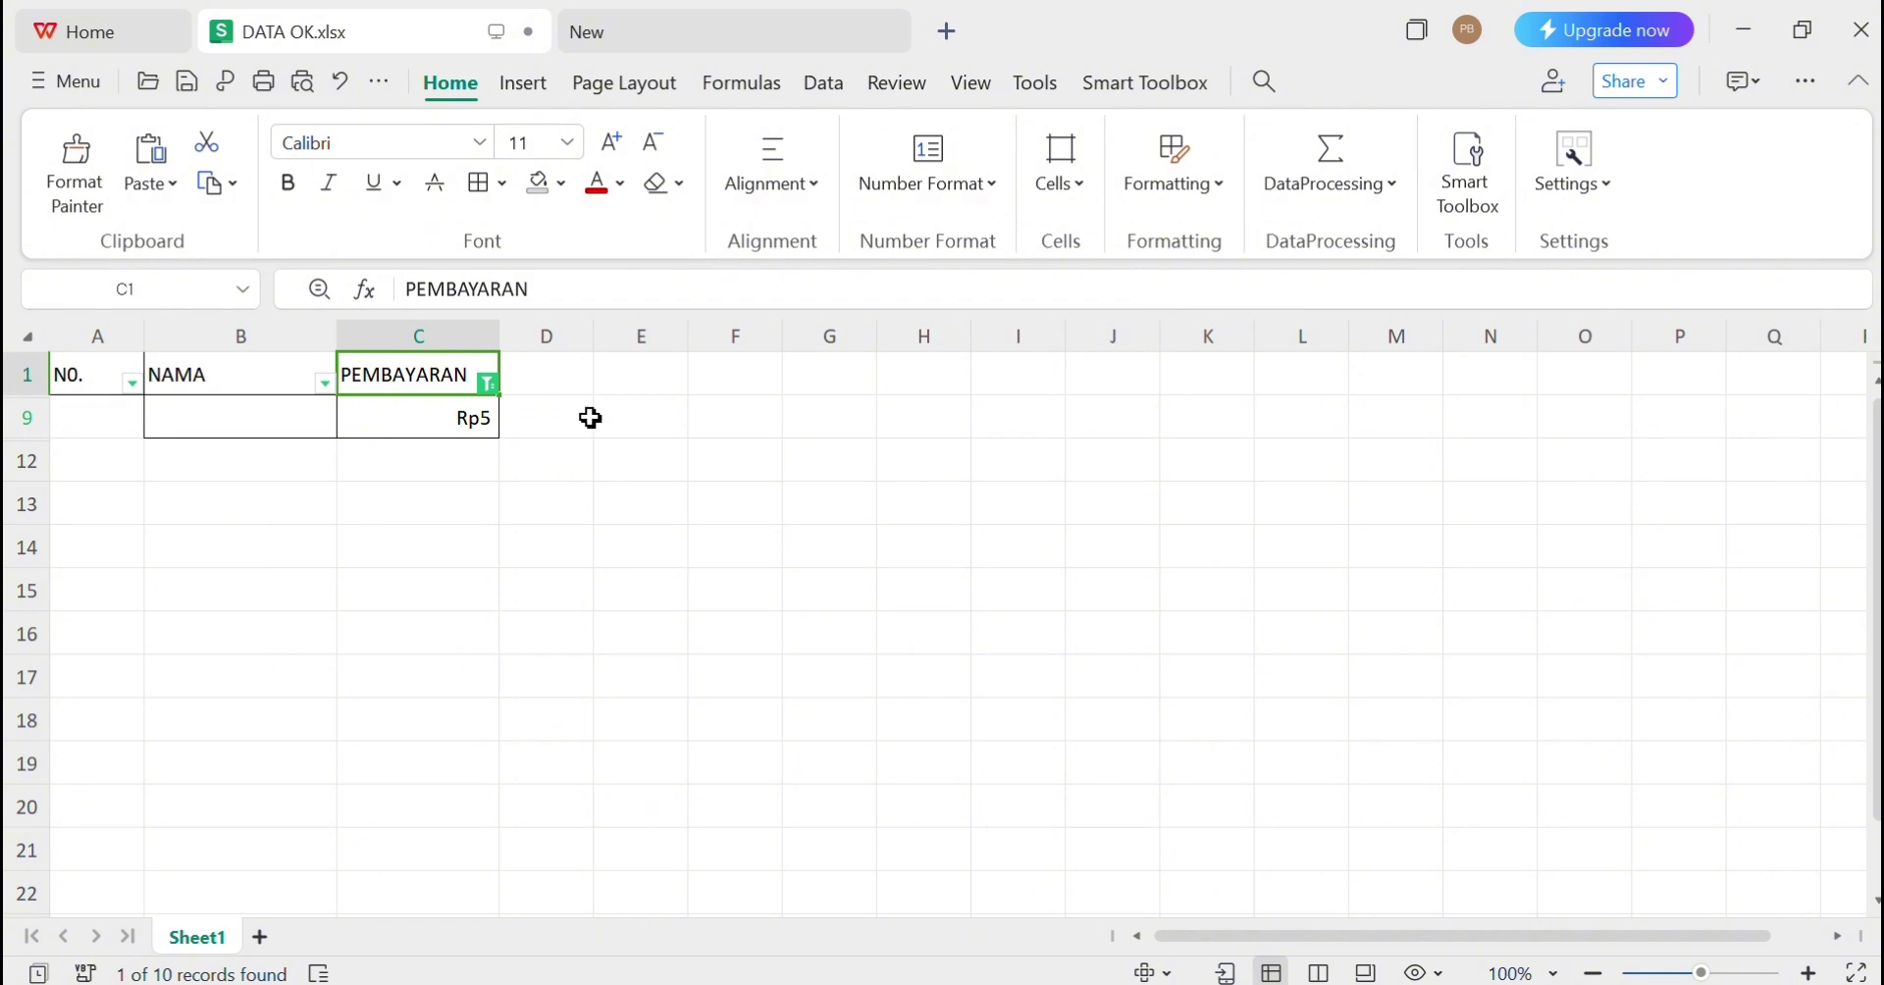
# Extend the PEMBAYARAN column's value filter to also include Rp100.000 and Rp234.000
pyautogui.click(491, 383)
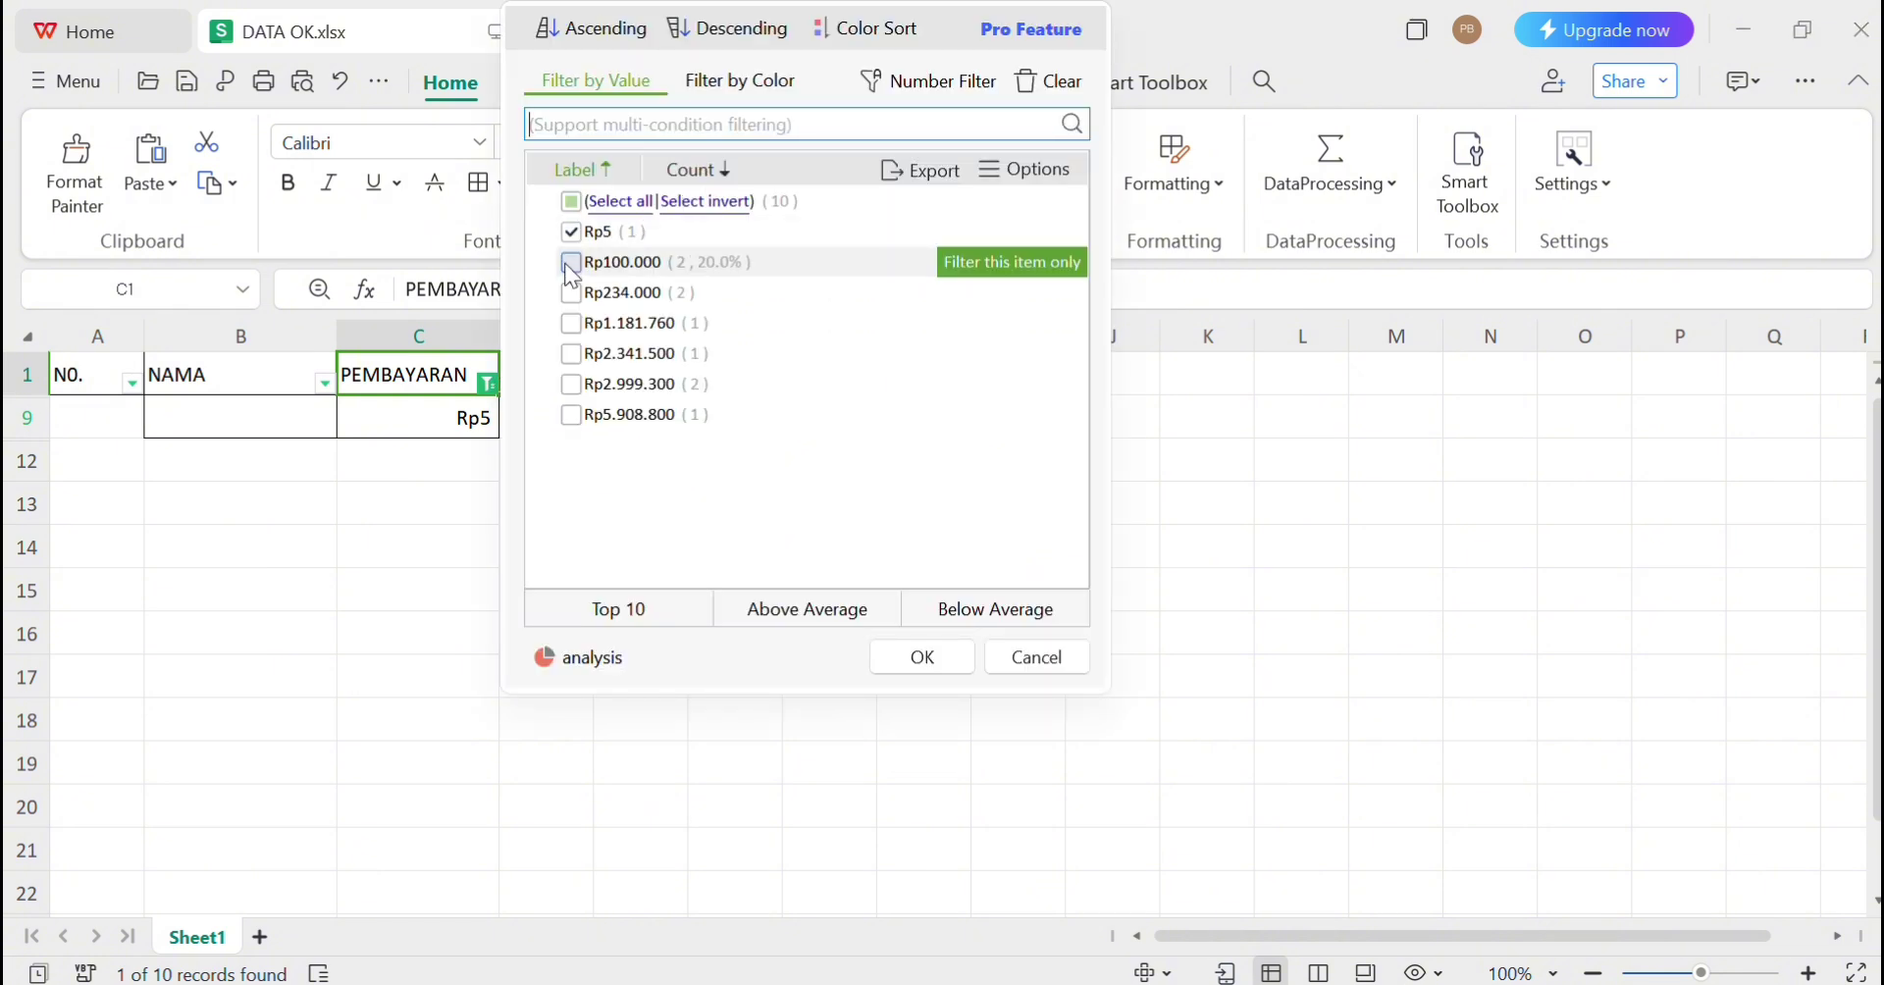
pyautogui.click(571, 263)
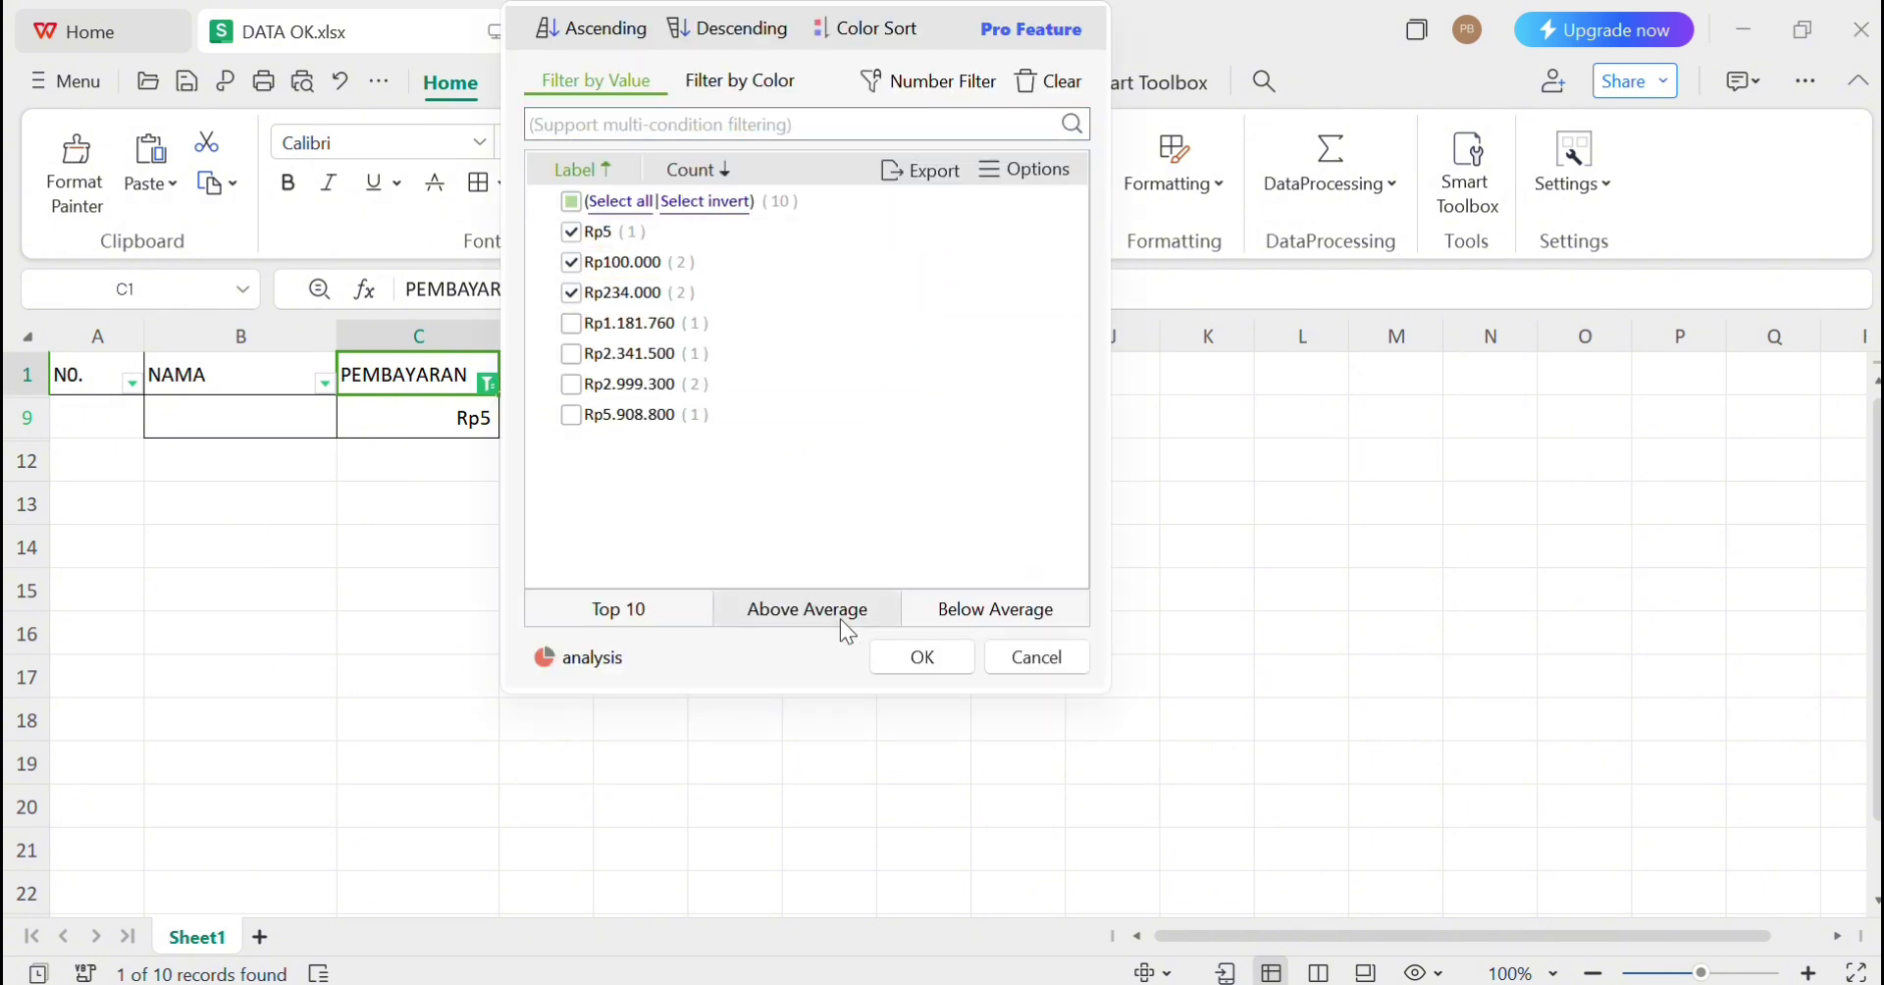
pyautogui.click(921, 657)
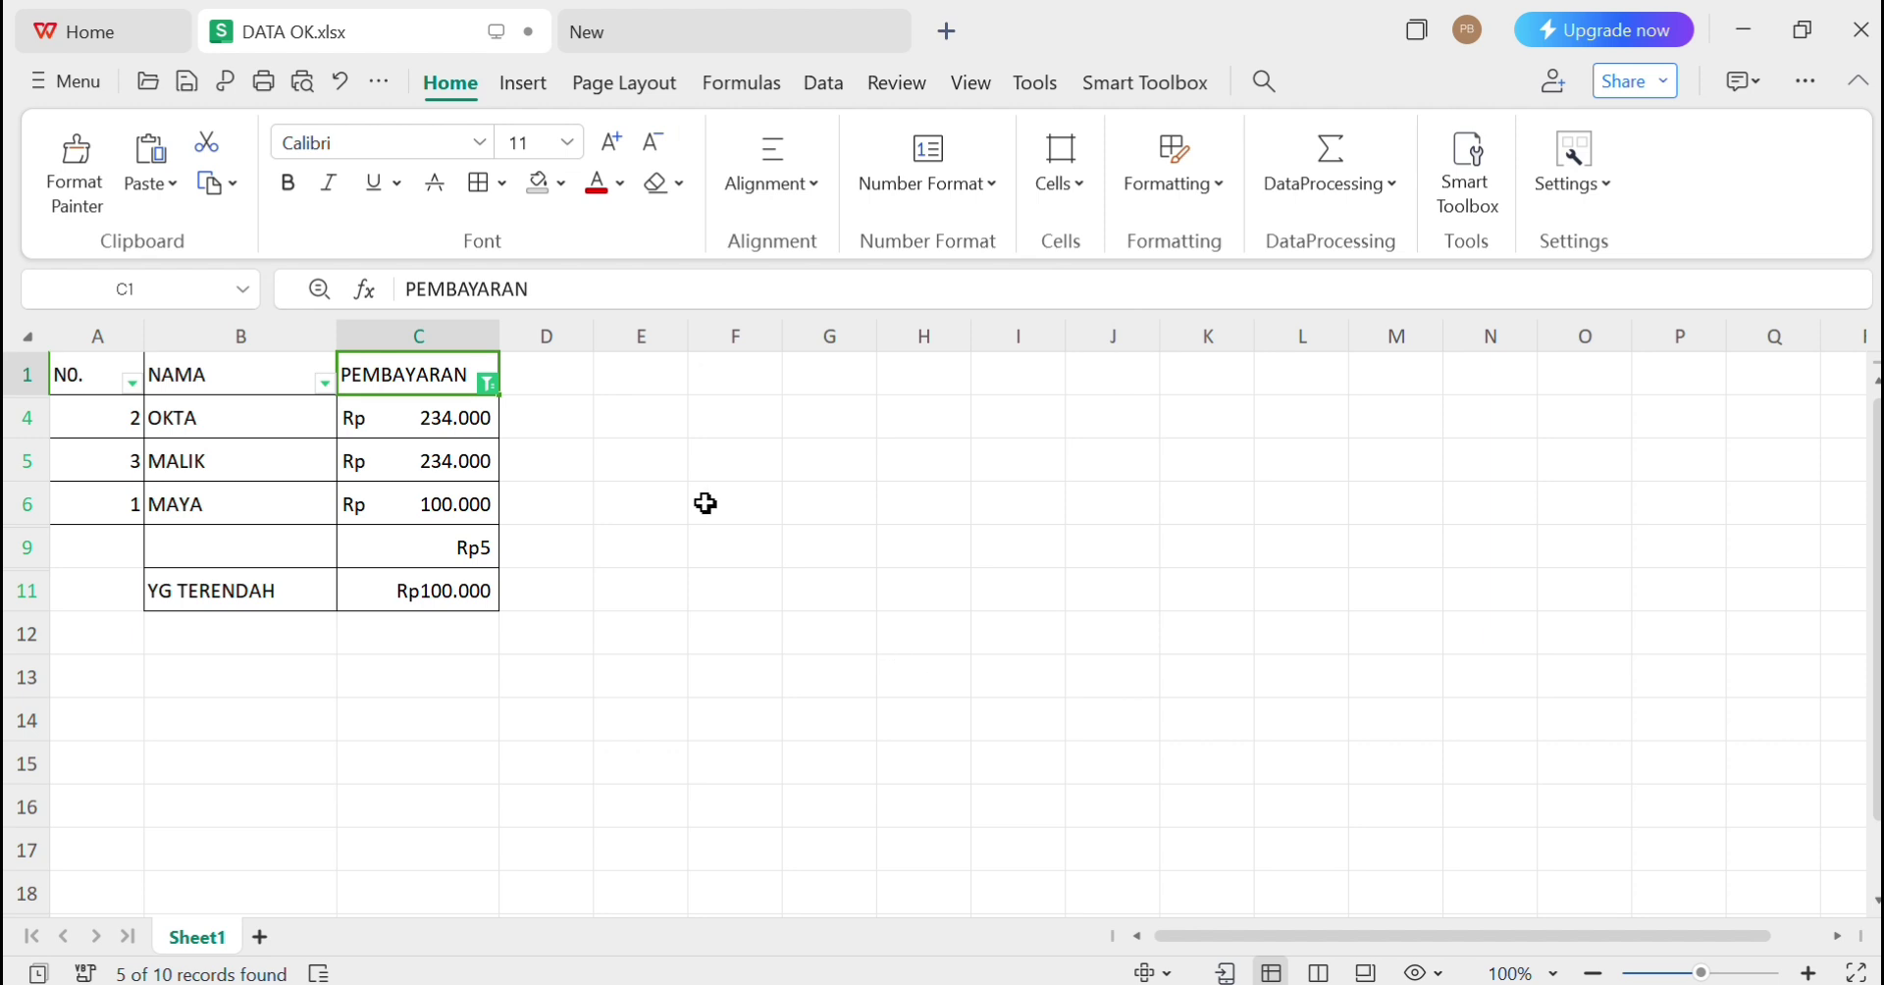
# Select all values in the PEMBAYARAN column's filter so that every row is shown again
pyautogui.click(487, 383)
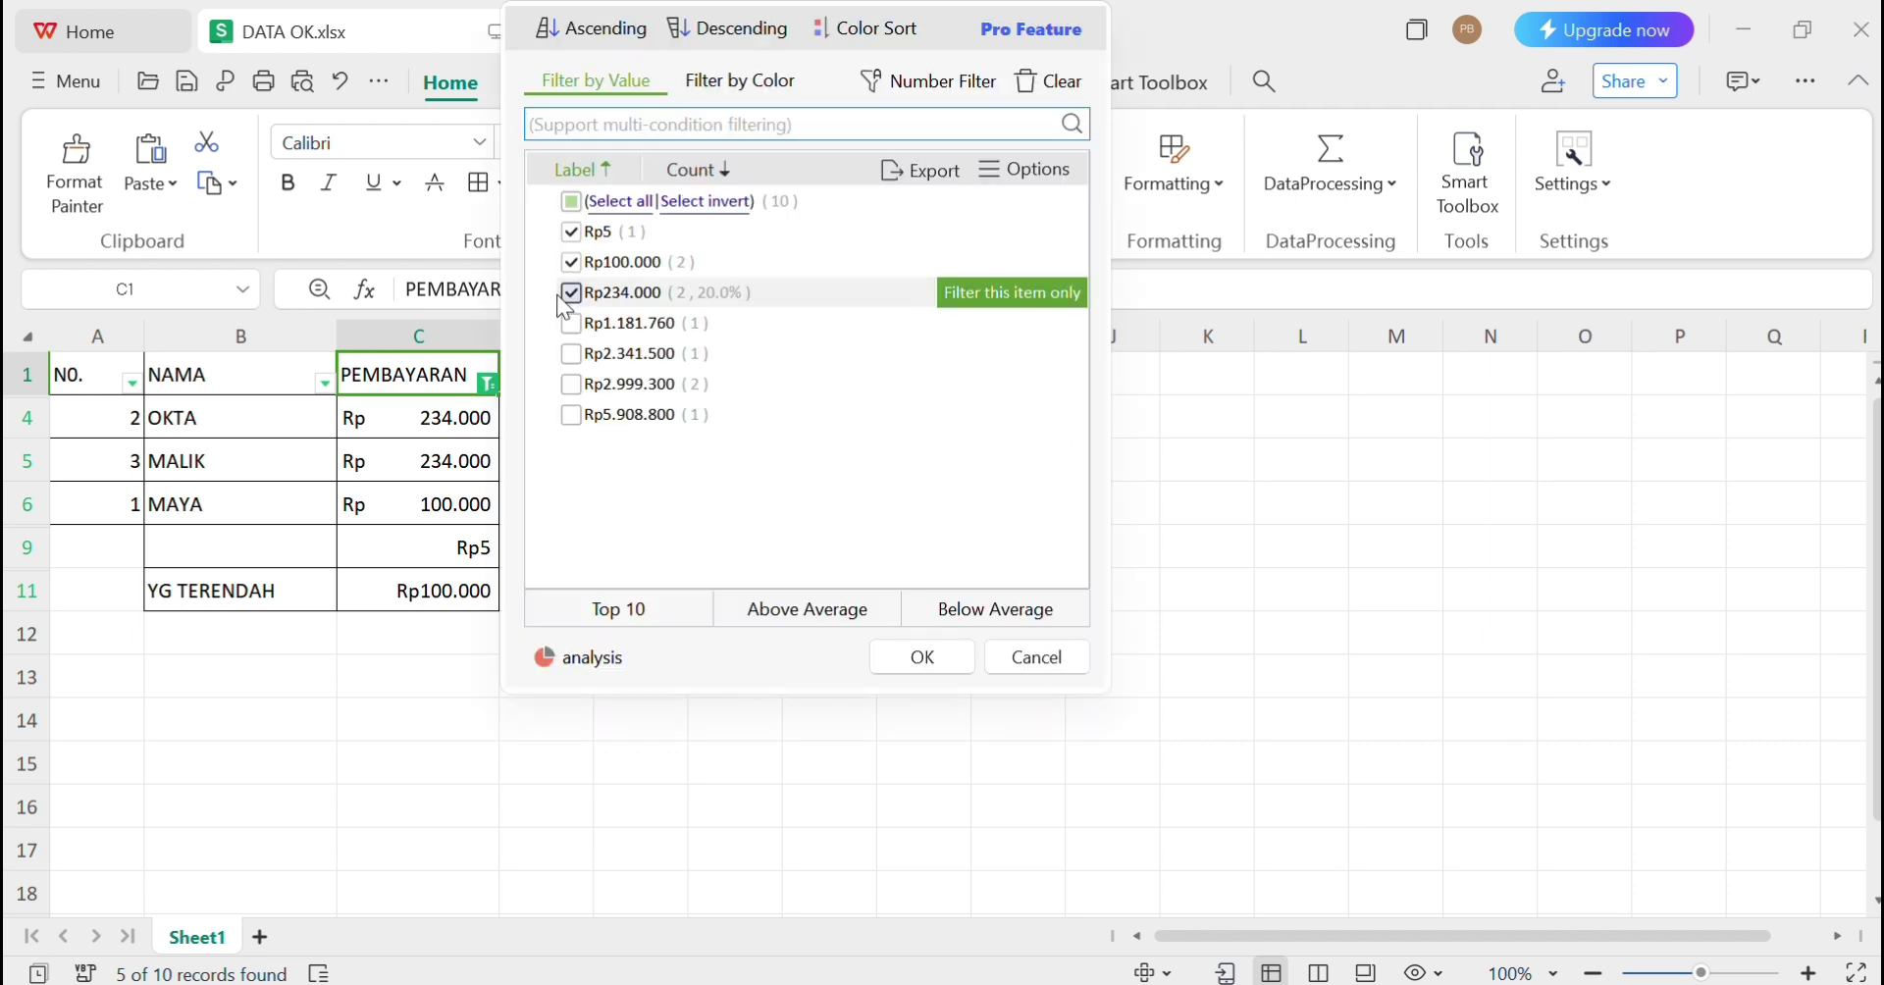
pyautogui.click(579, 204)
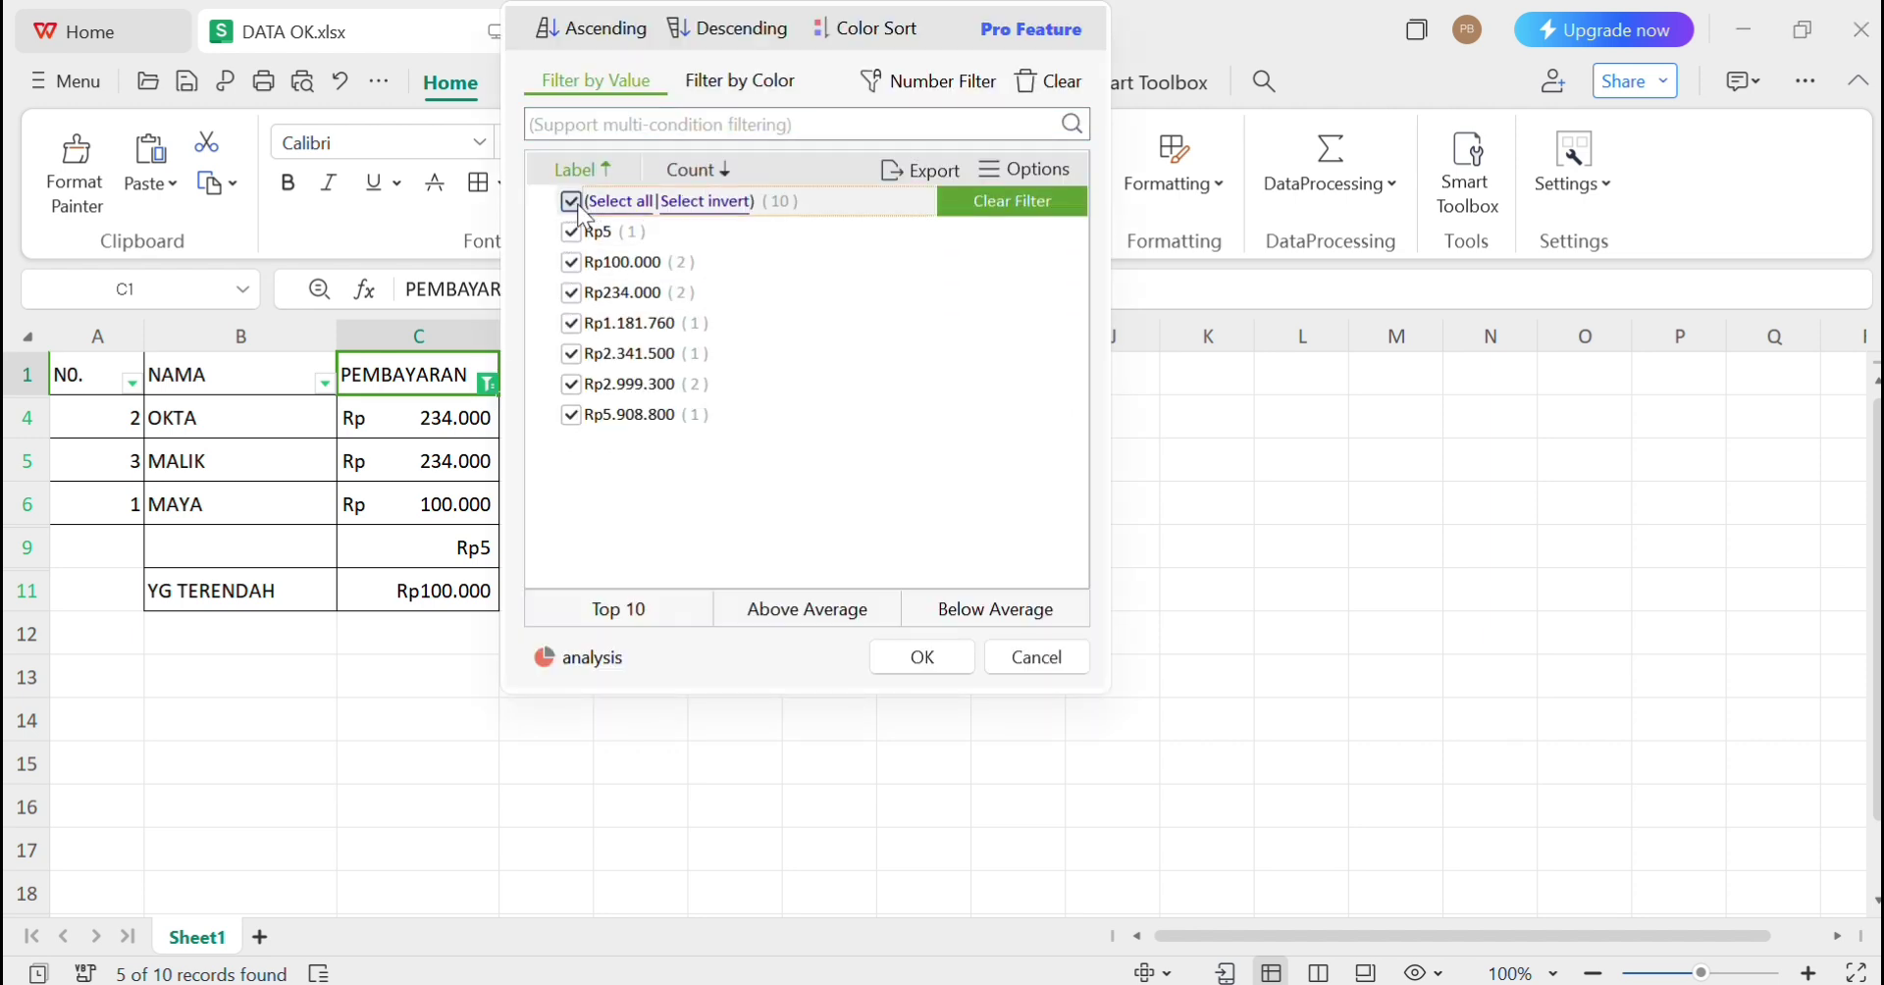
pyautogui.click(921, 658)
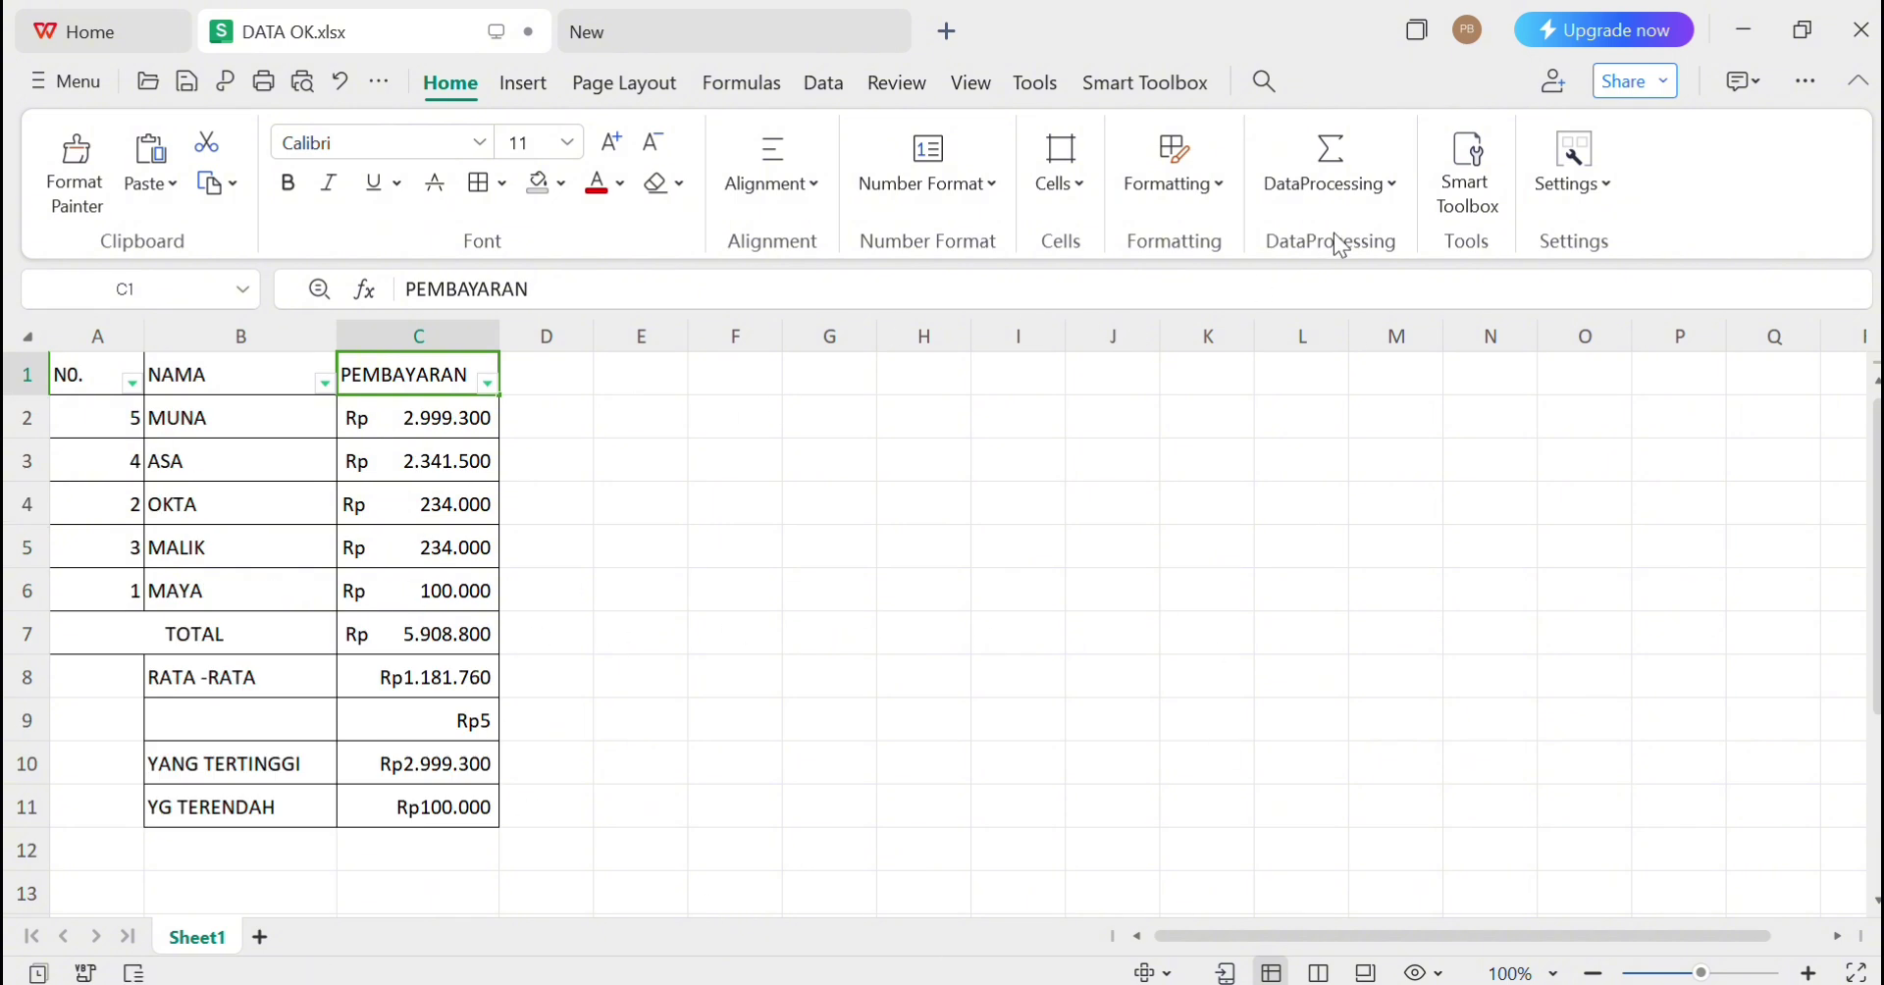
pyautogui.click(1386, 183)
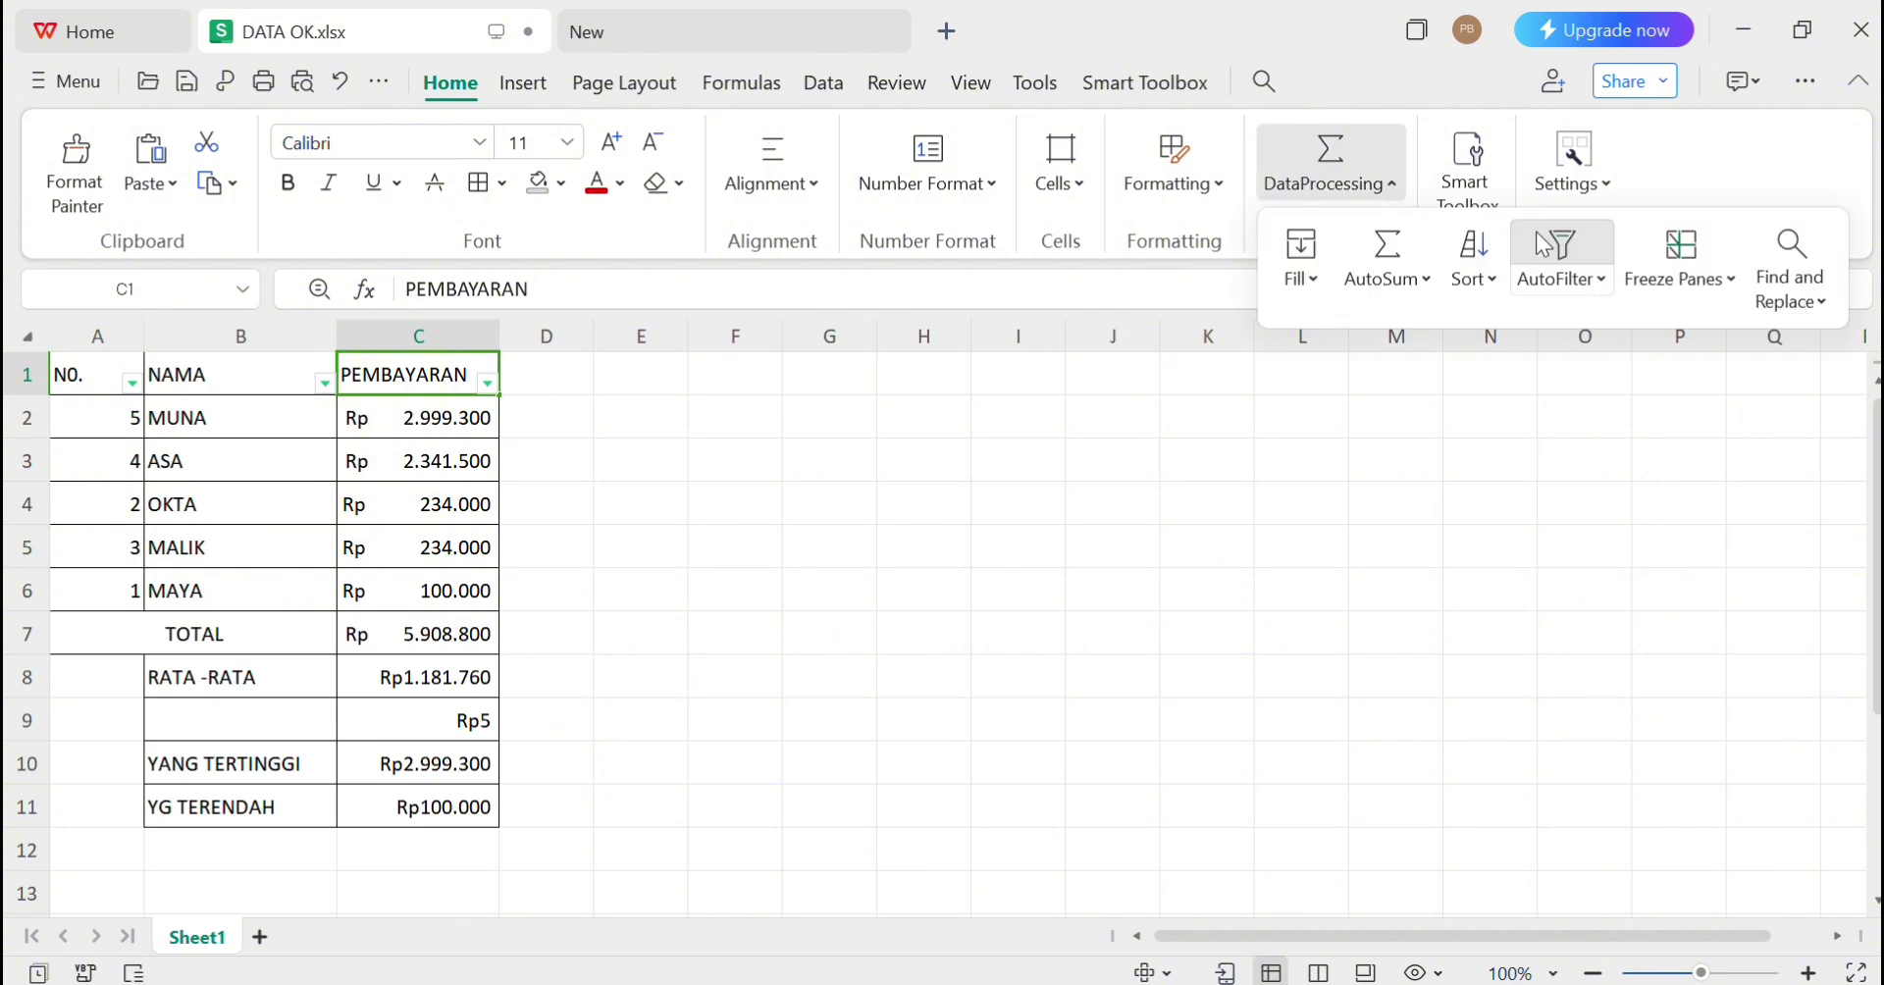
pyautogui.click(946, 544)
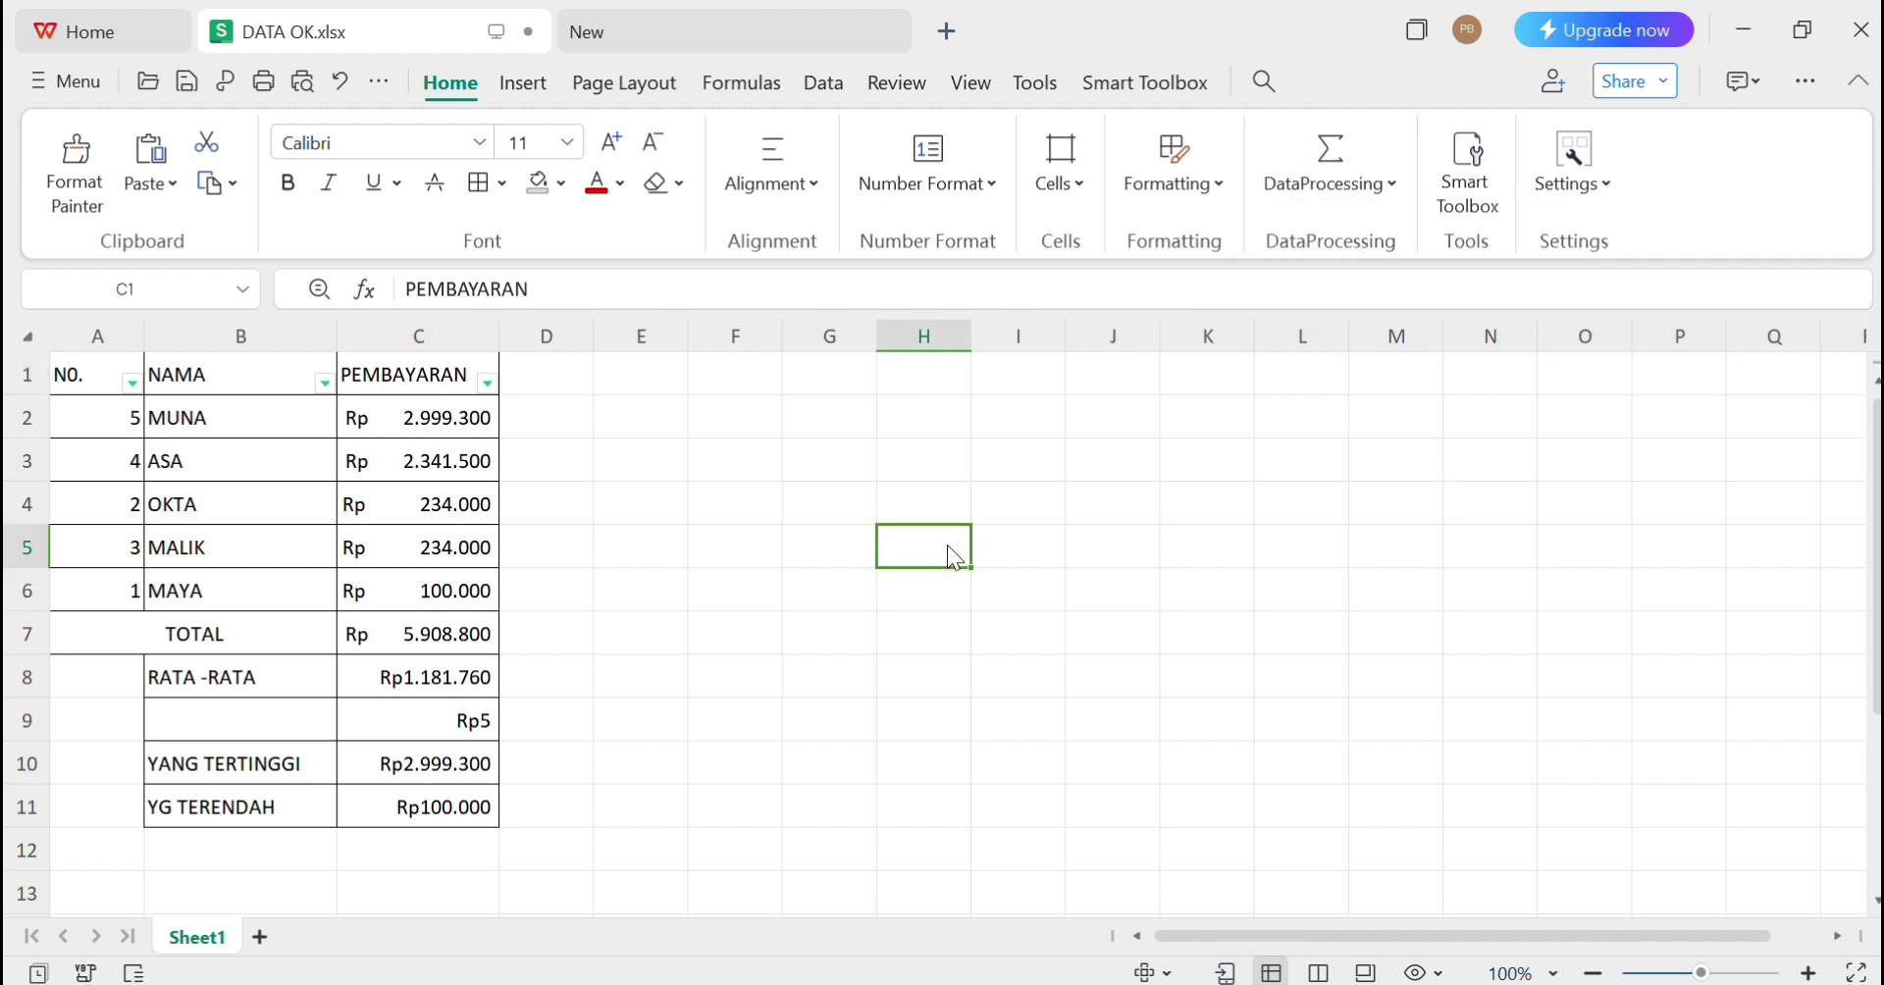
pyautogui.click(109, 411)
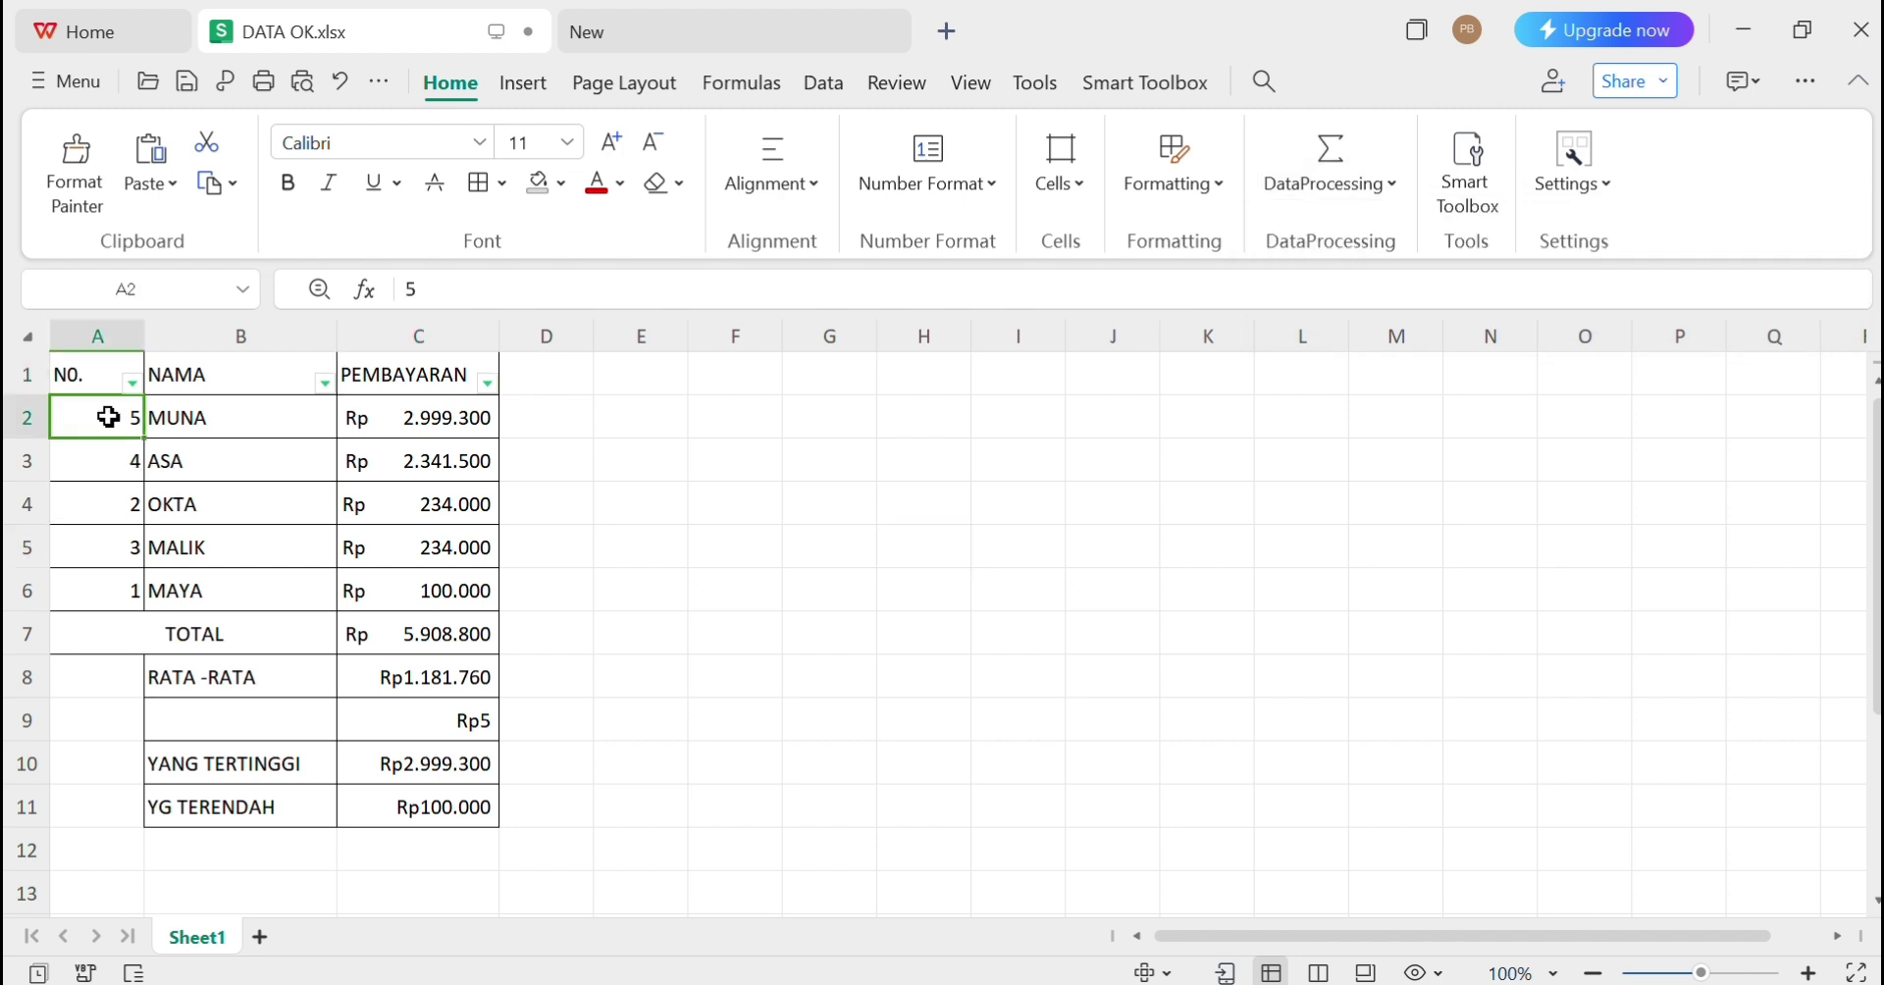
pyautogui.click(221, 412)
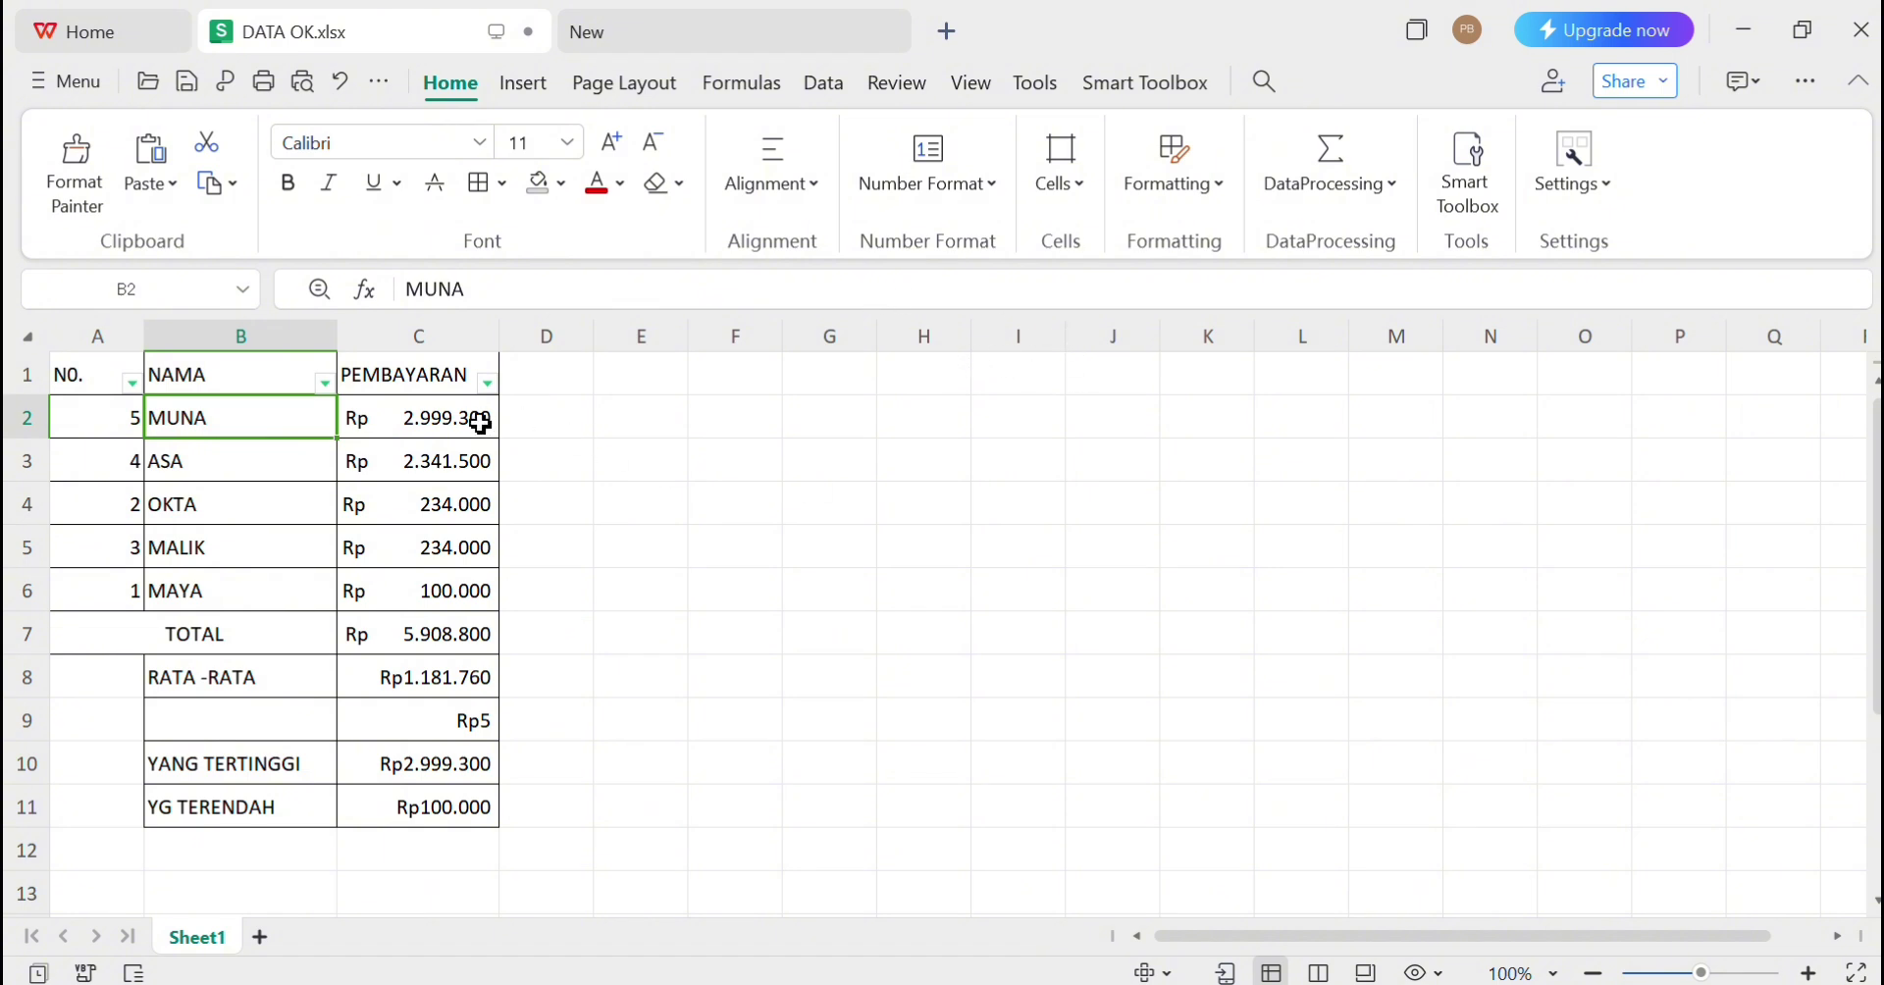
# Enter the sample letters A, S, D and D in cells D2 to G2, beside the payment table
pyautogui.click(546, 422)
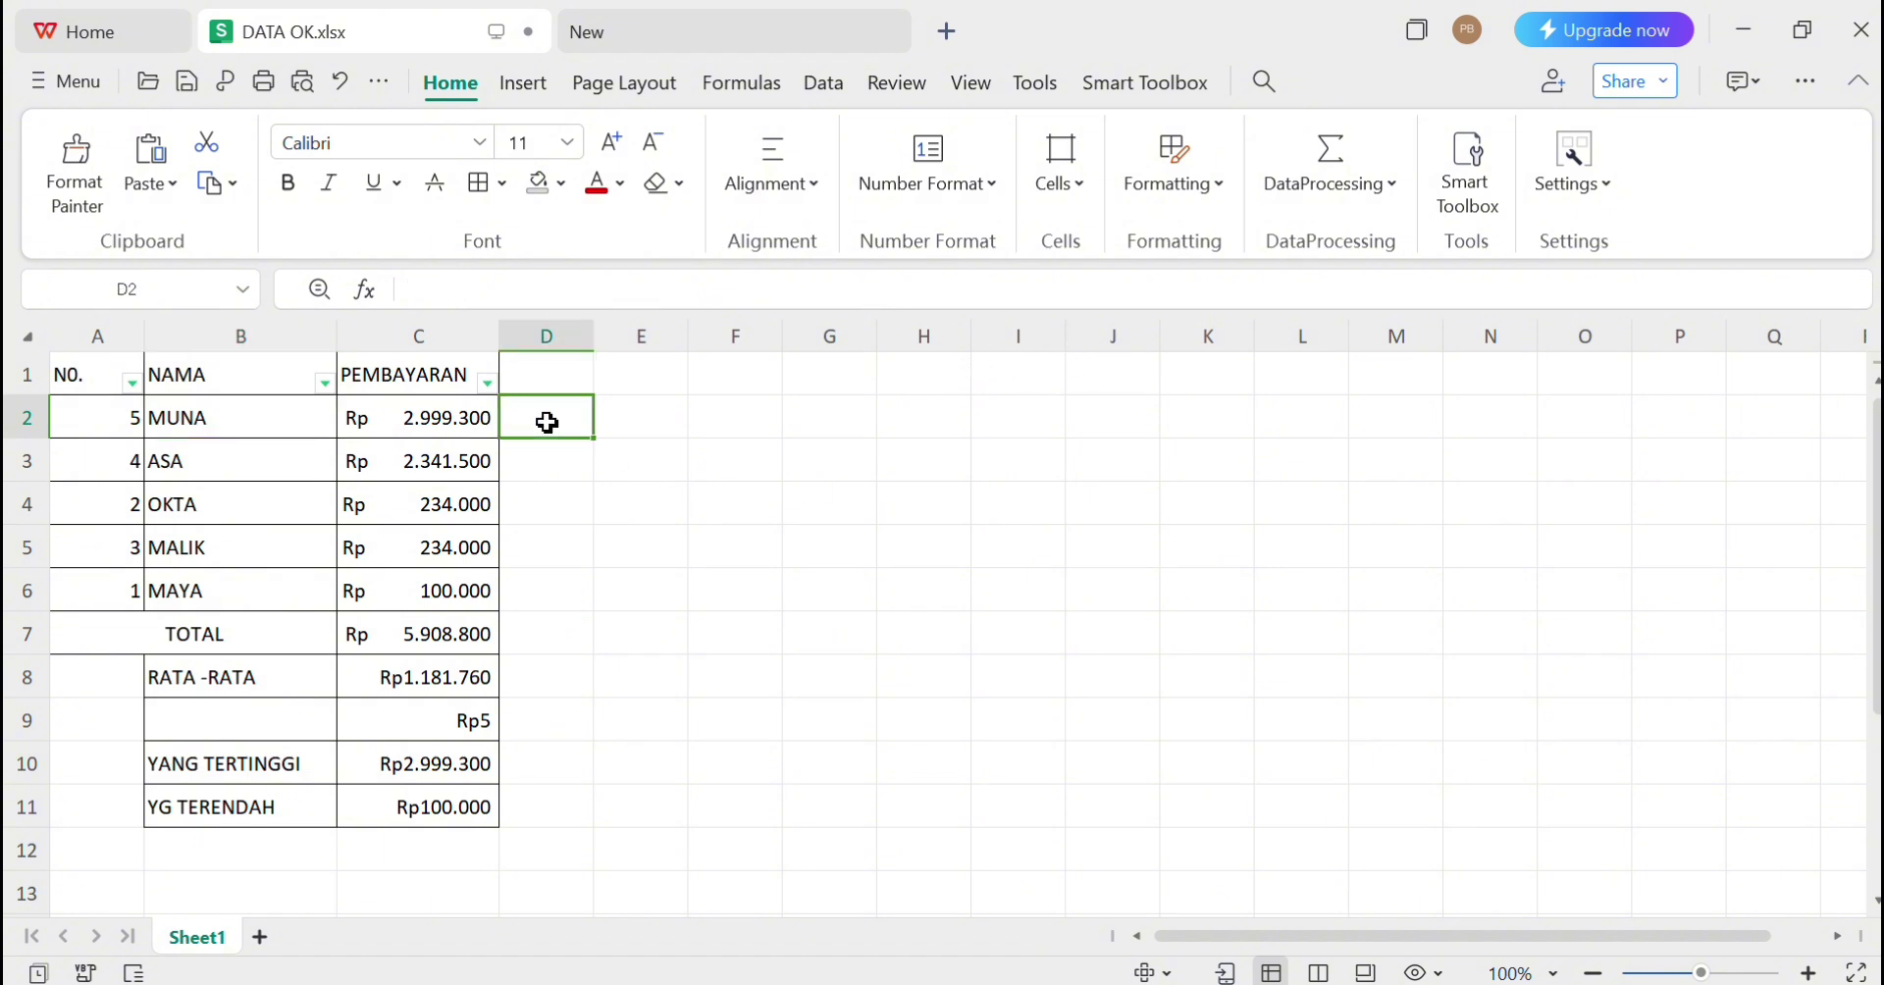
pyautogui.write('A')
pyautogui.press('Tab')
pyautogui.write('S')
pyautogui.press('Tab')
pyautogui.press('Tab')
pyautogui.write('D')
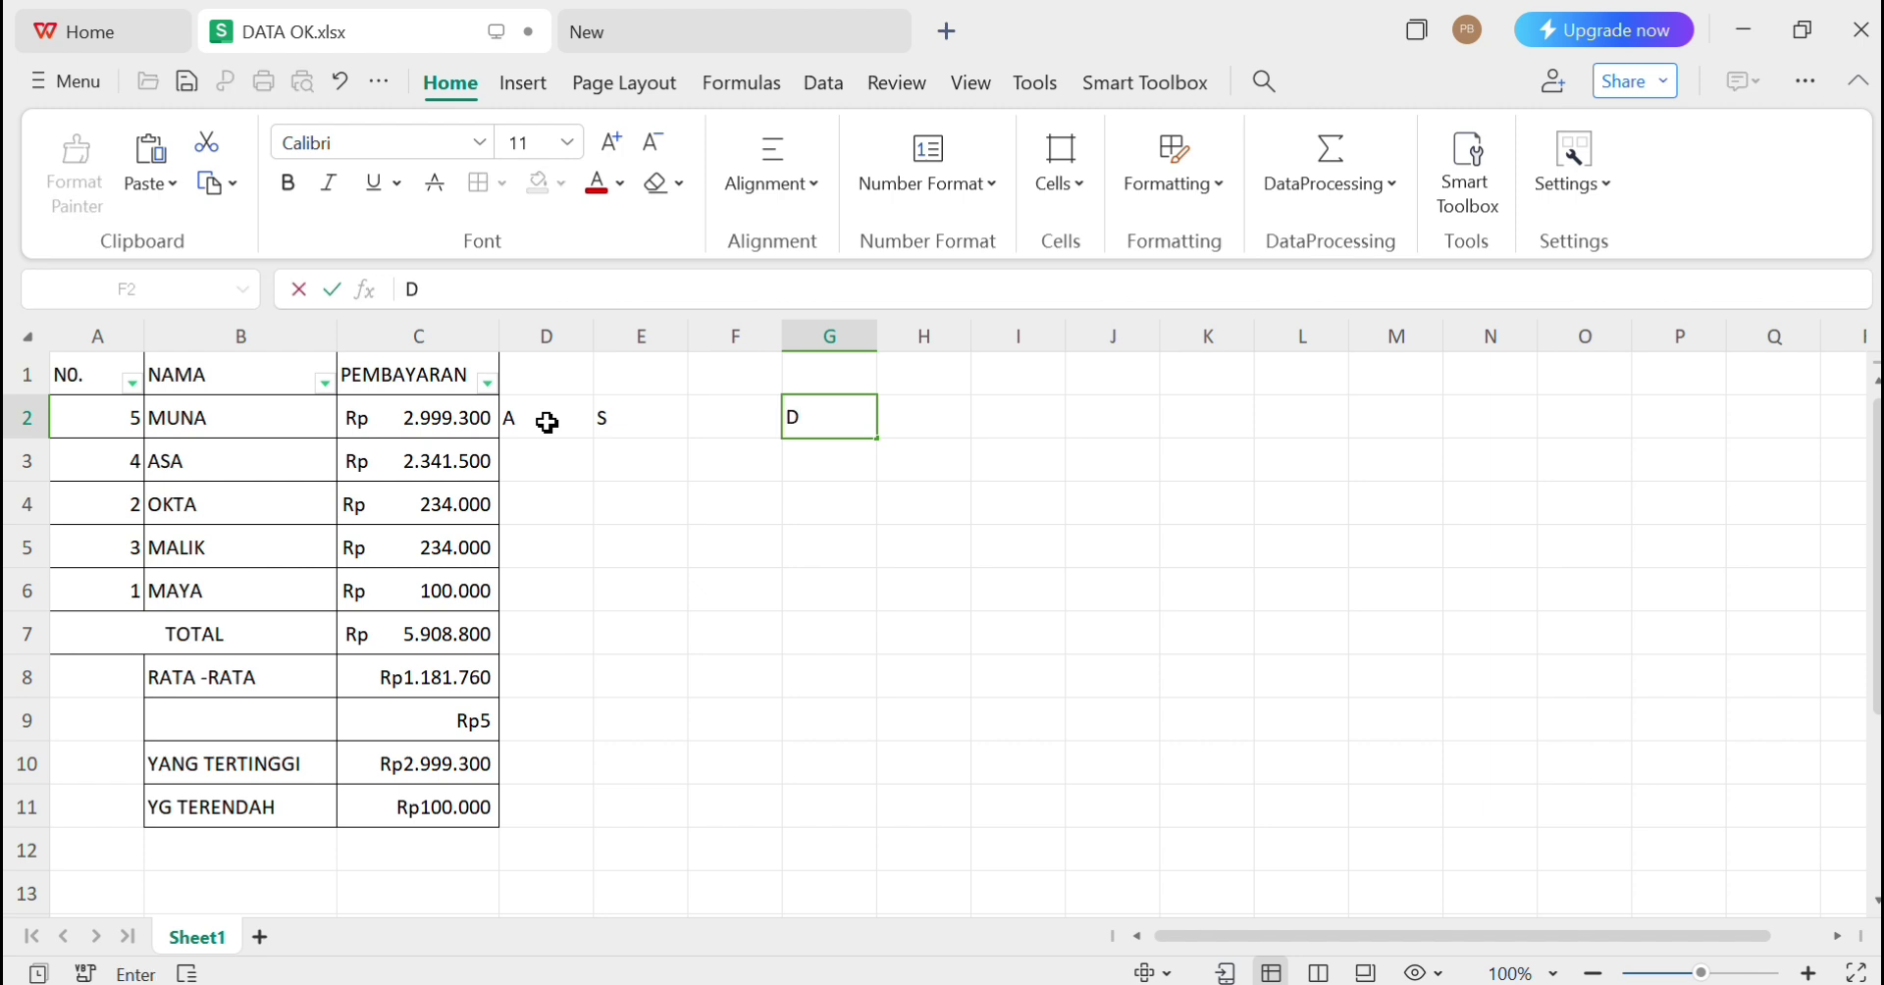
pyautogui.press('Left')
pyautogui.press('Left')
pyautogui.write('S')
pyautogui.press('Right')
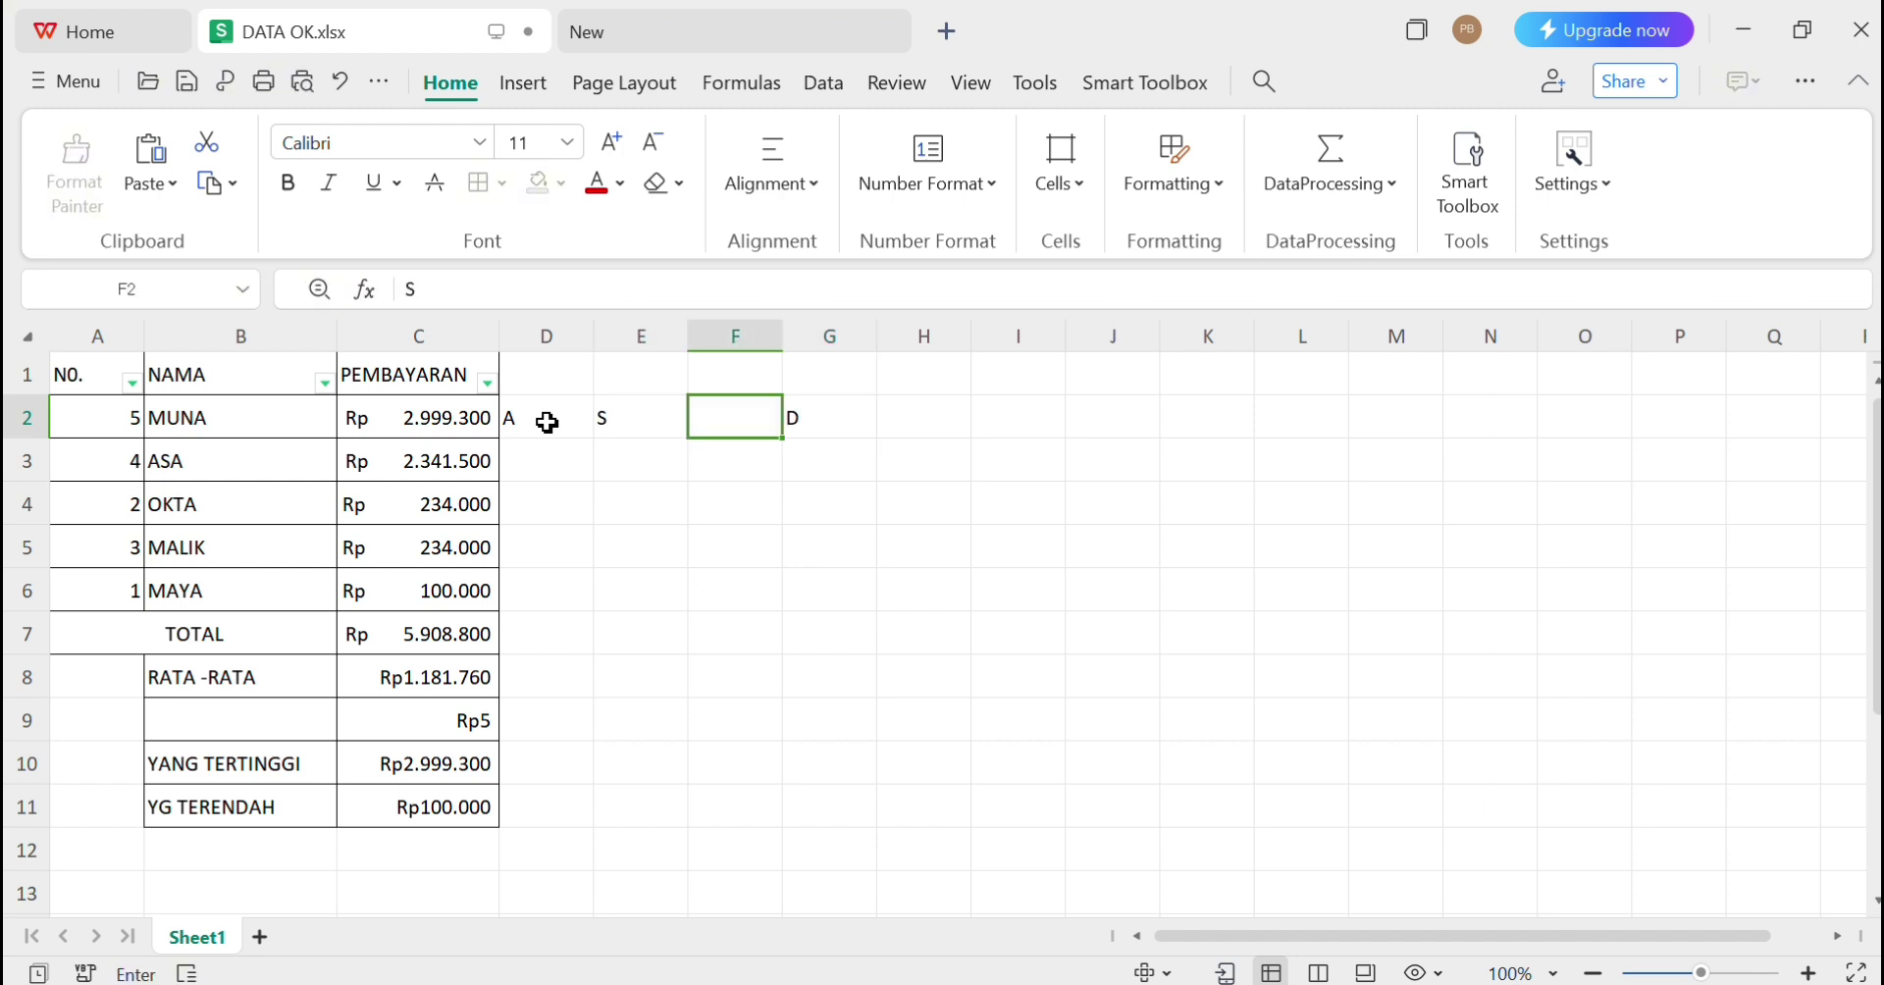
pyautogui.write('D')
pyautogui.press('Tab')
pyautogui.press('Tab')
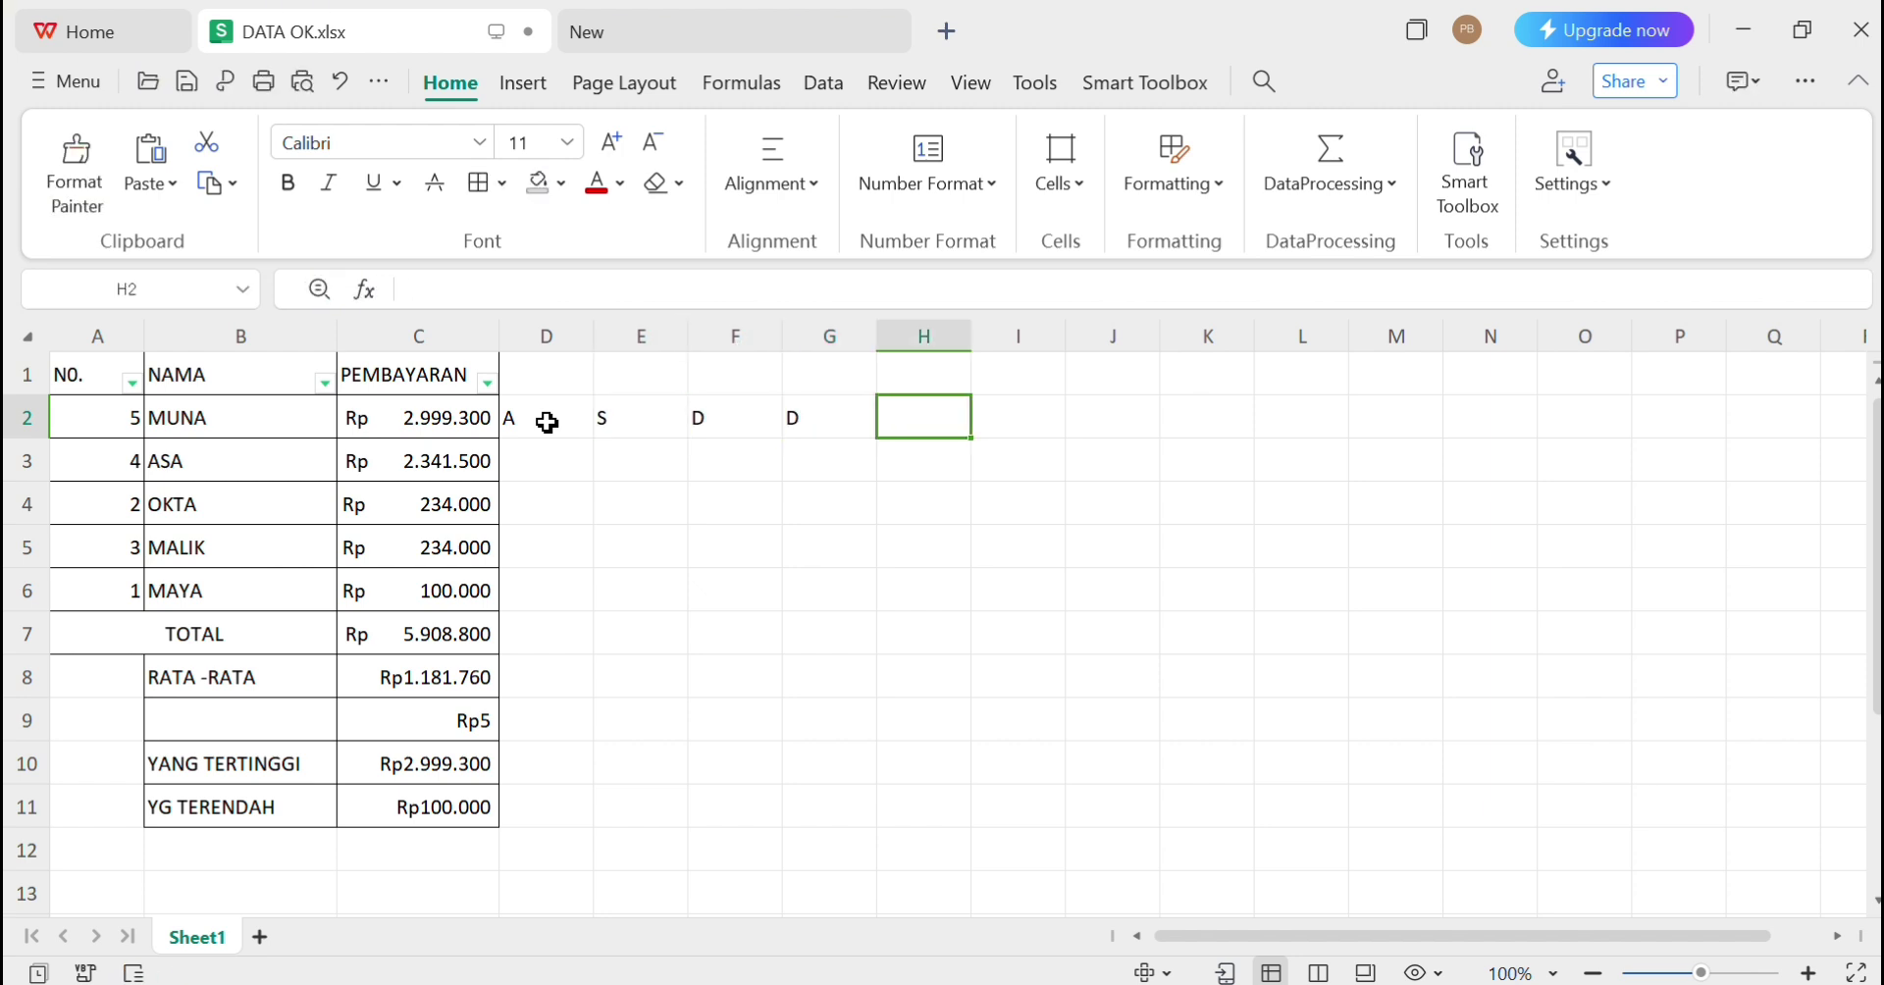
# Continue row 2 with the letter D in every cell from H2 to V2
pyautogui.write('D')
pyautogui.press('Tab')
pyautogui.write('D')
pyautogui.press('Tab')
pyautogui.write('D')
pyautogui.press('Tab')
pyautogui.write('D')
pyautogui.press('Tab')
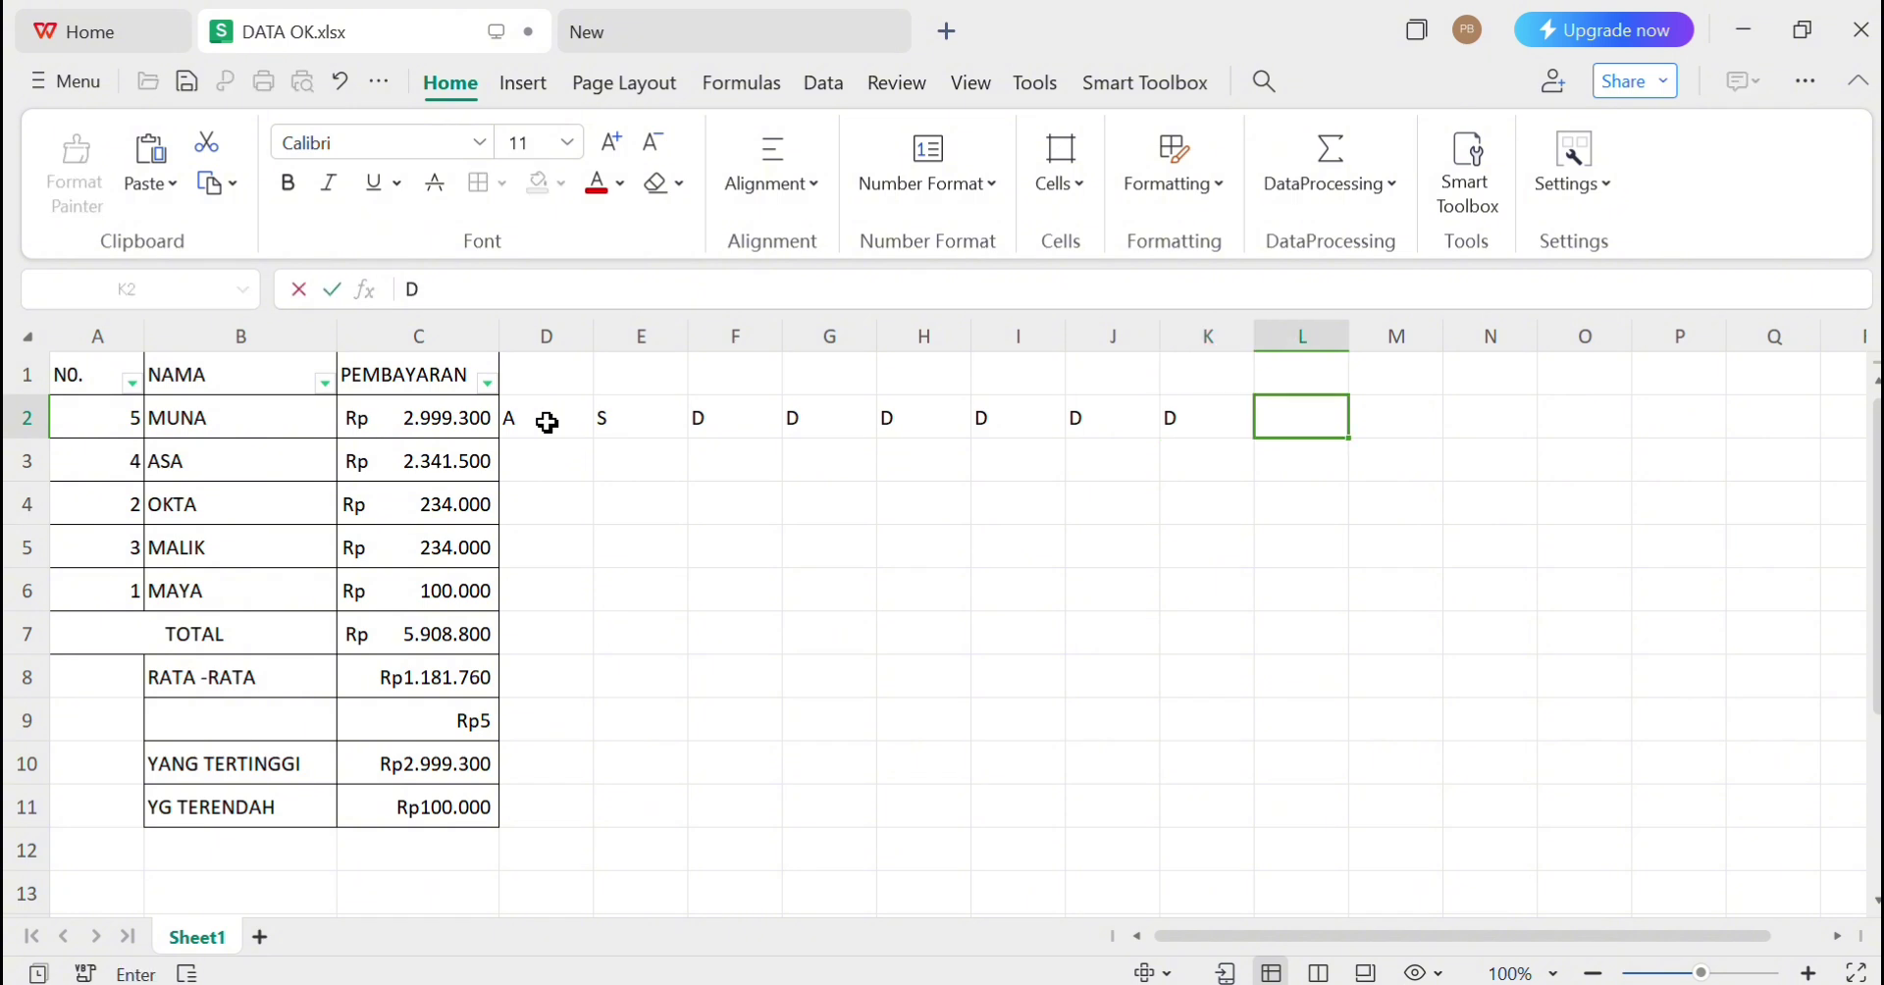
pyautogui.write('D')
pyautogui.press('Tab')
pyautogui.write('D')
pyautogui.press('Tab')
pyautogui.write('D')
pyautogui.press('Tab')
pyautogui.write('D')
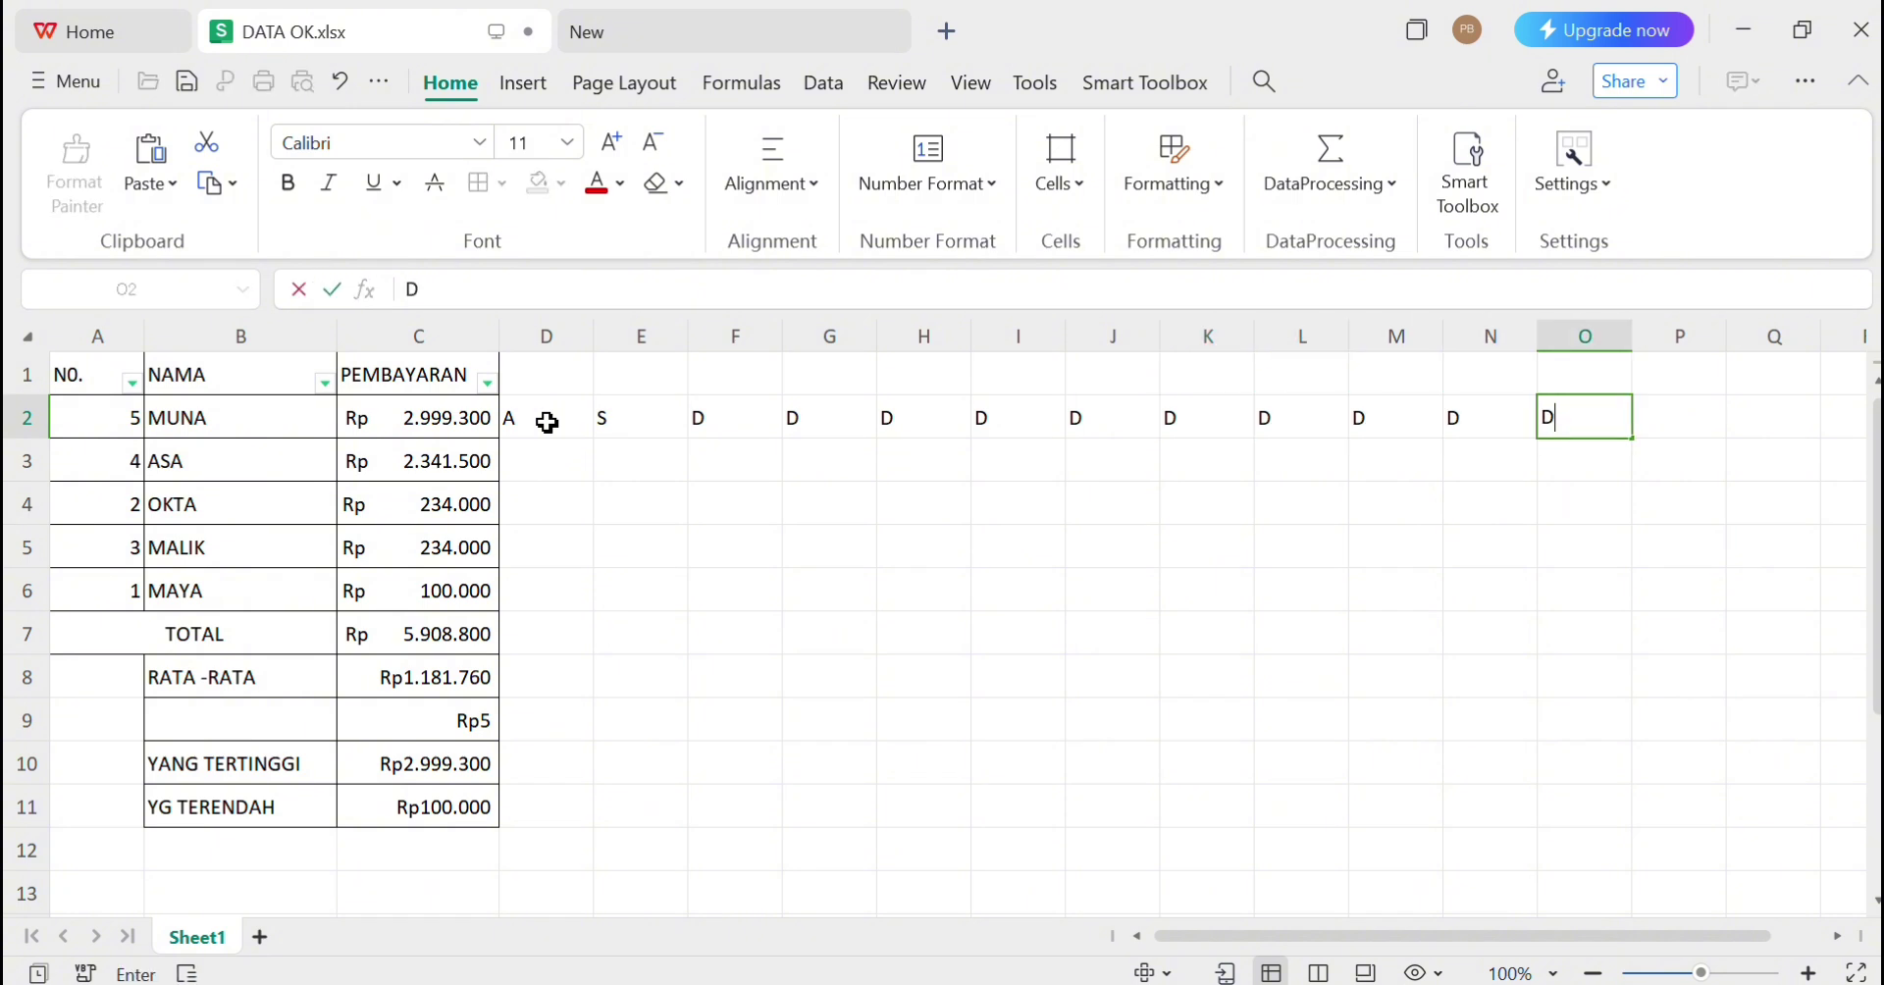
pyautogui.press('Tab')
pyautogui.write('D')
pyautogui.press('Tab')
pyautogui.write('D')
pyautogui.press('Tab')
pyautogui.press('Tab')
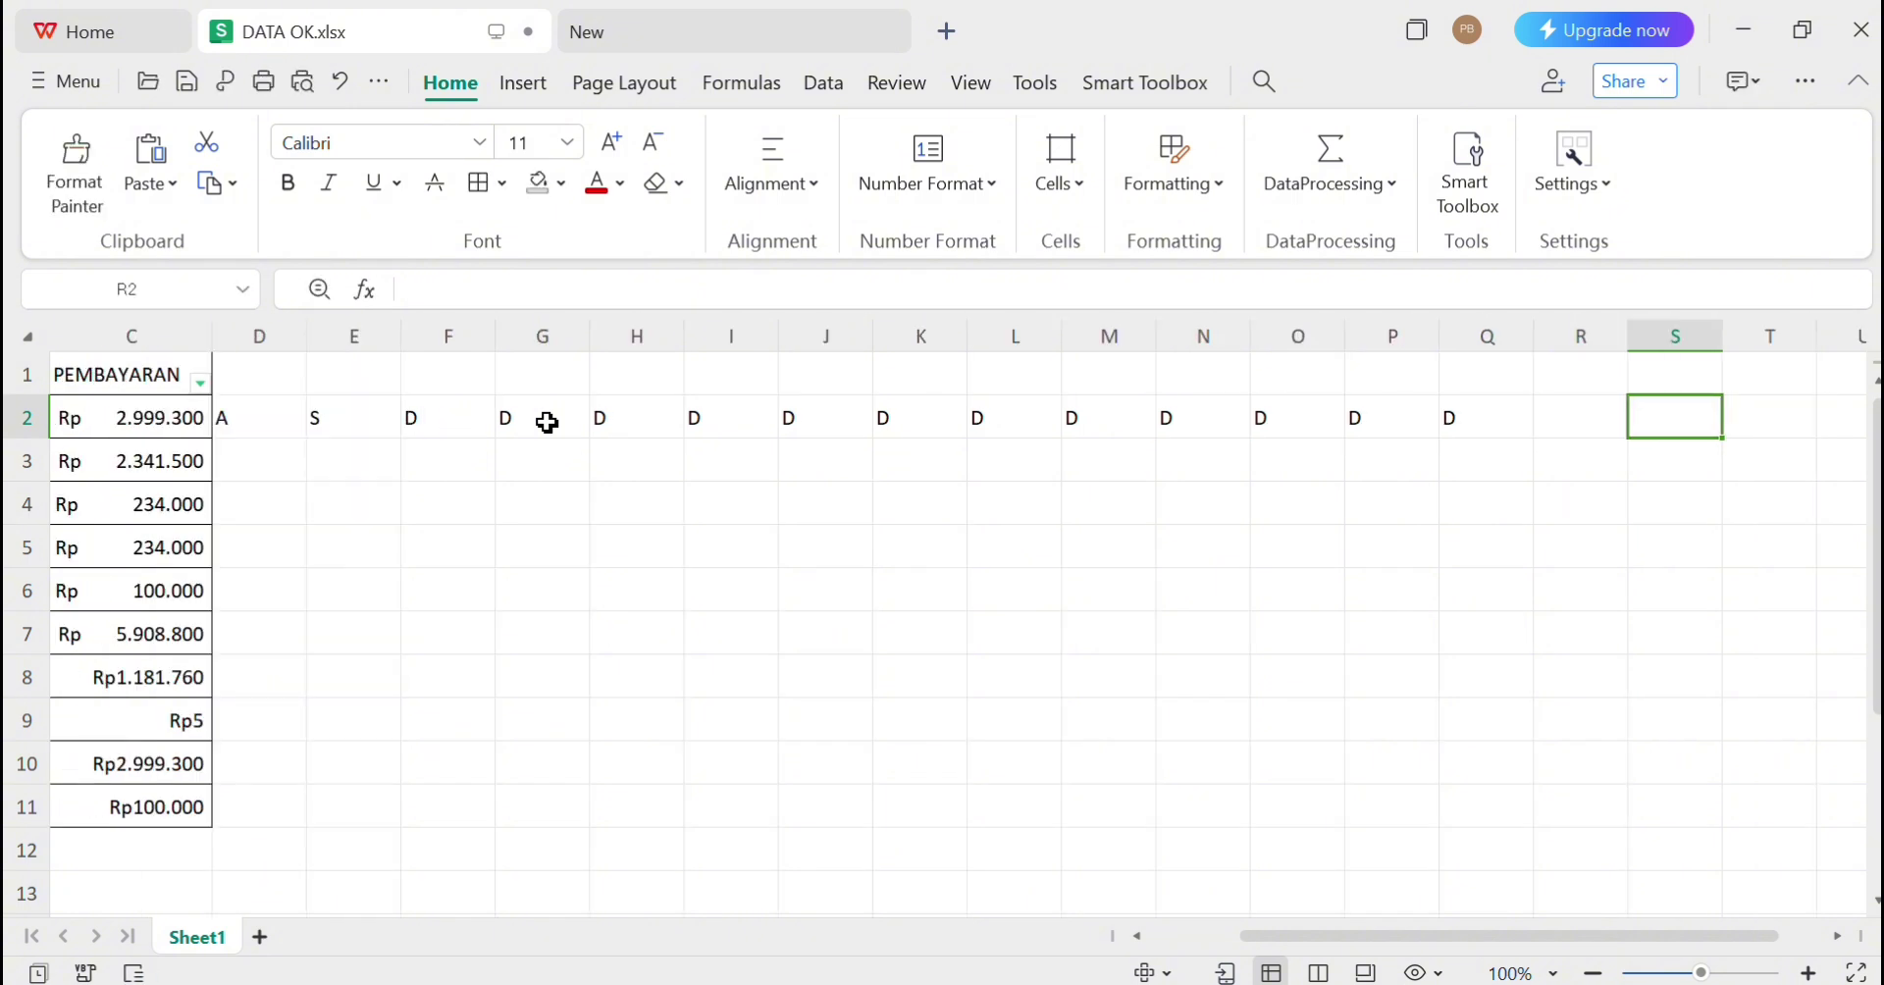
pyautogui.write('D')
pyautogui.hotkey('shift', 'Tab')
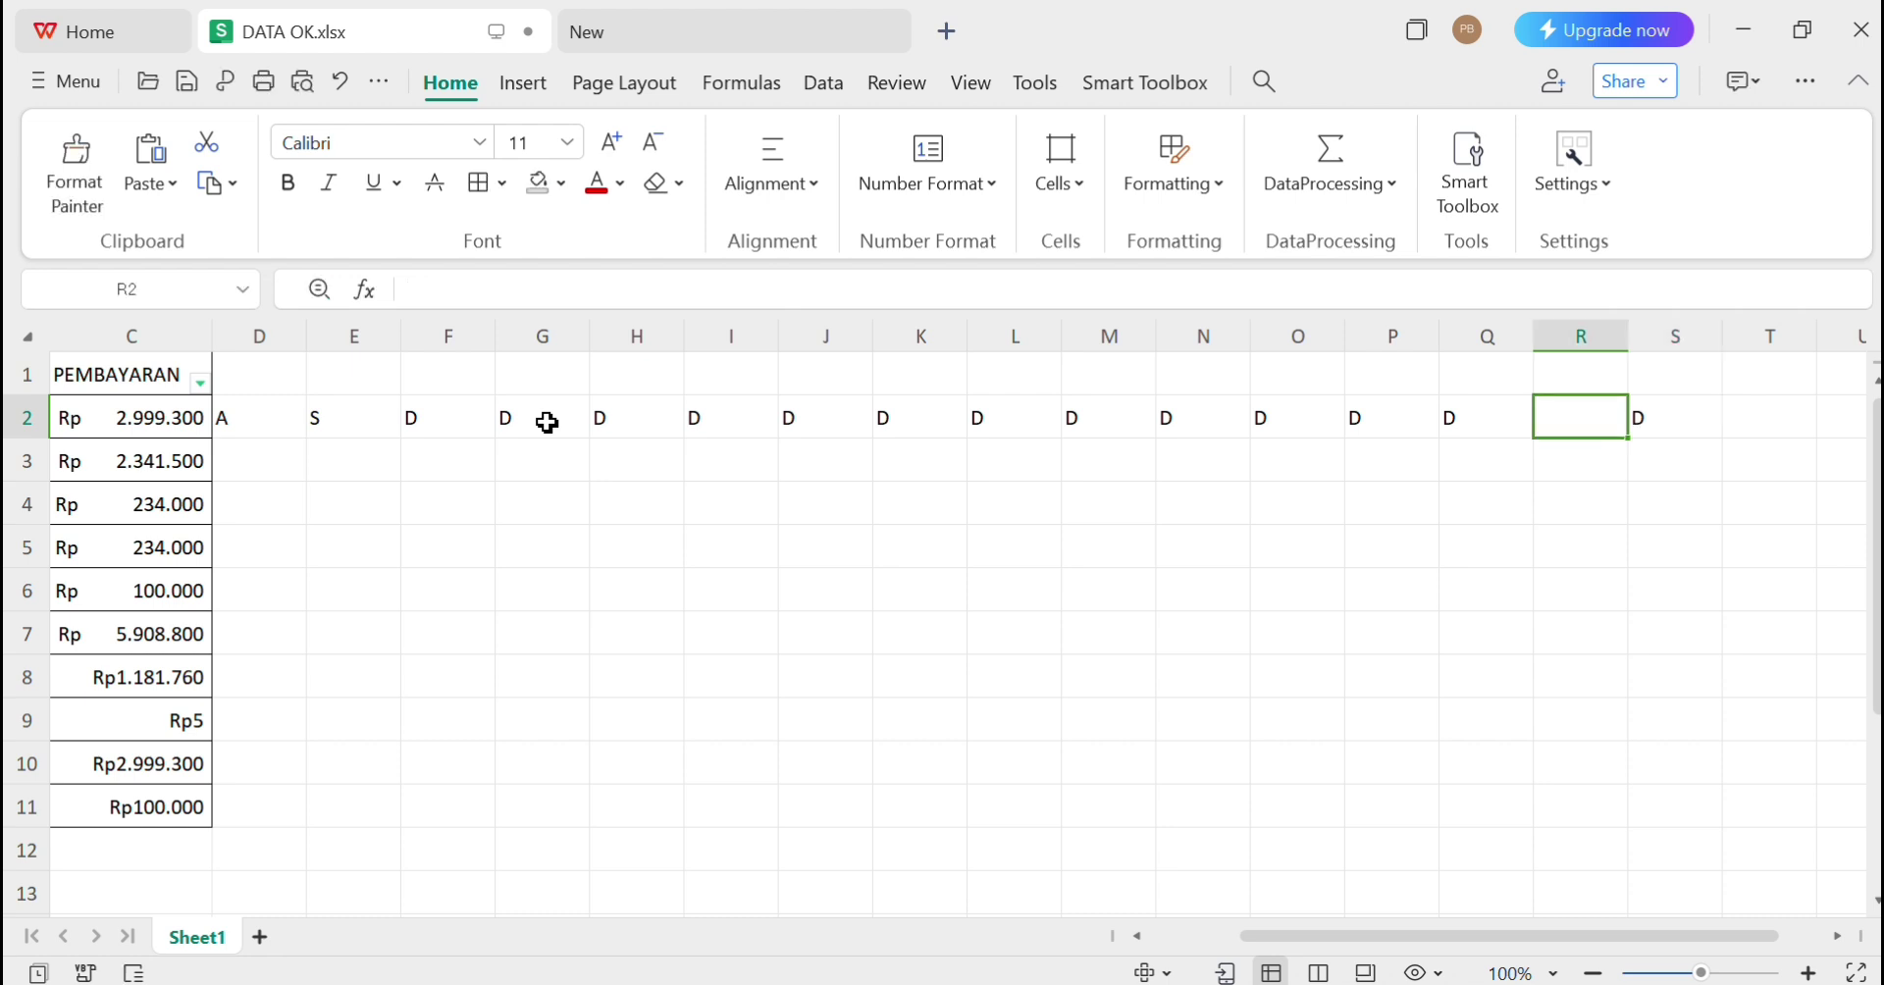
pyautogui.write('D')
pyautogui.press('Tab')
pyautogui.press('Tab')
pyautogui.write('D')
pyautogui.press('Tab')
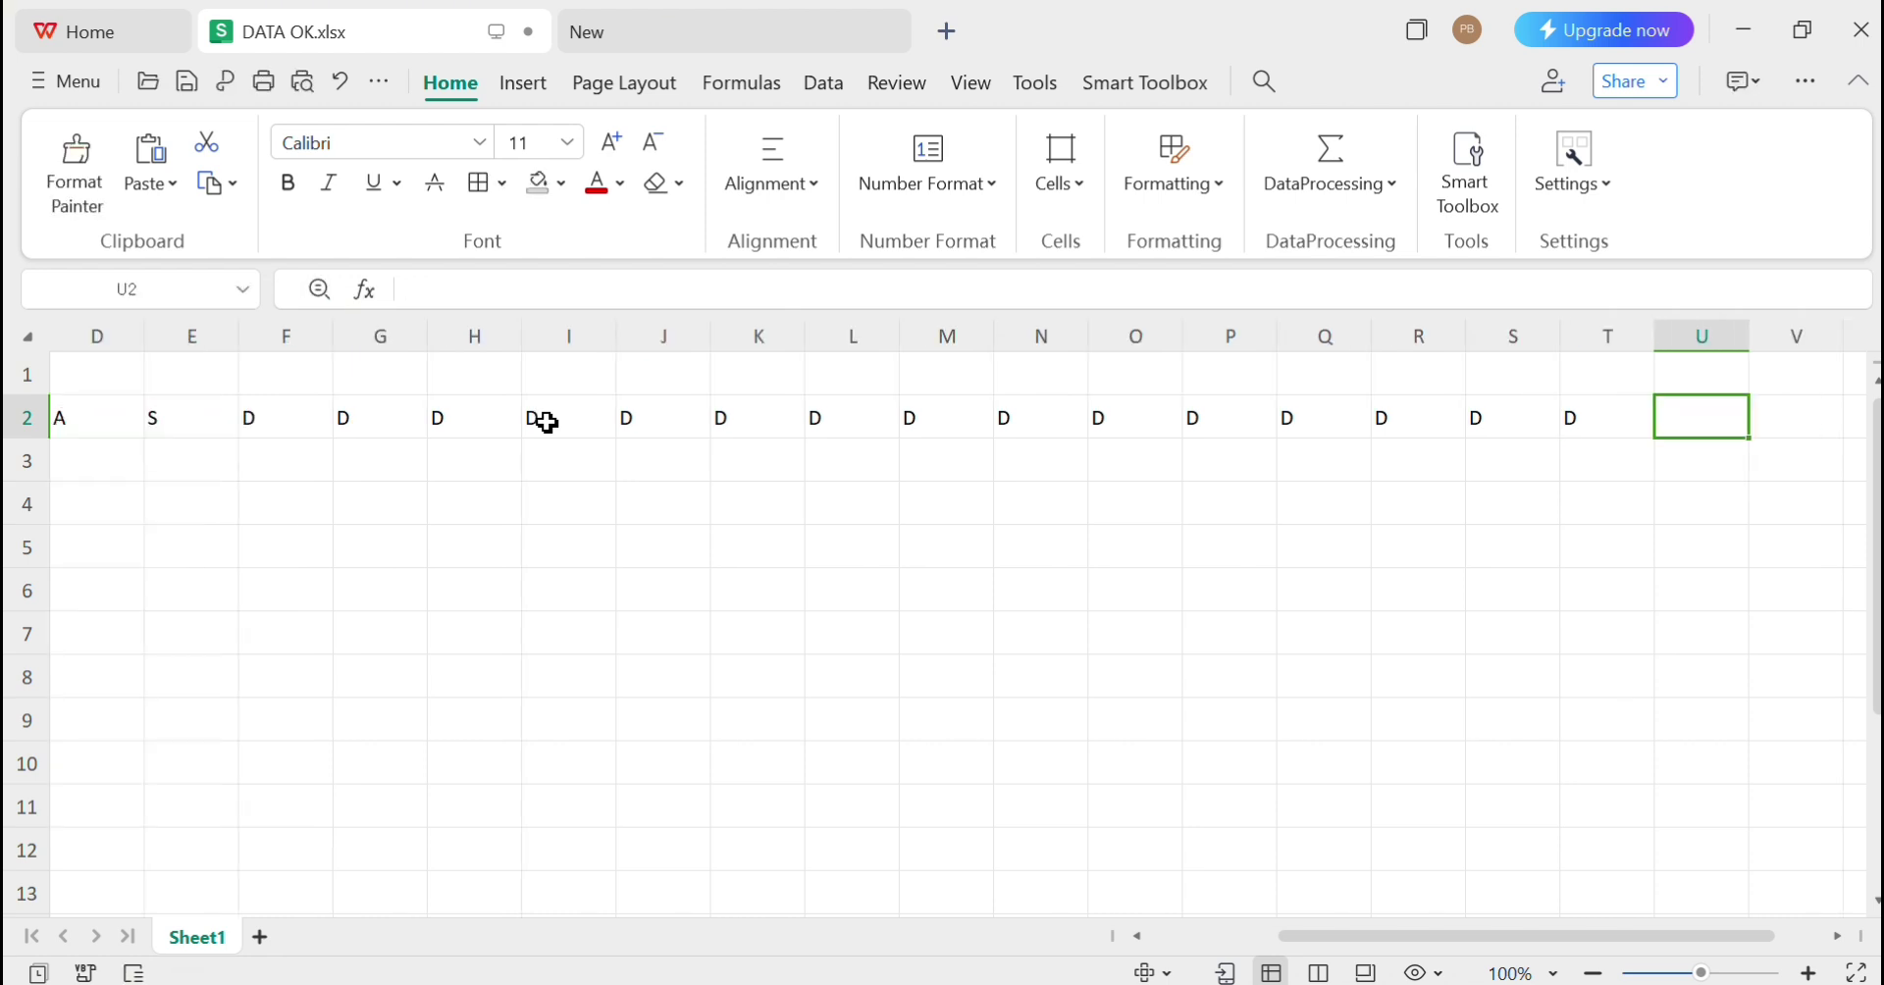
pyautogui.write('D')
pyautogui.press('Tab')
pyautogui.write('D')
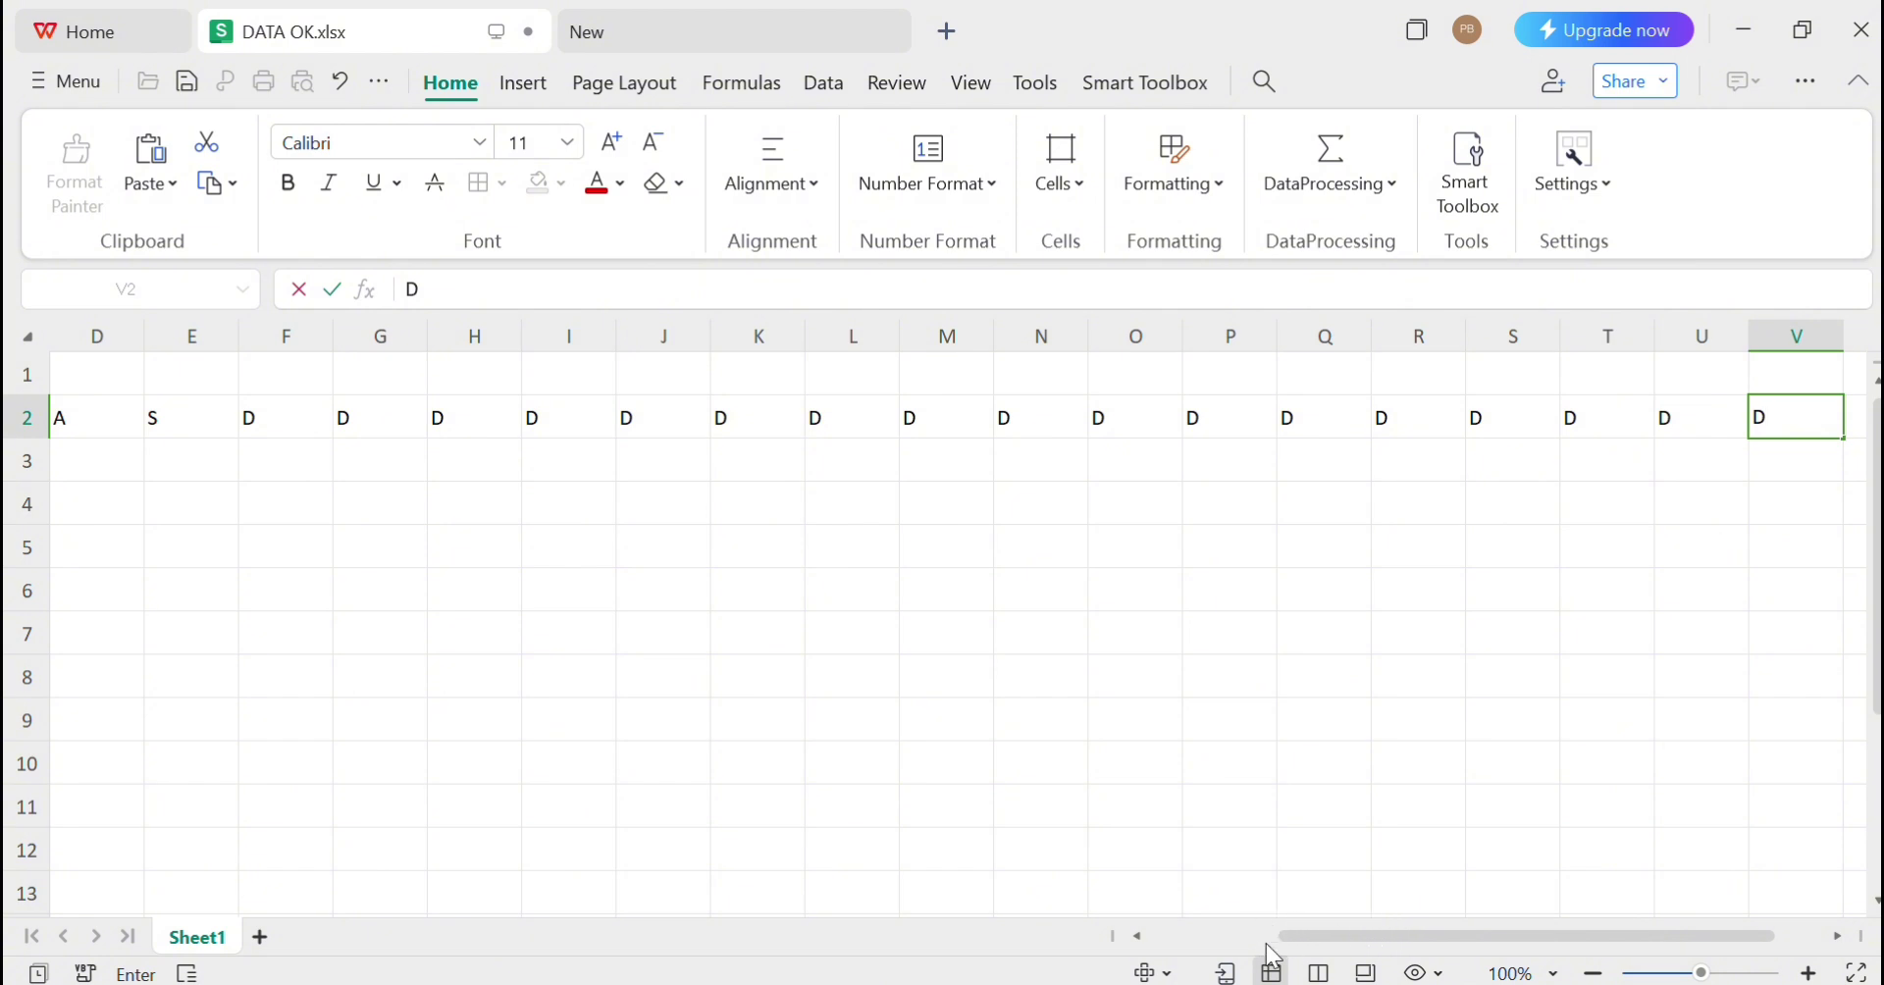
# Enter the sample letters S, D, F, G, G and H down column A in cells A12 to A17
pyautogui.moveTo(1310, 934); pyautogui.dragTo(466, 844)
pyautogui.click(105, 598)
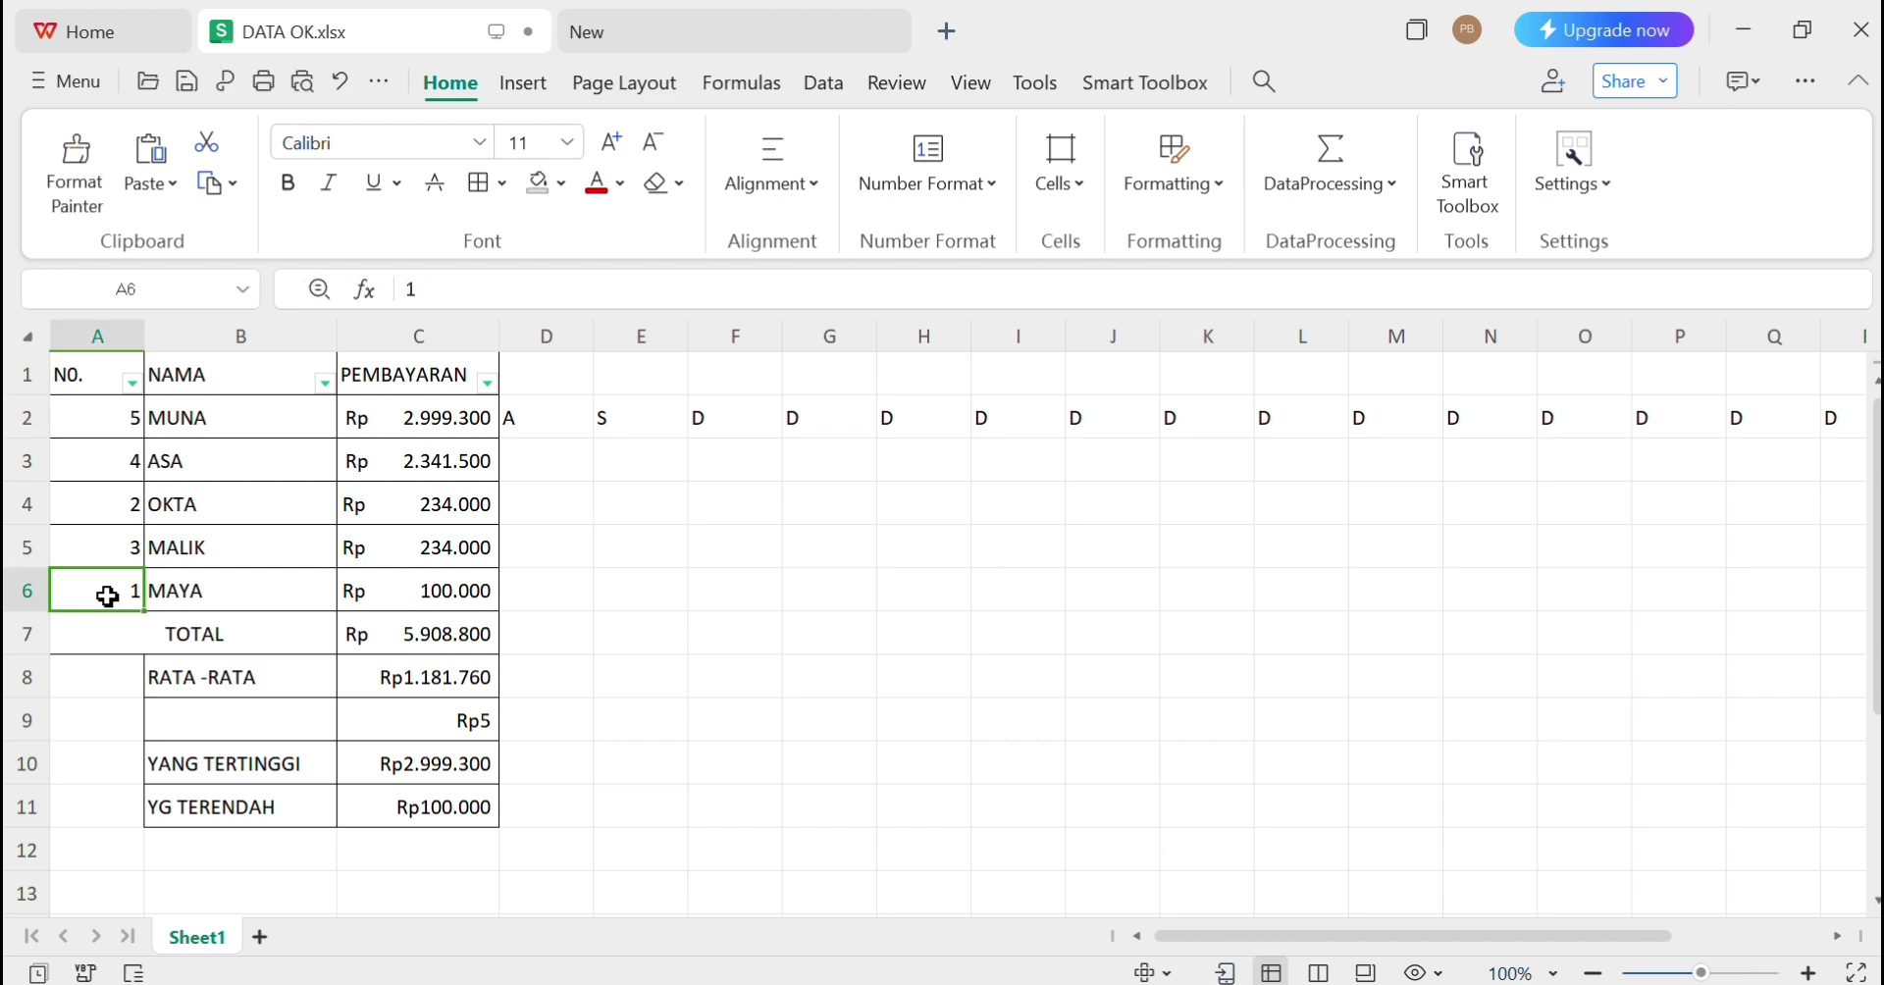
pyautogui.click(109, 855)
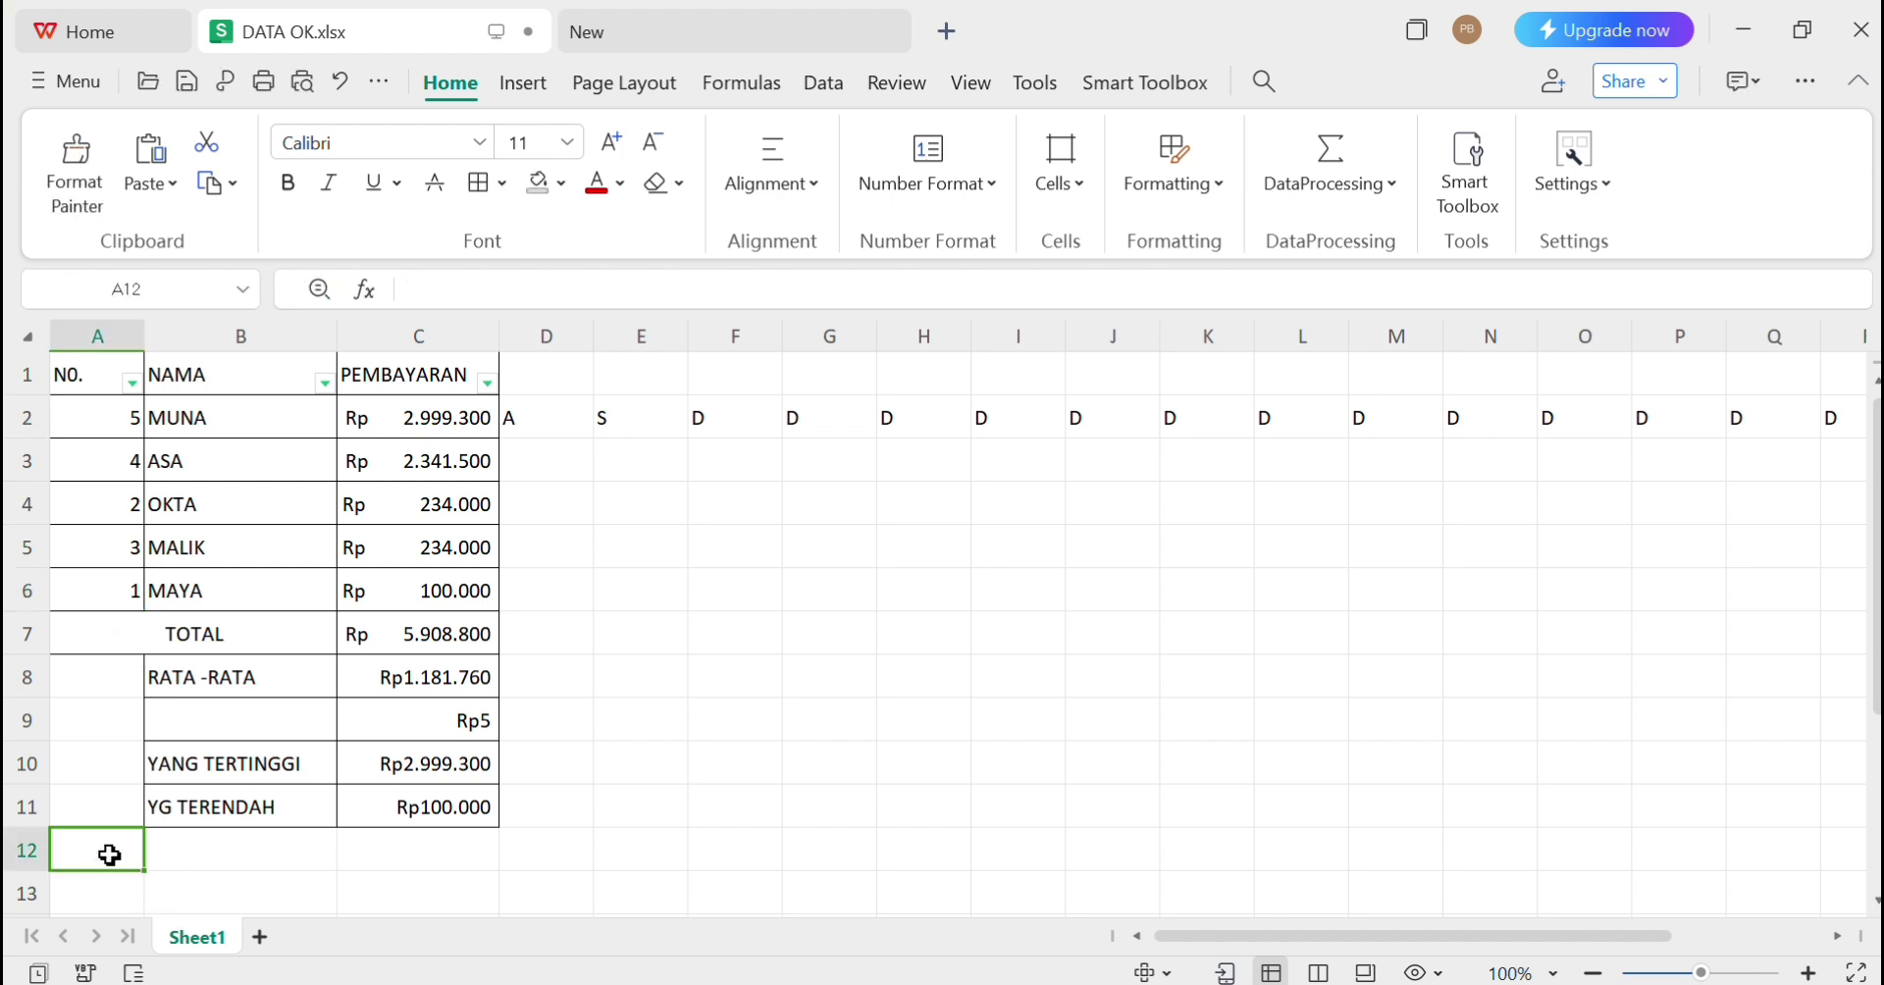
pyautogui.write('S')
pyautogui.press('Return')
pyautogui.write('D')
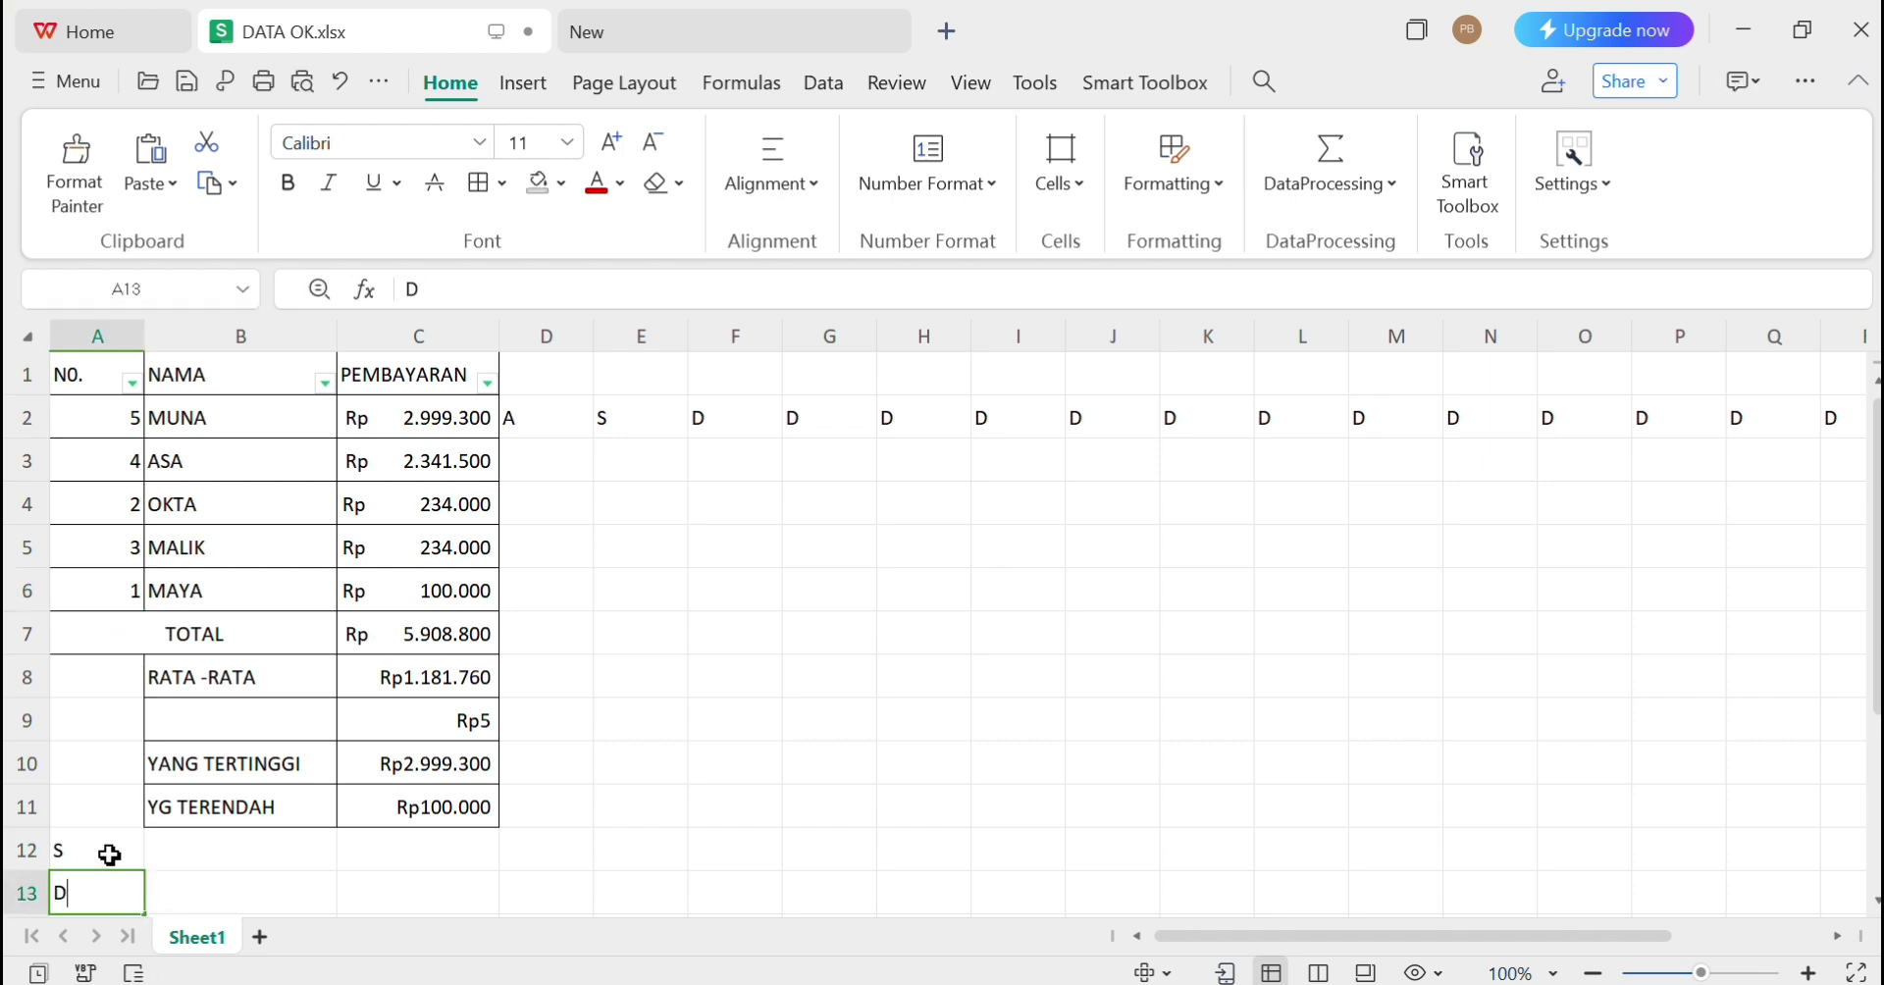
pyautogui.press('Return')
pyautogui.write('F')
pyautogui.press('Return')
pyautogui.write('G')
pyautogui.press('Return')
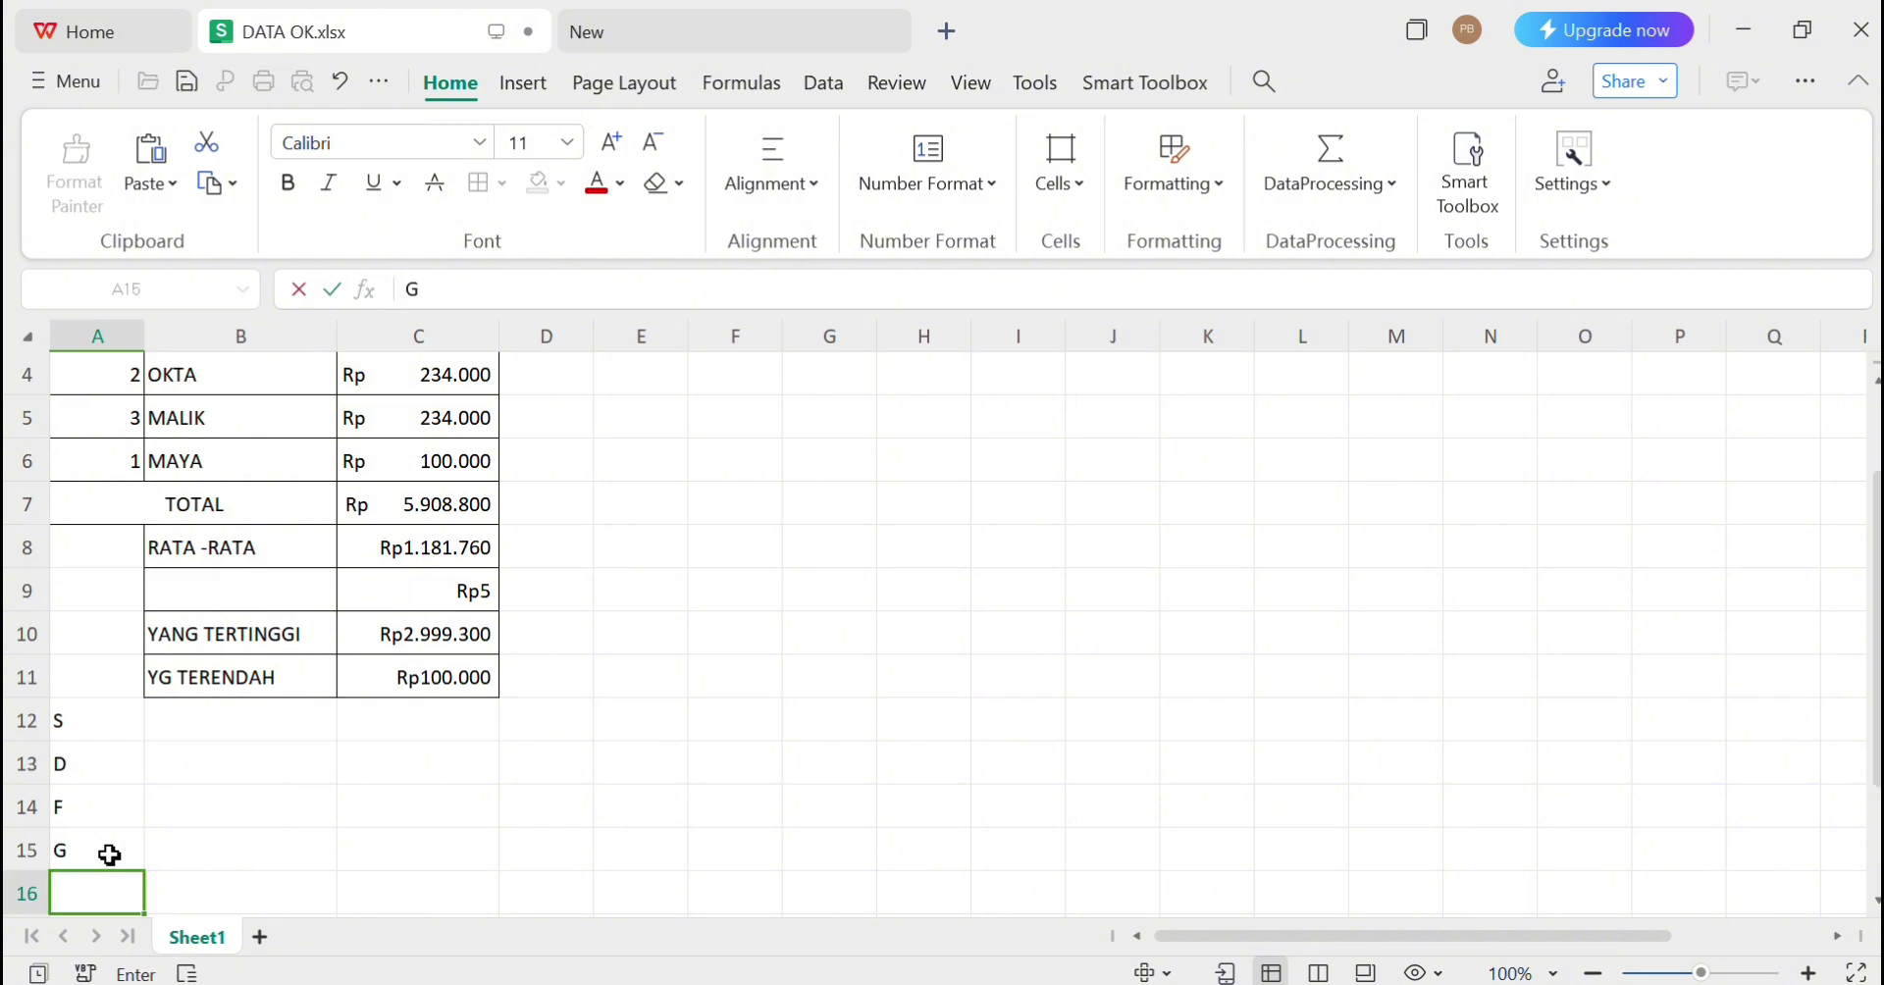
pyautogui.write('G')
pyautogui.press('Return')
pyautogui.write('H')
pyautogui.press('Return')
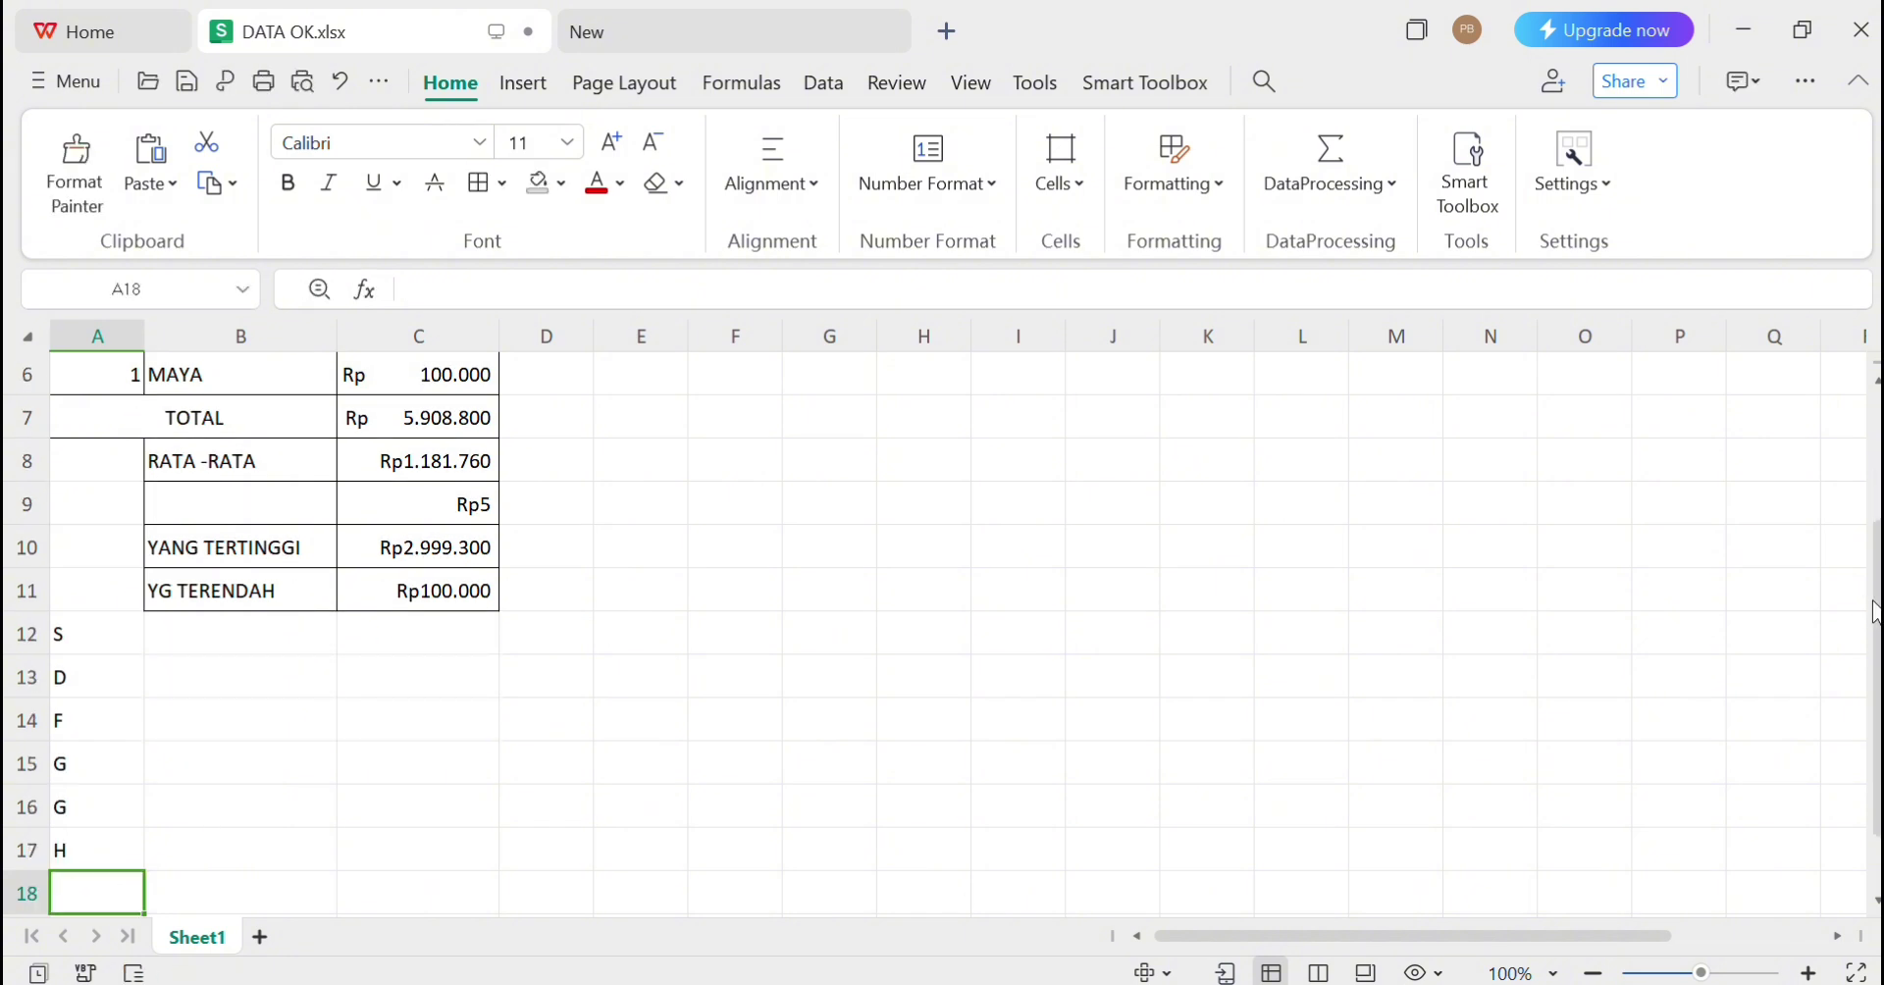
# Freeze the panes at cell B2 to row 1 and column A, and check the frozen view
pyautogui.scroll(2, 1877, 392)
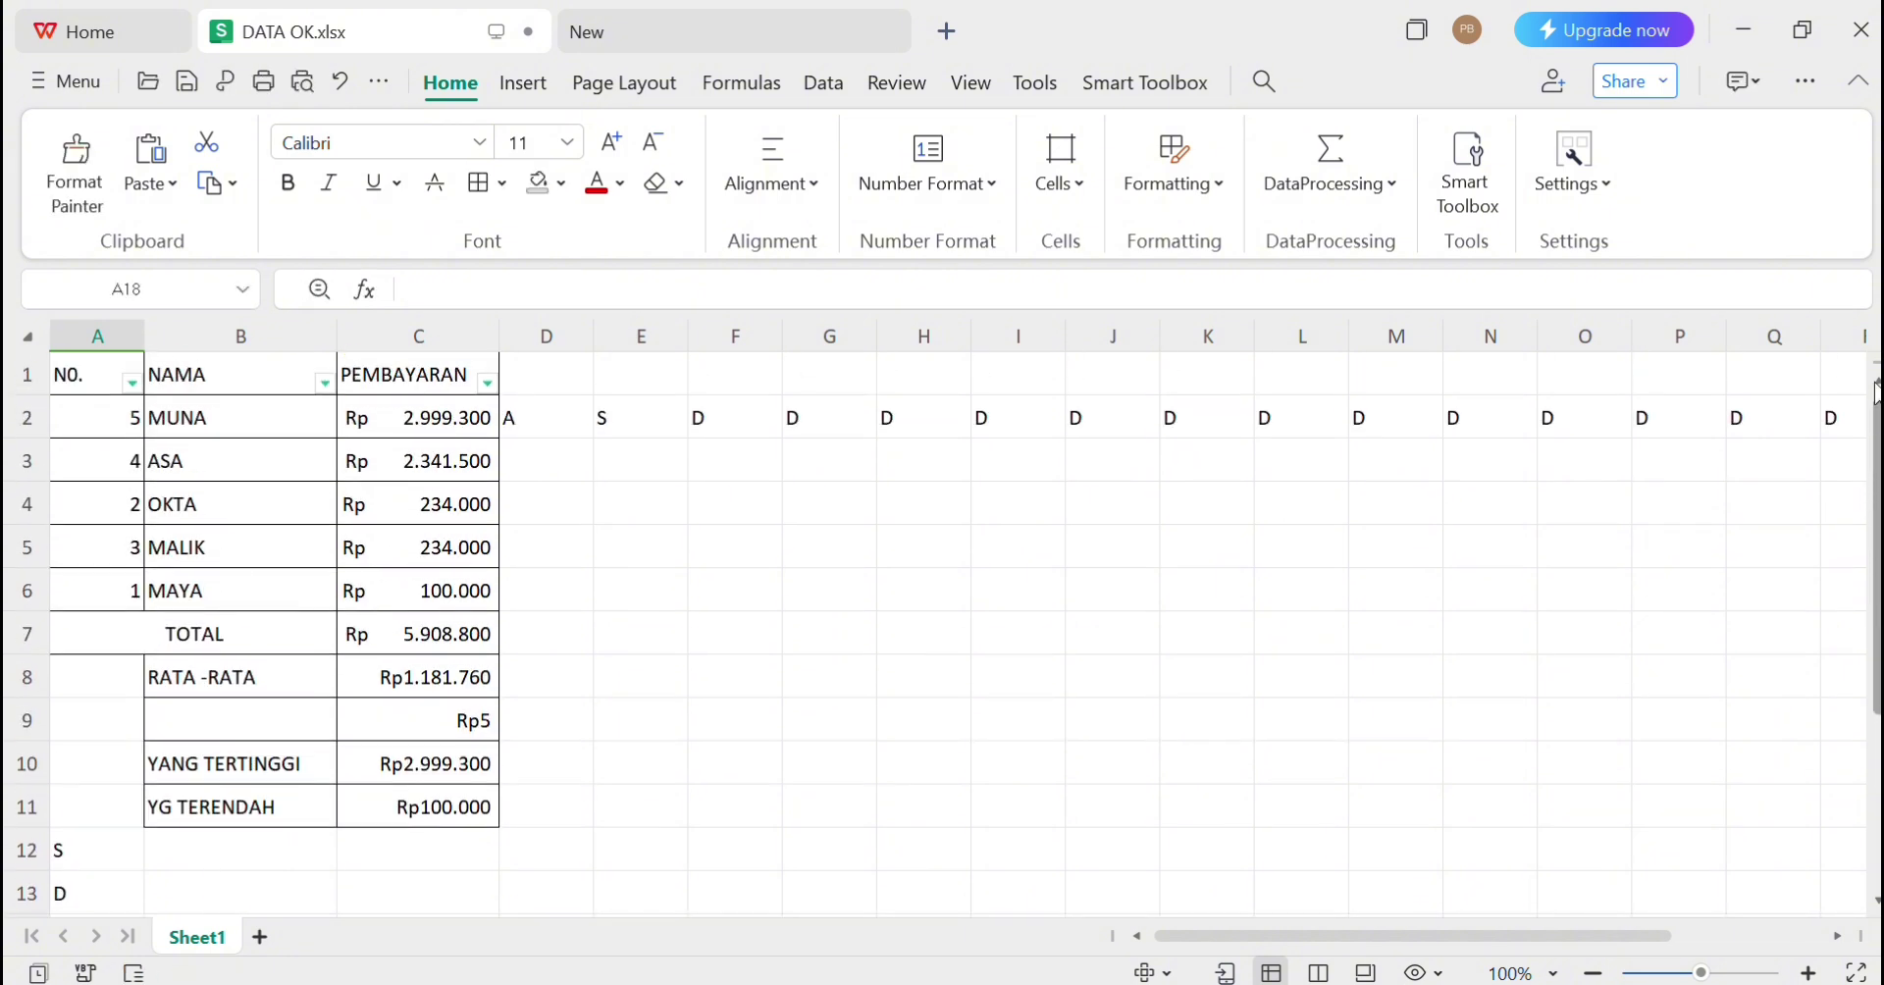
pyautogui.click(176, 427)
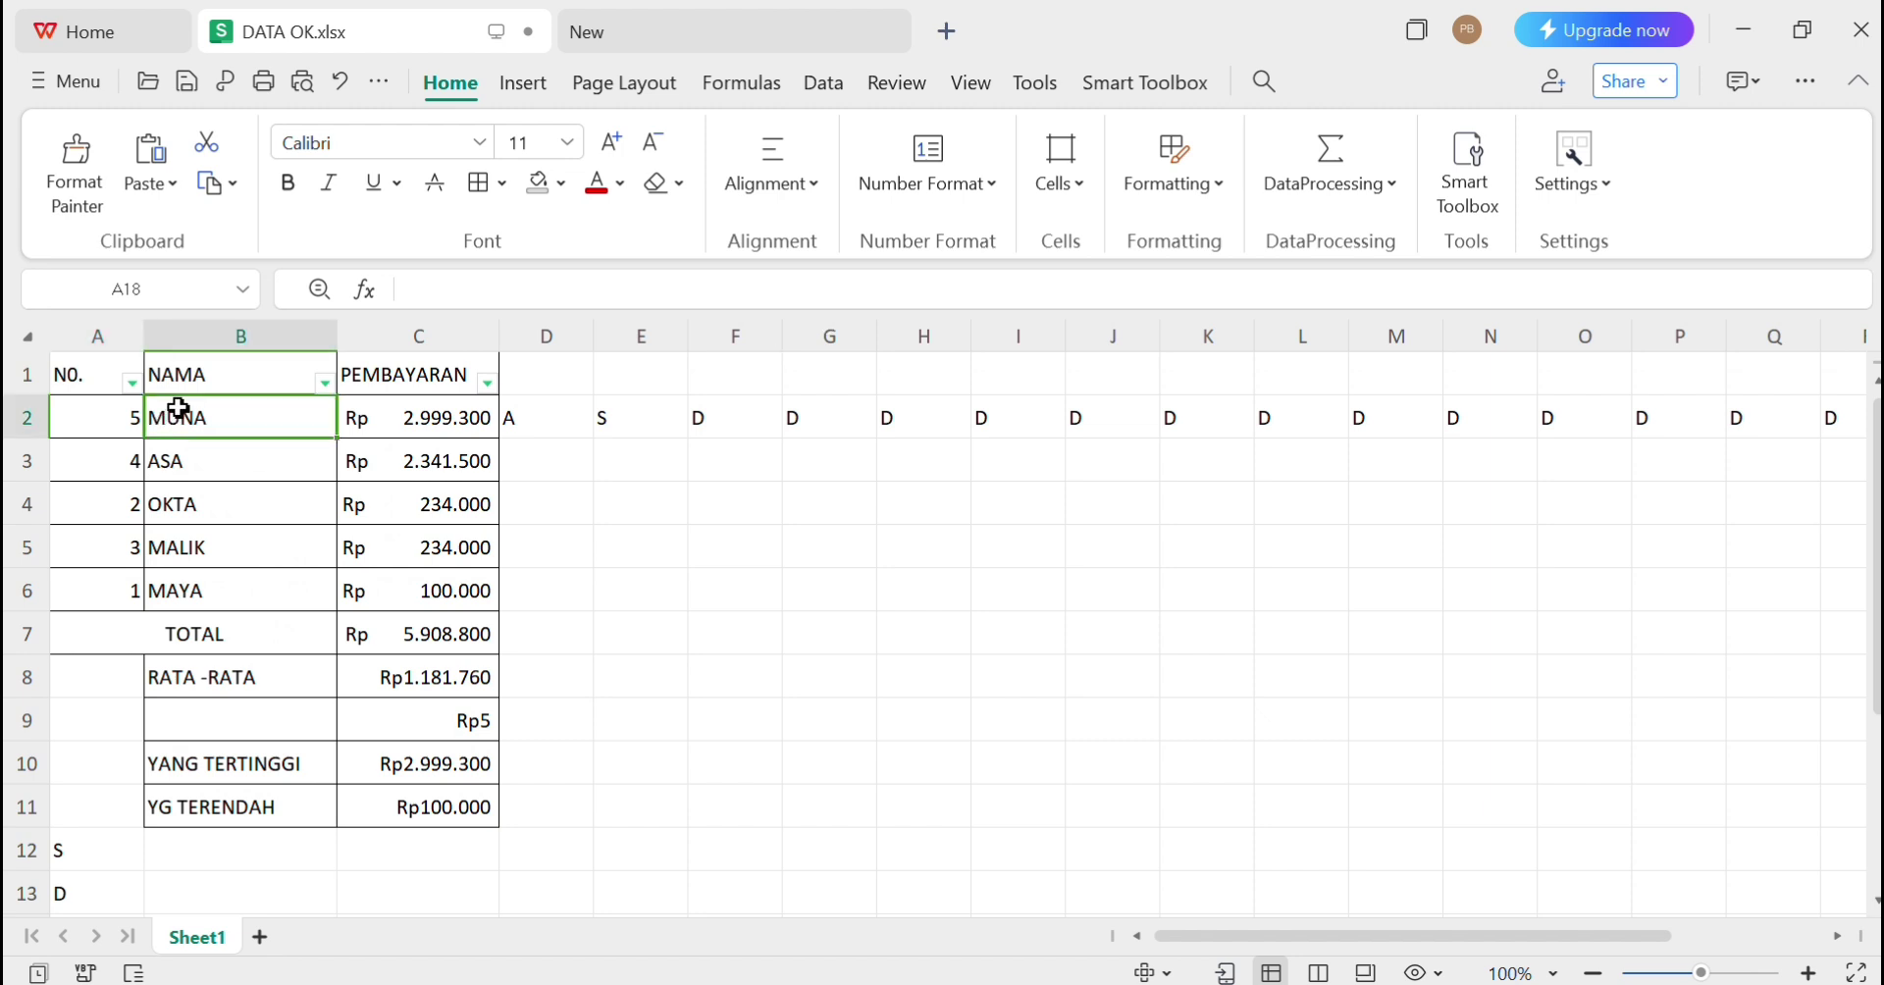
pyautogui.click(1392, 180)
pyautogui.click(1717, 283)
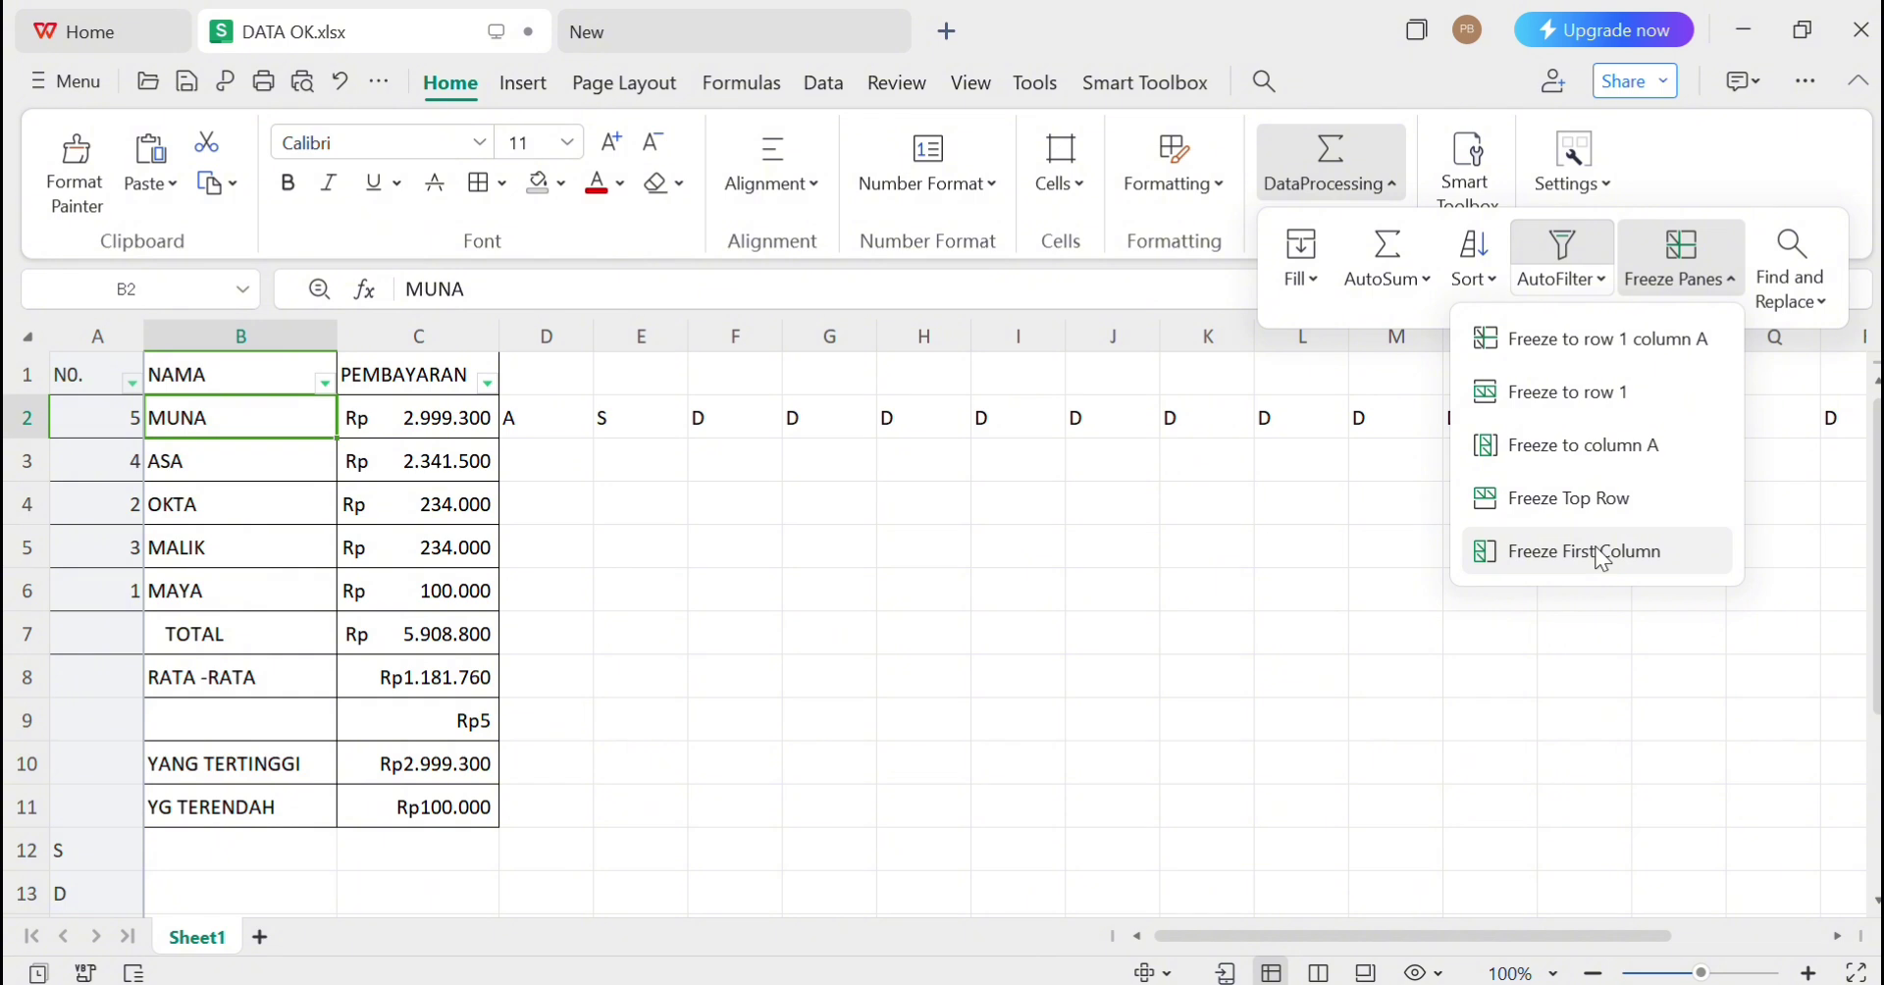
pyautogui.click(1614, 345)
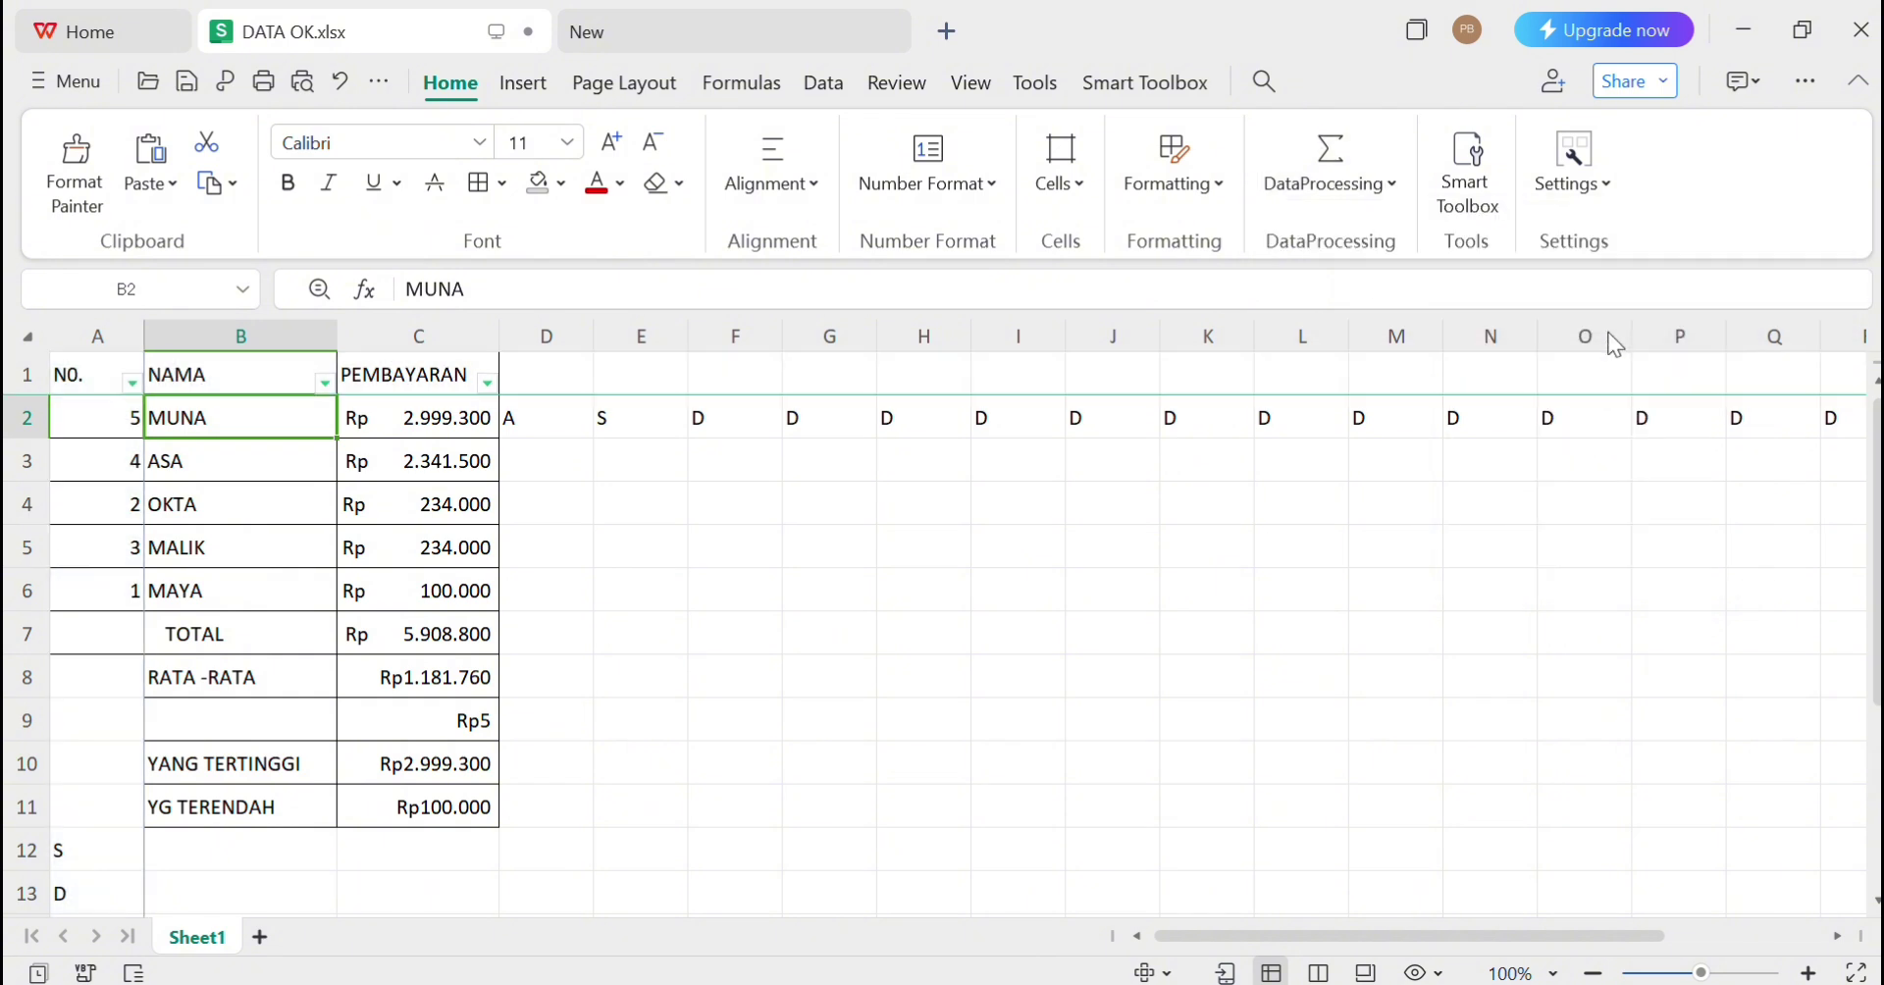
pyautogui.click(1217, 677)
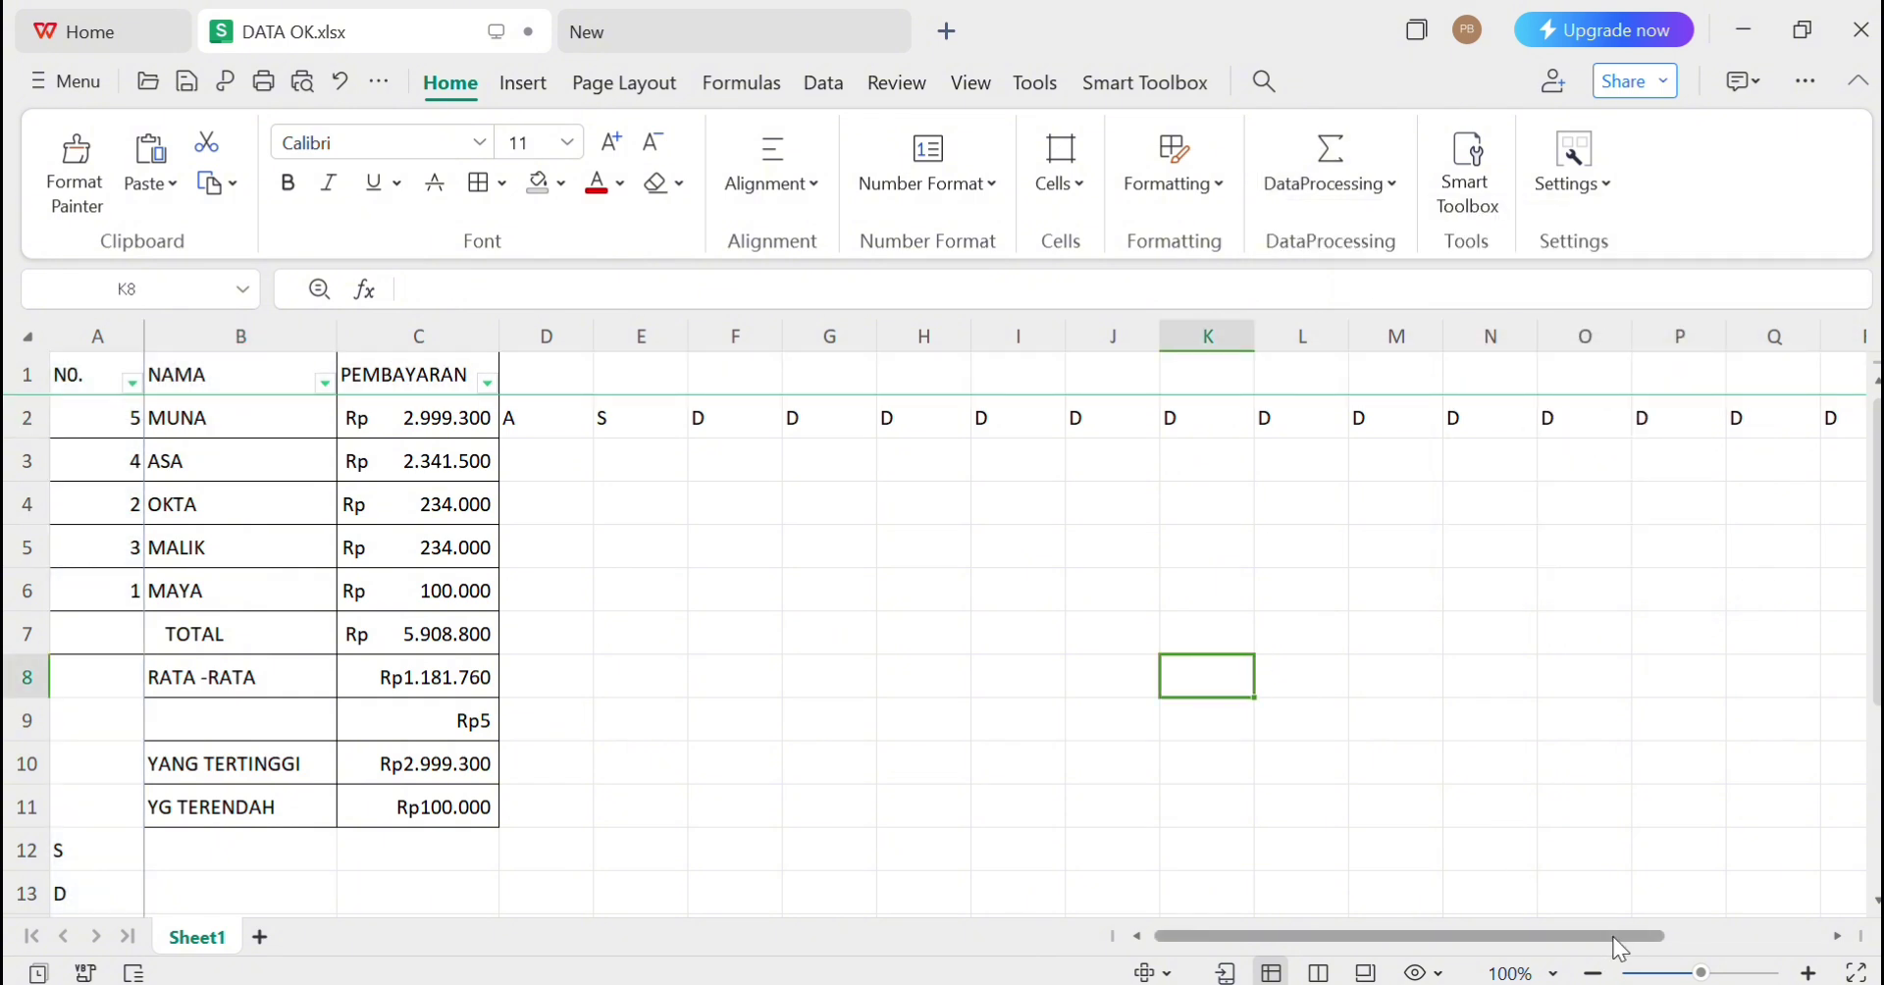
pyautogui.moveTo(1609, 937); pyautogui.dragTo(1351, 952)
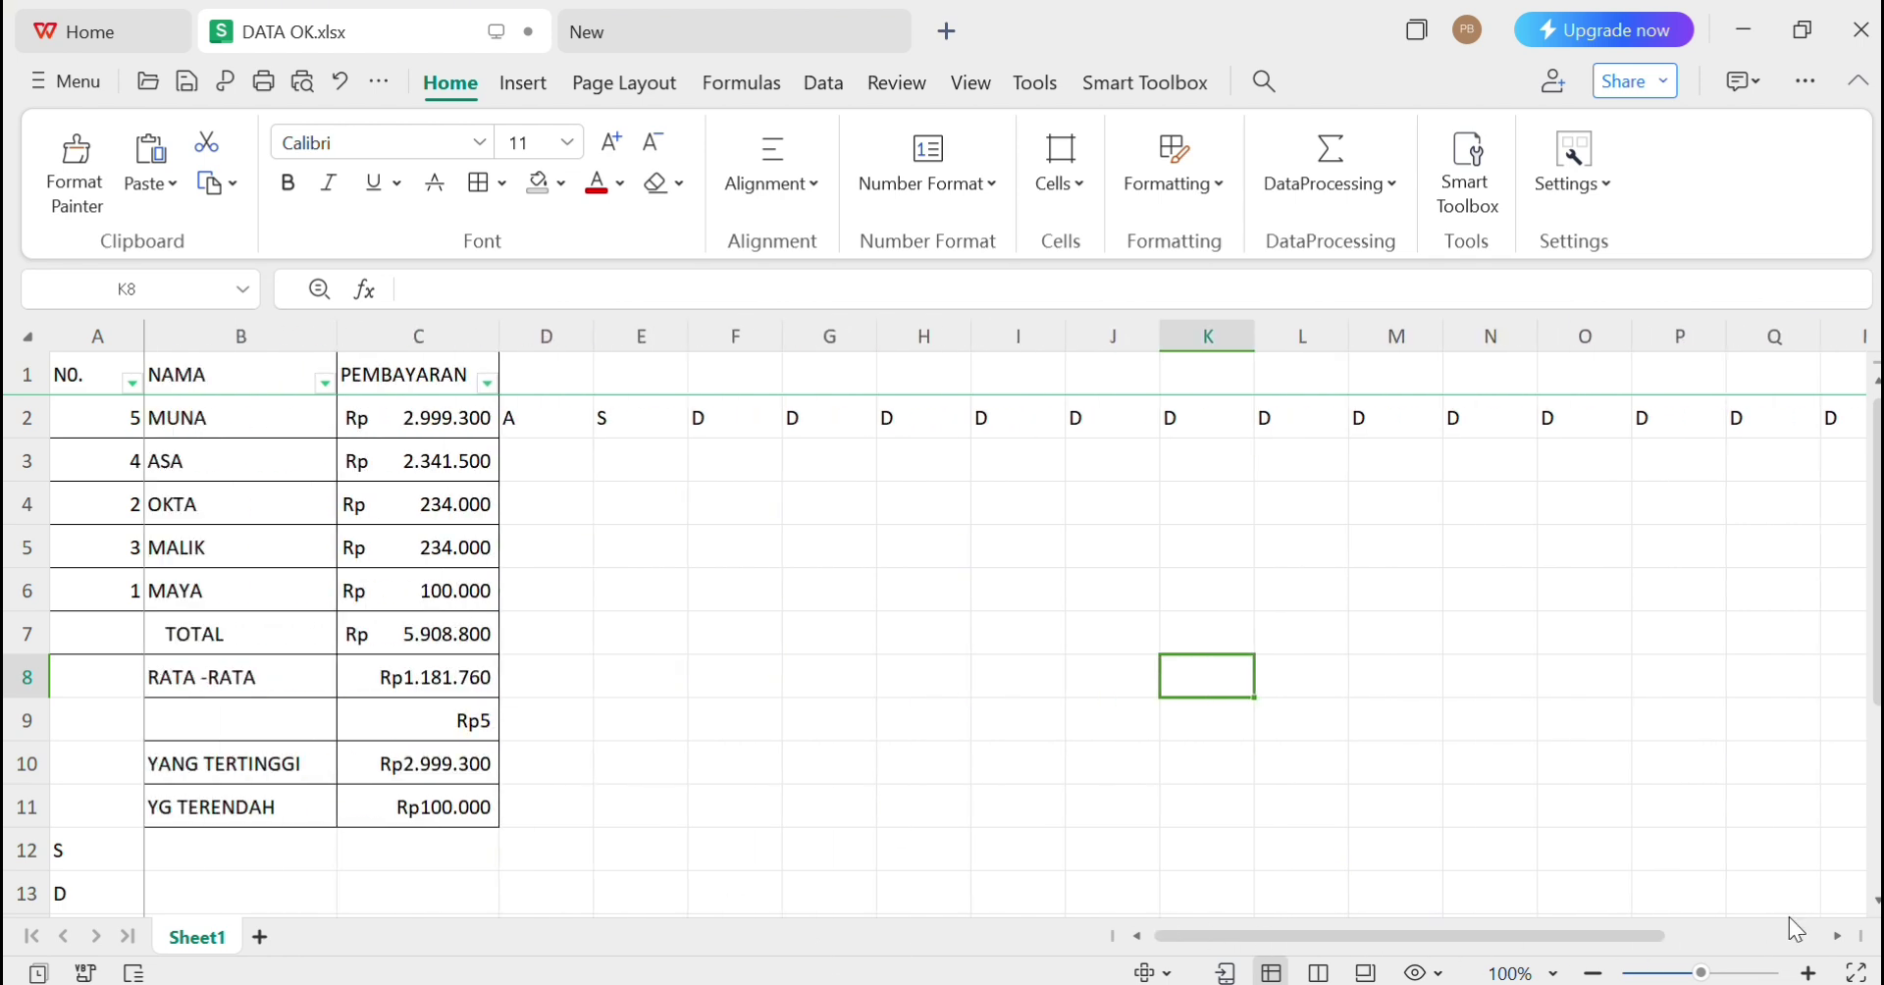
pyautogui.moveTo(1876, 613)
pyautogui.mouseDown()
pyautogui.moveTo(1875, 790)
pyautogui.moveTo(1875, 613)
pyautogui.mouseUp()
# Unfreeze the panes on the sheet
pyautogui.click(231, 424)
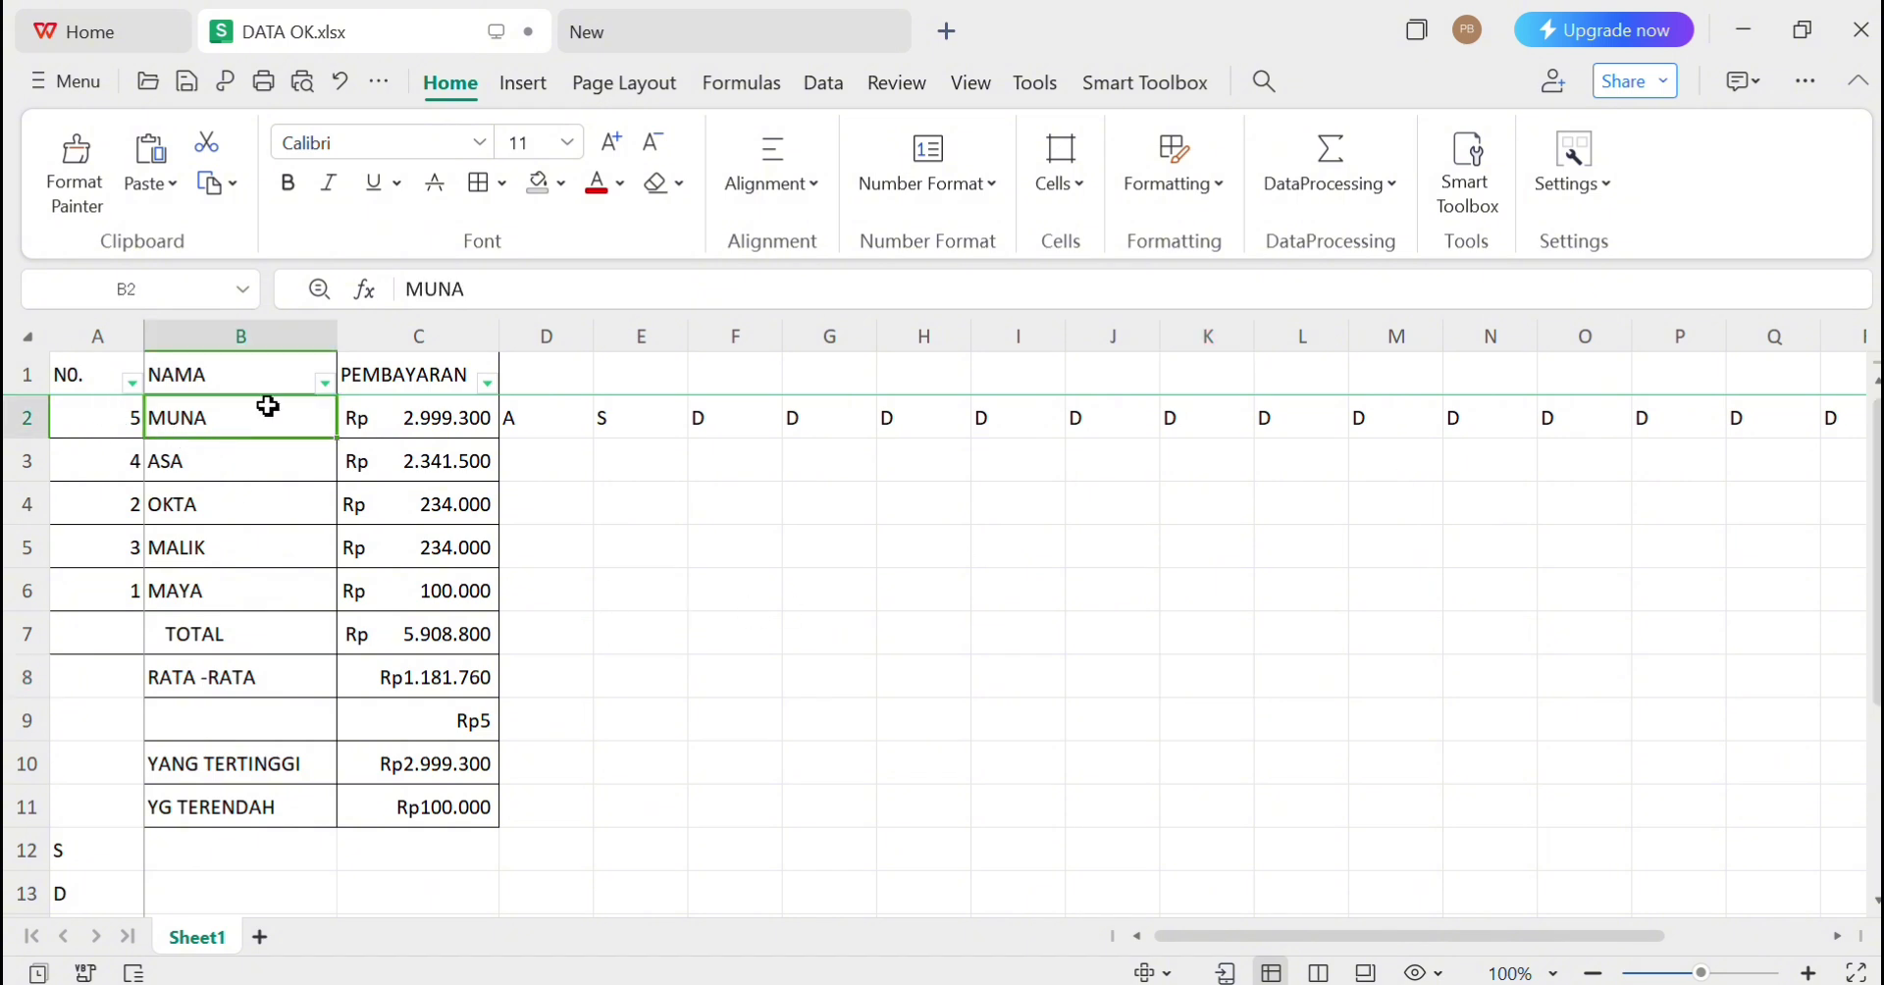
pyautogui.click(1361, 196)
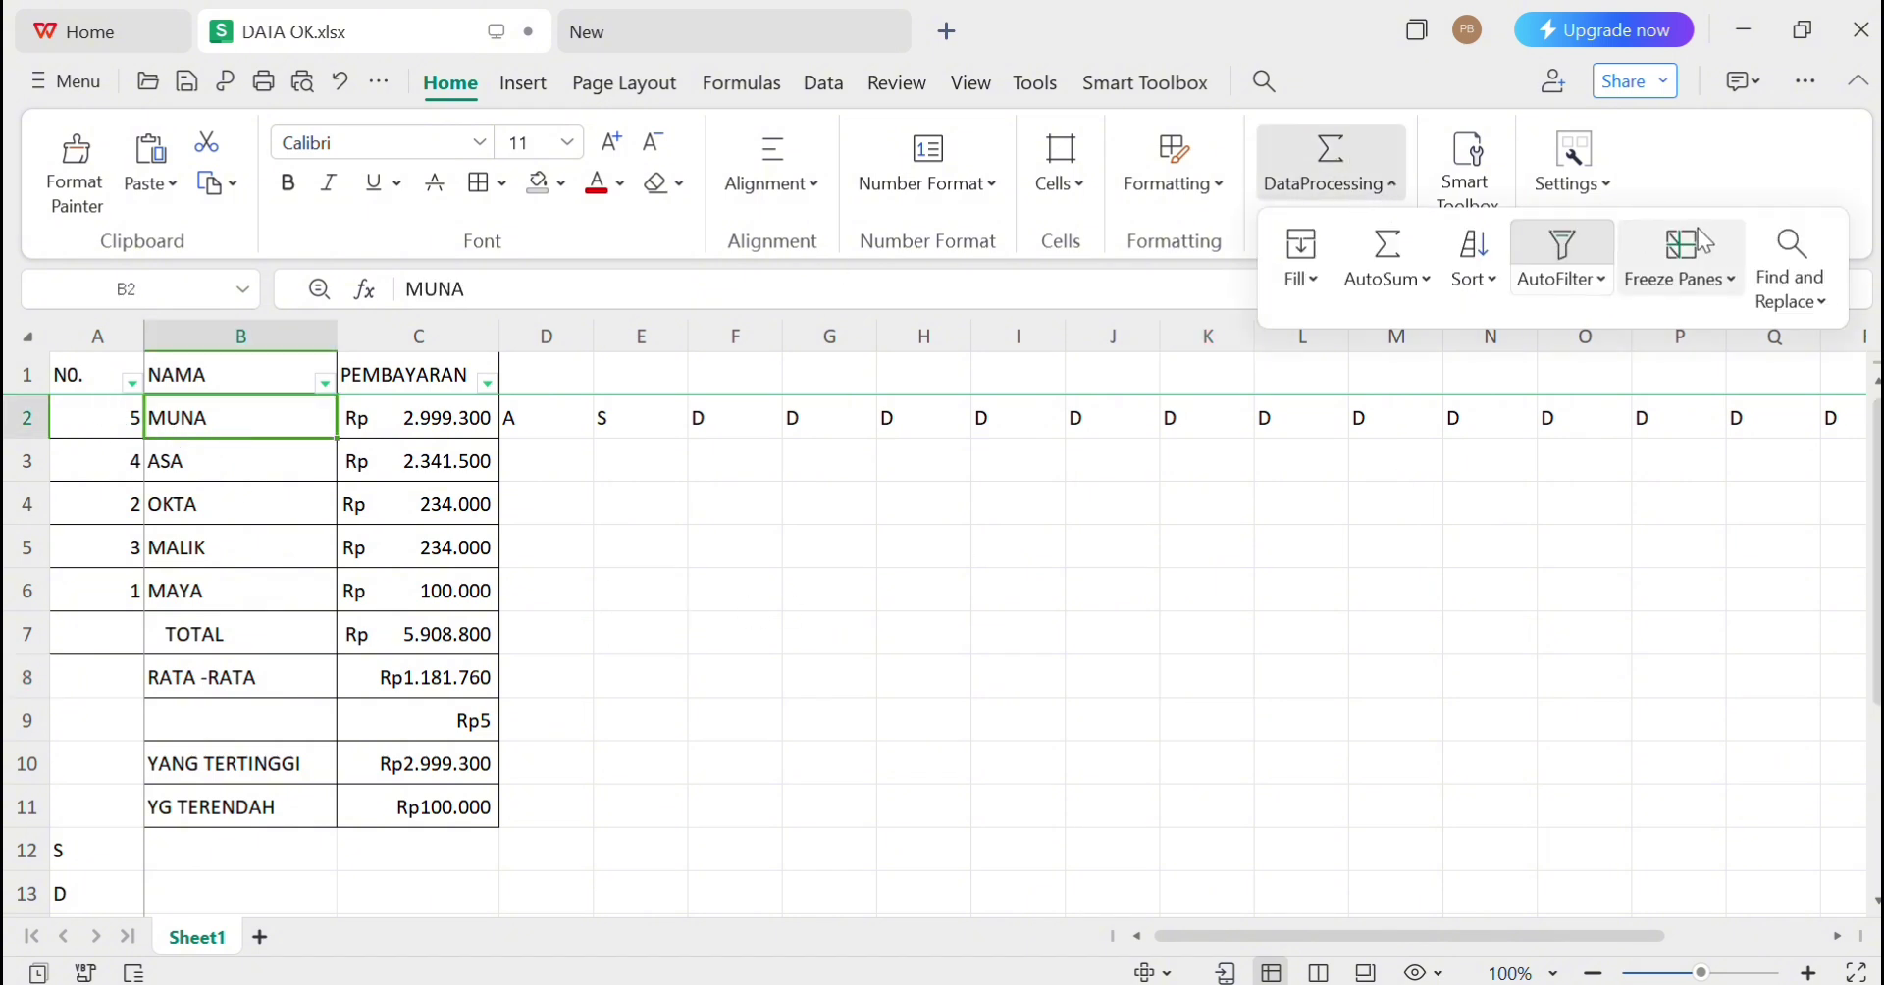
pyautogui.click(1711, 292)
pyautogui.click(1517, 337)
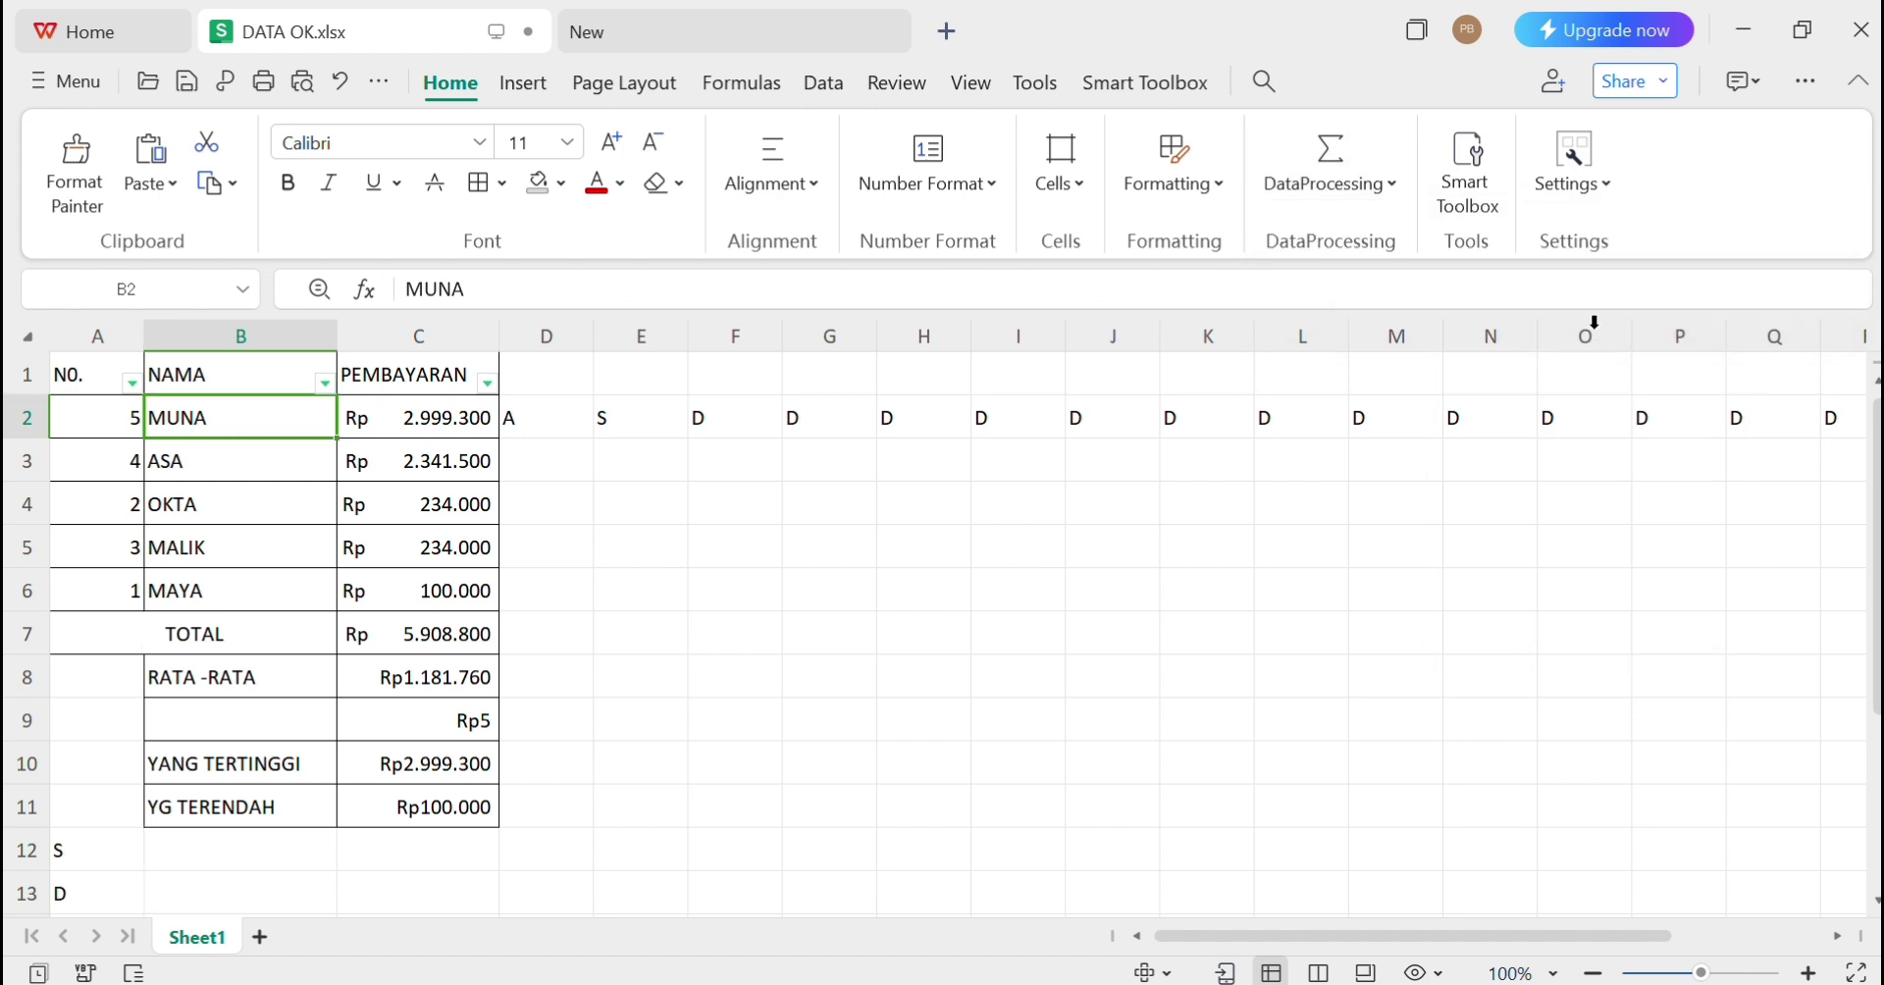
# Freeze the panes at cell C2 to row 1 and columns A and B, and check the frozen view across the sheet
pyautogui.click(446, 428)
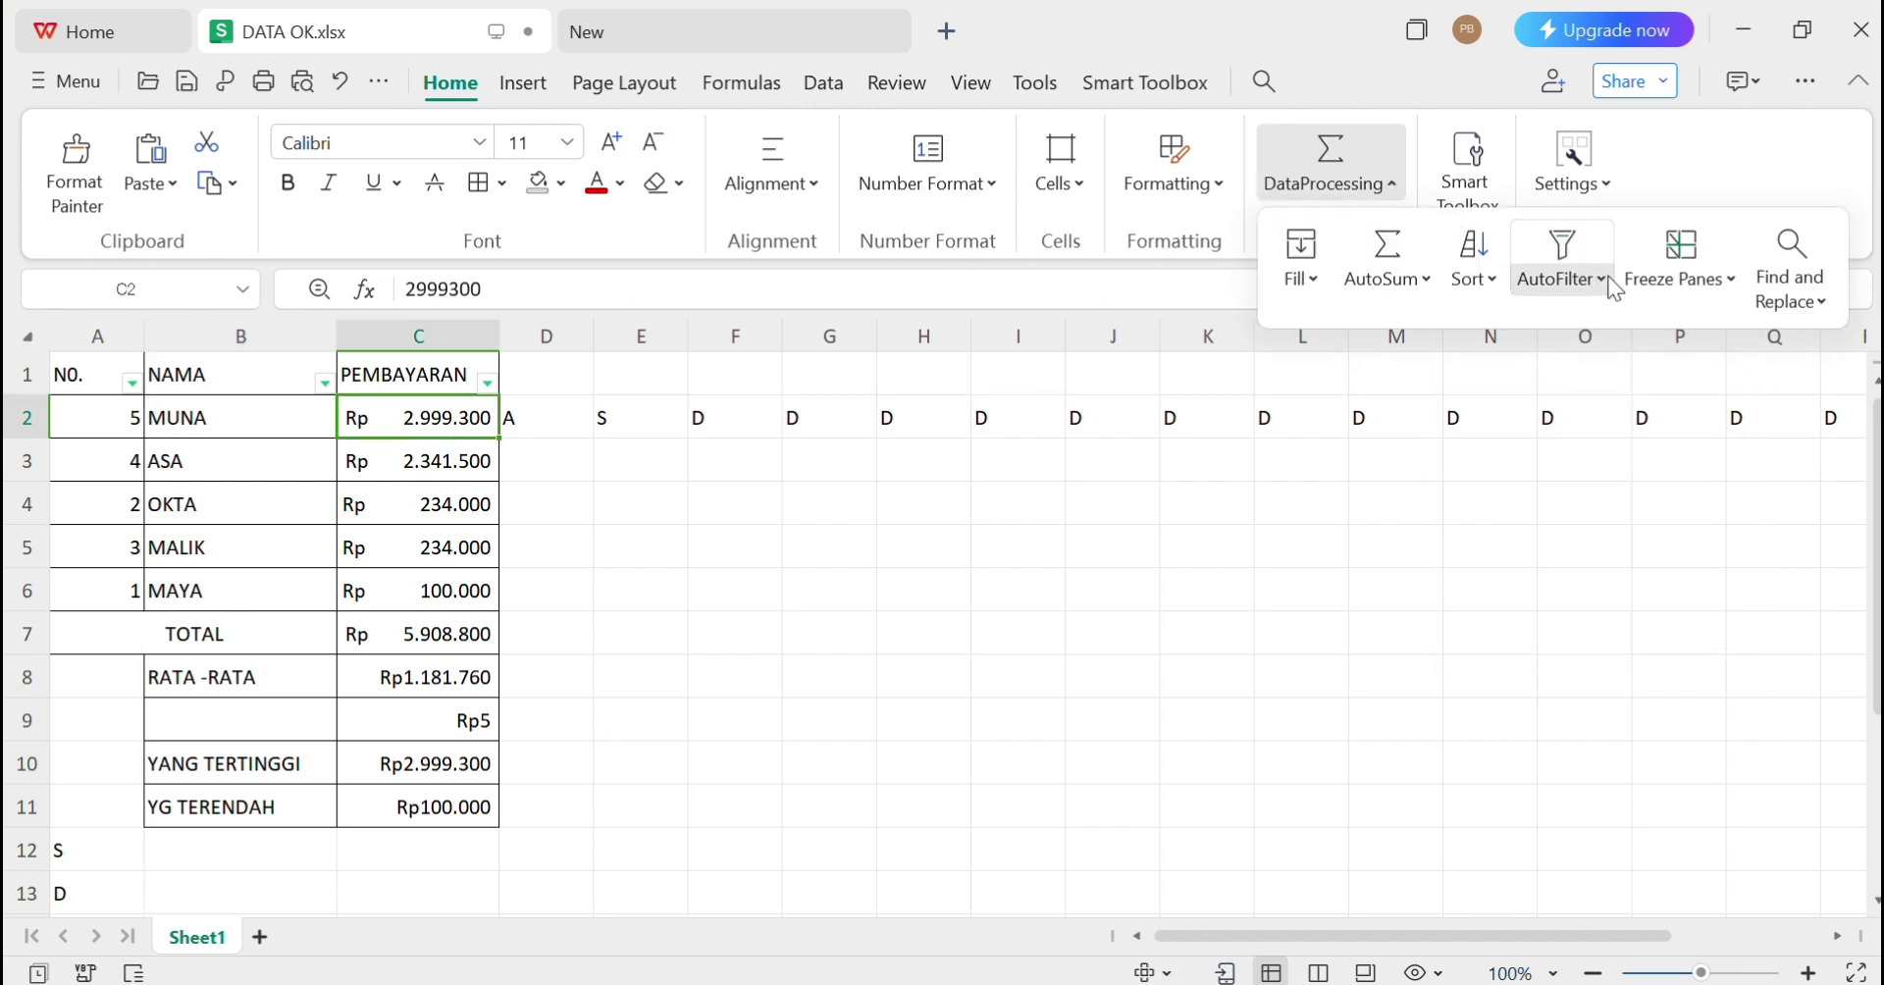
pyautogui.click(1733, 283)
pyautogui.click(1649, 351)
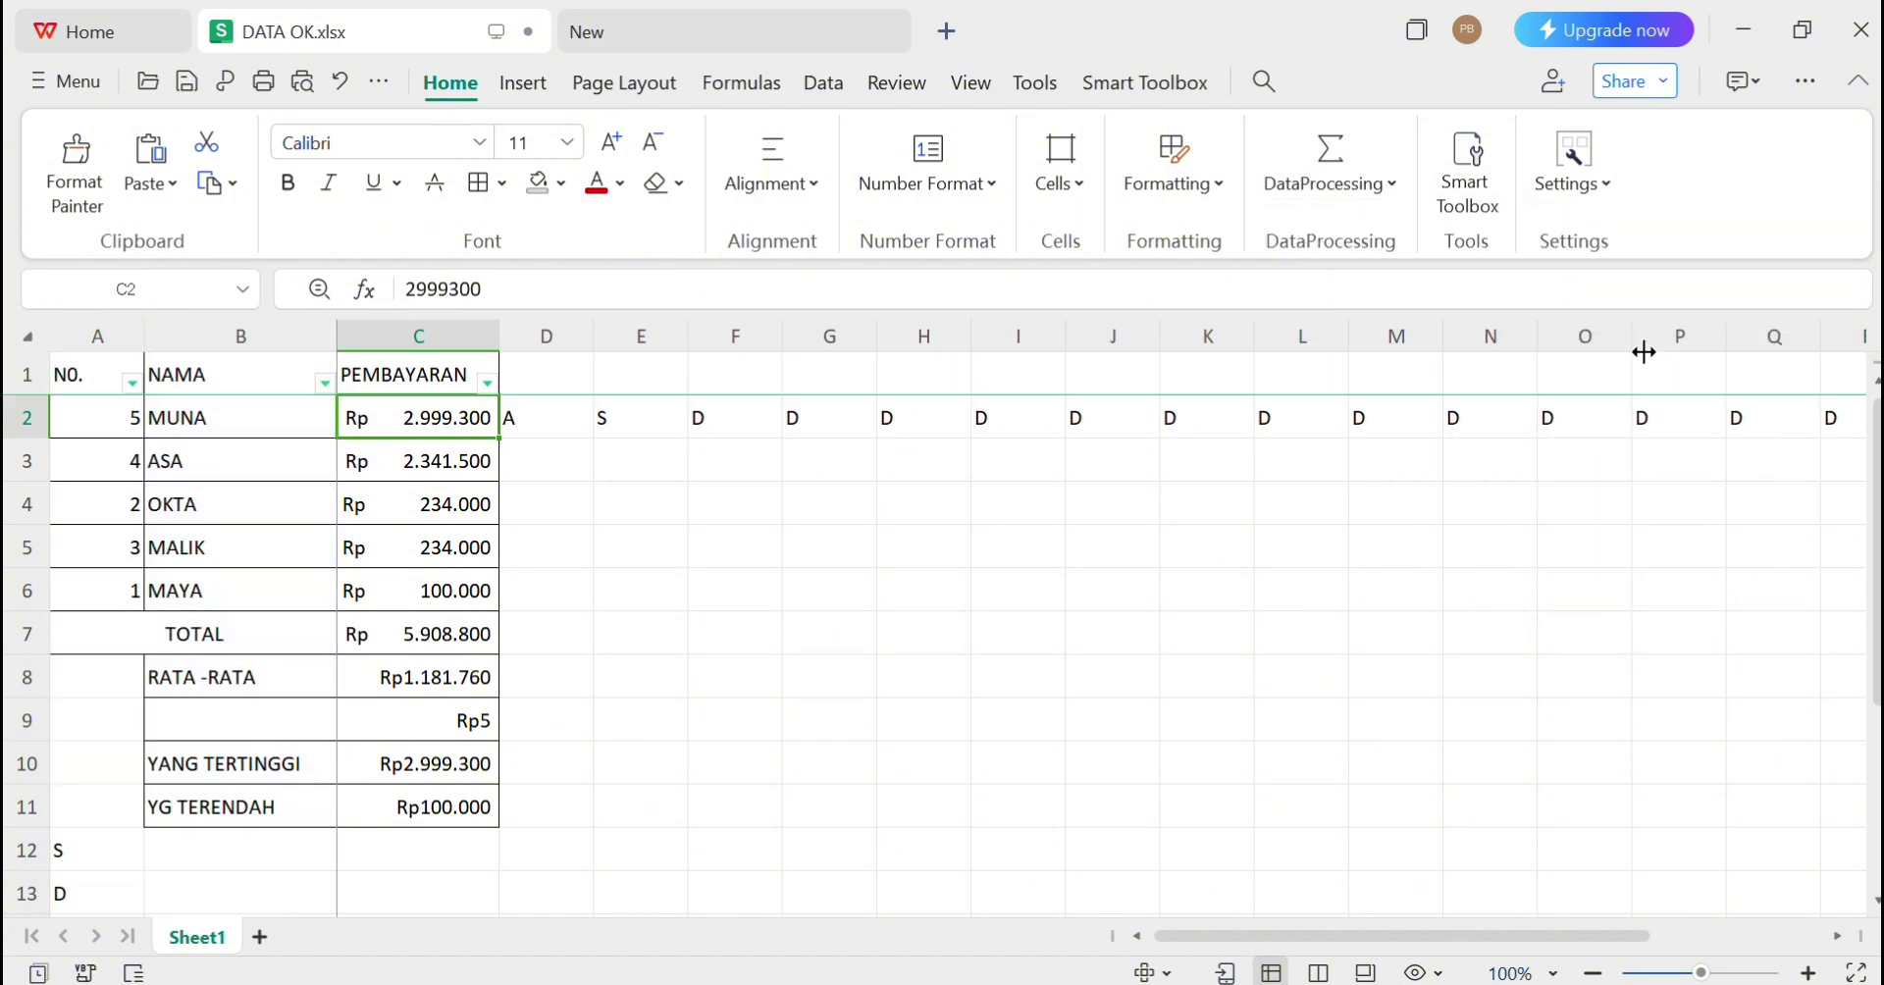
pyautogui.click(746, 586)
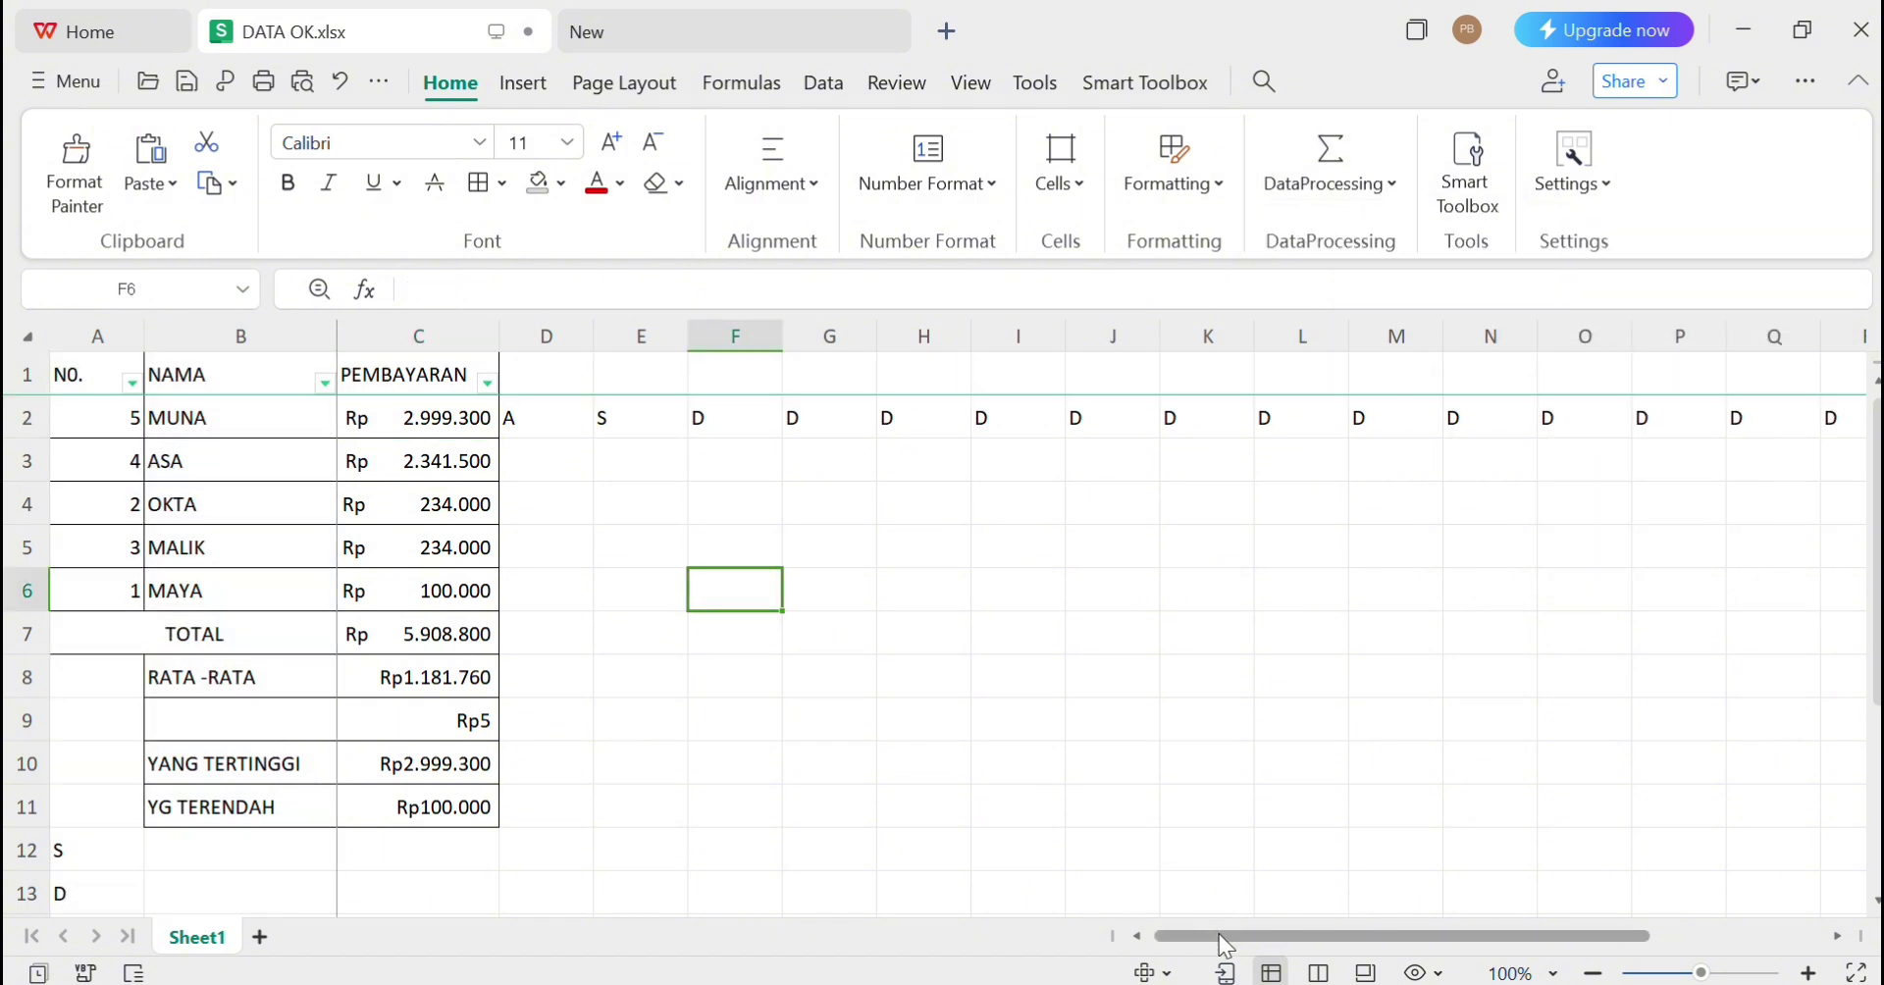
pyautogui.moveTo(1219, 934); pyautogui.dragTo(1503, 895)
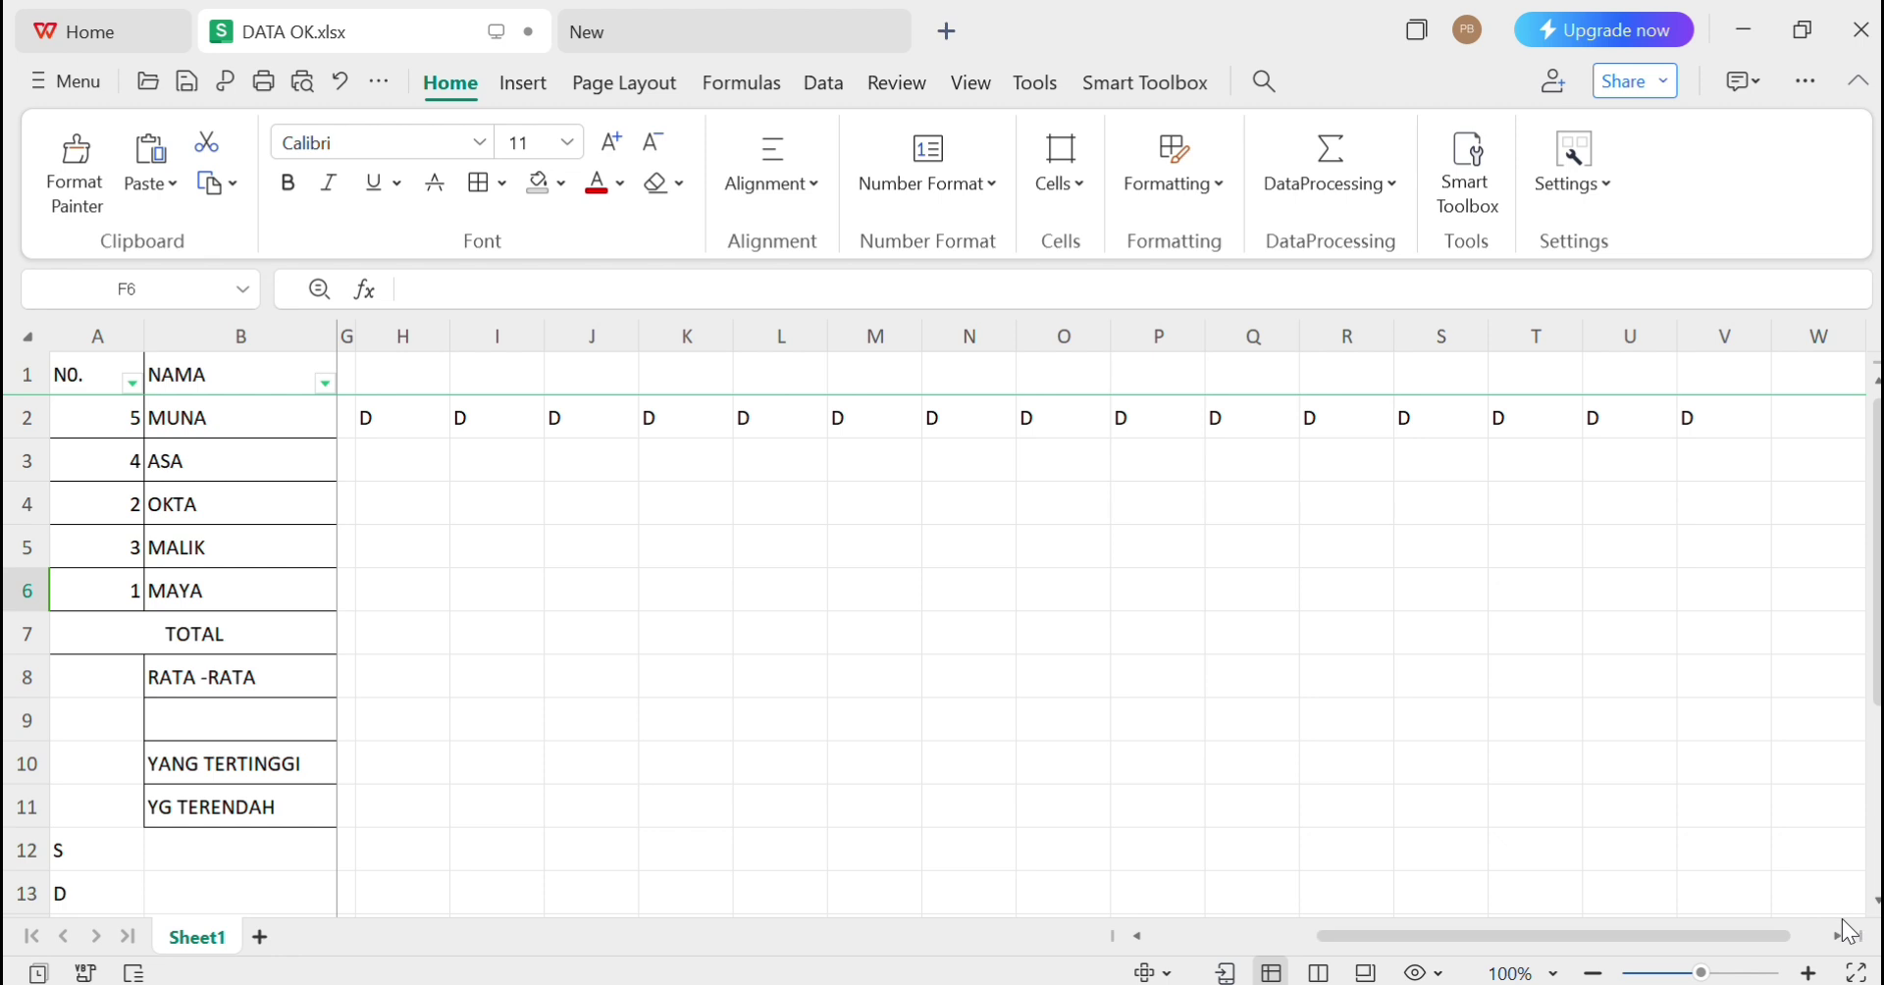
pyautogui.moveTo(1717, 935); pyautogui.dragTo(1549, 935)
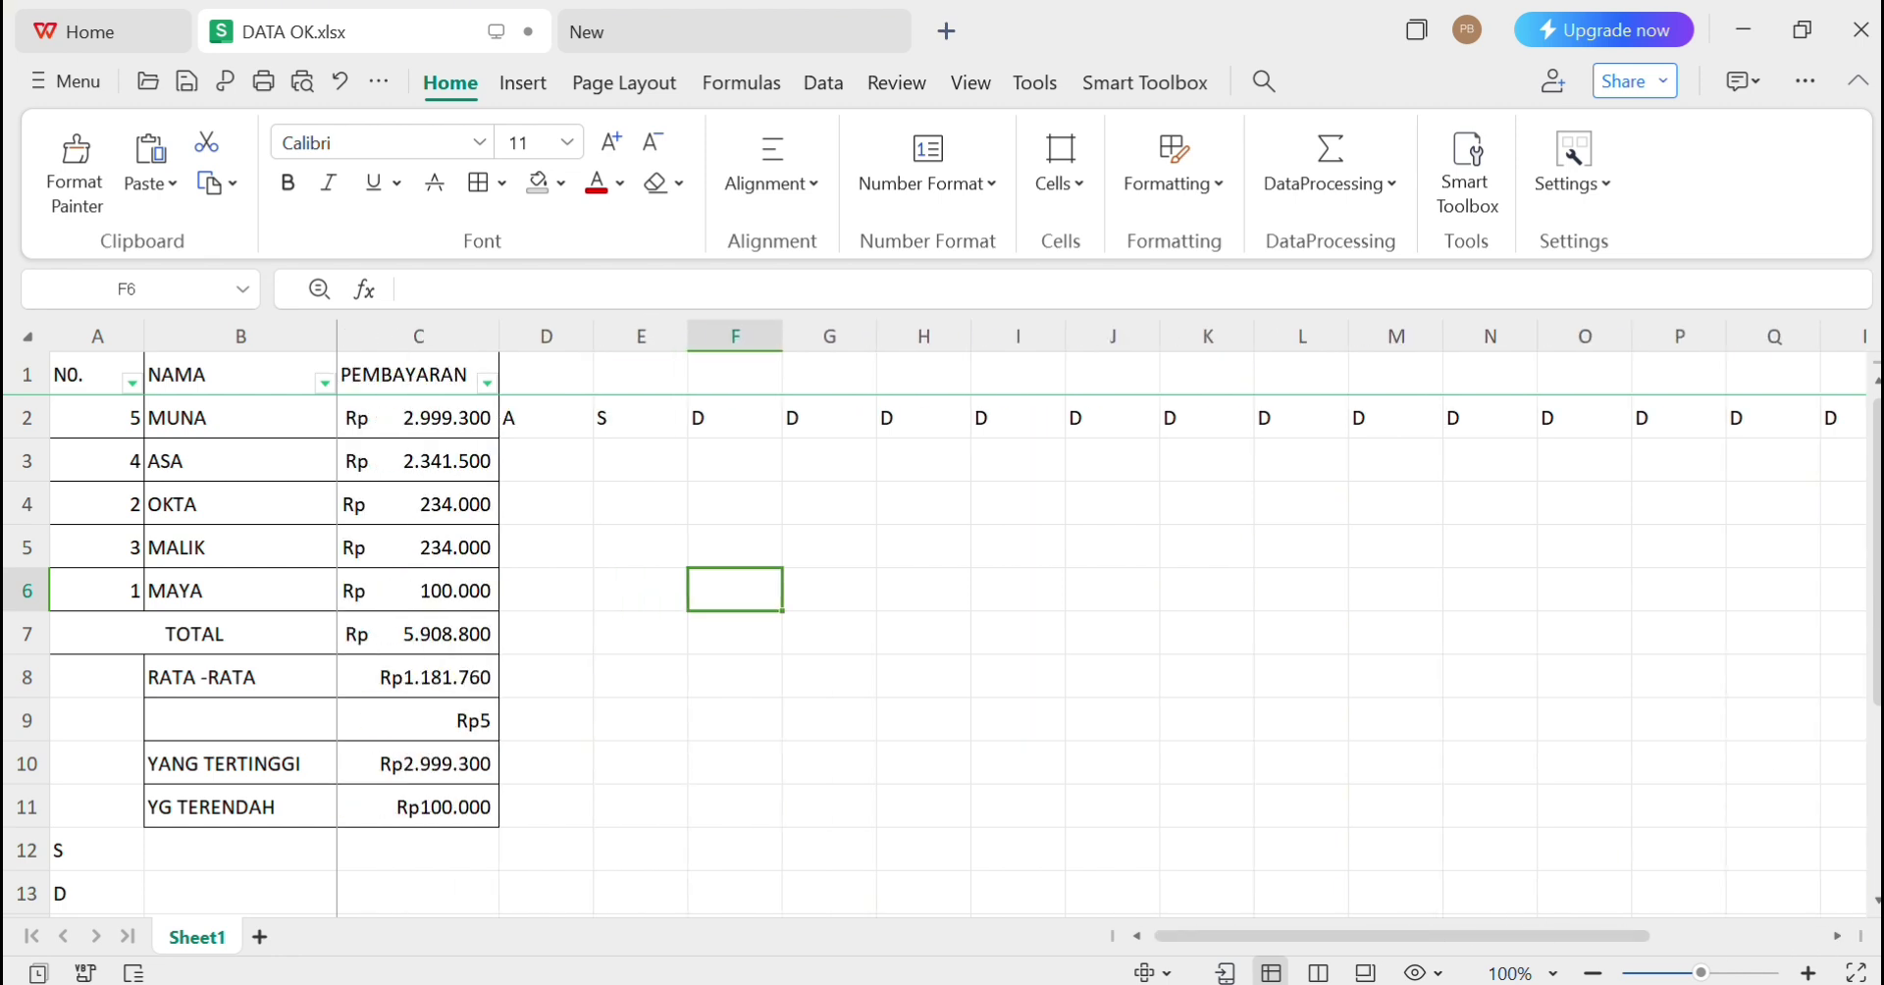
pyautogui.scroll(-3, 942, 638)
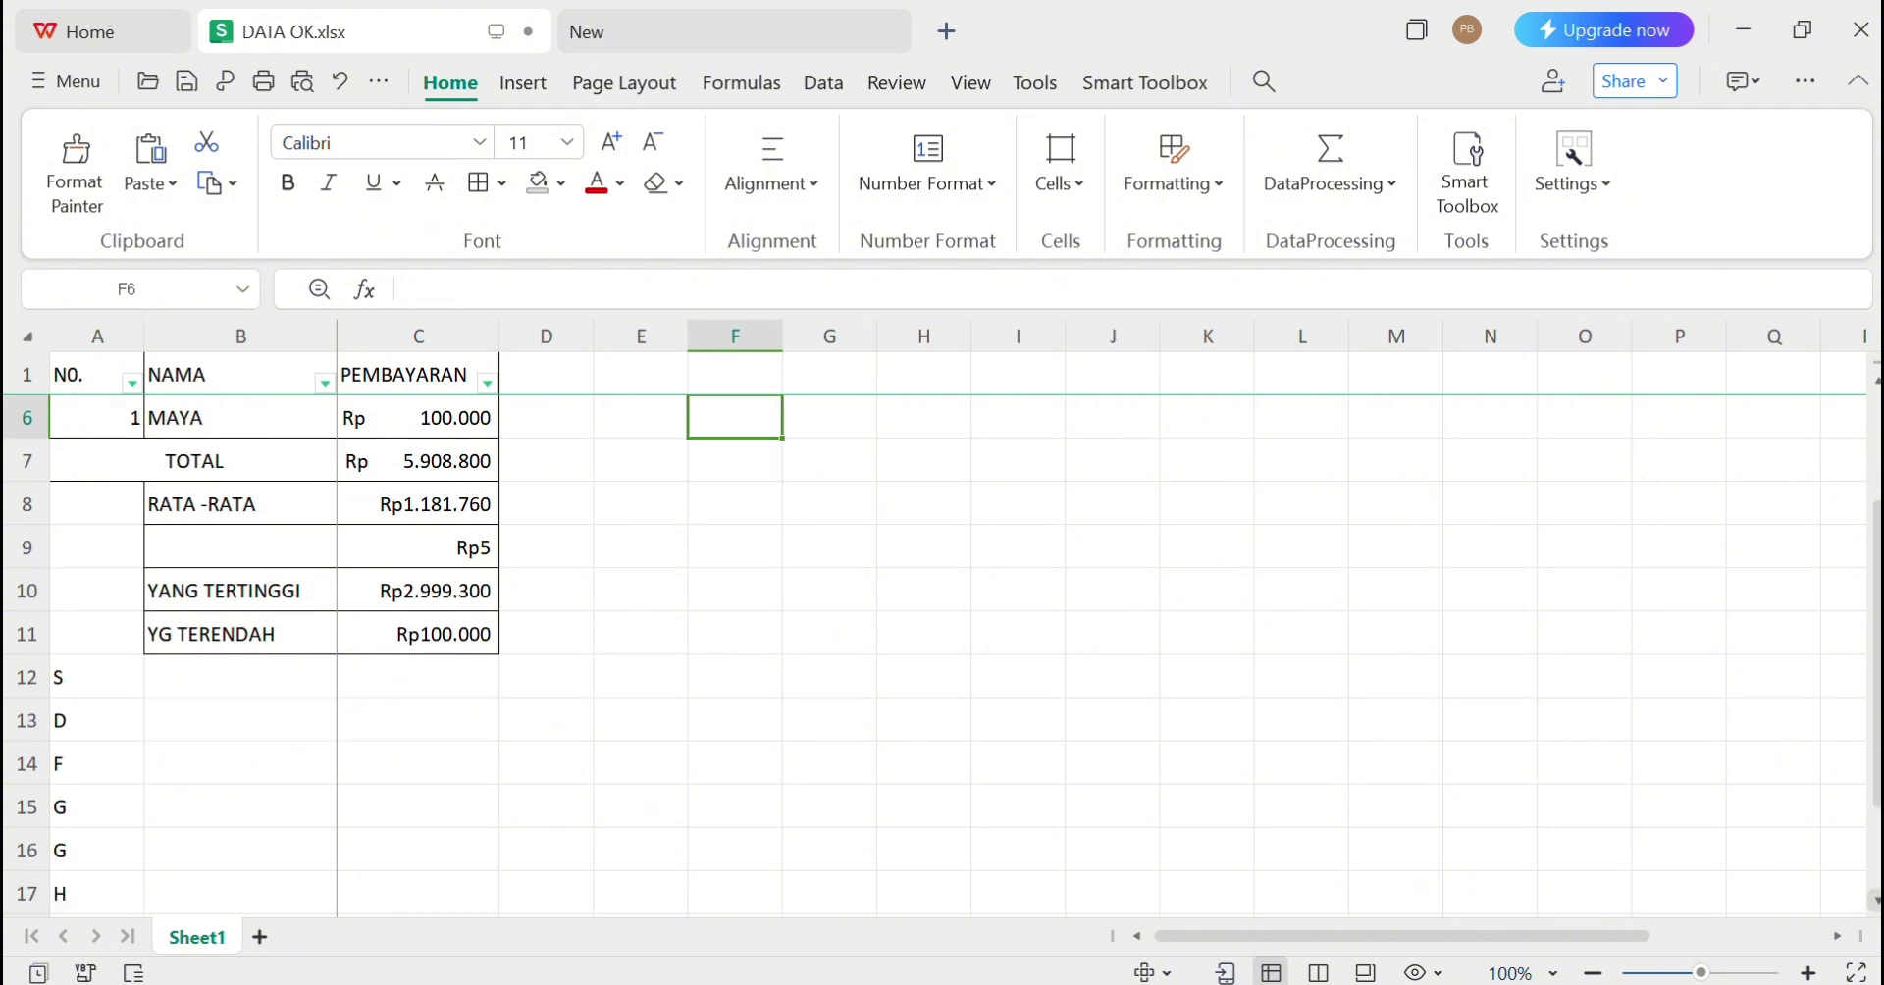
pyautogui.scroll(-1, 942, 652)
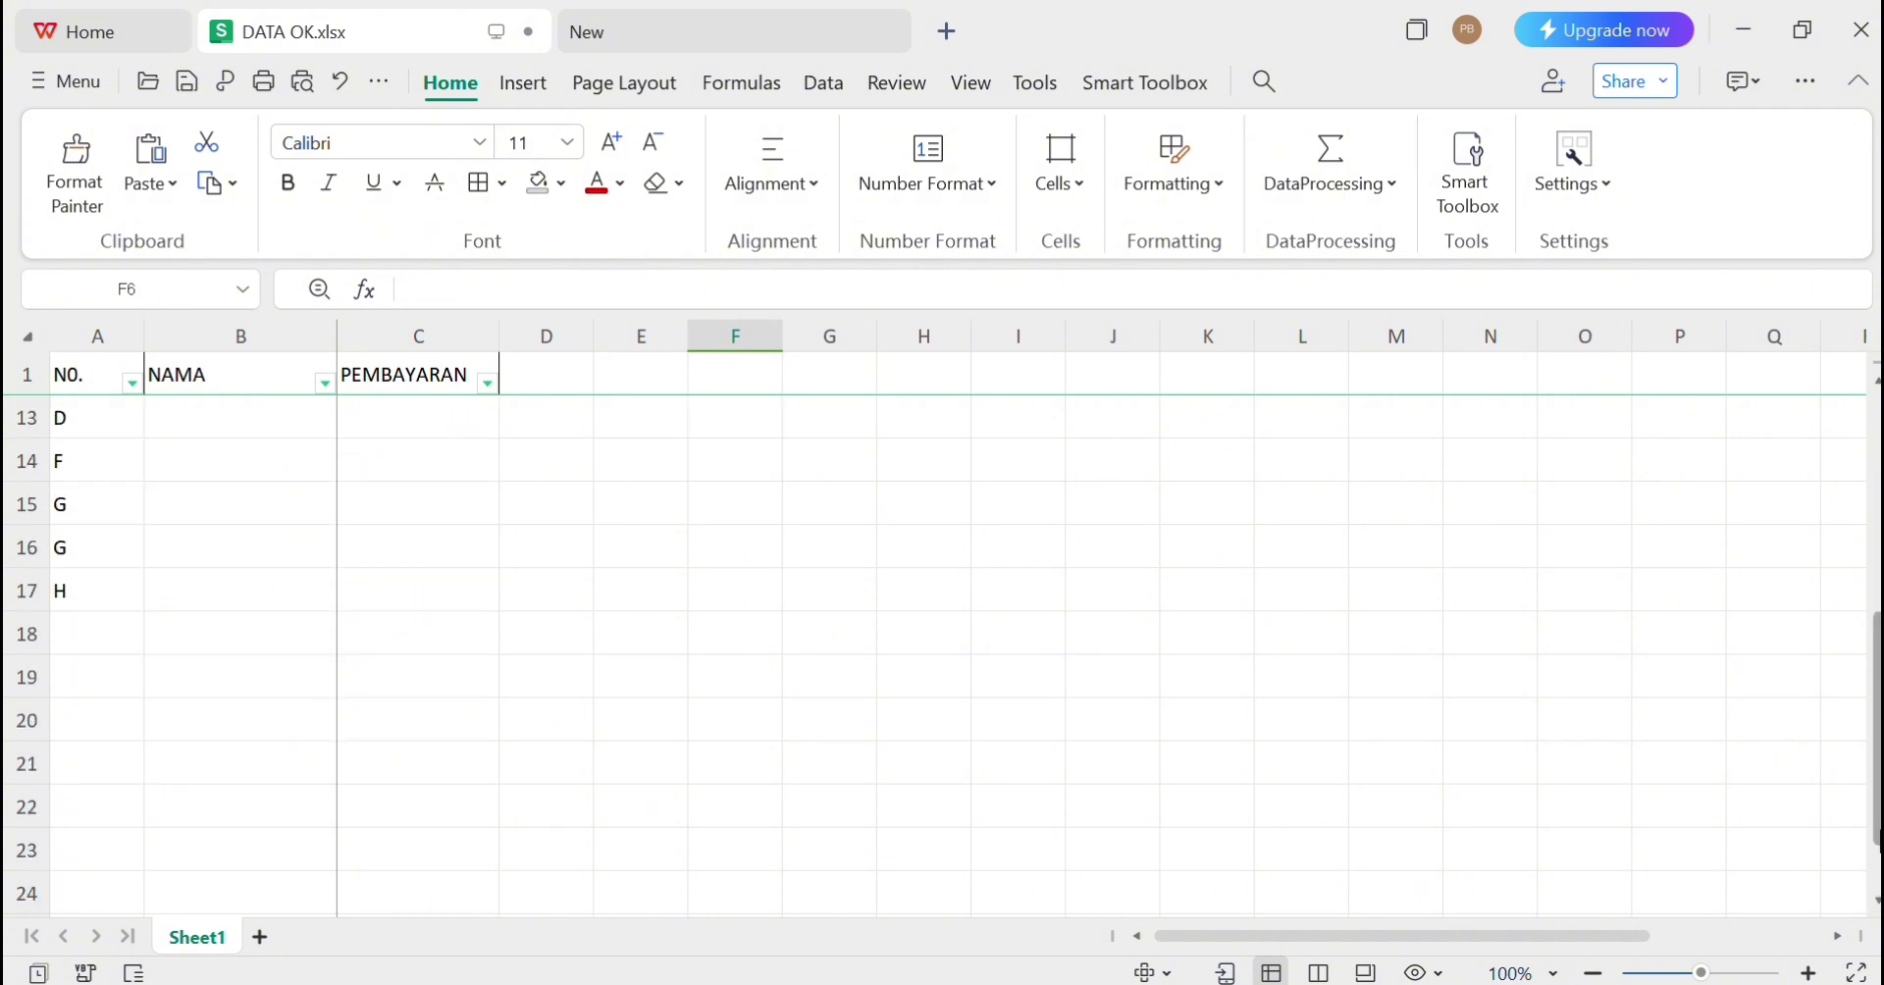
pyautogui.scroll(4, 1845, 687)
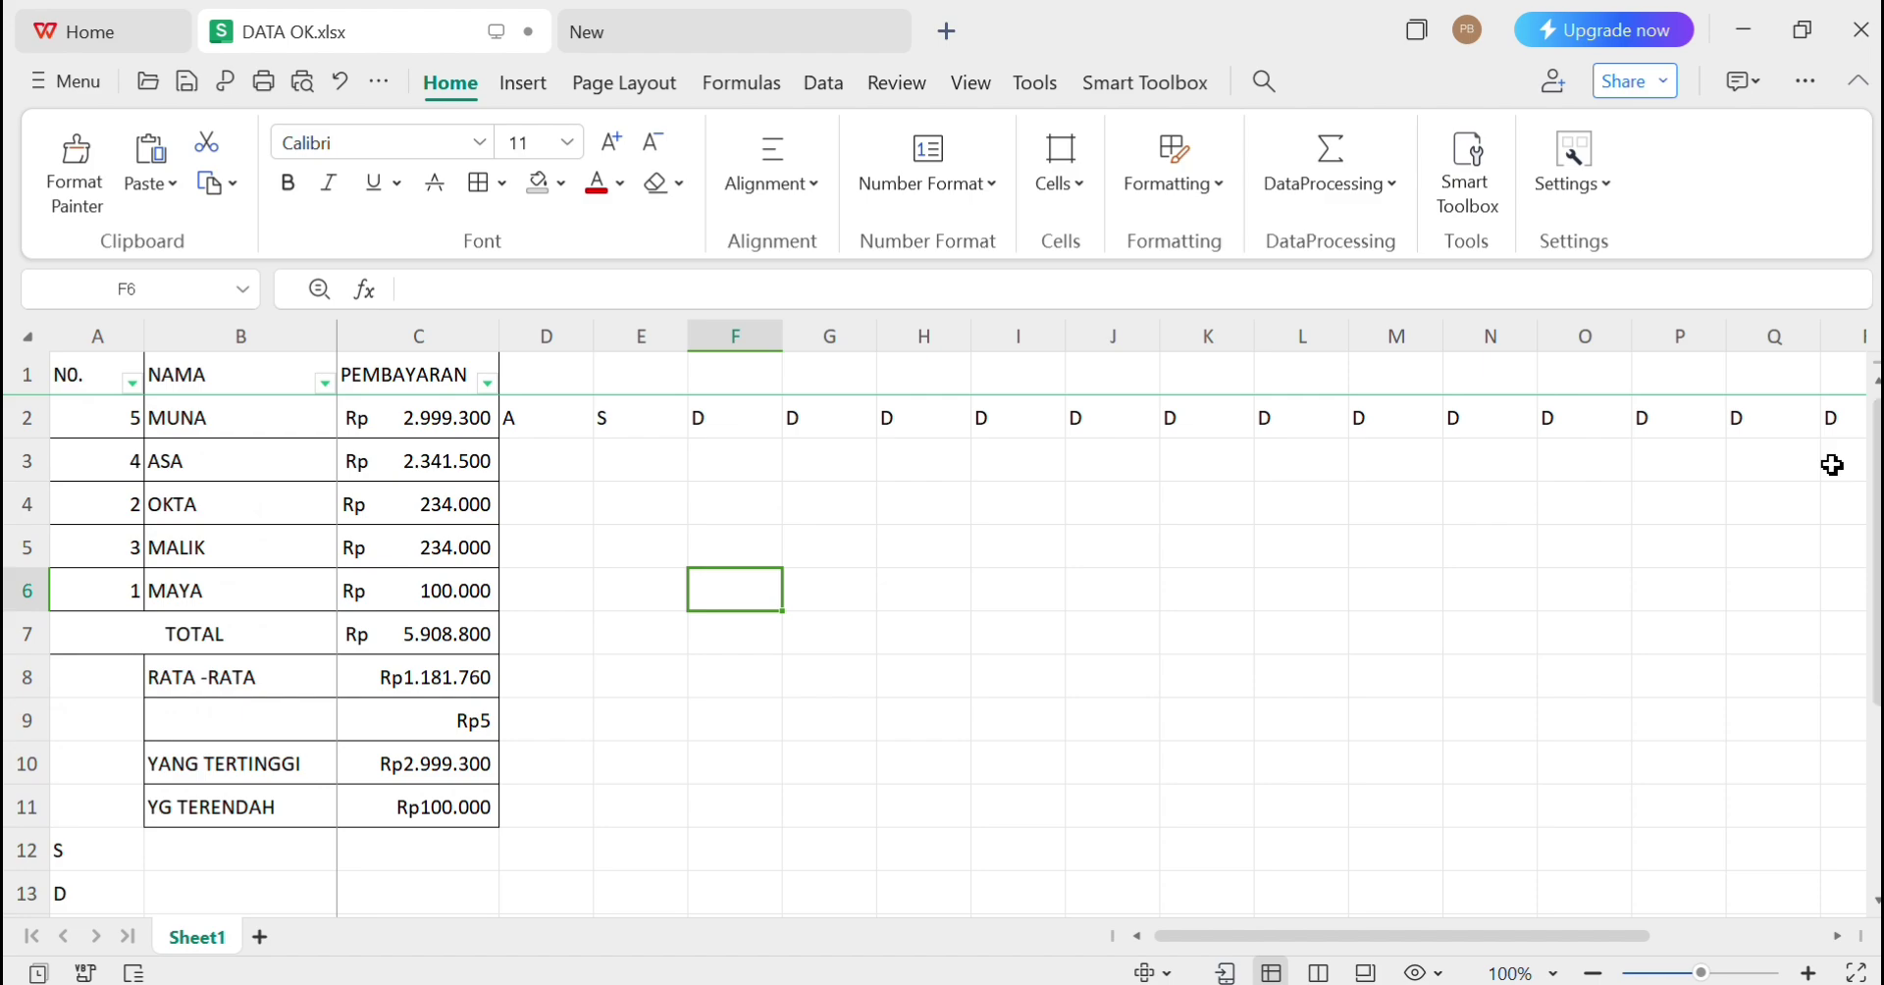
pyautogui.click(1406, 584)
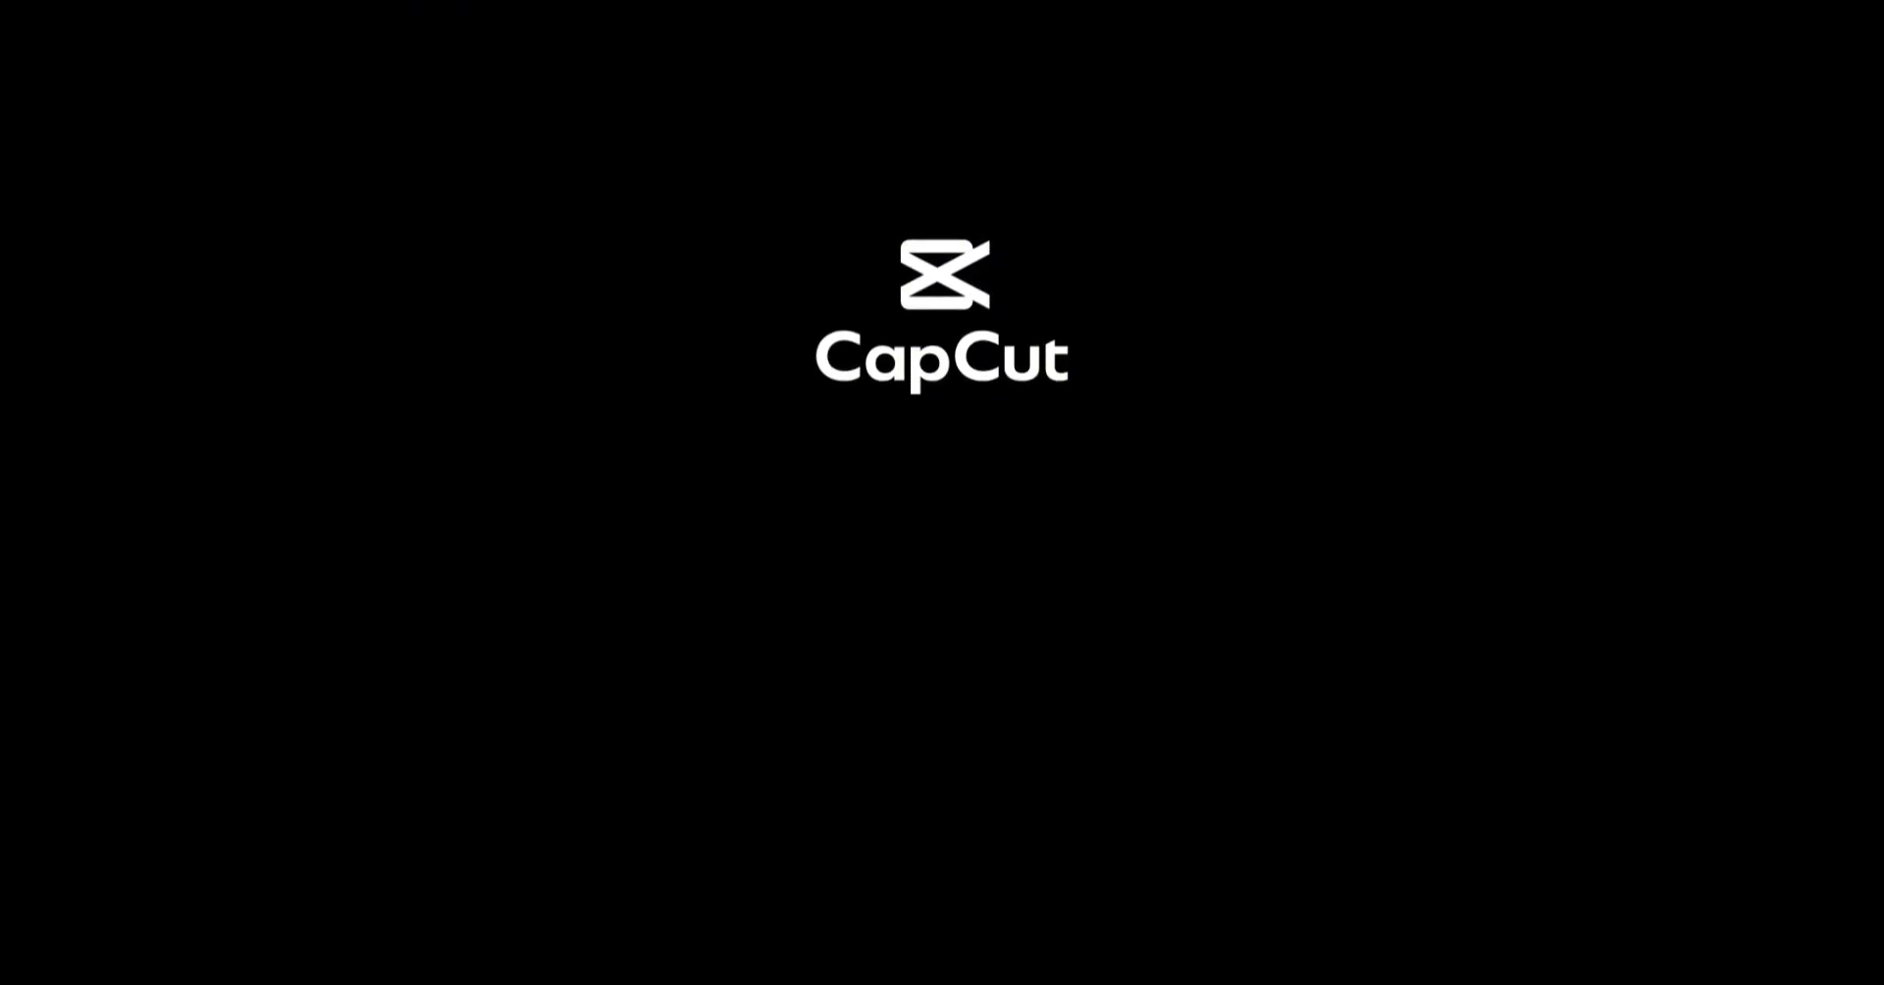